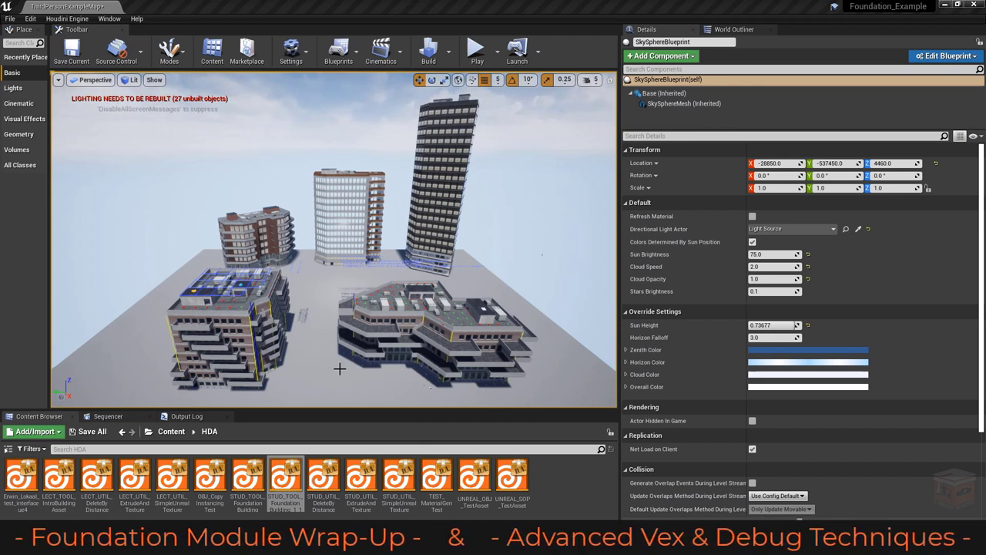
pyautogui.moveTo(340, 370)
pyautogui.mouseDown(button='right')
pyautogui.moveTo(325, 358)
pyautogui.moveTo(339, 369)
pyautogui.mouseUp(button='right')
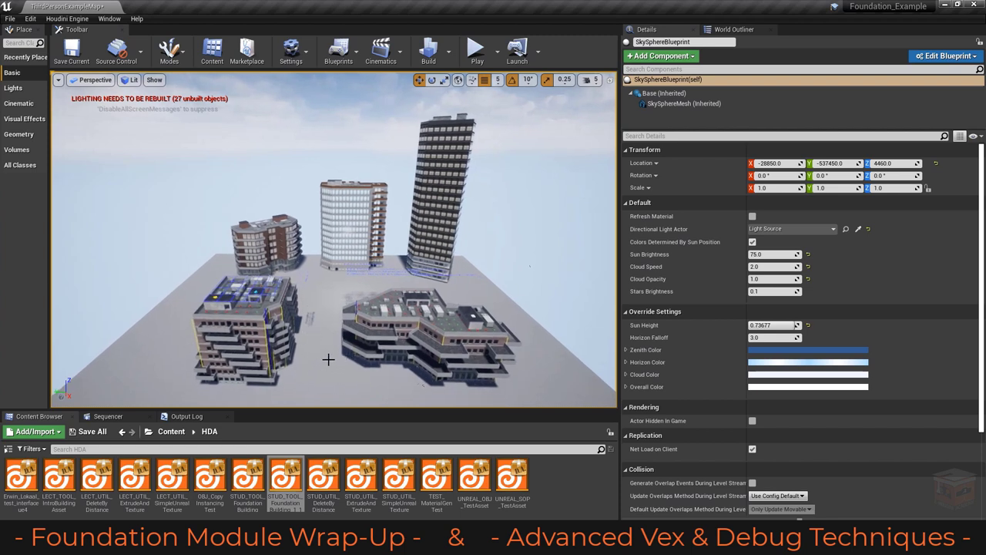
pyautogui.moveTo(336, 324)
pyautogui.mouseDown(button='right')
pyautogui.moveTo(341, 313)
pyautogui.moveTo(333, 320)
pyautogui.mouseUp(button='right')
pyautogui.moveTo(387, 258); pyautogui.dragTo(358, 235, button='right')
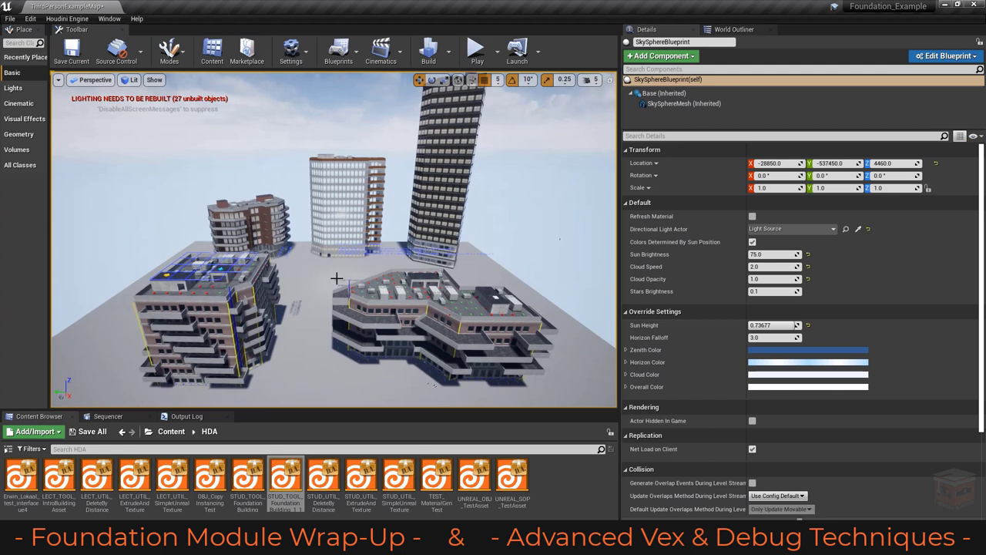
pyautogui.scroll(1, 321, 285)
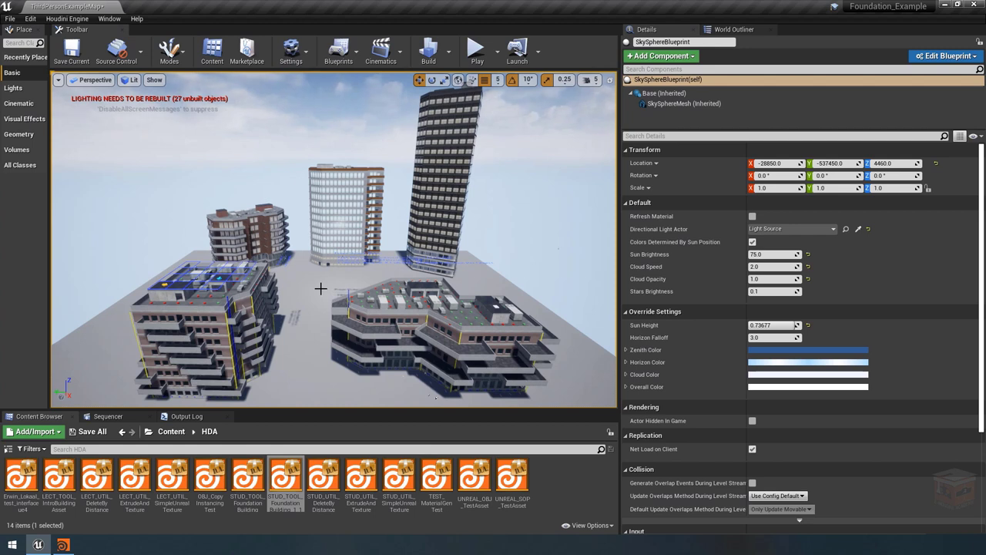
# Step: Switch to Houdini and inspect the preview_material and unreal_material primitive attributes of the assign_Optimized_Quickshades_H19 node in the geometry spreadsheet
pyautogui.click(63, 544)
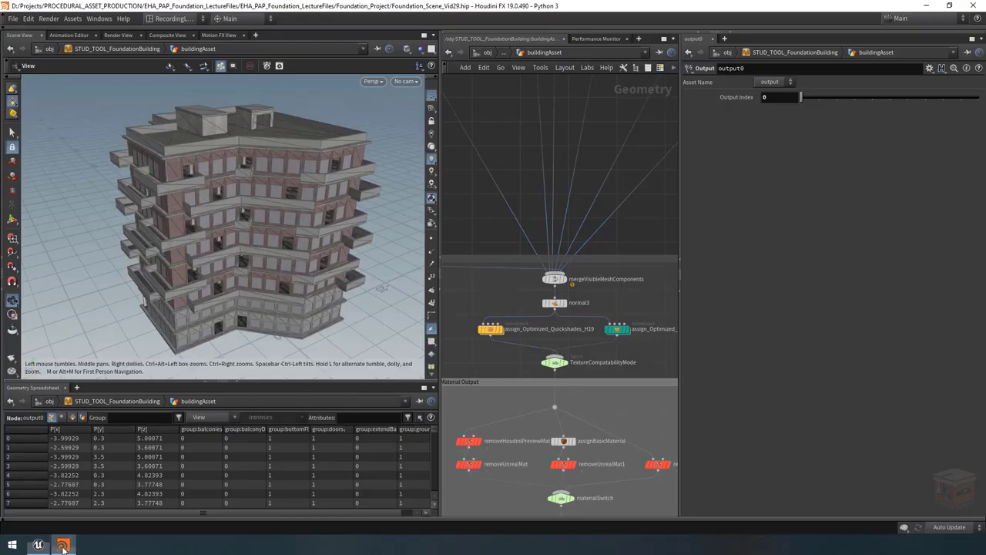
pyautogui.moveTo(521, 303); pyautogui.dragTo(489, 337)
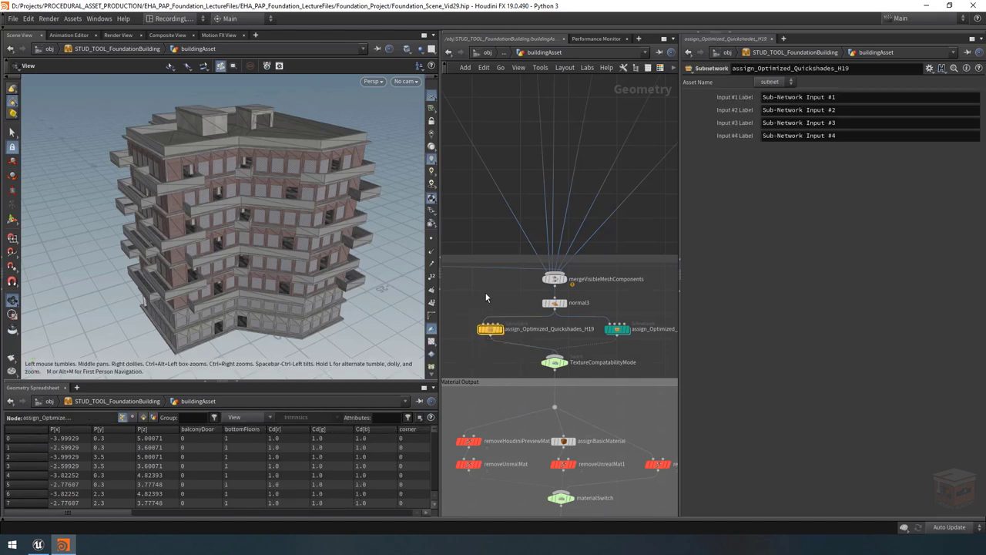
pyautogui.moveTo(490, 331)
pyautogui.hscroll(5, 146, 462)
pyautogui.moveTo(179, 429); pyautogui.dragTo(274, 429)
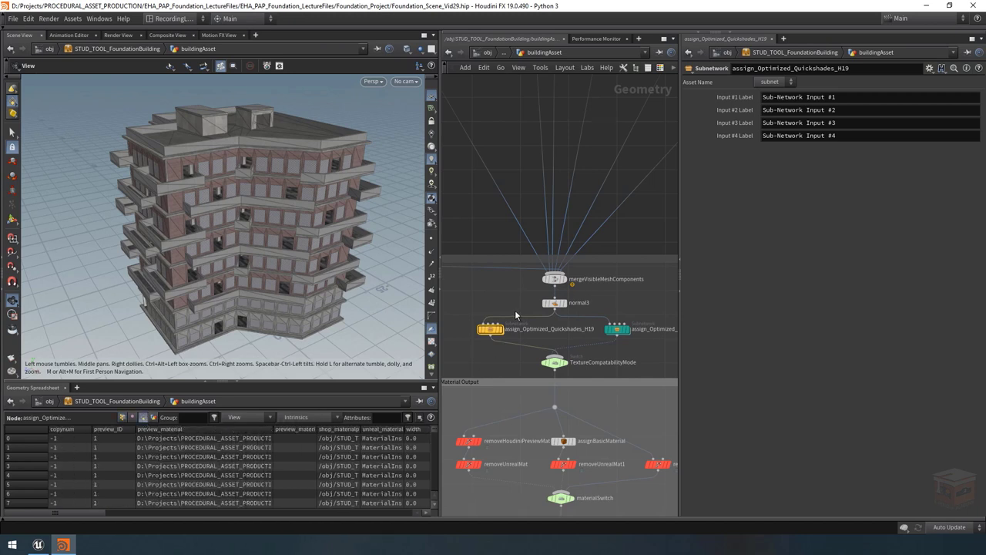
pyautogui.scroll(-8, 518, 316)
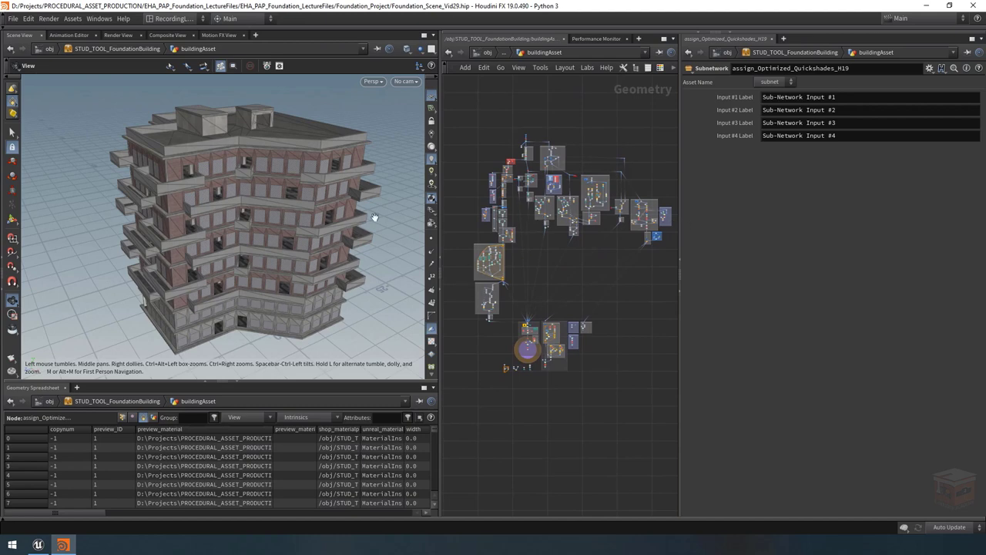
# Step: Inspect the STUD_UTIL_ExtrudeAndTexture_GroundWindows node's attributes, expanding the unreal_material column to show full material paths
pyautogui.scroll(8, 496, 257)
pyautogui.scroll(5, 518, 261)
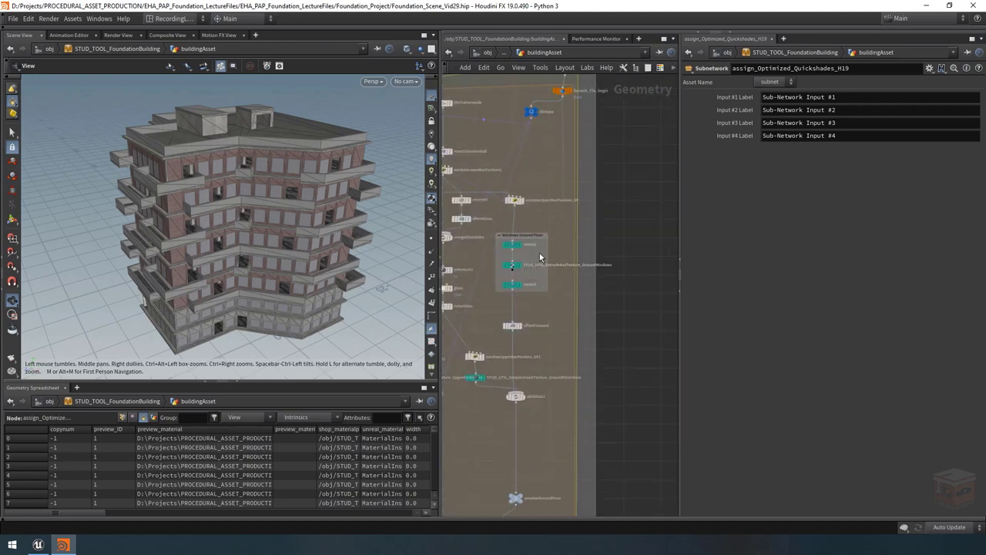
pyautogui.click(512, 265)
pyautogui.scroll(-10, 648, 316)
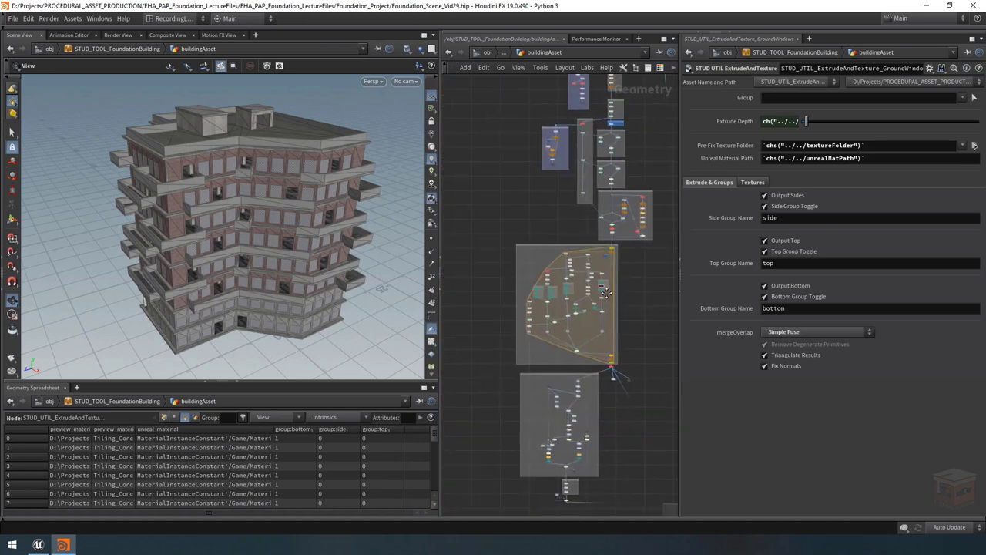
pyautogui.scroll(8, 512, 297)
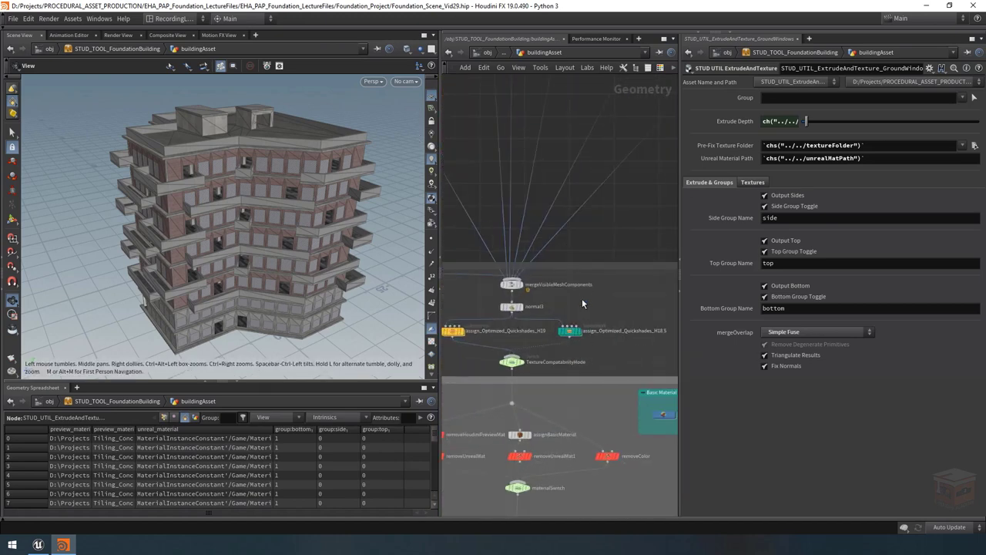
pyautogui.moveTo(572, 337); pyautogui.dragTo(600, 333, button='middle')
pyautogui.doubleClick(274, 429)
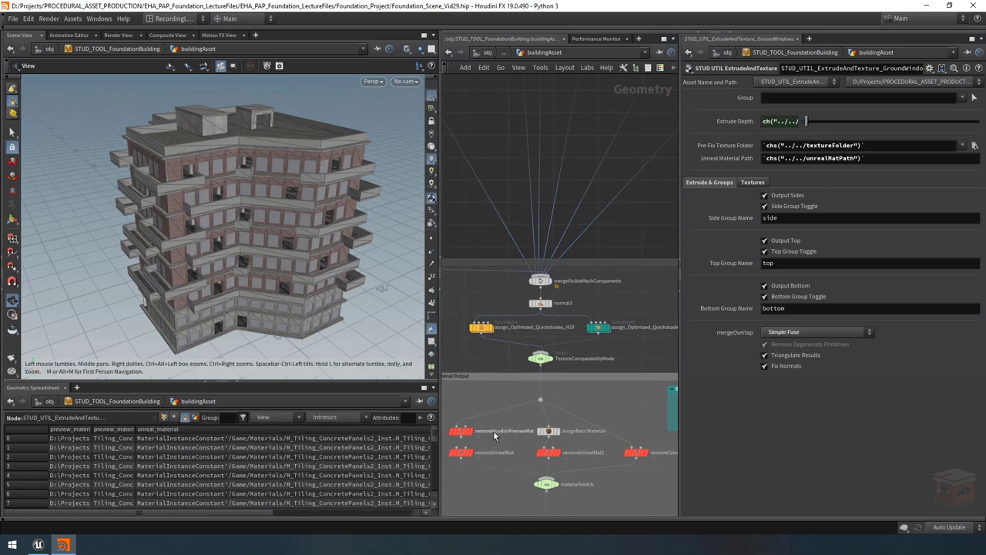
# Step: Inside assign_Optimized_Quickshades_H19, enter mat_1 and select the checkFileType_FilePath wrangle, widening the parameter pane to fit its code
pyautogui.doubleClick(482, 332)
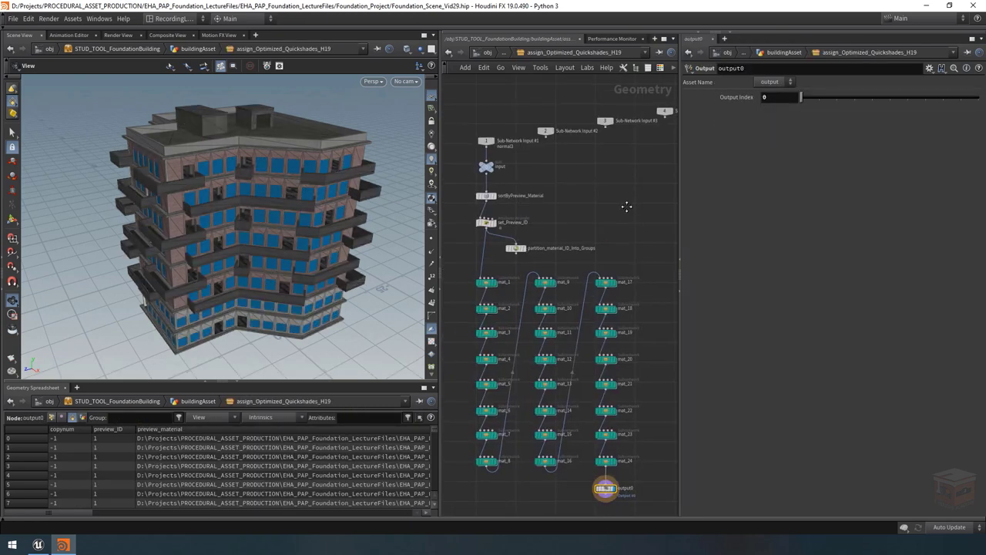
pyautogui.doubleClick(488, 285)
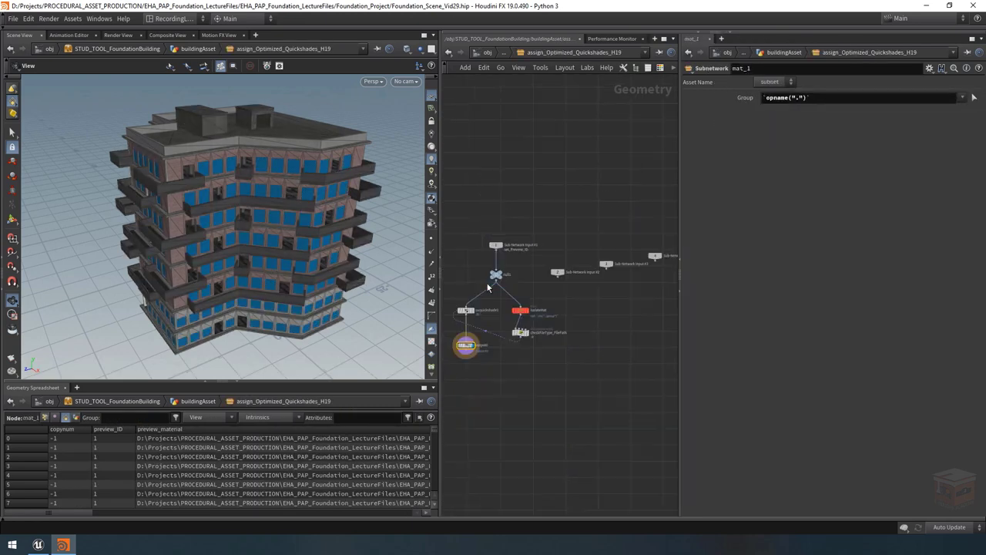
pyautogui.moveTo(560, 335); pyautogui.dragTo(560, 335)
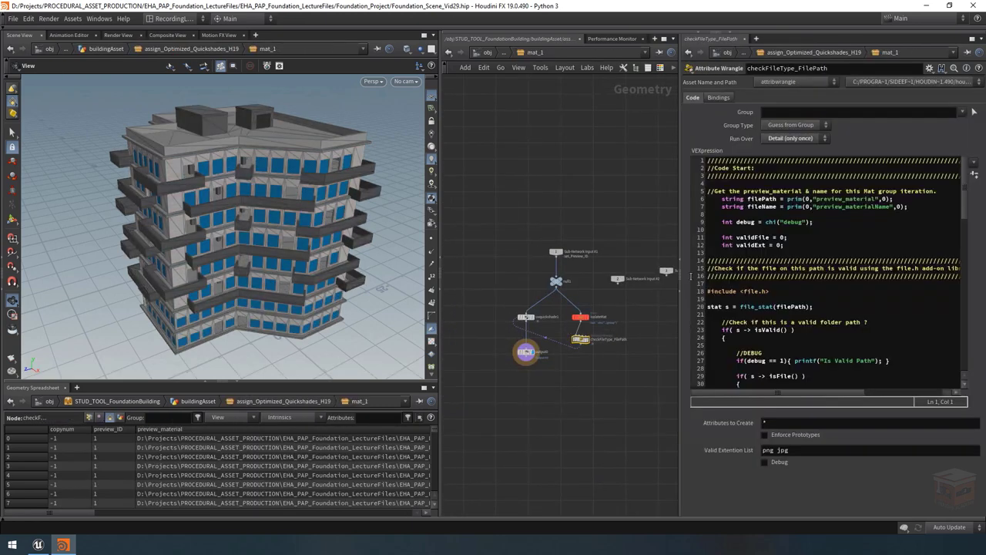
pyautogui.moveTo(662, 309); pyautogui.dragTo(597, 309)
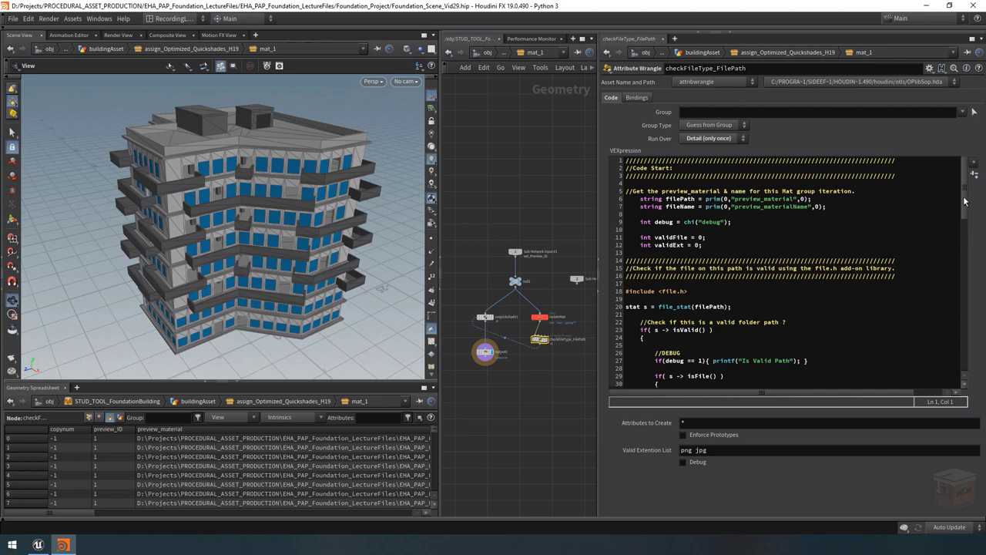
# Step: Examine the checkFileType_FilePath VEX code from start to end, along with its valid extension list and the building's preview texture
pyautogui.moveTo(964, 201); pyautogui.dragTo(946, 378)
pyautogui.moveTo(241, 199); pyautogui.dragTo(288, 200, button='right')
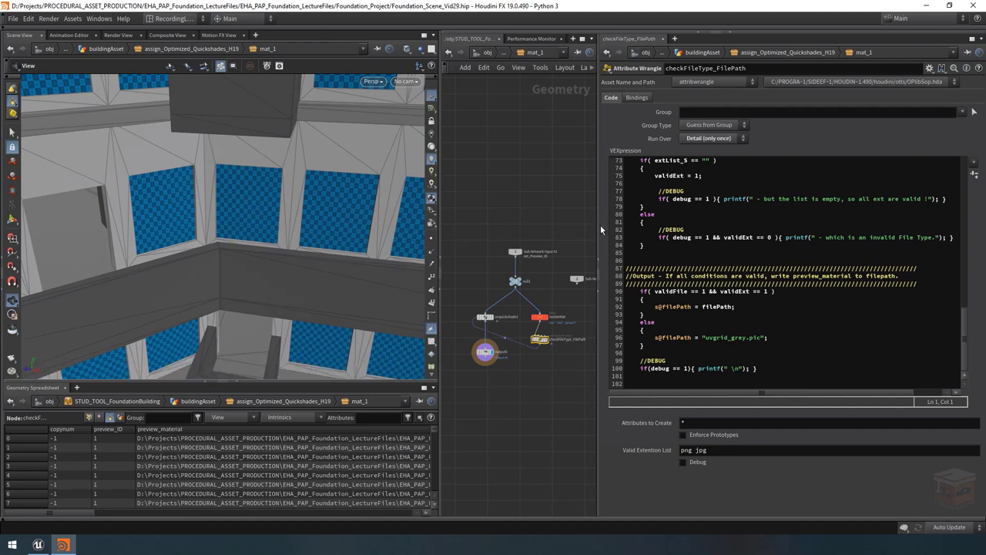
pyautogui.moveTo(965, 332); pyautogui.dragTo(936, 167)
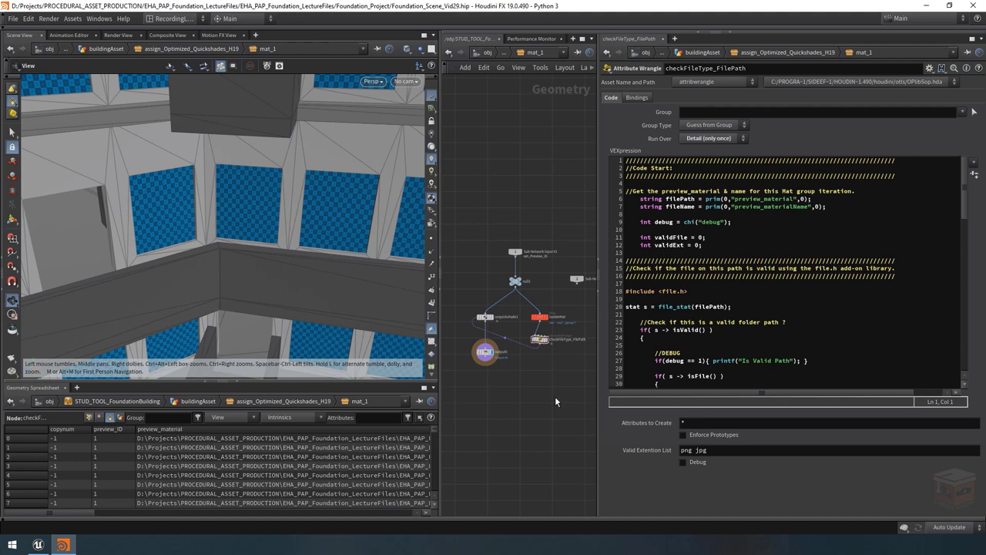
pyautogui.moveTo(741, 447); pyautogui.dragTo(635, 442)
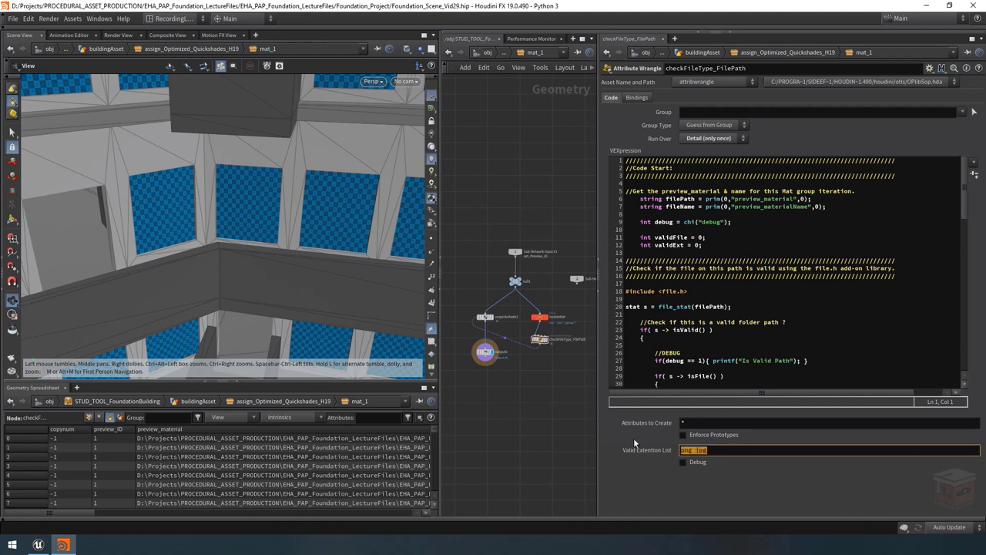
pyautogui.click(735, 452)
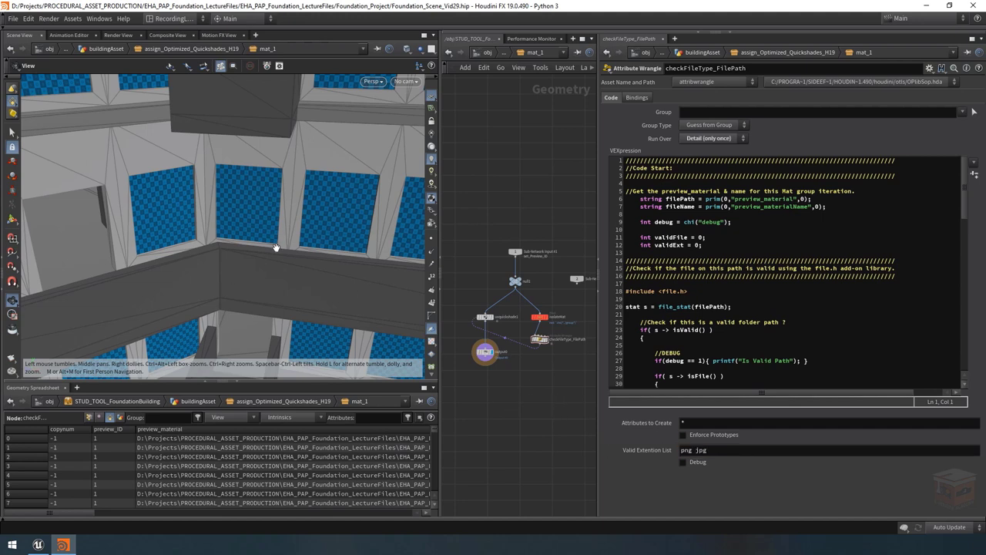
pyautogui.moveTo(276, 248); pyautogui.dragTo(521, 383)
pyautogui.moveTo(359, 275); pyautogui.dragTo(146, 250)
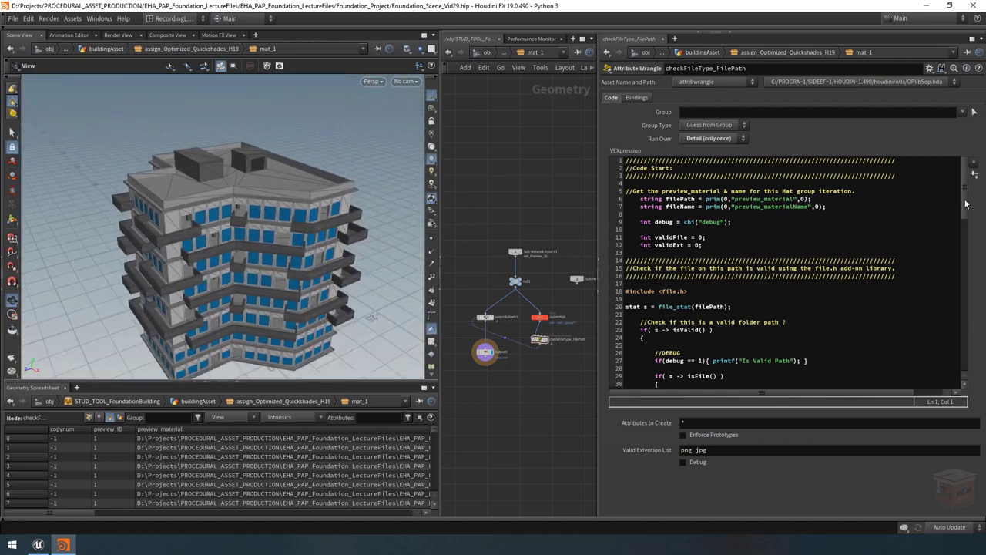
pyautogui.scroll(-12, 947, 276)
pyautogui.scroll(-12, 947, 276)
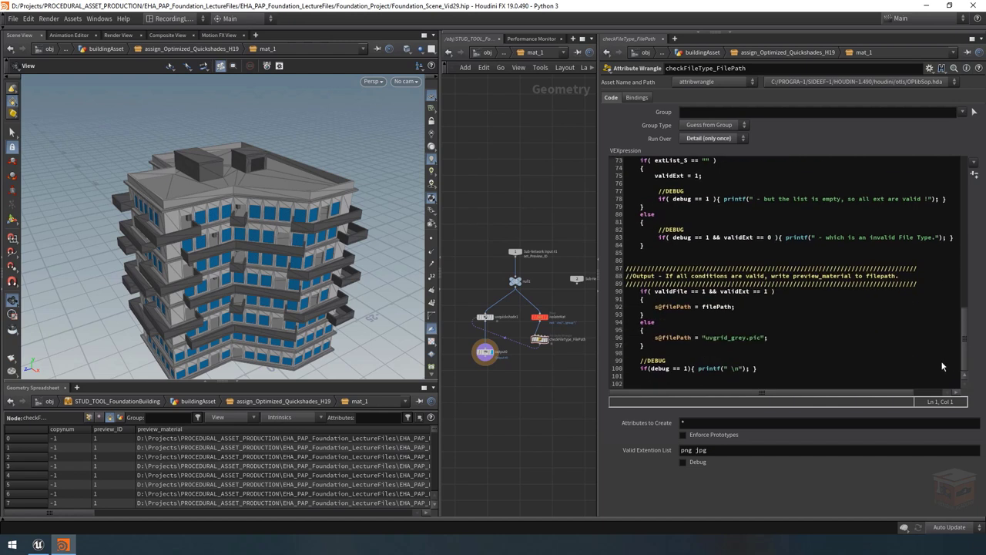
# Step: Enable Debug on the checkFileType_FilePath wrangle, and widen the Houdini Console to read its message on one line
pyautogui.click(697, 466)
pyautogui.moveTo(137, 337); pyautogui.dragTo(213, 235)
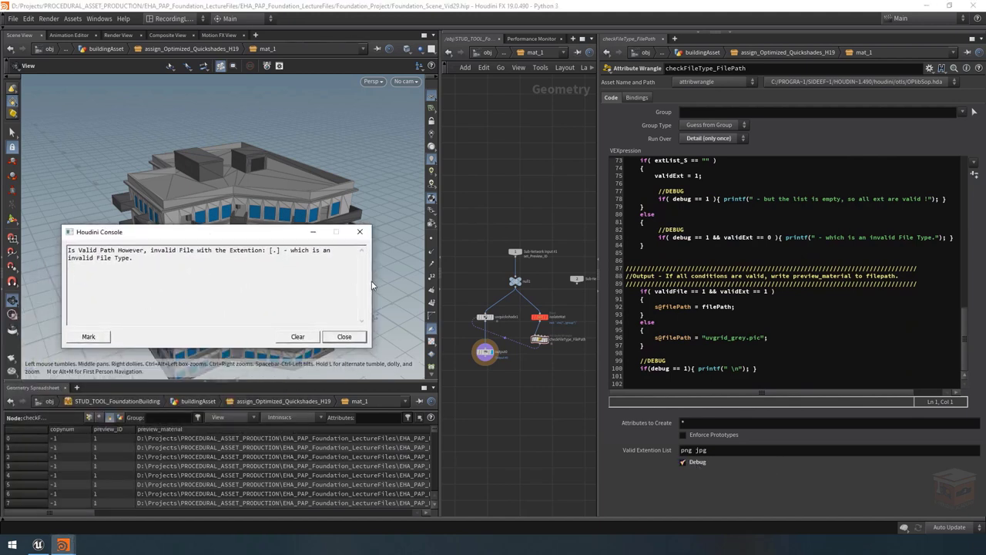
pyautogui.moveTo(371, 285); pyautogui.dragTo(474, 285)
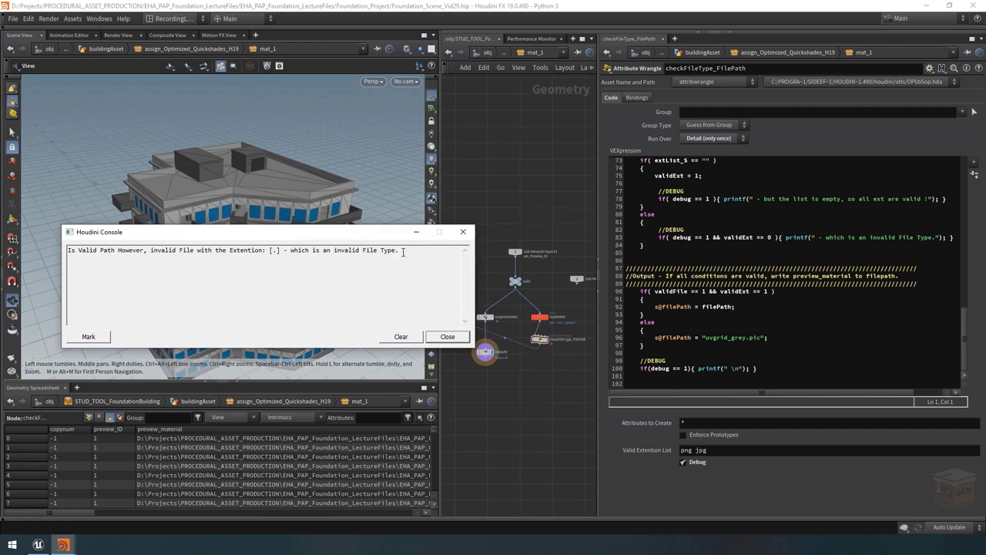
pyautogui.moveTo(401, 251); pyautogui.dragTo(71, 248)
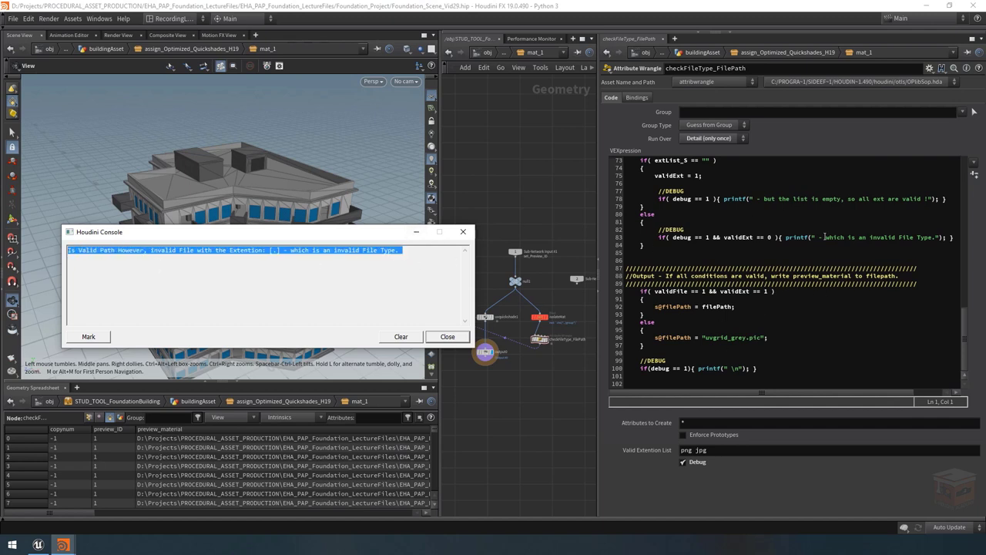
# Step: Return to the start of the VEX code and minimize the Houdini Console after reopening it for another look
pyautogui.moveTo(969, 353); pyautogui.dragTo(966, 198)
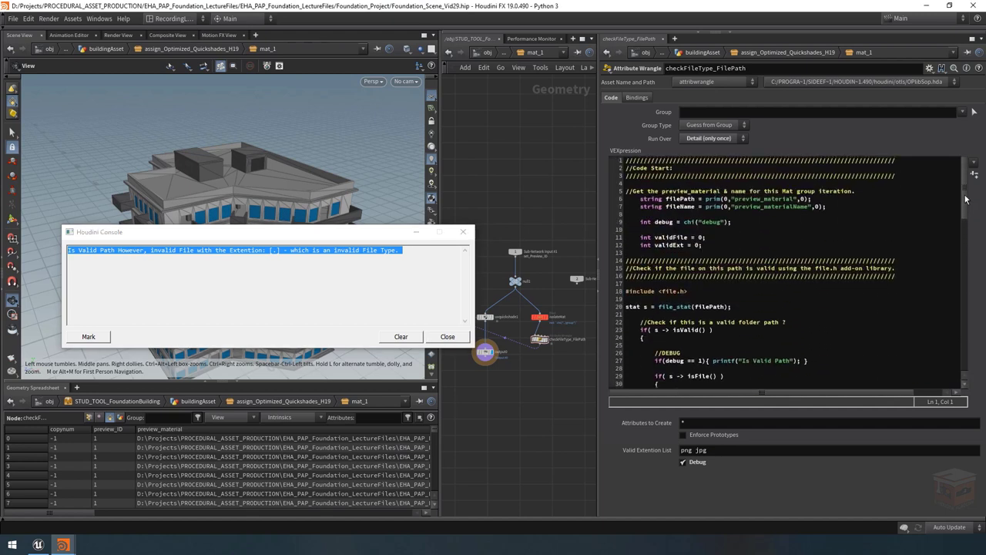
pyautogui.click(416, 233)
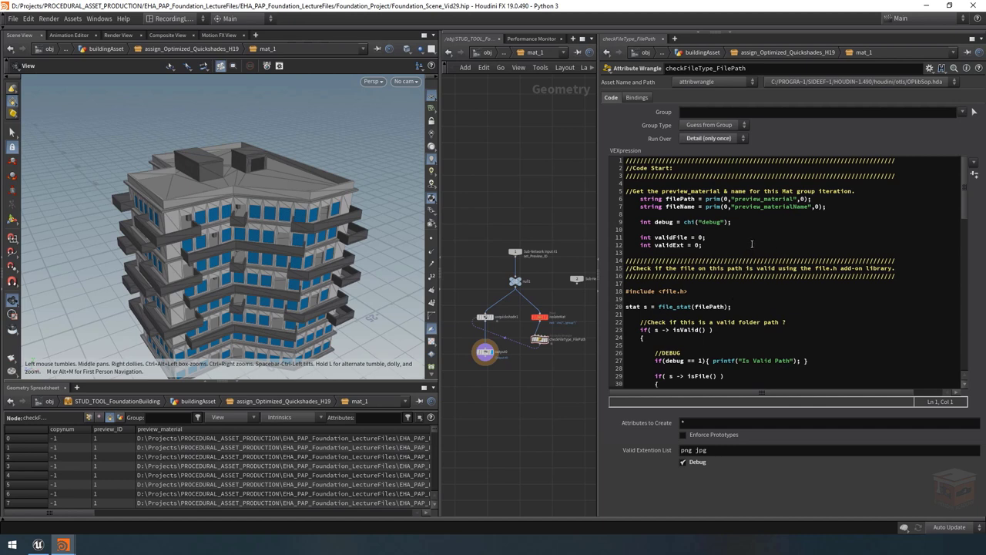
pyautogui.moveTo(63, 544)
pyautogui.click(181, 500)
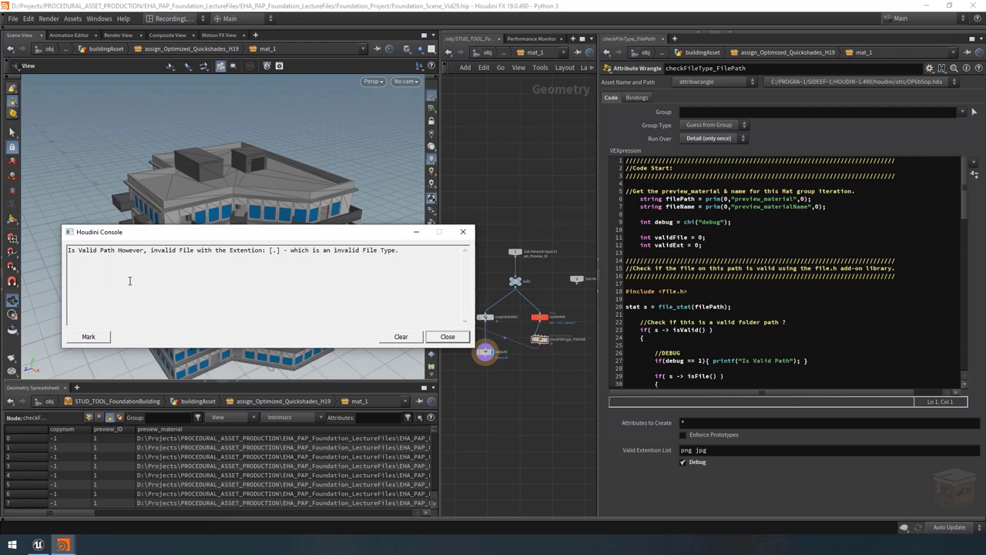
pyautogui.click(417, 233)
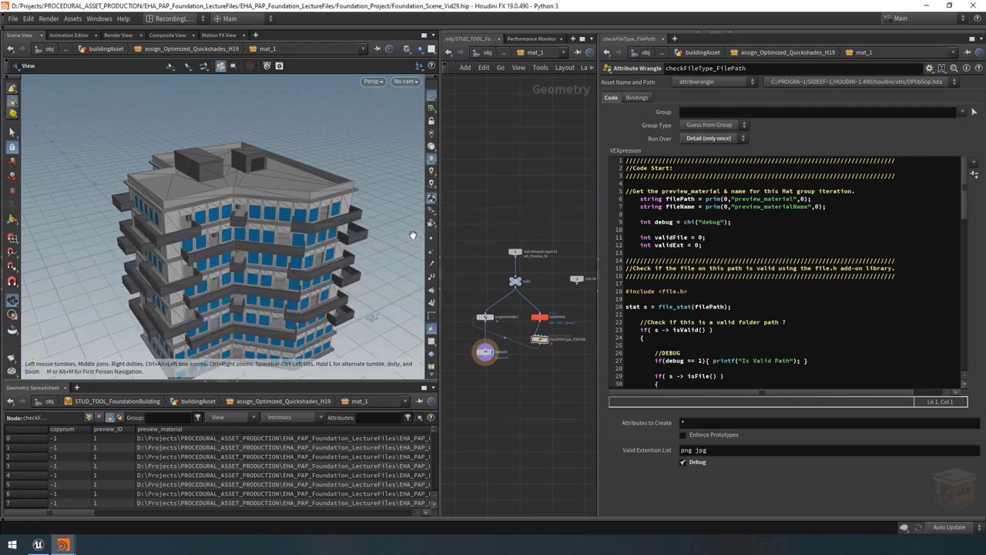
# Step: Switch to Unreal Editor and temporarily enlarge the Content Browser to view the assets in the Materials folder
pyautogui.click(38, 544)
pyautogui.moveTo(167, 273); pyautogui.dragTo(168, 188)
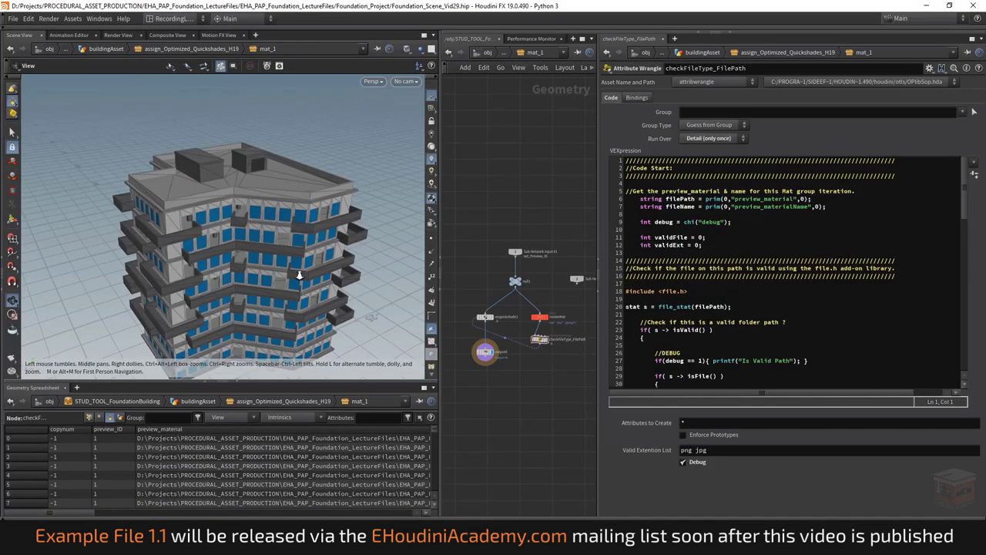
pyautogui.scroll(-5, 300, 275)
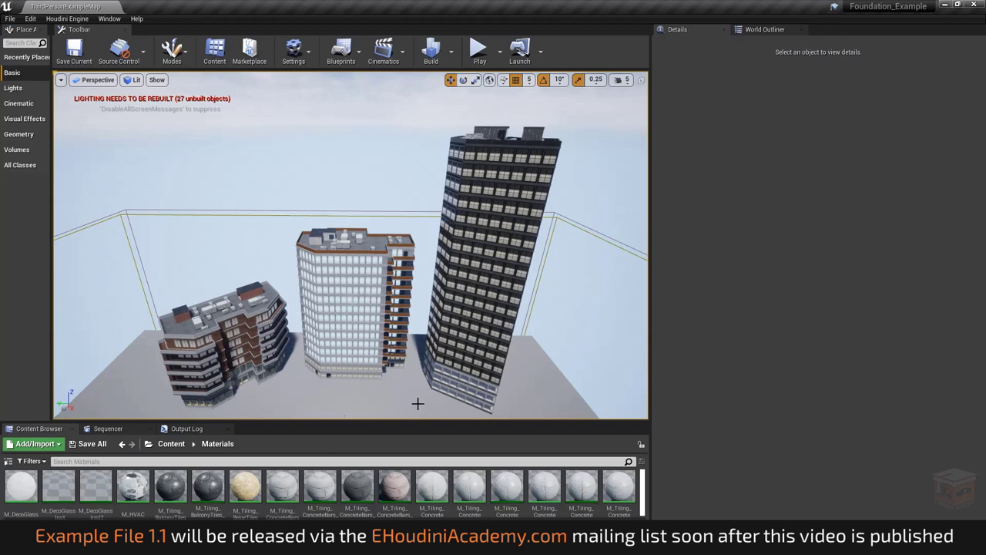
pyautogui.moveTo(403, 423); pyautogui.dragTo(401, 286)
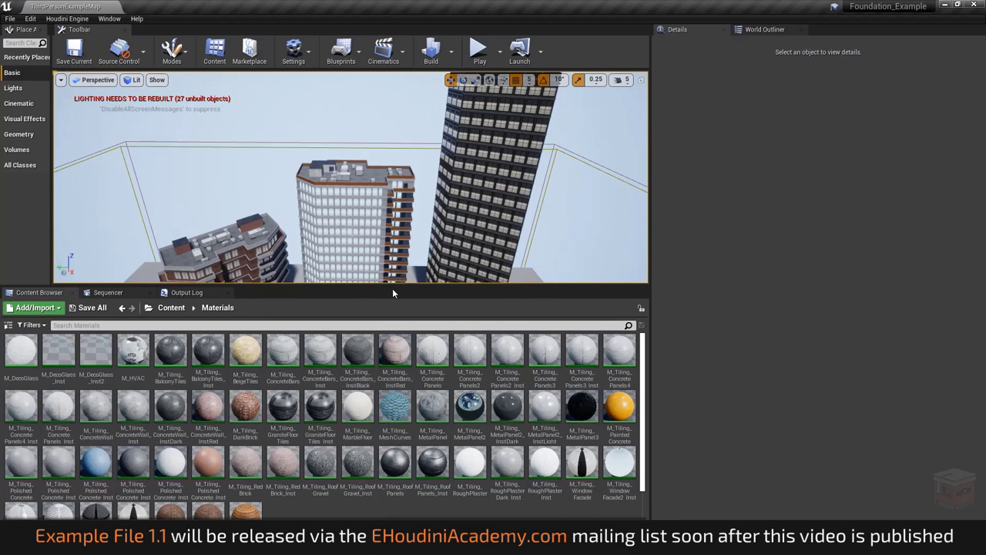
pyautogui.moveTo(393, 287); pyautogui.dragTo(362, 437)
# Step: Fly the viewport camera up to the white-windowed building's facade and through a building interior to inspect the materials
pyautogui.moveTo(416, 374); pyautogui.dragTo(374, 382, button='right')
pyautogui.press('w')
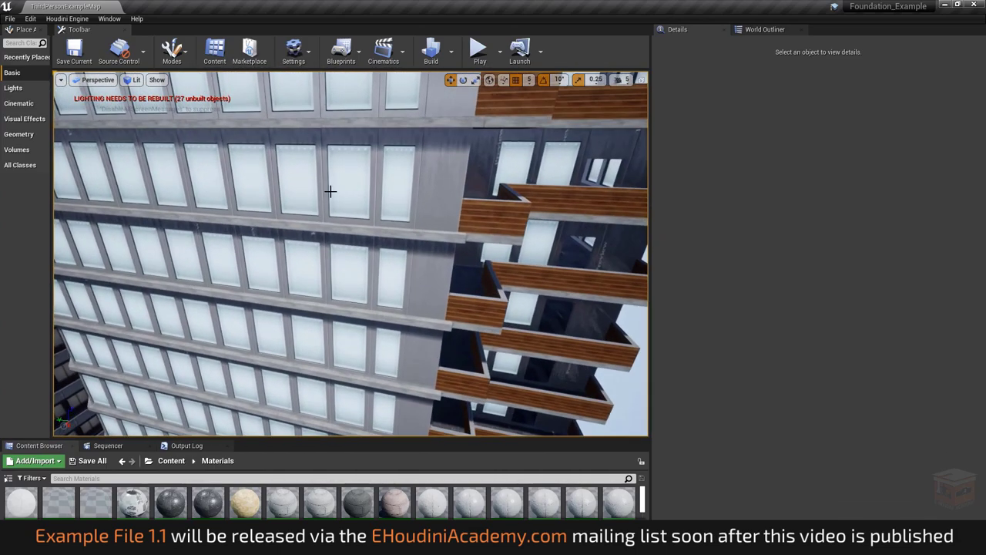
pyautogui.moveTo(332, 191); pyautogui.dragTo(333, 188, button='right')
pyautogui.moveTo(341, 227); pyautogui.dragTo(353, 202, button='right')
pyautogui.press('w')
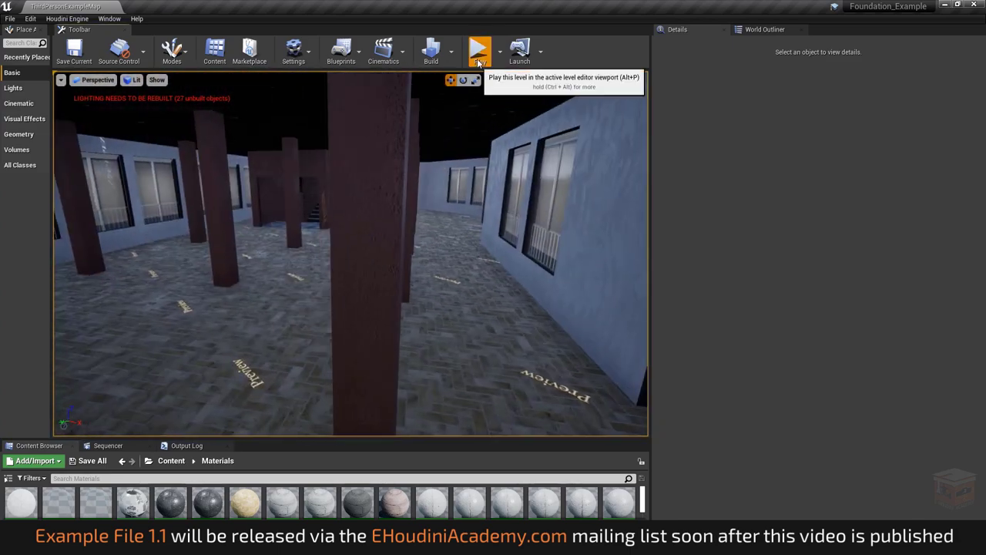
# Step: Play the level in the editor viewport, run the character around the buildings, and stop the session
pyautogui.click(478, 50)
pyautogui.press('w')
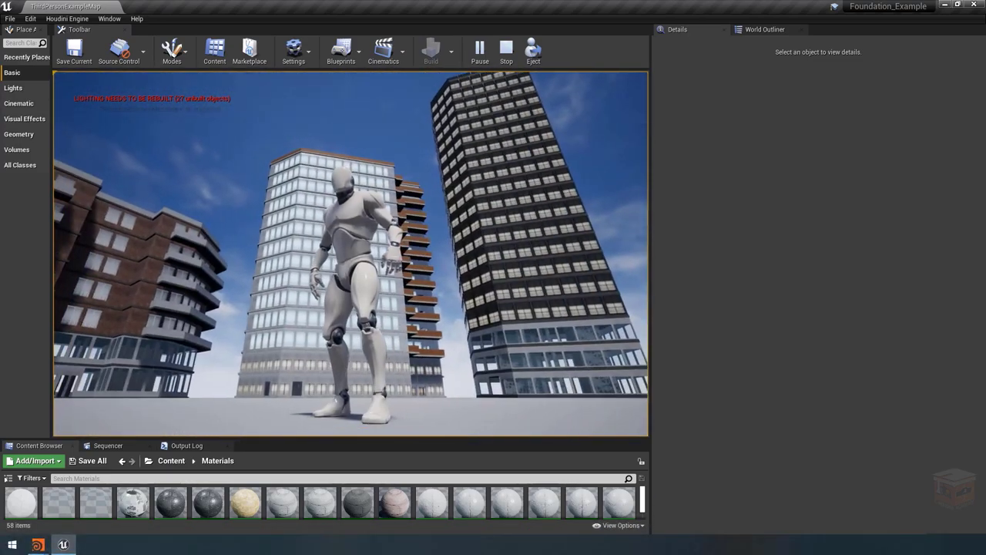
pyautogui.press('Escape')
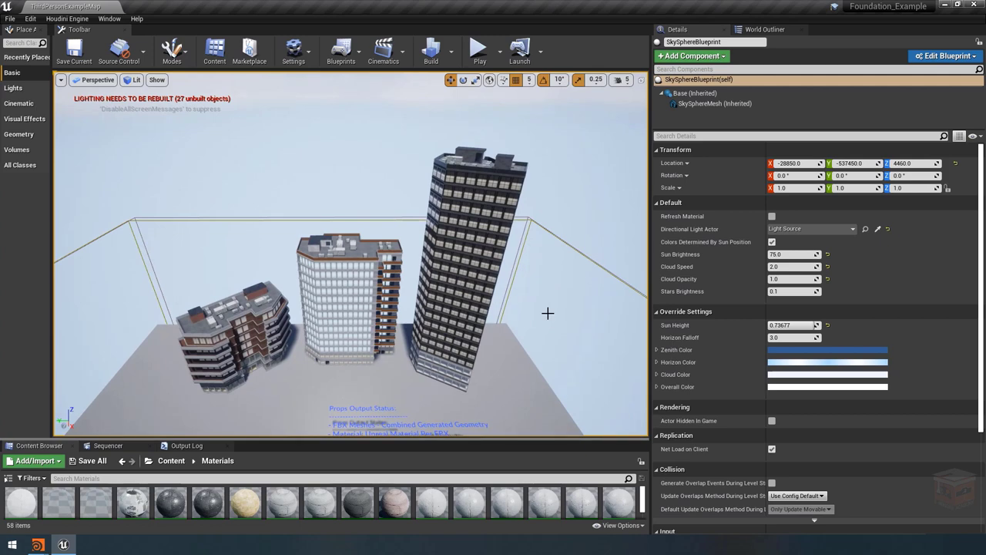
# Step: Switch to Houdini and move the assign_Optimized_Quickshades_H18.5 subnetwork sideways out of the main node chain
pyautogui.click(37, 544)
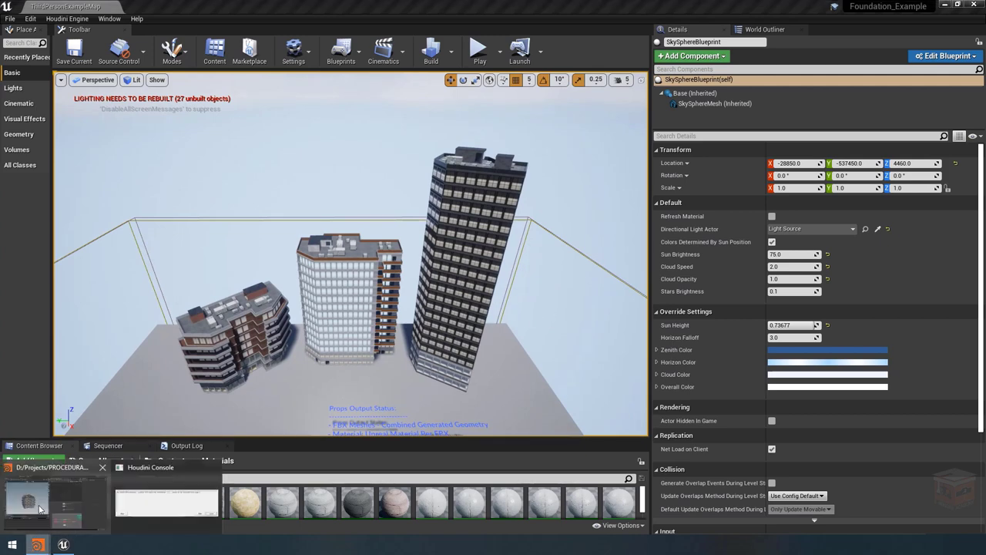
pyautogui.click(41, 508)
pyautogui.moveTo(575, 340)
pyautogui.moveTo(575, 340); pyautogui.dragTo(635, 346)
pyautogui.moveTo(634, 346)
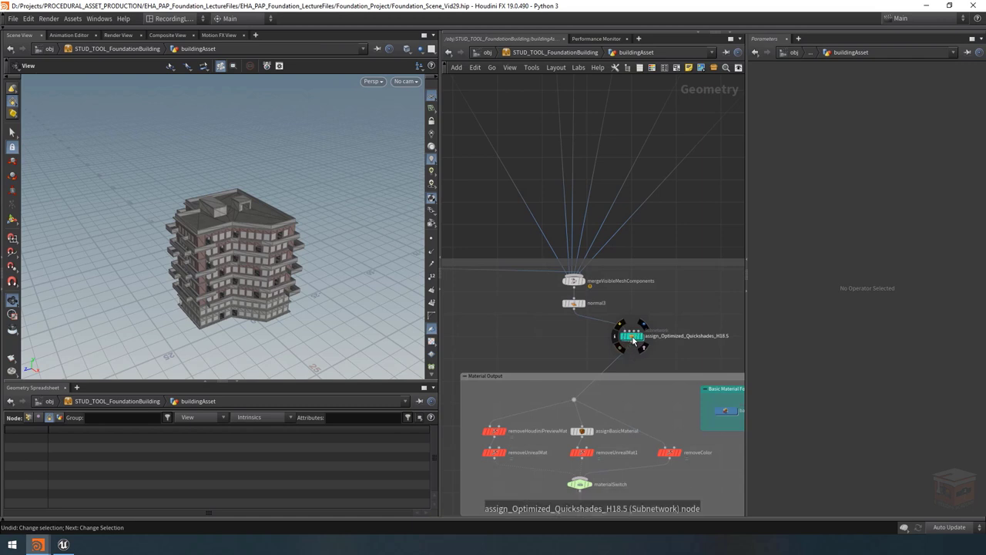
pyautogui.scroll(5, 299, 284)
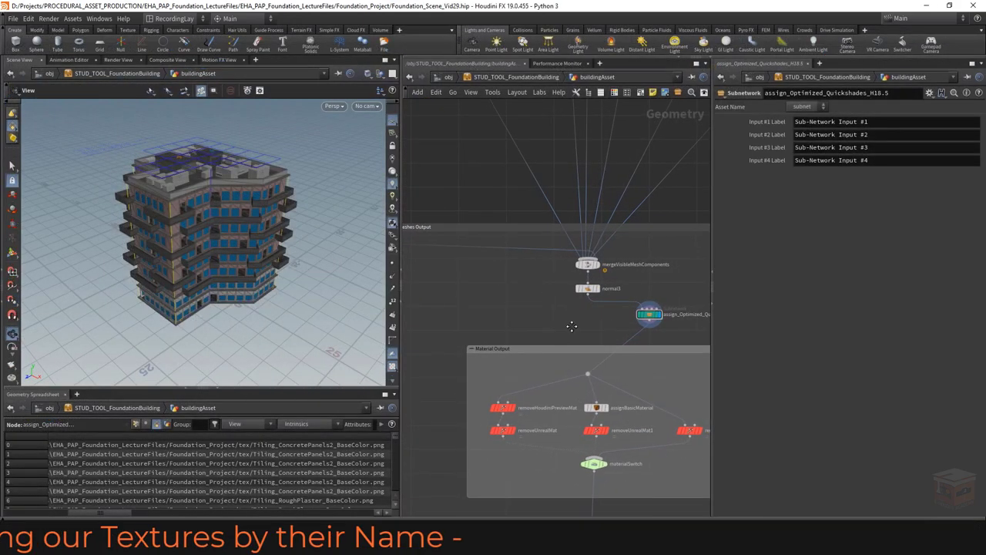
# Step: Duplicate the assign_Optimized_Quickshades_H18.5 subnetwork and place the copy on the opposite side of the normal3 branch
pyautogui.scroll(2, 529, 343)
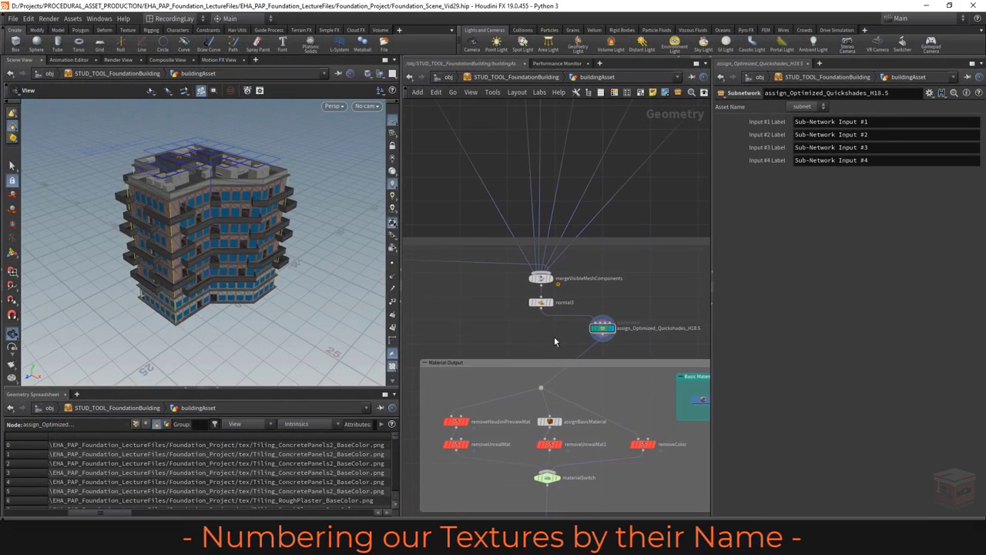
pyautogui.moveTo(596, 331)
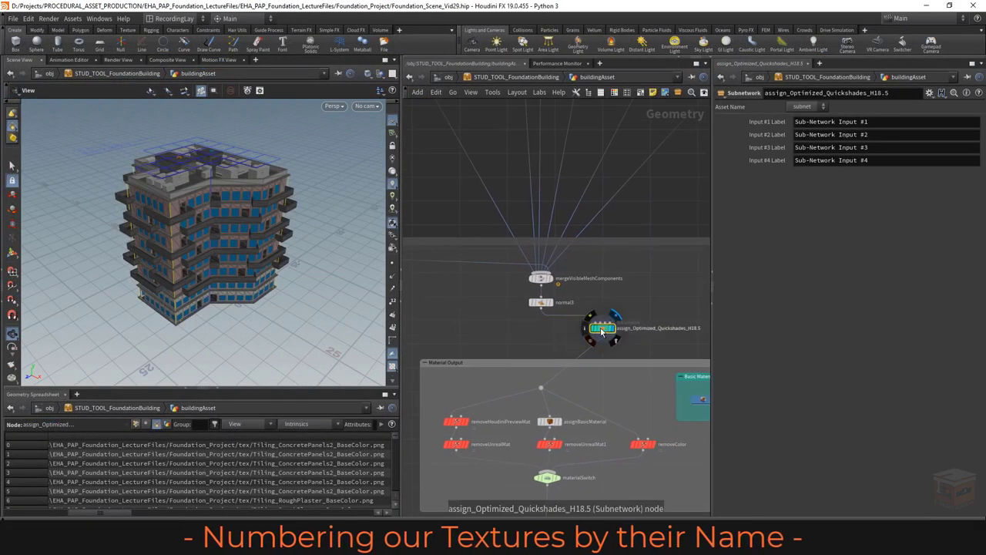
pyautogui.keyDown('alt'); pyautogui.moveTo(601, 329); pyautogui.dragTo(454, 328); pyautogui.keyUp('alt')
pyautogui.scroll(2, 453, 327)
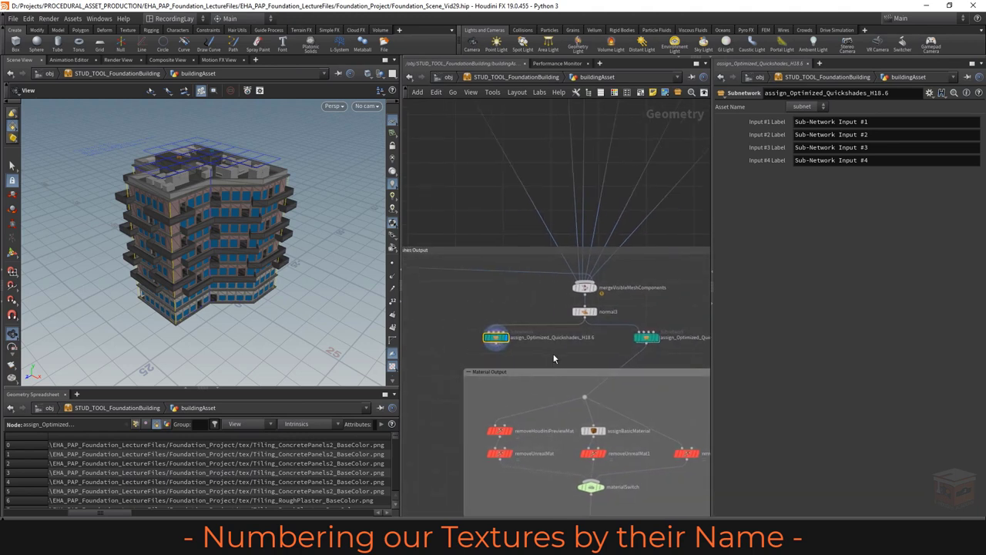
# Step: Rename the copied subnetwork assign_Optimized_Quickshades_H19 and color its node orange
pyautogui.moveTo(520, 341)
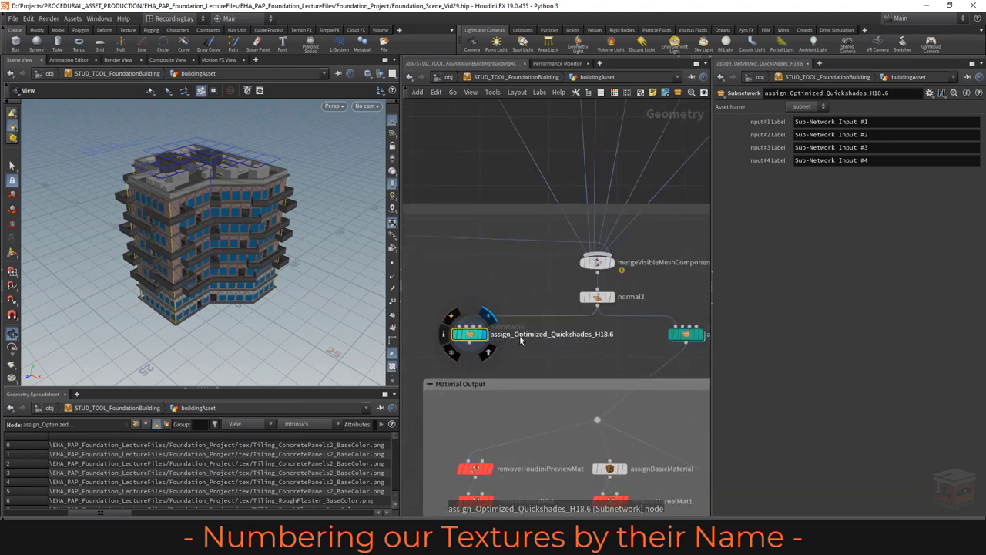
pyautogui.doubleClick(599, 337)
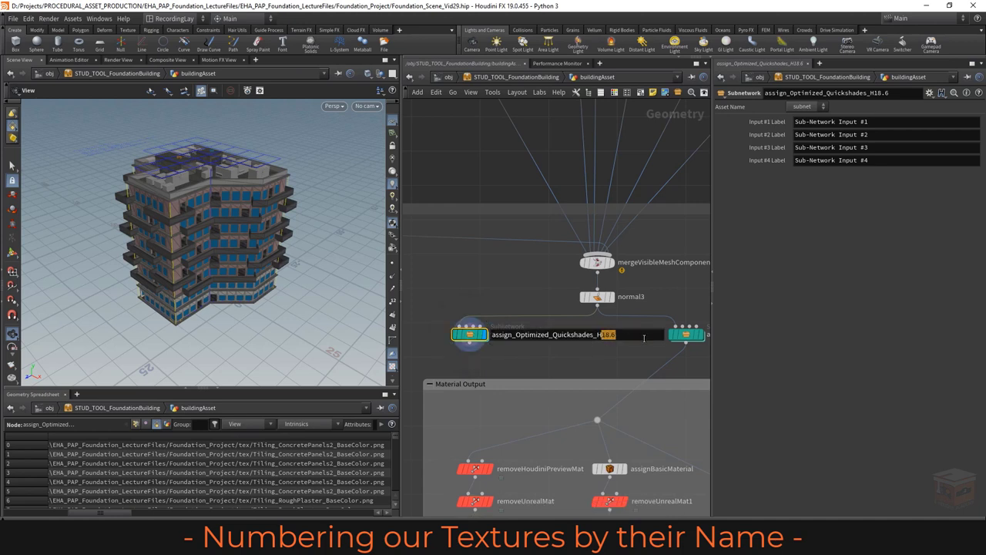
pyautogui.write('19')
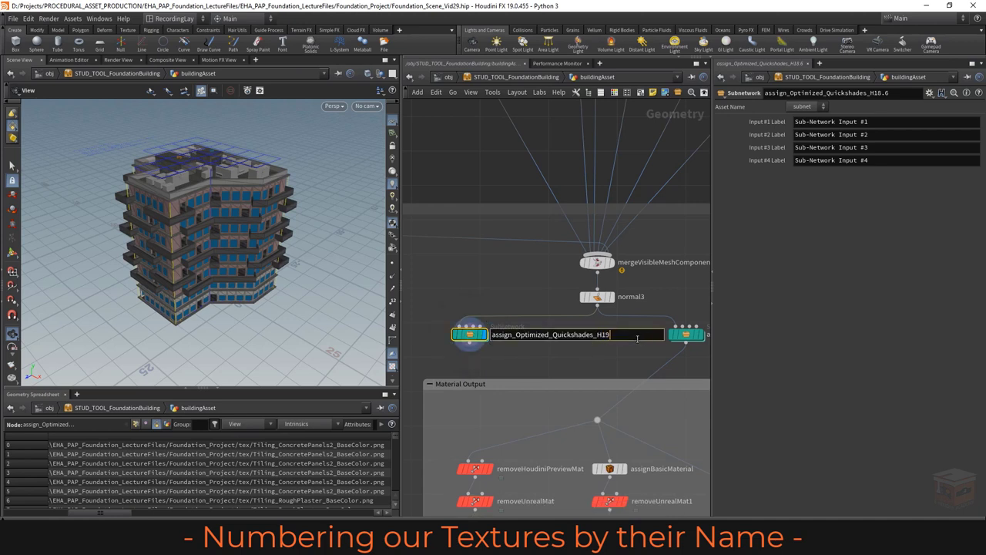
pyautogui.press('Return')
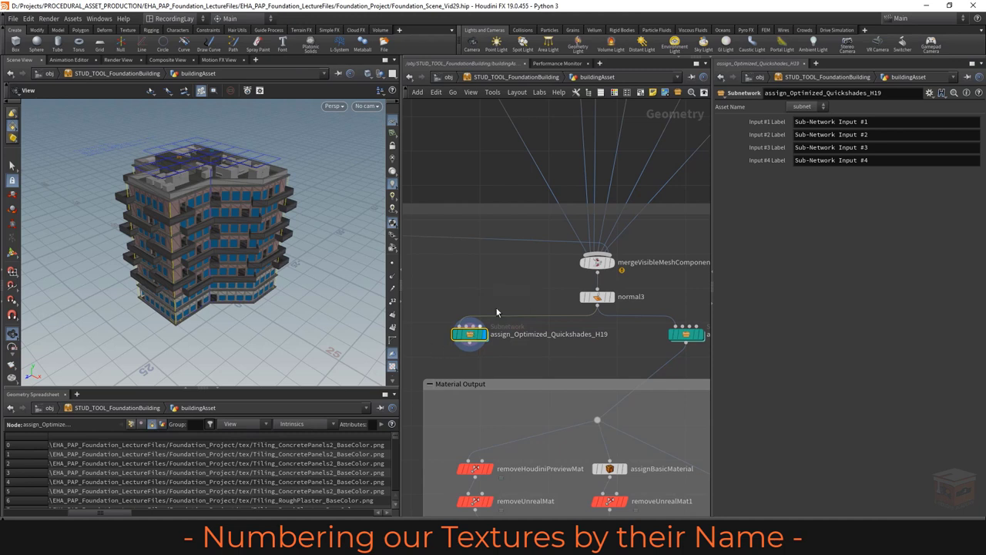
pyautogui.scroll(-1, 490, 334)
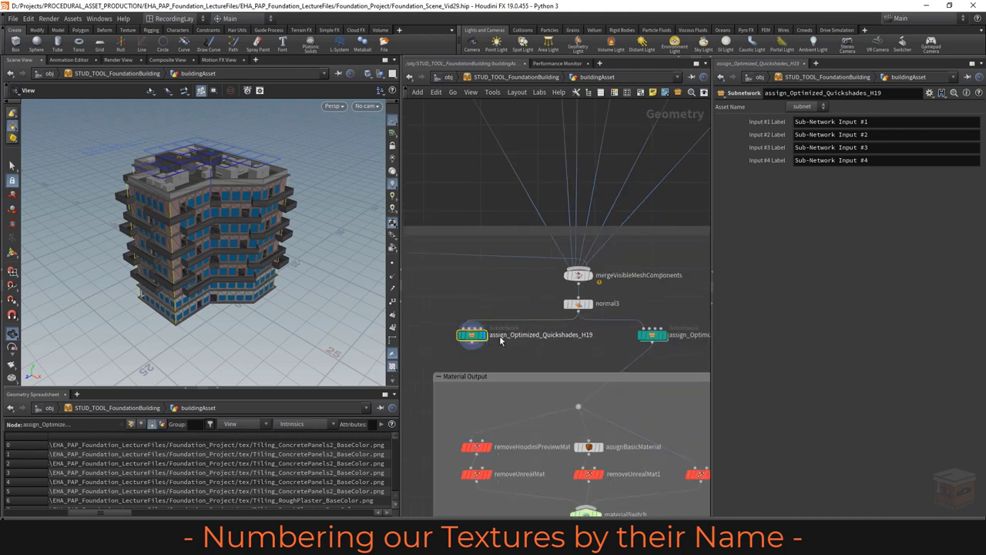
pyautogui.click(615, 93)
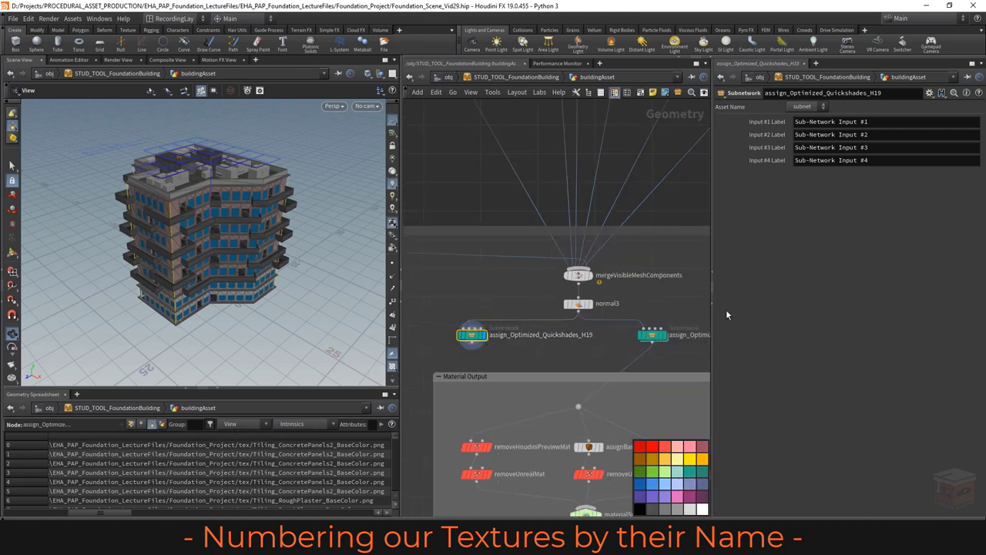
pyautogui.click(663, 461)
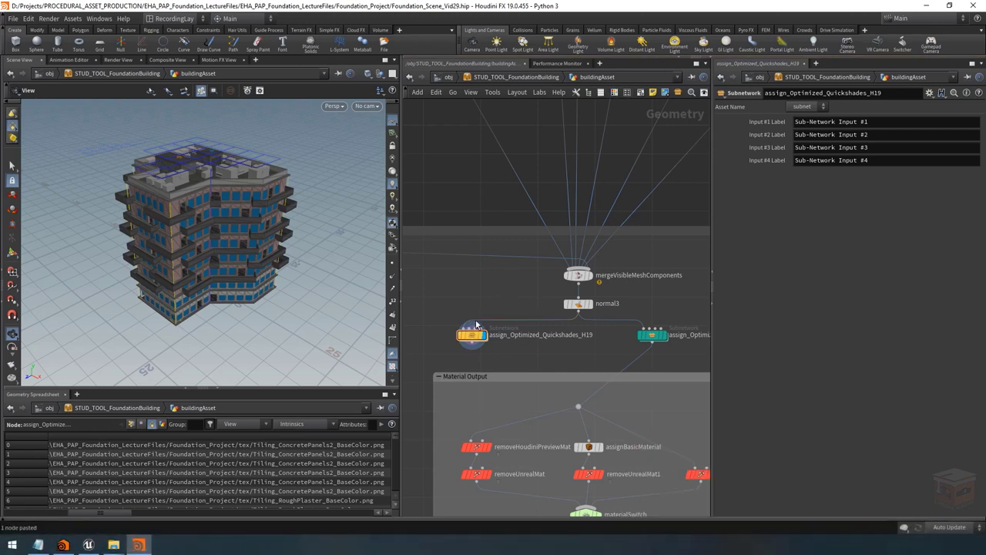
# Step: Go inside assign_Optimized_Quickshades_H19 and delete the removeExtension attribute wrangle
pyautogui.moveTo(485, 302); pyautogui.dragTo(515, 305, button='middle')
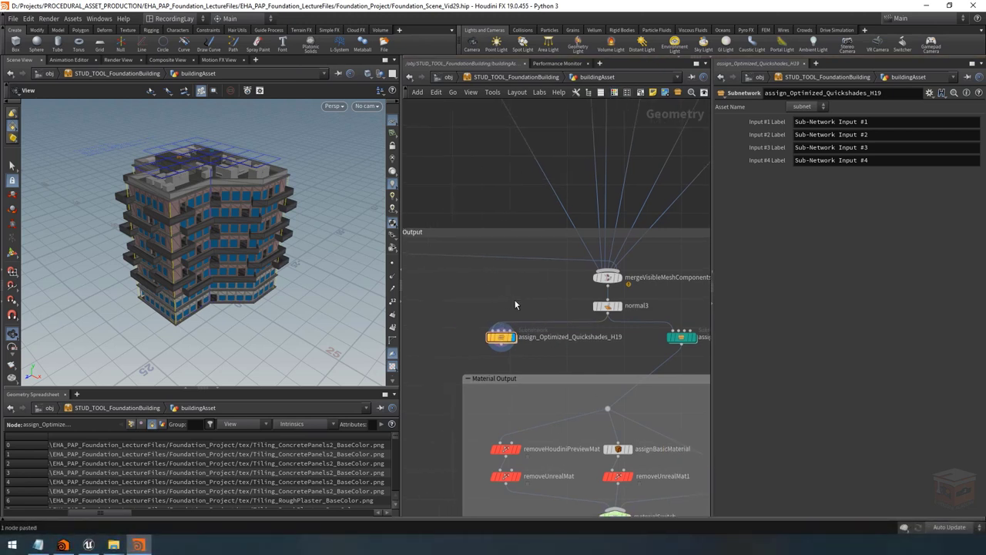
pyautogui.doubleClick(501, 342)
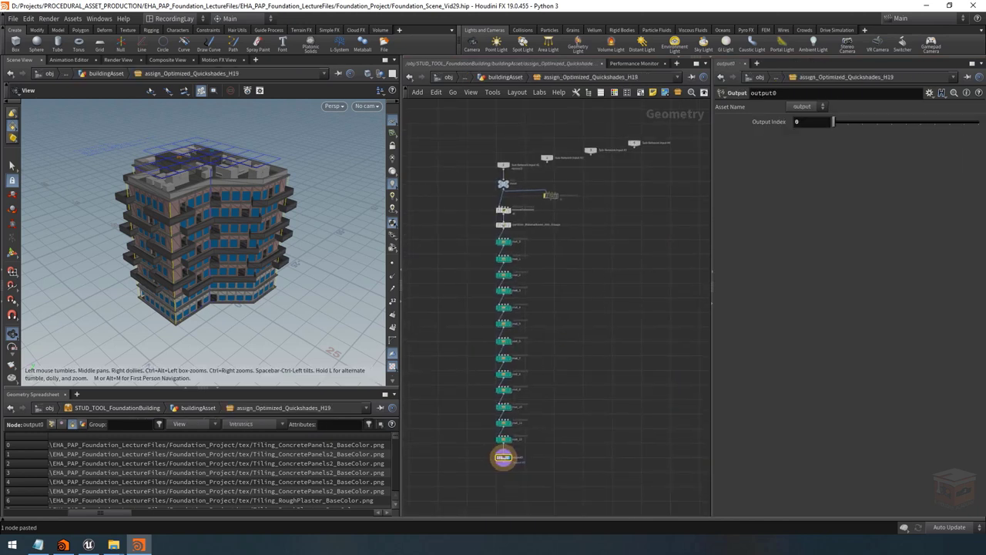
pyautogui.scroll(4, 566, 319)
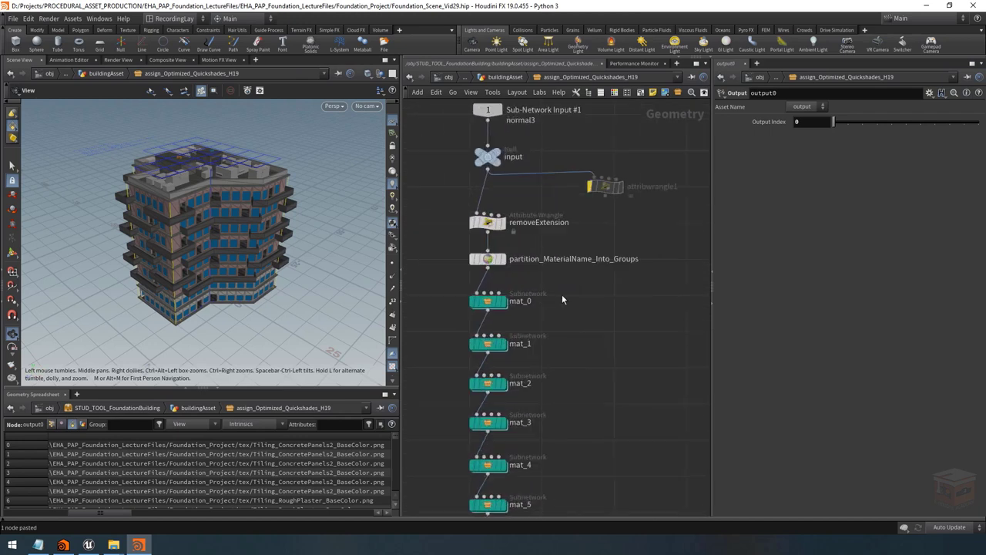
pyautogui.scroll(-4, 594, 309)
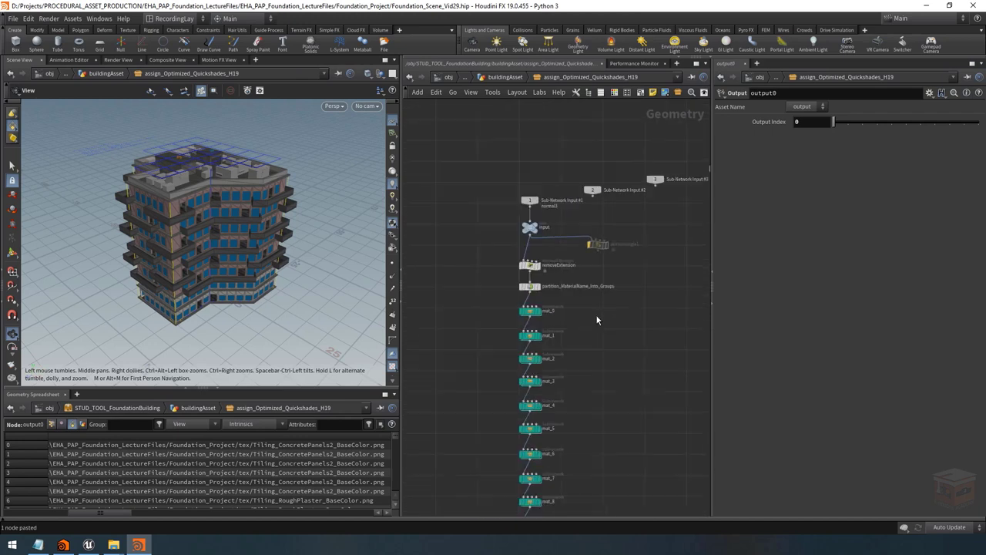
pyautogui.click(506, 256)
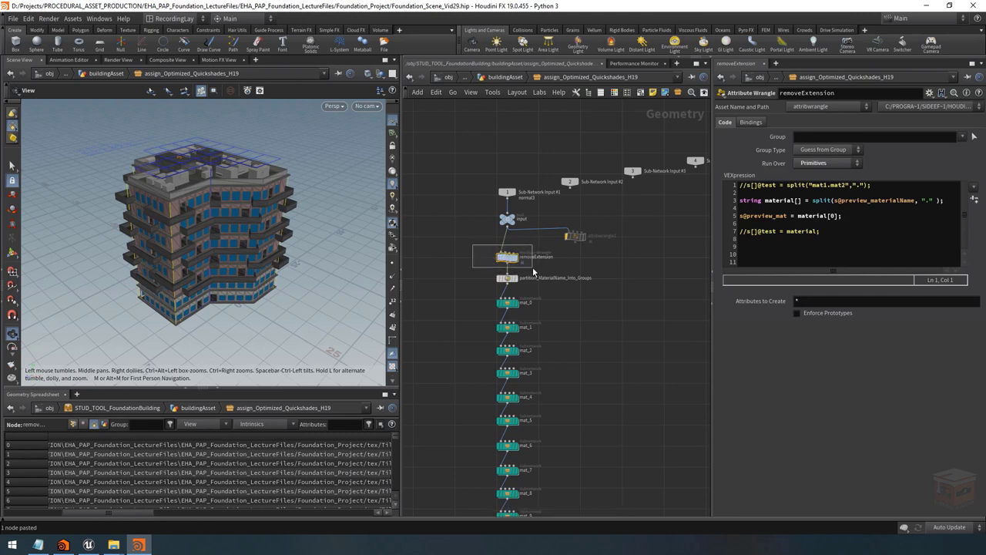
pyautogui.press('Delete')
# Step: Delete the mat_1 to mat_12 subnetworks and move output0 up beneath mat_0
pyautogui.scroll(-3, 599, 321)
pyautogui.moveTo(570, 268); pyautogui.dragTo(450, 510)
pyautogui.moveTo(514, 259); pyautogui.dragTo(485, 229, button='middle')
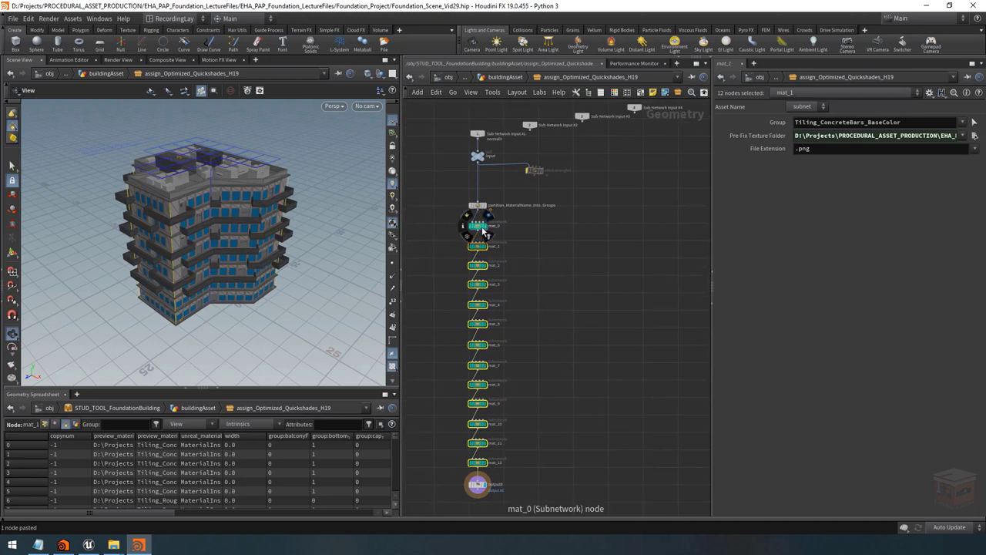
pyautogui.press('Delete')
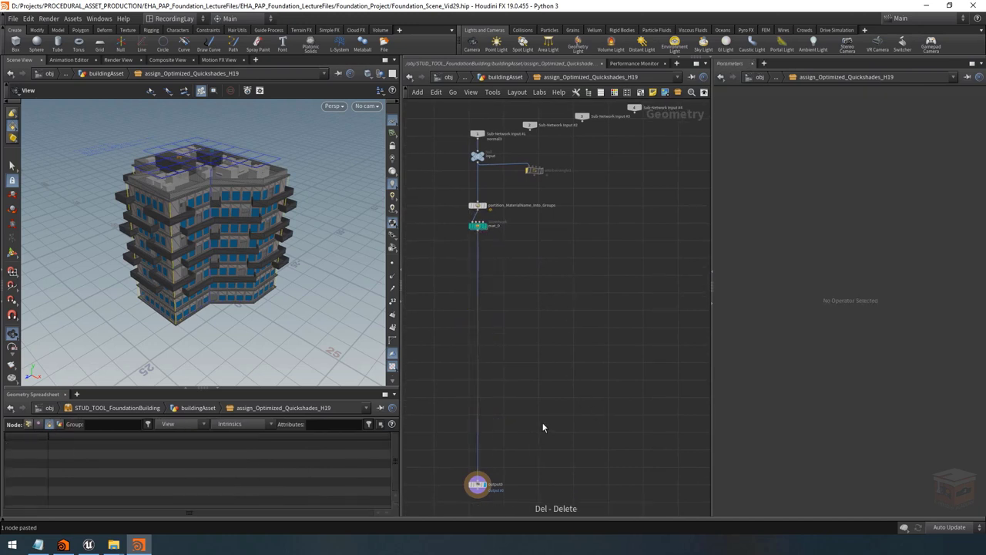
pyautogui.click(478, 483)
pyautogui.moveTo(477, 484); pyautogui.dragTo(482, 264)
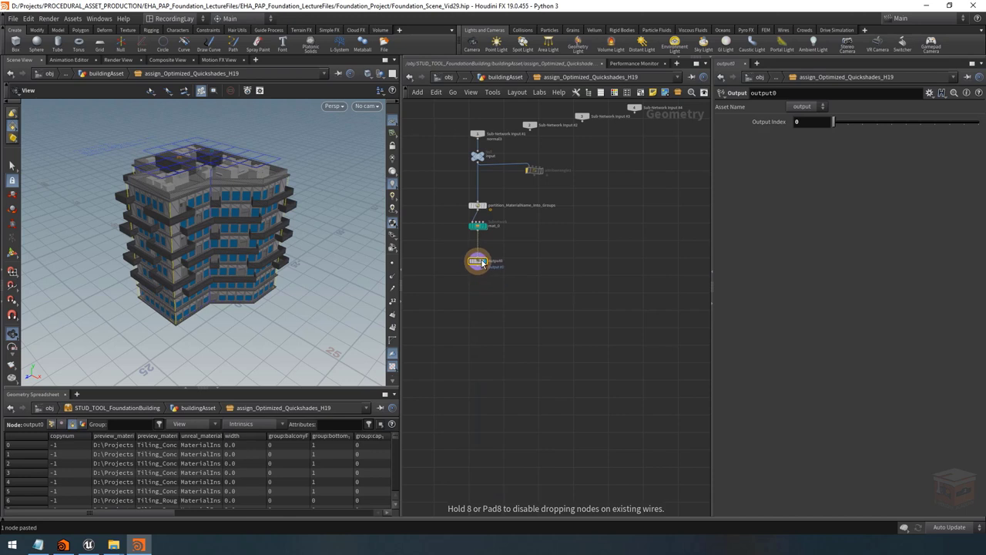
pyautogui.scroll(5, 554, 310)
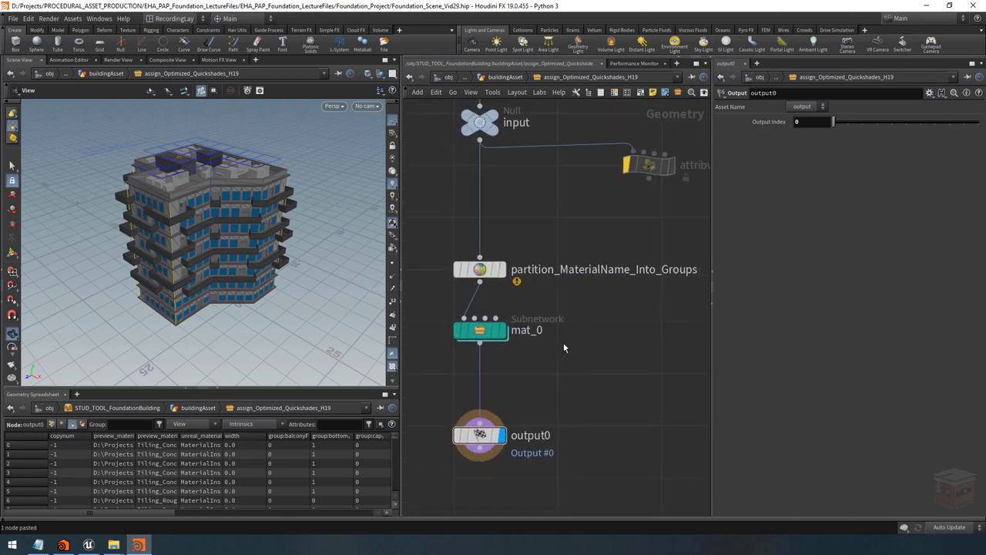
# Step: Rename the remaining mat_0 subnetwork to mat_1
pyautogui.doubleClick(541, 331)
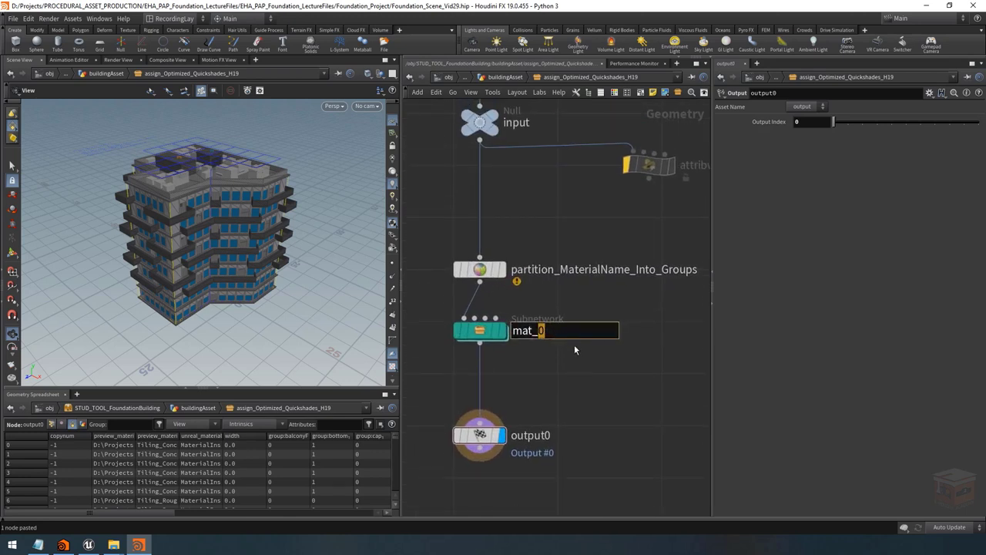
pyautogui.write('1')
pyautogui.press('Return')
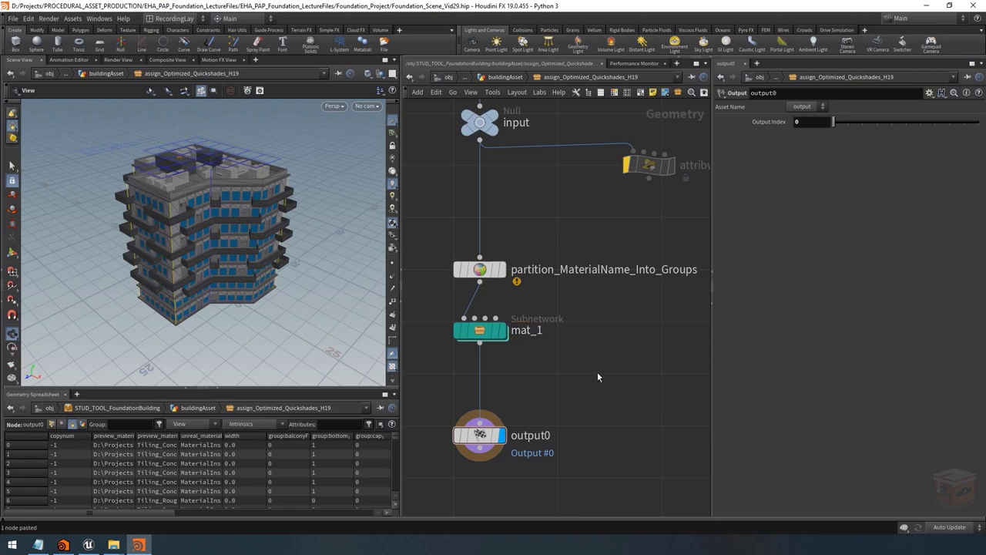
# Step: Move the partition_MaterialName_Into_Groups, mat_1 and output0 nodes down together to make room below the input null
pyautogui.scroll(-2, 597, 371)
pyautogui.scroll(-3, 590, 369)
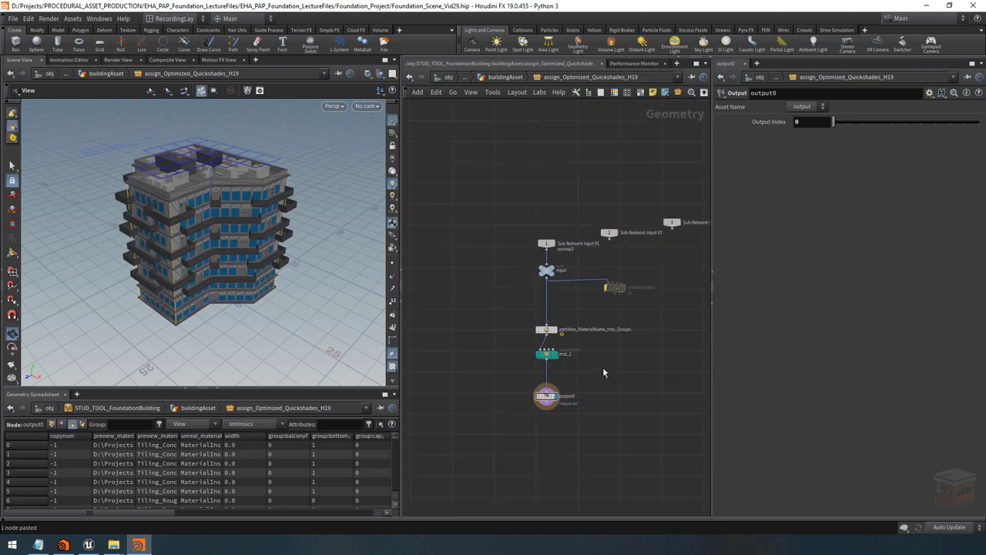
pyautogui.moveTo(564, 416); pyautogui.dragTo(519, 378)
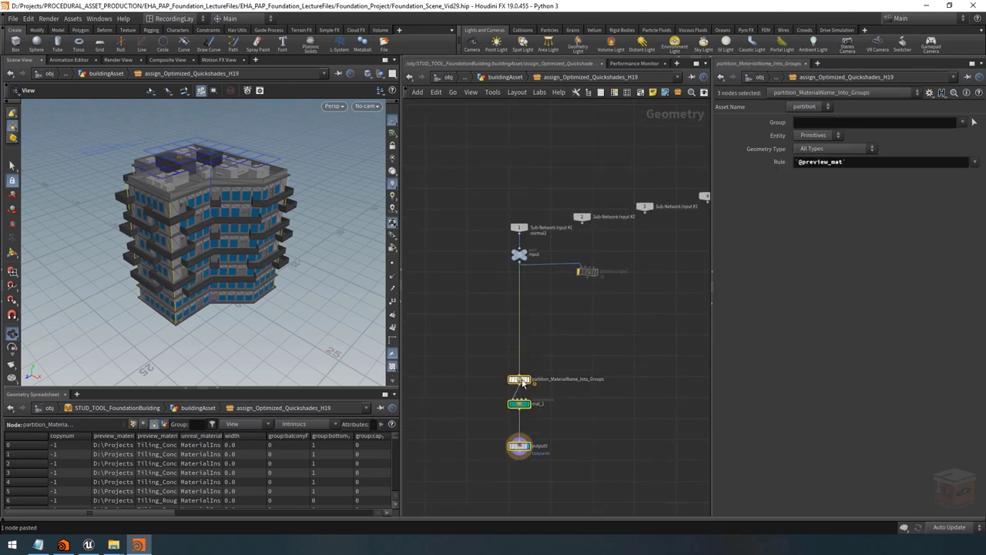
# Step: Display the input null and widen the preview_materialName column to read its texture names, briefly enlarging the Geometry Spreadsheet
pyautogui.click(518, 254)
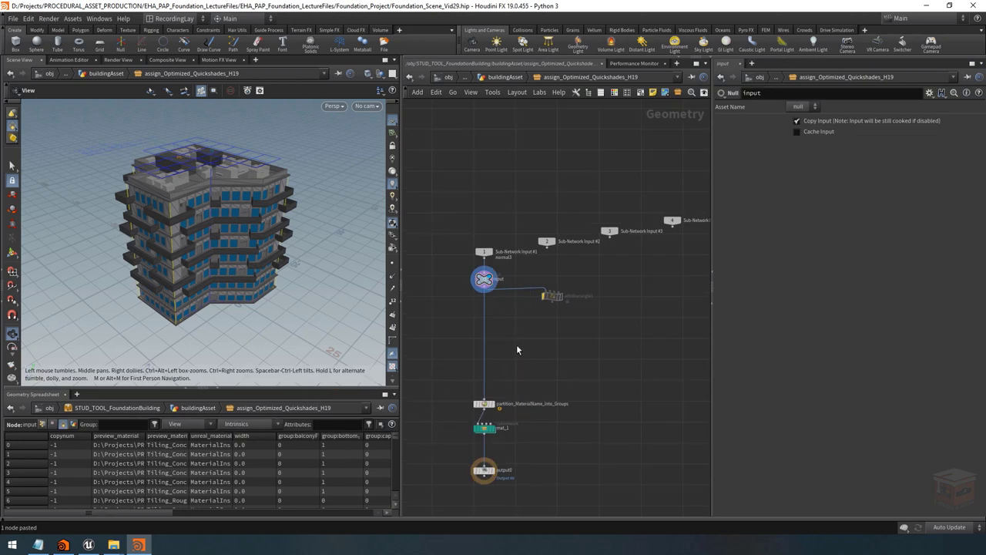
pyautogui.doubleClick(190, 436)
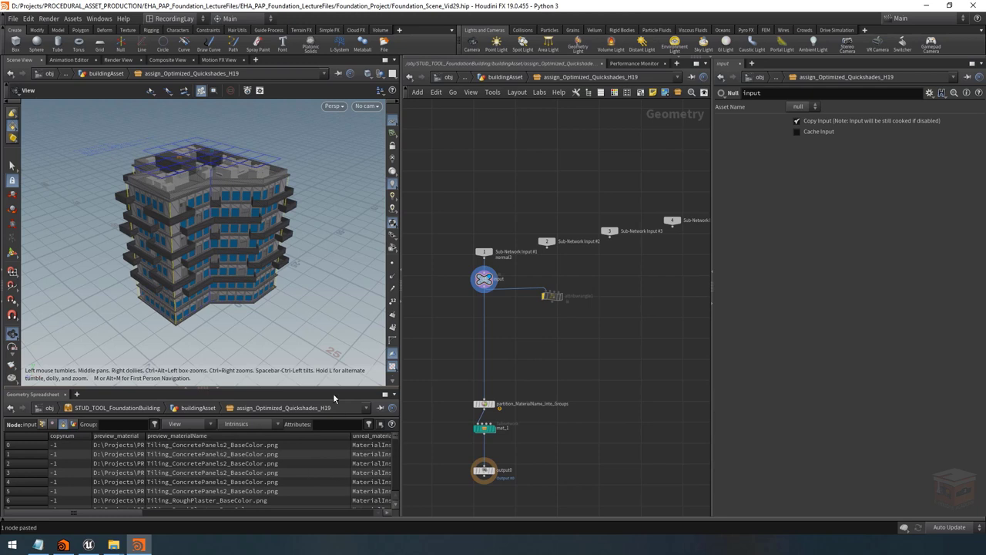
pyautogui.moveTo(333, 387); pyautogui.dragTo(328, 293)
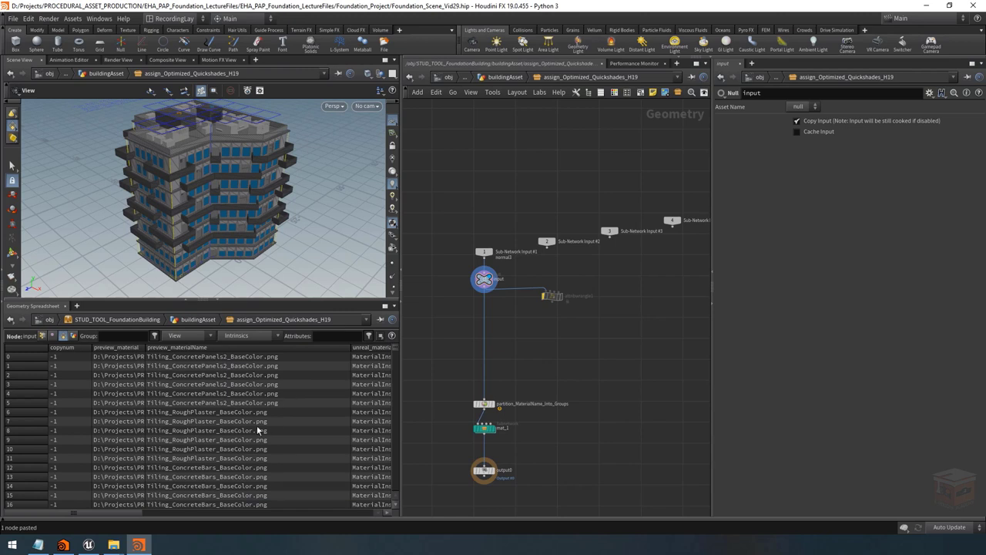
pyautogui.moveTo(290, 302); pyautogui.dragTo(285, 366)
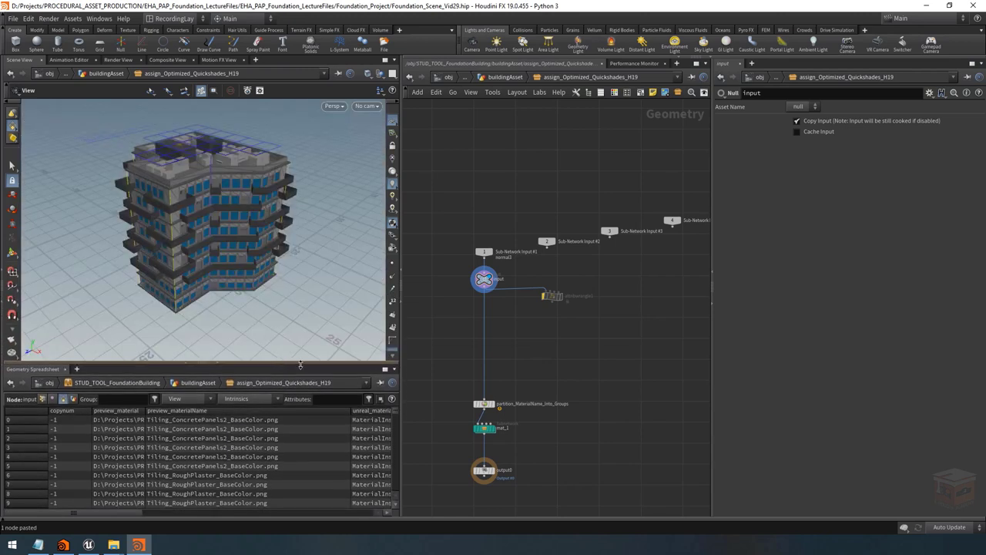
# Step: Temporarily show the primitive numbers on the building and compare them with the preview_materialName entries in the spreadsheet
pyautogui.scroll(3, 572, 337)
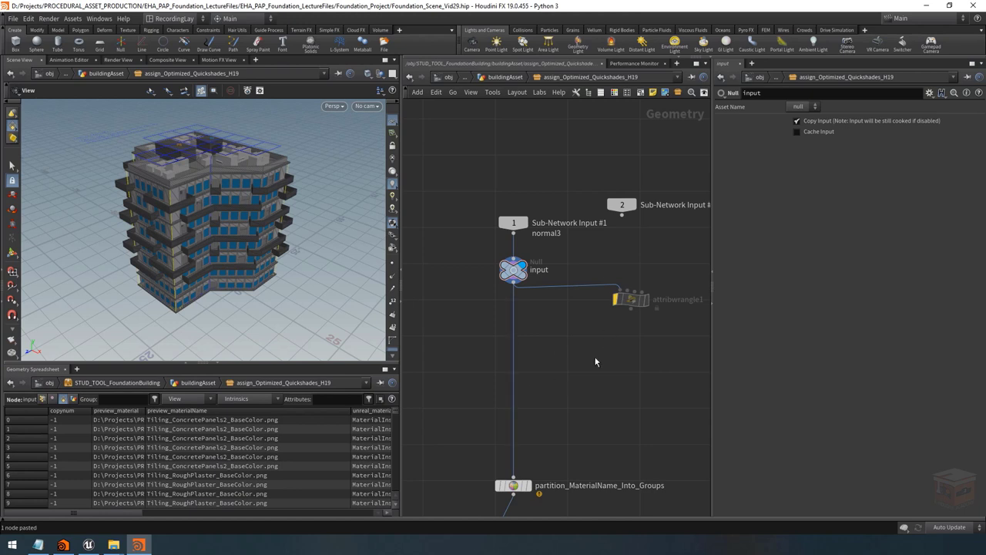
pyautogui.scroll(-4, 603, 358)
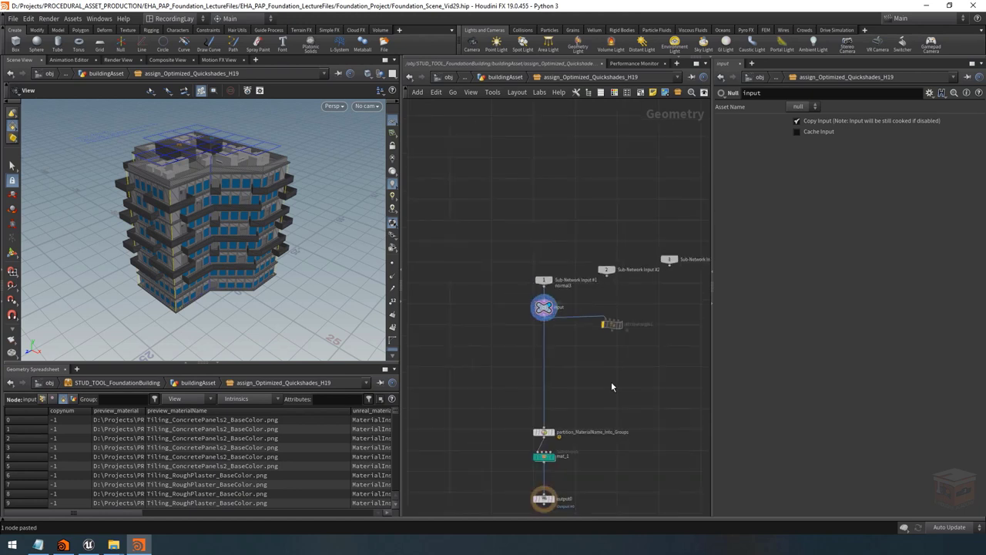
pyautogui.click(392, 327)
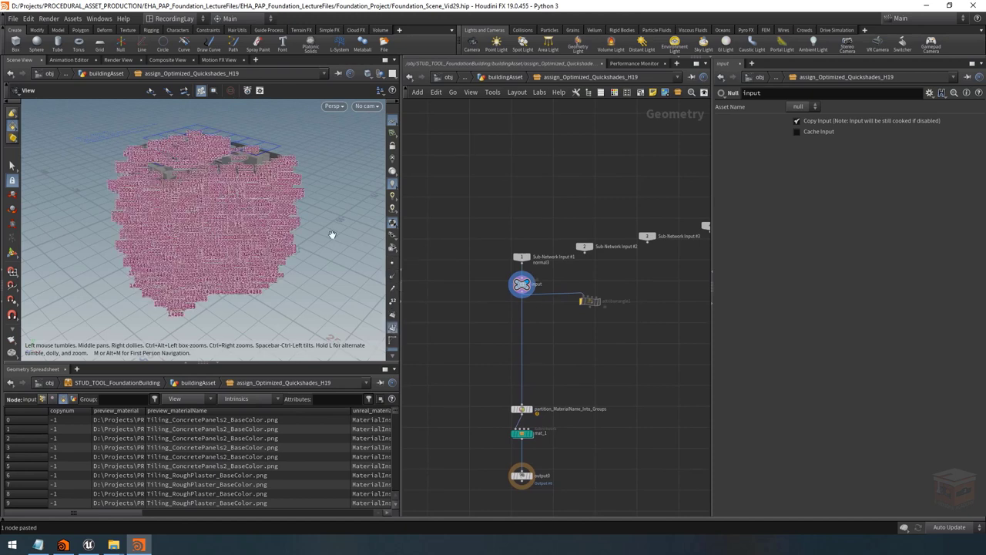
pyautogui.click(392, 327)
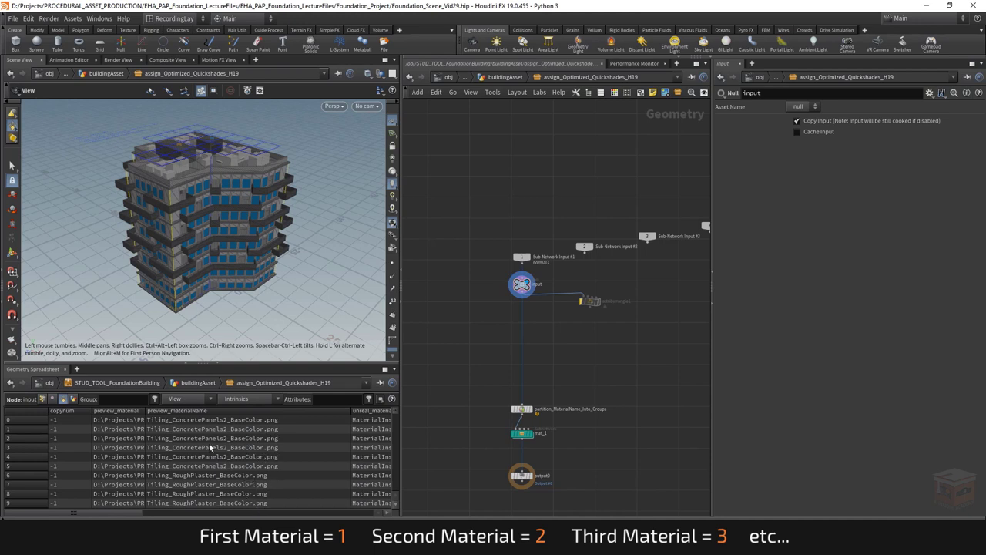
pyautogui.moveTo(395, 415)
pyautogui.mouseDown()
pyautogui.moveTo(399, 488)
pyautogui.moveTo(394, 410)
pyautogui.mouseUp()
pyautogui.scroll(2, 549, 353)
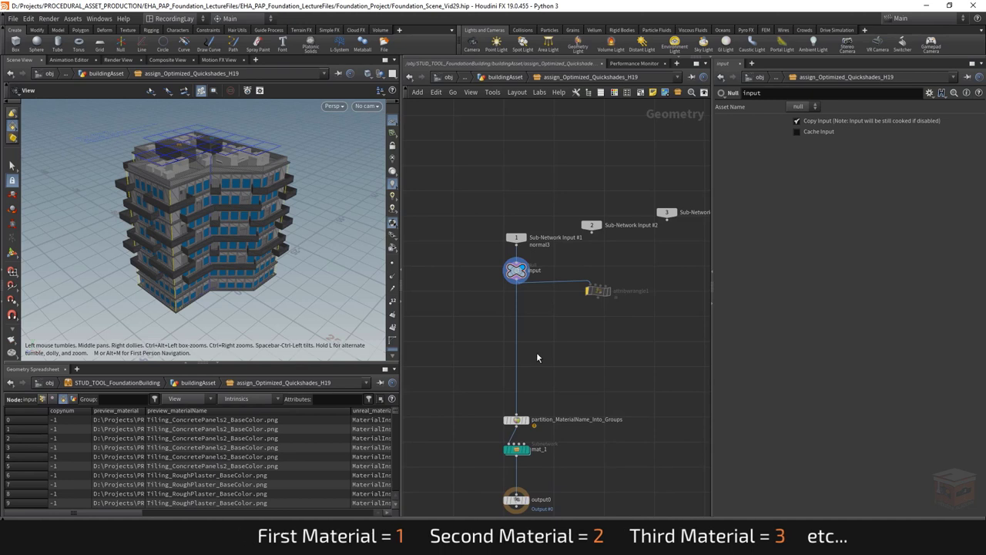
# Step: Insert a Sort node on the wire between the input null and partition_MaterialName_Into_Groups, and display it
pyautogui.scroll(1, 552, 469)
pyautogui.click(501, 445)
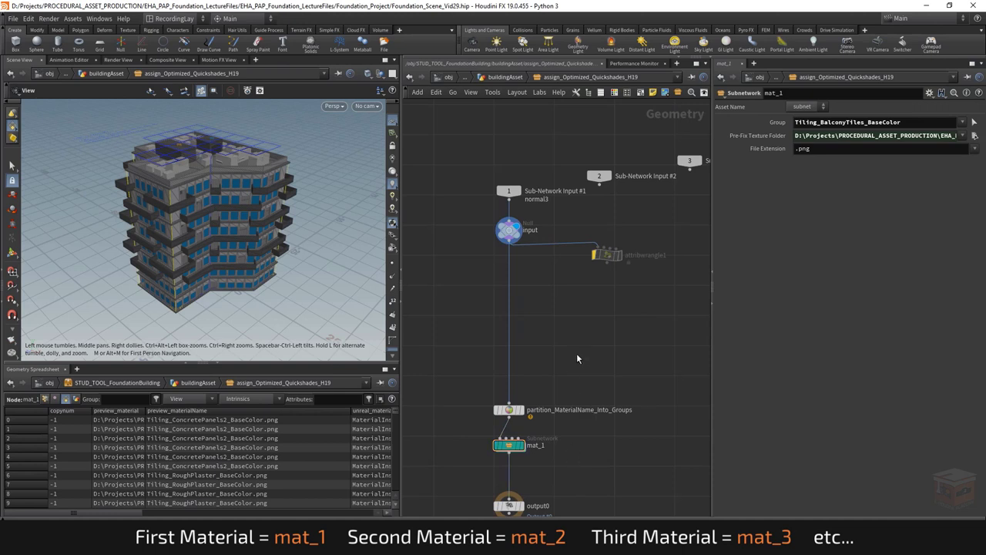
pyautogui.scroll(-3, 576, 353)
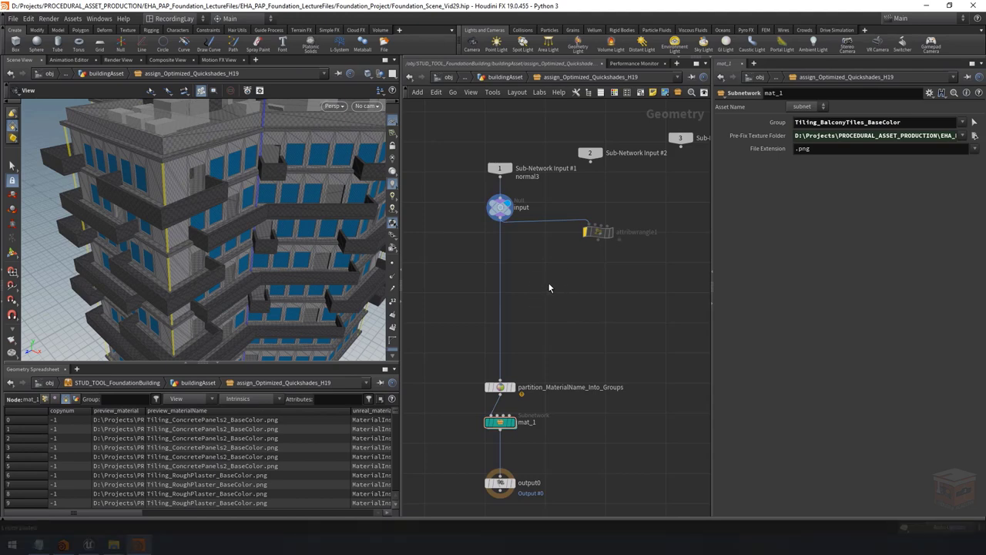
pyautogui.press('Tab')
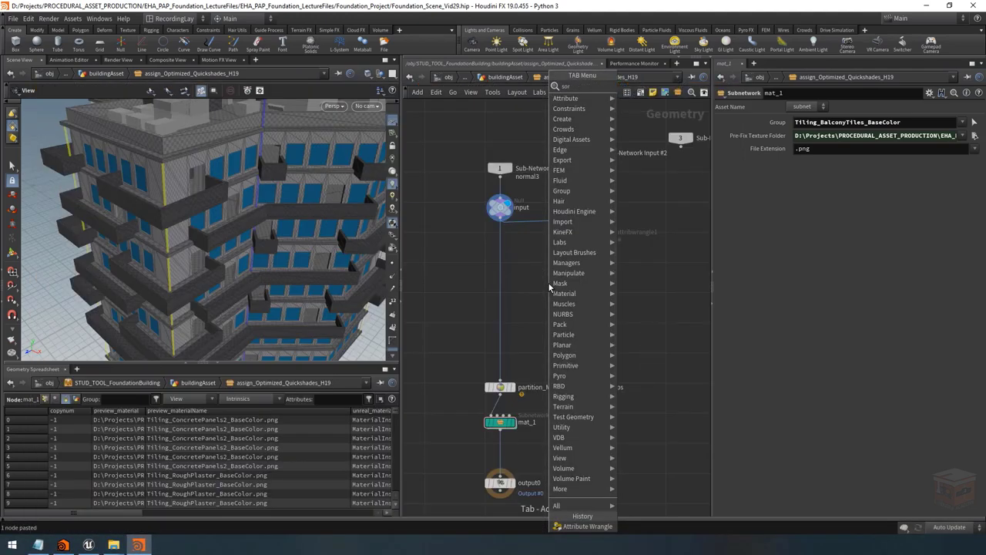
pyautogui.click(647, 90)
pyautogui.click(539, 262)
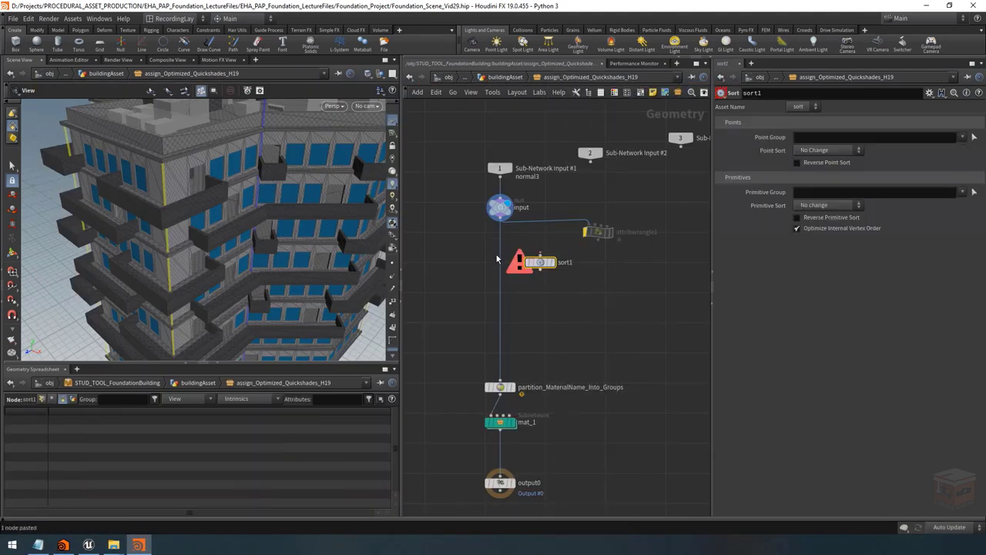
pyautogui.moveTo(539, 263); pyautogui.dragTo(499, 252)
pyautogui.click(510, 251)
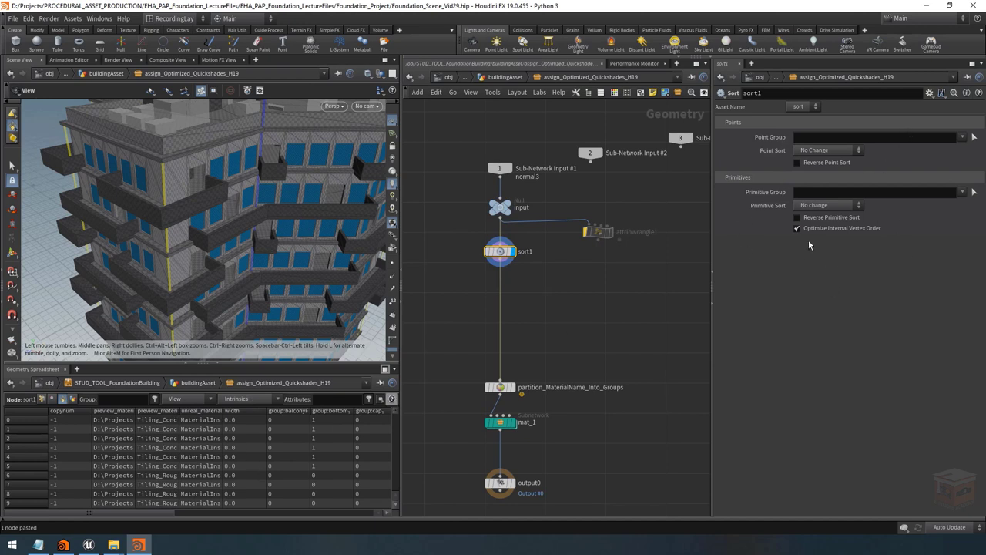
# Step: Widen the preview_materialName column in the spreadsheet and sort the primitives by the preview_materialName attribute
pyautogui.moveTo(180, 413); pyautogui.dragTo(299, 413)
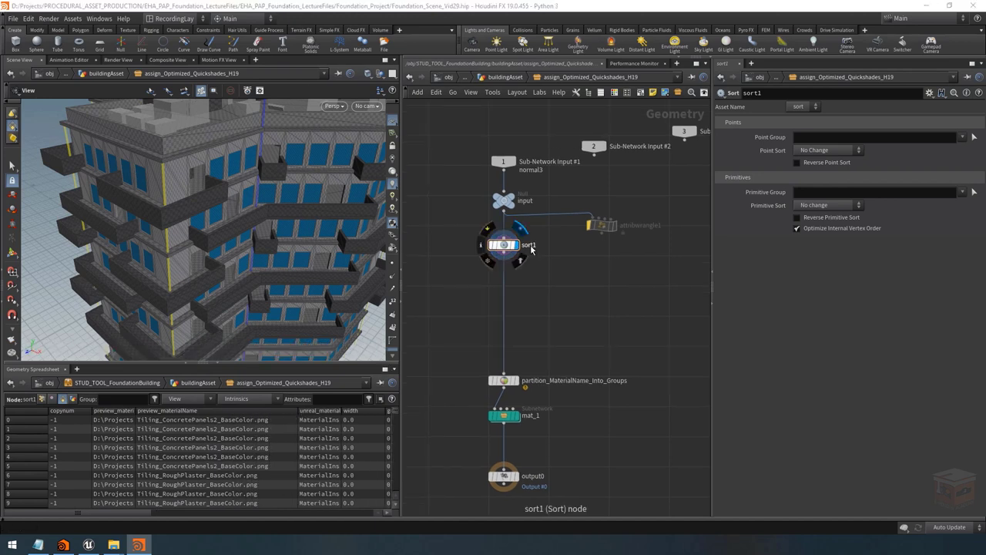
pyautogui.click(838, 209)
pyautogui.click(818, 331)
pyautogui.click(834, 219)
pyautogui.click(976, 220)
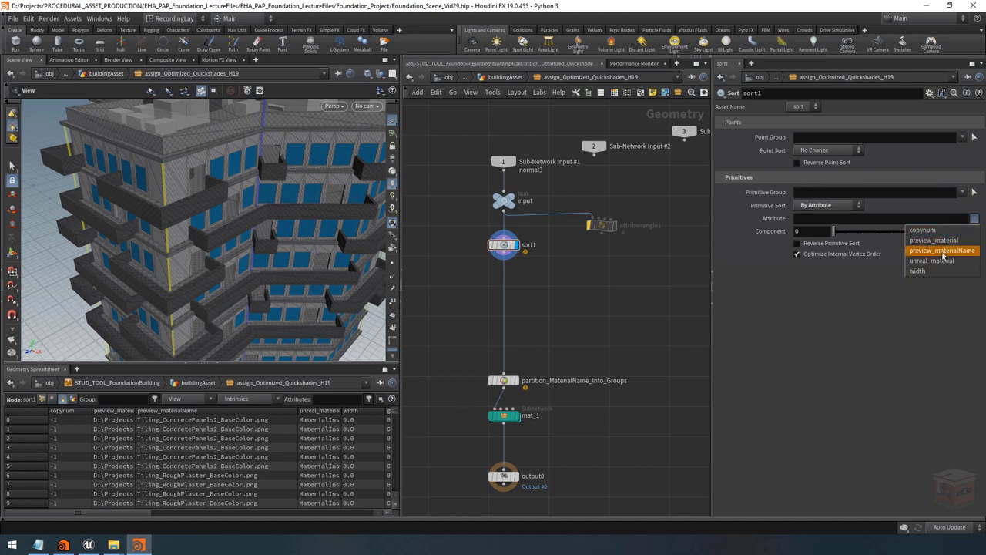
pyautogui.press('Return')
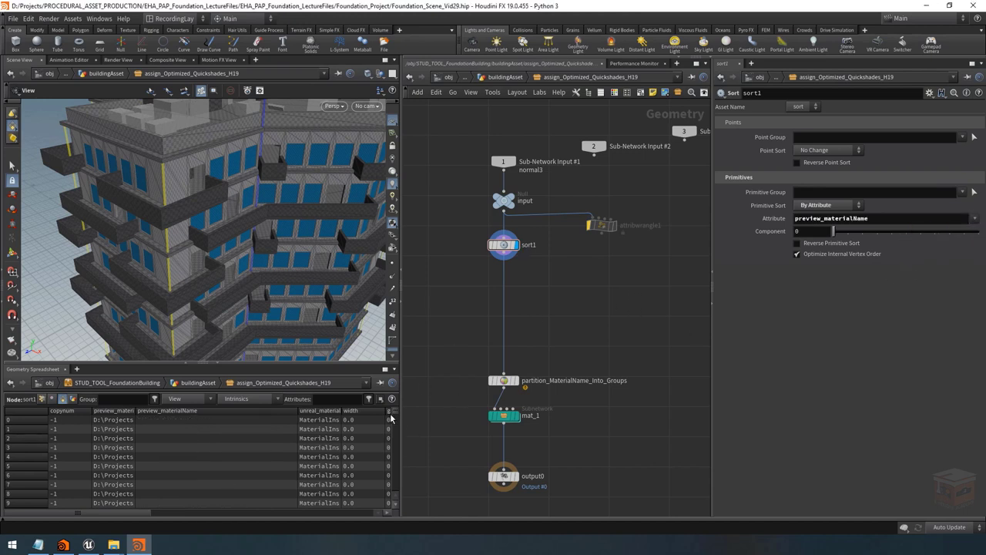
# Step: Temporarily enlarge the Geometry Spreadsheet and look through the sorted preview_materialName entries from the first to the last primitive
pyautogui.moveTo(310, 368); pyautogui.dragTo(302, 244)
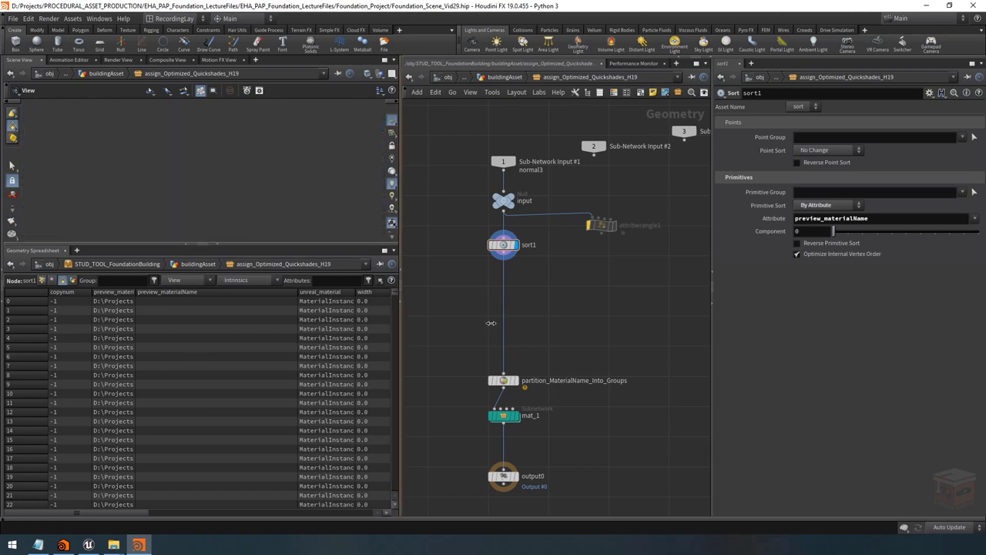
pyautogui.moveTo(400, 314); pyautogui.dragTo(581, 317)
pyautogui.moveTo(357, 294); pyautogui.dragTo(565, 296)
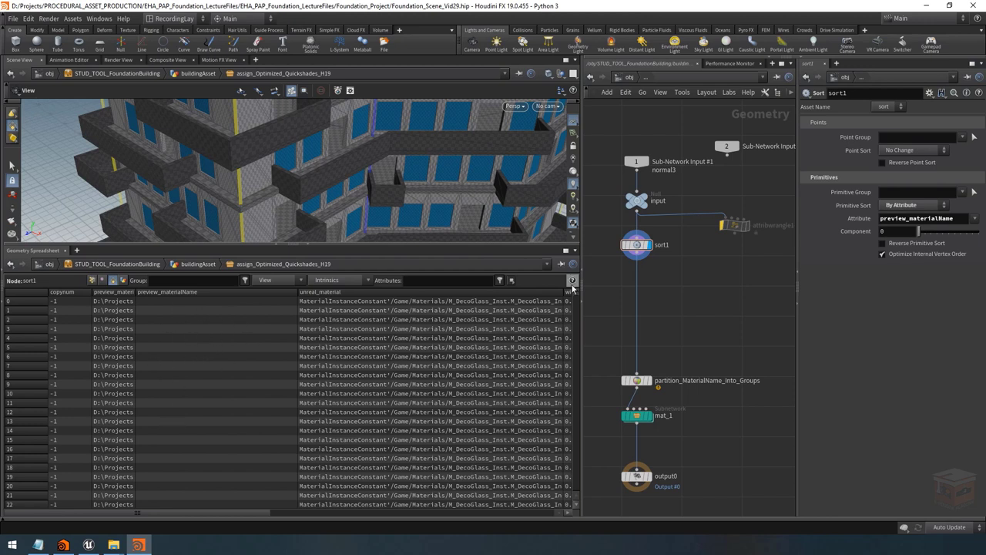
pyautogui.moveTo(564, 293); pyautogui.dragTo(363, 297)
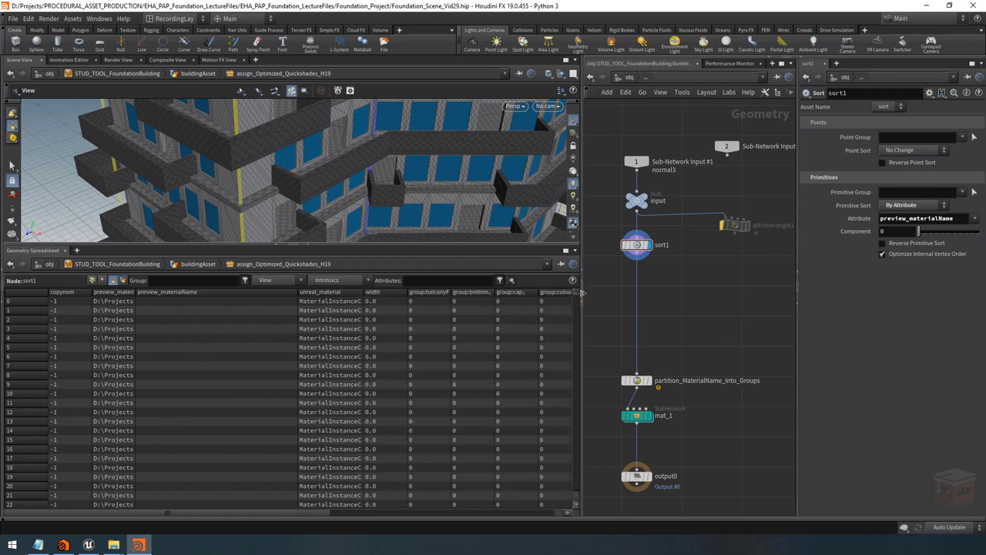
pyautogui.moveTo(577, 296); pyautogui.dragTo(580, 306)
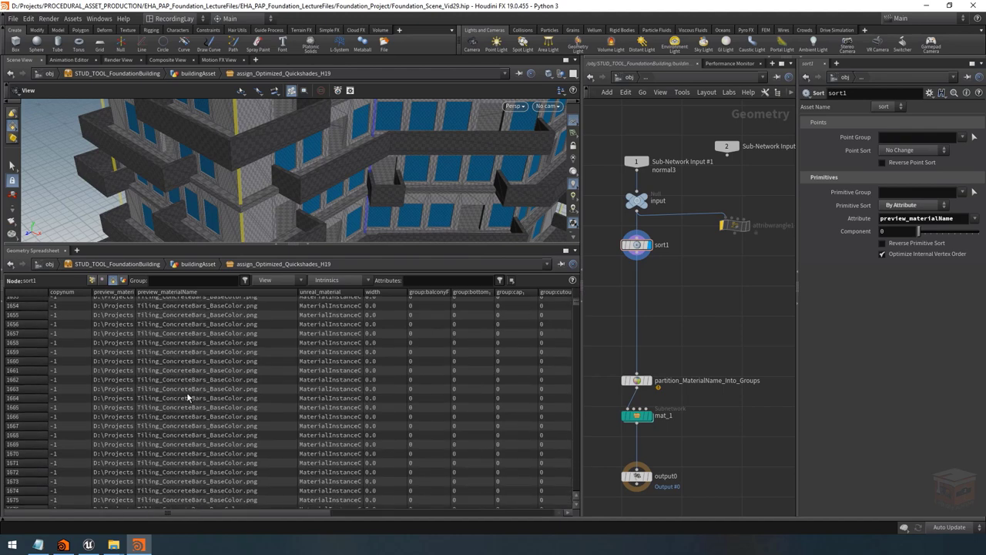
pyautogui.moveTo(579, 309); pyautogui.dragTo(575, 491)
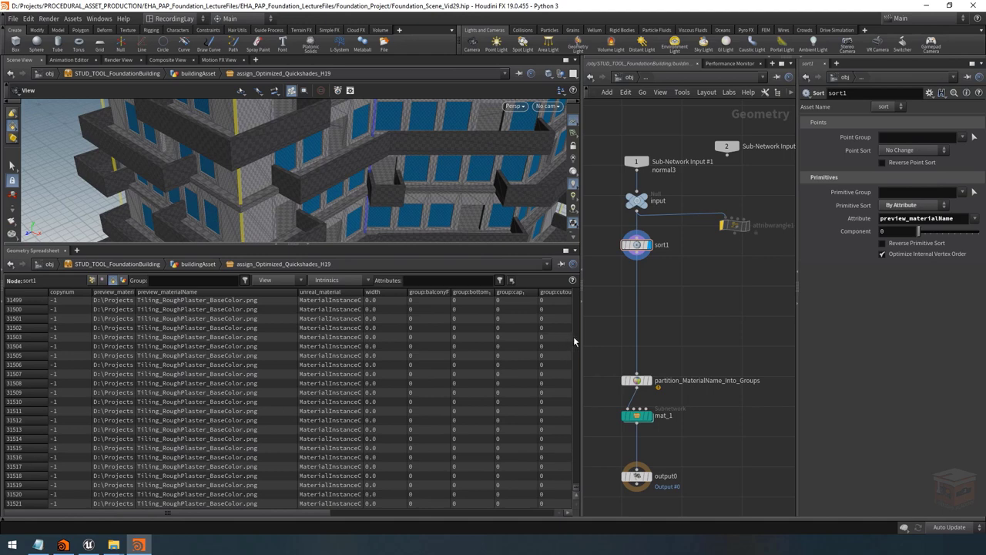
pyautogui.moveTo(582, 339); pyautogui.dragTo(404, 339)
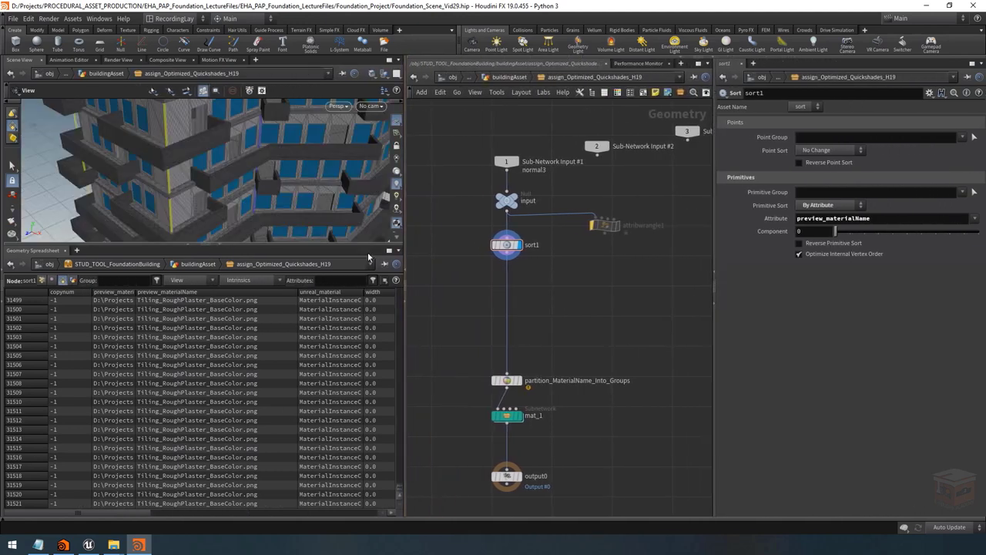
pyautogui.moveTo(352, 245); pyautogui.dragTo(332, 406)
# Step: Rename the sort node as sortByPreview_Material
pyautogui.moveTo(564, 268); pyautogui.dragTo(567, 298, button='middle')
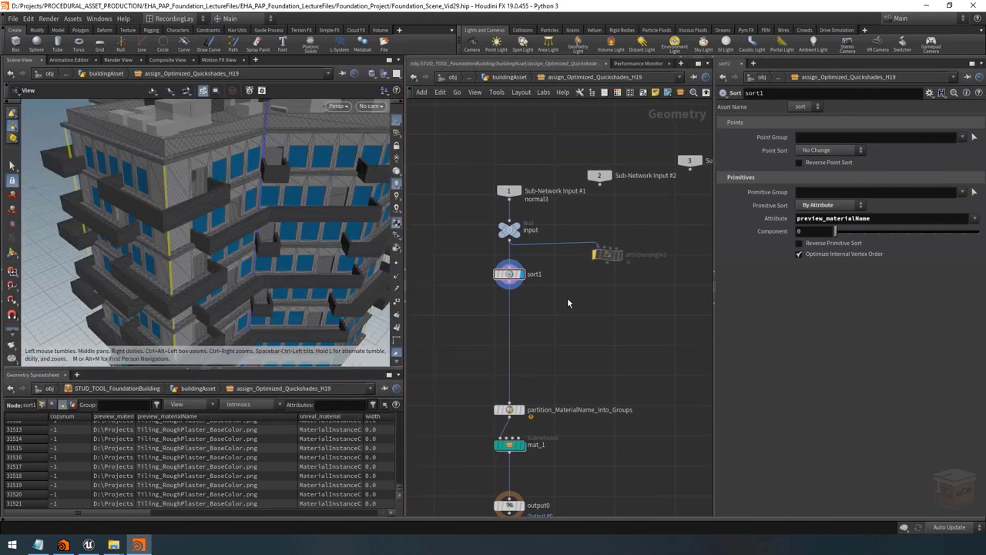
pyautogui.doubleClick(536, 274)
pyautogui.write('sortByPreview_Material')
pyautogui.press('Return')
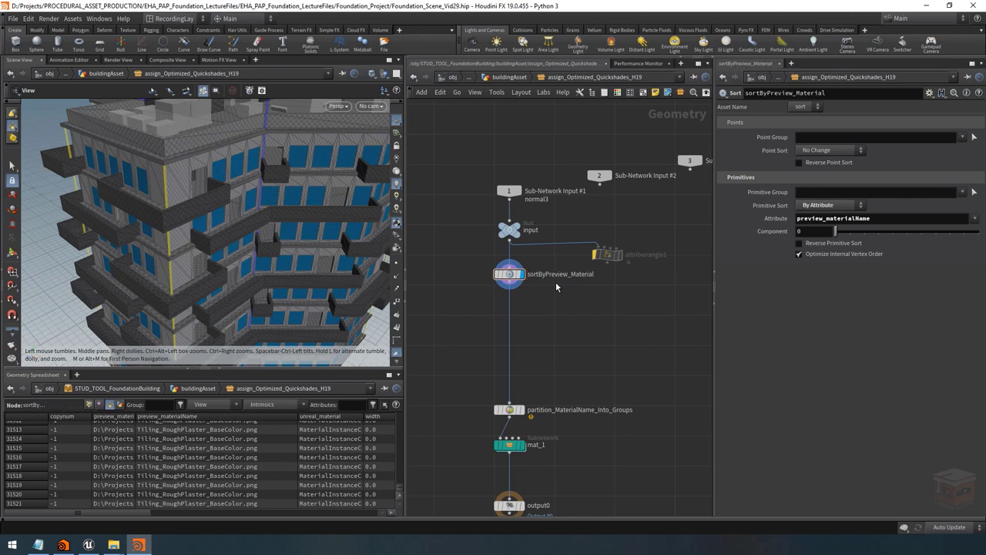
# Step: Delete the unused attribwrangle1 node beside the chain and select the sort node
pyautogui.click(607, 255)
pyautogui.press('Delete')
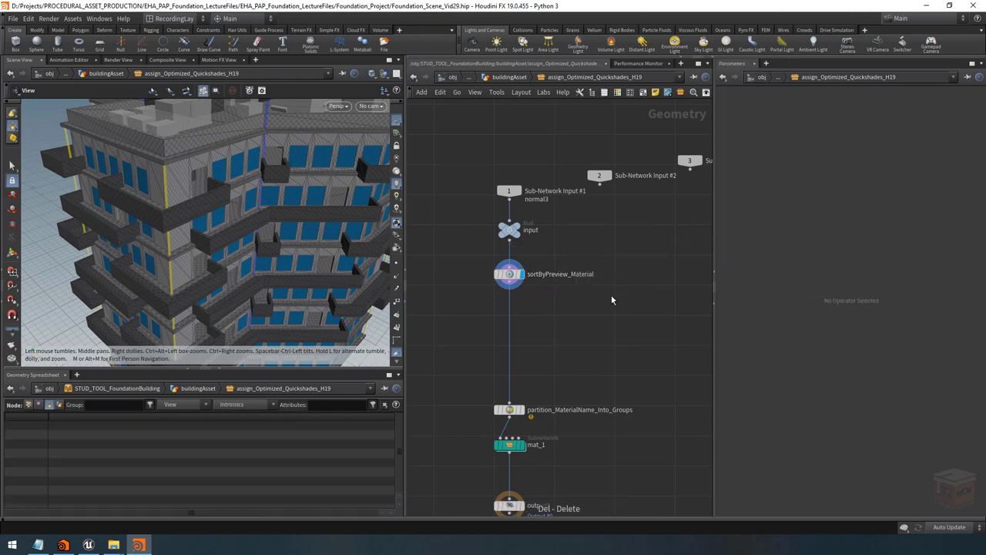
pyautogui.moveTo(596, 298); pyautogui.dragTo(457, 245)
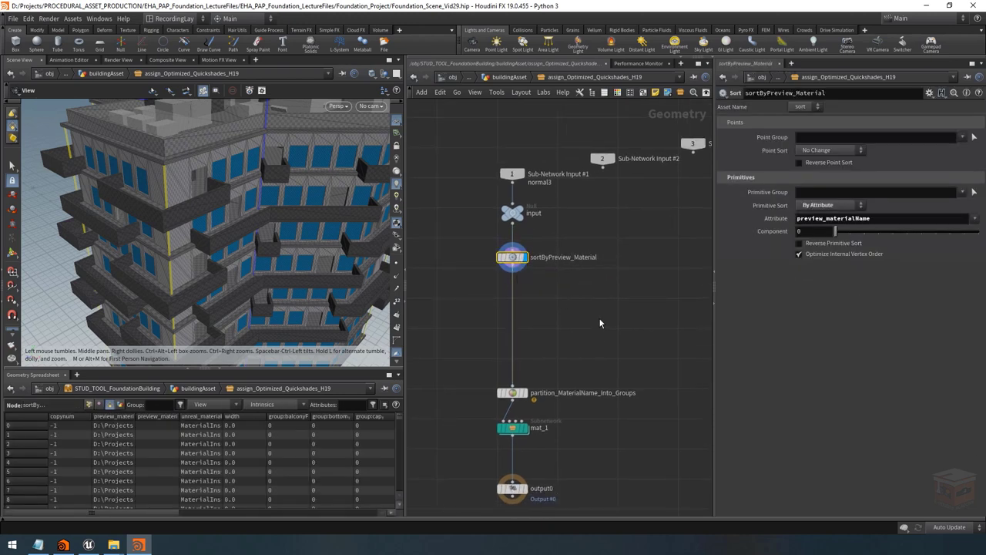
# Step: Insert an Attribute Wrangle directly after sortByPreview_Material and name it set_Preview_ID
pyautogui.moveTo(576, 315); pyautogui.dragTo(568, 318, button='middle')
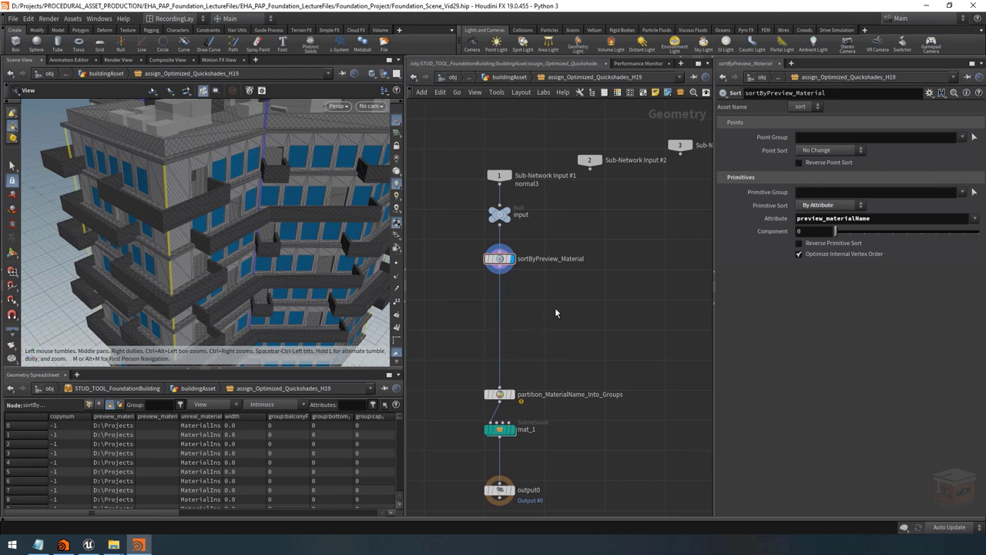
pyautogui.press('Tab')
pyautogui.write('attribwr')
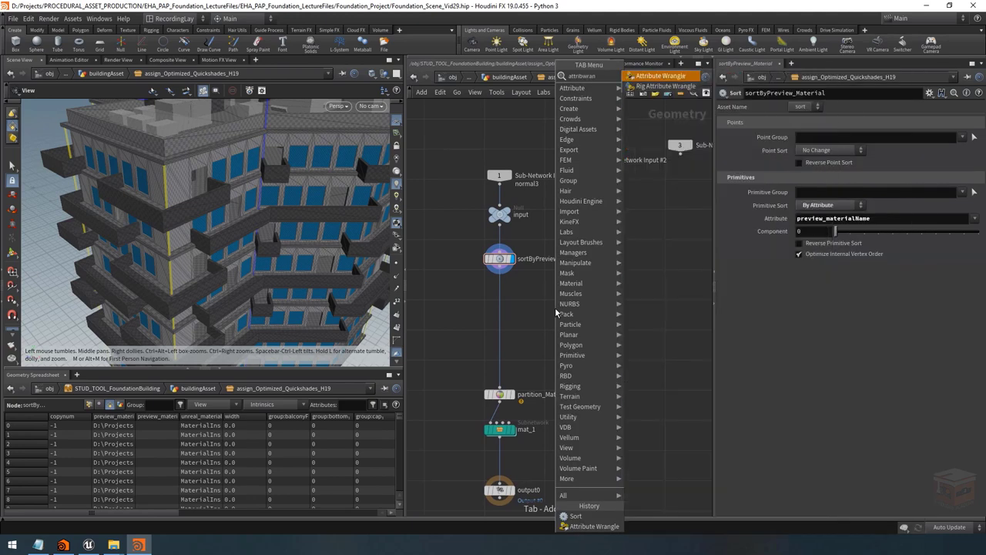
pyautogui.press('Return')
pyautogui.click(539, 297)
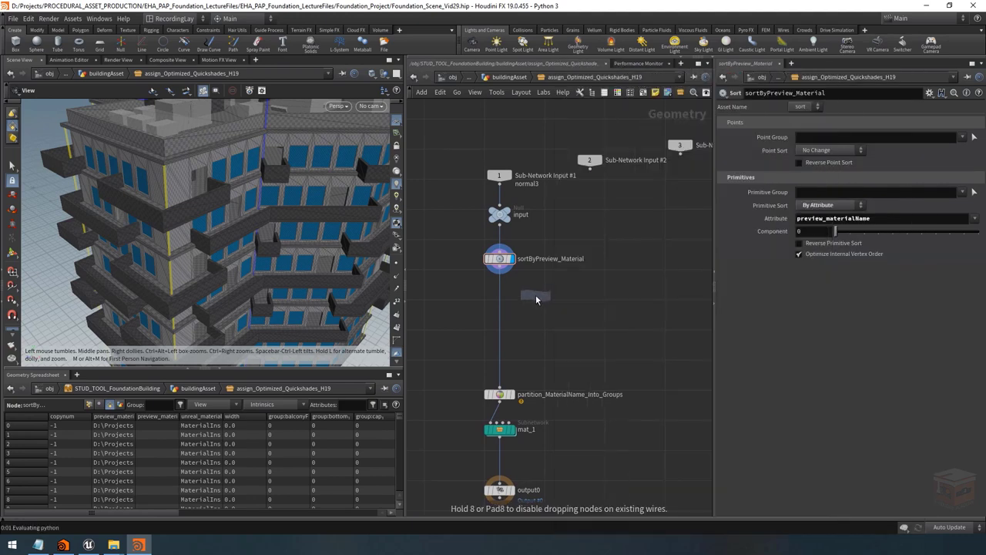
pyautogui.moveTo(499, 300)
pyautogui.mouseDown()
pyautogui.moveTo(537, 299)
pyautogui.moveTo(499, 299)
pyautogui.mouseUp()
pyautogui.doubleClick(532, 303)
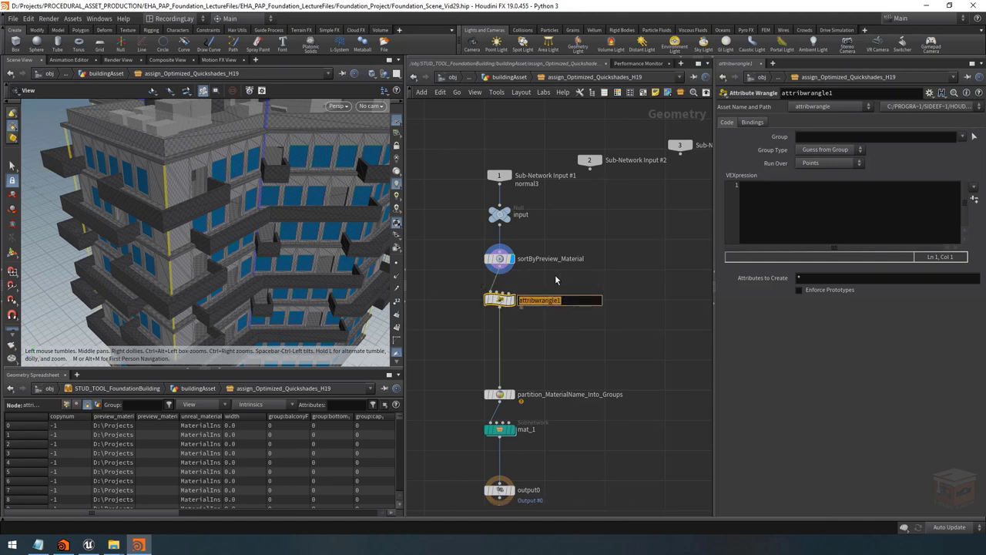
pyautogui.write('set_Preview_ID')
pyautogui.press('Return')
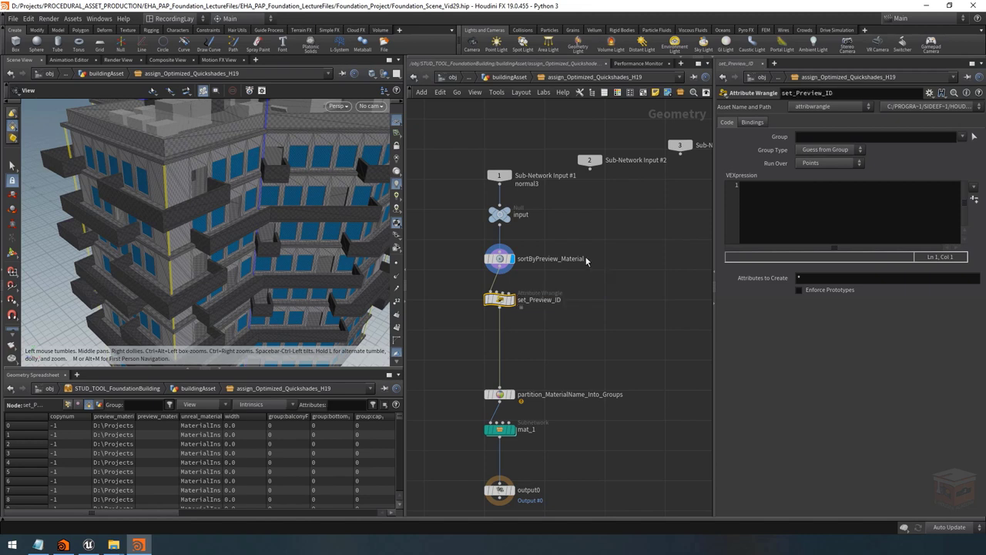
# Step: Display set_Preview_ID, make it run over Detail (only once), and widen the parameter pane for the VEX code
pyautogui.click(505, 300)
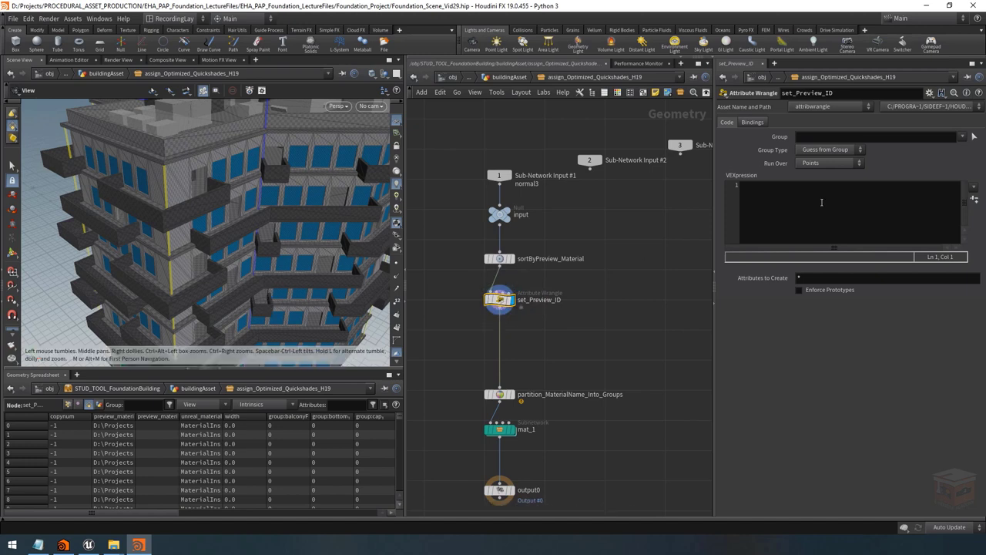
pyautogui.click(824, 164)
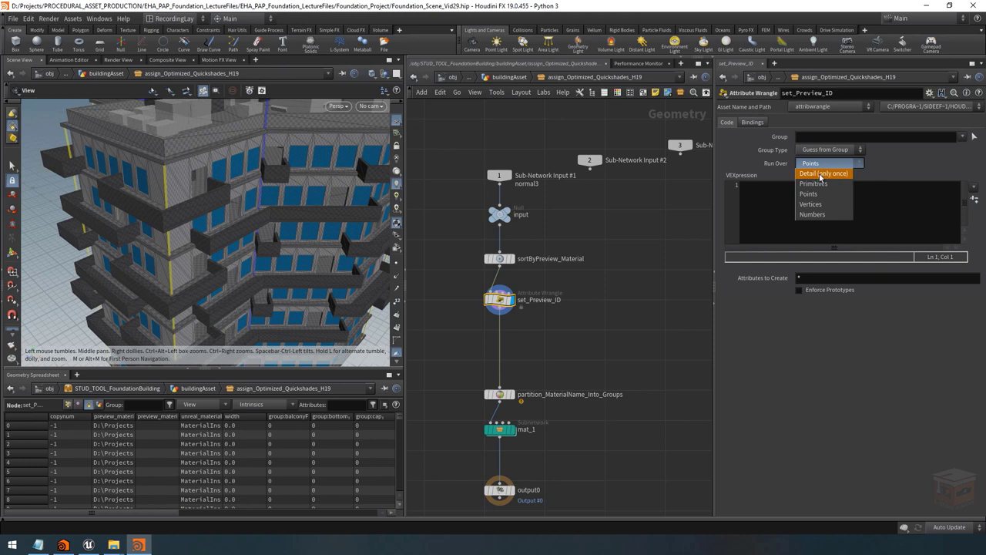
pyautogui.click(820, 177)
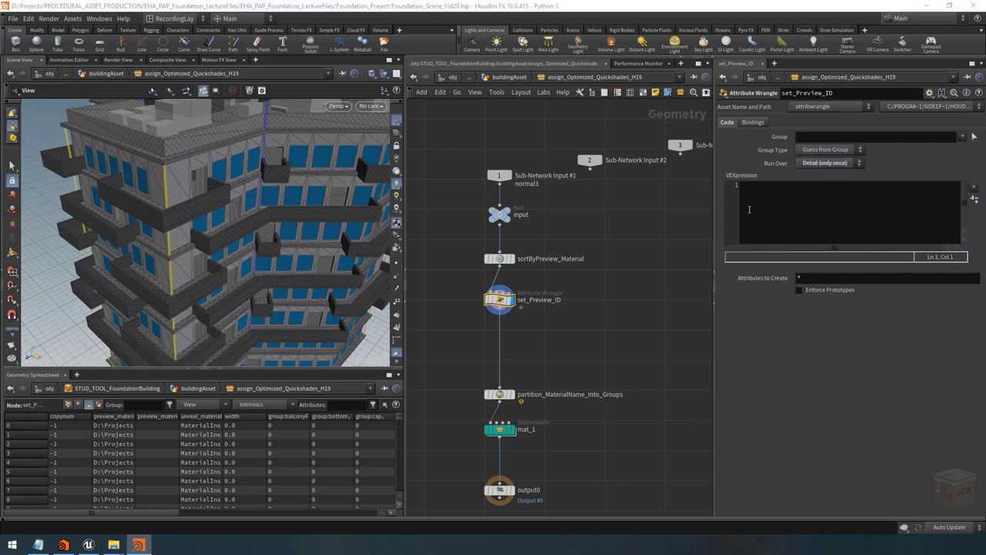
pyautogui.moveTo(714, 213); pyautogui.dragTo(614, 213)
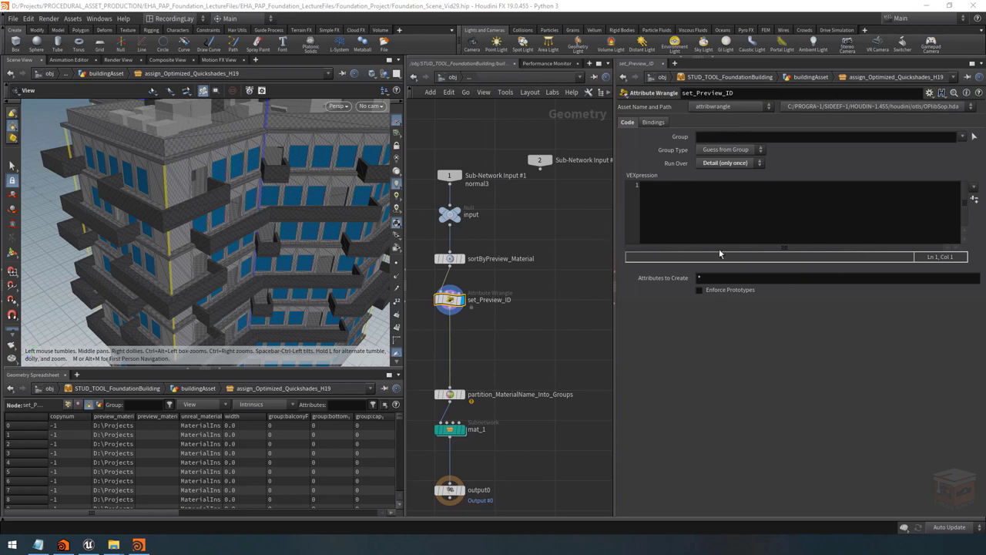
# Step: Frame the whole building in the viewport and hide the other objects around it
pyautogui.press('h')
pyautogui.moveTo(216, 193); pyautogui.dragTo(253, 196)
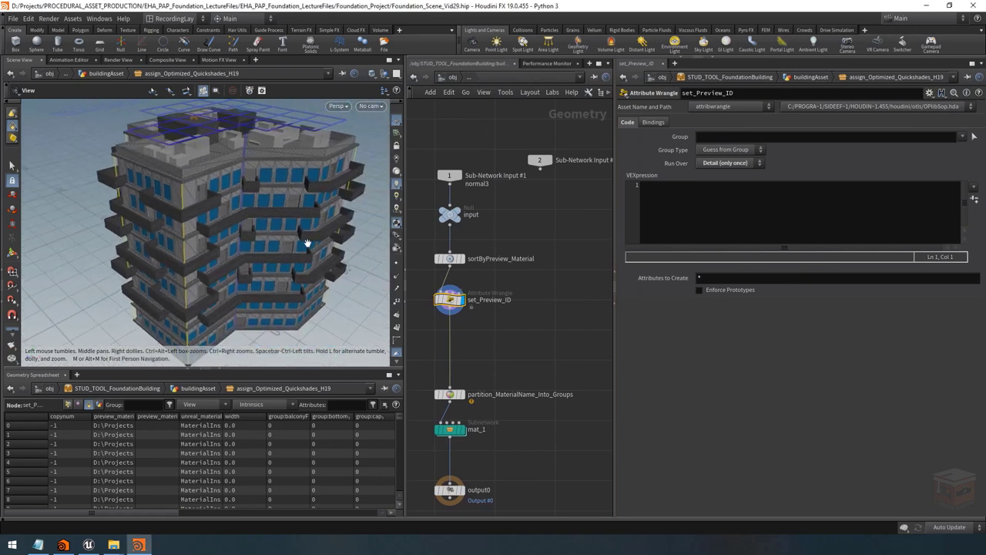
pyautogui.click(385, 74)
pyautogui.click(412, 105)
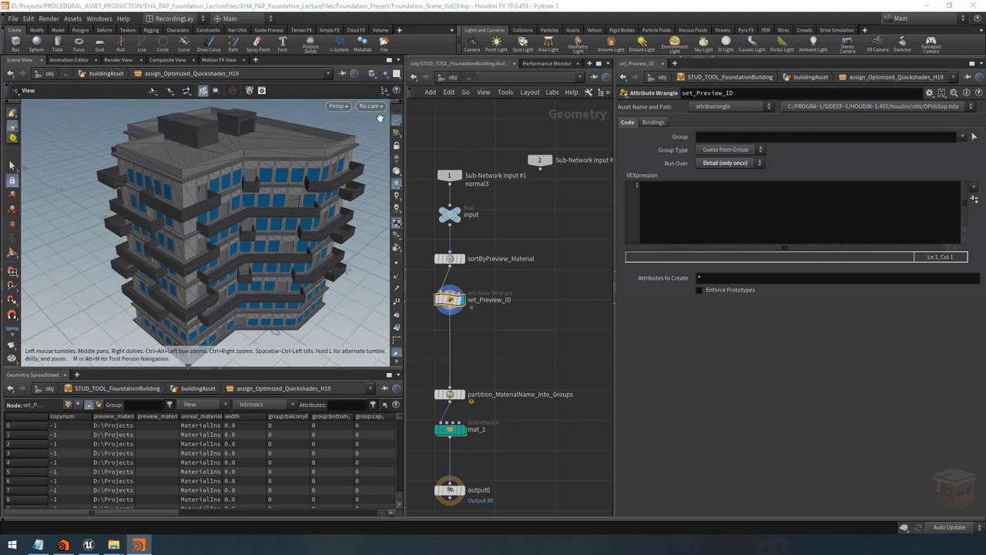
pyautogui.moveTo(177, 194); pyautogui.dragTo(205, 196)
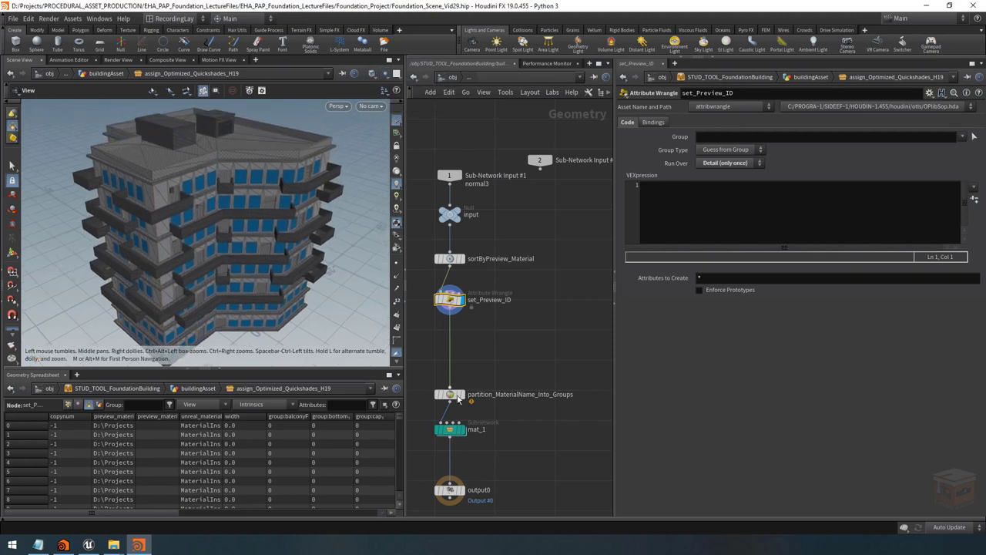
# Step: Check the primitive count in set_Preview_ID's node information and examine the building's windows and walls up close
pyautogui.click(429, 300)
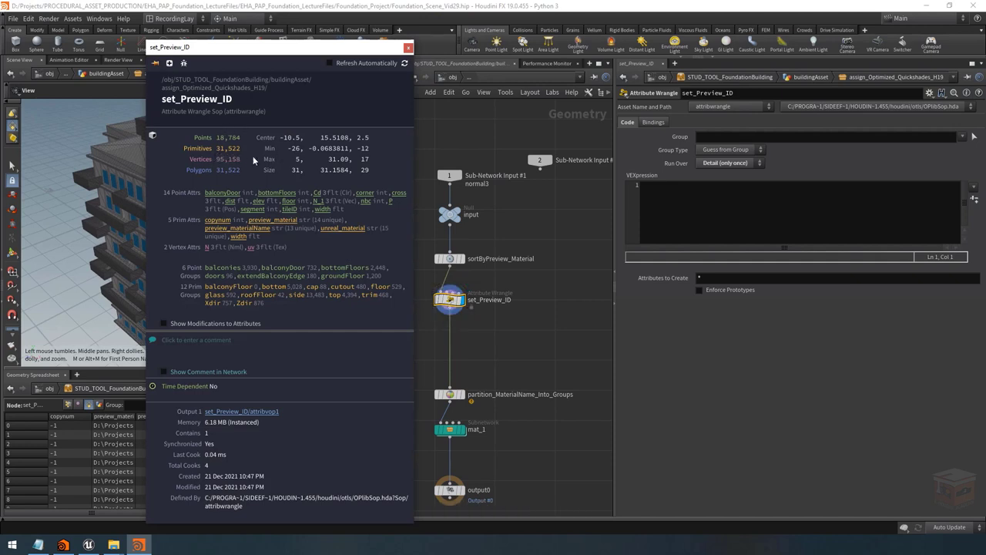
pyautogui.click(408, 48)
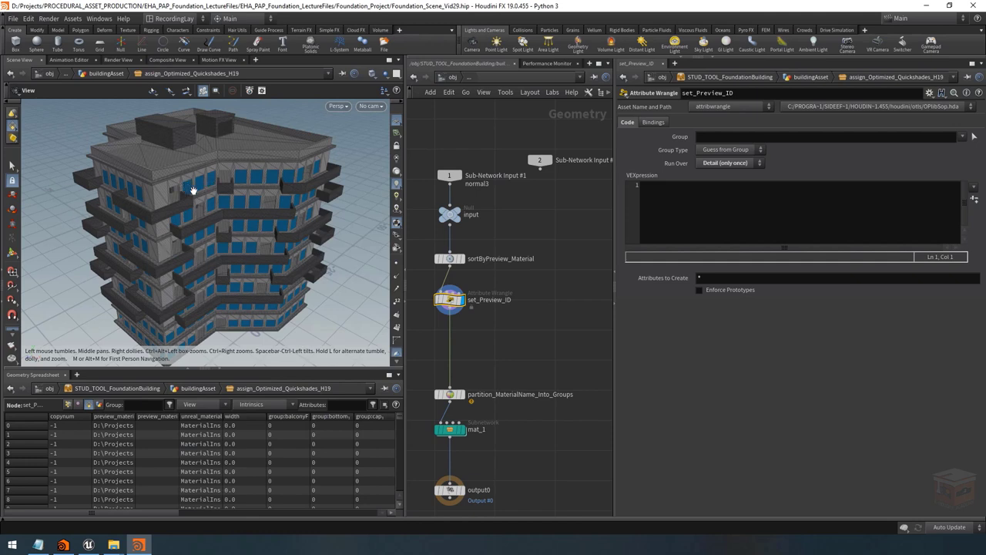
pyautogui.scroll(6, 196, 224)
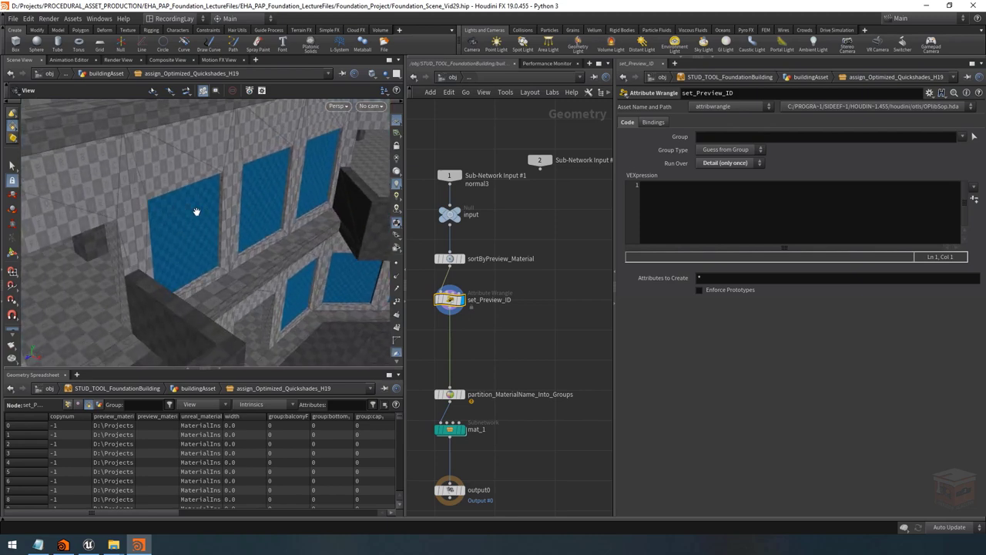
pyautogui.press('h')
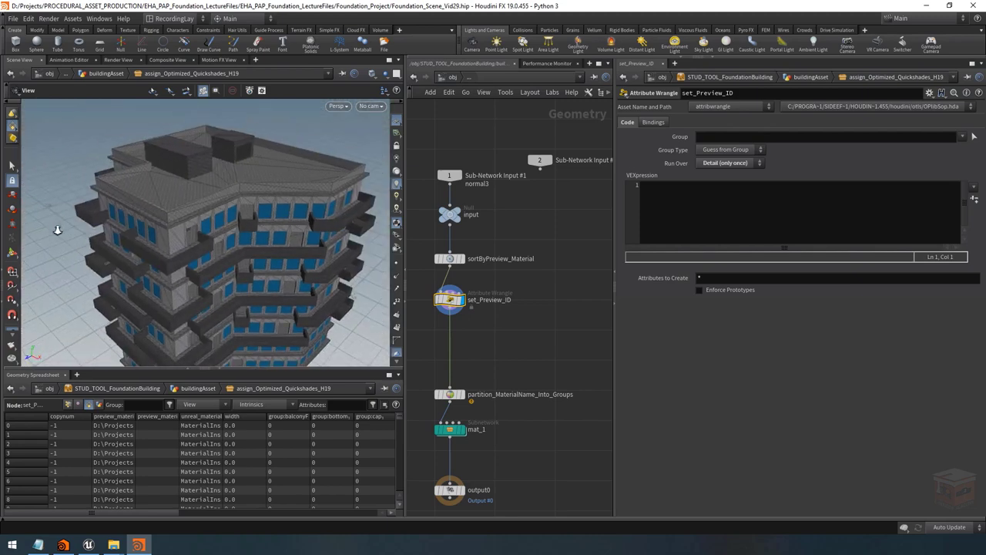
pyautogui.scroll(5, 218, 214)
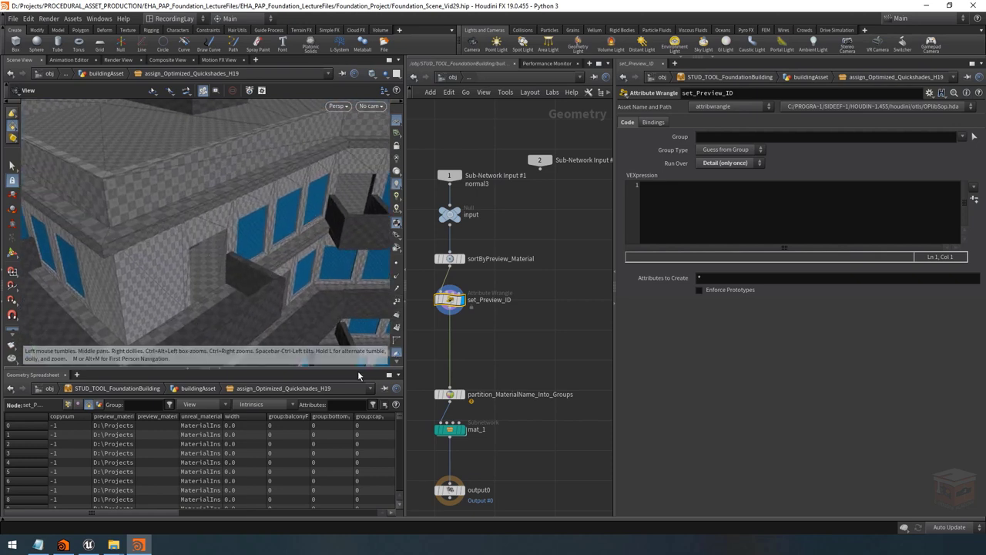
# Step: Give the viewport more height above the spreadsheet and turn off the UV texture display on the building
pyautogui.moveTo(358, 370); pyautogui.dragTo(358, 418)
pyautogui.click(396, 365)
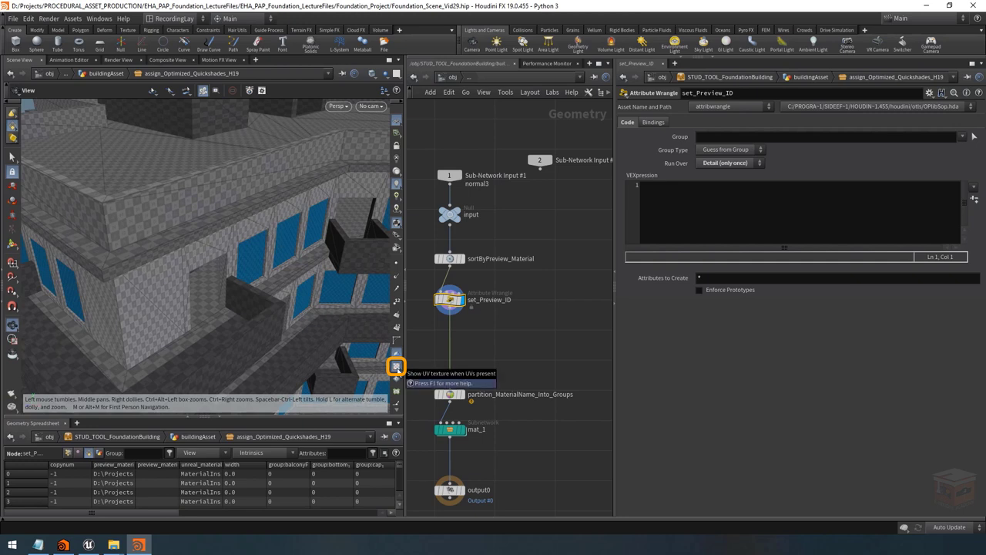
pyautogui.click(396, 366)
pyautogui.click(396, 366)
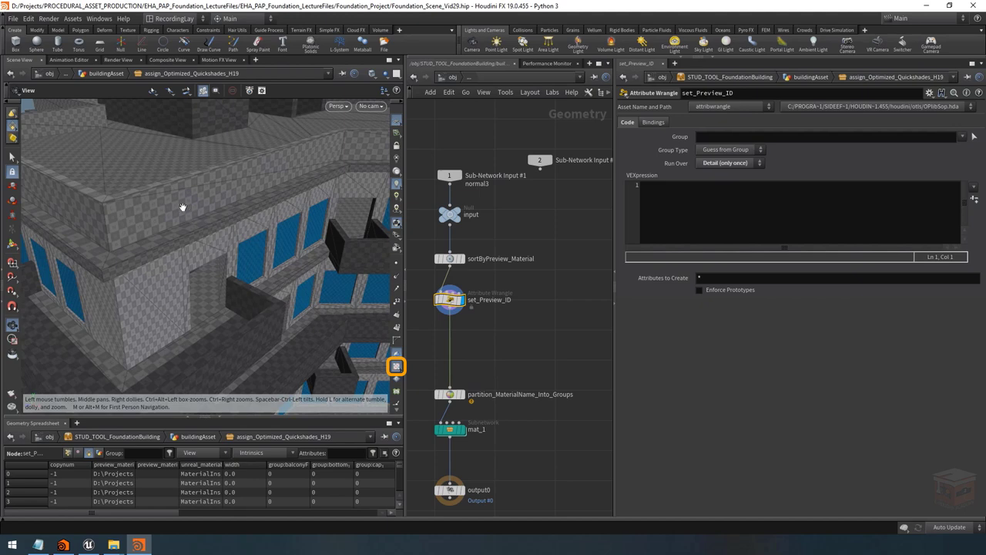
pyautogui.scroll(5, 183, 207)
pyautogui.moveTo(195, 213)
pyautogui.mouseDown()
pyautogui.moveTo(126, 193)
pyautogui.moveTo(189, 211)
pyautogui.mouseUp()
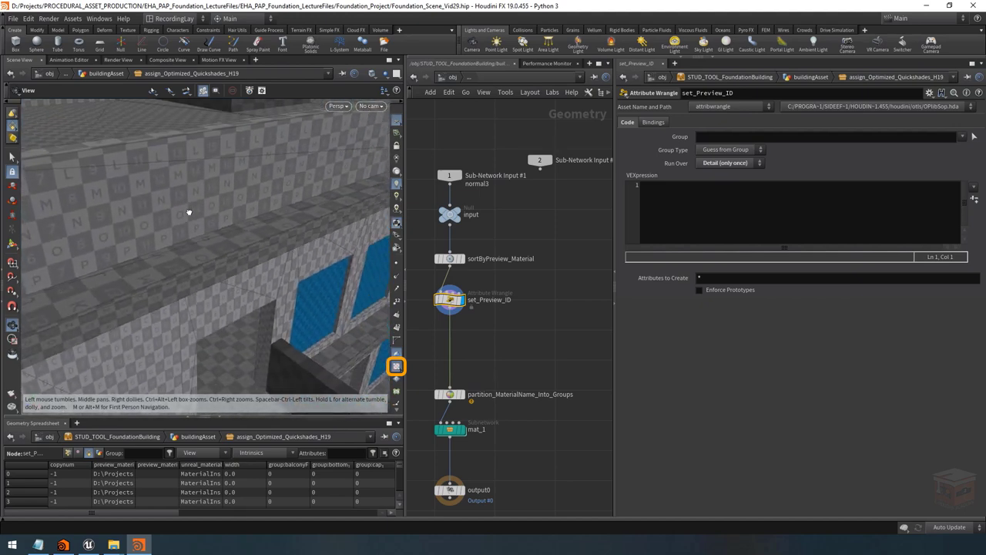
pyautogui.press('h')
pyautogui.scroll(-3, 265, 227)
pyautogui.moveTo(266, 226); pyautogui.dragTo(231, 262)
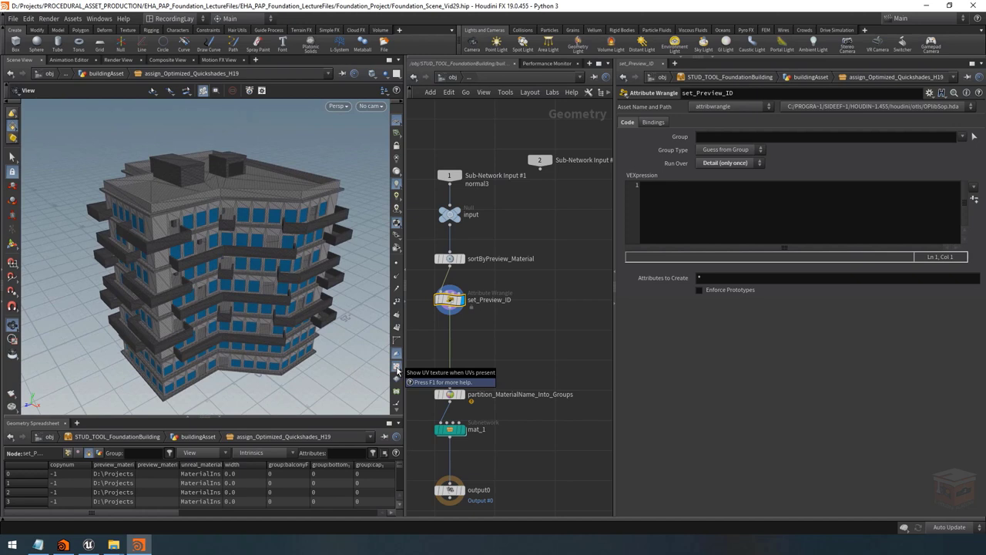
pyautogui.click(397, 369)
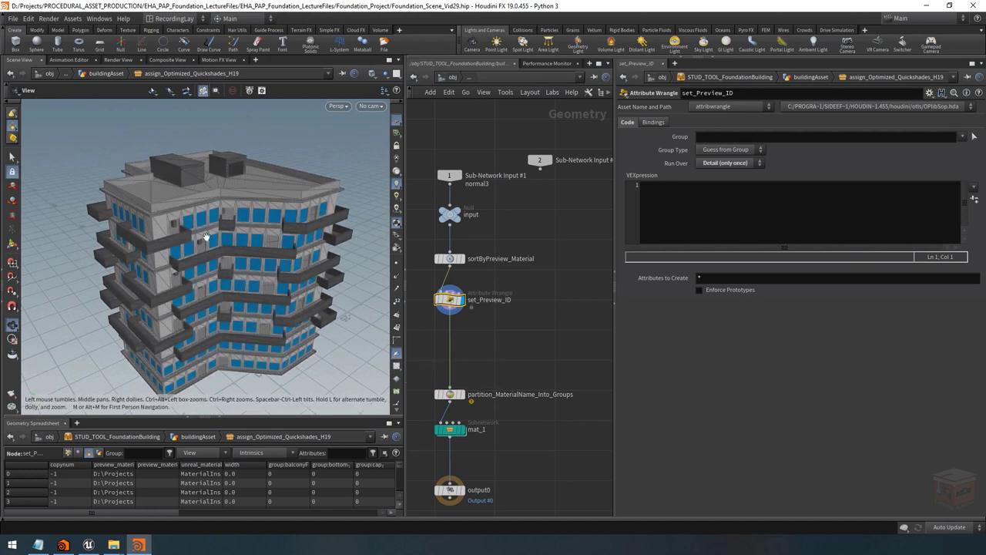
# Step: Start the set_Preview_ID code with the comment "//Get total amount of primitives." and the line int primCount = nprimitives(0);
pyautogui.click(687, 206)
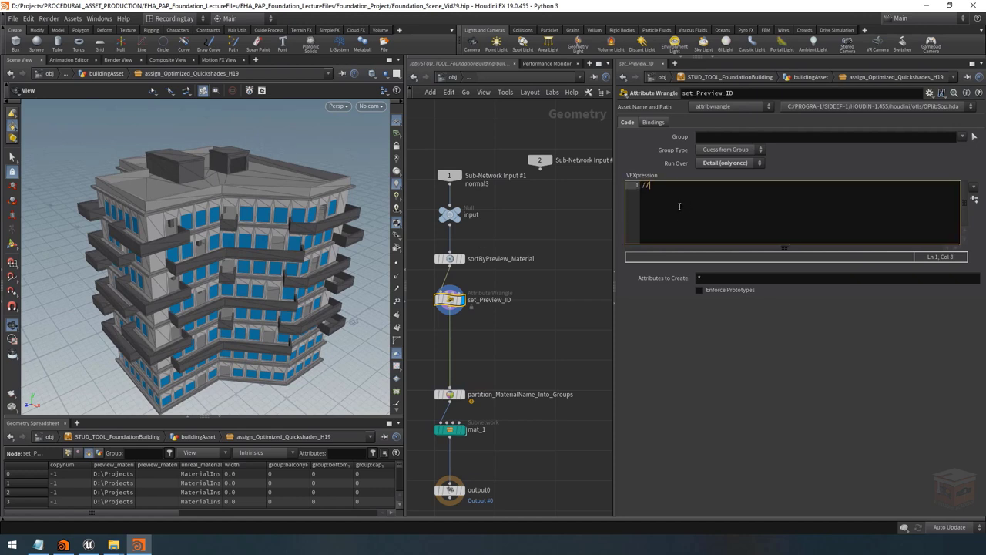
pyautogui.write('//Get total amount of primitives.')
pyautogui.press('Return')
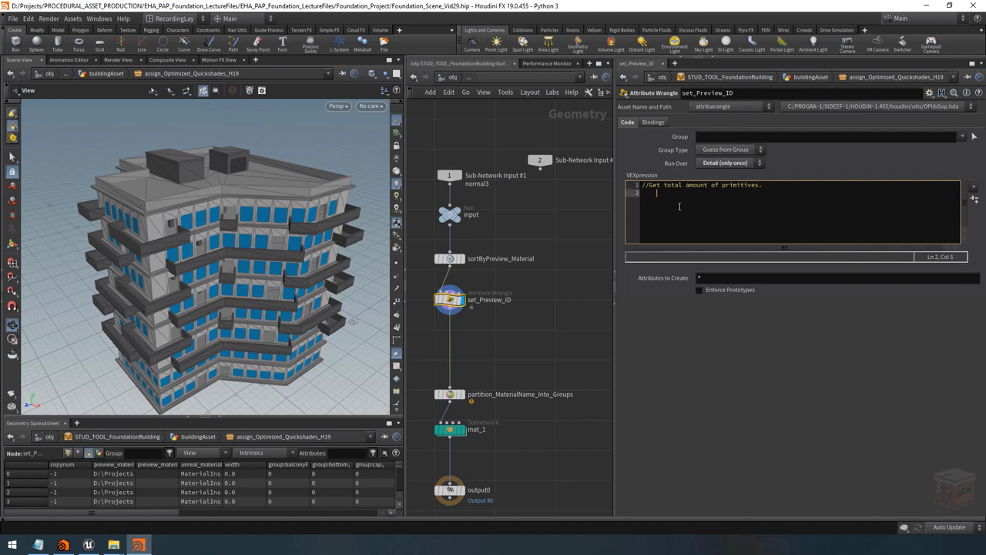
pyautogui.write('int ')
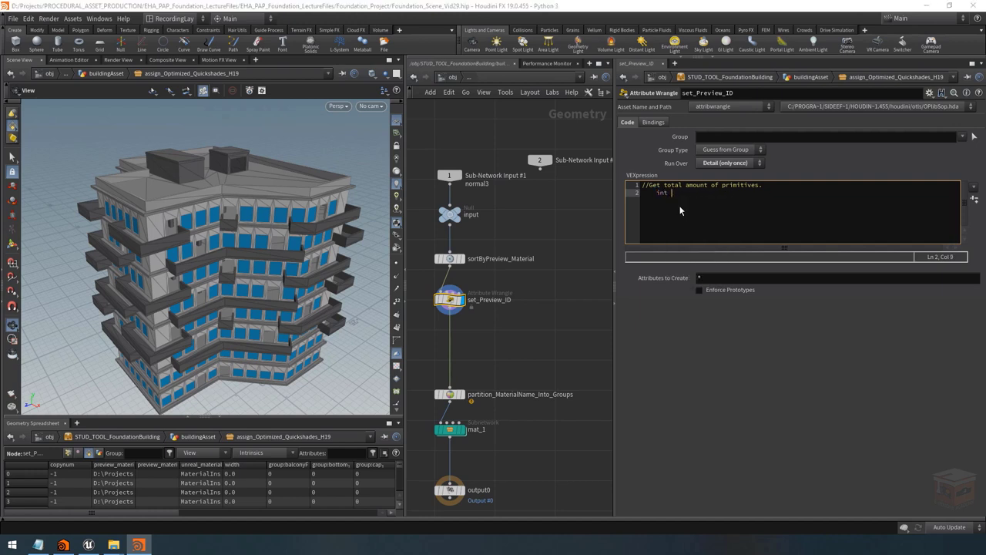
pyautogui.write('primCount = nprimitives()')
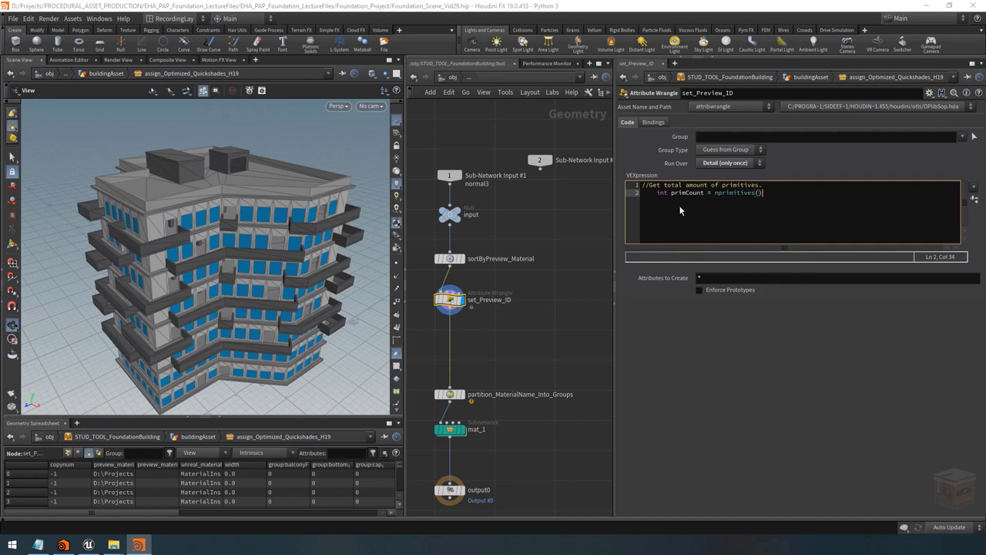
pyautogui.press('Left')
pyautogui.write('0')
pyautogui.press('End')
pyautogui.write(';')
# Step: Declare int curItt = 0; as an indented line under the comment "//Set current default iteration value to 0"
pyautogui.press('Return')
pyautogui.press('Return')
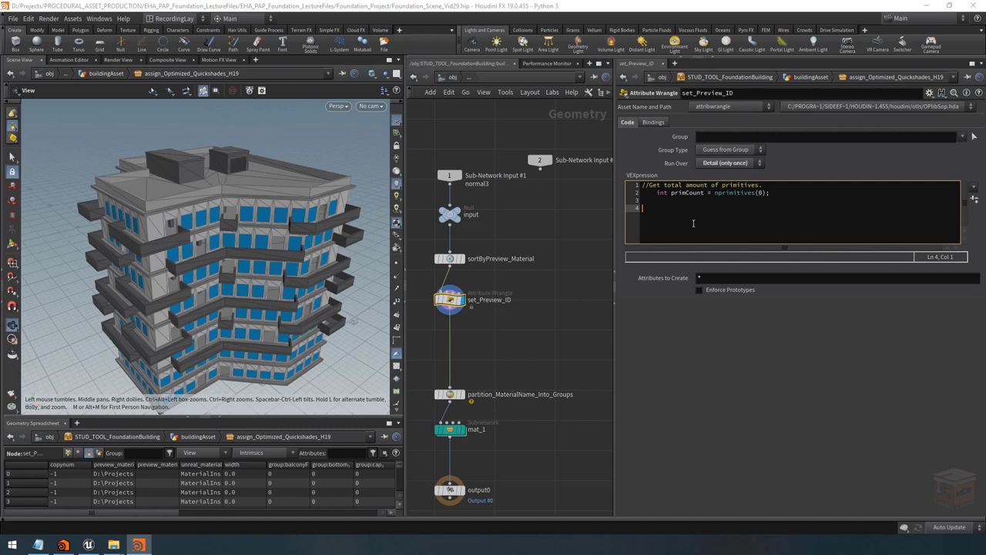
pyautogui.write('int cur')
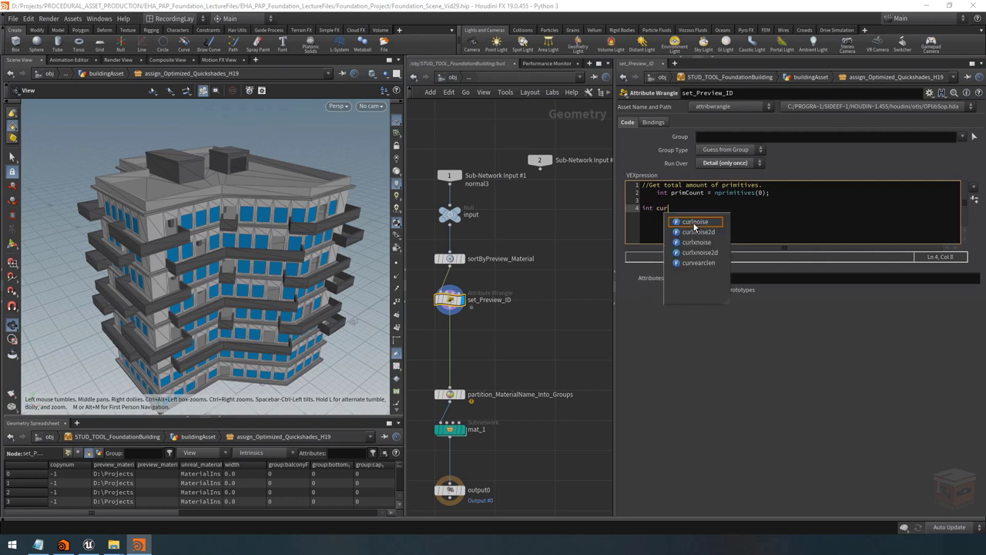
pyautogui.write('Itt')
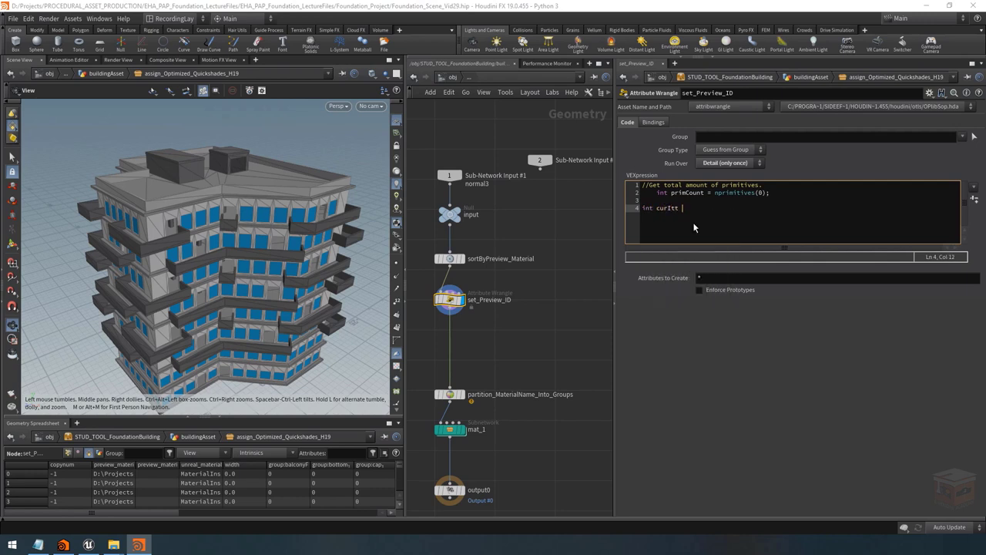
pyautogui.write(' = 0;')
pyautogui.press('Up')
pyautogui.press('Return')
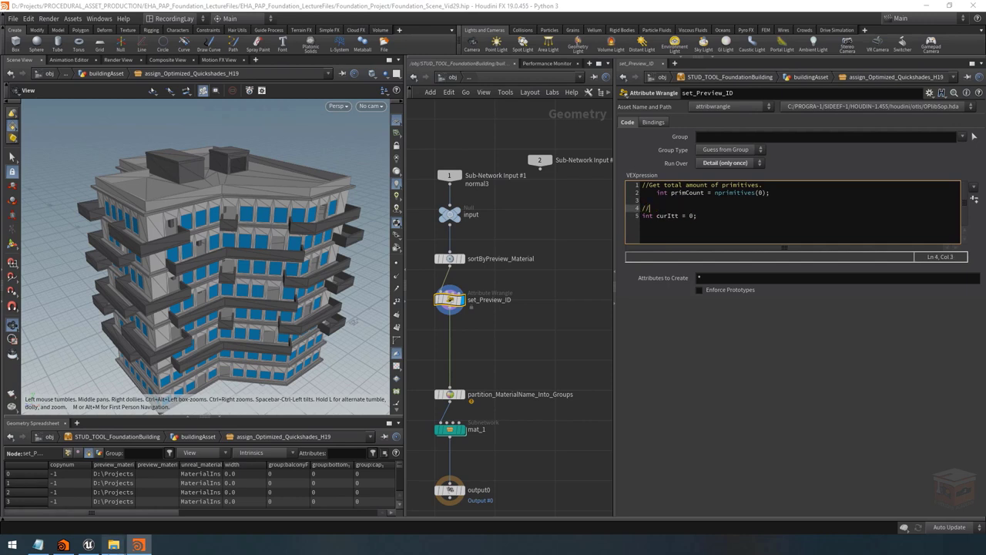
pyautogui.write('//Set current default')
pyautogui.write('iteration value to ')
pyautogui.write('0')
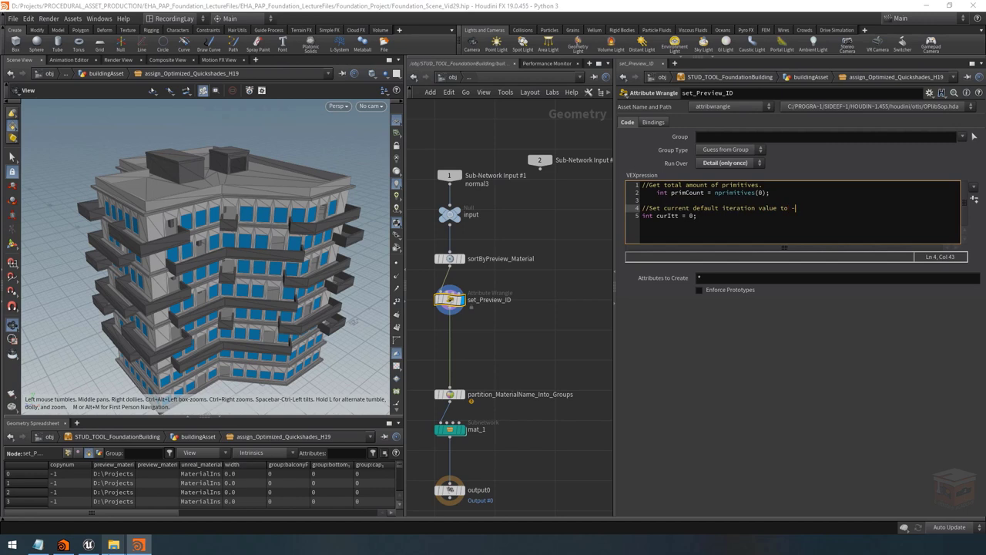
pyautogui.click(642, 216)
pyautogui.press('Tab')
pyautogui.click(729, 216)
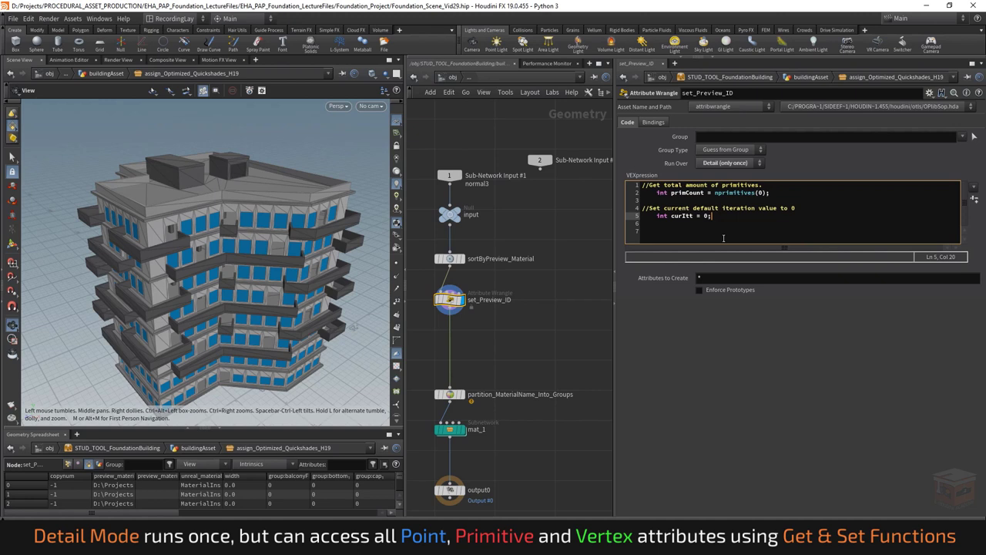
# Step: Add the comment "//Create Loop from Primitives numbers" below the curItt declaration
pyautogui.press('Return')
pyautogui.press('Return')
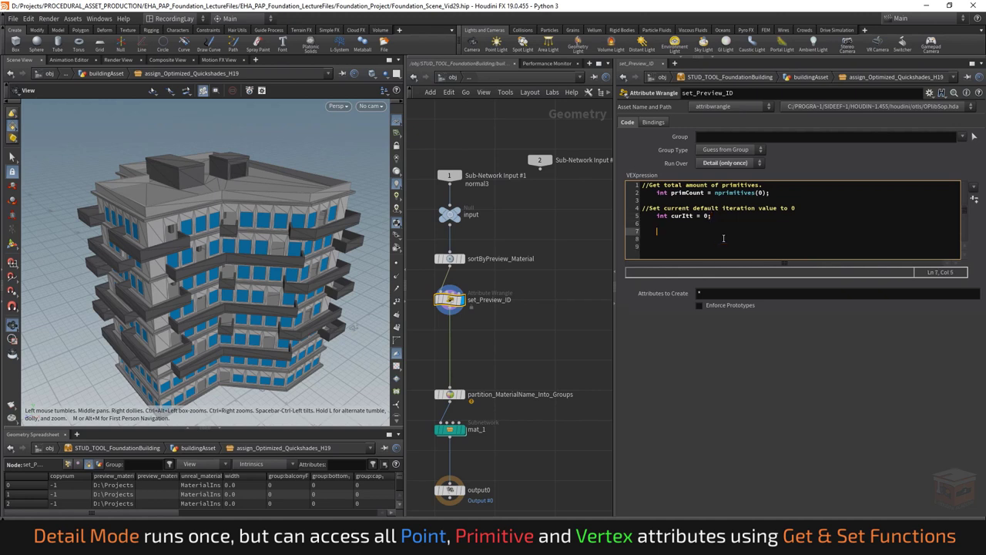
pyautogui.write('//Create ')
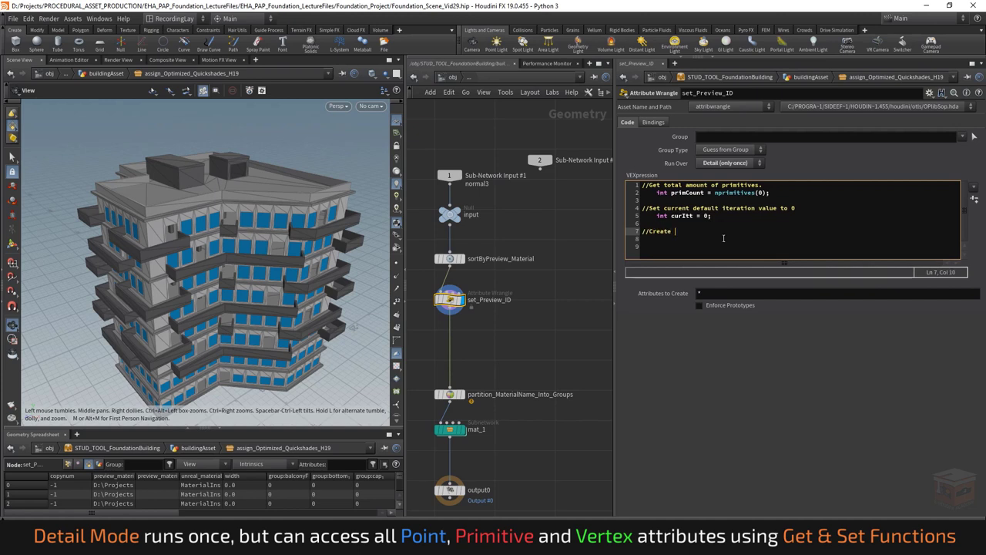
pyautogui.write('Loop from Primitives numbers')
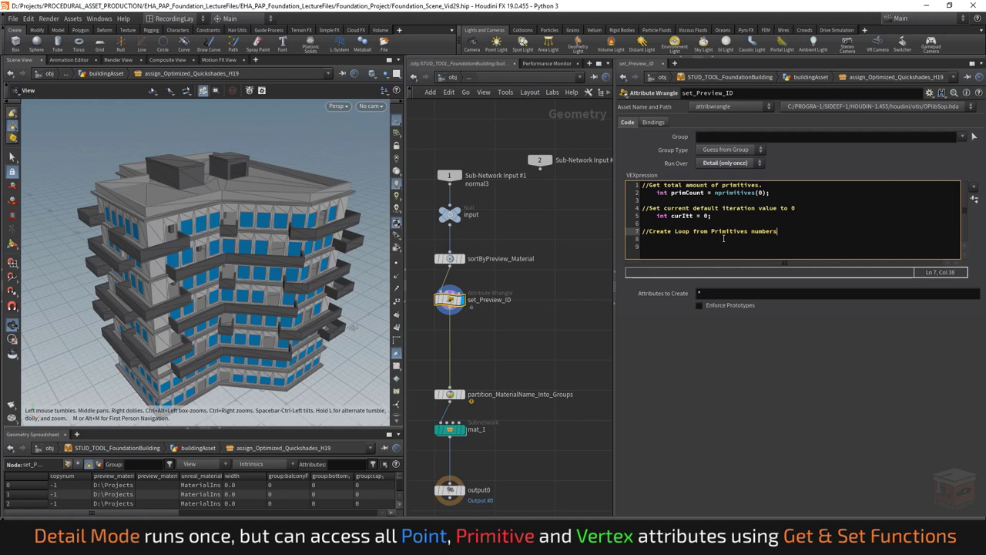
pyautogui.press('Return')
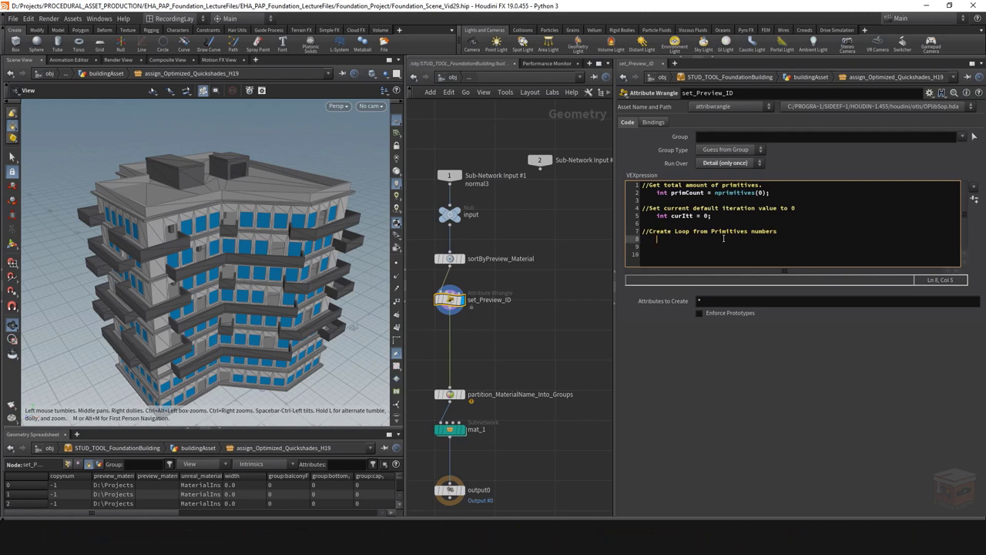
# Step: Write an empty for( ; ; ) statement under the loop comment, with semicolons separating its three arguments
pyautogui.press('BackSpace')
pyautogui.write('for( ')
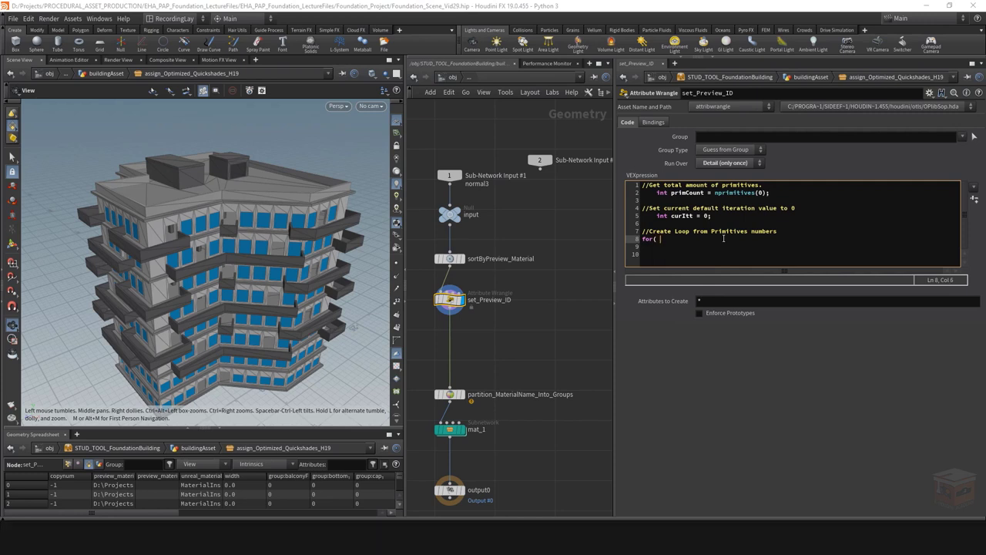
pyautogui.write(')')
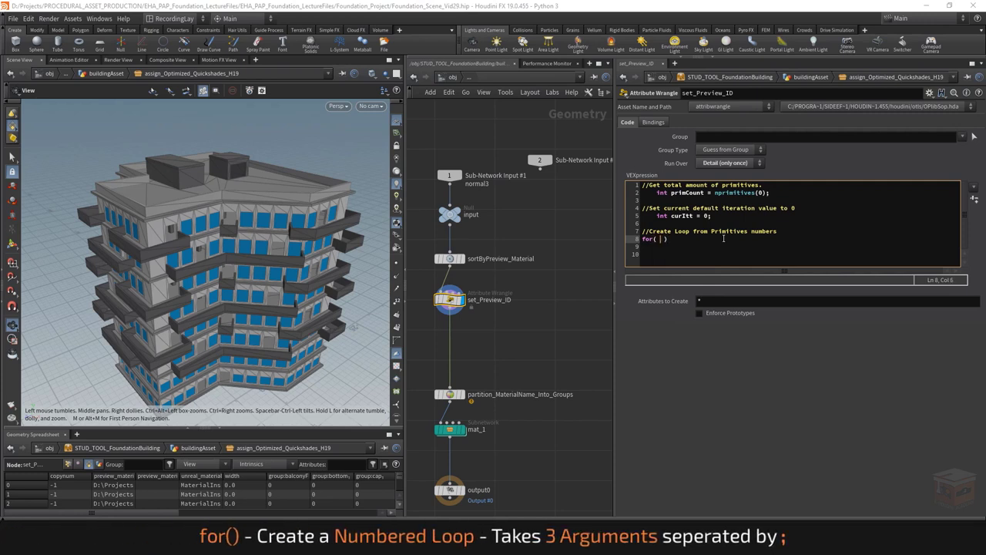
pyautogui.write(' ; ;')
pyautogui.press('Left')
pyautogui.press('Left')
pyautogui.press('Left')
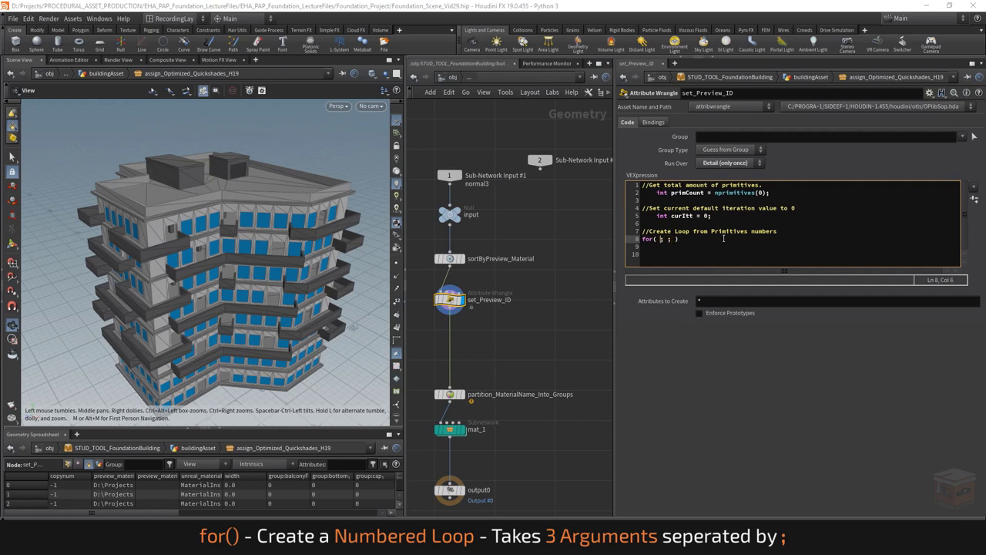
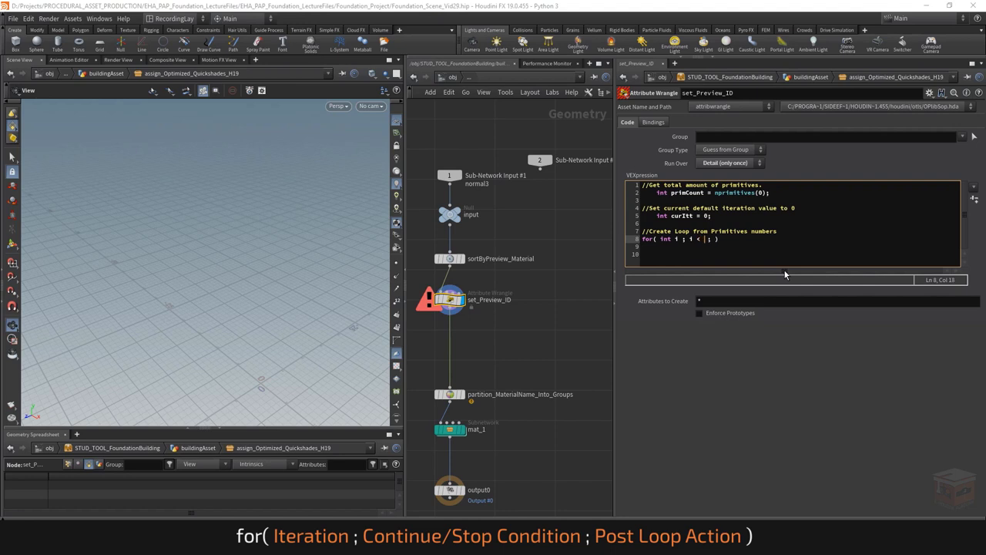
# Step: Complete the for loop's continue condition as i < primCount
pyautogui.write('primCount')
pyautogui.press('Left')
pyautogui.press('Left')
pyautogui.press('Left')
pyautogui.press('Left')
pyautogui.hotkey('shift', 'Left')
pyautogui.press('Right')
pyautogui.press('Right')
pyautogui.press('Right')
pyautogui.hotkey('shift', 'Right')
pyautogui.press('Right')
pyautogui.press('Right')
pyautogui.press('Right')
pyautogui.press('Right')
pyautogui.press('Right')
pyautogui.press('Right')
pyautogui.press('Right')
pyautogui.press('Right')
pyautogui.press('Right')
pyautogui.press('Right')
pyautogui.press('Right')
pyautogui.press('Right')
pyautogui.press('Right')
# Step: Set the for loop's post-loop action to i++
pyautogui.write('i')
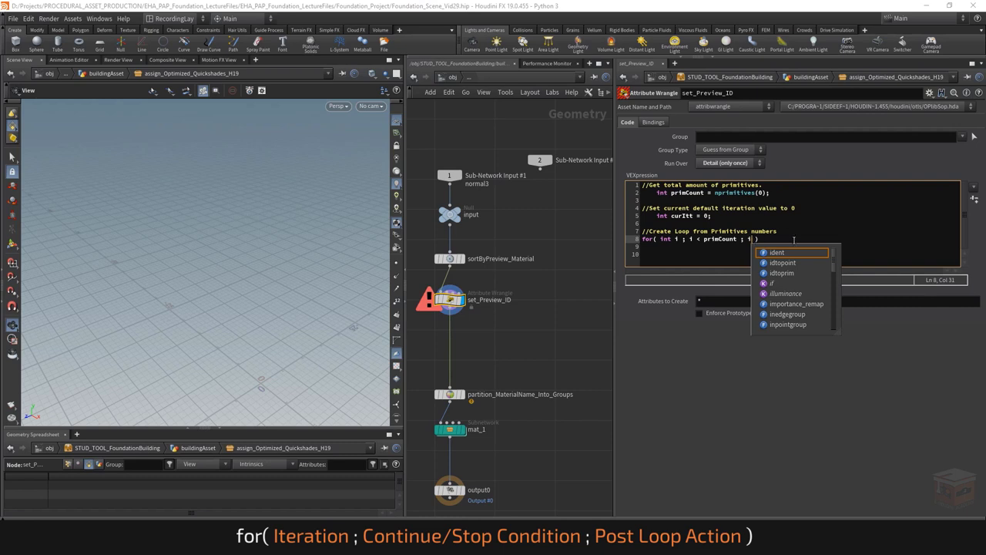
pyautogui.press('Escape')
pyautogui.write('++')
pyautogui.press('Left')
pyautogui.press('Left')
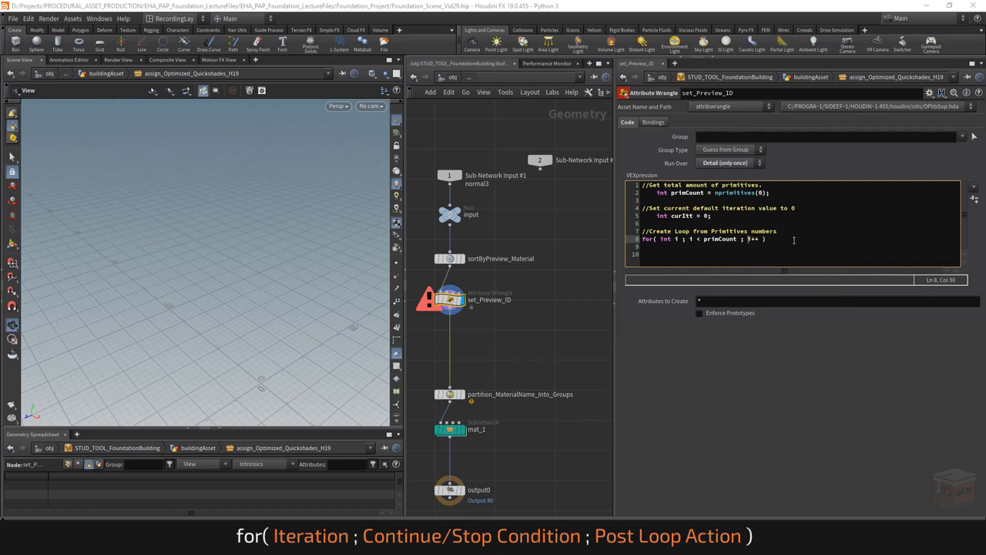
pyautogui.press('End')
pyautogui.click(691, 239)
pyautogui.click(695, 239)
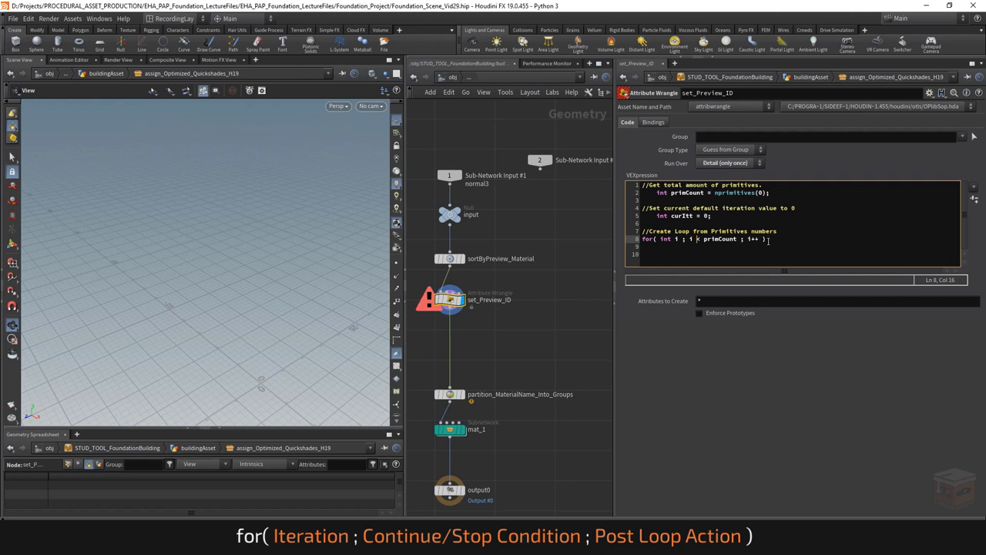
pyautogui.doubleClick(690, 239)
pyautogui.click(781, 239)
# Step: Add a pair of curly braces below the for statement to hold the loop body
pyautogui.press('Return')
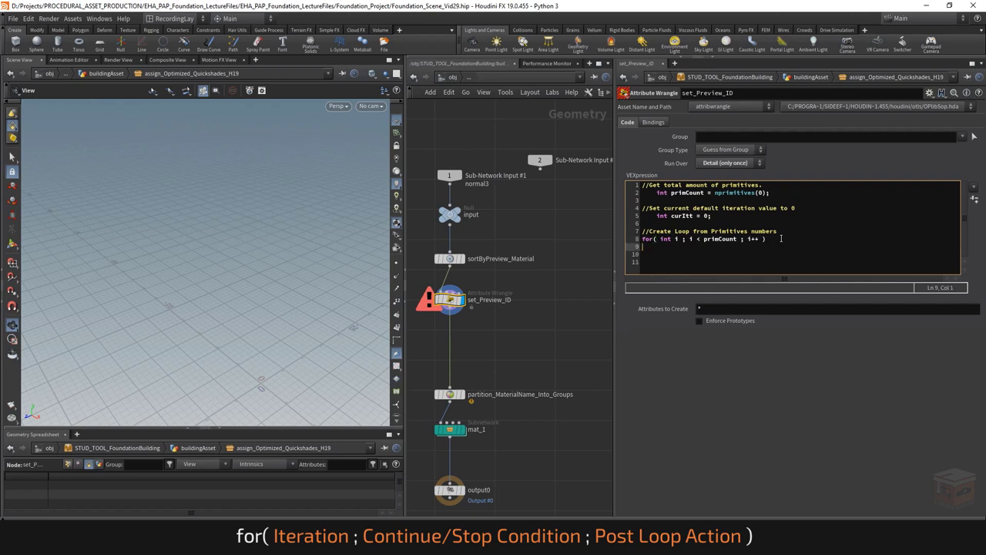
pyautogui.write('{')
pyautogui.press('Return')
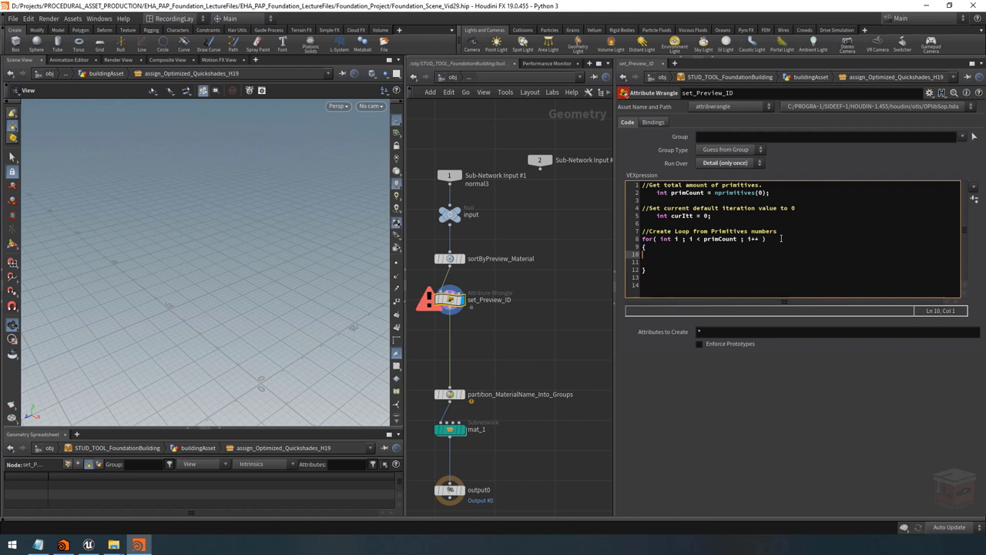
pyautogui.write('break;')
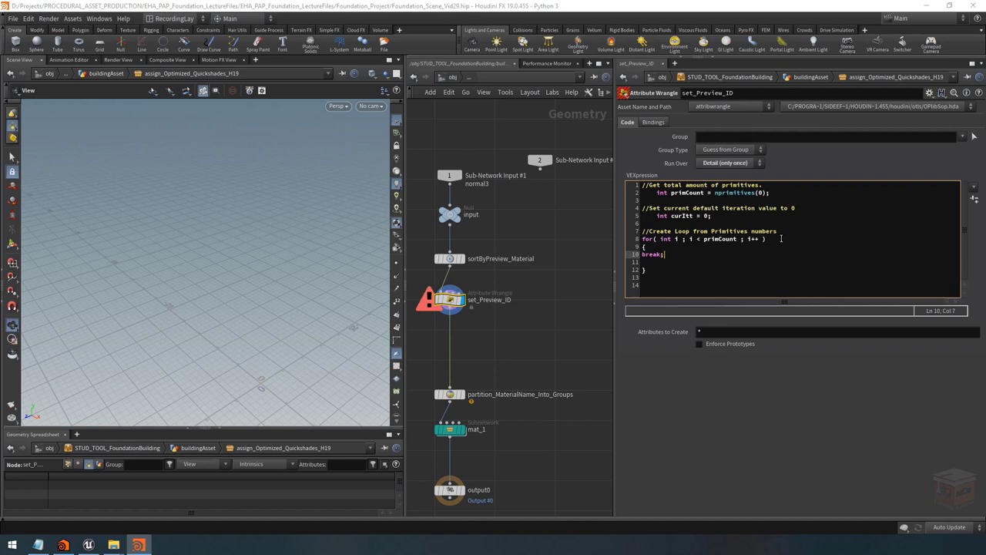
pyautogui.press('Home')
pyautogui.press('Return')
pyautogui.press('Up')
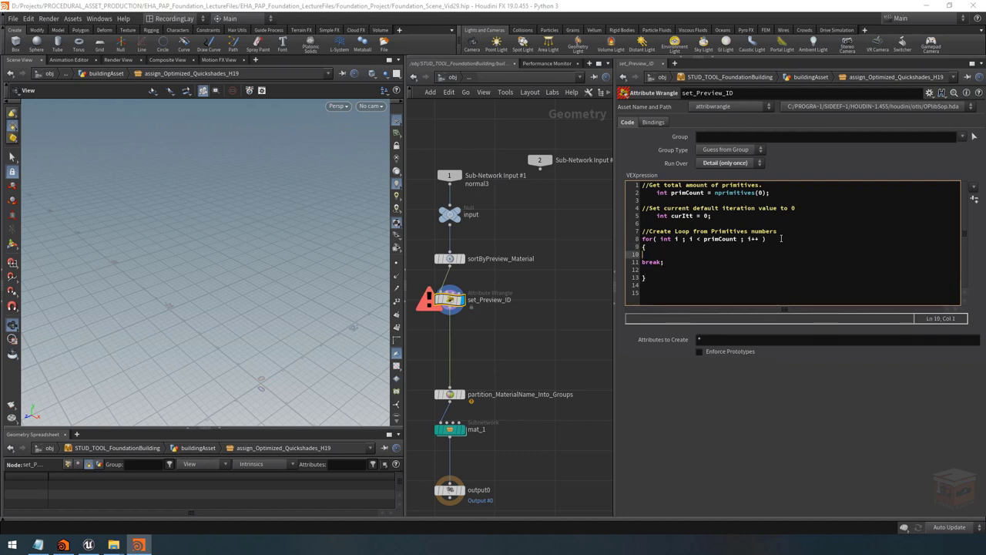
pyautogui.write('if(')
pyautogui.press('BackSpace')
pyautogui.press('BackSpace')
pyautogui.press('BackSpace')
pyautogui.press('Down')
pyautogui.hotkey('shift', 'End')
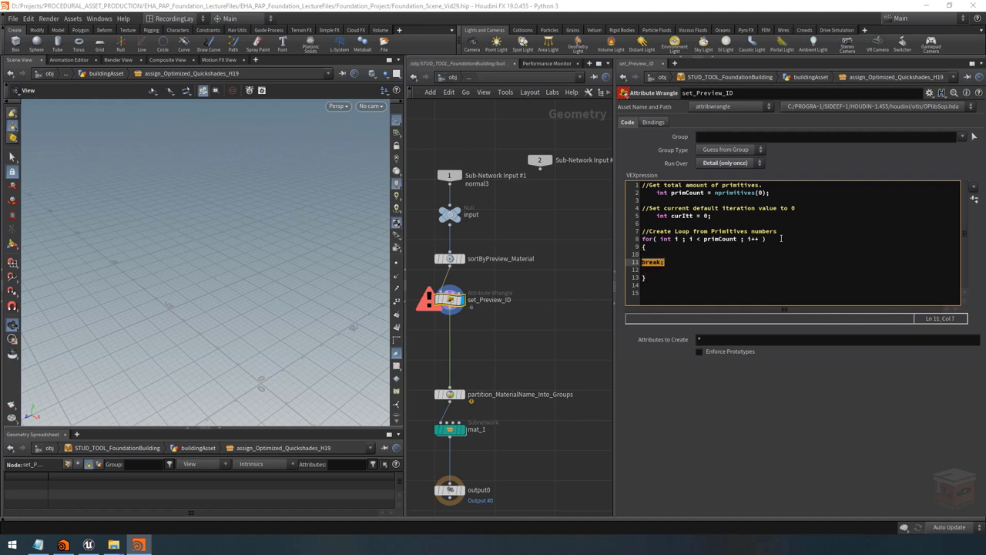
pyautogui.press('BackSpace')
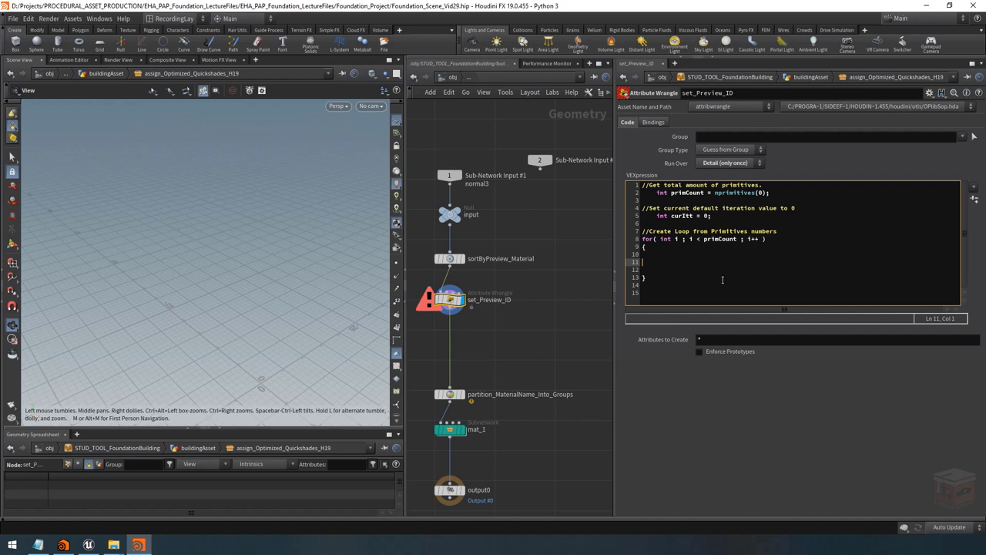
# Step: Add the indented comment "//Check previous & current material." inside the loop body, with a new line below it
pyautogui.press('Tab')
pyautogui.write('//Check previous & current material.')
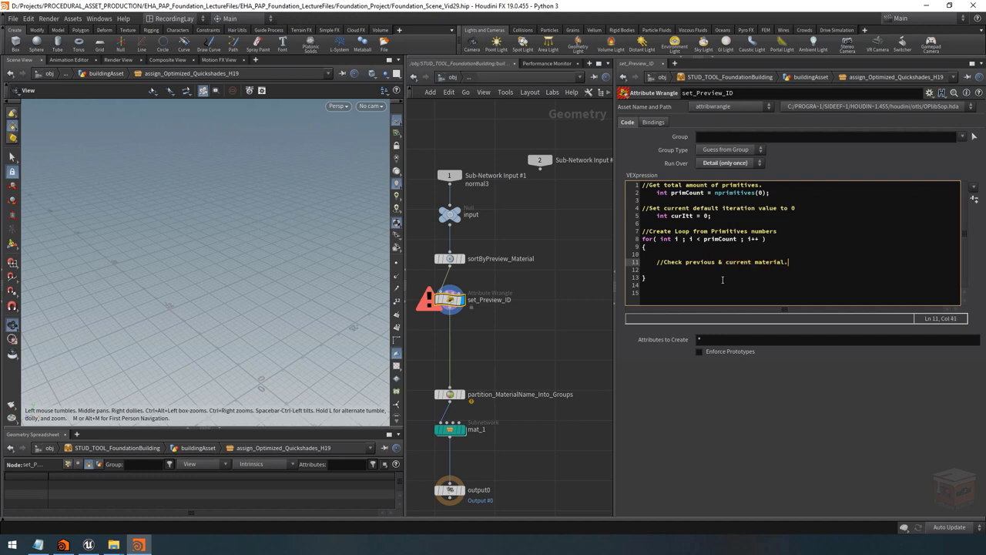
pyautogui.press('Return')
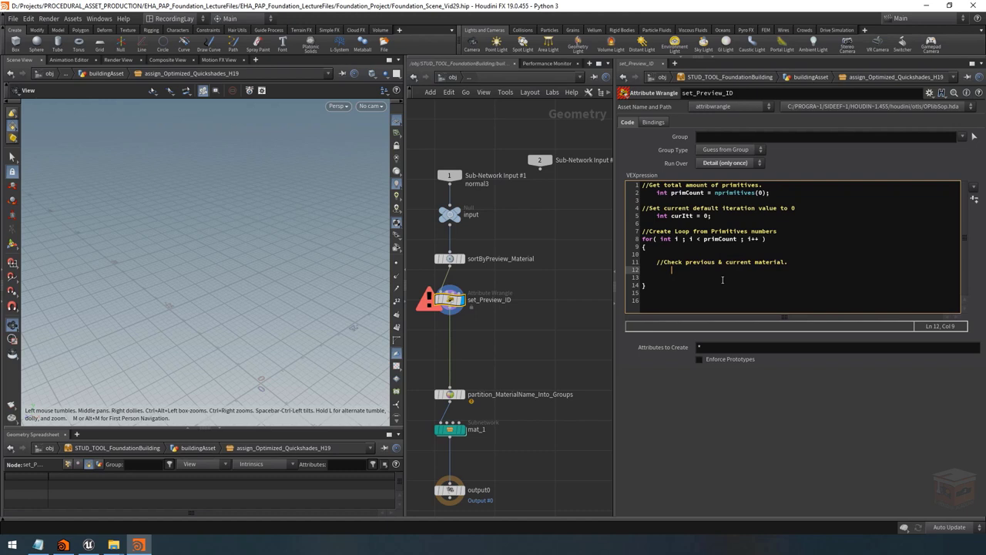
# Step: Begin declaring string curMat under the comment as a prim() call reading input 0, with an empty quoted attribute name
pyautogui.write('string')
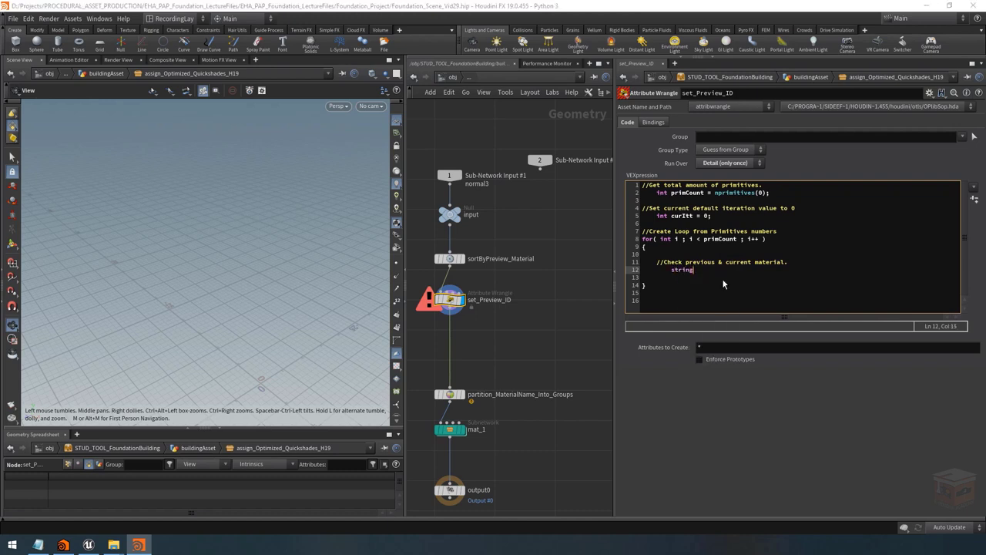
pyautogui.write(' curMat')
pyautogui.write('prim(')
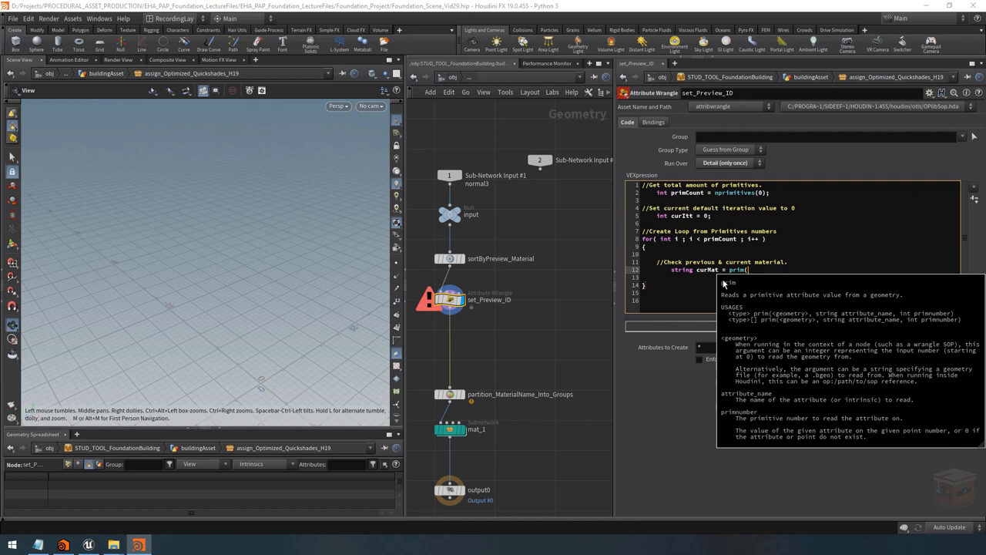
pyautogui.write('0,')
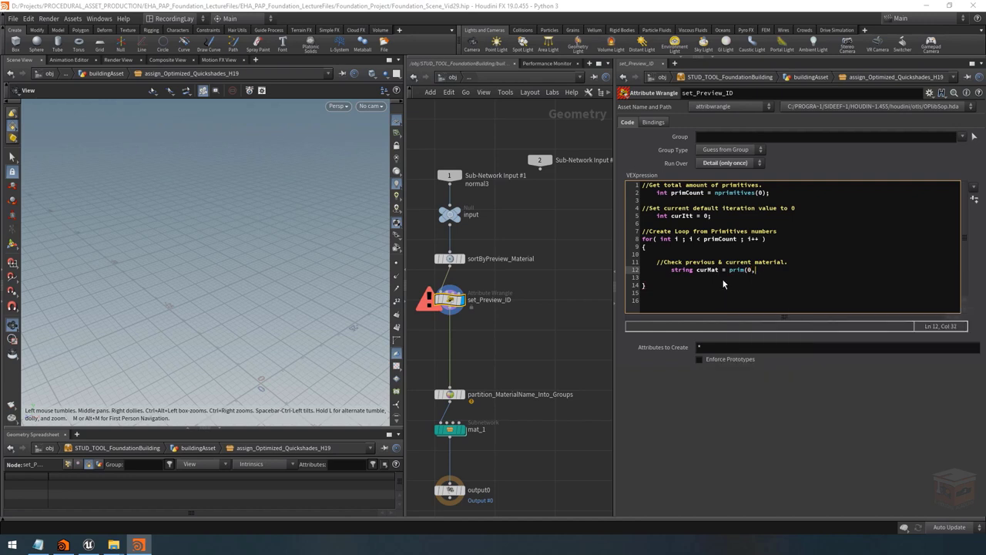
pyautogui.write('""')
# Step: Temporarily remove the unfinished loop lines, then enlarge the Geometry Spreadsheet and widen its preview_material column to check that attribute
pyautogui.press('Down')
pyautogui.hotkey('shift', 'Up')
pyautogui.hotkey('shift', 'Up')
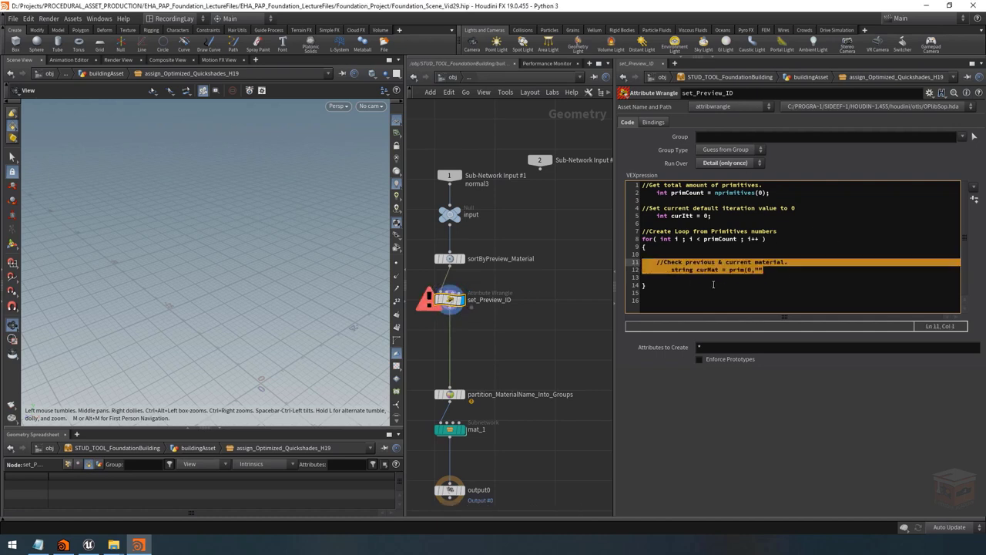
pyautogui.press('BackSpace')
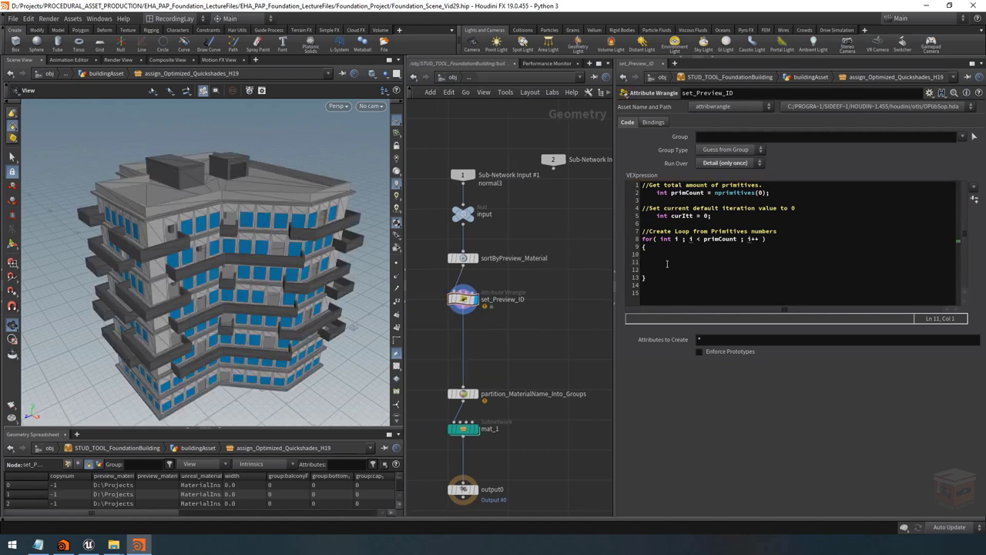
pyautogui.moveTo(239, 429); pyautogui.dragTo(235, 357)
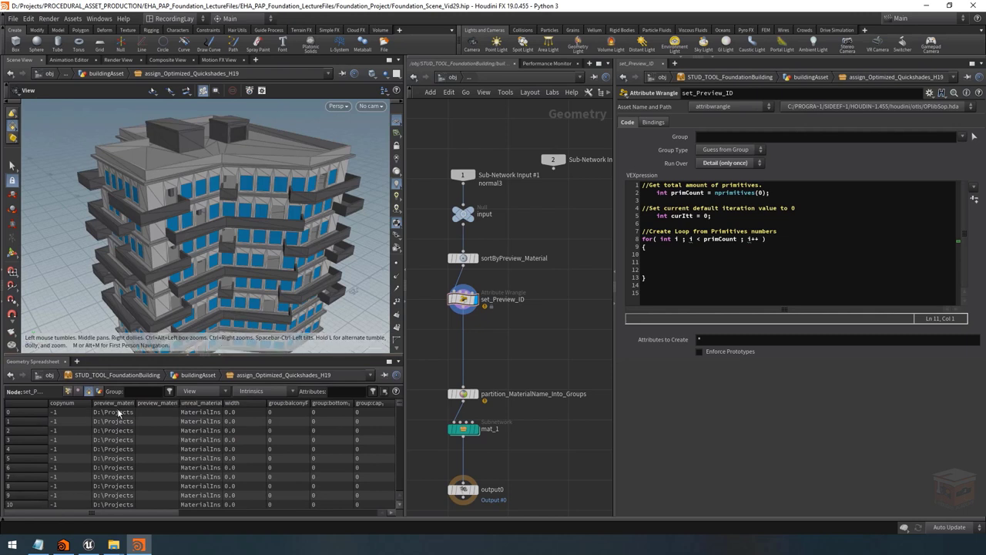
pyautogui.moveTo(135, 403); pyautogui.dragTo(235, 404)
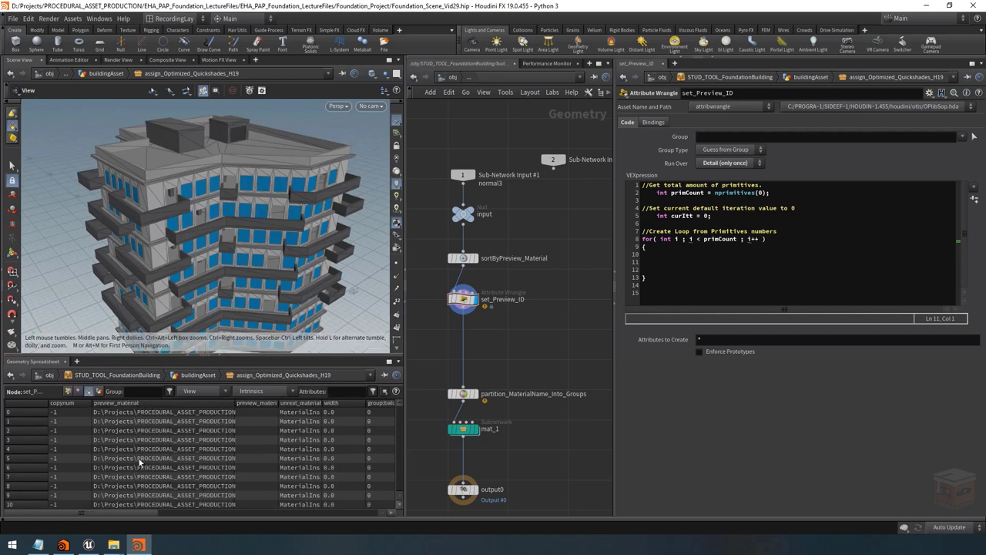
pyautogui.doubleClick(235, 402)
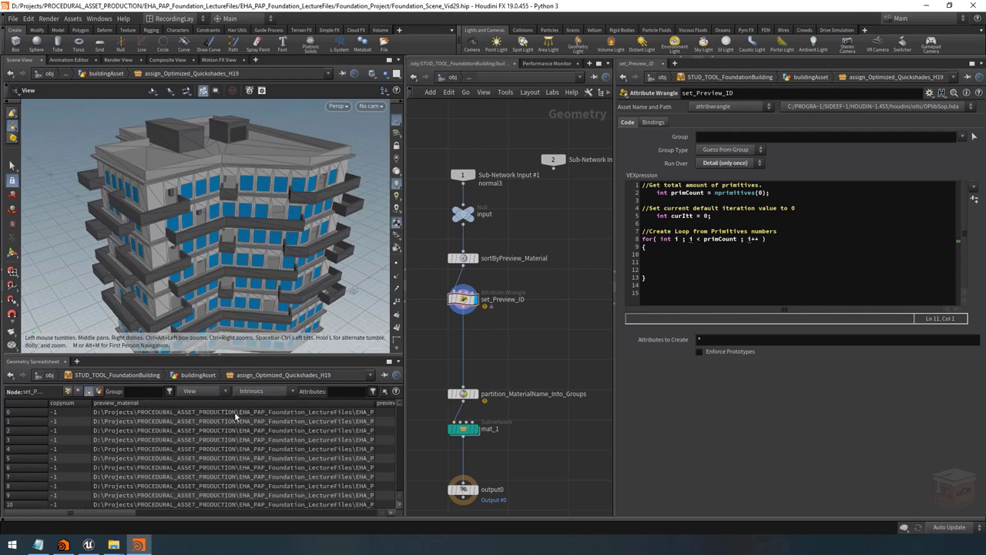
# Step: Restore the removed lines and complete the curMat statement with attribute "preview_material", primitive number i and a closing semicolon
pyautogui.click(721, 263)
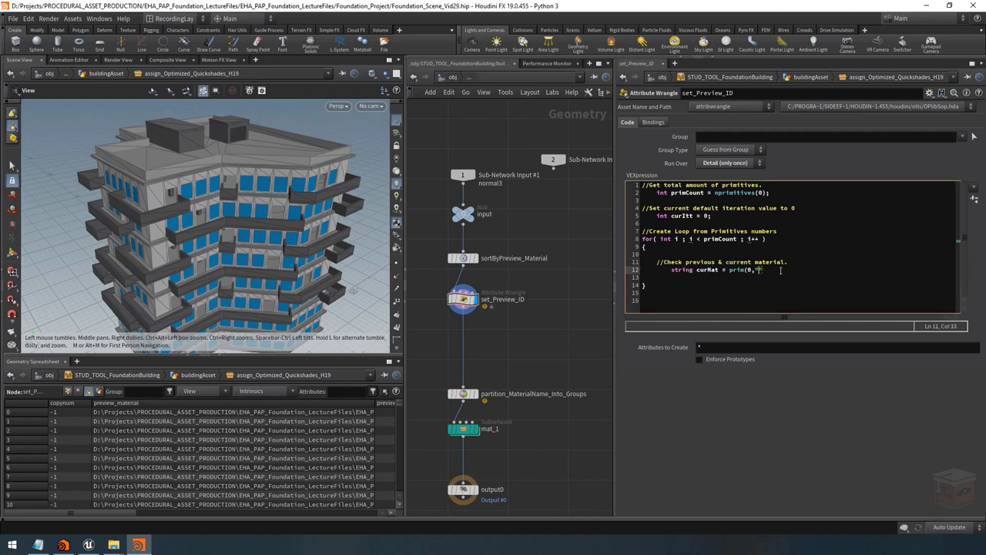
pyautogui.write('previe')
pyautogui.write('w_material')
pyautogui.write('",')
pyautogui.write('1)')
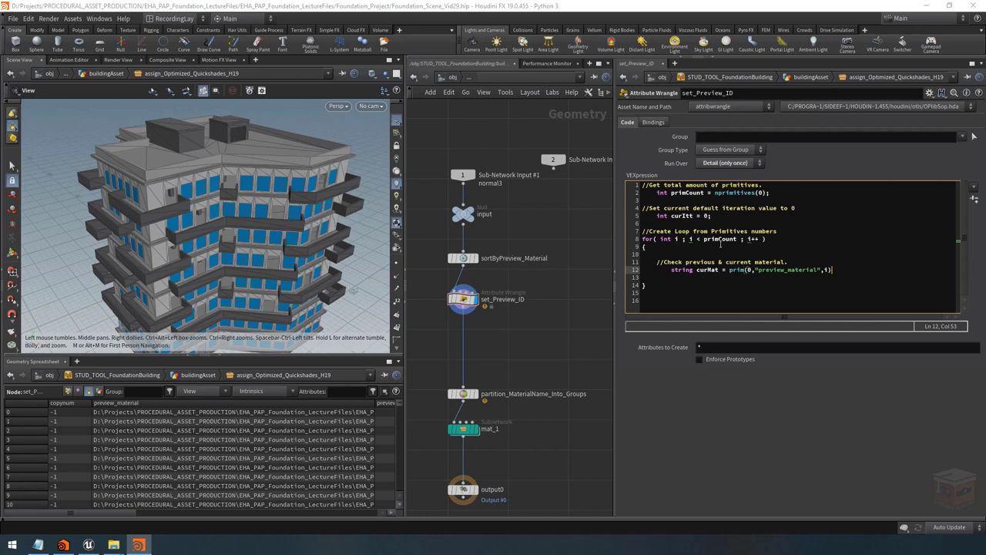
pyautogui.click(680, 255)
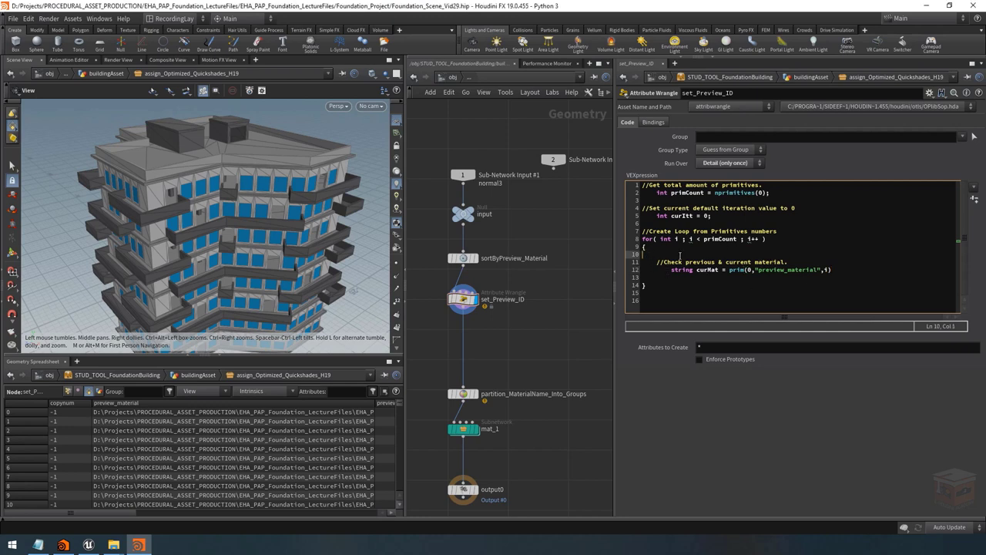
pyautogui.click(844, 261)
pyautogui.moveTo(724, 270); pyautogui.dragTo(670, 270)
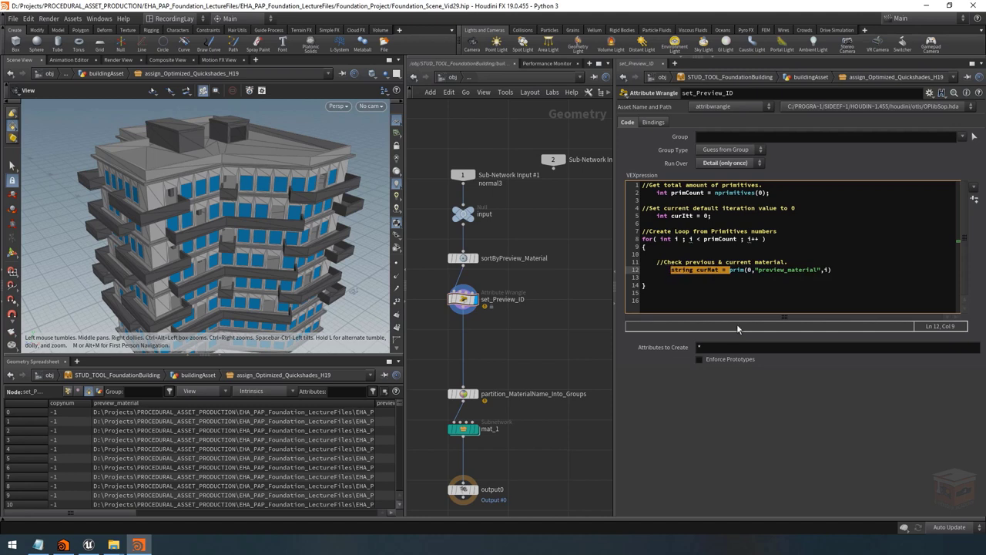
pyautogui.click(847, 273)
pyautogui.write(';')
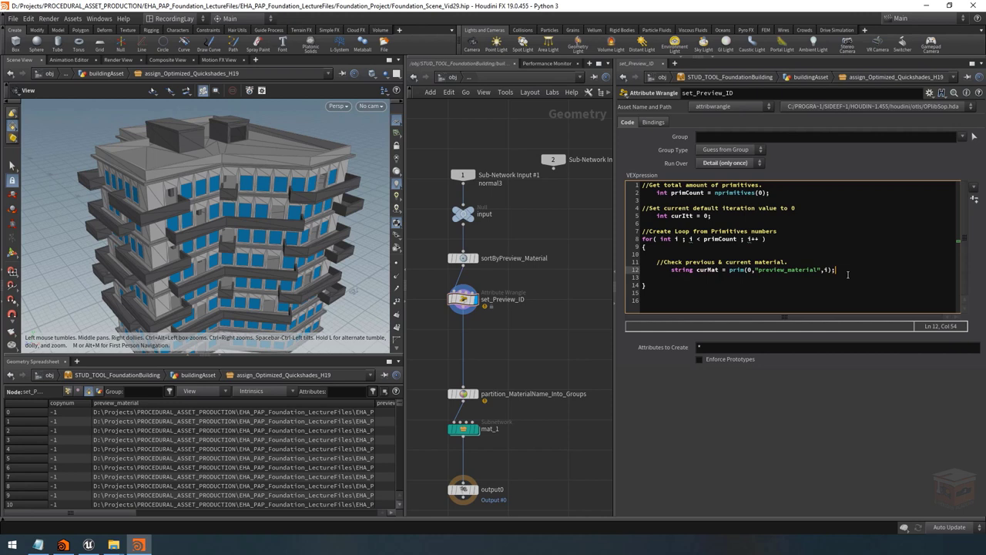
# Step: Duplicate the curMat statement onto a new line directly below it
pyautogui.hotkey('shift', 'Home')
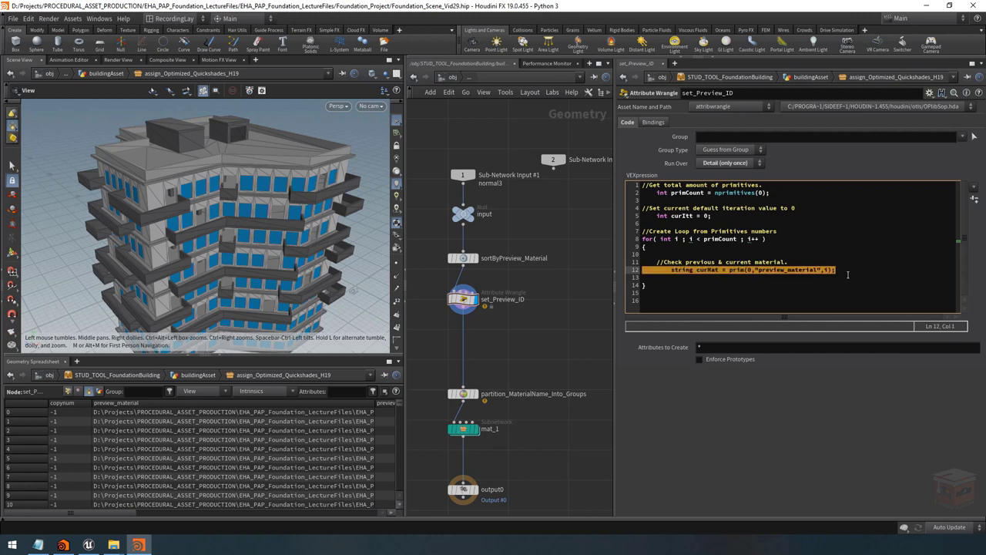
pyautogui.hotkey('ctrl', 'c')
pyautogui.press('End')
pyautogui.press('Return')
pyautogui.hotkey('ctrl', 'v')
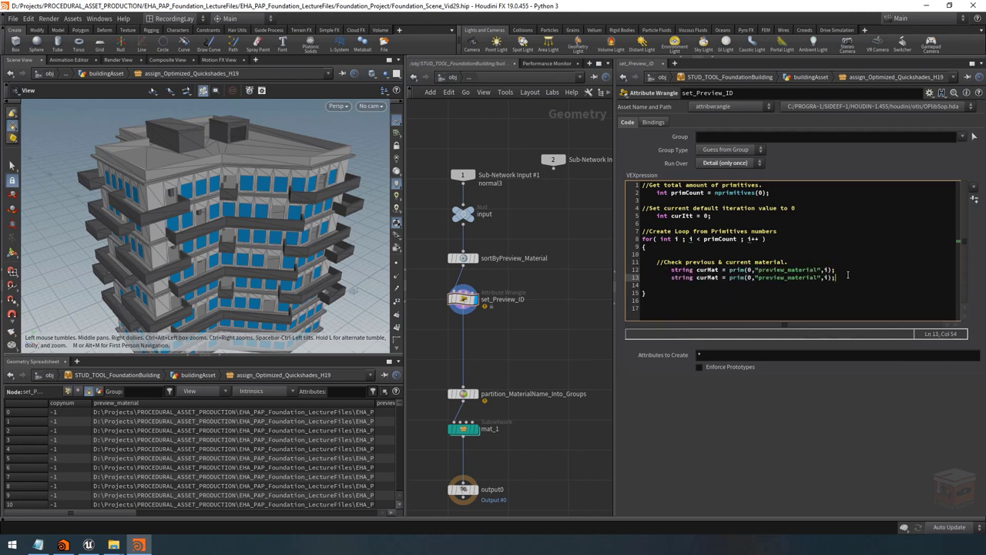
# Step: Rename the variable in the duplicated statement to prevMat
pyautogui.click(708, 278)
pyautogui.press('BackSpace')
pyautogui.press('BackSpace')
pyautogui.press('BackSpace')
pyautogui.write('prev')
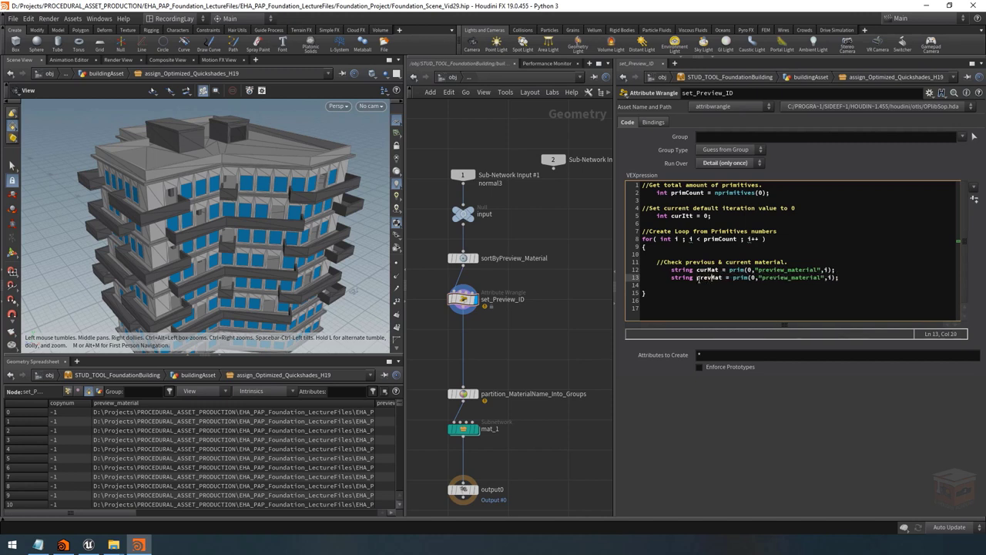
# Step: Set the primitive number in the prevMat statement to i - 1 and add two new lines below it
pyautogui.click(831, 278)
pyautogui.write('i - 1')
pyautogui.moveTo(722, 277); pyautogui.dragTo(668, 277)
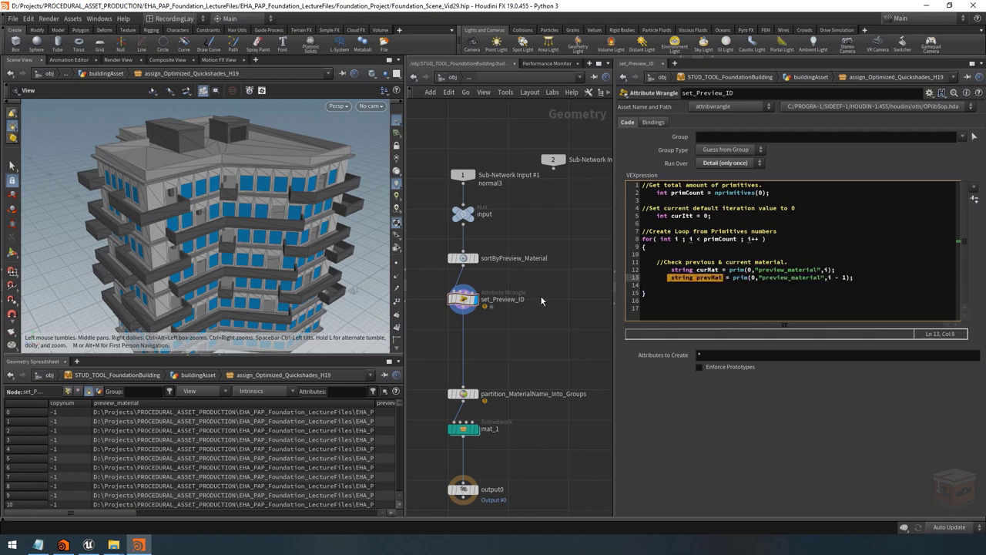
pyautogui.click(863, 275)
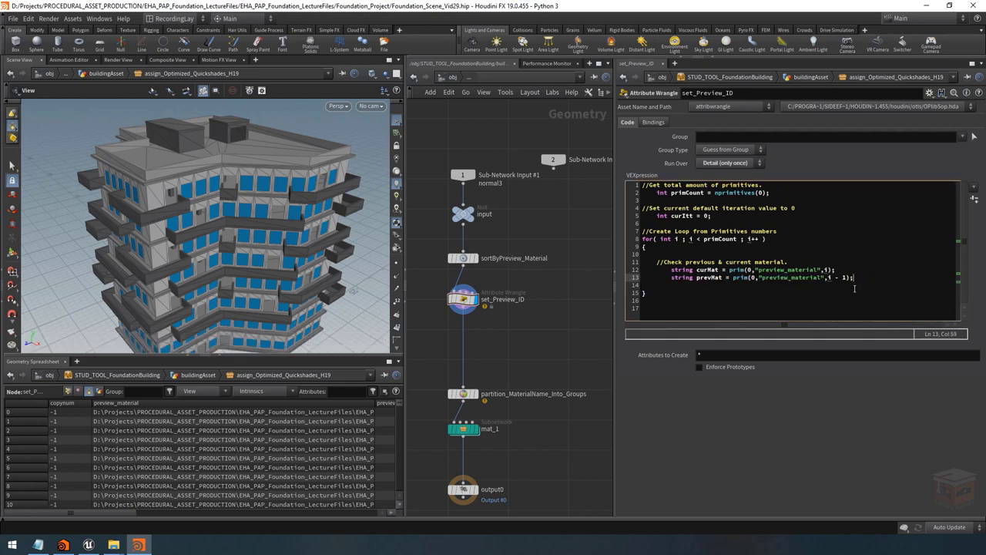
pyautogui.press('Return')
pyautogui.press('Return')
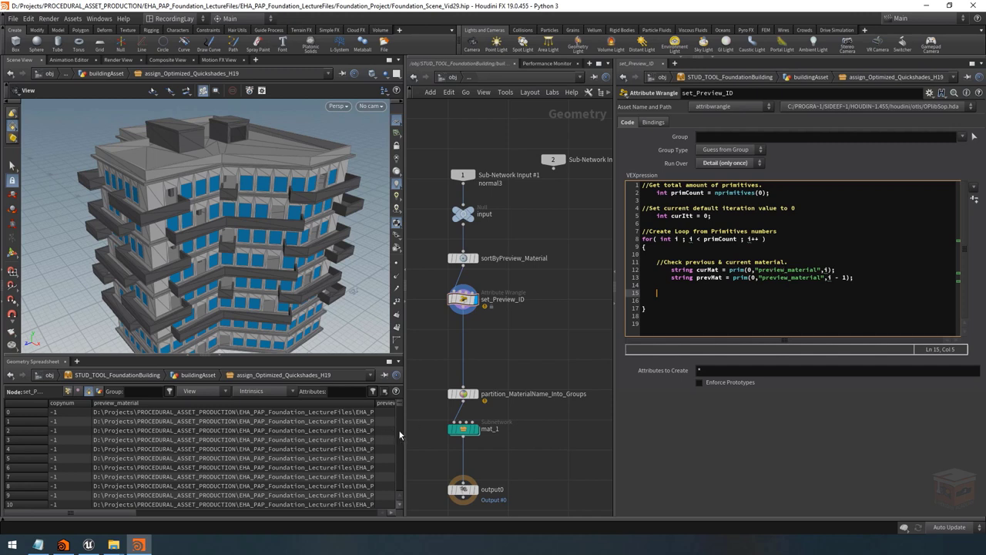
# Step: Widen the spreadsheet's preview_materialName column and compare the material names of primitives 591 and 592
pyautogui.moveTo(375, 403); pyautogui.dragTo(226, 404)
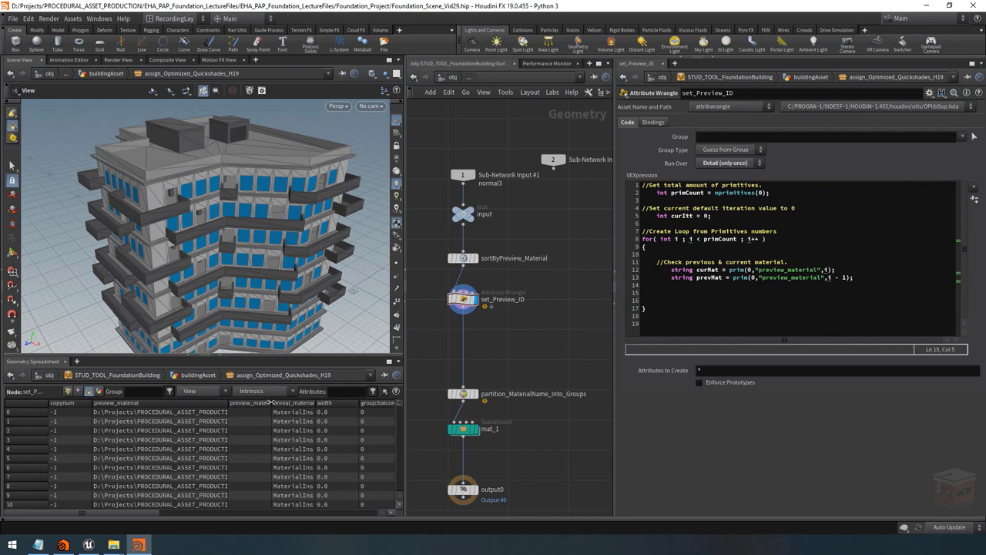
pyautogui.moveTo(272, 404); pyautogui.dragTo(344, 403)
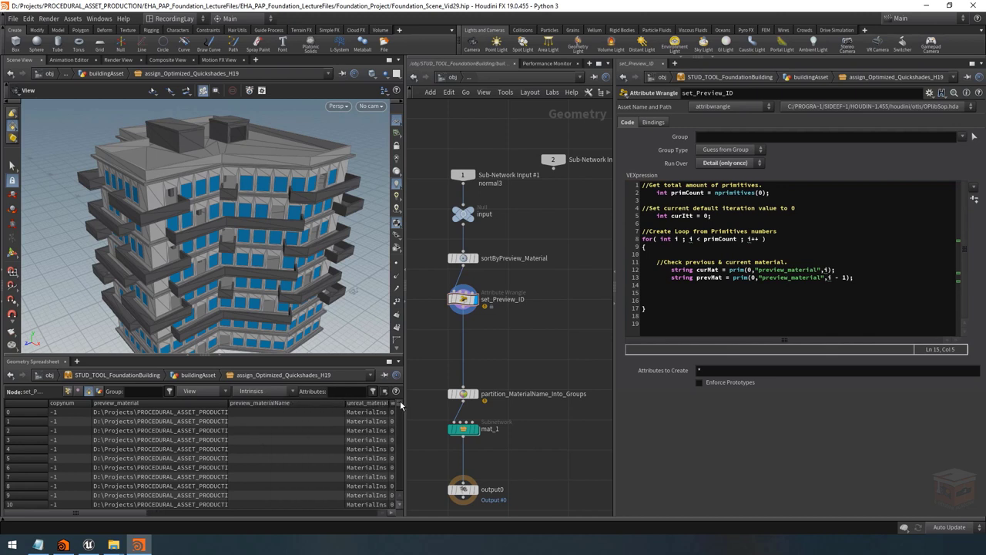
pyautogui.scroll(-20, 397, 401)
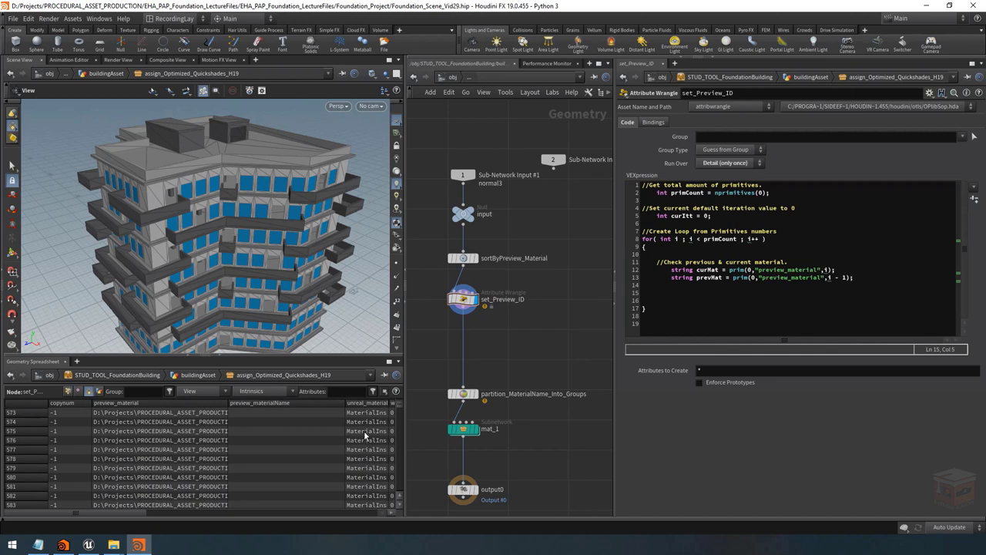
pyautogui.scroll(-5, 363, 431)
pyautogui.scroll(-1, 325, 432)
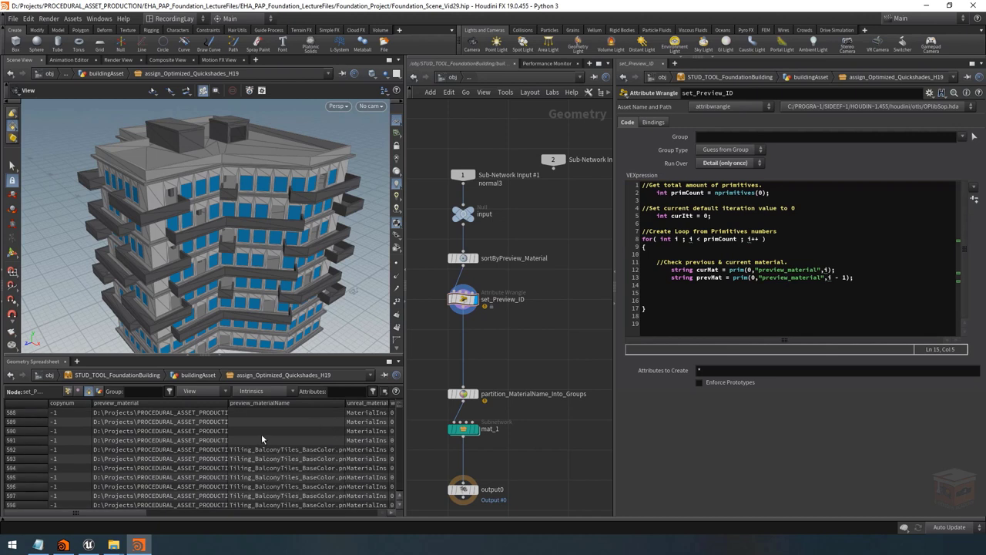
pyautogui.click(22, 454)
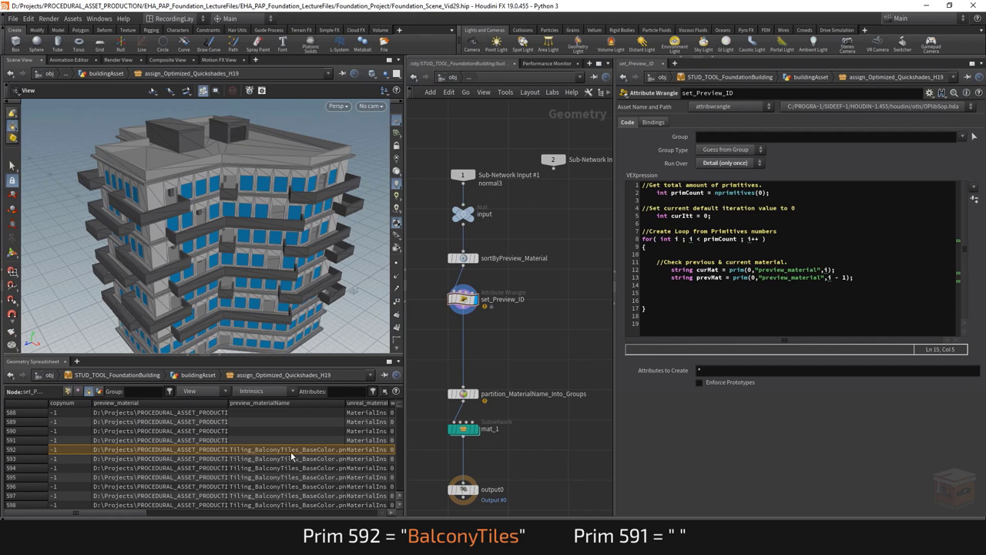
pyautogui.moveTo(345, 405); pyautogui.dragTo(363, 406)
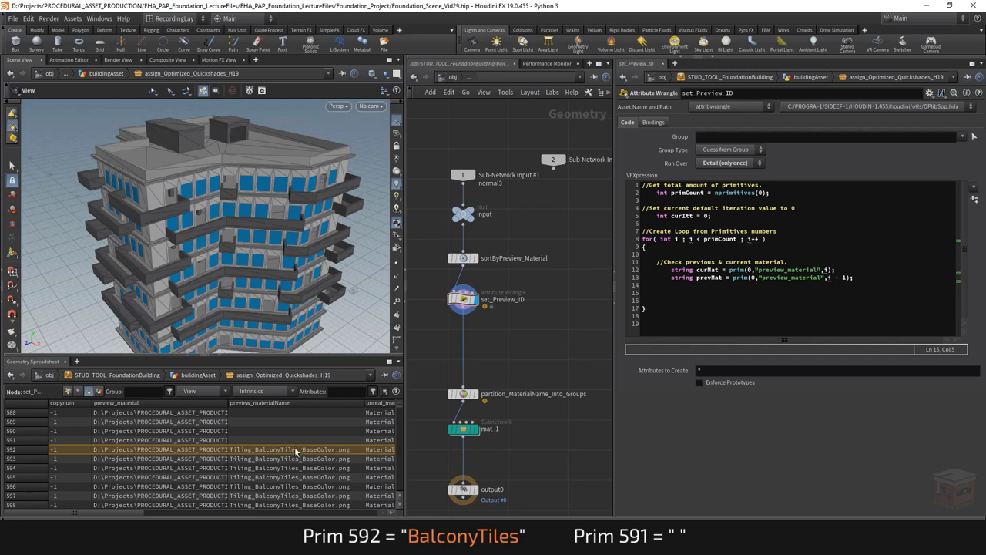
pyautogui.click(290, 439)
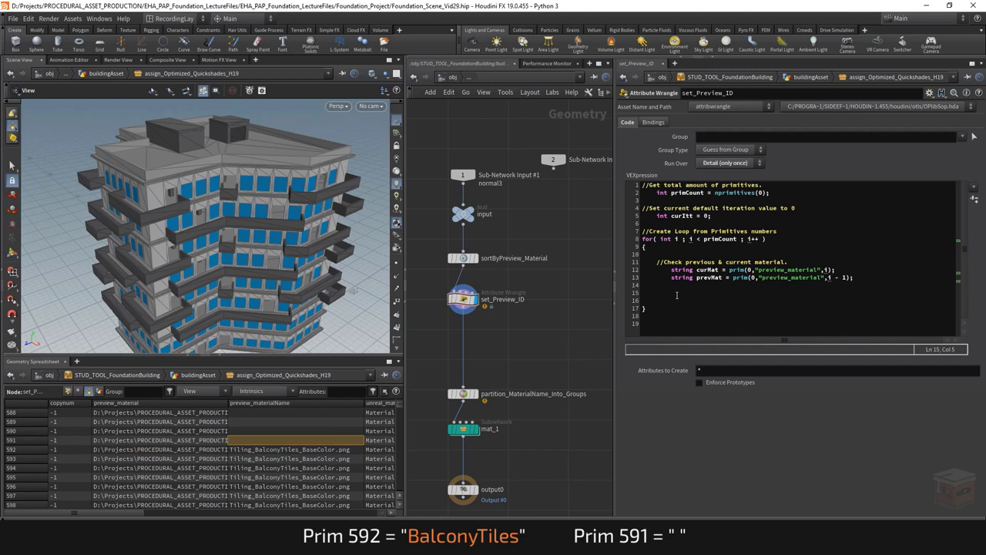
# Step: Review the curItt declaration and examine the full preview_material paths of the first primitives, then return to the blank line below prevMat
pyautogui.moveTo(711, 216); pyautogui.dragTo(654, 216)
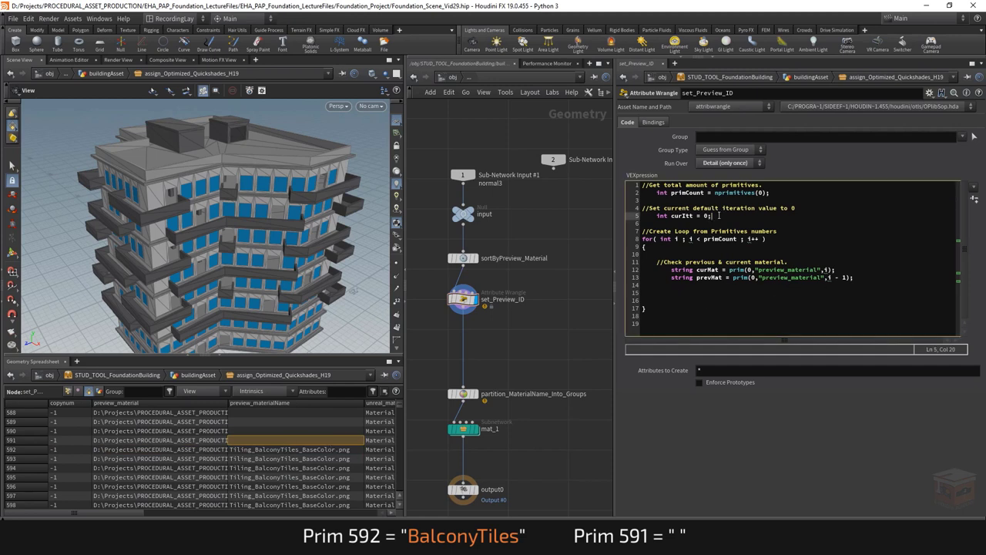
pyautogui.click(713, 216)
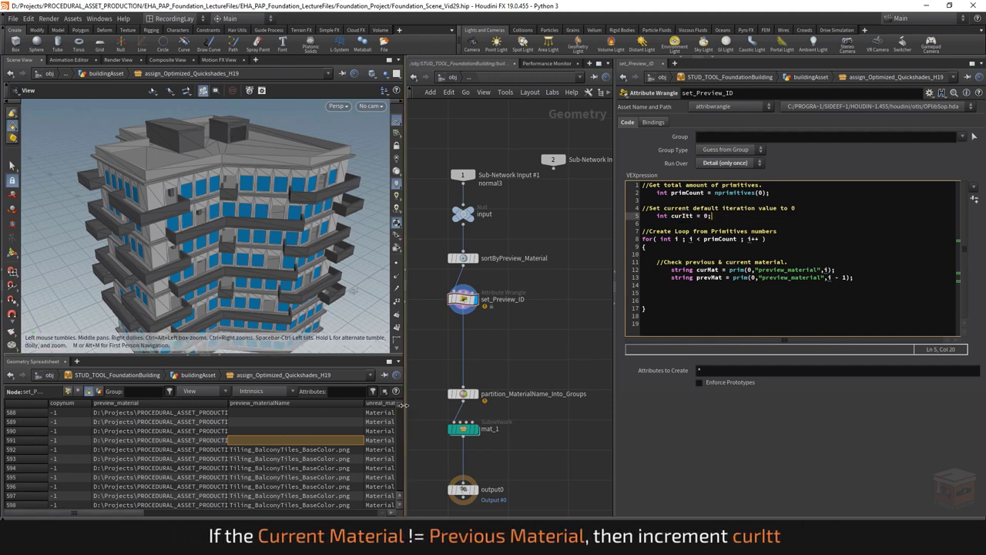
pyautogui.moveTo(400, 409); pyautogui.dragTo(399, 406)
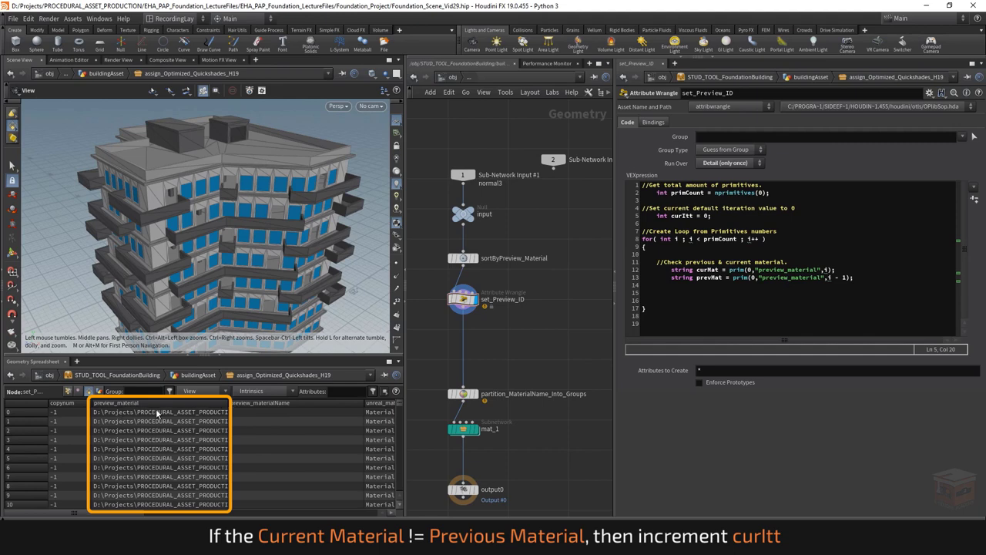
pyautogui.moveTo(231, 411); pyautogui.dragTo(677, 414)
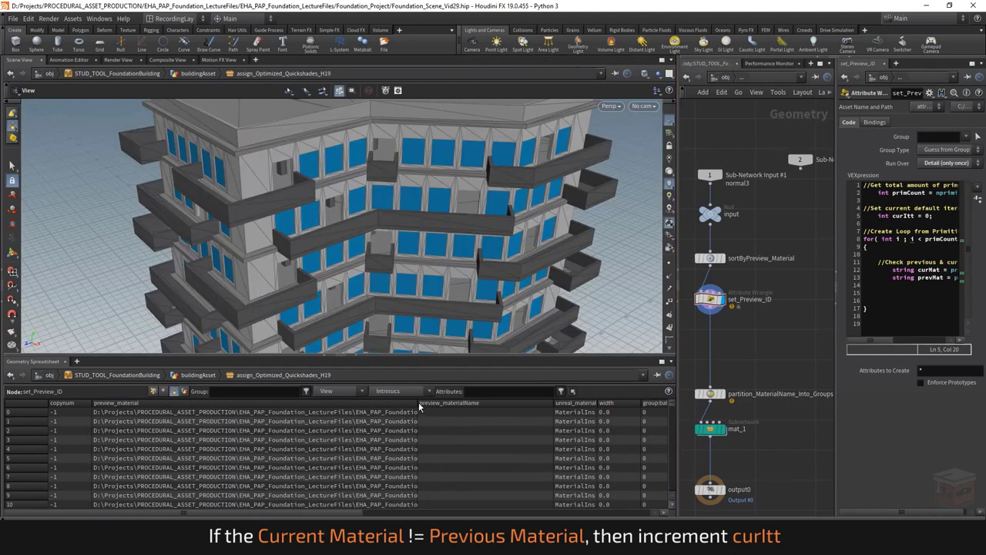
pyautogui.moveTo(499, 401); pyautogui.dragTo(623, 402)
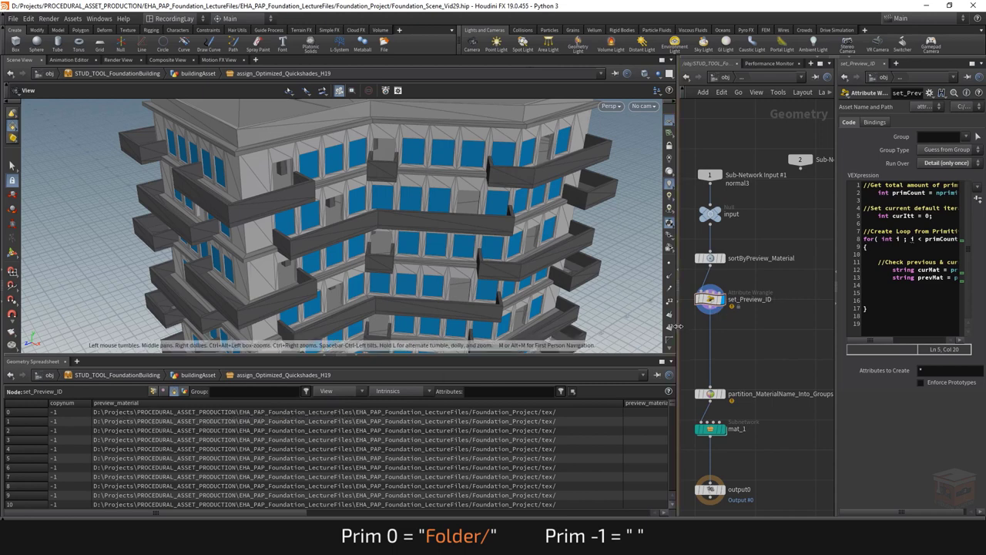
pyautogui.moveTo(678, 326); pyautogui.dragTo(246, 326)
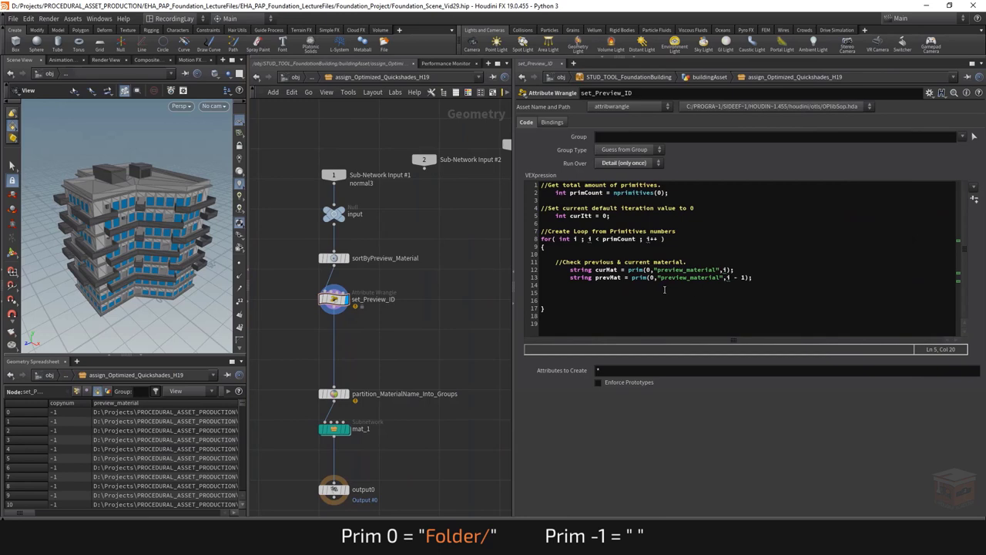
pyautogui.click(659, 292)
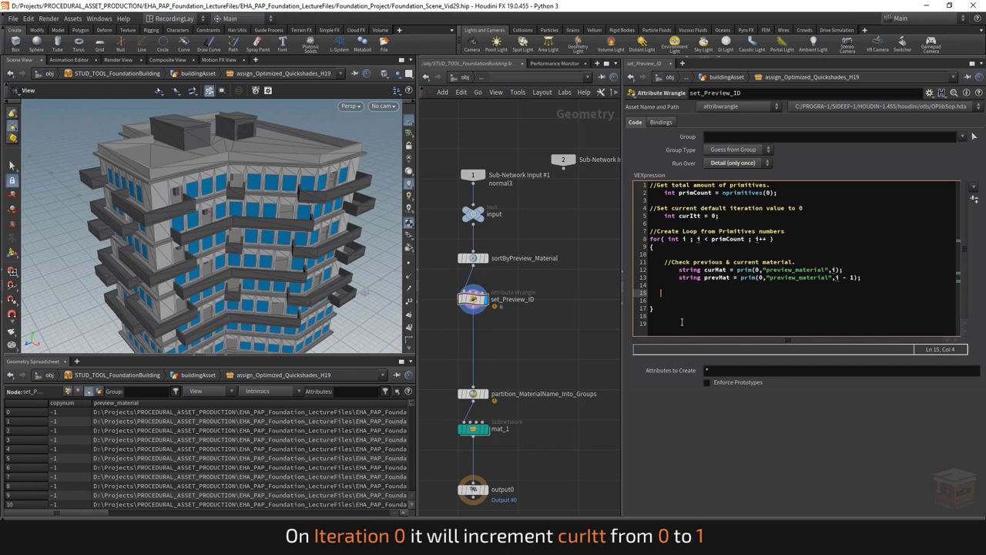
# Step: Add an if(curMat != prevMat) block below the prevMat line that increments the counter with curItt += 1;
pyautogui.write('if(cu')
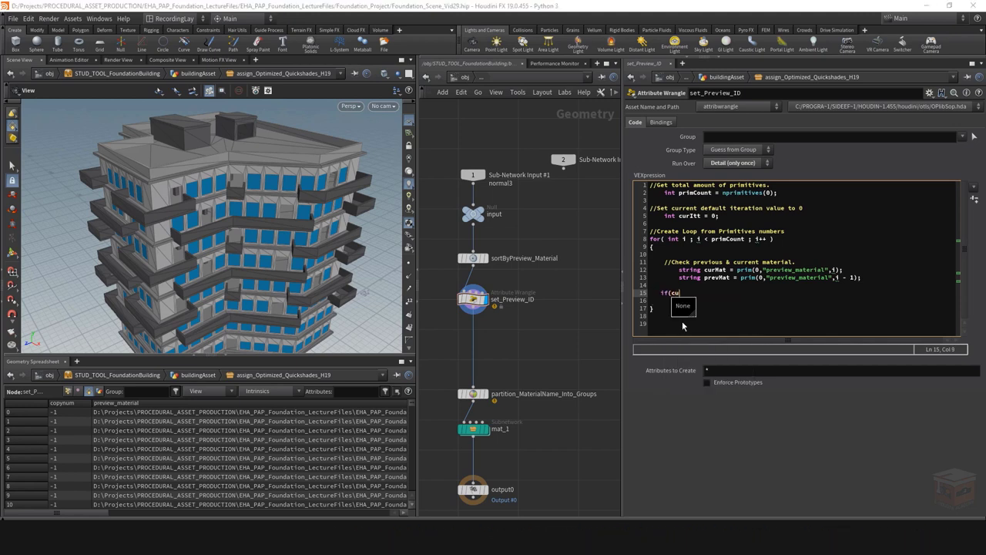
pyautogui.write('rMat !=')
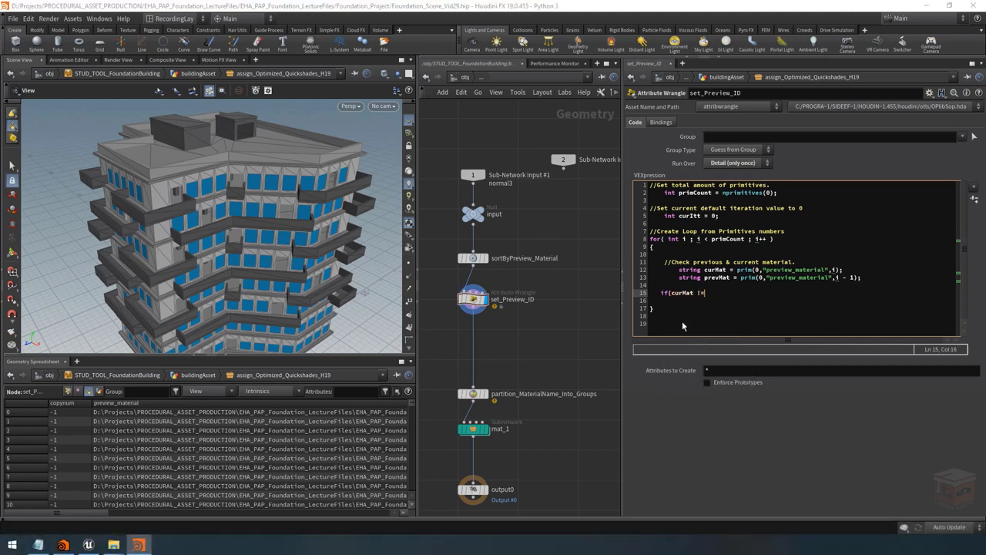
pyautogui.write(' prevMat)')
pyautogui.press('Return')
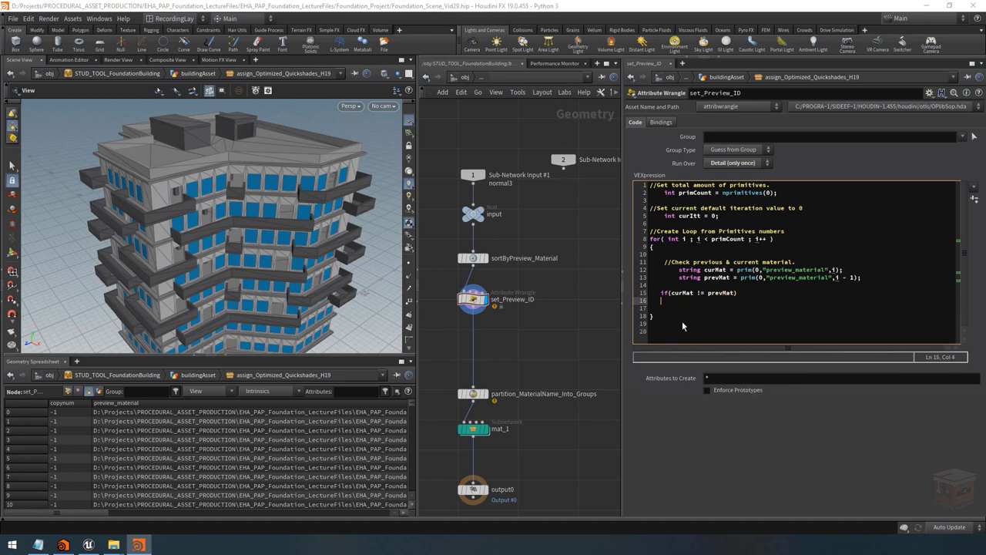
pyautogui.write('{')
pyautogui.press('Return')
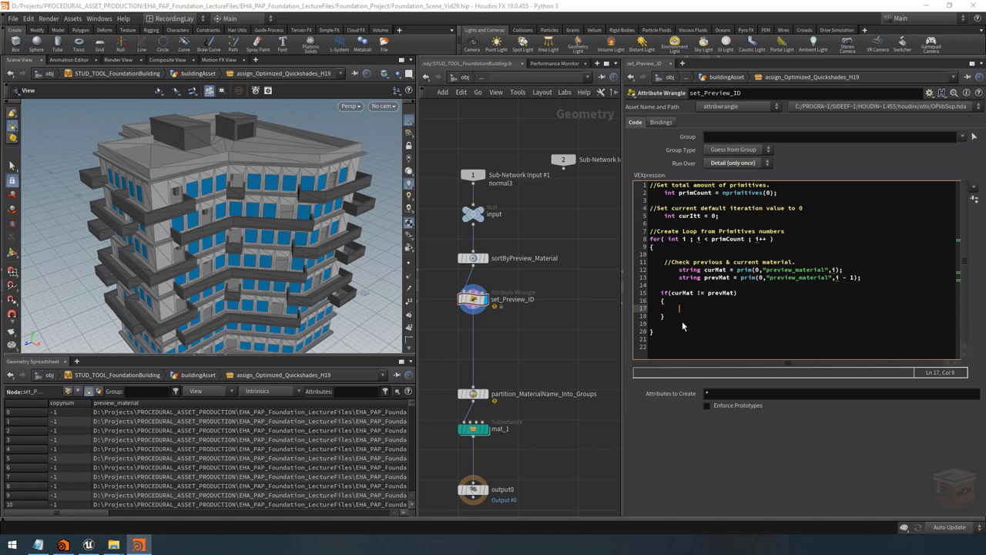
pyautogui.write('curItt += 1;')
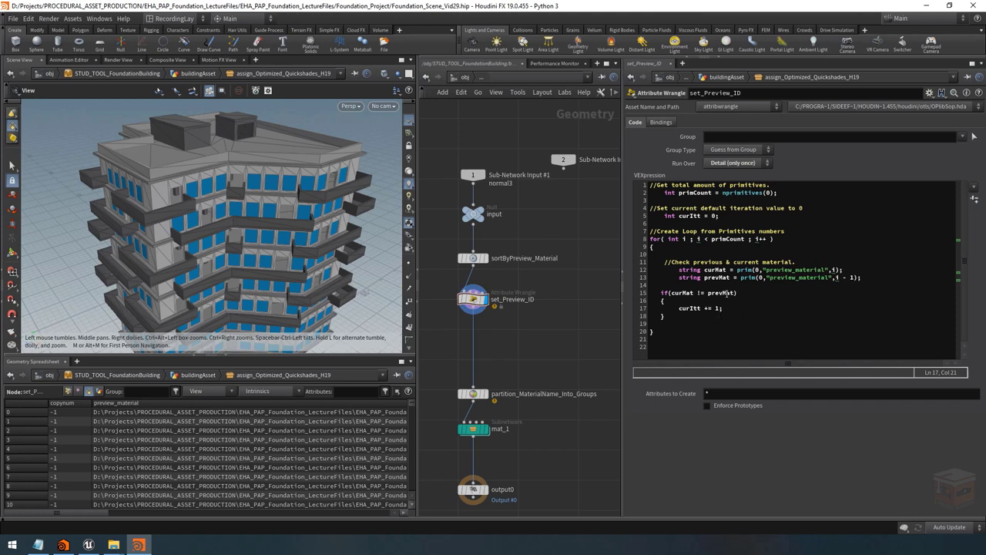
# Step: Start a setprimattrib( call inside the loop, separated by a blank line from the if block's closing brace
pyautogui.click(717, 315)
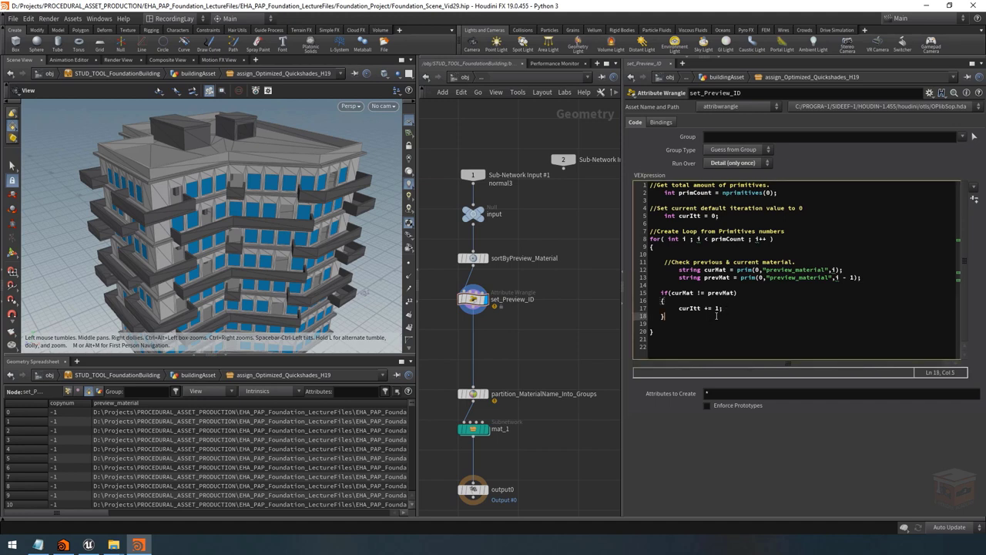
pyautogui.press('Return')
pyautogui.press('Return')
pyautogui.write('se')
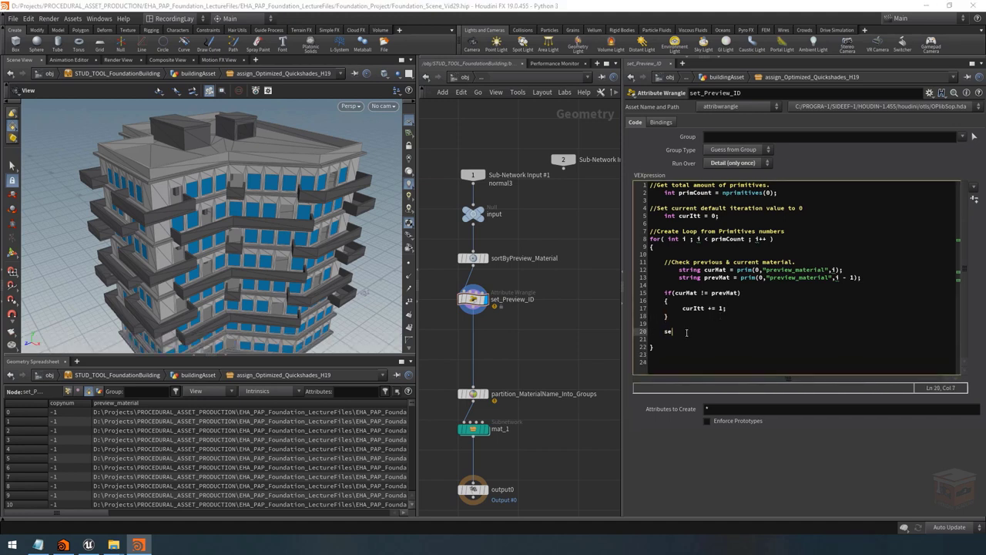
pyautogui.write('tprimattrib()')
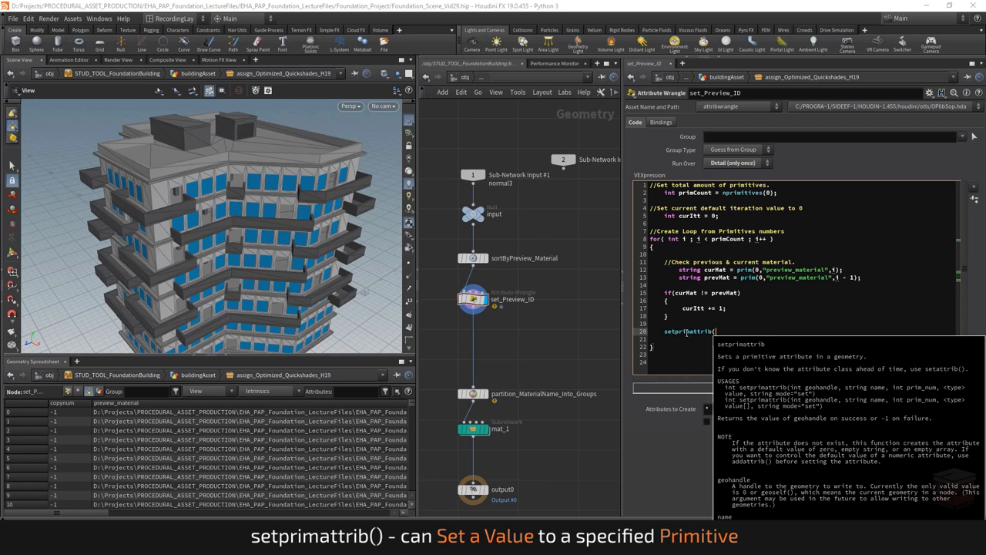
pyautogui.press('Return')
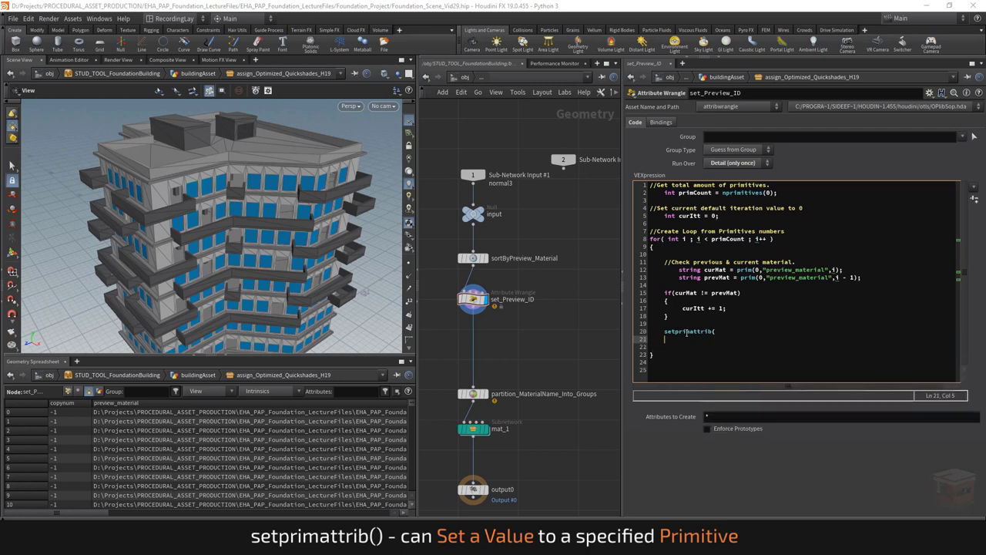
pyautogui.write('setp')
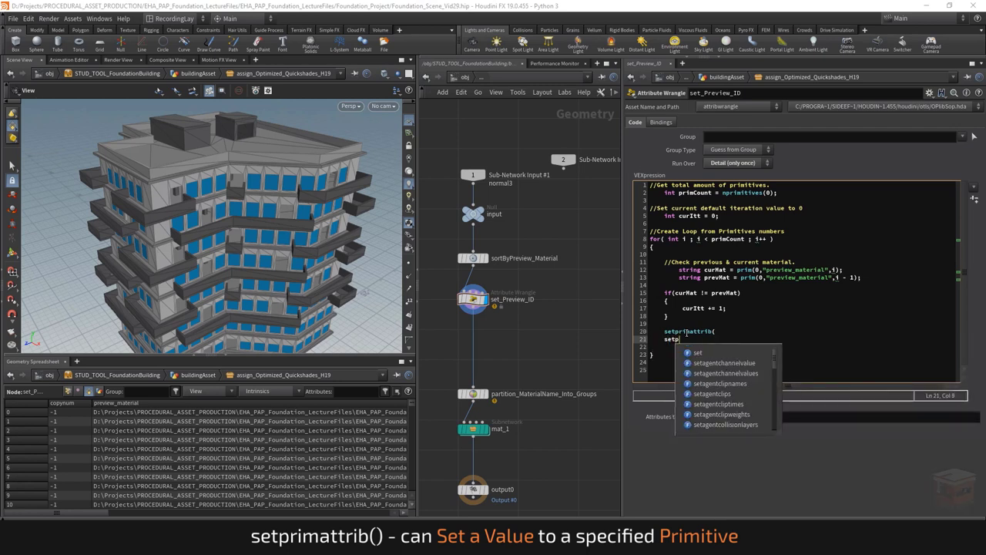
pyautogui.write('ointattri')
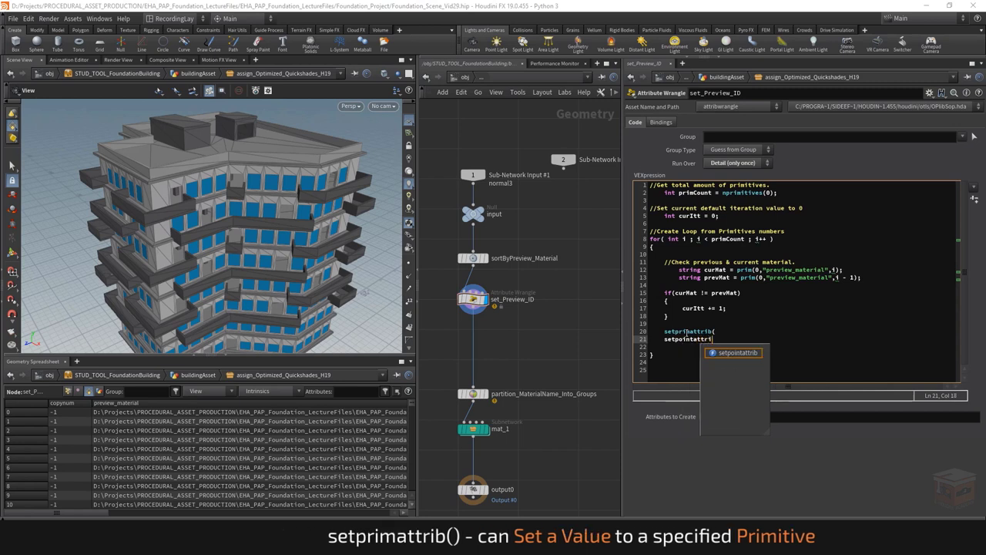
pyautogui.press('Return')
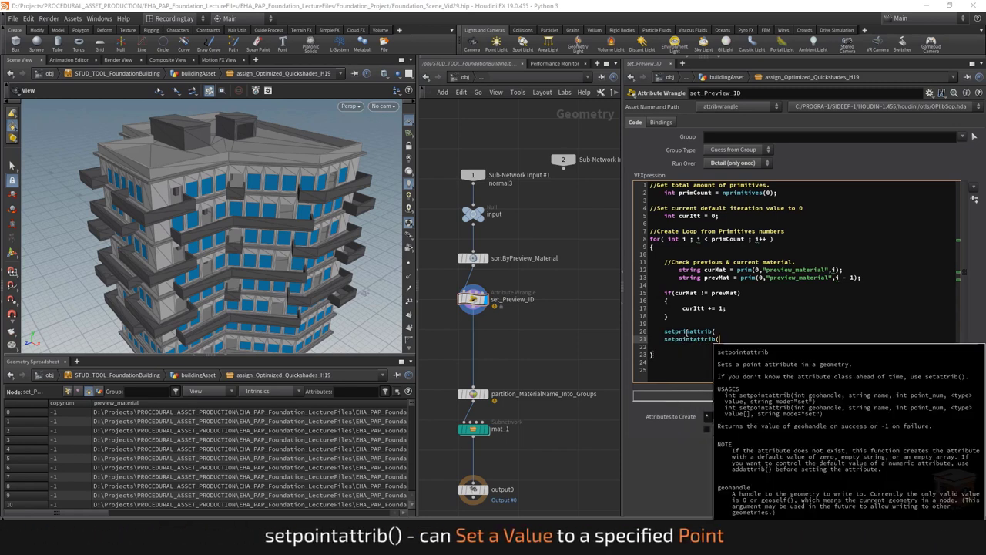
pyautogui.press('Return')
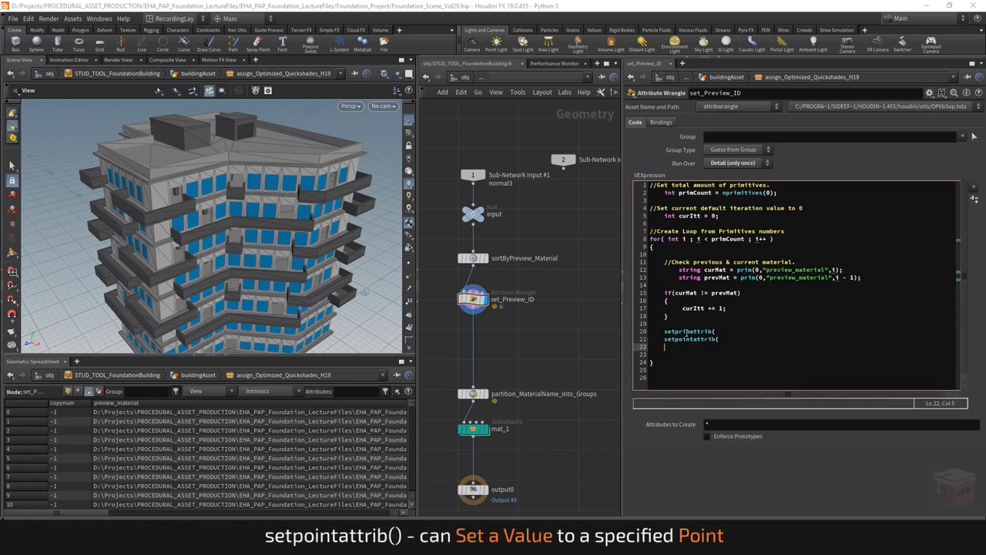
pyautogui.write('setp')
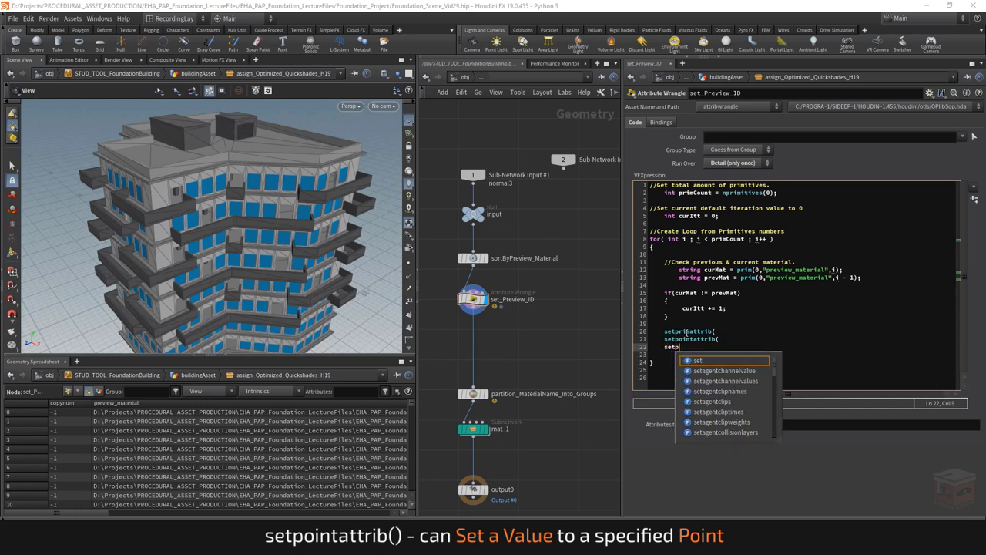
pyautogui.write('rimgro')
pyautogui.press('Return')
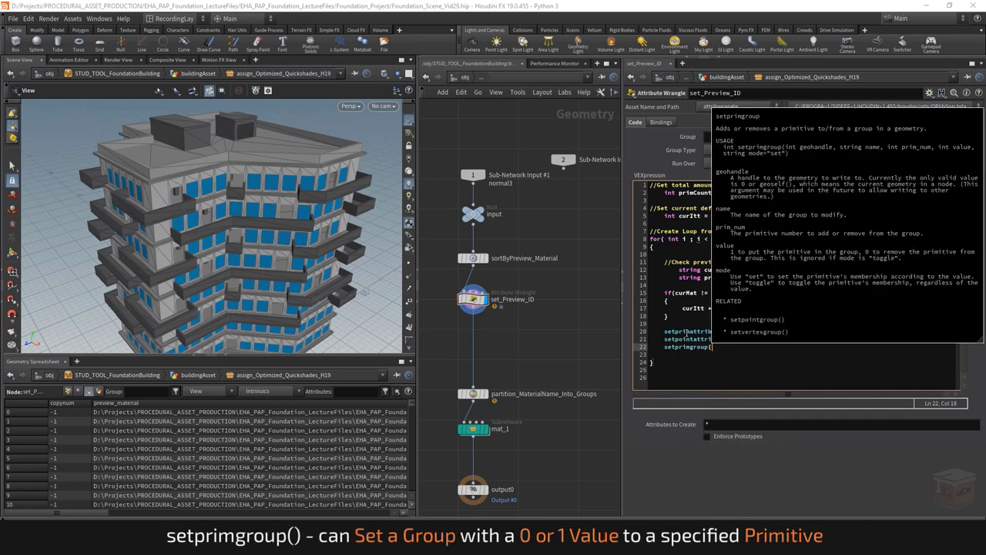
pyautogui.press('Escape')
pyautogui.hotkey('shift', 'Up')
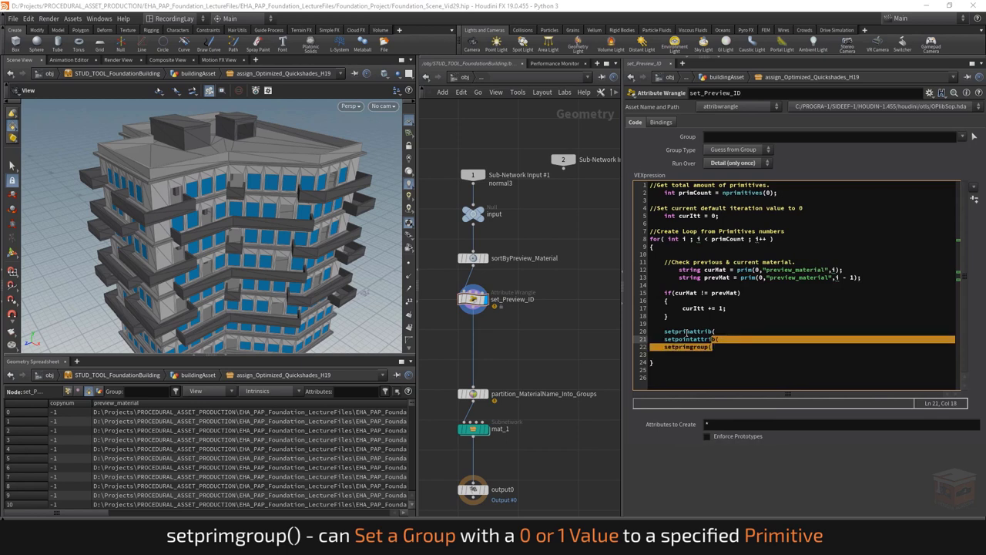
pyautogui.hotkey('shift', 'Home')
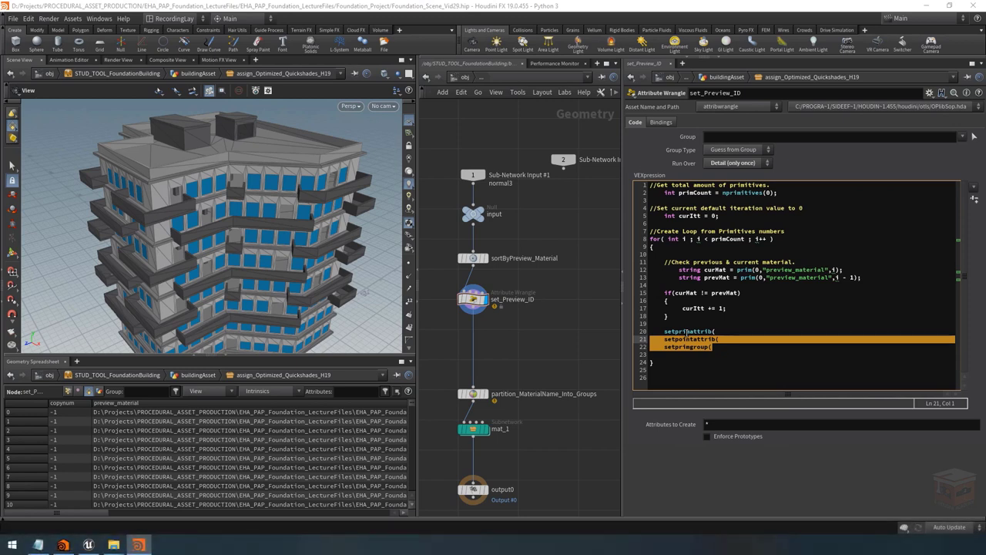
pyautogui.press('BackSpace')
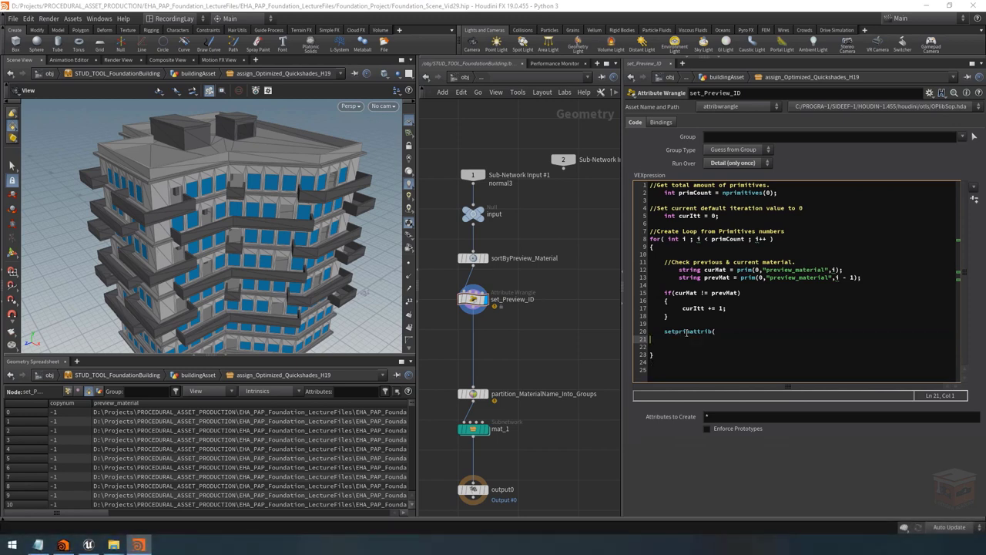
# Step: Give the setprimattrib call the arguments 0, "preview_ID", i and curItt
pyautogui.moveTo(687, 332)
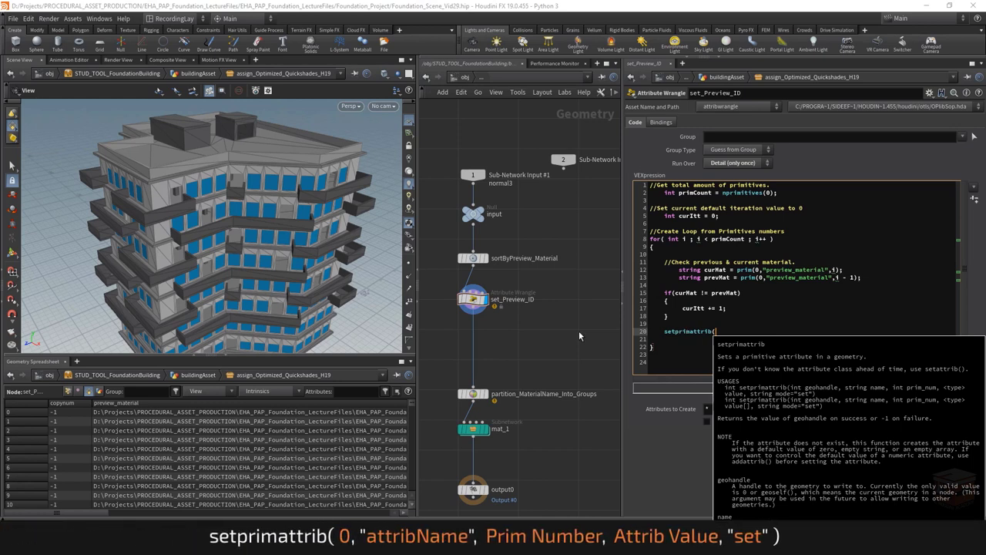
pyautogui.write('0,')
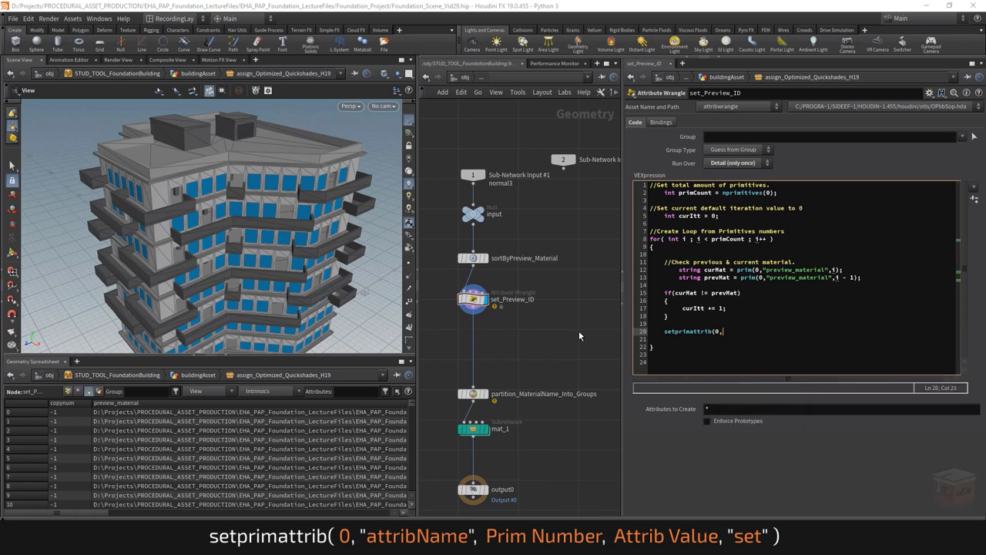
pyautogui.write('""')
pyautogui.write('preview_ID"')
pyautogui.write(',')
pyautogui.write('i')
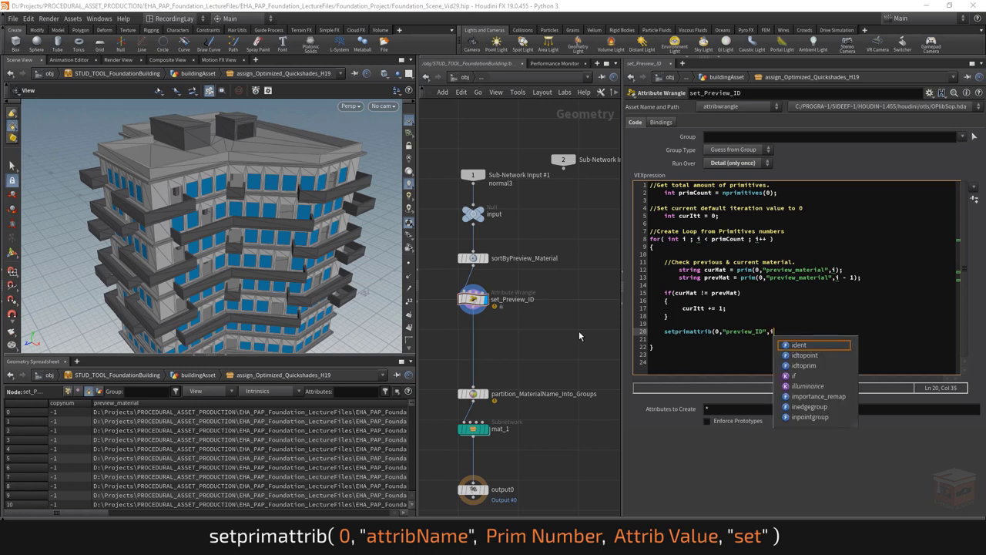
pyautogui.press('Escape')
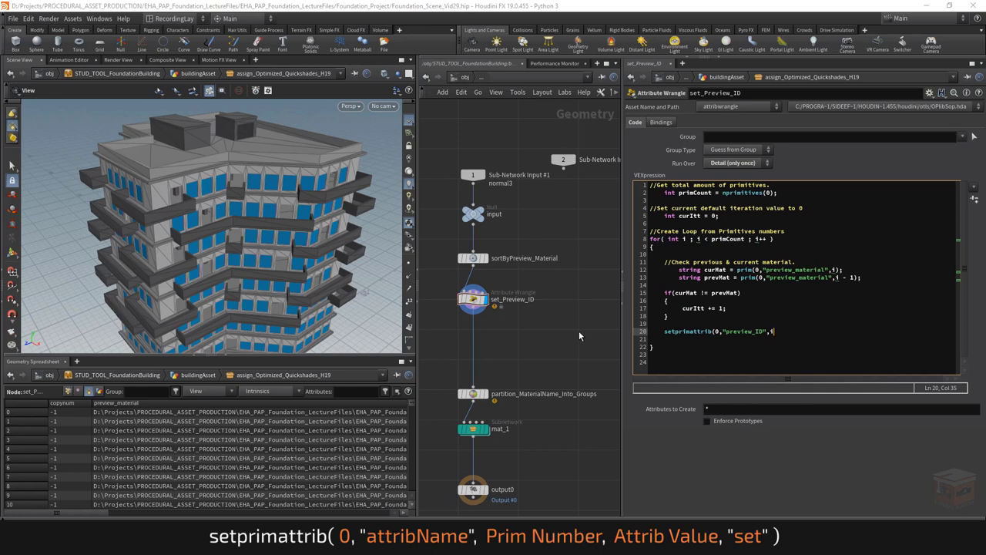
pyautogui.write(',curItt')
# Step: Complete the setprimattrib call with the "set" mode and a closing );, remove the blank line below it and apply the code
pyautogui.moveTo(722, 215); pyautogui.dragTo(651, 215)
pyautogui.moveTo(727, 308); pyautogui.dragTo(651, 308)
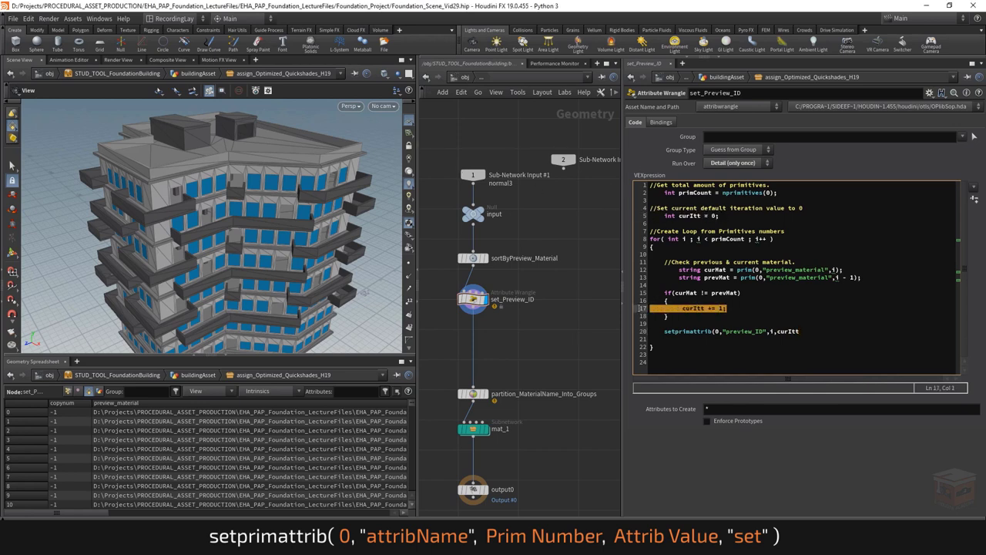
pyautogui.click(811, 332)
pyautogui.write(',')
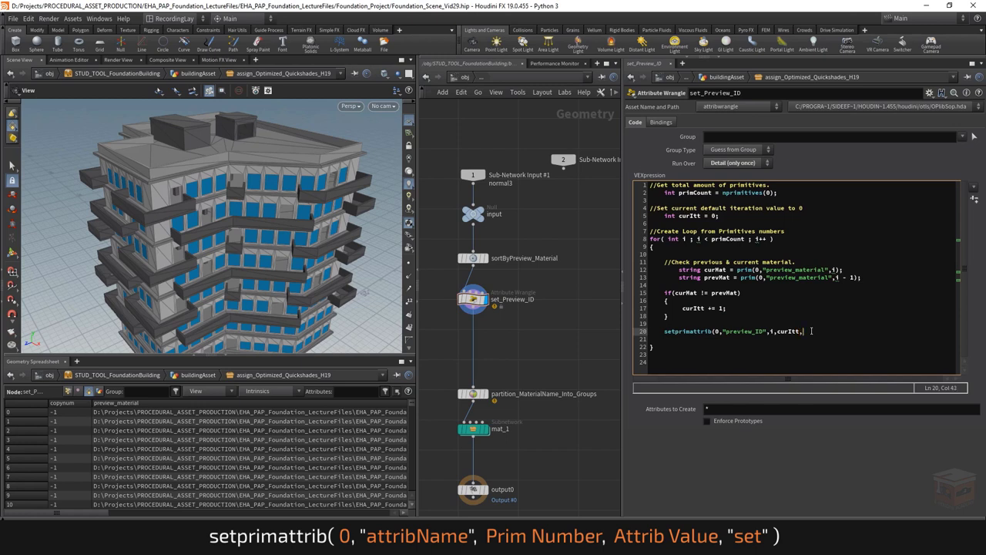
pyautogui.write('"set");')
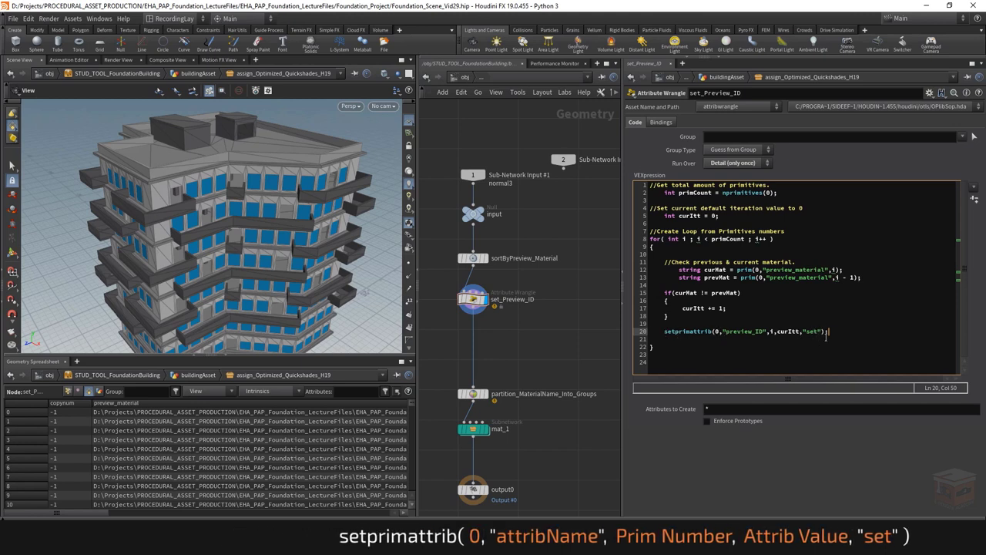
pyautogui.press('Delete')
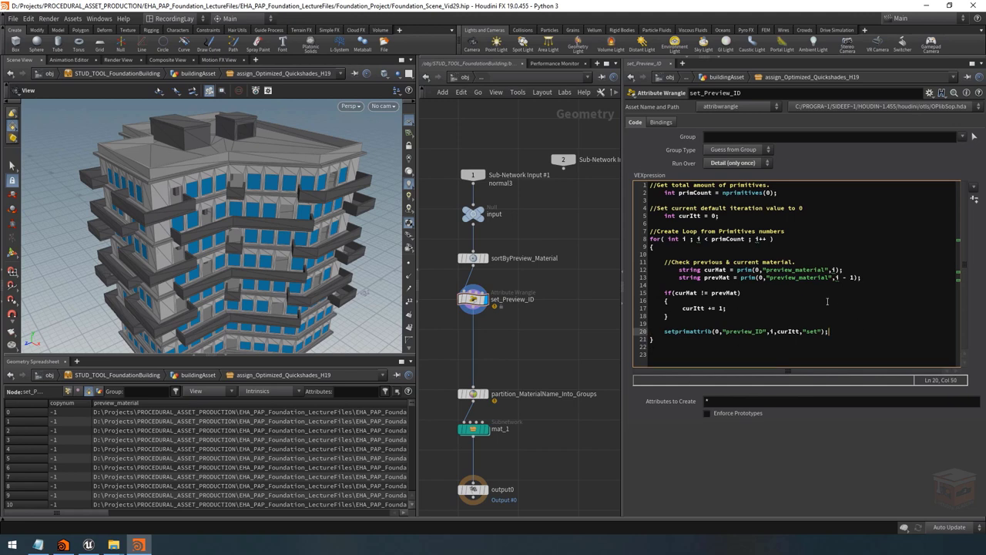
pyautogui.click(583, 338)
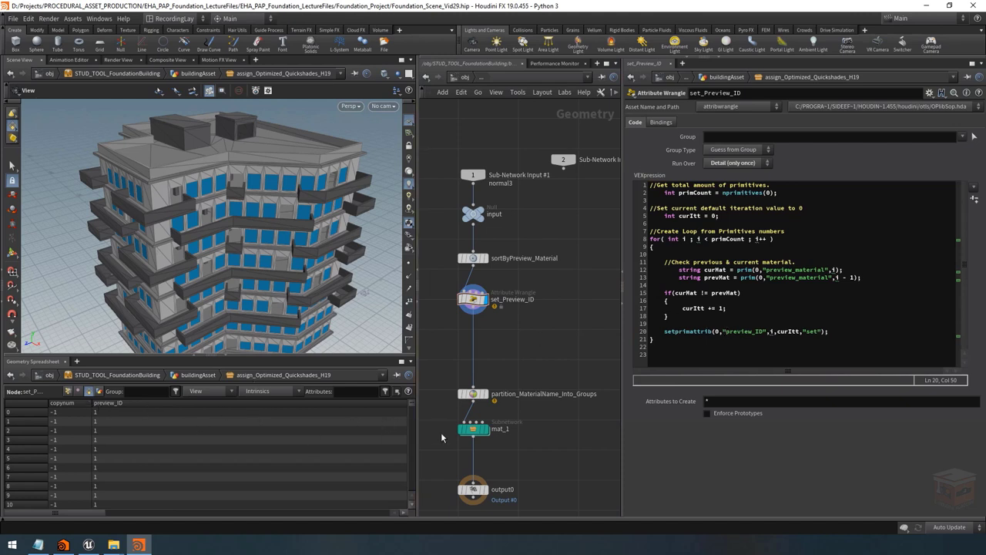
# Step: Enlarge the spreadsheet area and resize its columns to compare preview_ID with preview_material and preview_materialName, then restore the pane width
pyautogui.moveTo(417, 434); pyautogui.dragTo(676, 423)
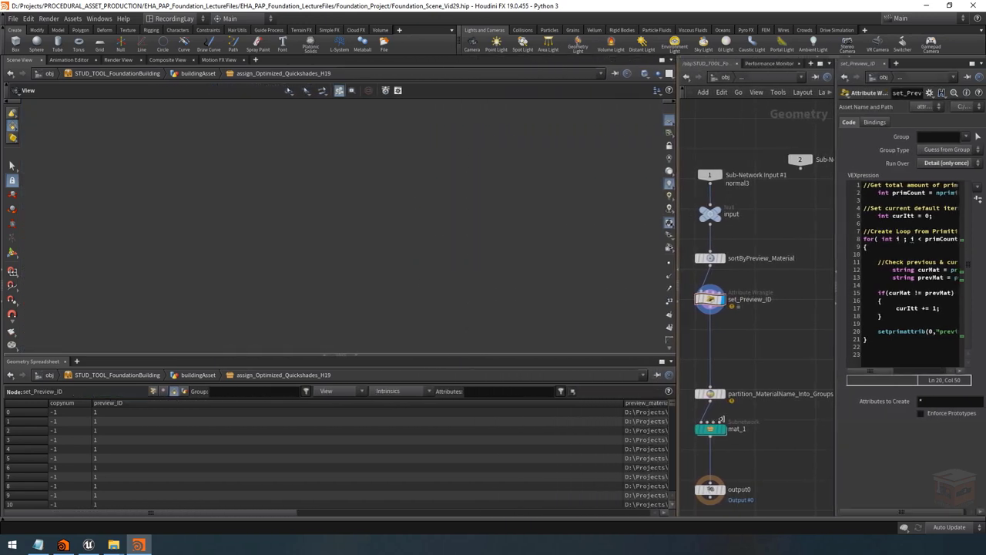
pyautogui.moveTo(622, 404); pyautogui.dragTo(143, 410)
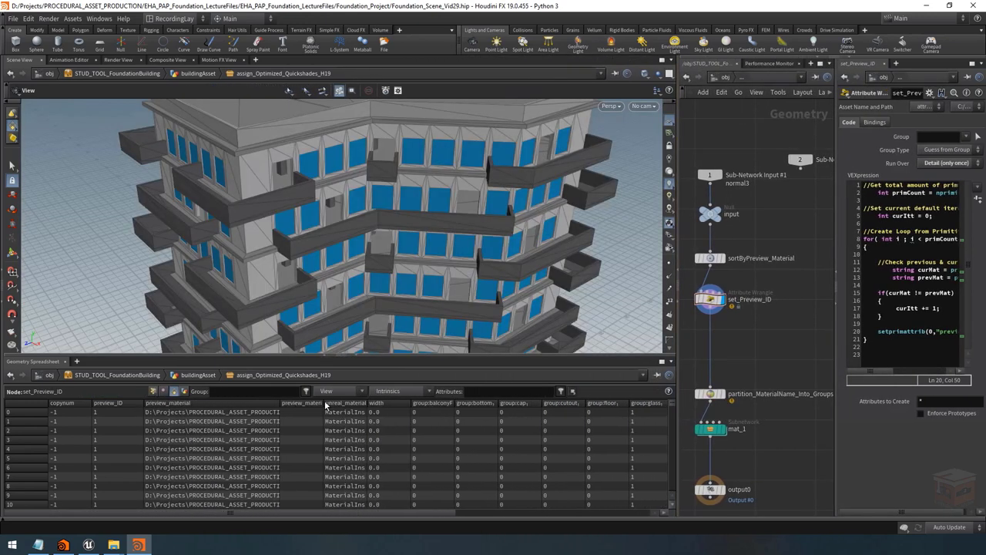
pyautogui.moveTo(325, 406); pyautogui.dragTo(428, 406)
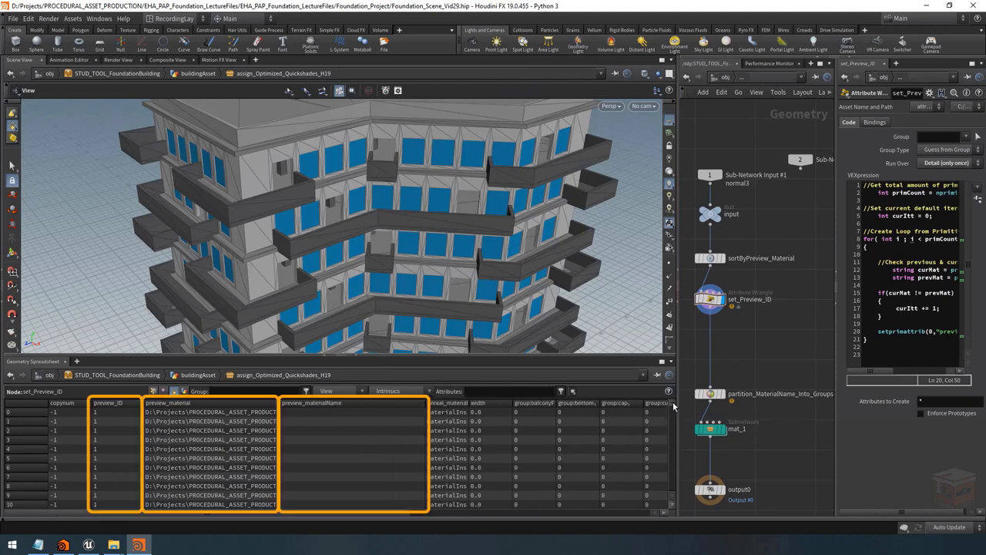
pyautogui.moveTo(672, 406)
pyautogui.mouseDown()
pyautogui.moveTo(664, 496)
pyautogui.moveTo(674, 396)
pyautogui.mouseUp()
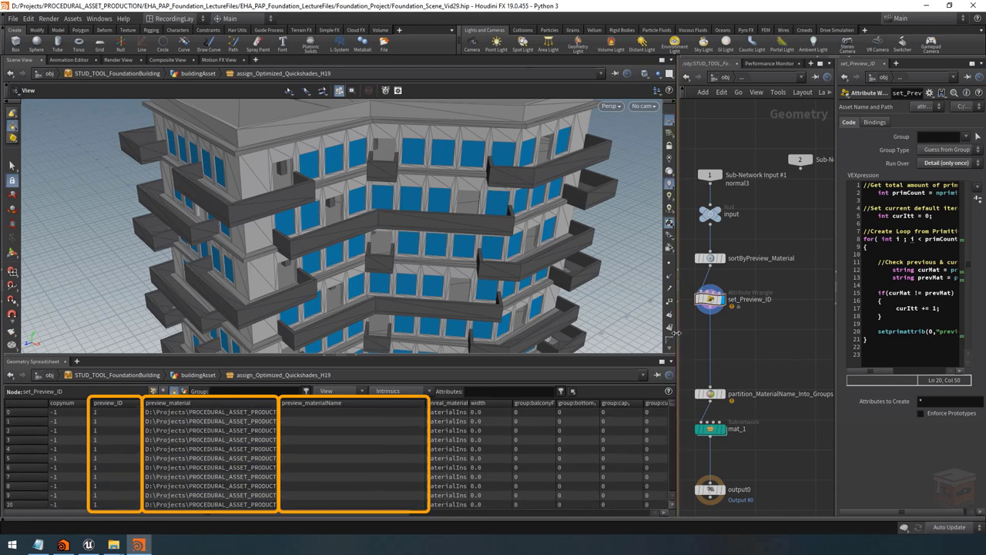
pyautogui.moveTo(675, 333)
pyautogui.mouseDown()
pyautogui.moveTo(385, 333)
pyautogui.moveTo(420, 333)
pyautogui.mouseUp()
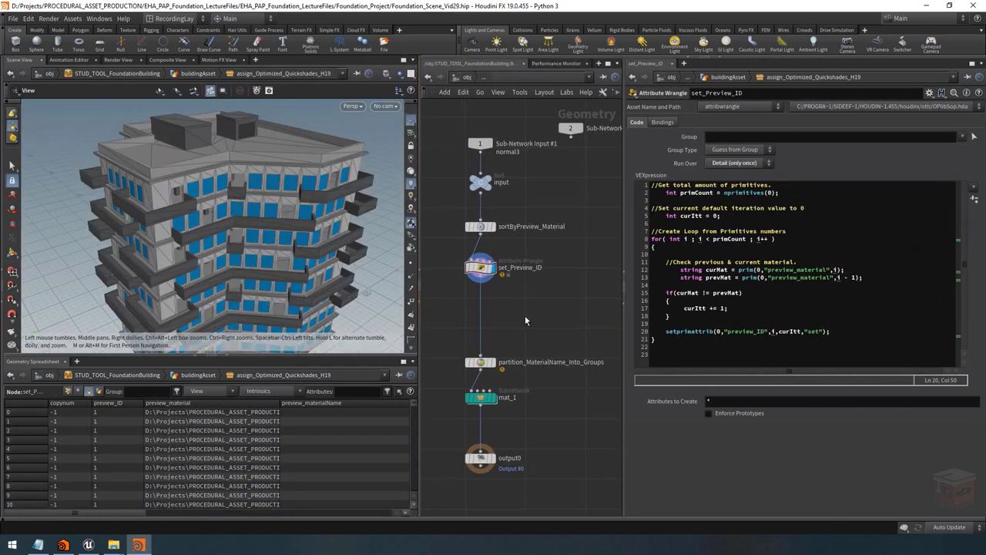
# Step: Add the comment //Set Material ID (starting at 1) to prim number 'i' above the setprimattrib line and indent that line one level
pyautogui.click(674, 324)
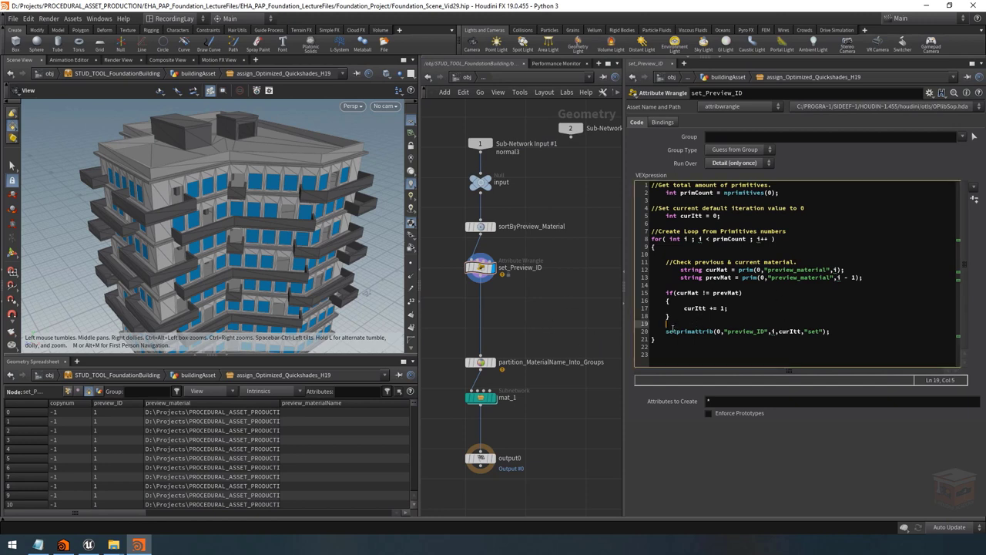
pyautogui.press('Return')
pyautogui.write('//')
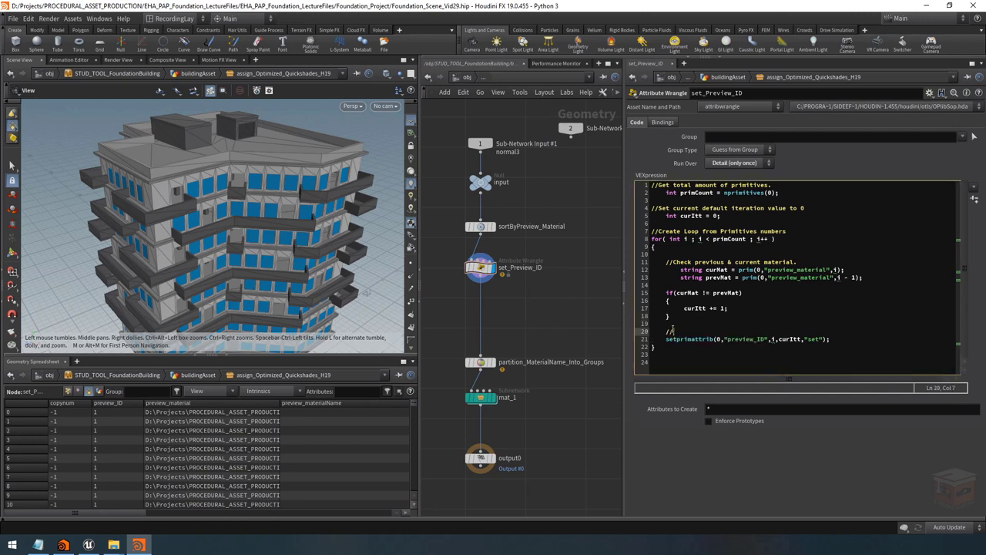
pyautogui.write('Set Material ID (starting at 1) to prim ')
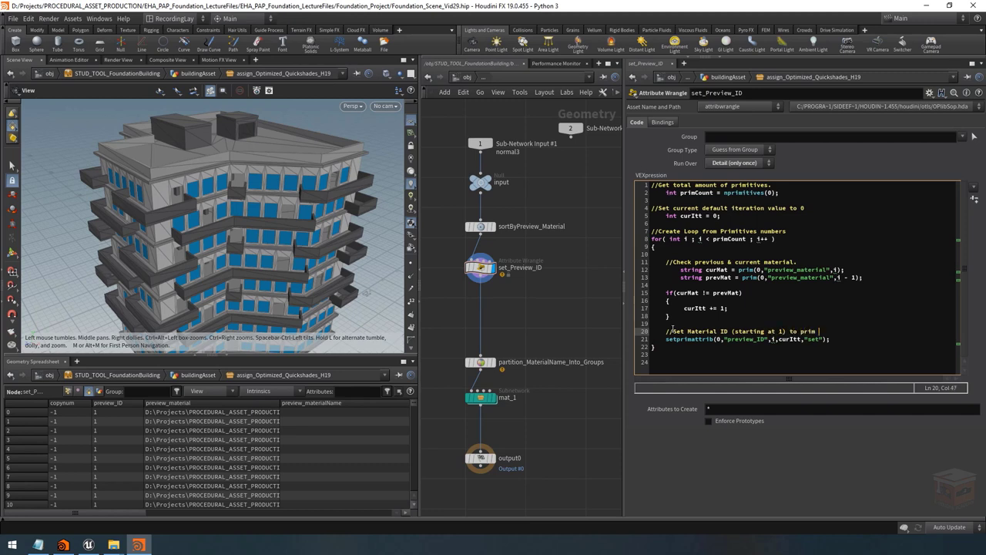
pyautogui.write("number 'i'")
pyautogui.click(655, 339)
pyautogui.press('Tab')
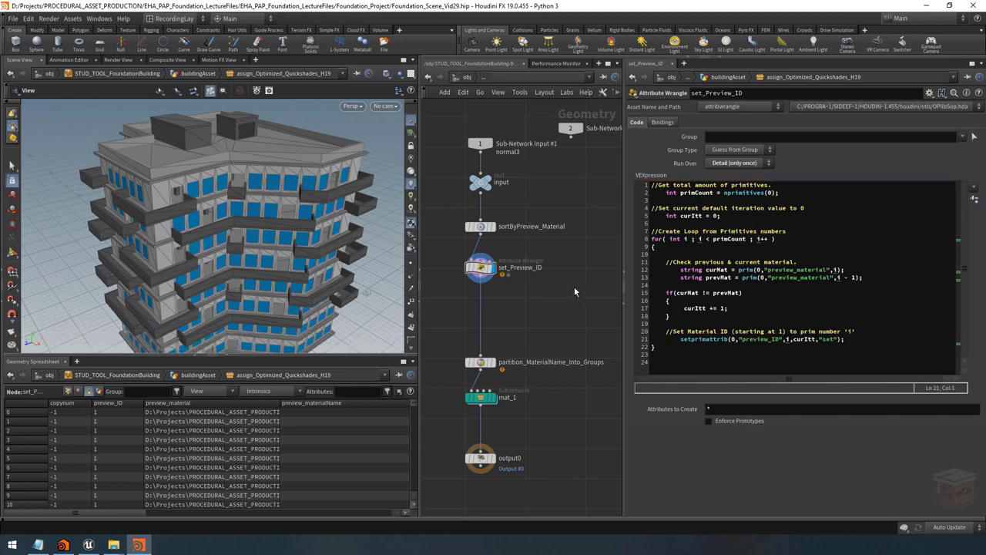
# Step: Add the comment //If material is different, add 1 to current itt value. directly above the if statement
pyautogui.click(687, 315)
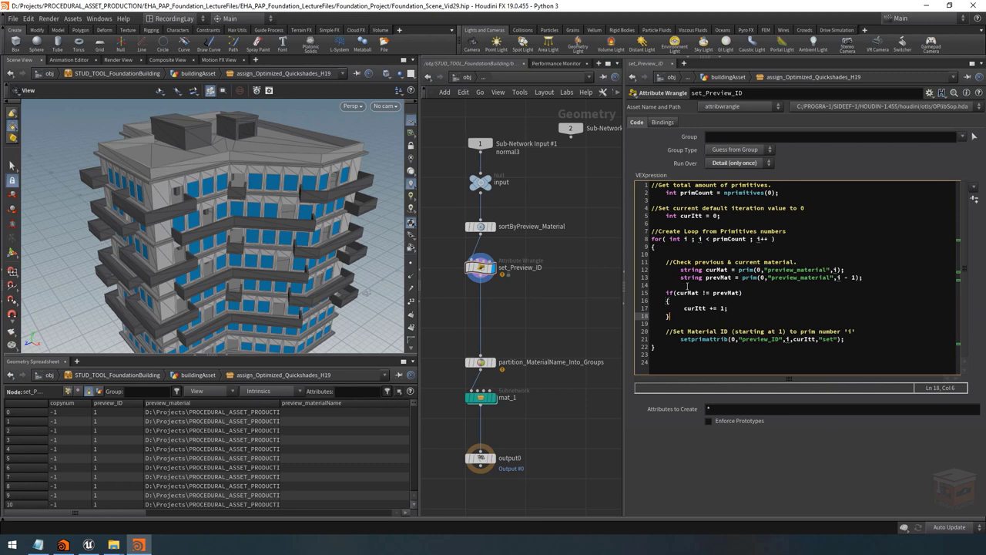
pyautogui.click(684, 285)
pyautogui.press('Return')
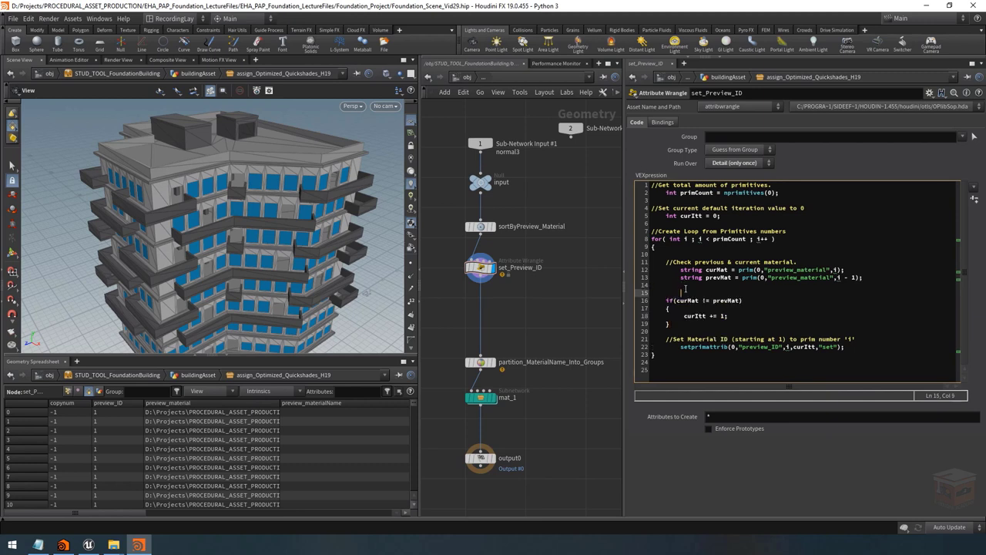
pyautogui.write('//If material is different, ')
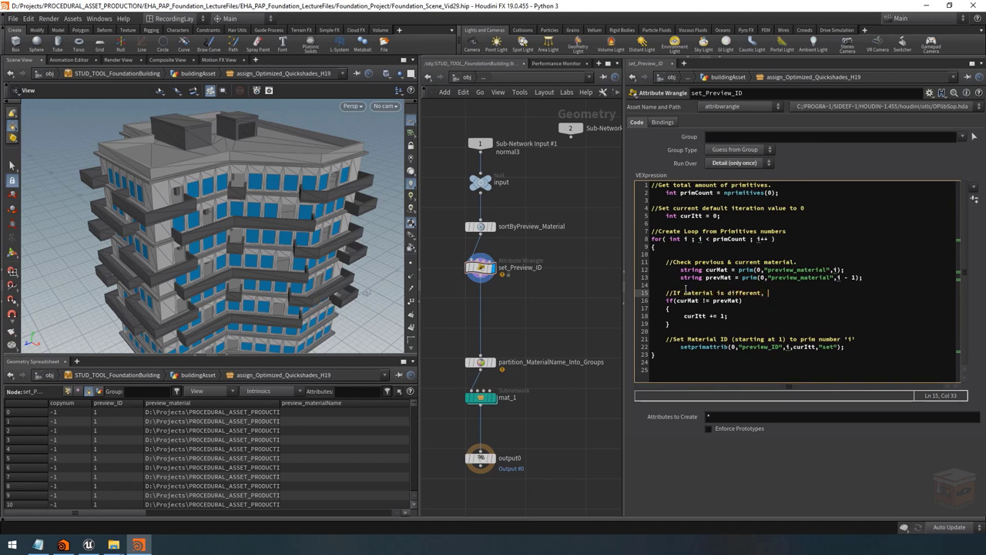
pyautogui.write('add 1 to cure')
pyautogui.write('ent itt value.')
pyautogui.press('Down')
pyautogui.press('Down')
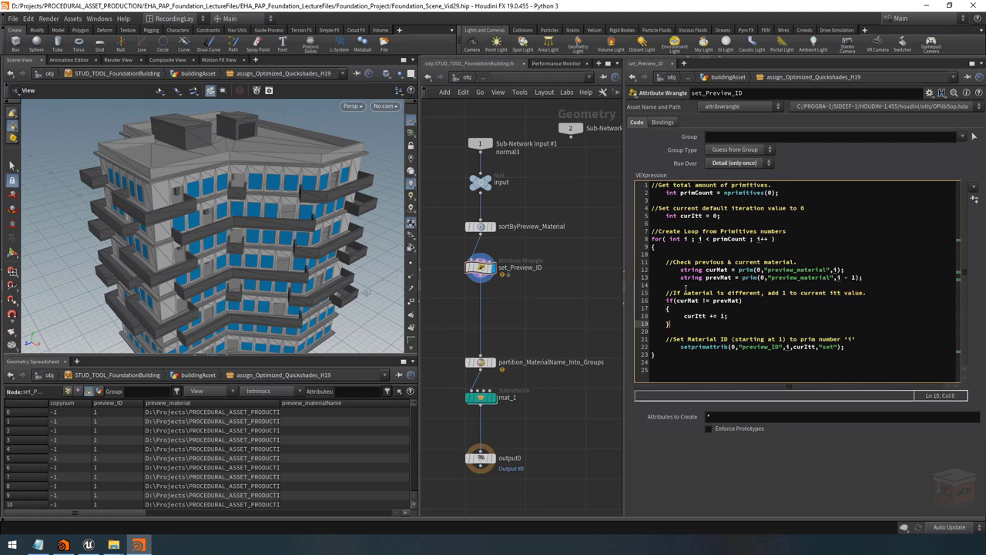
# Step: Indent the whole if block, including its braces, one level under its comment
pyautogui.hotkey('shift', 'Down')
pyautogui.hotkey('shift', 'Down')
pyautogui.hotkey('shift', 'End')
pyautogui.hotkey('shift', 'Up')
pyautogui.hotkey('shift', 'Home')
pyautogui.press('Tab')
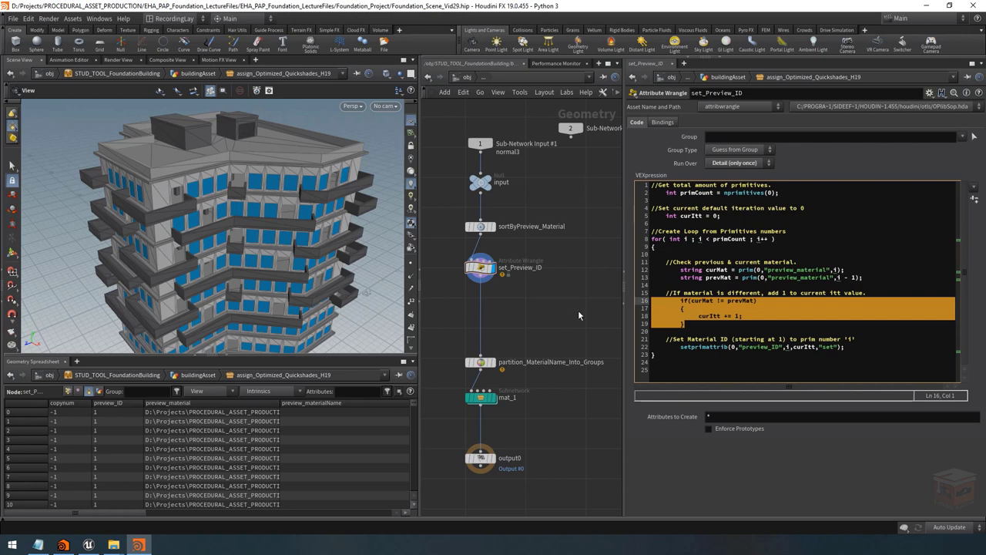
pyautogui.click(727, 300)
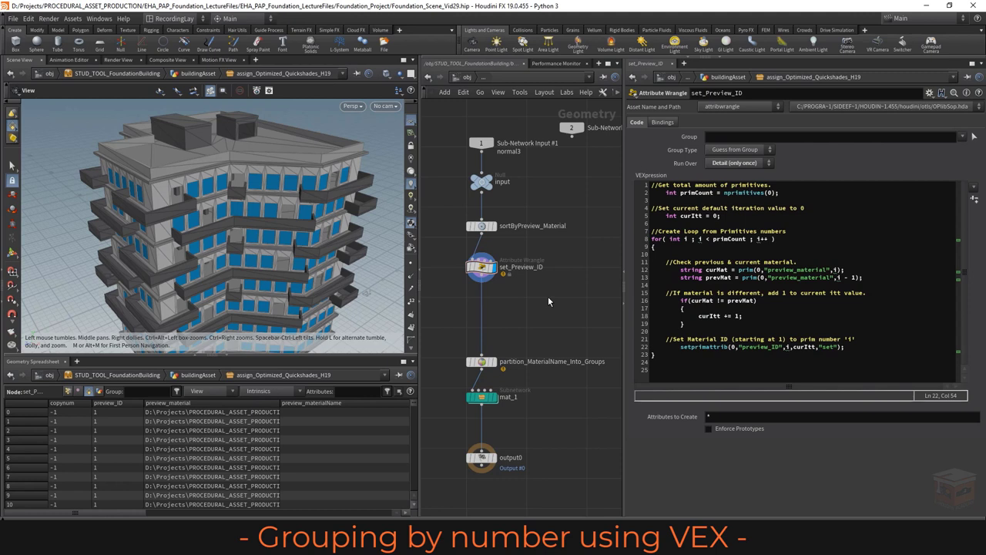
pyautogui.moveTo(876, 346); pyautogui.dragTo(652, 347)
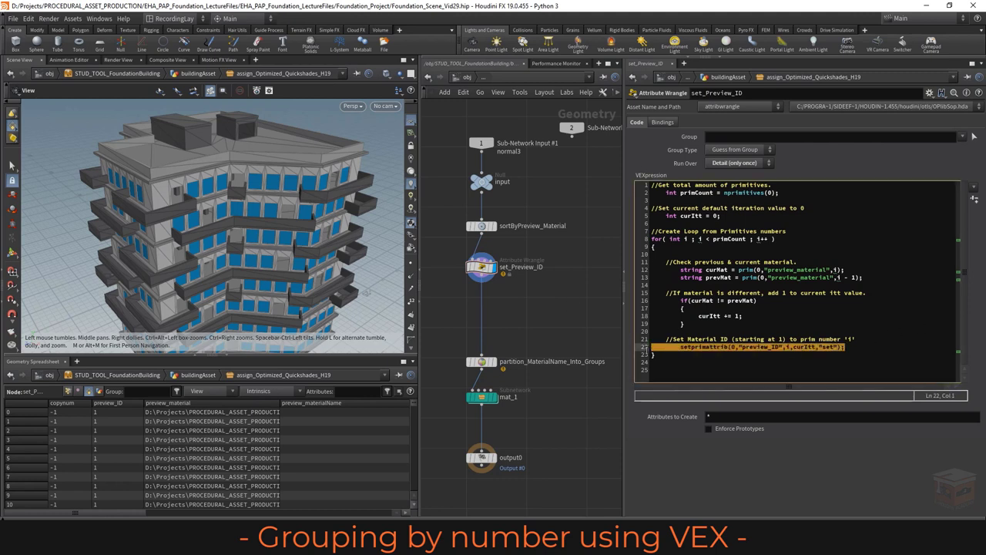
pyautogui.click(856, 347)
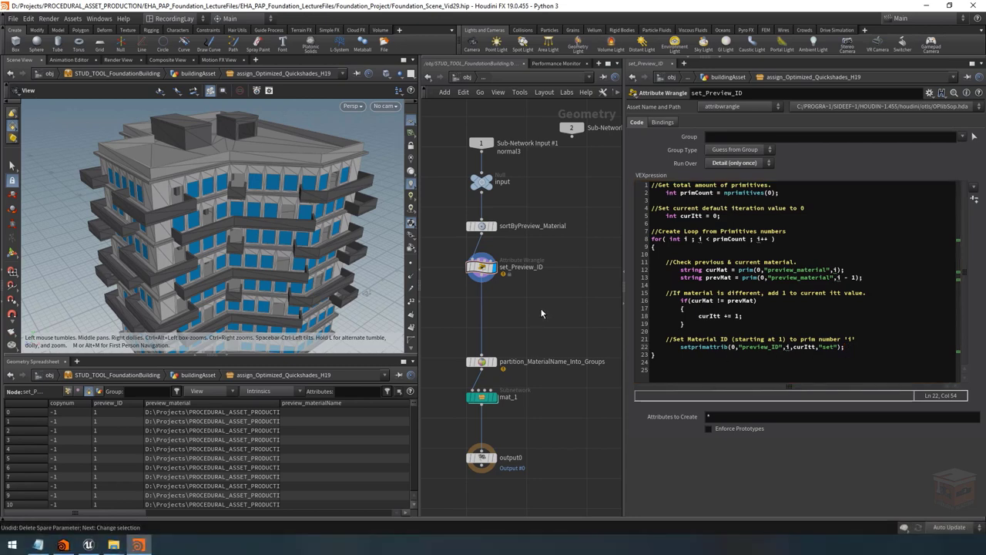
# Step: Insert a Partition node into the chain directly after set_Preview_ID and display it
pyautogui.press('Tab')
pyautogui.write('partiti')
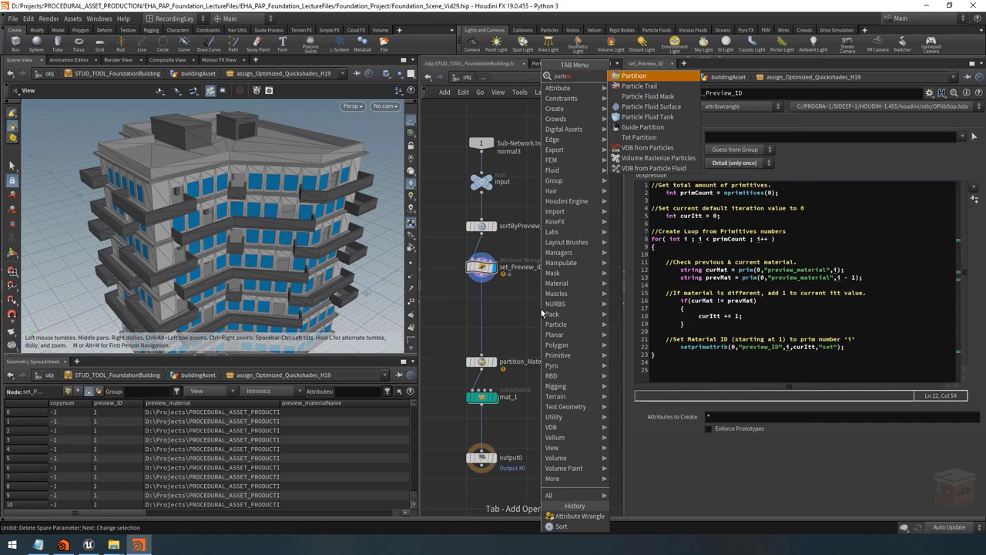
pyautogui.press('Return')
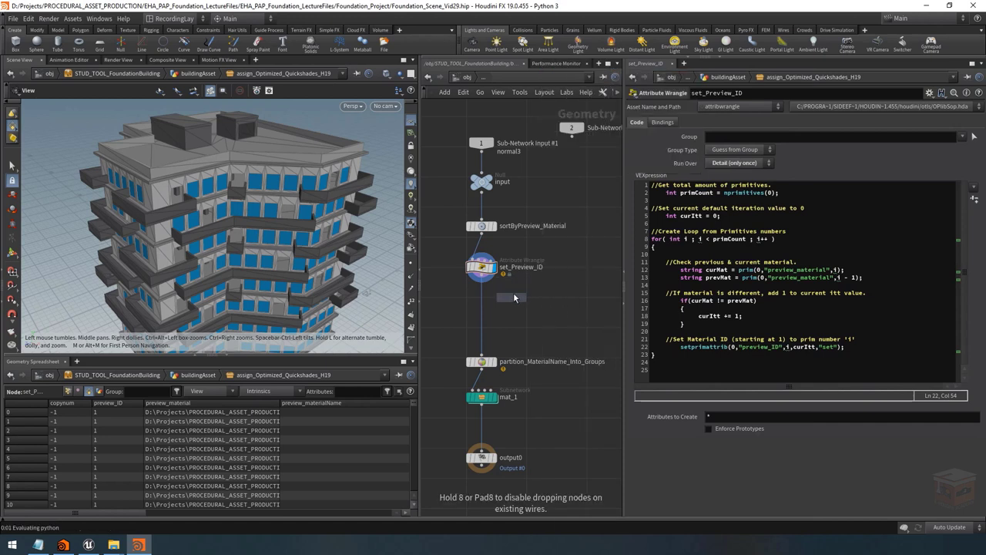
pyautogui.click(508, 302)
pyautogui.moveTo(509, 301); pyautogui.dragTo(483, 308)
pyautogui.click(493, 302)
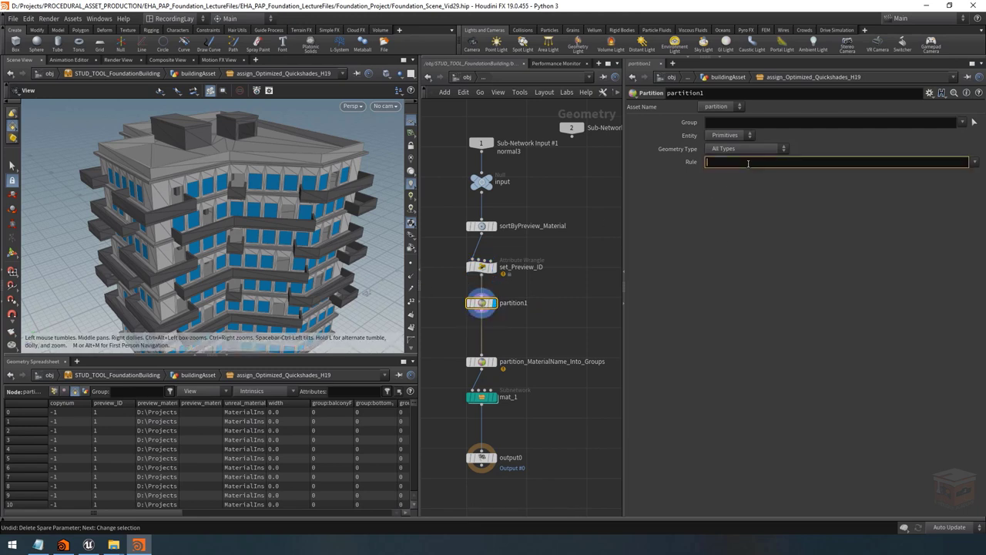
pyautogui.write('mat_')
pyautogui.hotkey('shift', 'Left')
pyautogui.hotkey('shift', 'Left')
pyautogui.hotkey('shift', 'Left')
pyautogui.hotkey('shift', 'Left')
pyautogui.press('End')
pyautogui.write('@')
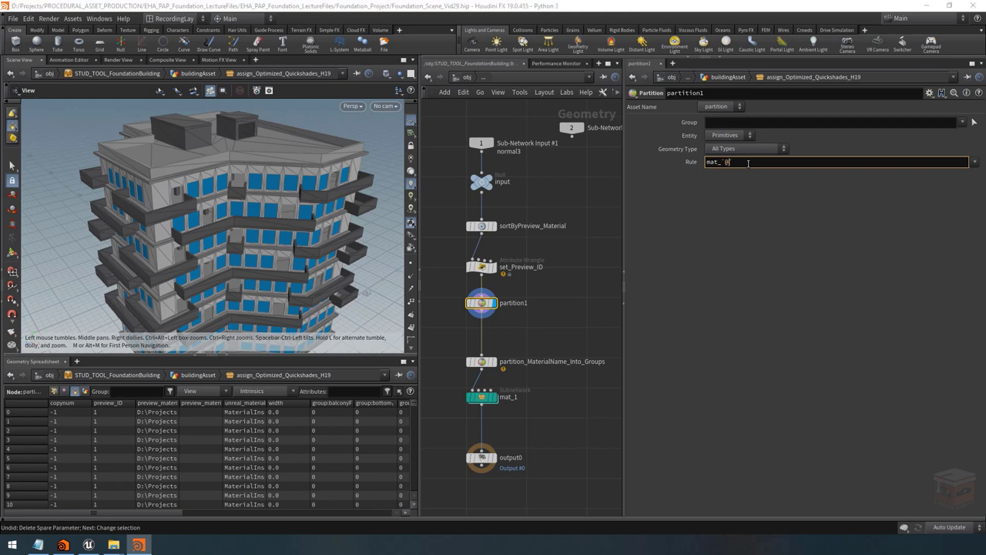
pyautogui.write('preview_ID`')
pyautogui.press('Return')
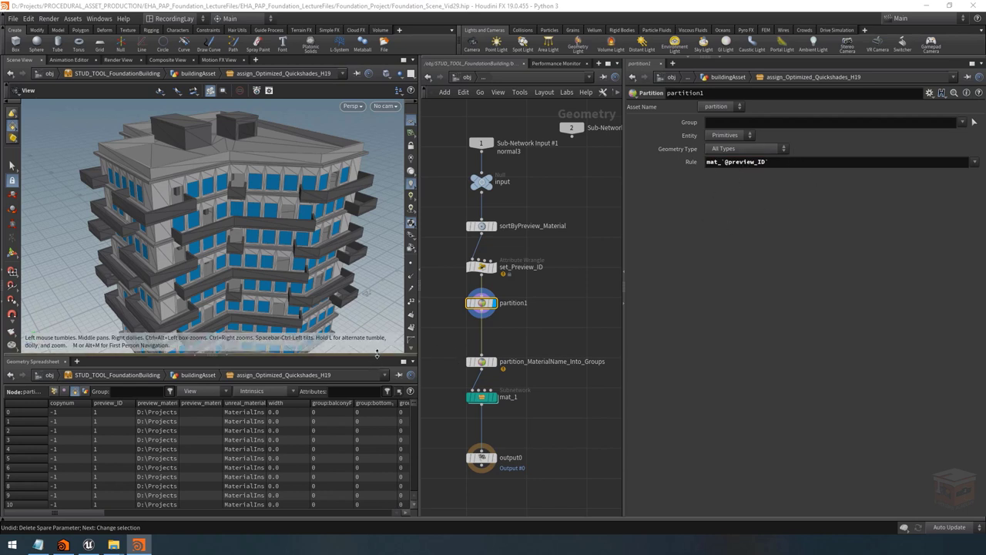
# Step: Enlarge the viewport, turn on the primitive group display and look through the mat_ groups in the list
pyautogui.moveTo(378, 355); pyautogui.dragTo(386, 407)
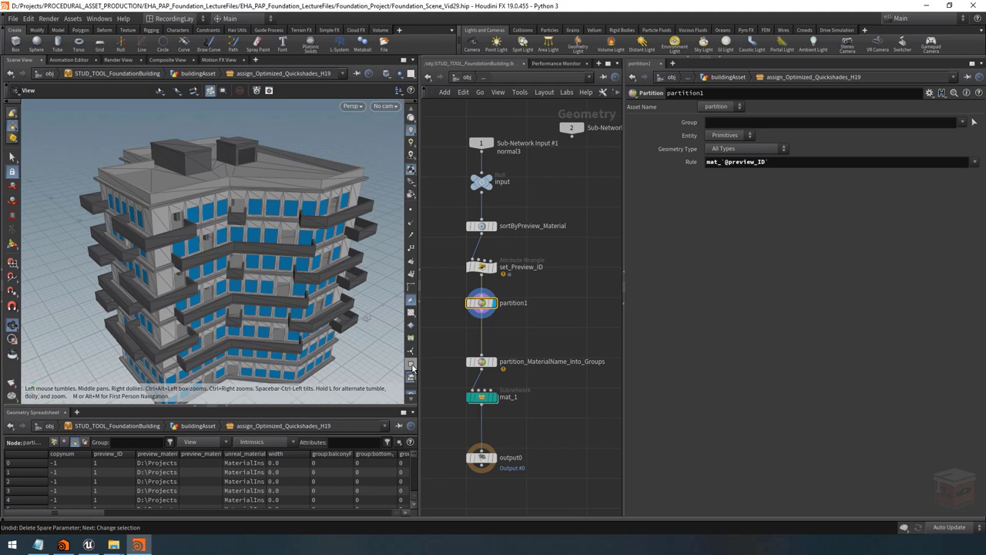
pyautogui.click(412, 364)
pyautogui.scroll(-2, 326, 157)
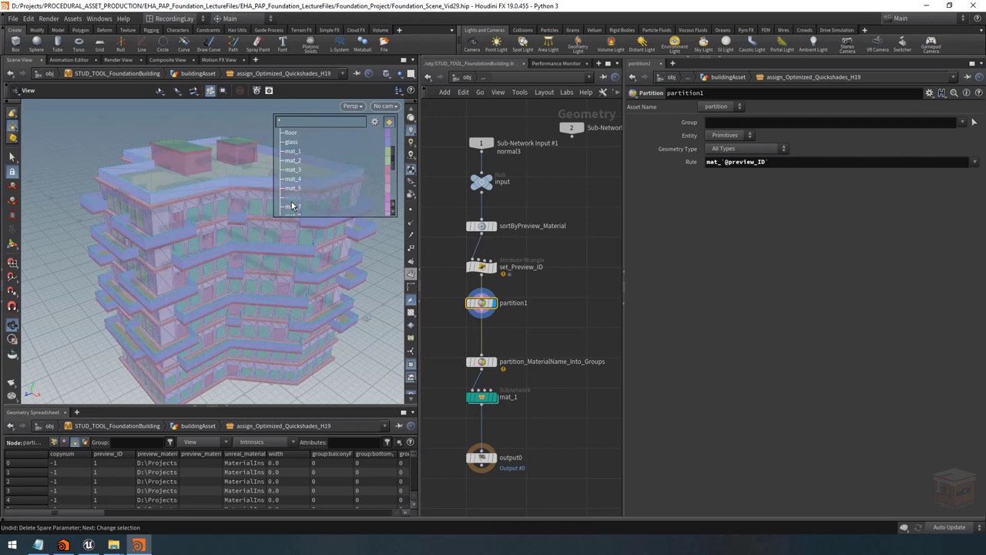
pyautogui.scroll(-1, 293, 204)
pyautogui.scroll(-2, 295, 203)
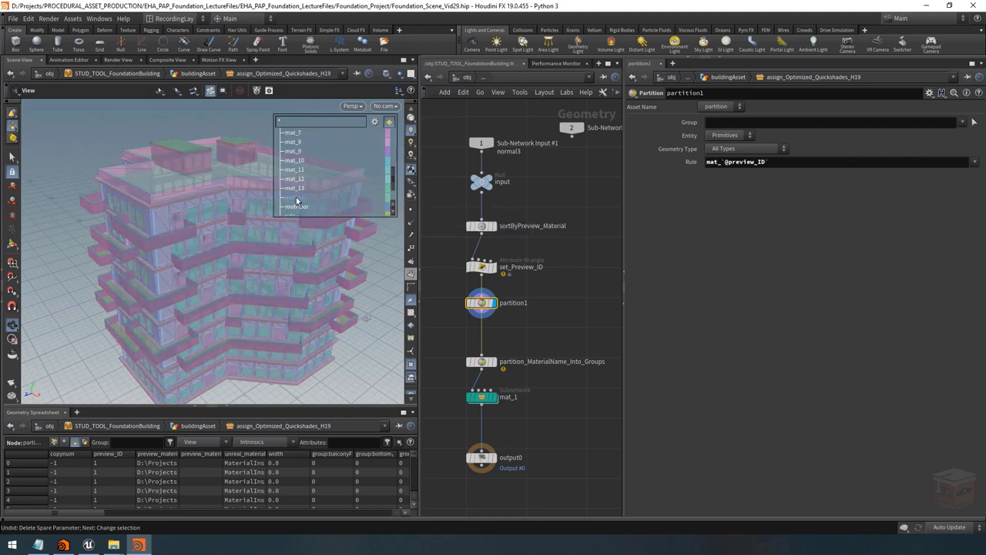
pyautogui.scroll(5, 298, 200)
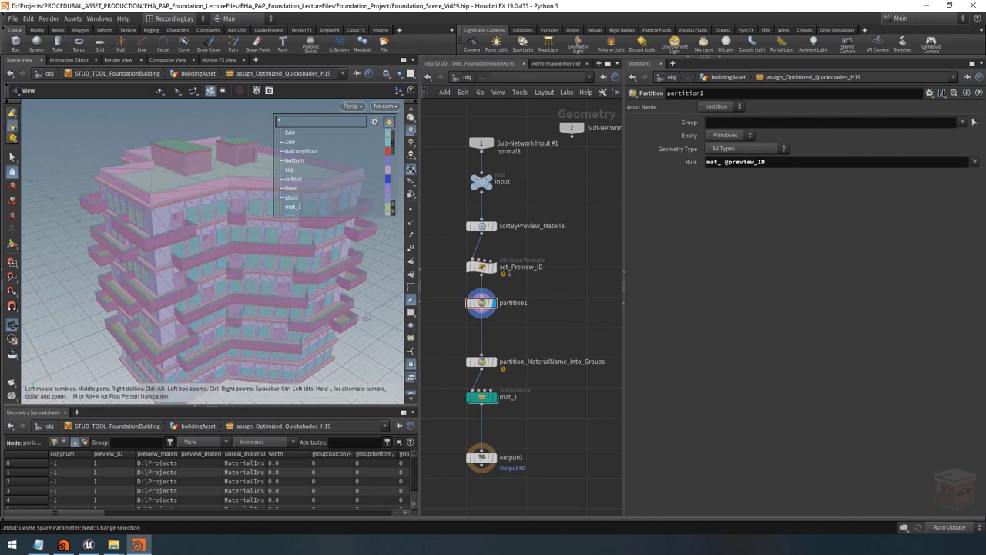
# Step: Rename the new Partition node to partition_material_ID_Into_Groups
pyautogui.doubleClick(514, 303)
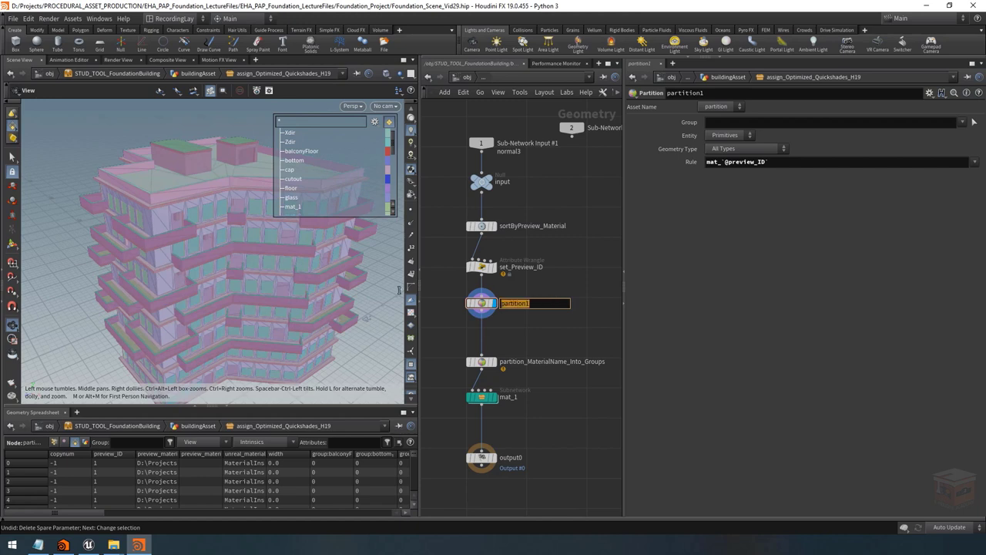
pyautogui.write('partition_material')
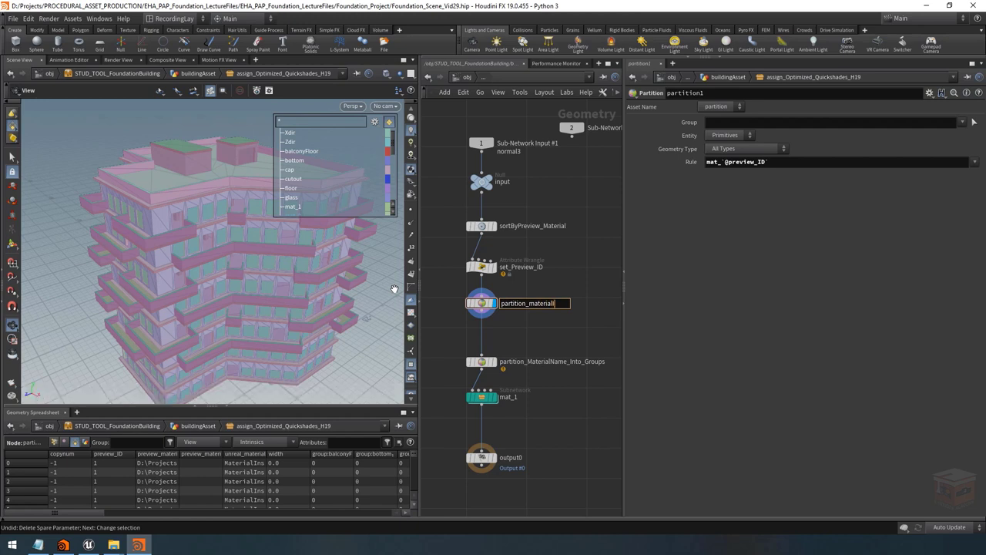
pyautogui.write('_ID_Into_Groups')
pyautogui.press('Return')
pyautogui.hotkey('ctrl', 'z')
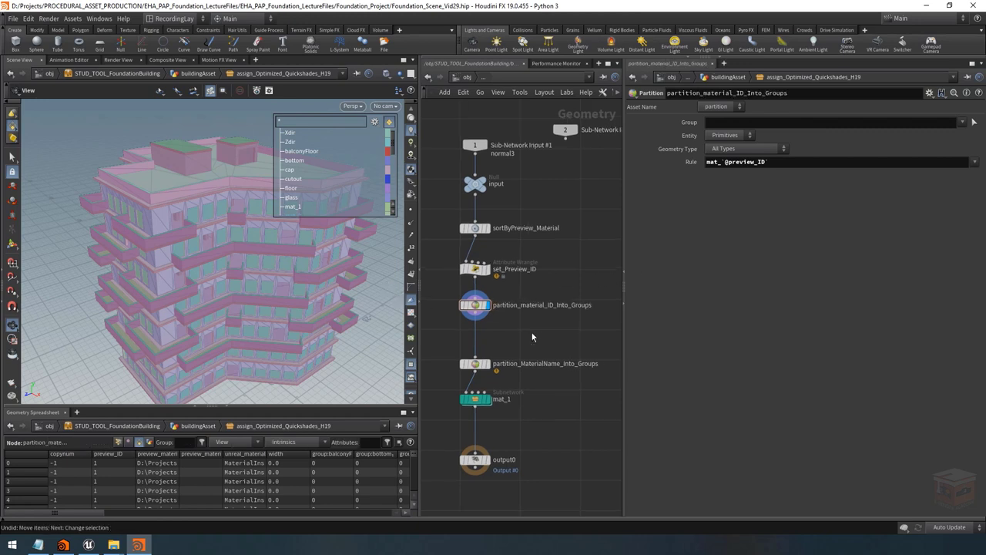
# Step: Delete the partition_MaterialName_Into_Groups node and move partition_material_ID_Into_Groups down into the freed space
pyautogui.moveTo(540, 333); pyautogui.dragTo(457, 382)
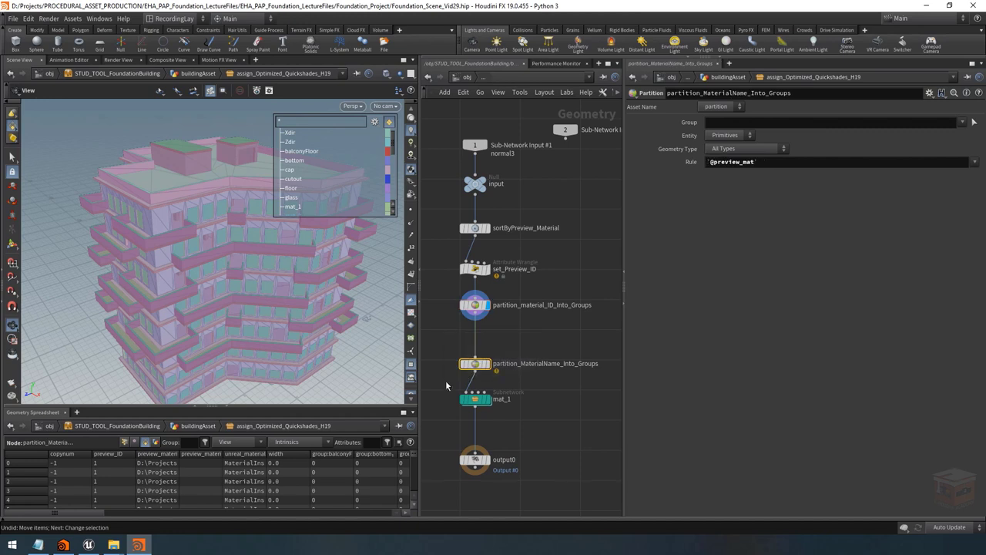
pyautogui.press('Delete')
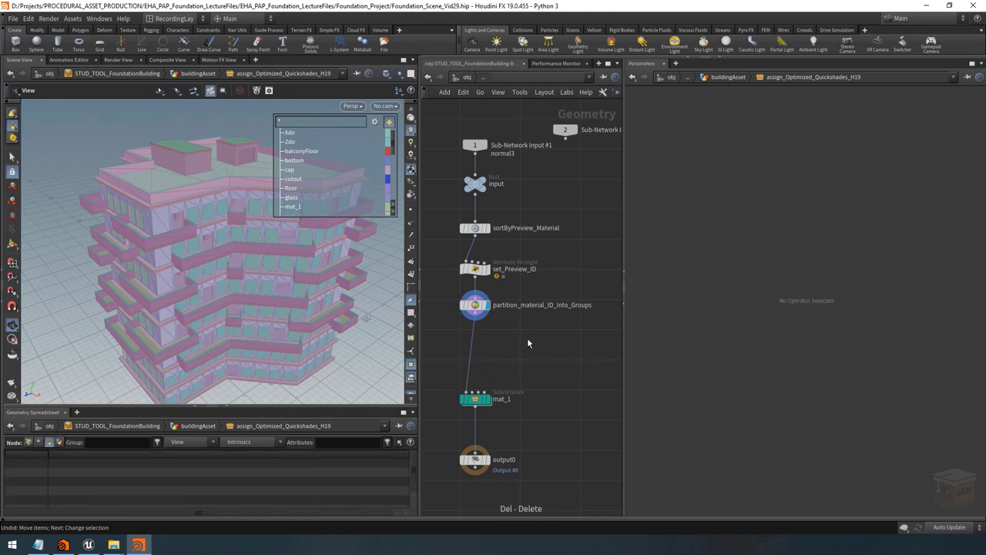
pyautogui.moveTo(536, 340); pyautogui.dragTo(477, 327)
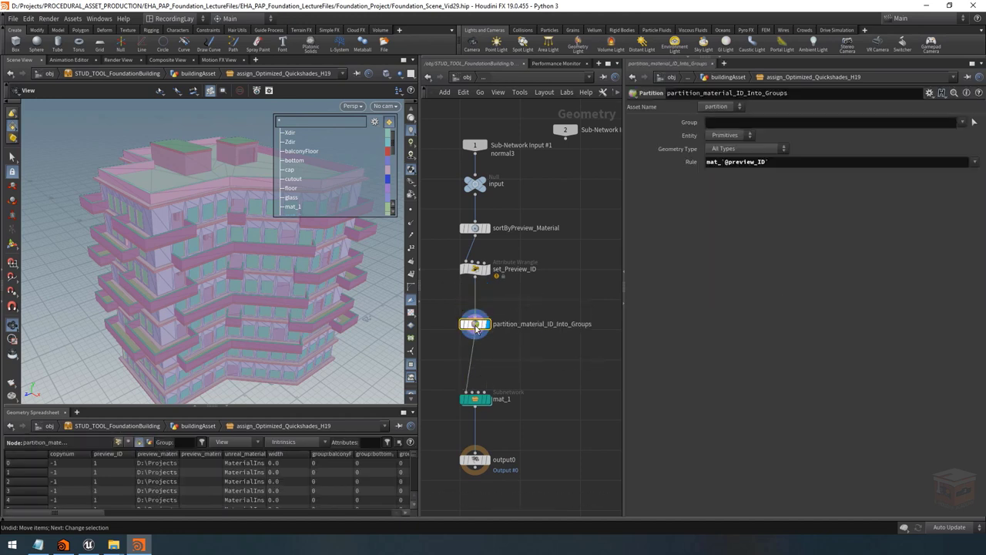
# Step: Take partition_material_ID_Into_Groups out of the main chain as a side branch of set_Preview_ID, and select set_Preview_ID to show its code
pyautogui.moveTo(483, 326)
pyautogui.moveTo(476, 324); pyautogui.dragTo(520, 322)
pyautogui.click(475, 277)
pyautogui.click(483, 273)
pyautogui.click(491, 269)
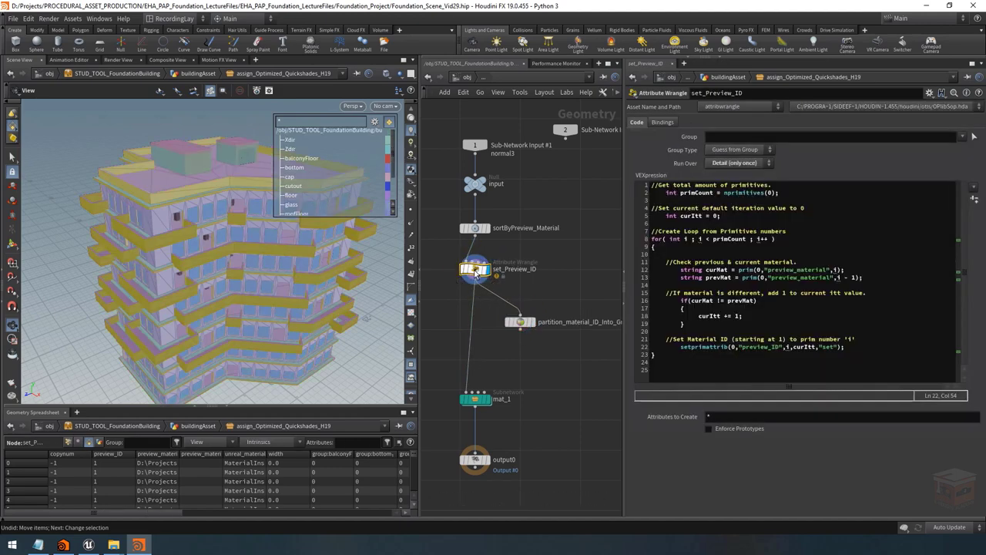
# Step: Add an empty setprimgroup() call on a new line below the setprimattrib call
pyautogui.press('Return')
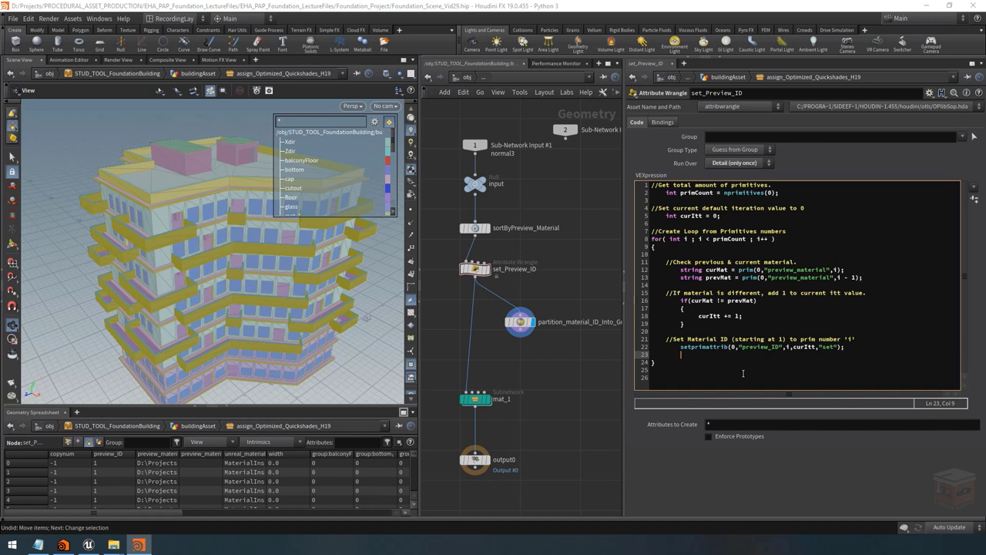
pyautogui.write('setprimgropu')
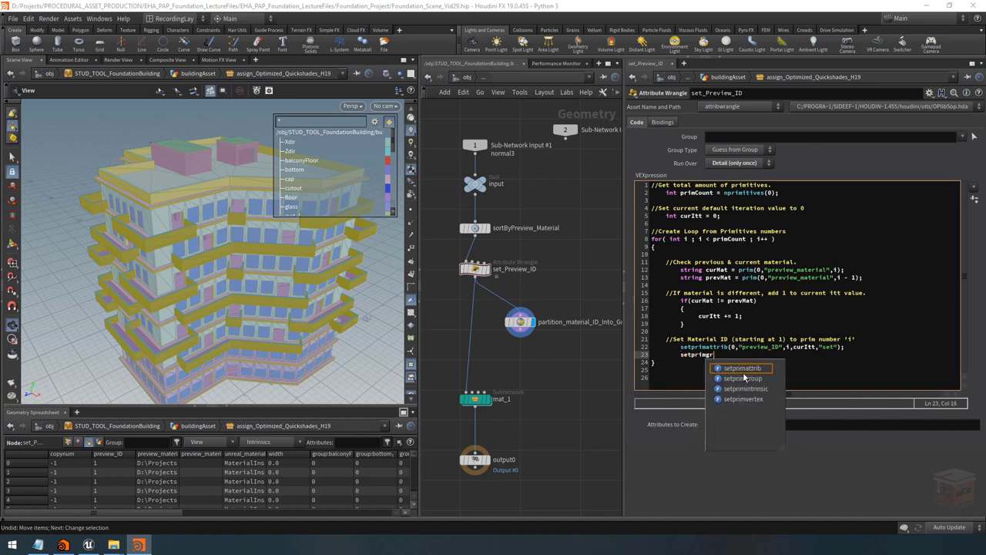
pyautogui.press('BackSpace')
pyautogui.press('BackSpace')
pyautogui.write('up()')
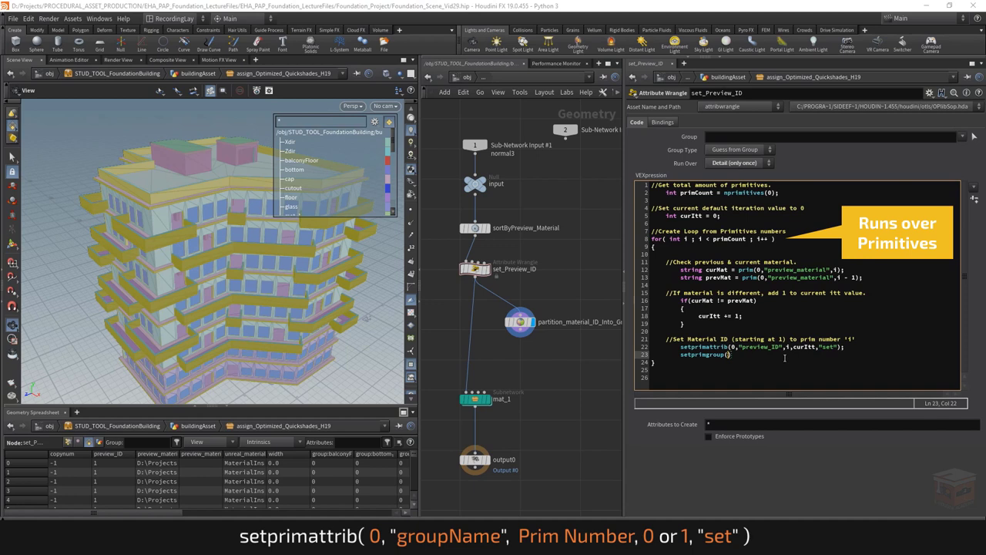
# Step: Review the setprimattrib arguments and look up the built-in help for the setprimgroup function
pyautogui.press('Up')
pyautogui.press('End')
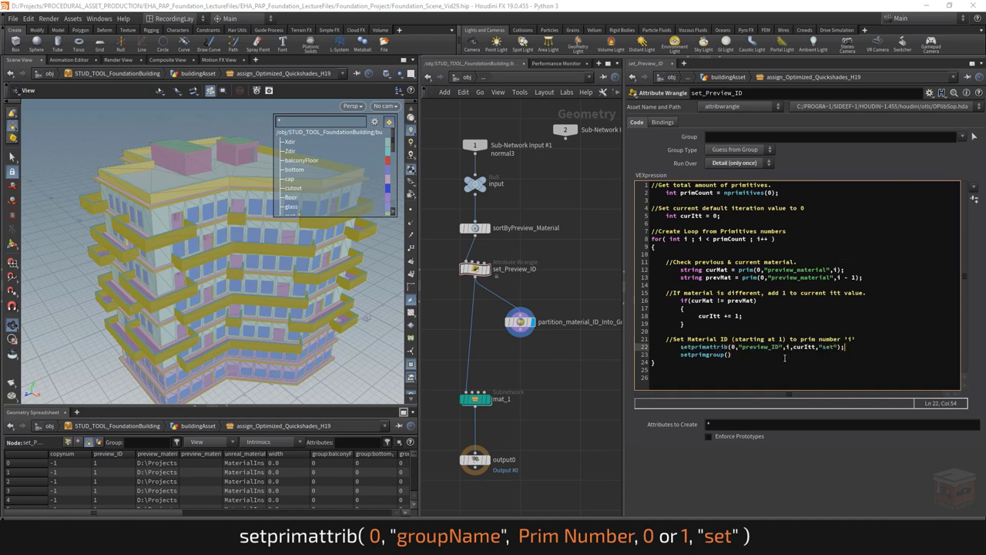
pyautogui.press('Left')
pyautogui.press('Left')
pyautogui.press('Left')
pyautogui.press('Left')
pyautogui.press('Left')
pyautogui.press('Left')
pyautogui.press('Left')
pyautogui.press('Left')
pyautogui.press('Left')
pyautogui.press('Left')
pyautogui.press('Down')
pyautogui.press('Left')
pyautogui.press('F1')
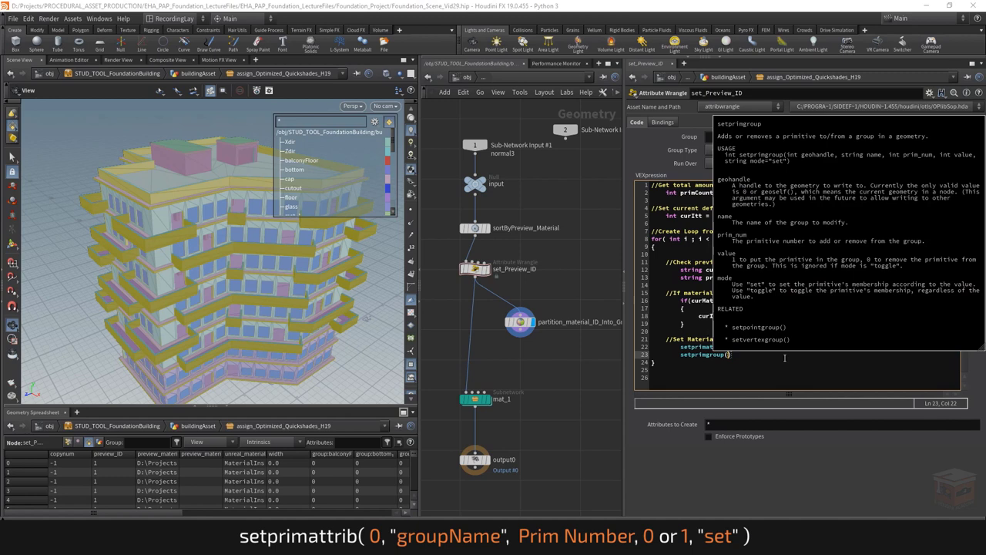
# Step: Complete the call as setprimgroup(0,"mat_",i,1,"set"); and check the group list with set_Preview_ID displayed
pyautogui.write('0,')
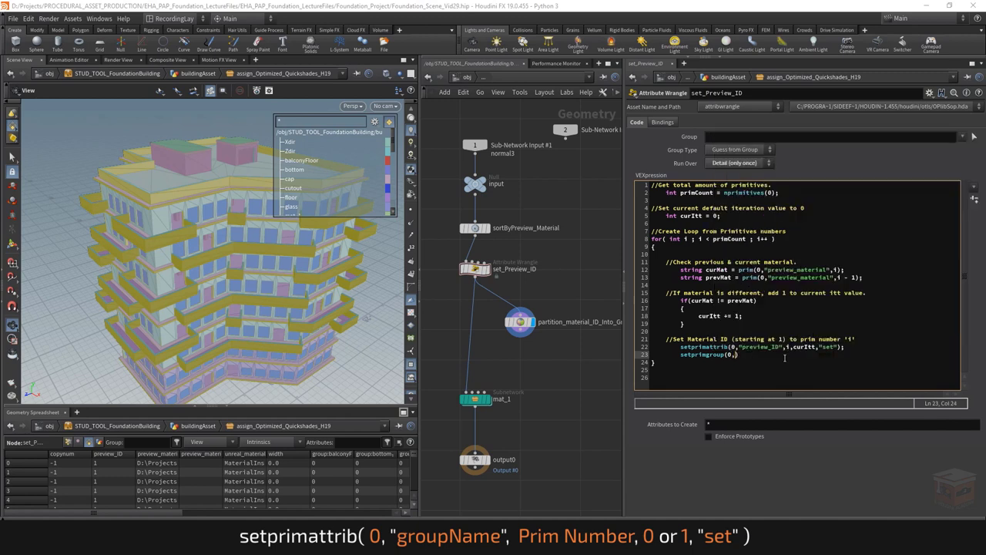
pyautogui.write('"mat_')
pyautogui.write(',i')
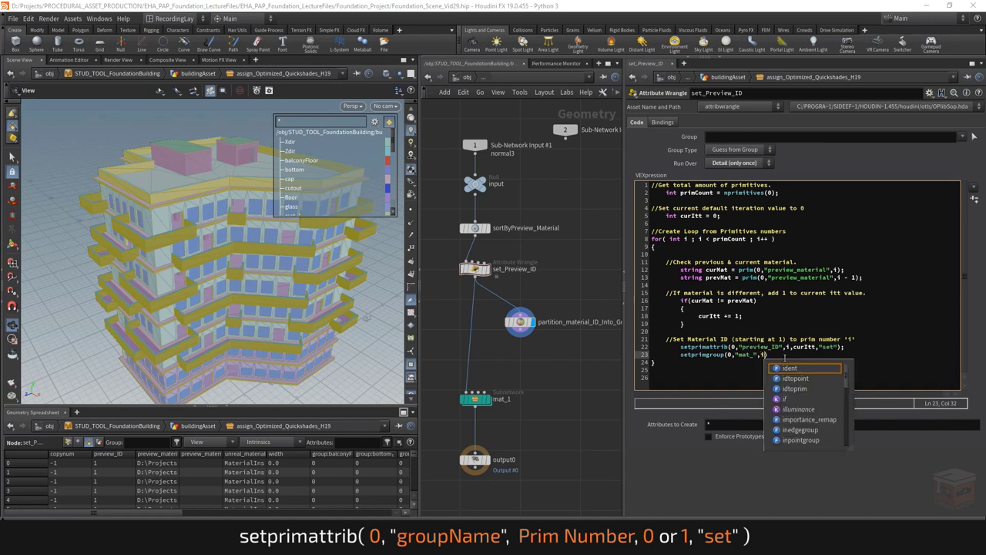
pyautogui.write(',')
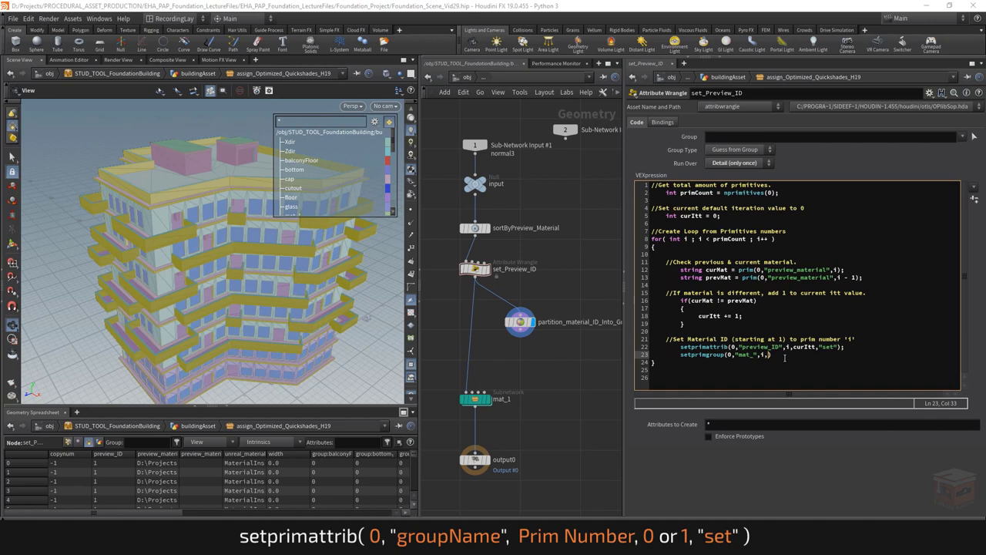
pyautogui.write('1,"set");')
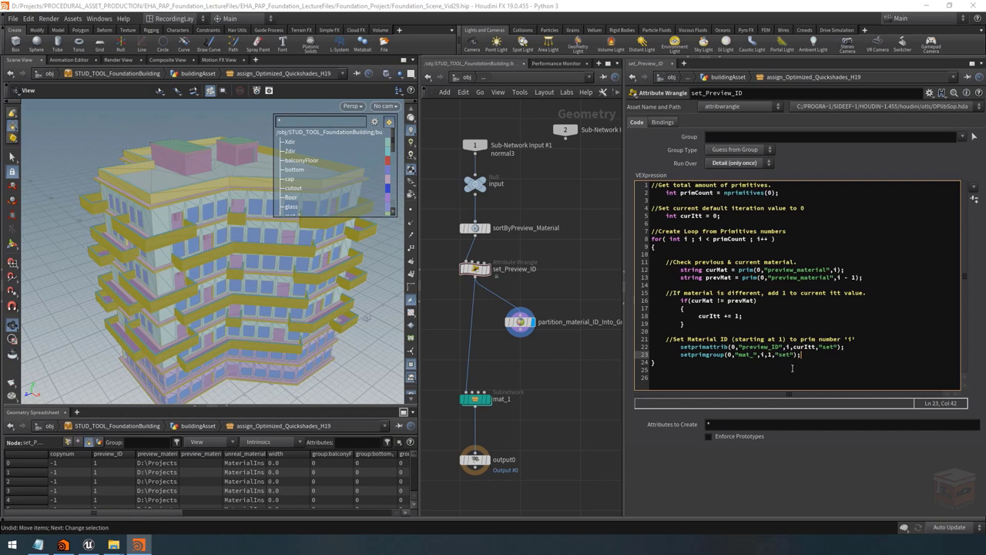
pyautogui.click(543, 362)
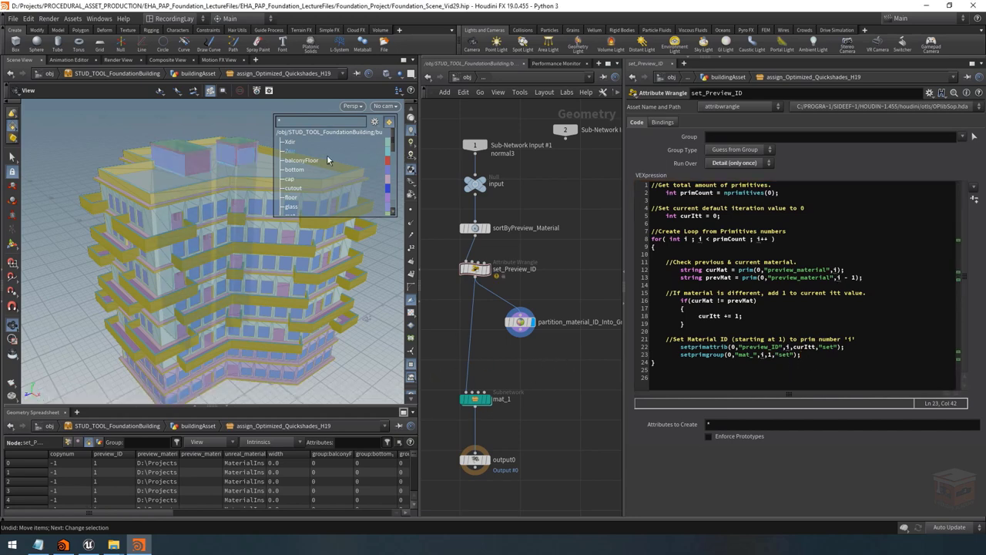
pyautogui.scroll(-2, 326, 155)
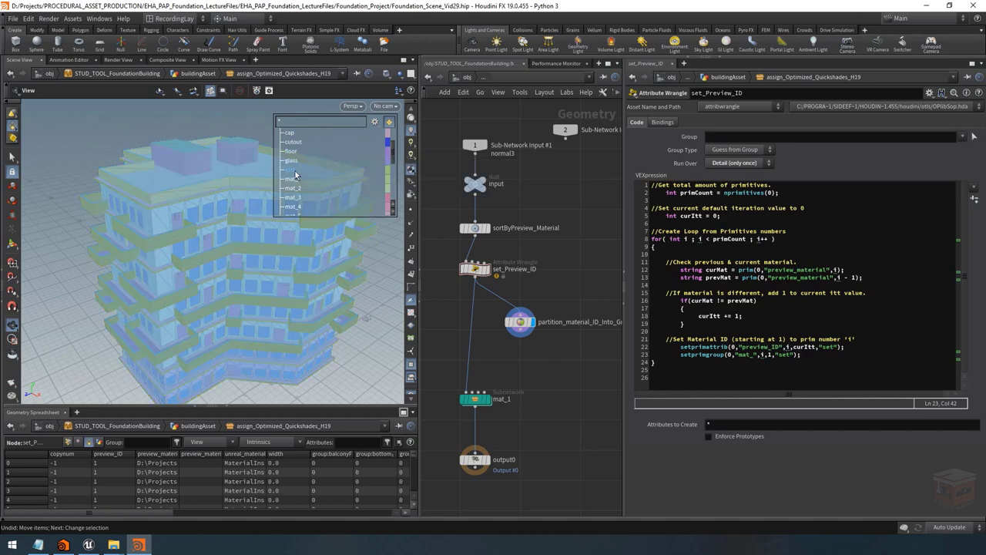
pyautogui.scroll(-2, 305, 159)
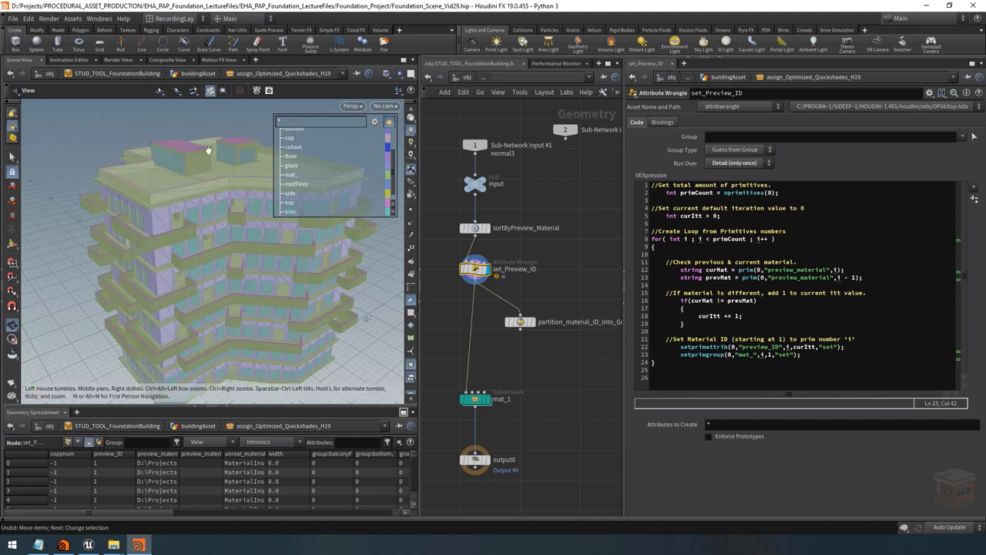
# Step: Replace the "mat_" group name in the setprimgroup call with sprintf("mat_%d",curItt)
pyautogui.doubleClick(740, 355)
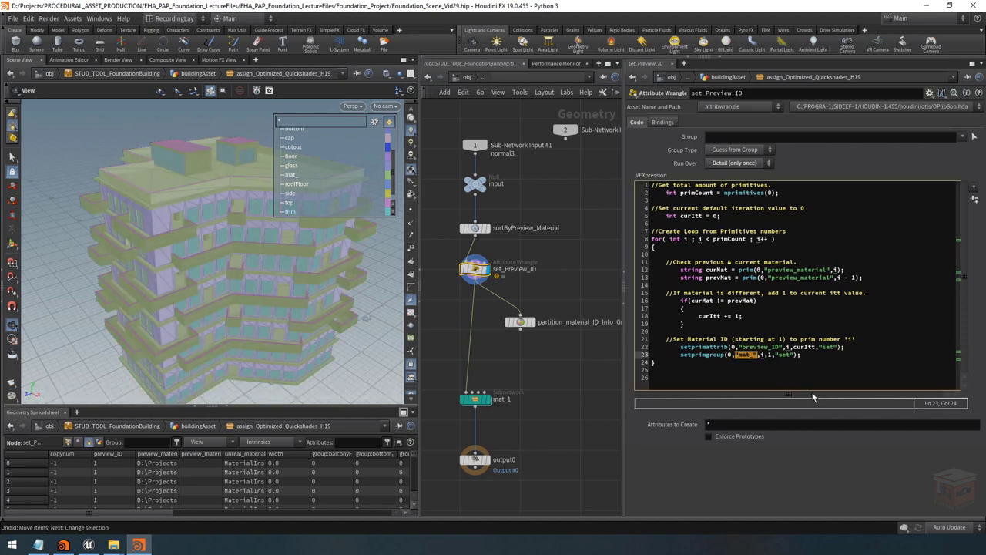
pyautogui.press('BackSpace')
pyautogui.write('sprintf(')
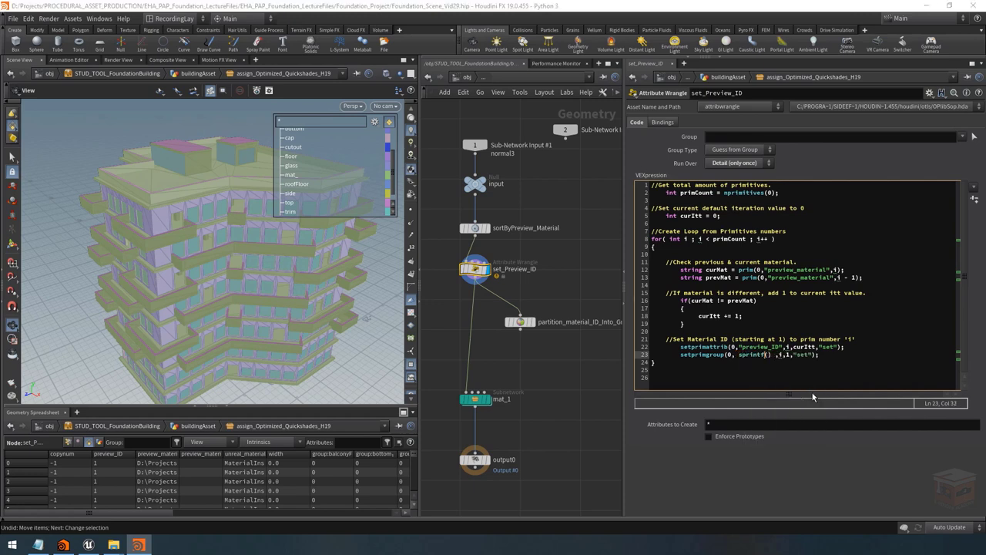
pyautogui.press('Left')
pyautogui.write('"mat_%d')
pyautogui.write(',curItt')
pyautogui.press('Right')
pyautogui.press('Right')
pyautogui.press('Right')
pyautogui.press('Right')
pyautogui.press('Right')
pyautogui.hotkey('shift', 'Right')
pyautogui.press('End')
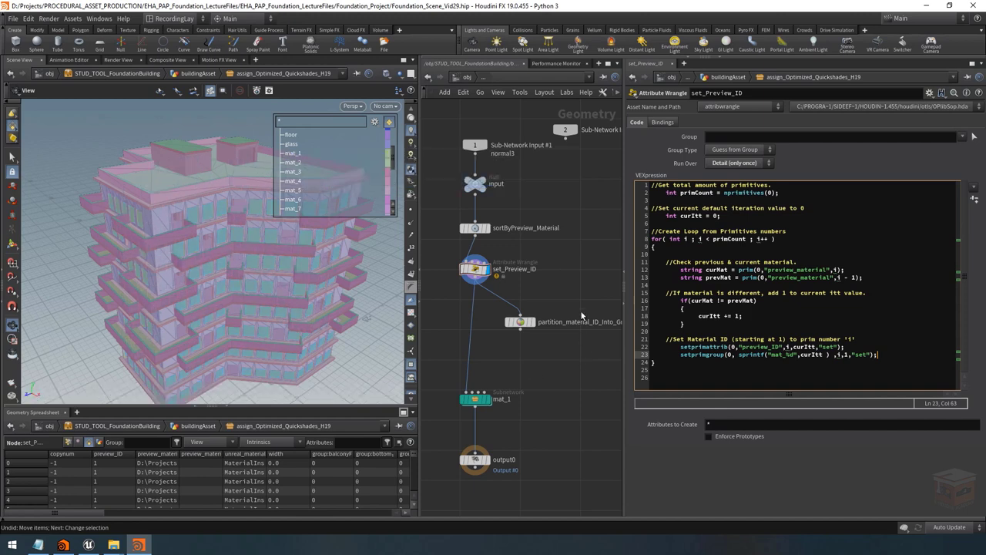
# Step: Compare the viewport display of partition_material_ID_Into_Groups with that of set_Preview_ID, leaving set_Preview_ID displayed
pyautogui.moveTo(581, 297); pyautogui.dragTo(508, 350)
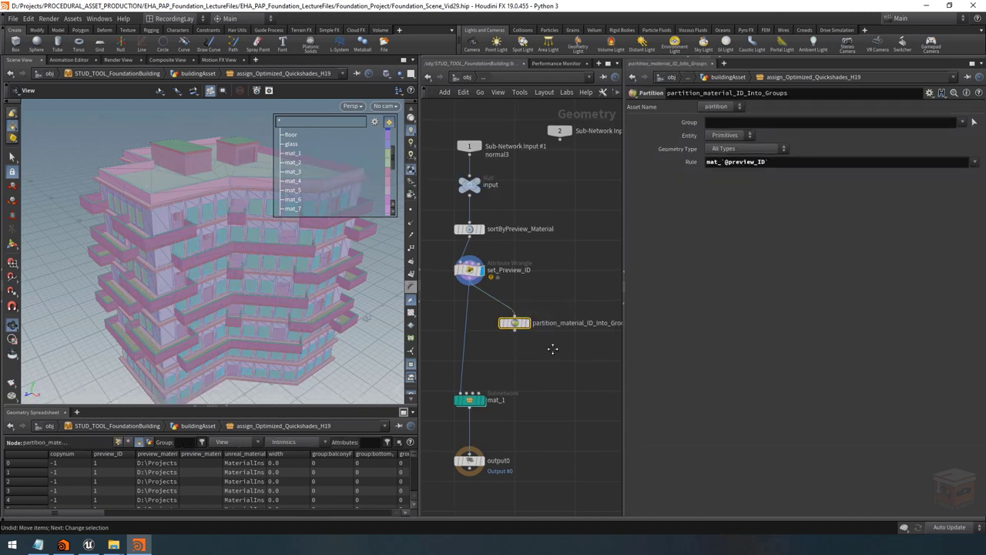
pyautogui.click(496, 323)
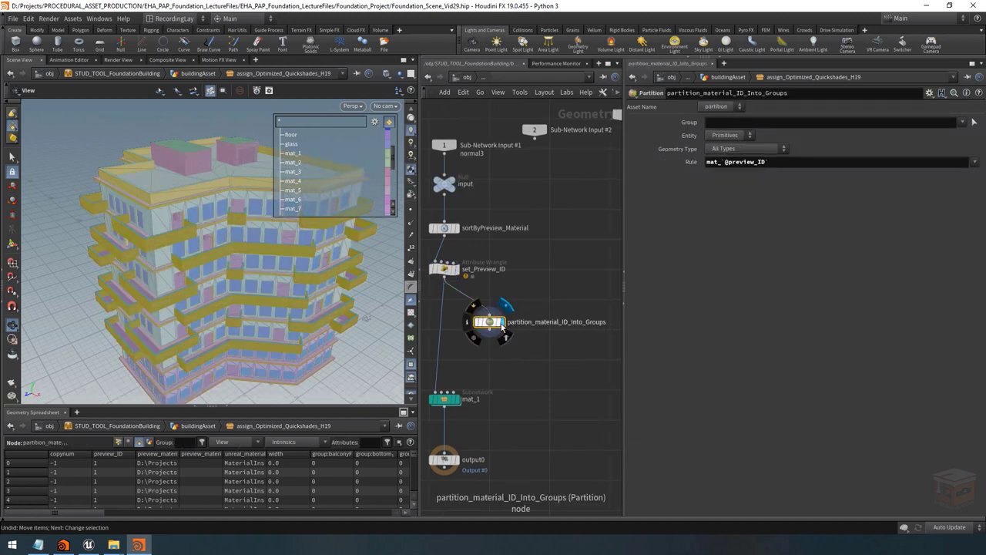
pyautogui.click(439, 268)
pyautogui.moveTo(466, 350); pyautogui.dragTo(511, 353, button='middle')
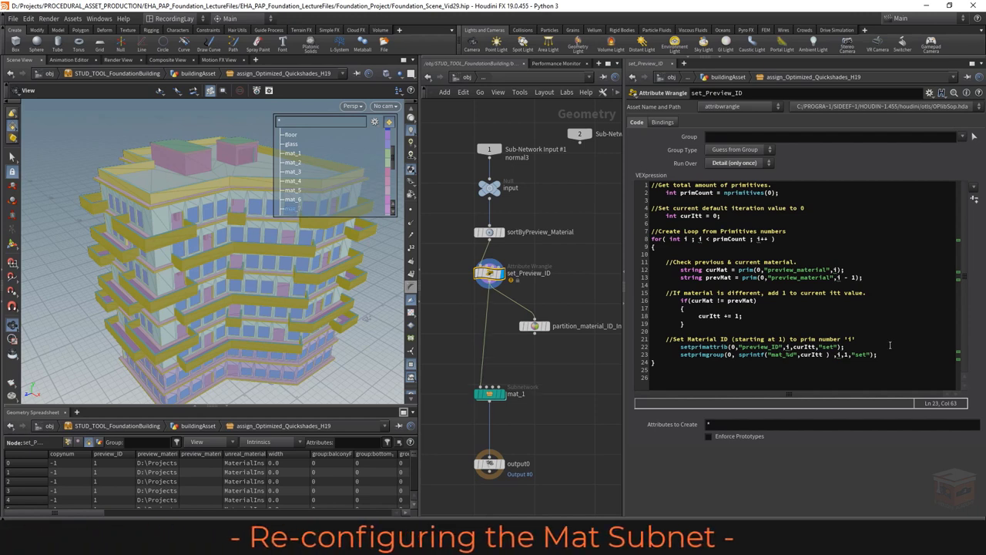
pyautogui.moveTo(569, 391); pyautogui.dragTo(557, 350, button='middle')
# Step: Delete the Pre-Fix Texture Folder and File Extension spare parameters from the mat_1 subnetwork
pyautogui.click(479, 352)
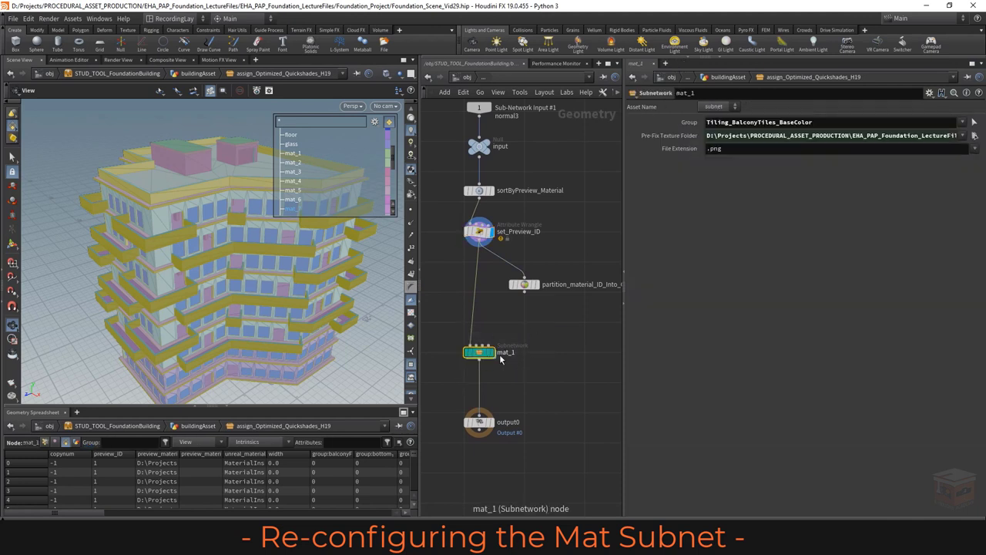
pyautogui.rightClick(672, 140)
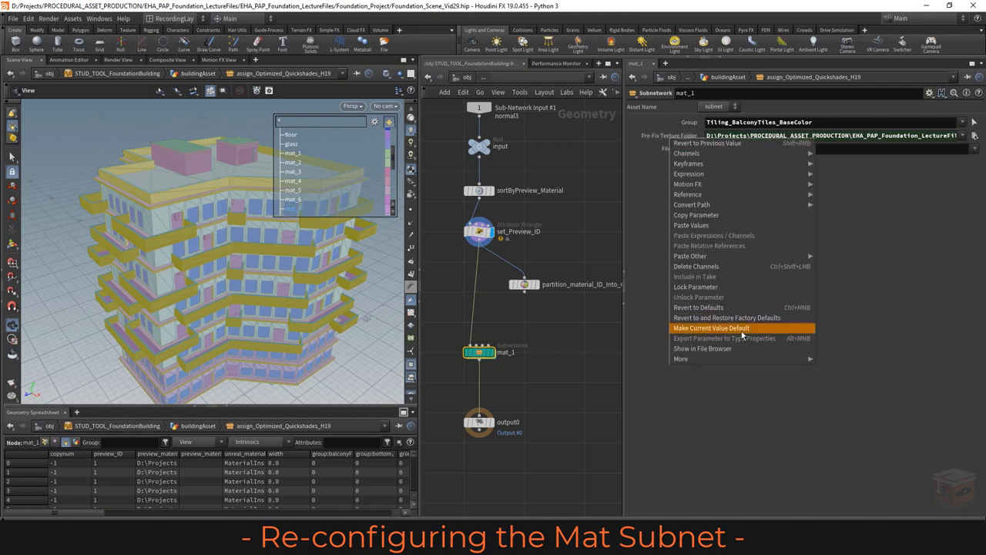
pyautogui.moveTo(745, 360)
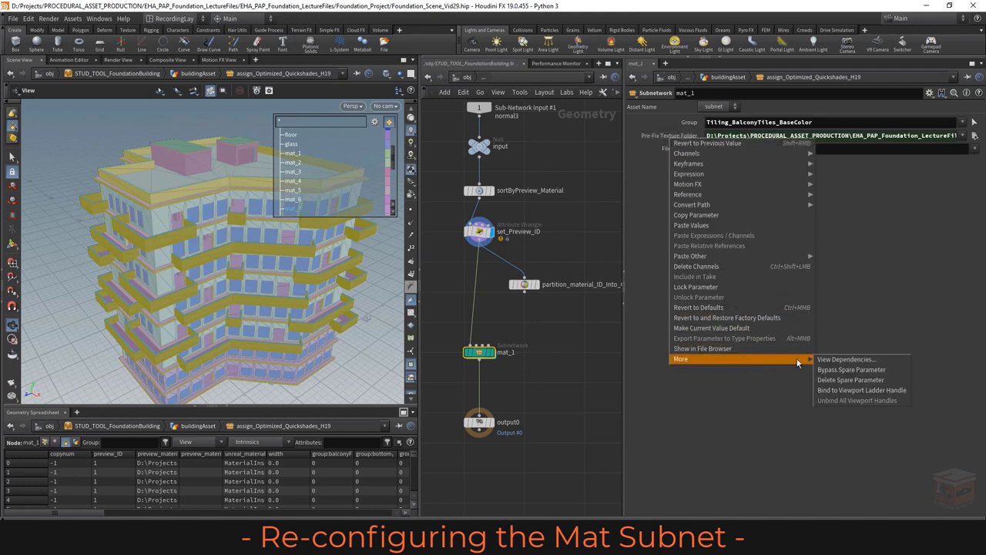
pyautogui.click(873, 380)
pyautogui.moveTo(889, 342); pyautogui.dragTo(747, 283)
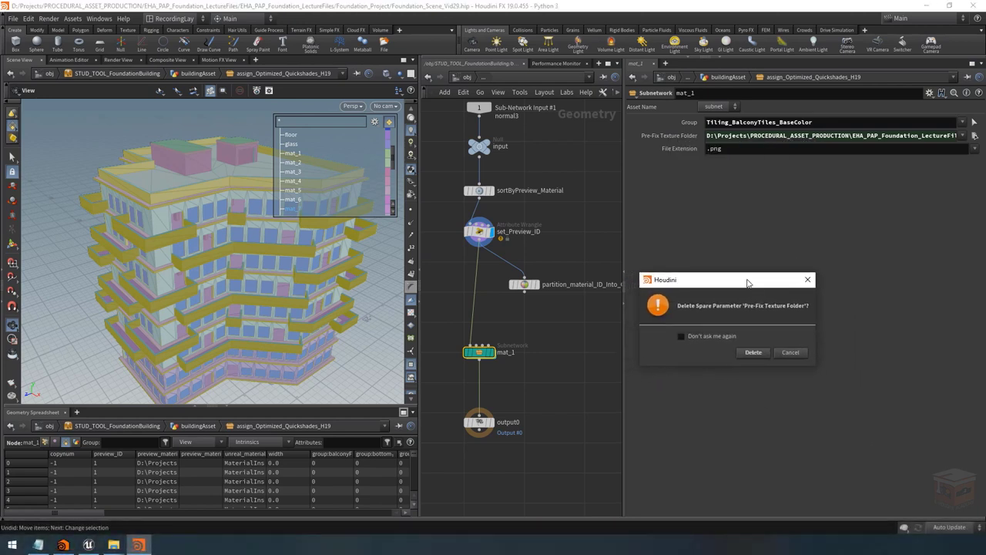
pyautogui.click(758, 356)
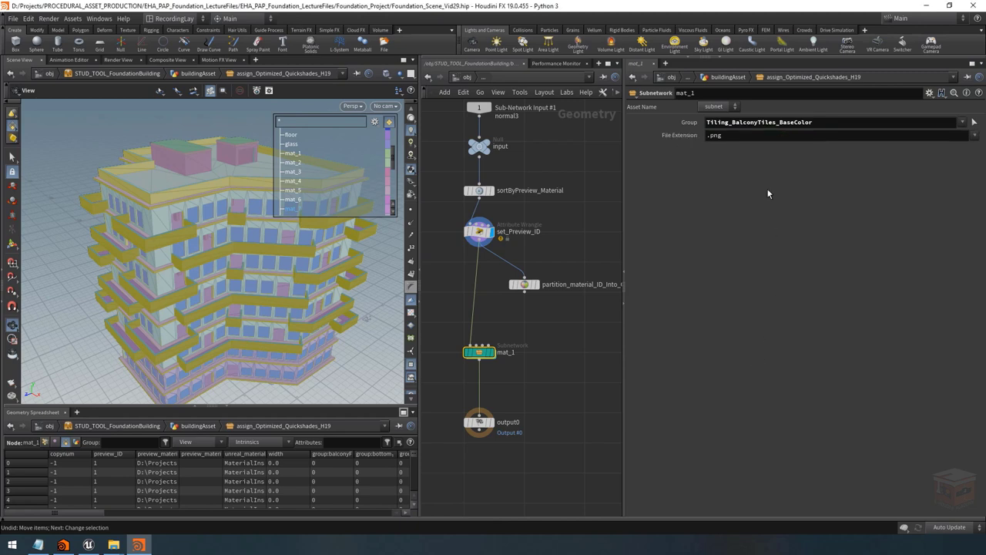
pyautogui.rightClick(675, 136)
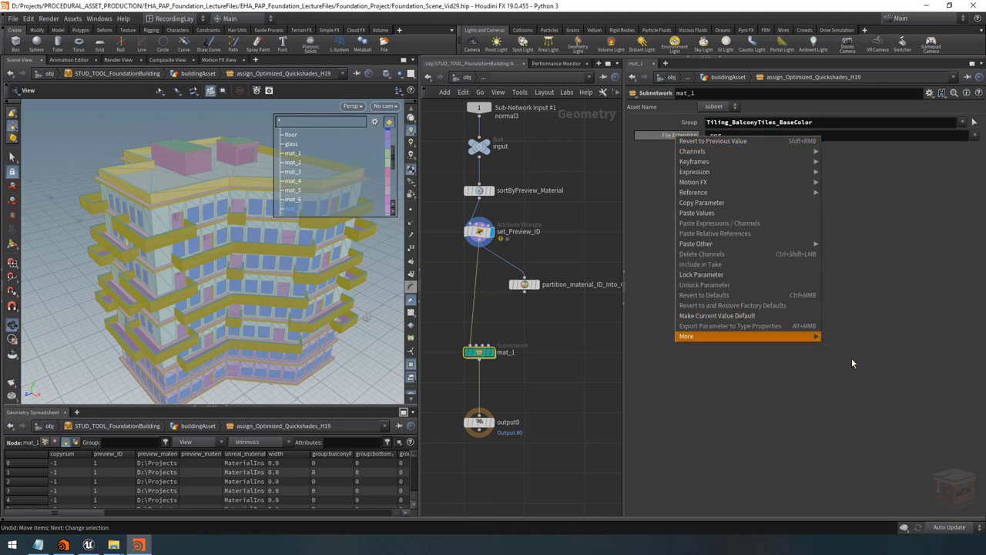
pyautogui.click(873, 380)
pyautogui.click(867, 393)
pyautogui.press('l')
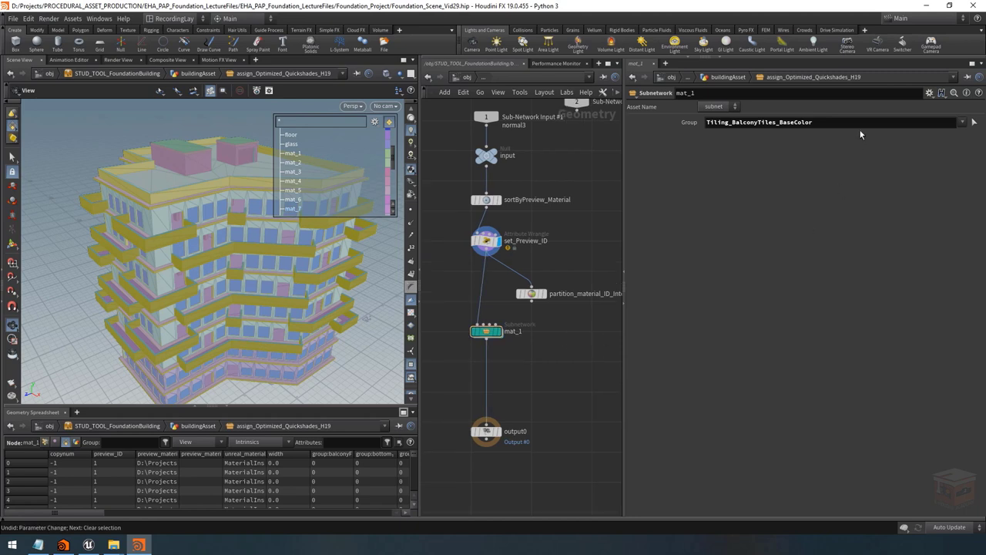
# Step: Set the Group parameter of the mat_1 subnetwork to mat_1
pyautogui.doubleClick(816, 122)
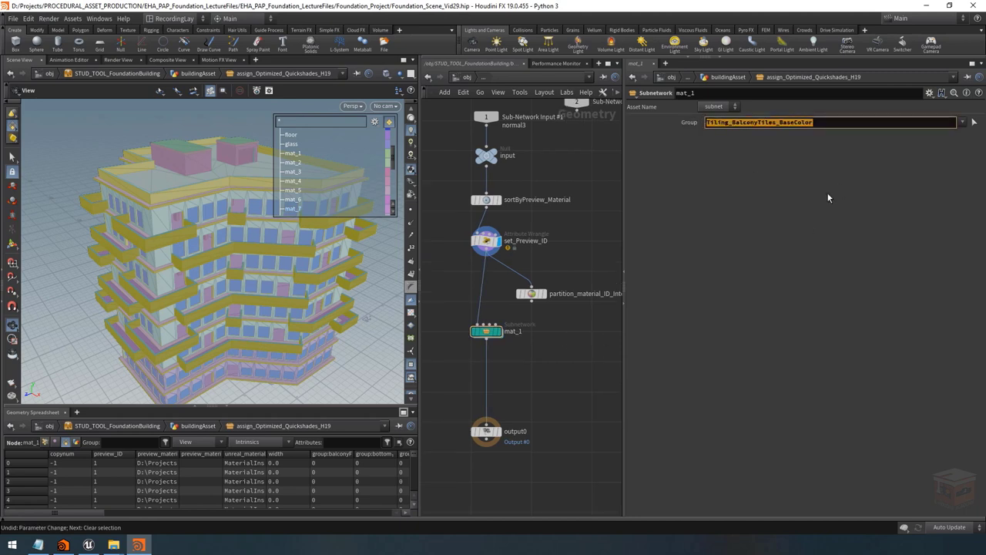
pyautogui.press('BackSpace')
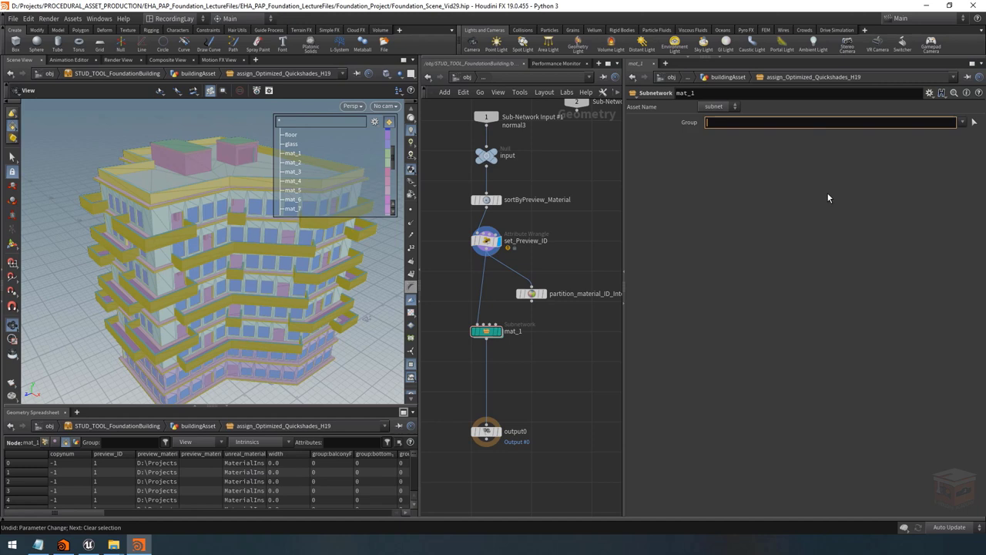
pyautogui.write('mat_1')
pyautogui.press('Return')
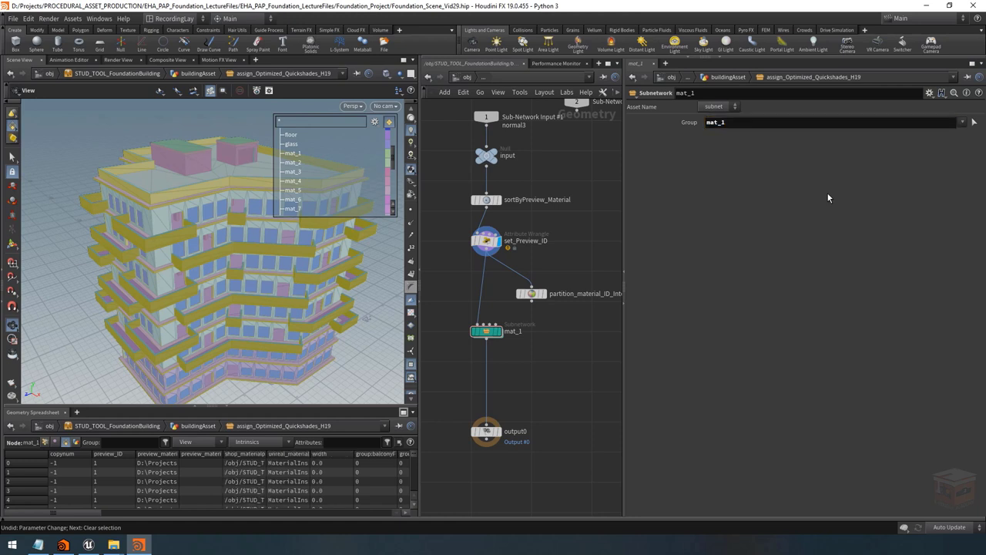
# Step: Display mat_1, duplicate it as a second branch of set_Preview_ID, and display the copy
pyautogui.click(499, 333)
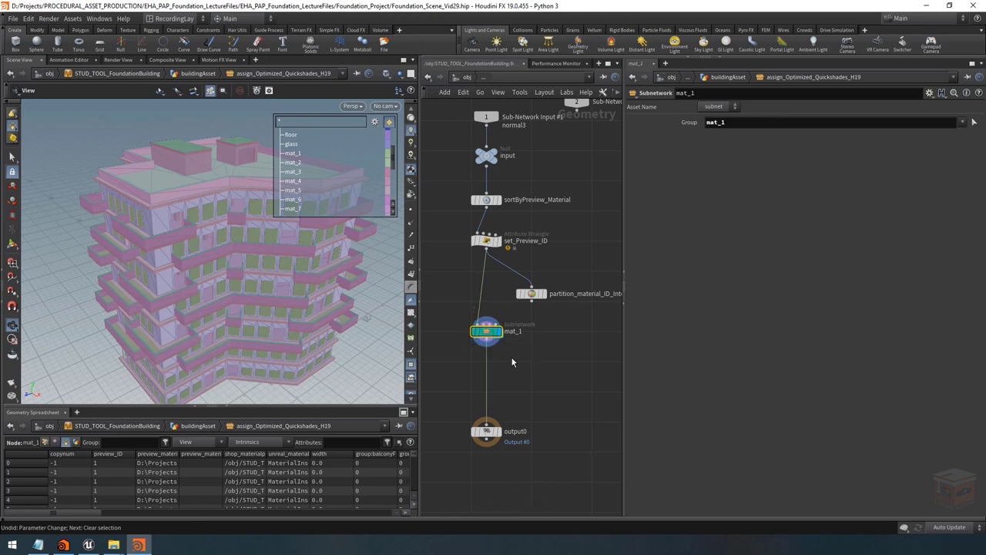
pyautogui.hotkey('ctrl', 'c')
pyautogui.hotkey('ctrl', 'v')
pyautogui.moveTo(542, 398); pyautogui.dragTo(534, 360)
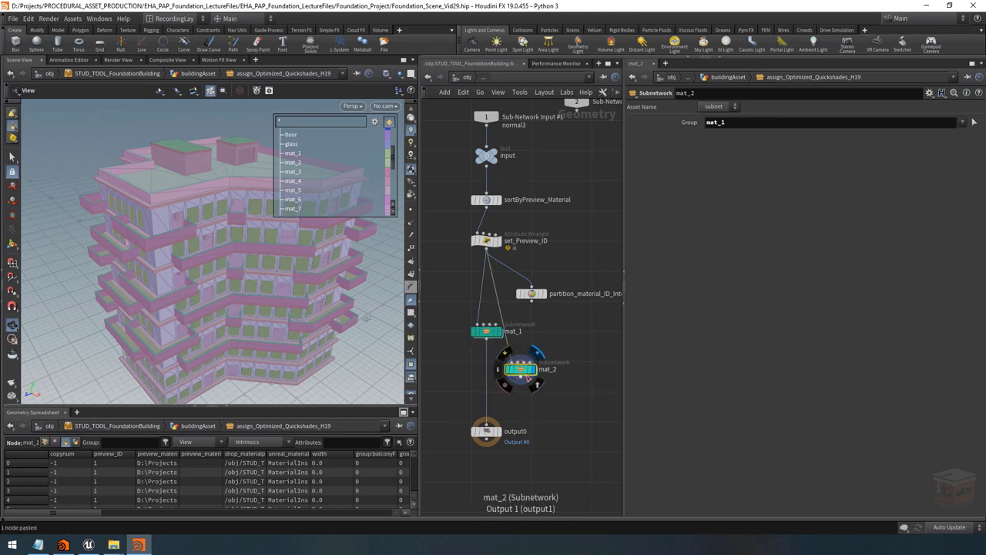
pyautogui.click(530, 371)
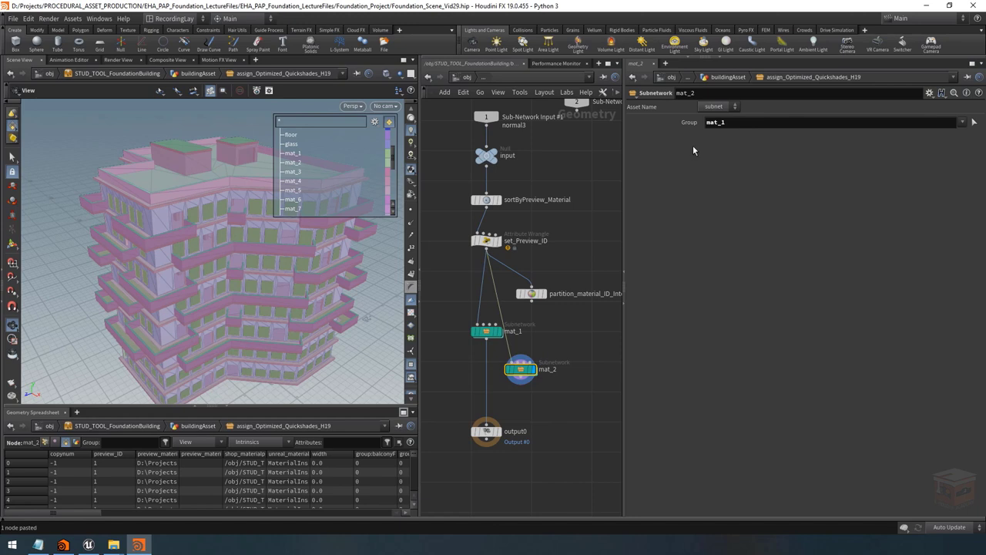
# Step: Set the copied subnetwork's Group to mat_2 and look through the available primitive groups
pyautogui.click(737, 123)
pyautogui.press('BackSpace')
pyautogui.write('2')
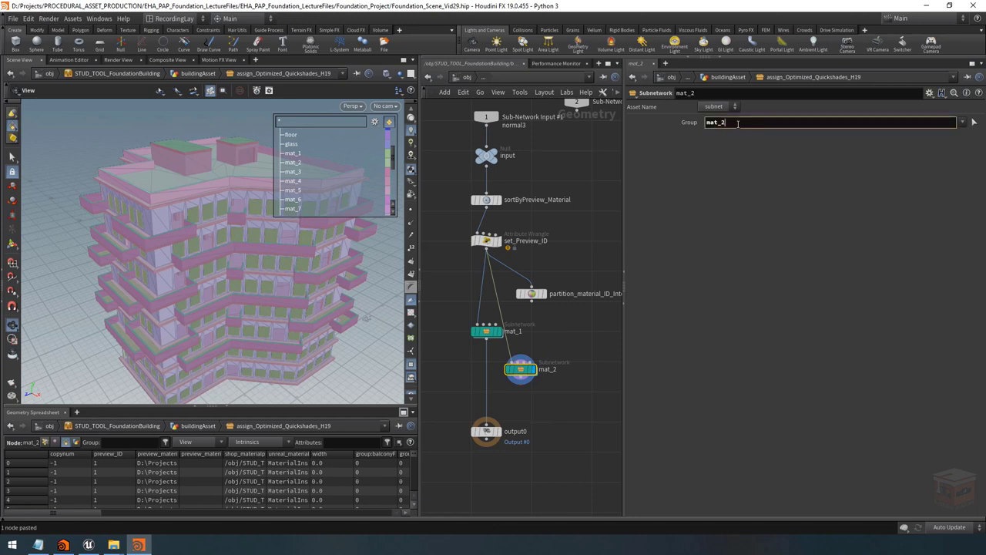
pyautogui.press('Return')
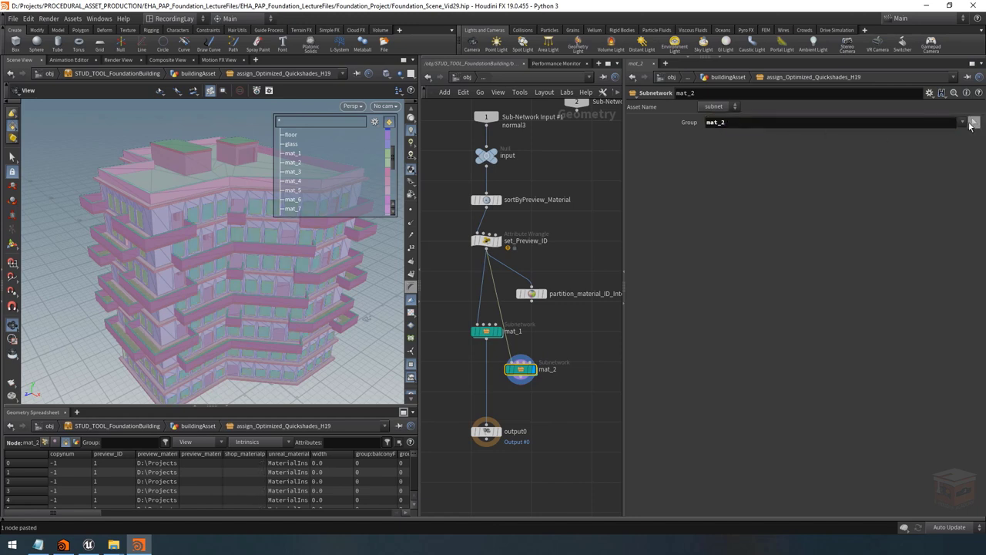
pyautogui.click(961, 121)
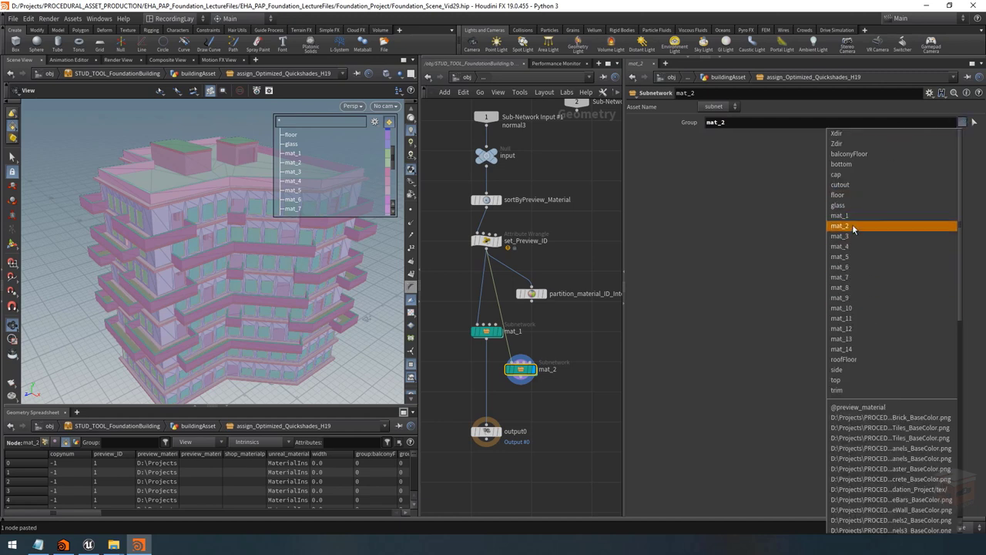
pyautogui.click(644, 151)
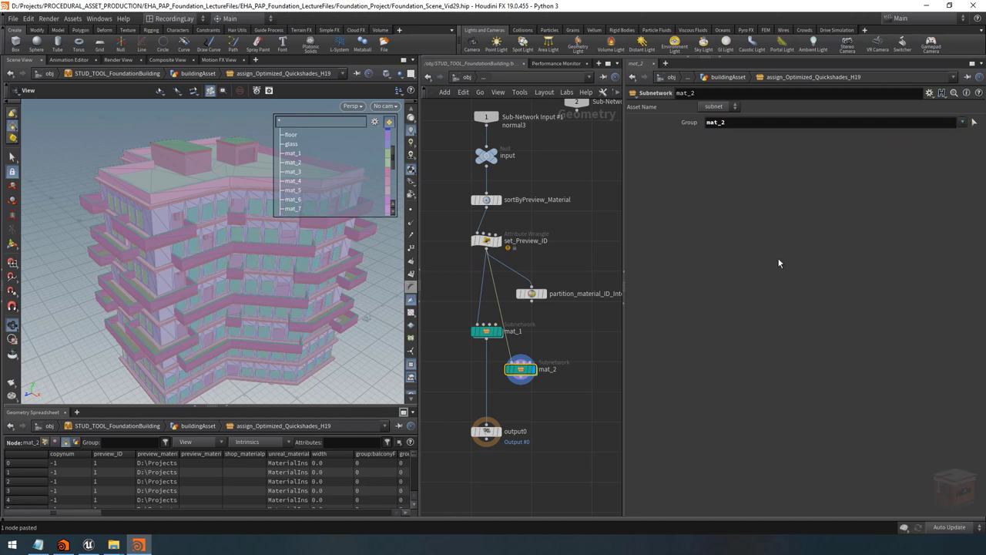
# Step: Delete the mat_2 subnetwork and select mat_1 to show its Group parameter
pyautogui.press('Delete')
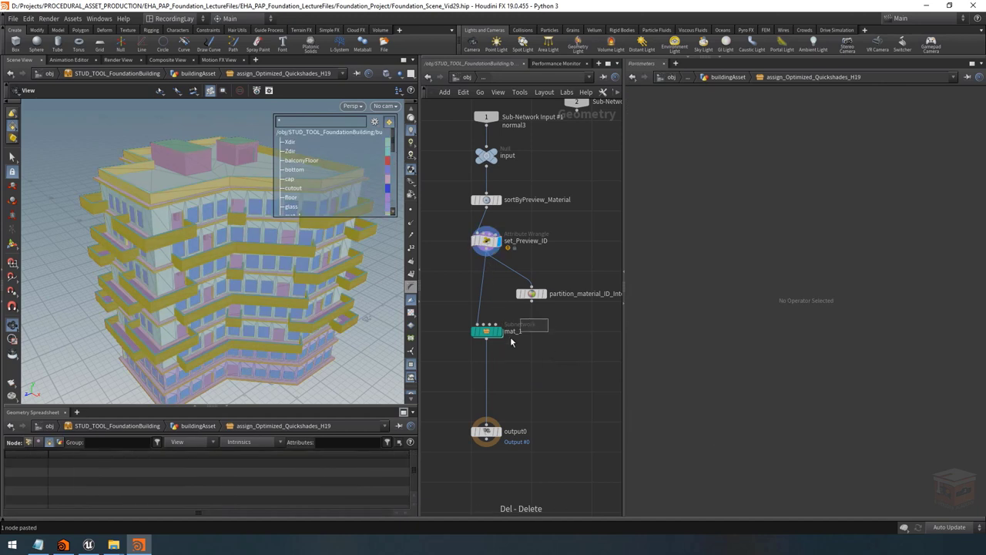
pyautogui.click(510, 337)
pyautogui.click(761, 124)
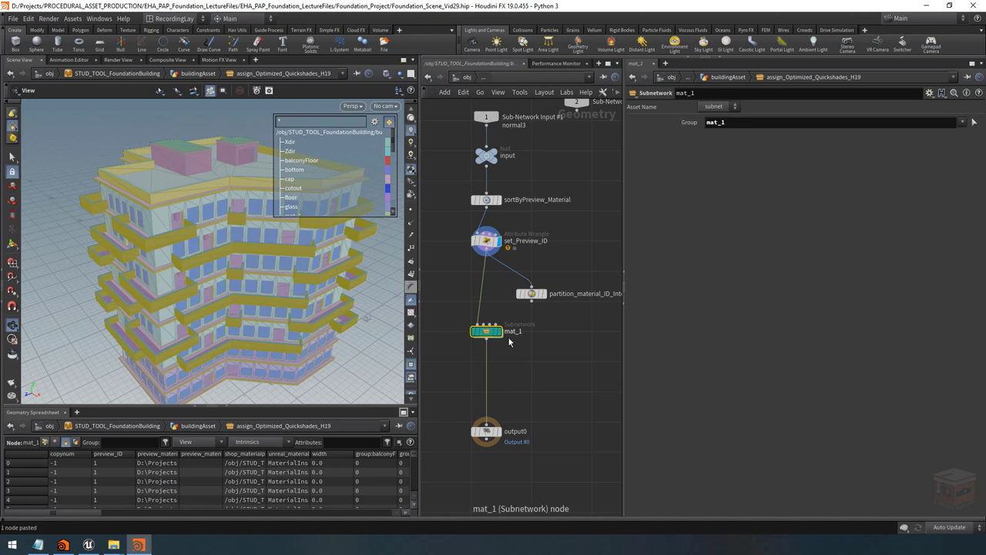
# Step: Make two test copies of mat_1 beside the main chain, then delete both copies
pyautogui.keyDown('alt'); pyautogui.moveTo(510, 335); pyautogui.dragTo(553, 397); pyautogui.keyUp('alt')
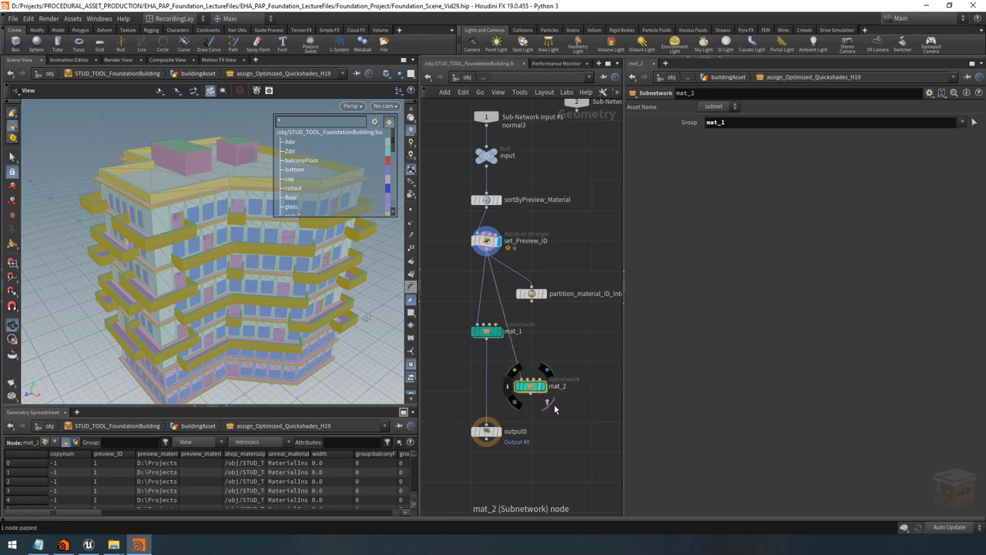
pyautogui.hotkey('ctrl', 'v')
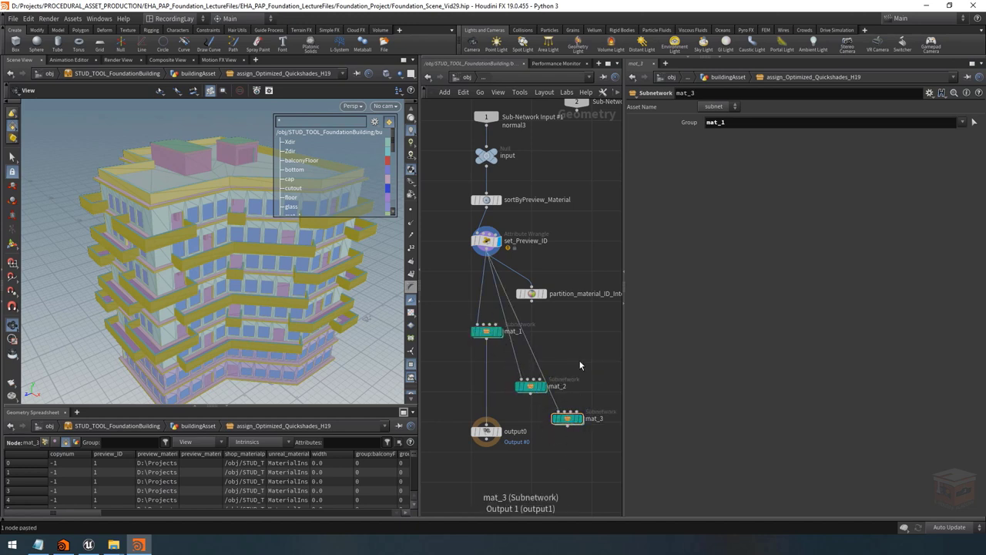
pyautogui.moveTo(591, 358); pyautogui.dragTo(516, 442)
pyautogui.press('Delete')
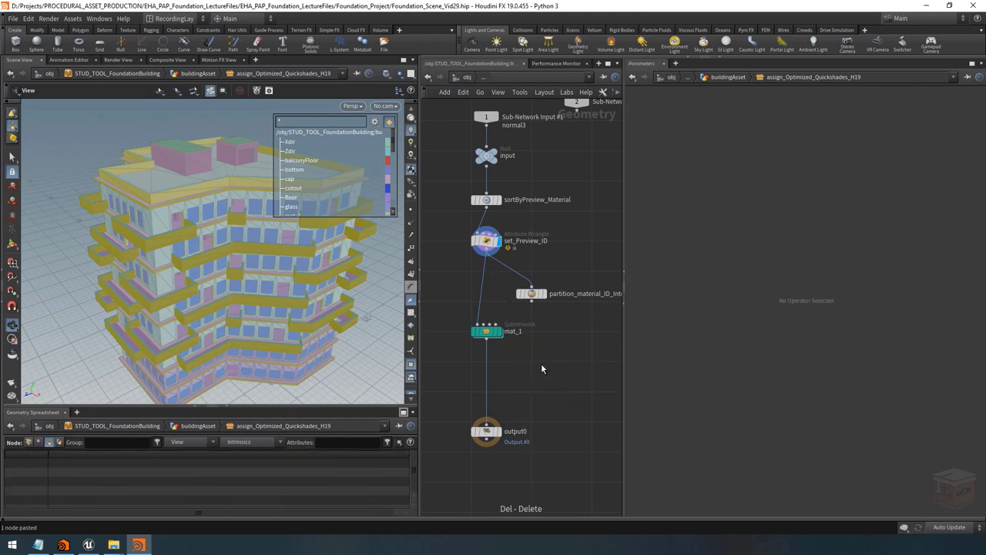
# Step: Set the Group parameter of the mat_1 subnetwork to the expression `opname(".")` and show its evaluated value
pyautogui.moveTo(540, 369); pyautogui.dragTo(441, 311)
pyautogui.moveTo(732, 121); pyautogui.dragTo(656, 123)
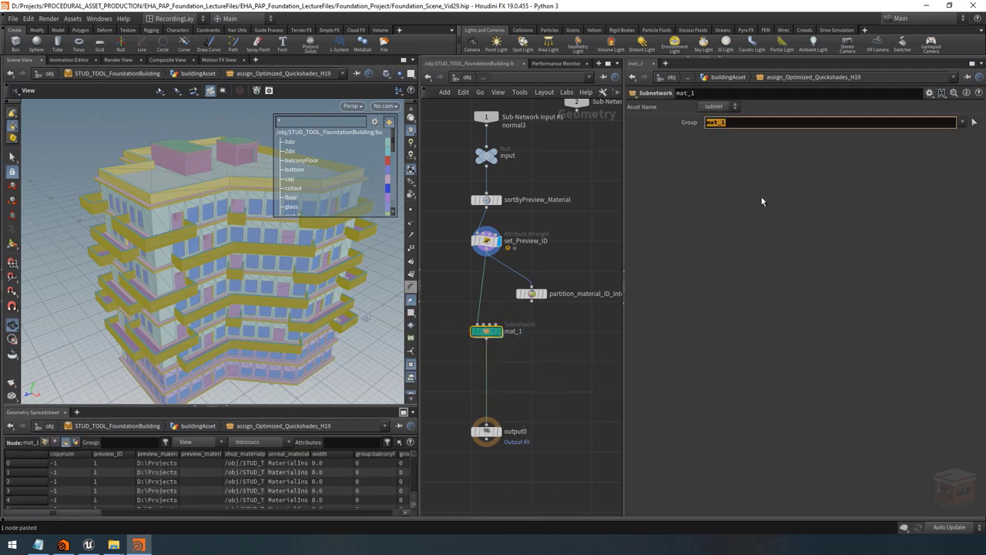
pyautogui.write('`')
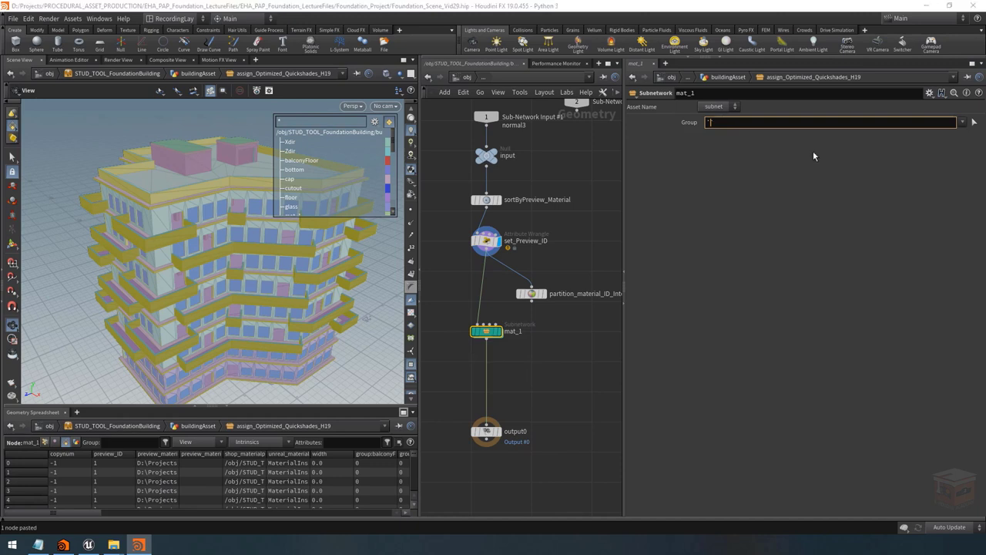
pyautogui.write('opname')
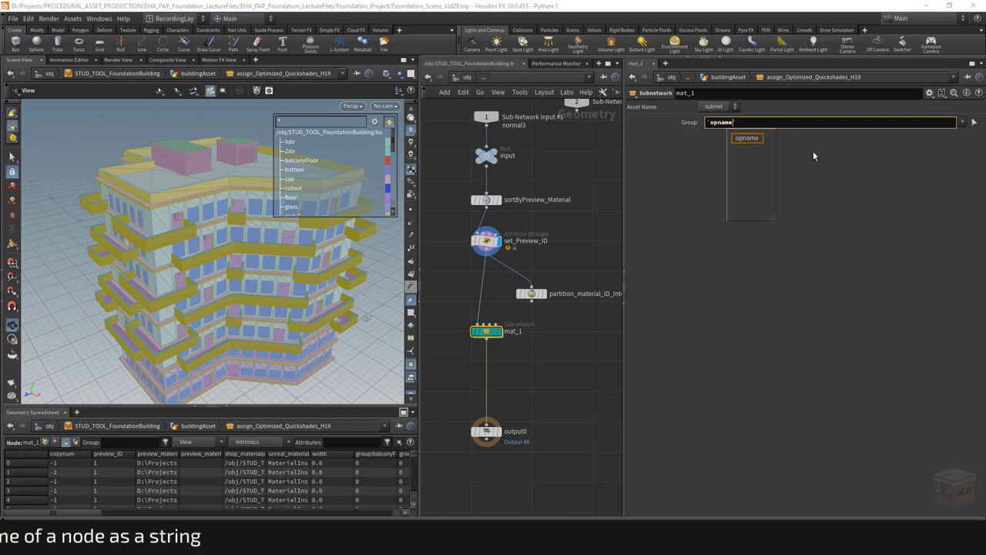
pyautogui.write('()')
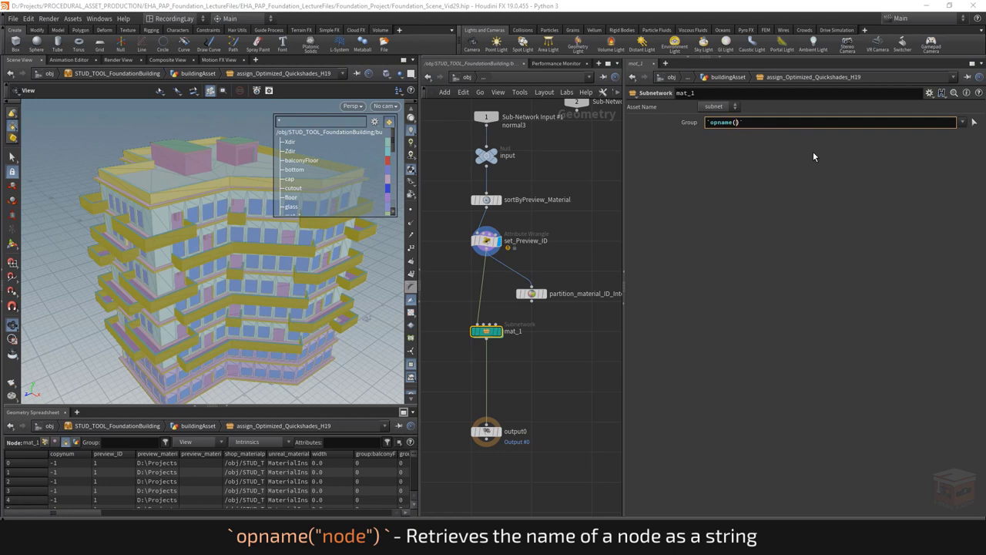
pyautogui.write('""')
pyautogui.write('.')
pyautogui.write('.')
pyautogui.press('BackSpace')
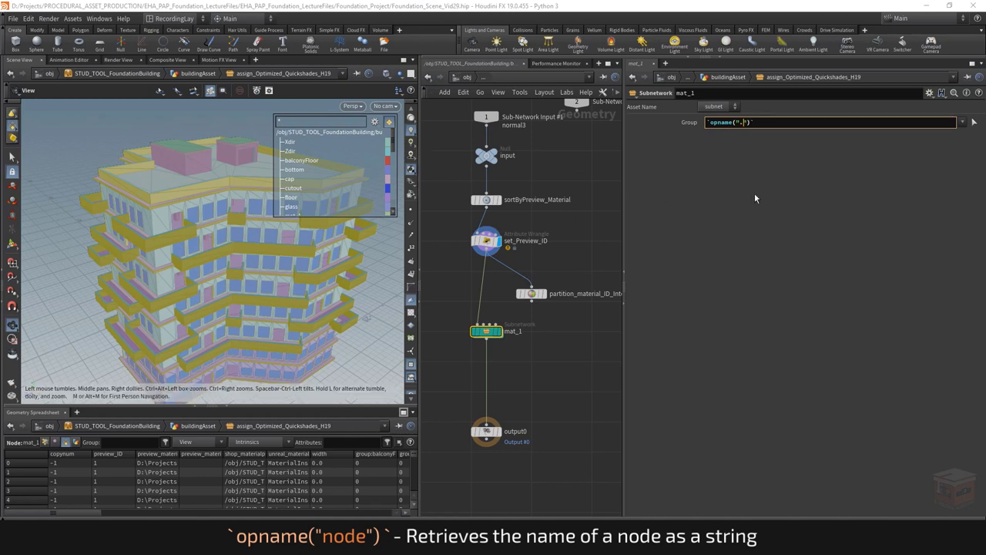
pyautogui.write('./')
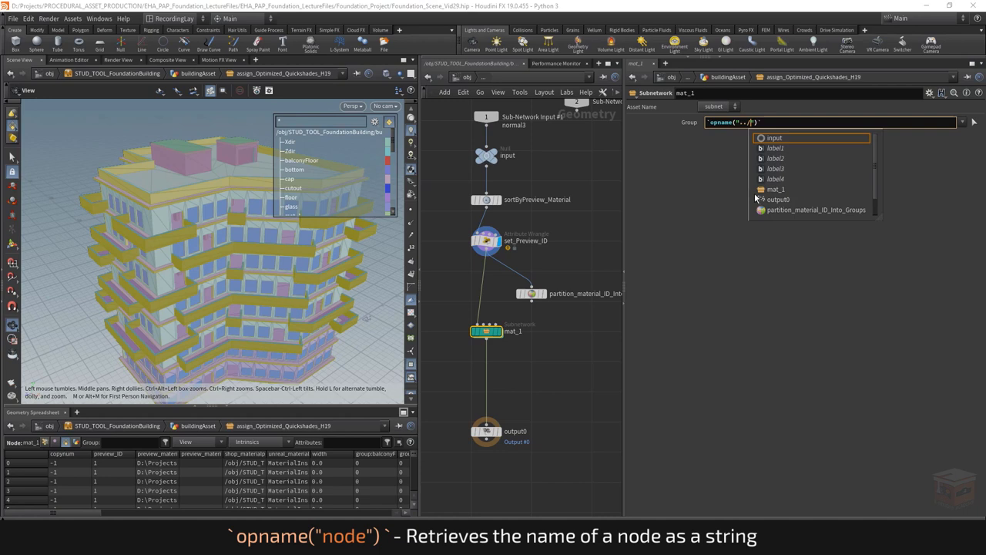
pyautogui.press('BackSpace')
pyautogui.press('BackSpace')
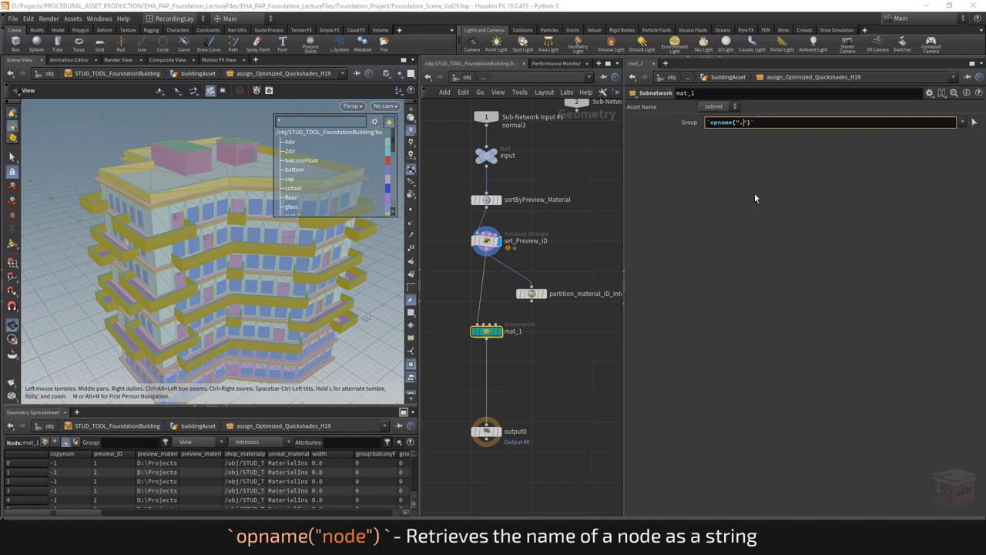
pyautogui.click(801, 126)
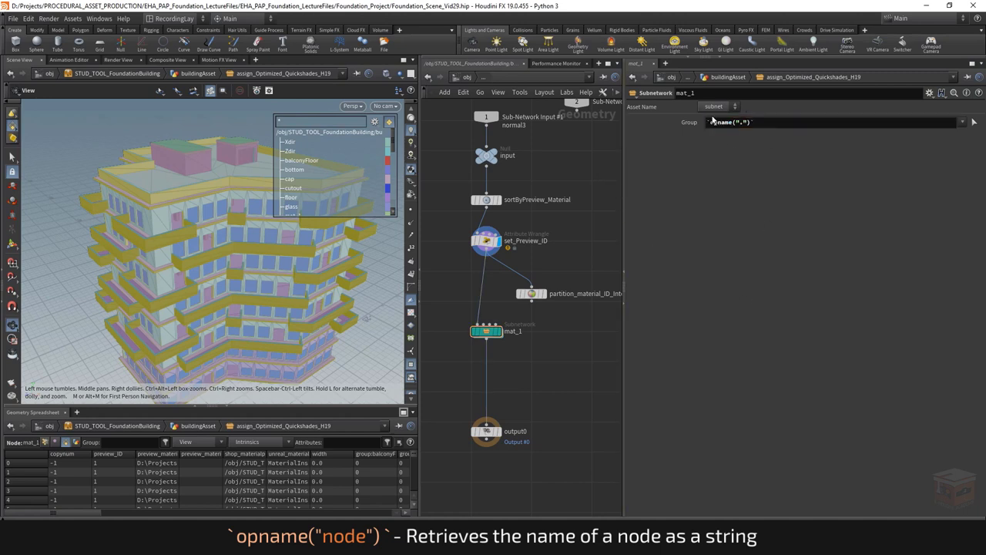
pyautogui.click(688, 121)
# Step: Display mat_1, make a test copy beside it, toggle the copy's Group expression, and delete the copy
pyautogui.click(498, 331)
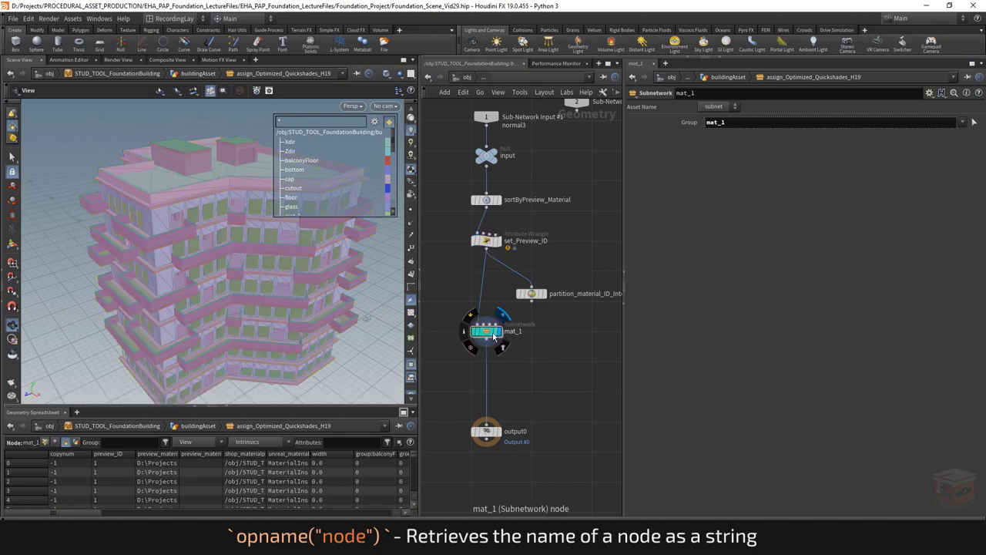
pyautogui.keyDown('alt'); pyautogui.moveTo(486, 331); pyautogui.dragTo(529, 363); pyautogui.keyUp('alt')
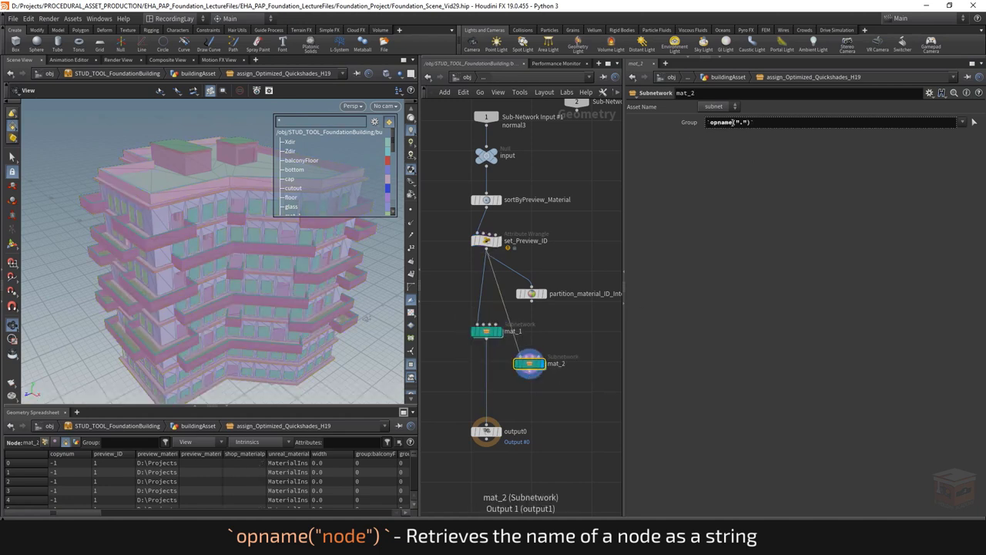
pyautogui.click(689, 123)
pyautogui.press('Delete')
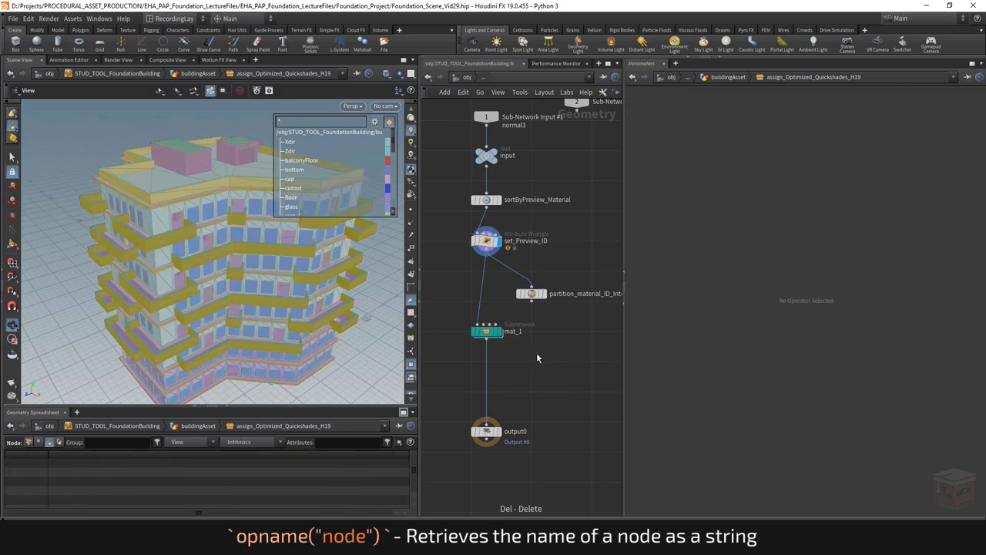
# Step: Display mat_1 again and inspect the Group expression of the uvquickshade1 node inside it
pyautogui.click(497, 332)
pyautogui.click(484, 331)
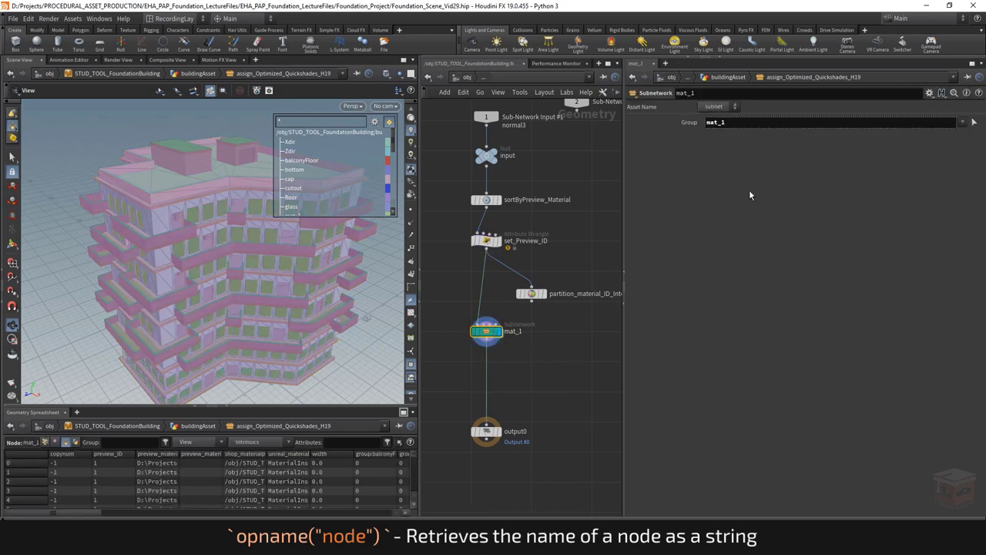
pyautogui.moveTo(537, 348)
pyautogui.mouseDown(button='middle')
pyautogui.moveTo(529, 337)
pyautogui.moveTo(553, 356)
pyautogui.mouseUp(button='middle')
pyautogui.moveTo(509, 324)
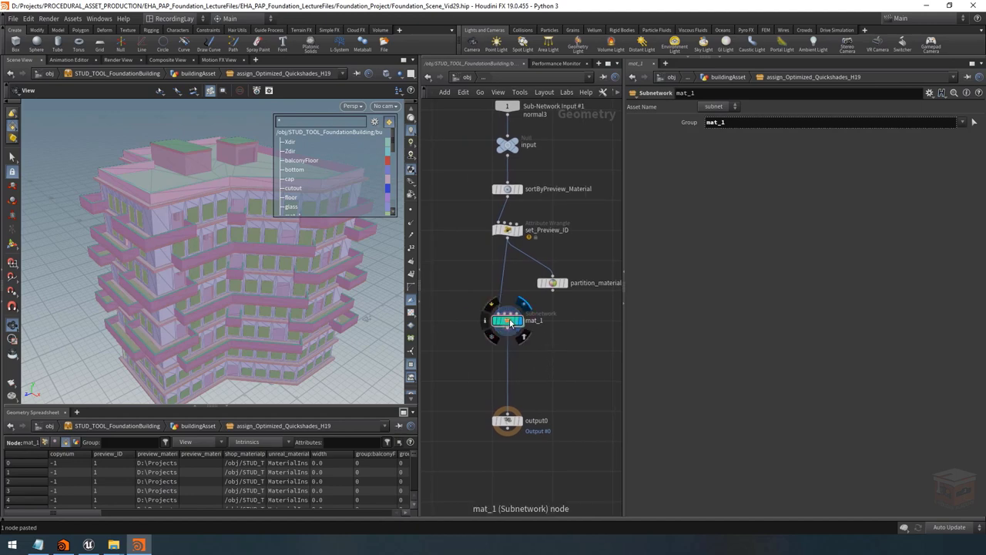
pyautogui.hotkey('ctrl', 'z')
pyautogui.doubleClick(508, 324)
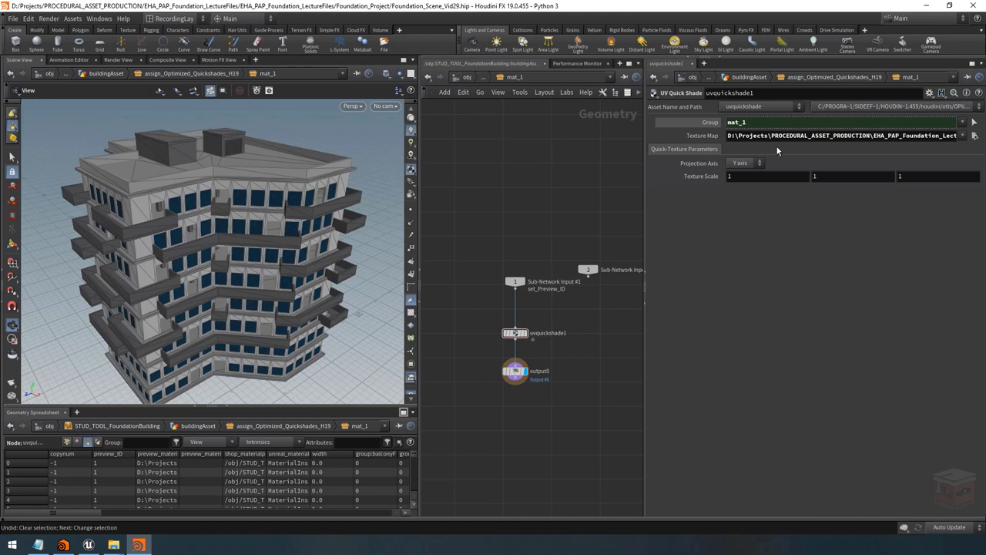
pyautogui.click(710, 125)
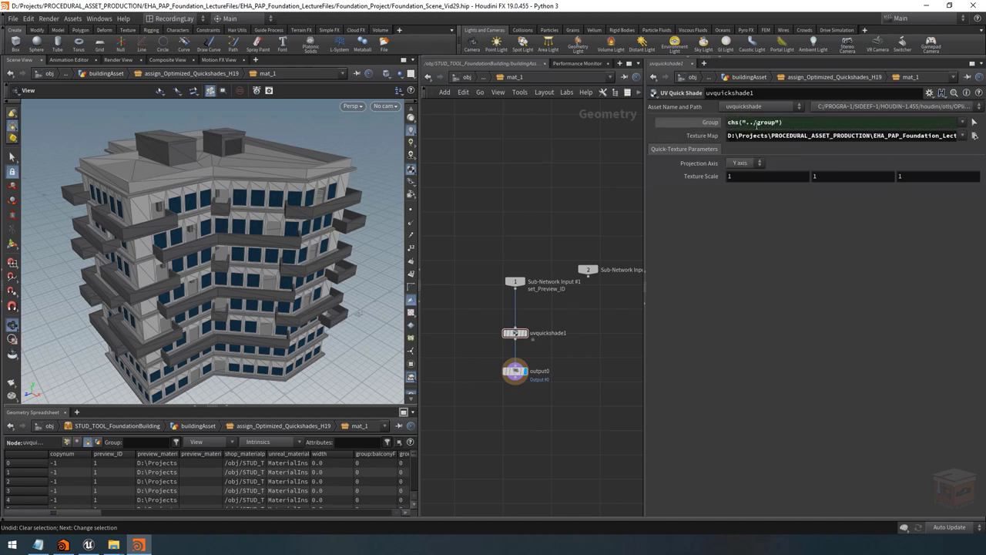
pyautogui.click(873, 77)
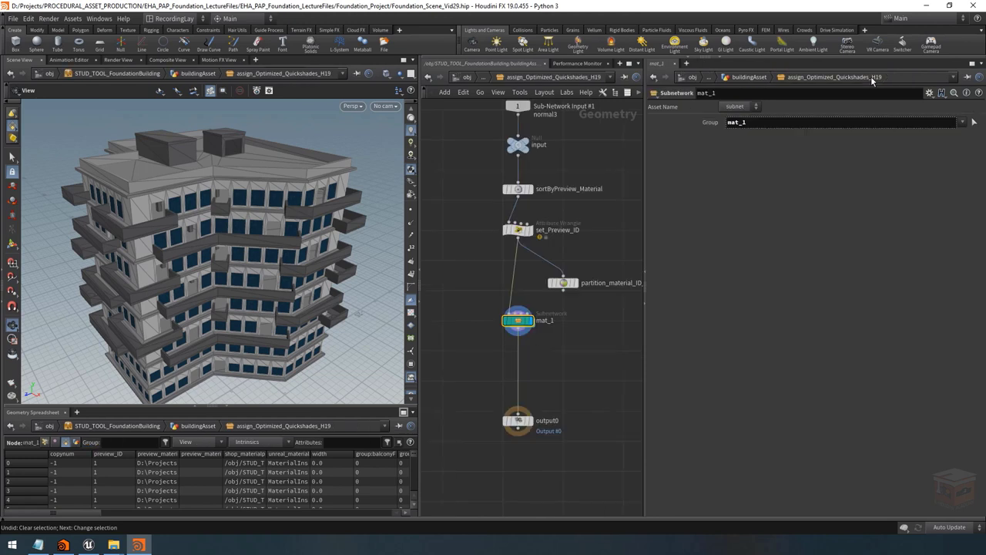
pyautogui.doubleClick(518, 318)
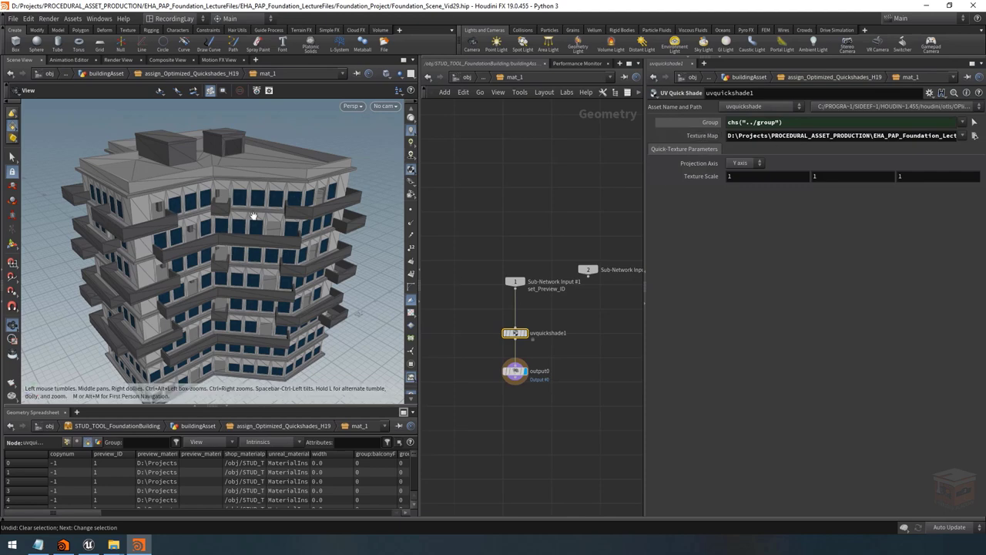
# Step: Clear the Texture Map path of the uvquickshade1 node
pyautogui.moveTo(178, 205); pyautogui.dragTo(356, 211, button='right')
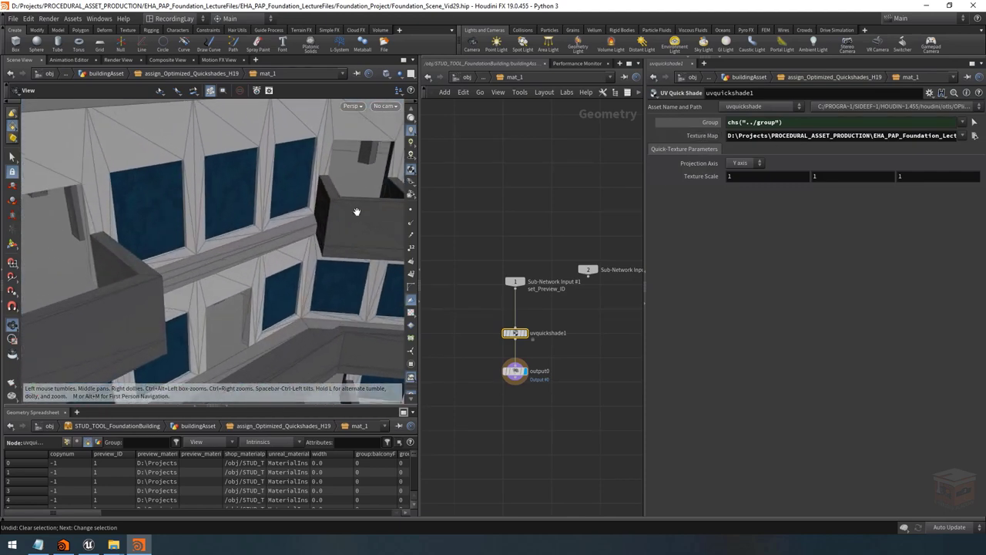
pyautogui.click(795, 136)
pyautogui.press('End')
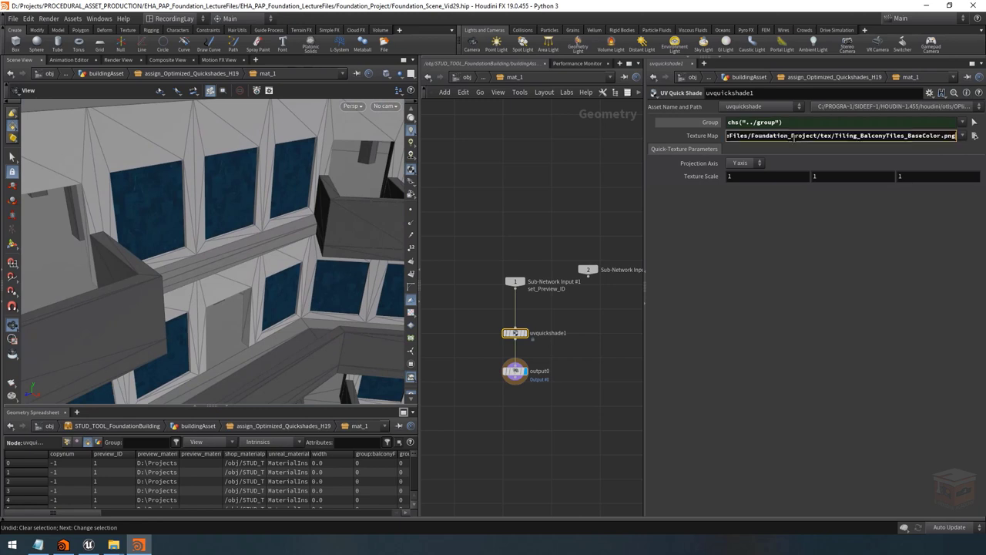
pyautogui.hotkey('shift', 'Left')
pyautogui.hotkey('shift', 'Left')
pyautogui.hotkey('shift', 'Left')
pyautogui.hotkey('shift', 'Left')
pyautogui.hotkey('shift', 'Left')
pyautogui.hotkey('shift', 'Left')
pyautogui.hotkey('shift', 'Left')
pyautogui.hotkey('shift', 'Left')
pyautogui.hotkey('shift', 'Left')
pyautogui.hotkey('shift', 'Left')
pyautogui.hotkey('shift', 'Left')
pyautogui.hotkey('shift', 'Left')
pyautogui.hotkey('shift', 'Left')
pyautogui.hotkey('shift', 'Left')
pyautogui.hotkey('shift', 'Left')
pyautogui.hotkey('shift', 'Left')
pyautogui.hotkey('shift', 'Left')
pyautogui.hotkey('shift', 'Left')
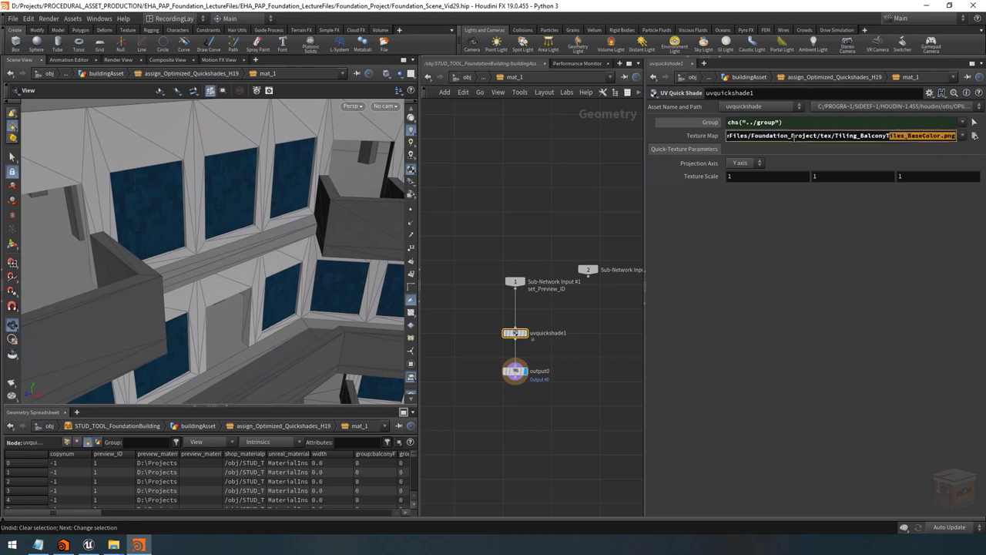
pyautogui.hotkey('shift', 'Left')
pyautogui.hotkey('shift', 'Left')
pyautogui.hotkey('shift', 'Left')
pyautogui.hotkey('shift', 'Left')
pyautogui.hotkey('shift', 'Left')
pyautogui.hotkey('shift', 'Left')
pyautogui.hotkey('shift', 'Left')
pyautogui.hotkey('shift', 'Left')
pyautogui.hotkey('shift', 'Left')
pyautogui.hotkey('shift', 'Left')
pyautogui.hotkey('shift', 'Left')
pyautogui.hotkey('ctrl', 'a')
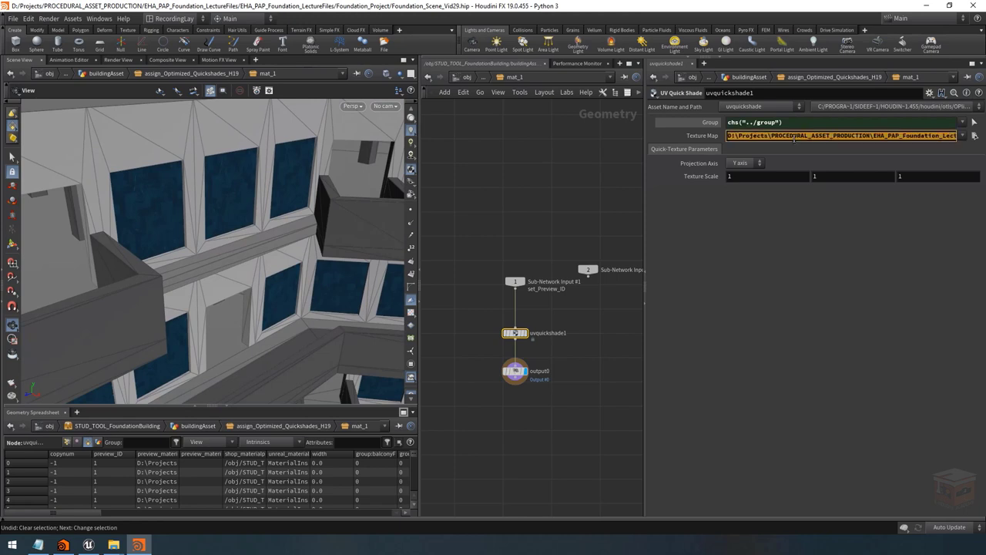
pyautogui.press('BackSpace')
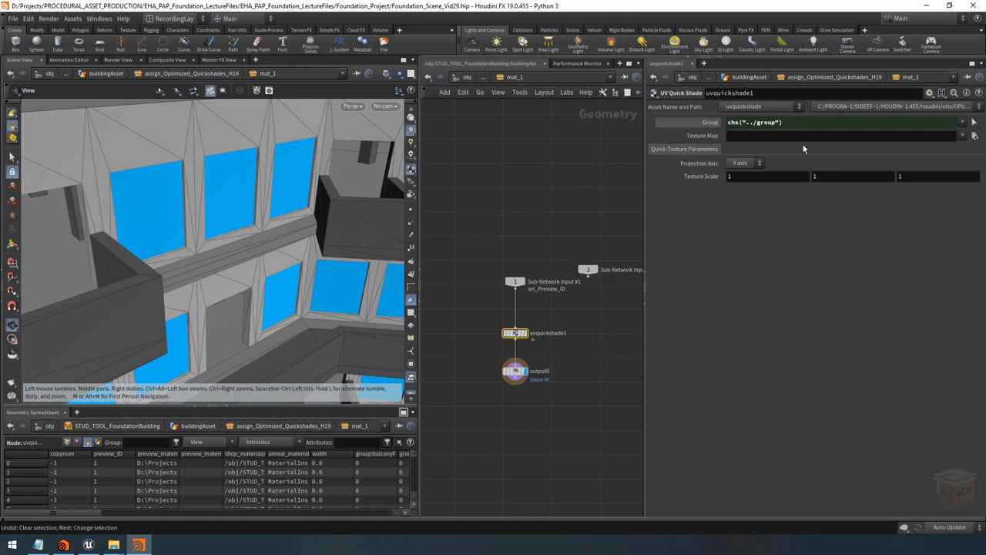
pyautogui.click(755, 136)
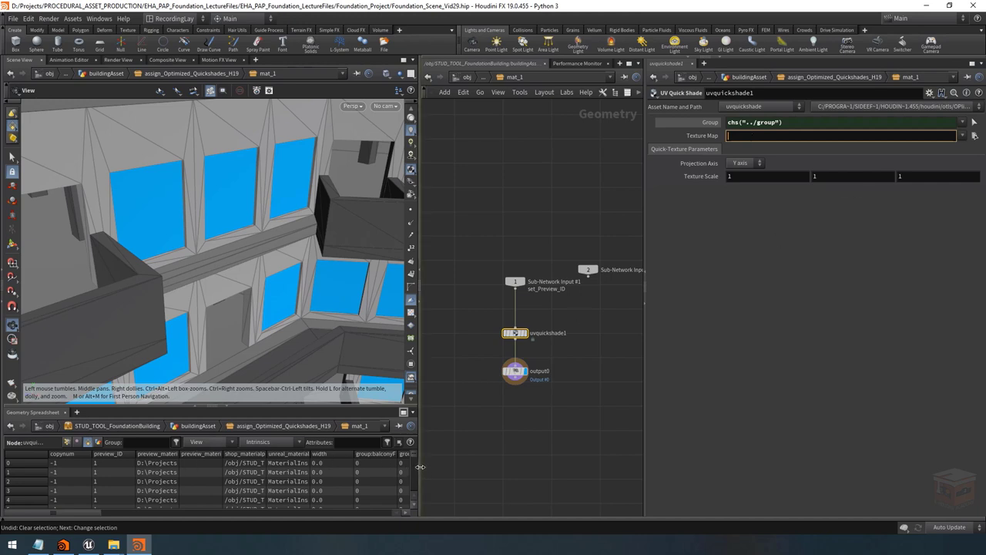
# Step: Move uvquickshade1 and output0 aside and branch a new Blast node from the first subnetwork input
pyautogui.moveTo(582, 308); pyautogui.dragTo(481, 403)
pyautogui.moveTo(510, 336); pyautogui.dragTo(453, 342)
pyautogui.click(520, 333)
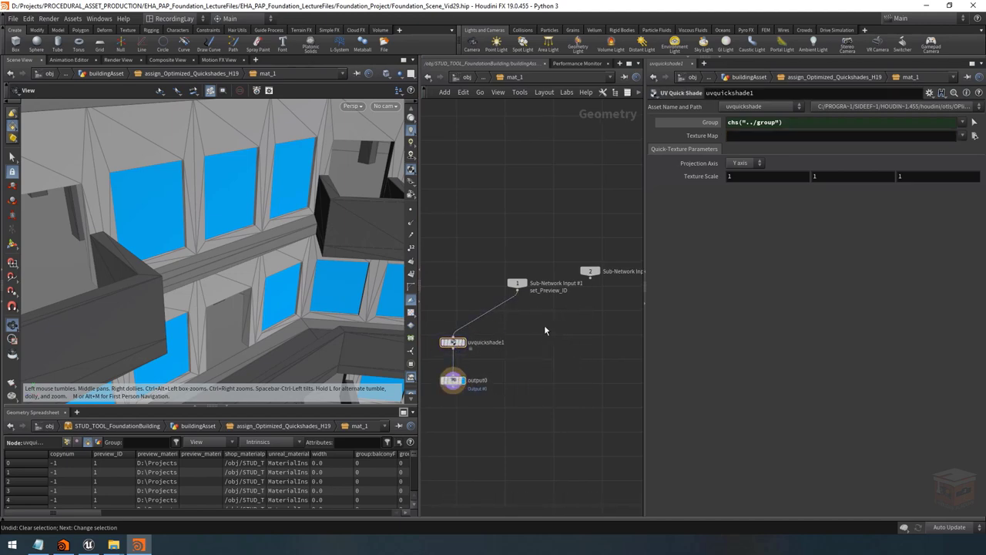
pyautogui.press('Tab')
pyautogui.press('Return')
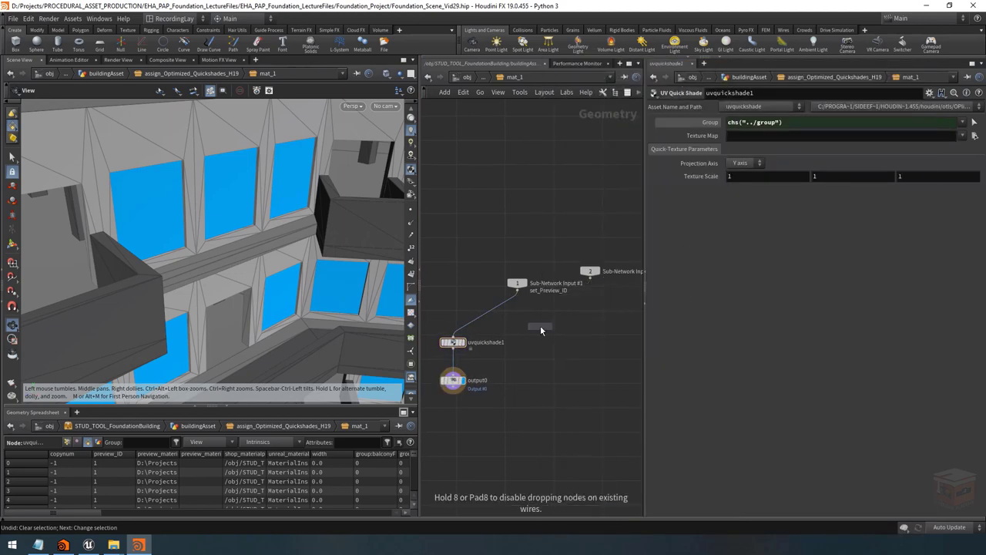
pyautogui.click(540, 330)
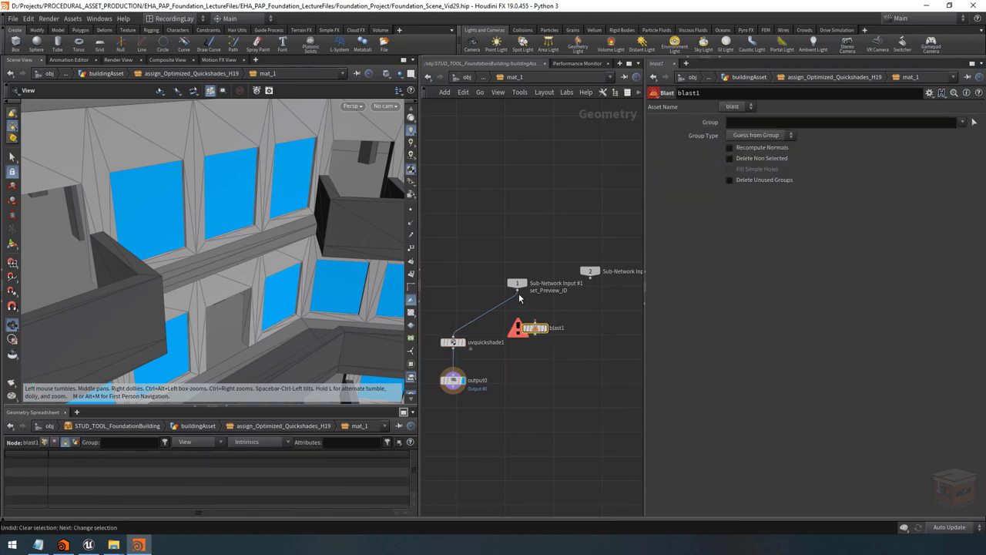
pyautogui.click(517, 288)
pyautogui.click(534, 324)
pyautogui.moveTo(517, 283); pyautogui.dragTo(500, 268)
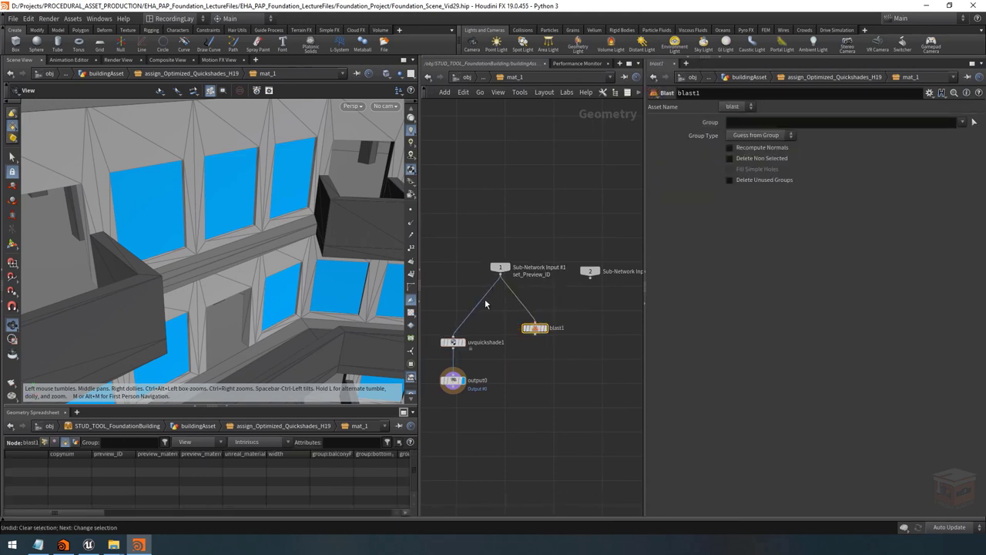
# Step: Display the Blast node and rename it isolateMat
pyautogui.click(543, 328)
pyautogui.press('F2')
pyautogui.write('is')
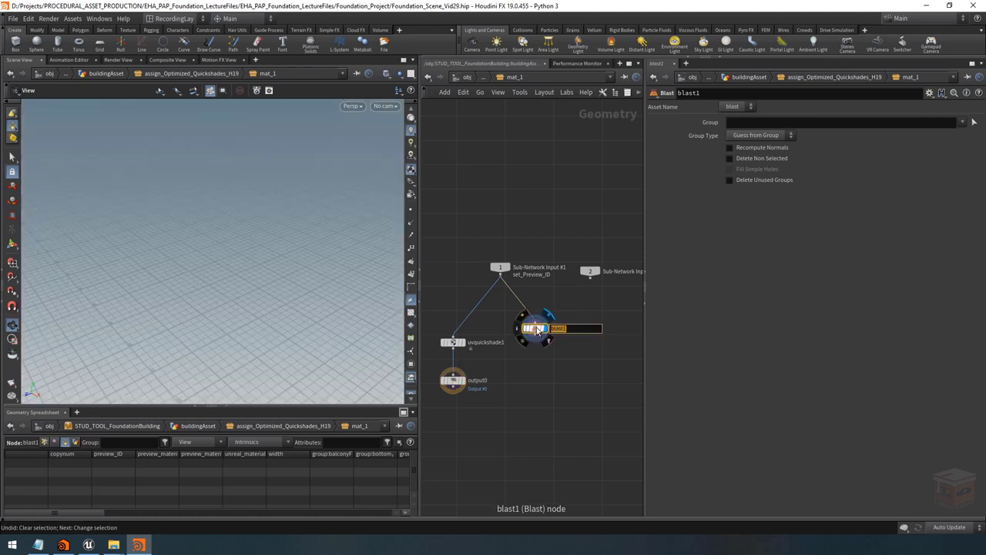
pyautogui.write('olateMat')
pyautogui.press('Return')
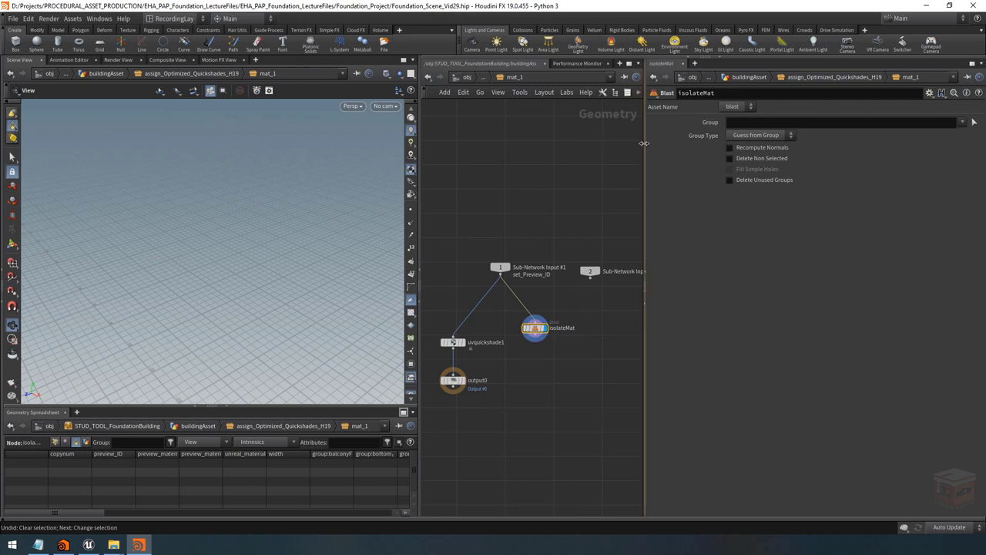
# Step: Colour the isolateMat node red and frame the network
pyautogui.moveTo(644, 143); pyautogui.dragTo(675, 143)
pyautogui.click(638, 93)
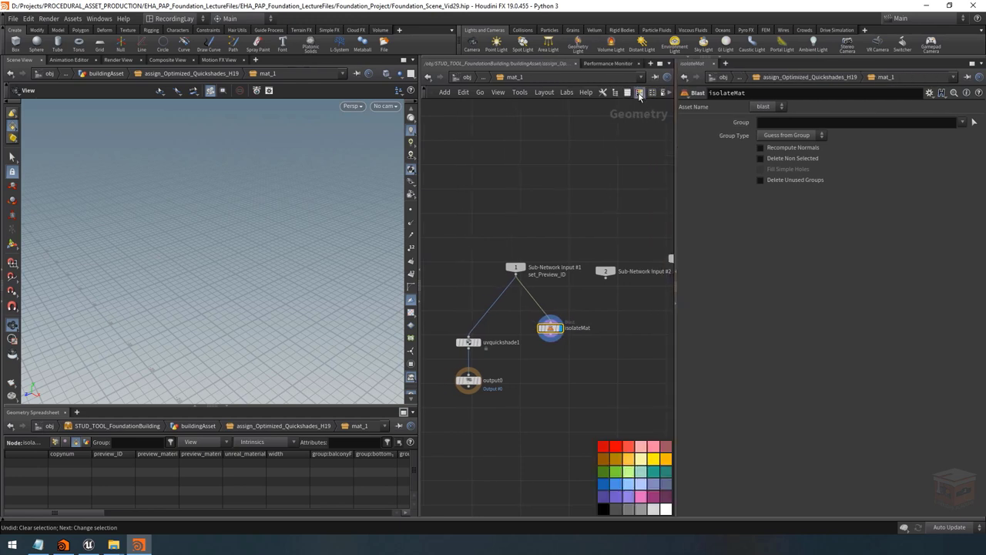
pyautogui.click(615, 446)
pyautogui.press('h')
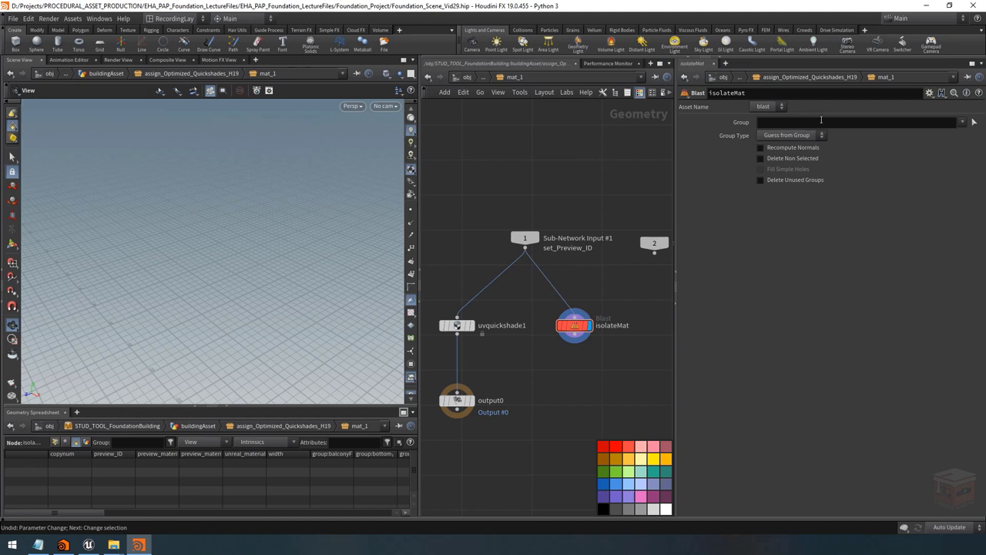
# Step: Return to the assign_Optimized_Quickshades_H19 network and copy the Group parameter of mat_1
pyautogui.click(482, 78)
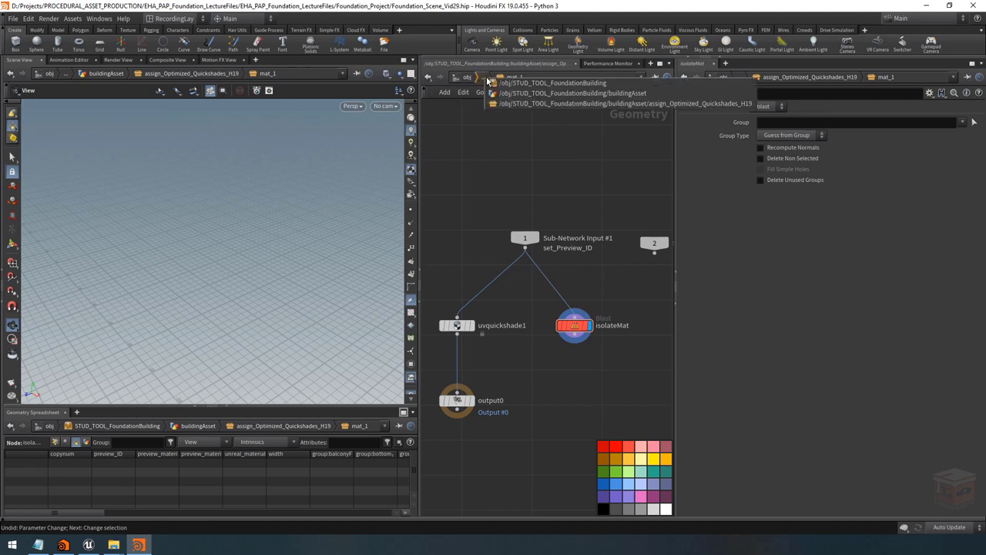
pyautogui.click(518, 108)
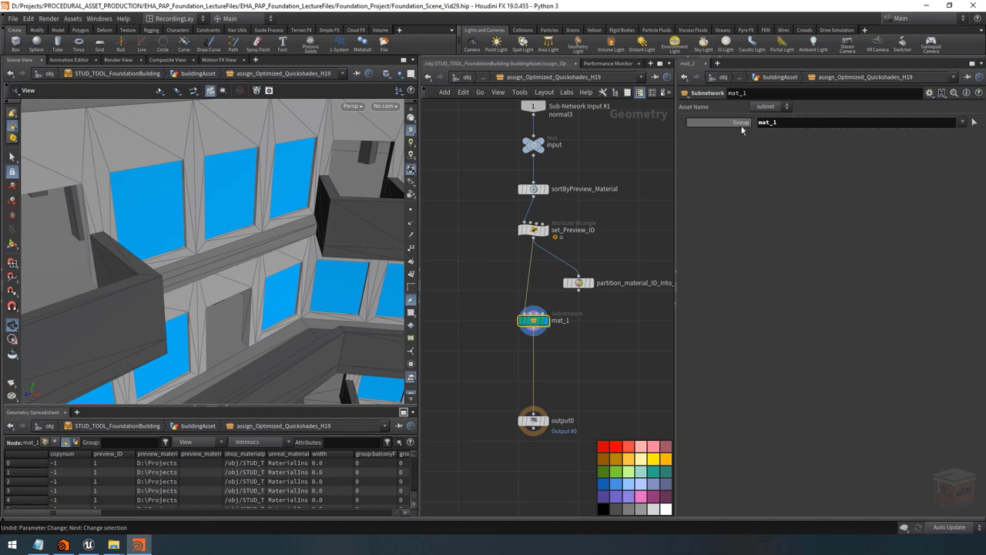
pyautogui.rightClick(741, 122)
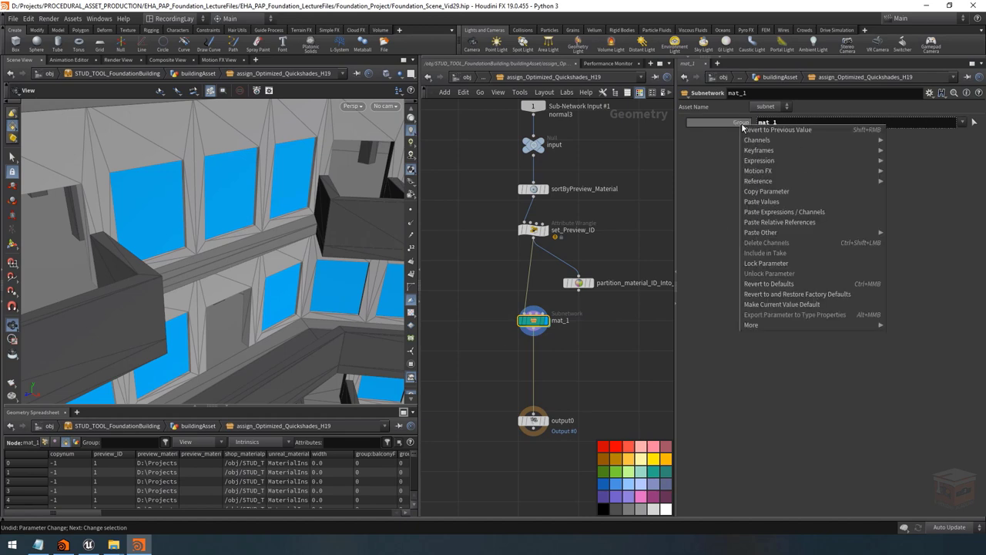
pyautogui.click(776, 193)
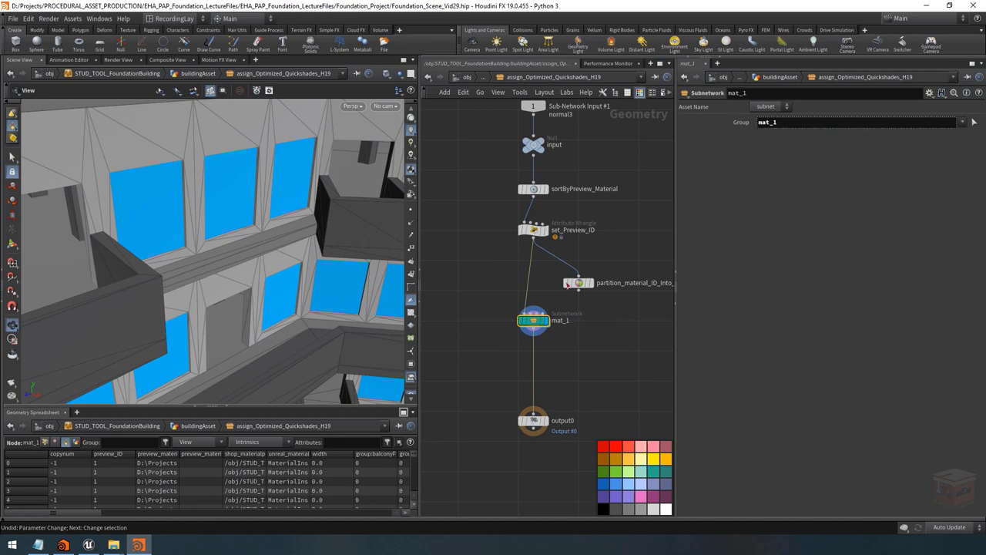
# Step: Inside mat_1, link the isolateMat node's Group to the copied subnetwork Group parameter as a relative reference
pyautogui.doubleClick(535, 322)
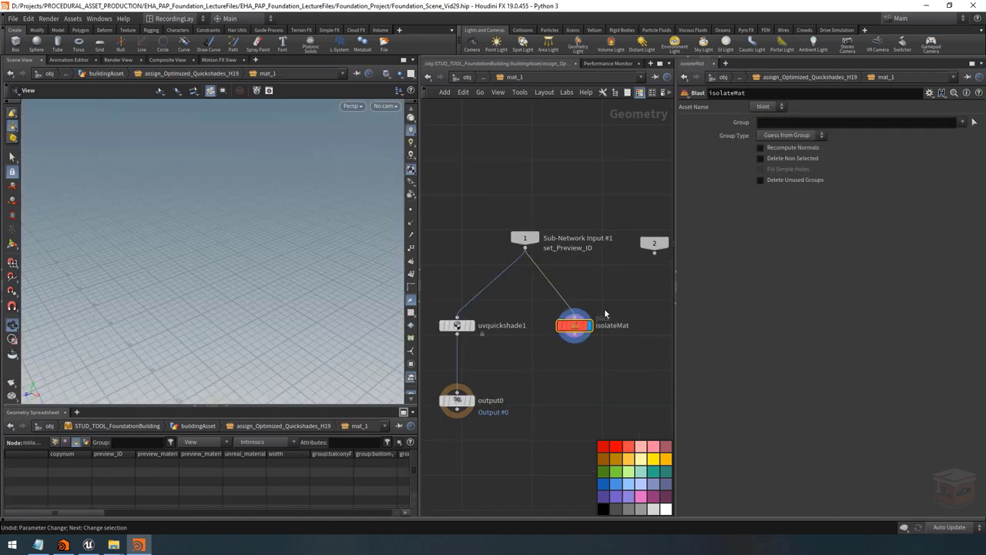
pyautogui.rightClick(786, 121)
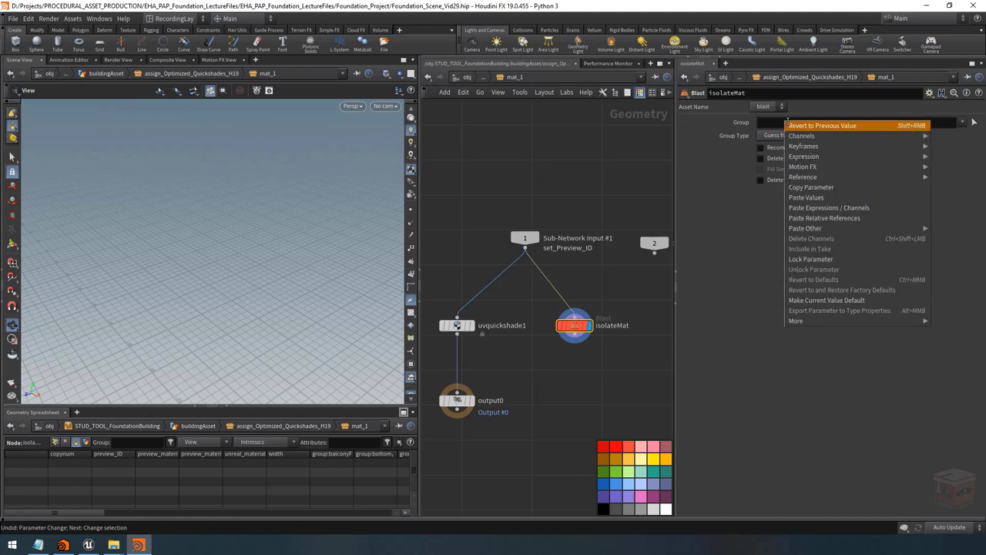
pyautogui.click(847, 218)
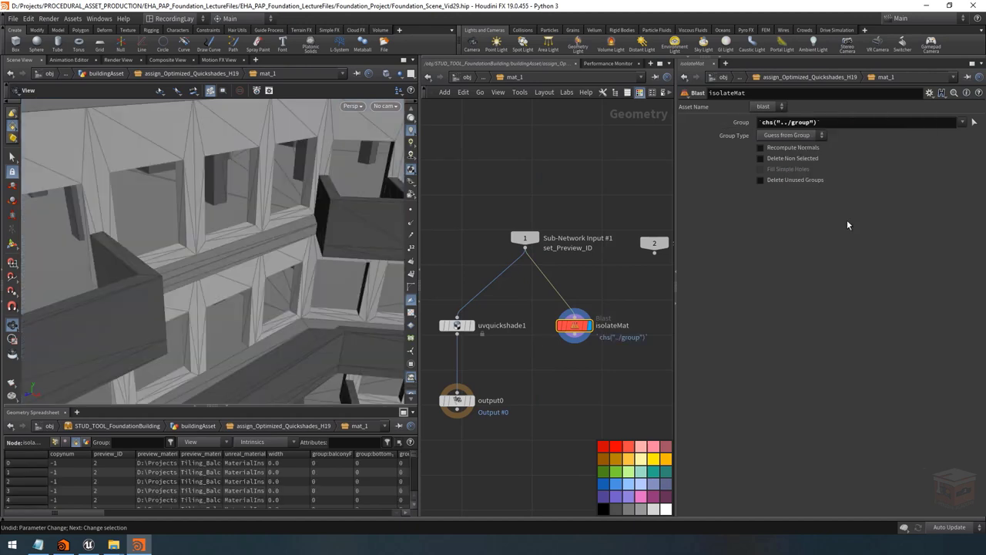
pyautogui.click(838, 122)
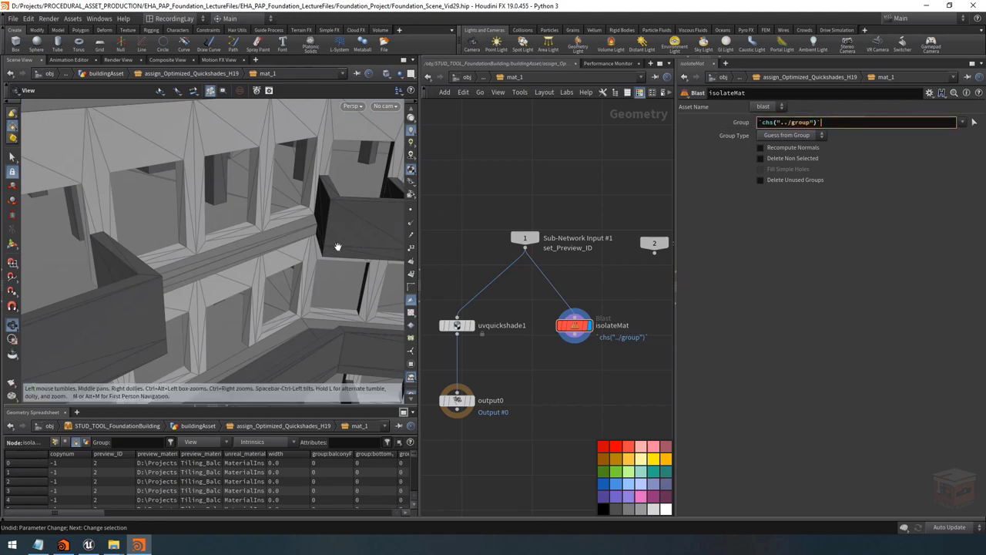
# Step: Enable Delete Non Selected on isolateMat to keep only the referenced material group's geometry
pyautogui.moveTo(336, 246); pyautogui.dragTo(323, 225)
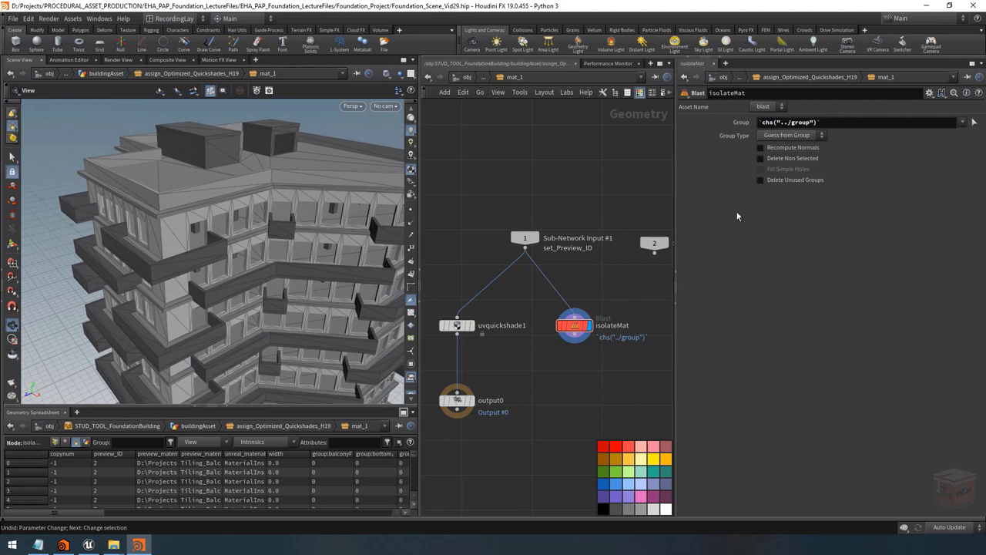
pyautogui.click(796, 162)
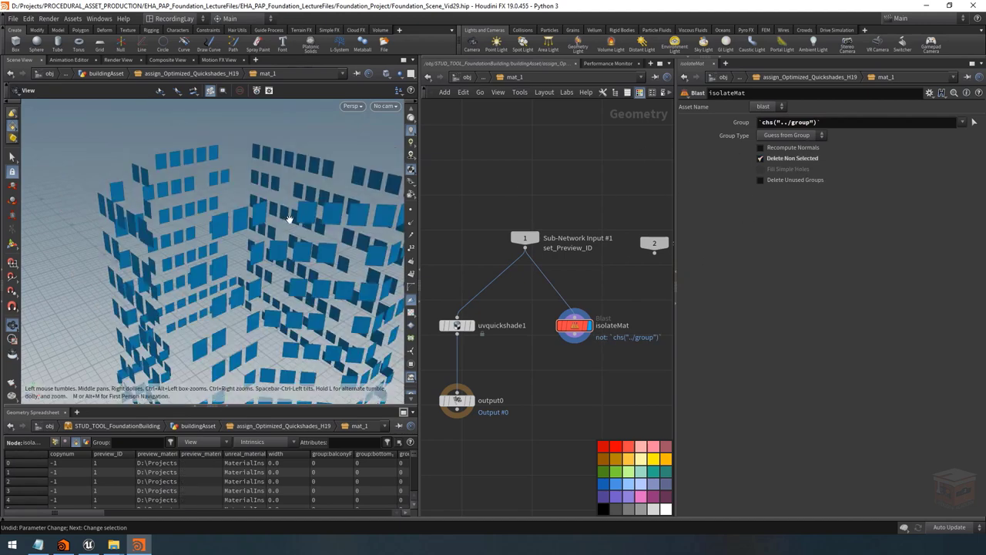
pyautogui.moveTo(287, 220); pyautogui.dragTo(270, 160)
pyautogui.scroll(-2, 211, 243)
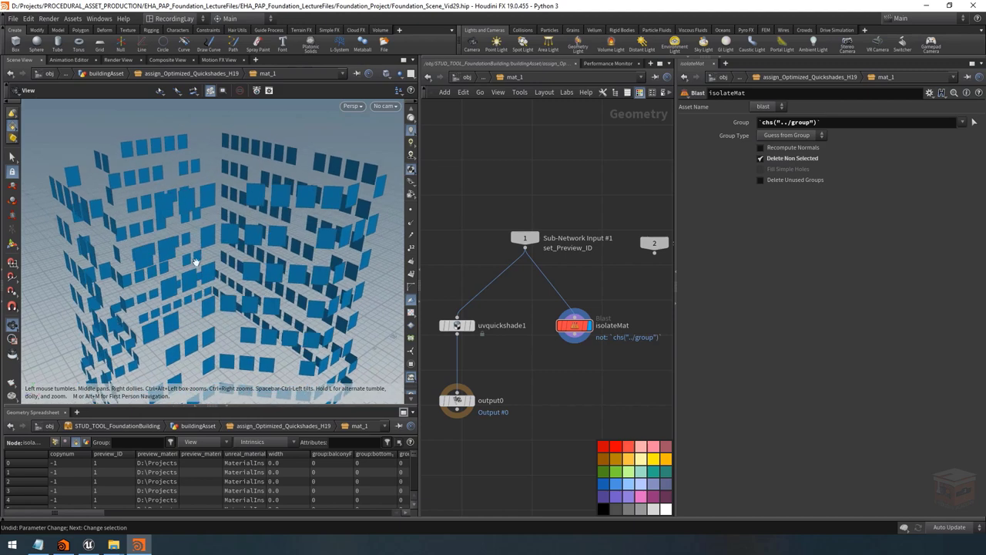
pyautogui.scroll(-2, 235, 243)
pyautogui.moveTo(218, 243); pyautogui.dragTo(236, 260)
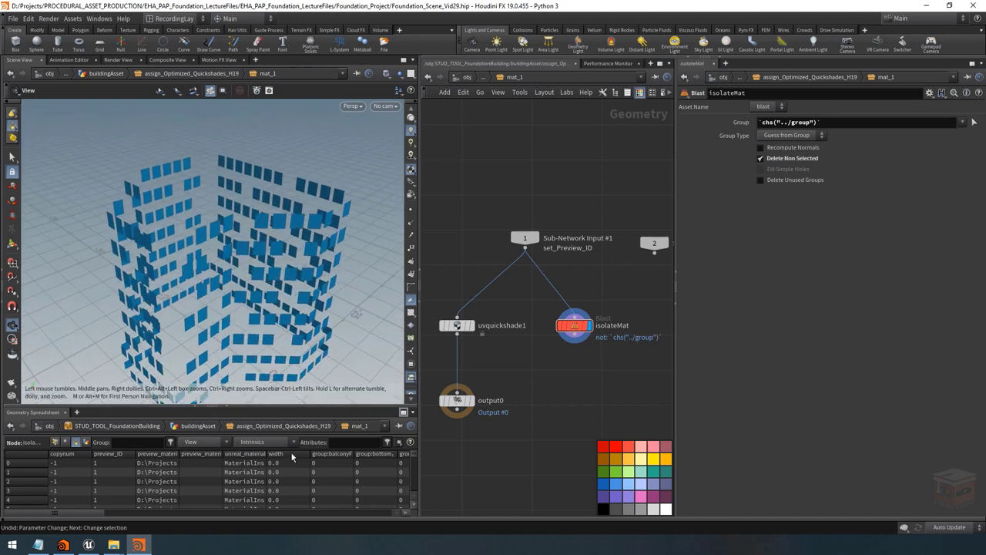
# Step: Examine isolateMat's preview_material attribute columns in a widened geometry spreadsheet and check the uvquickshade1 parameters
pyautogui.moveTo(418, 471); pyautogui.dragTo(608, 471)
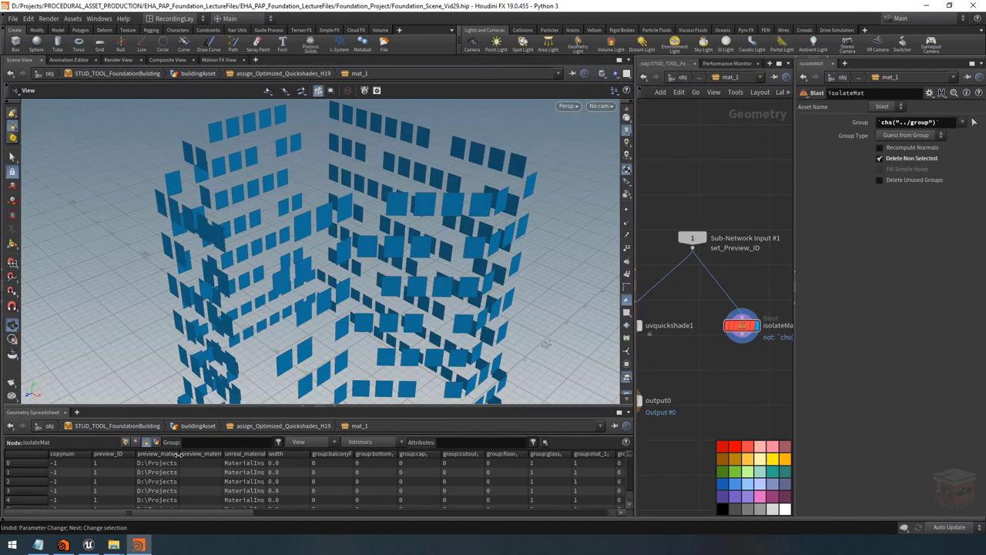
pyautogui.moveTo(178, 454)
pyautogui.mouseDown()
pyautogui.moveTo(612, 453)
pyautogui.moveTo(190, 452)
pyautogui.mouseUp()
pyautogui.moveTo(285, 235); pyautogui.dragTo(356, 196)
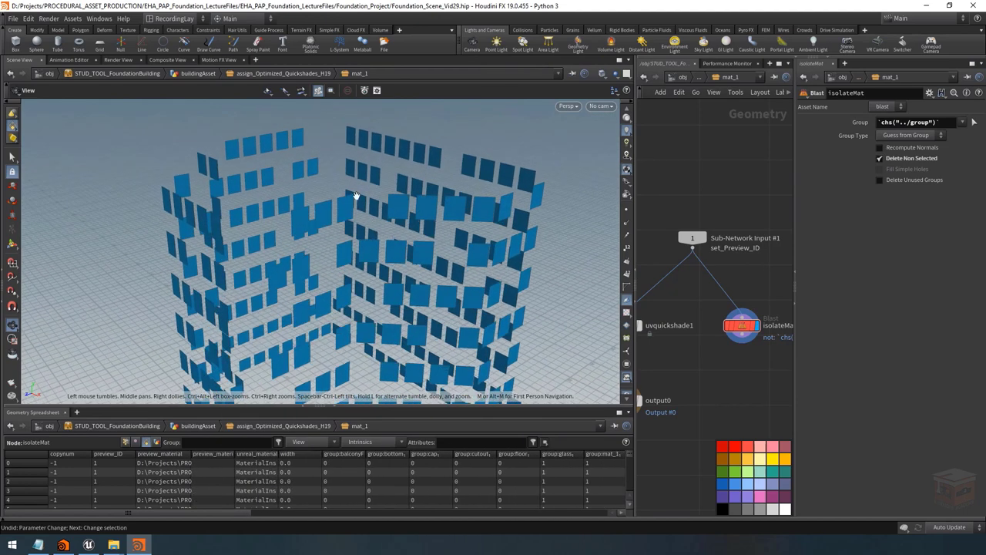
pyautogui.moveTo(635, 362); pyautogui.dragTo(327, 362)
pyautogui.click(467, 321)
pyautogui.scroll(-3, 495, 339)
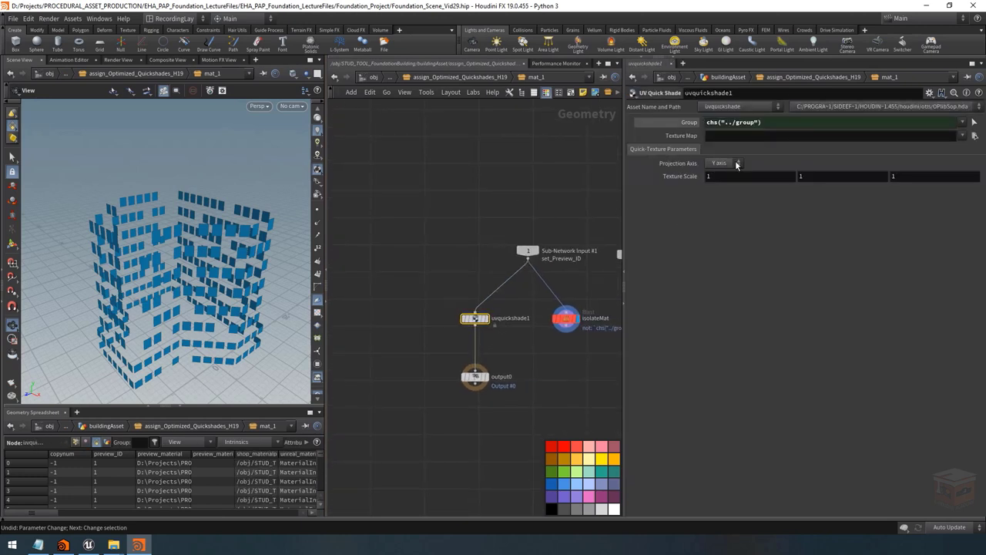
# Step: Add an Attribute Wrangle node directly below isolateMat, wired to its output
pyautogui.click(565, 318)
pyautogui.scroll(1, 501, 351)
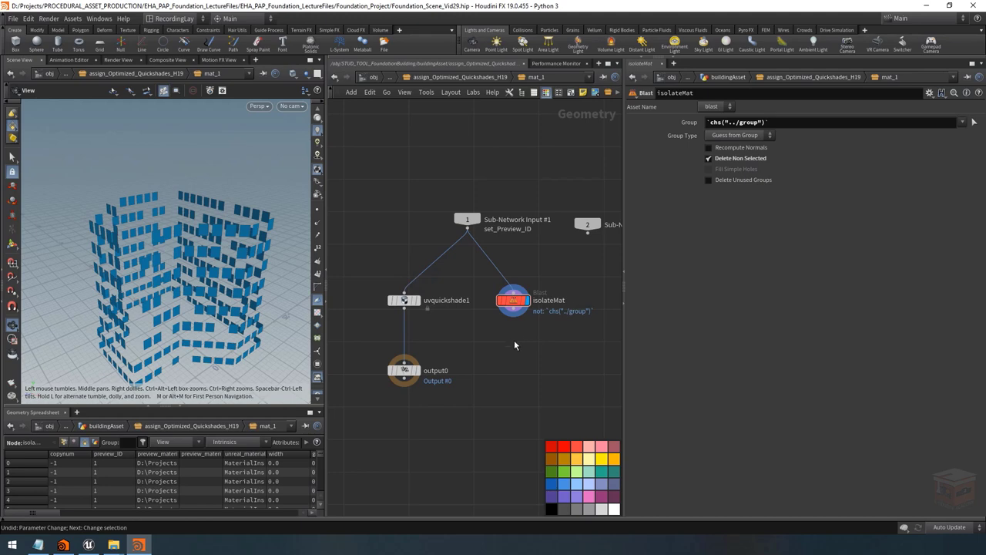
pyautogui.press('Tab')
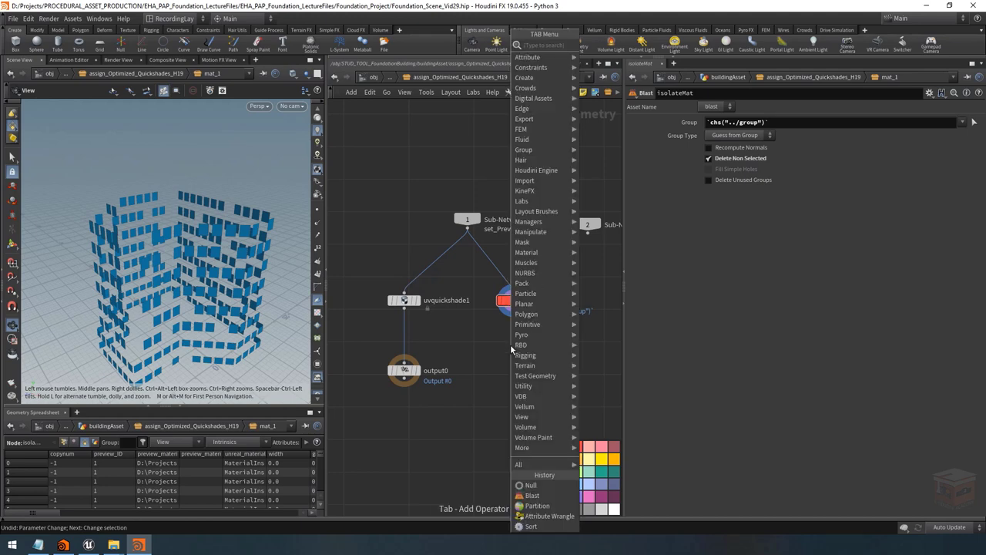
pyautogui.write('attribwr')
pyautogui.press('Return')
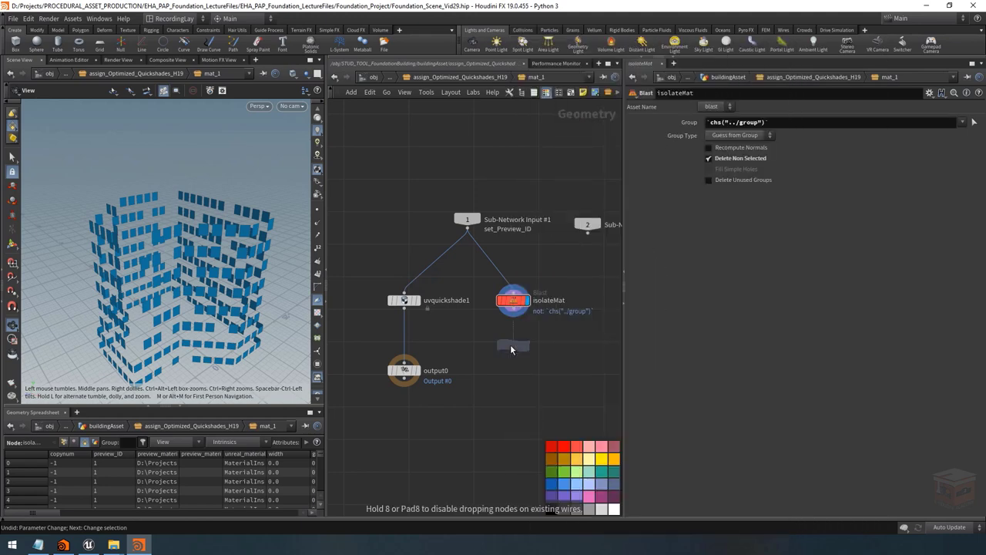
pyautogui.click(513, 345)
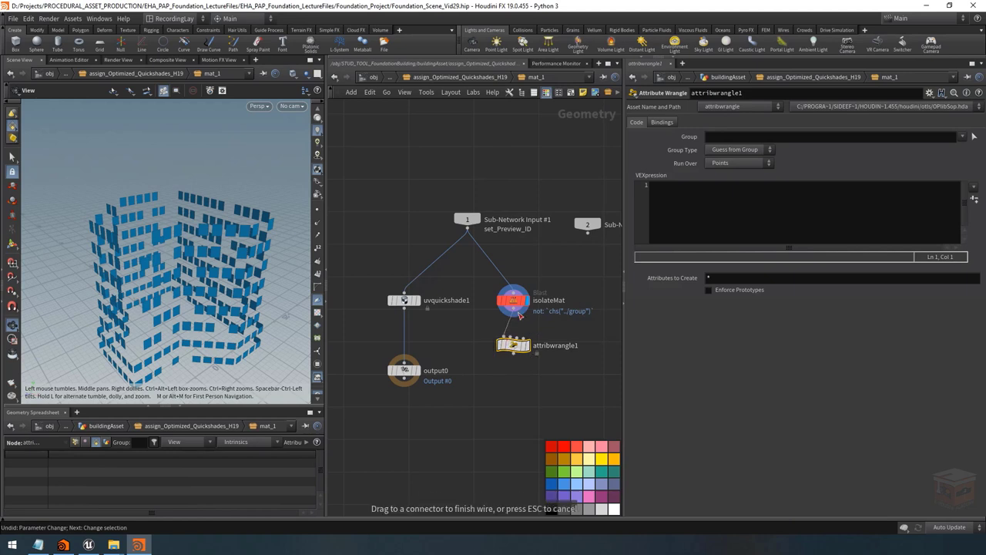
# Step: Rename the new attribute wrangle to checkFileType_FilePath
pyautogui.doubleClick(549, 342)
pyautogui.press('Return')
pyautogui.doubleClick(553, 348)
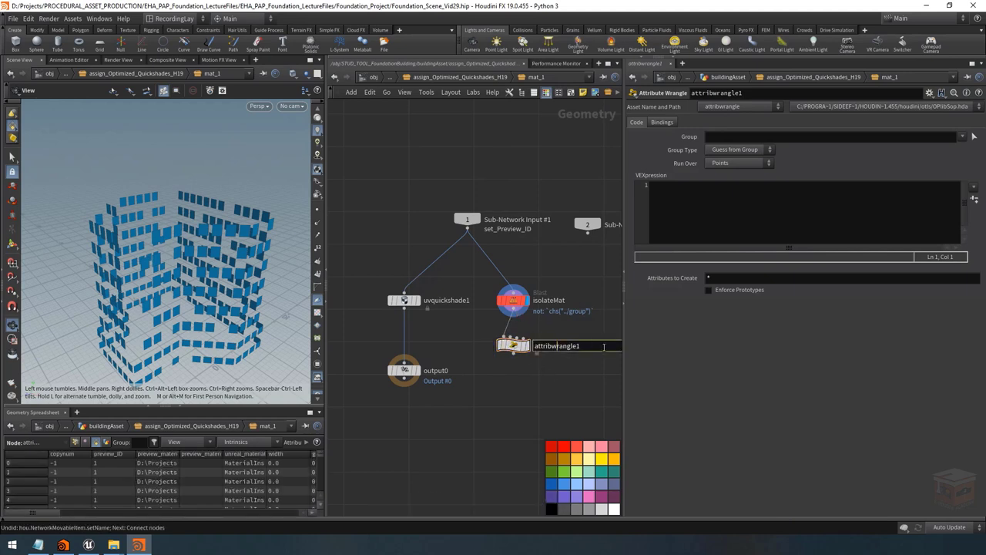
pyautogui.write('checkFileType_FilePath')
pyautogui.press('Return')
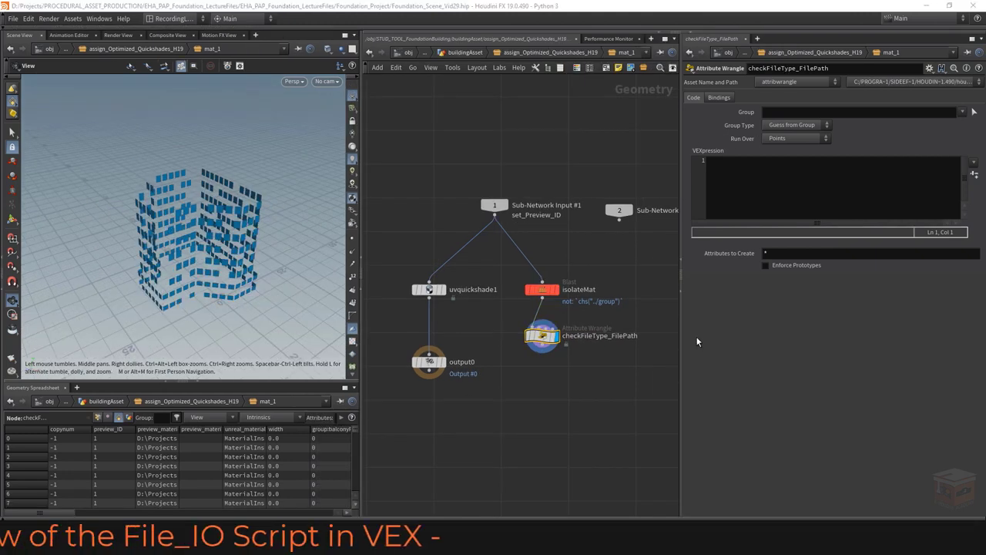
pyautogui.moveTo(633, 364); pyautogui.dragTo(510, 323)
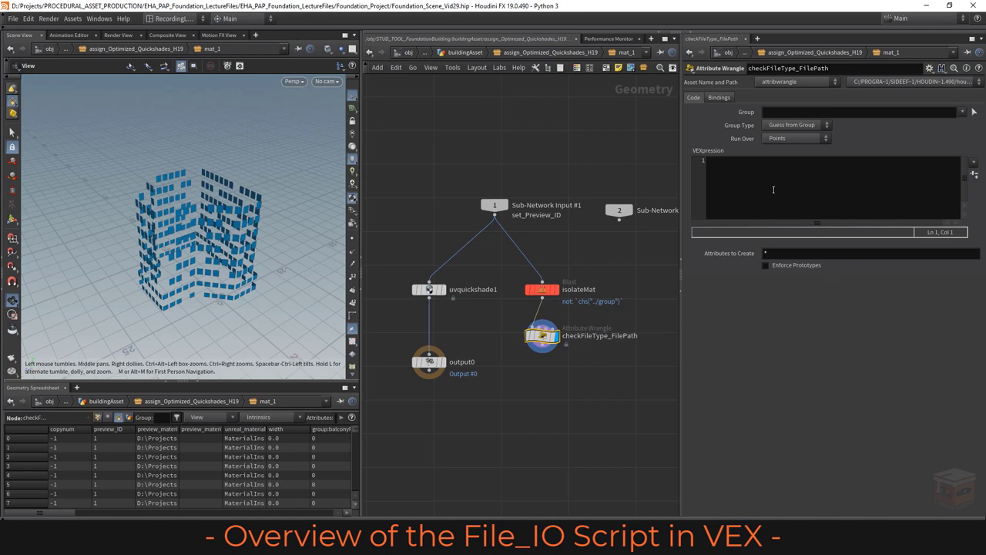
pyautogui.scroll(2, 218, 252)
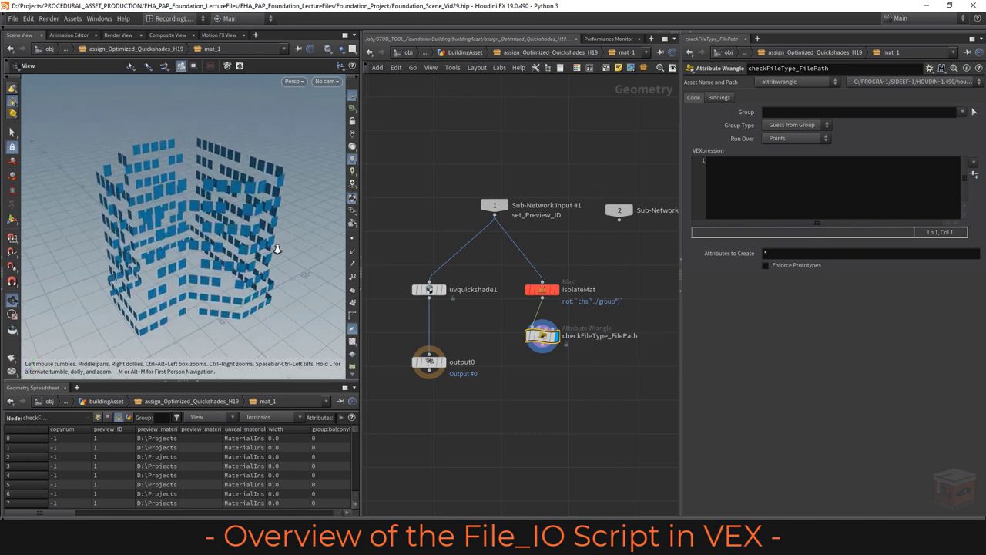
pyautogui.scroll(2, 248, 254)
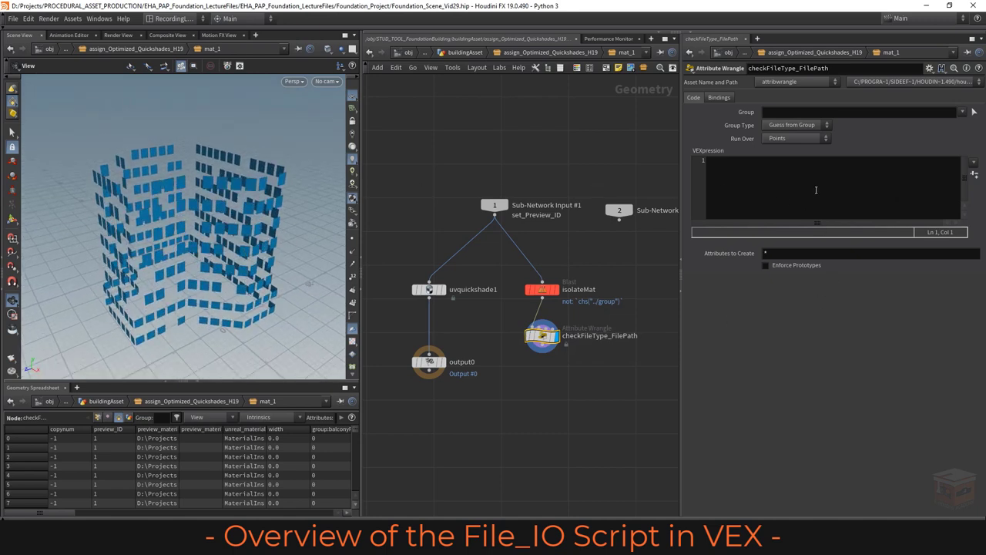
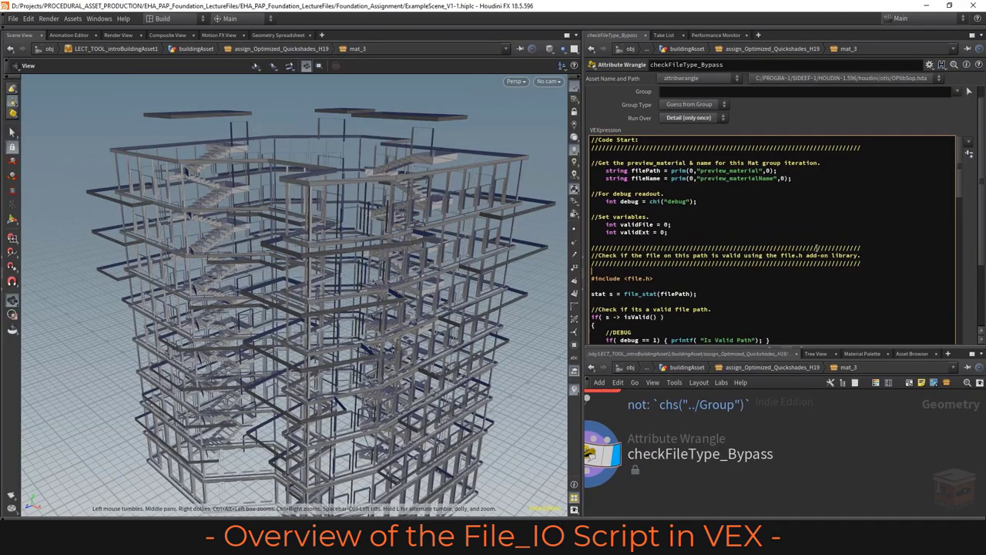
# Step: In the example scene, examine how the checkFileType_Bypass wrangle reads preview_material and preview_materialName and declares its variables
pyautogui.scroll(-5, 796, 456)
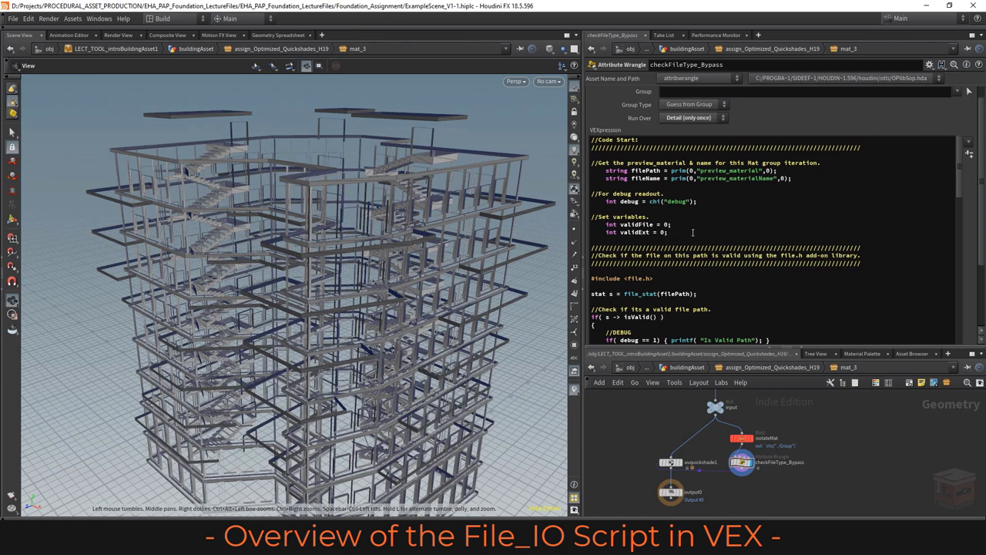
pyautogui.moveTo(692, 232); pyautogui.dragTo(697, 170)
pyautogui.click(697, 170)
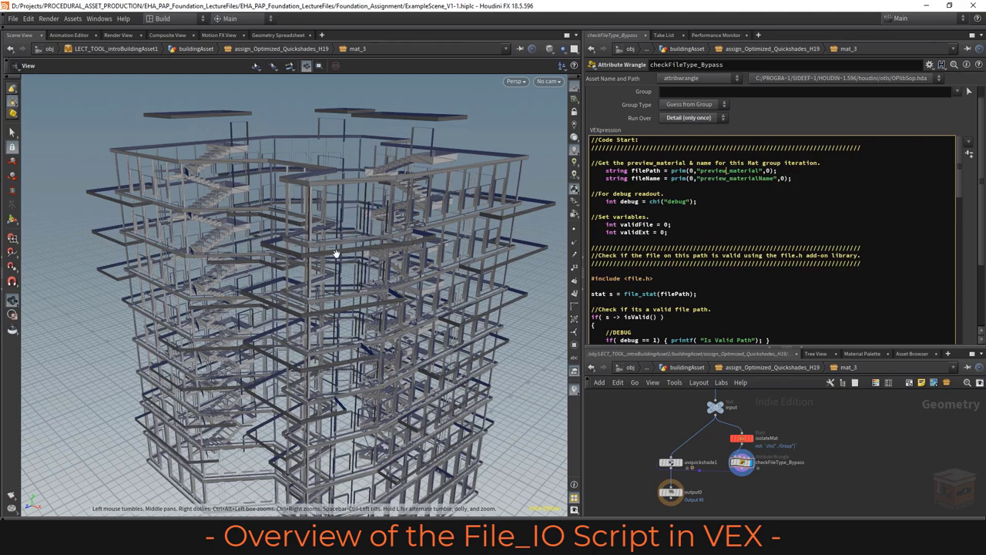
pyautogui.scroll(5, 338, 252)
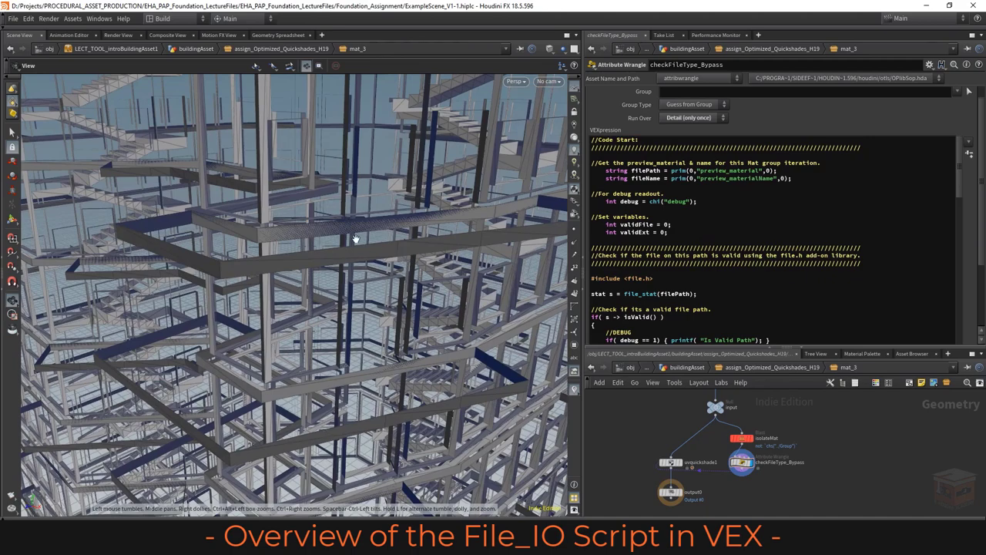
pyautogui.scroll(-10, 366, 262)
pyautogui.click(831, 217)
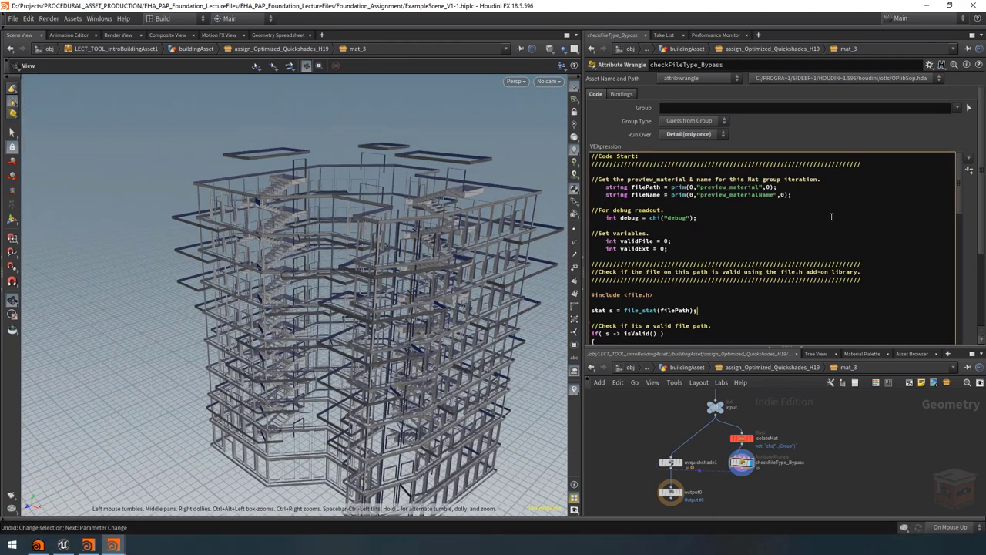
# Step: Read the wrangle code that validates the file path with file.h and compares the file extension against extList
pyautogui.scroll(-4, 842, 212)
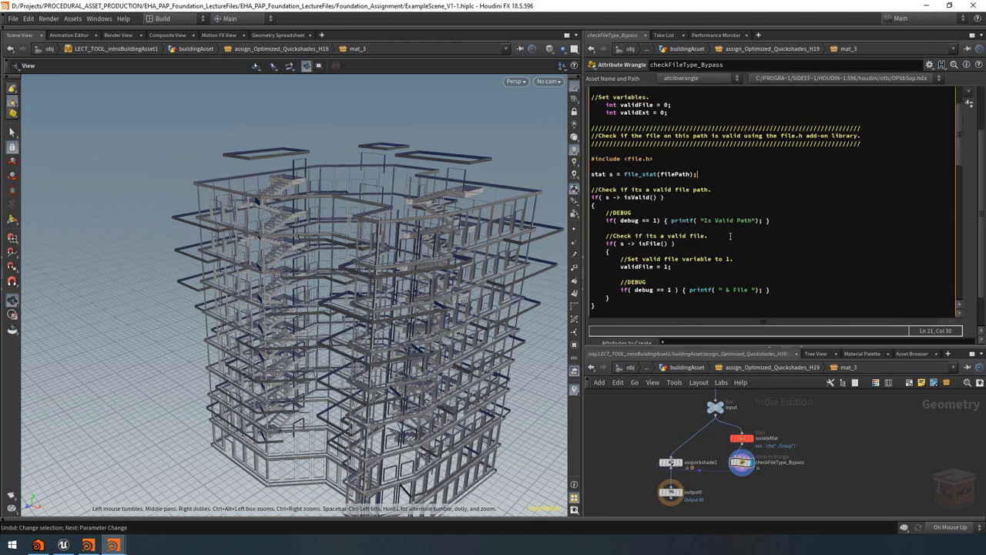
pyautogui.hotkey('shift', 'Up')
pyautogui.hotkey('shift', 'Up')
pyautogui.hotkey('shift', 'Home')
pyautogui.click(725, 172)
pyautogui.scroll(-5, 818, 188)
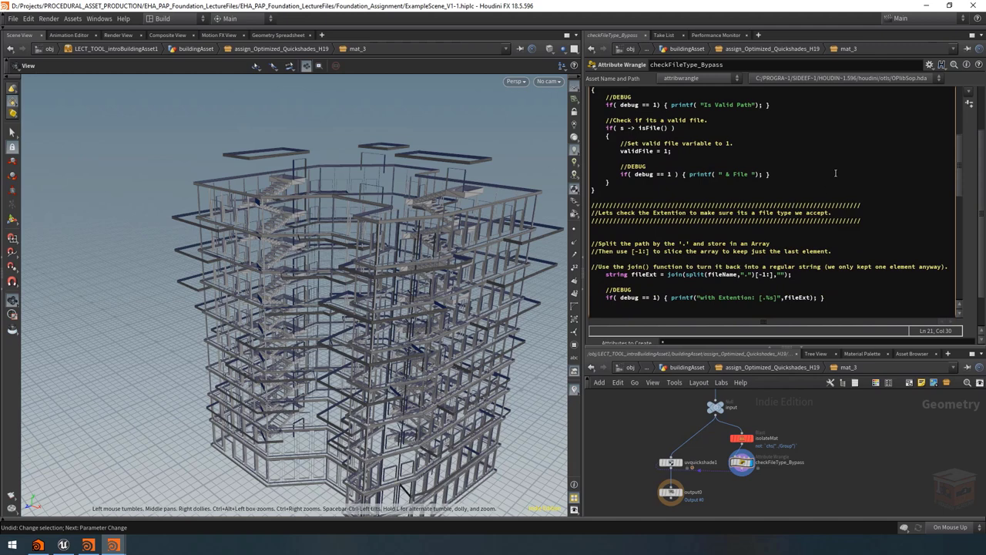
pyautogui.scroll(-4, 918, 141)
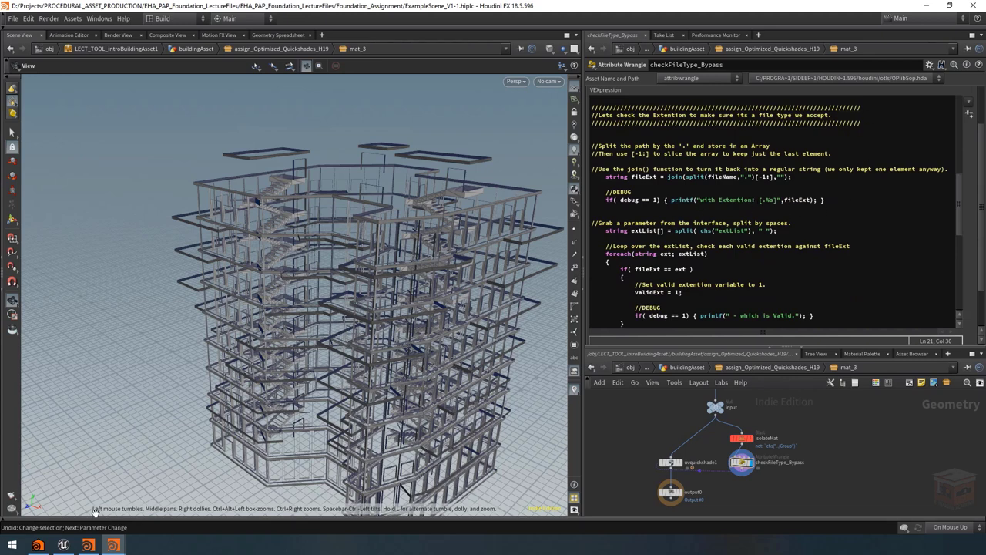
# Step: Open a geometry spreadsheet for checkFileType_Bypass and examine the full preview_materialName values in its primitive attributes
pyautogui.rightClick(727, 475)
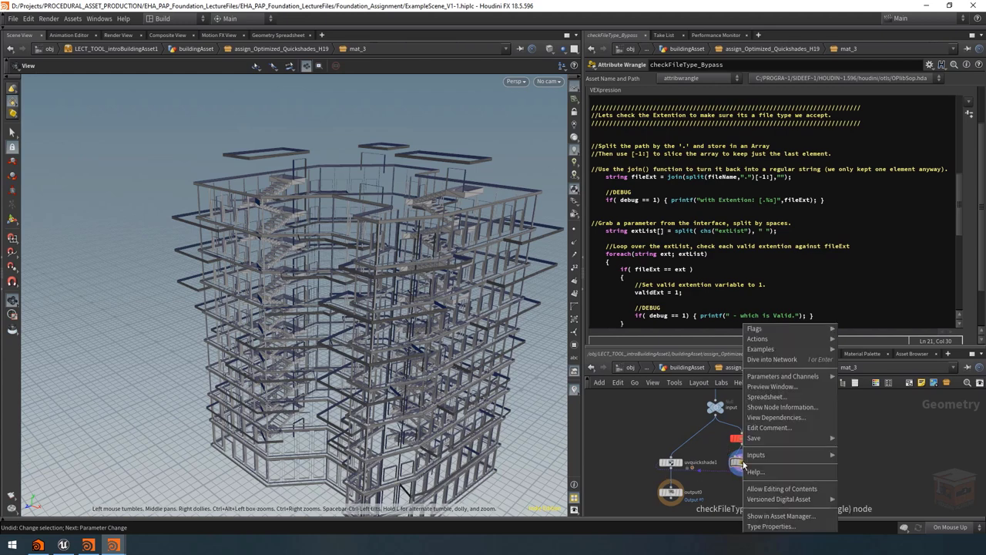
pyautogui.click(786, 395)
pyautogui.moveTo(778, 293); pyautogui.dragTo(229, 229)
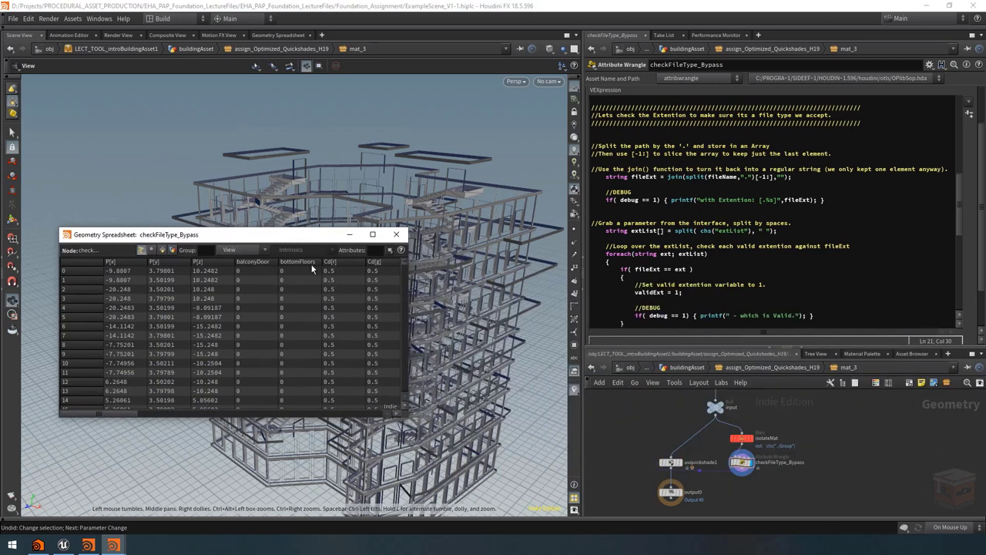
pyautogui.click(161, 250)
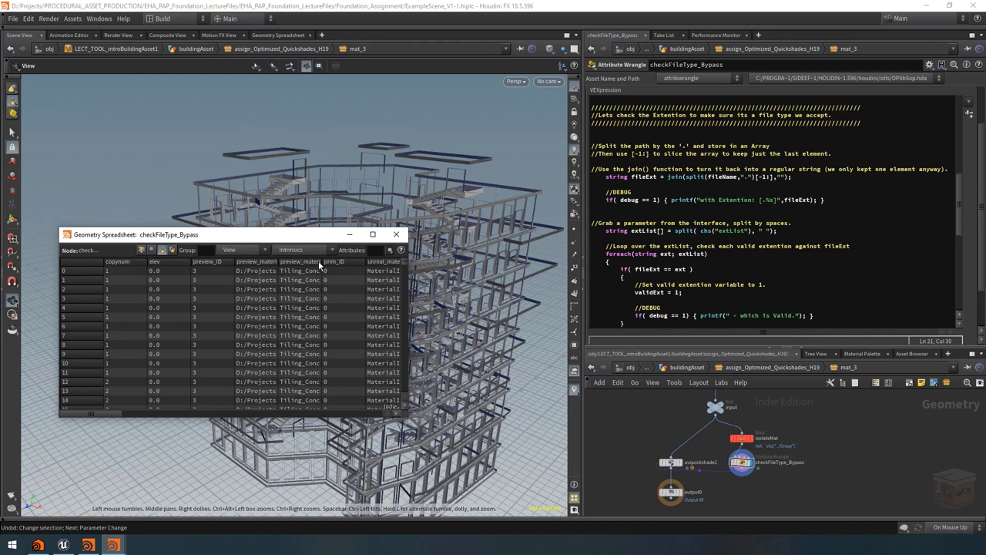
pyautogui.moveTo(339, 262); pyautogui.dragTo(536, 267)
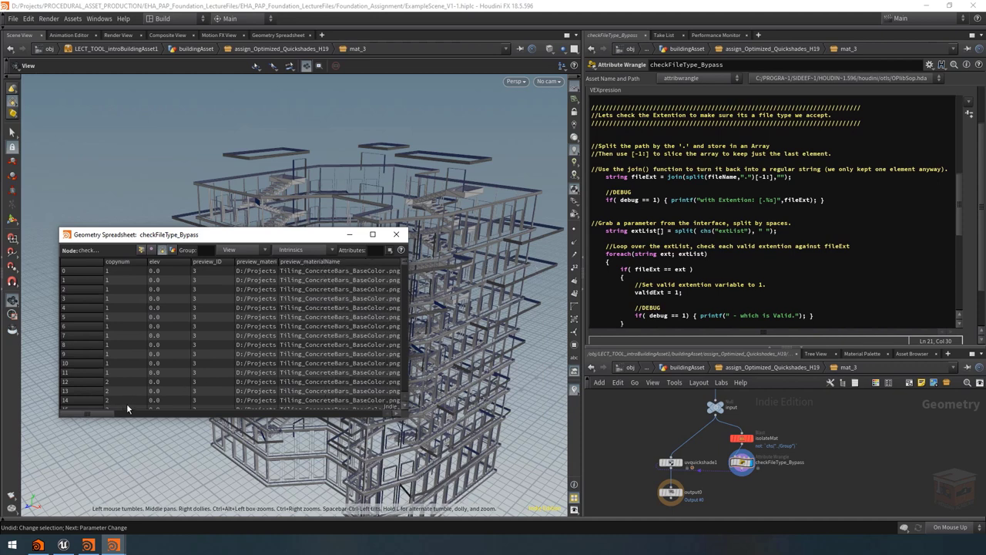
pyautogui.moveTo(110, 414); pyautogui.dragTo(123, 416)
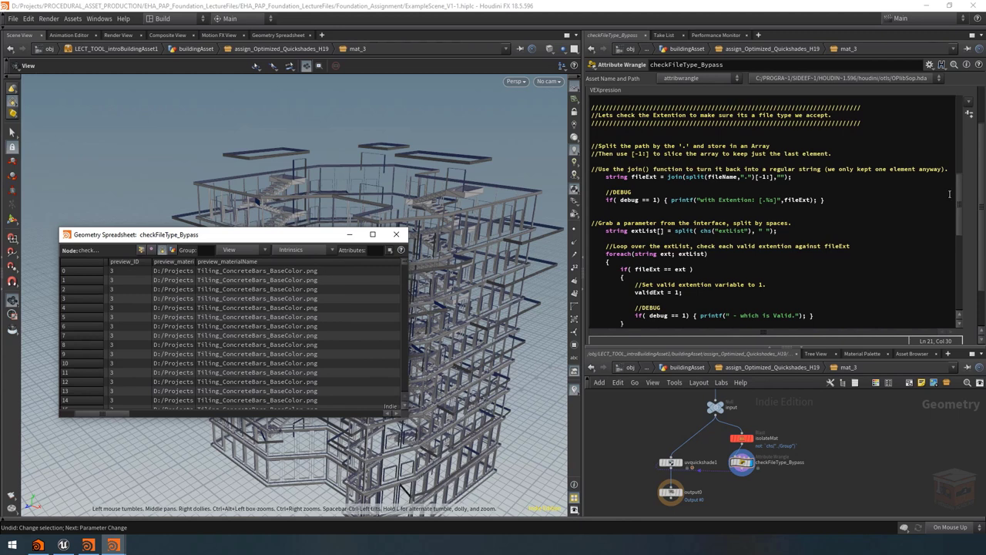
# Step: Examine the extension-list loop and the wrangle's Valid Extention List parameter
pyautogui.scroll(-2, 640, 328)
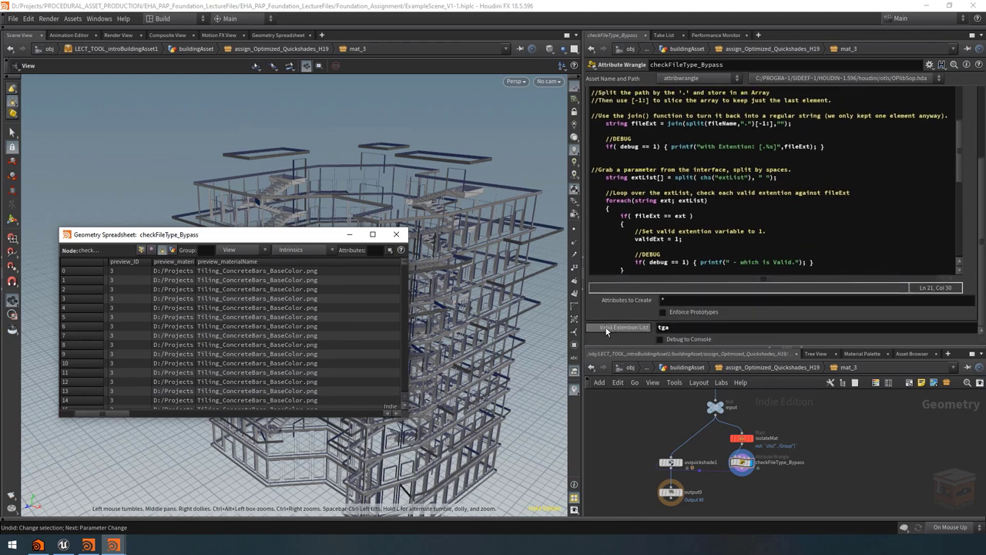
pyautogui.doubleClick(691, 328)
pyautogui.click(686, 327)
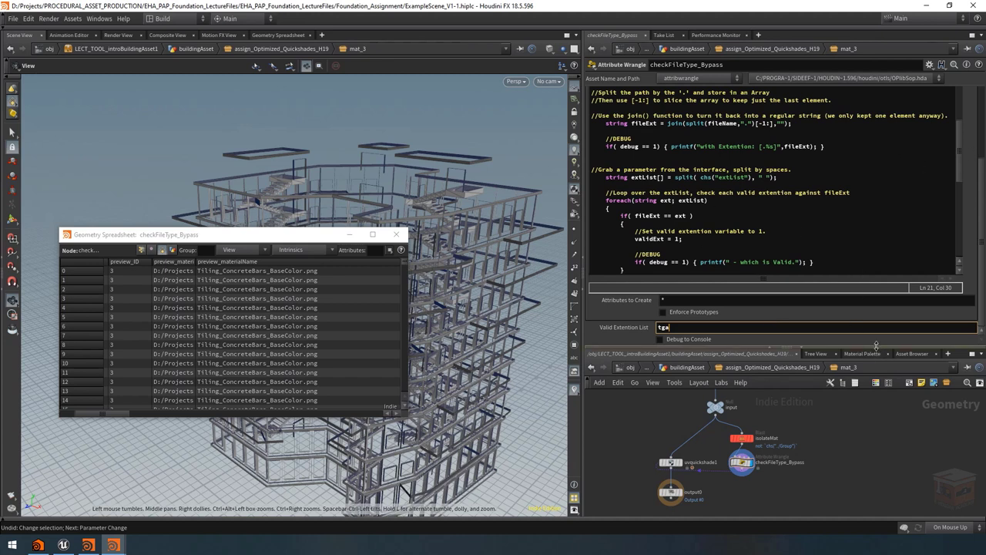
# Step: Set the Valid Extention List of checkFileType_Bypass to tga, and enable Debug to Console to check the printed result
pyautogui.scroll(3, 963, 296)
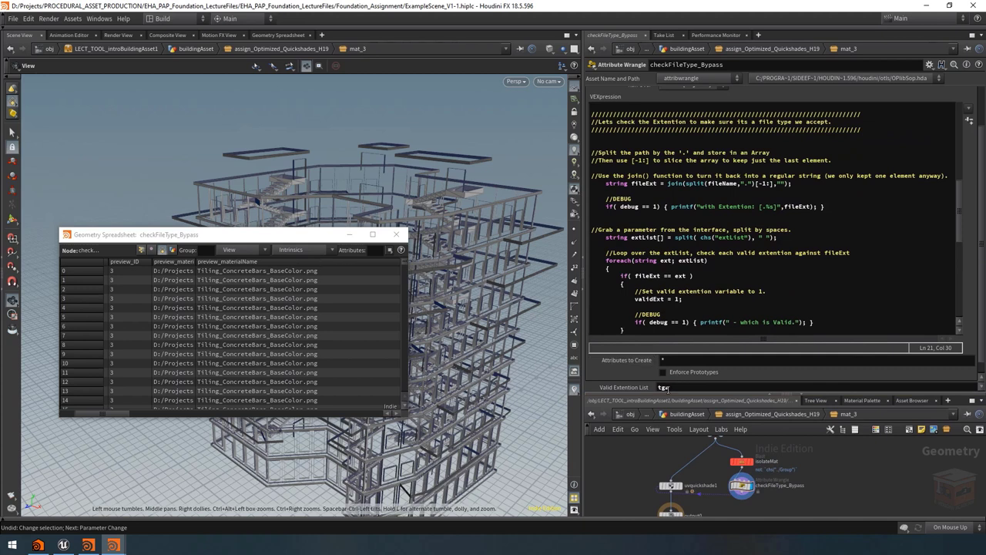
pyautogui.write('a')
pyautogui.scroll(-2, 871, 246)
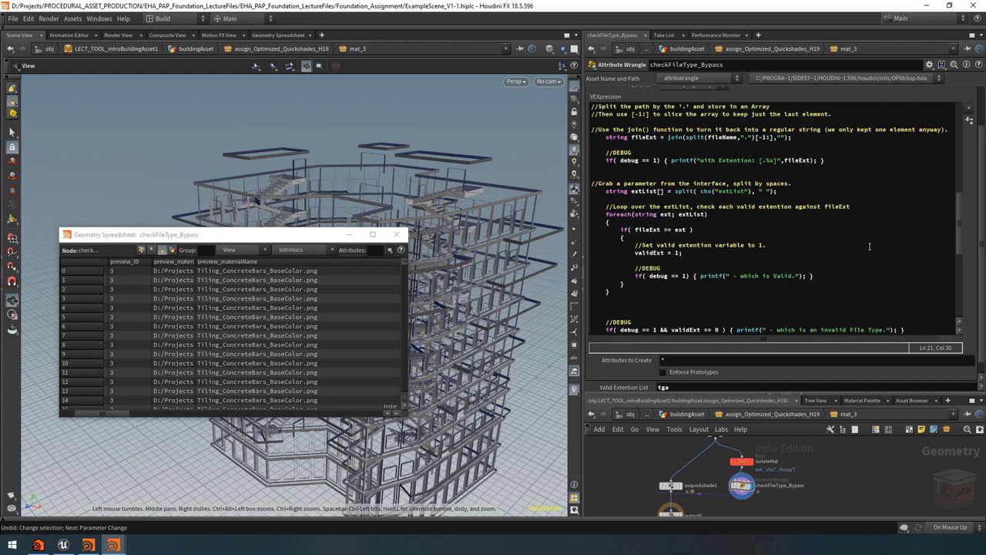
pyautogui.click(743, 373)
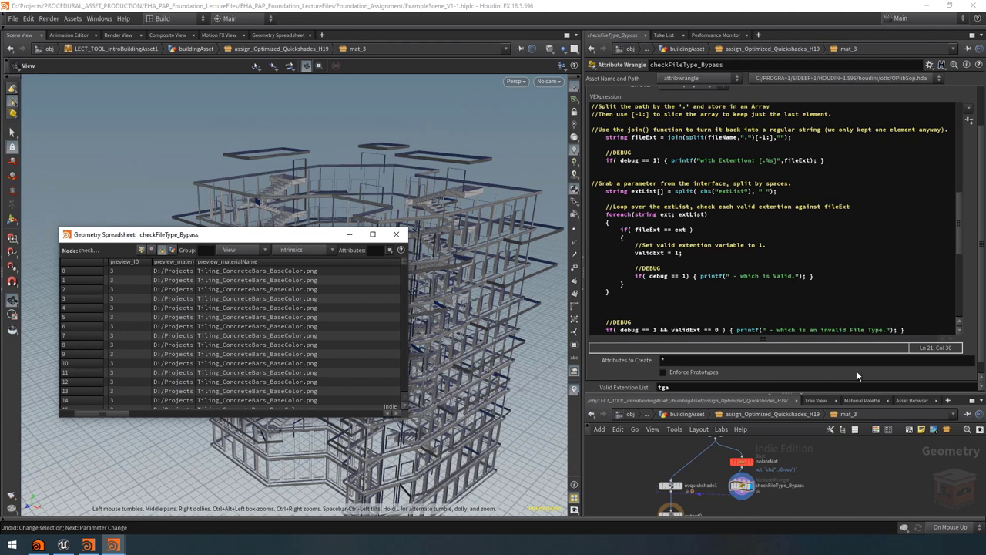
pyautogui.scroll(-1, 855, 377)
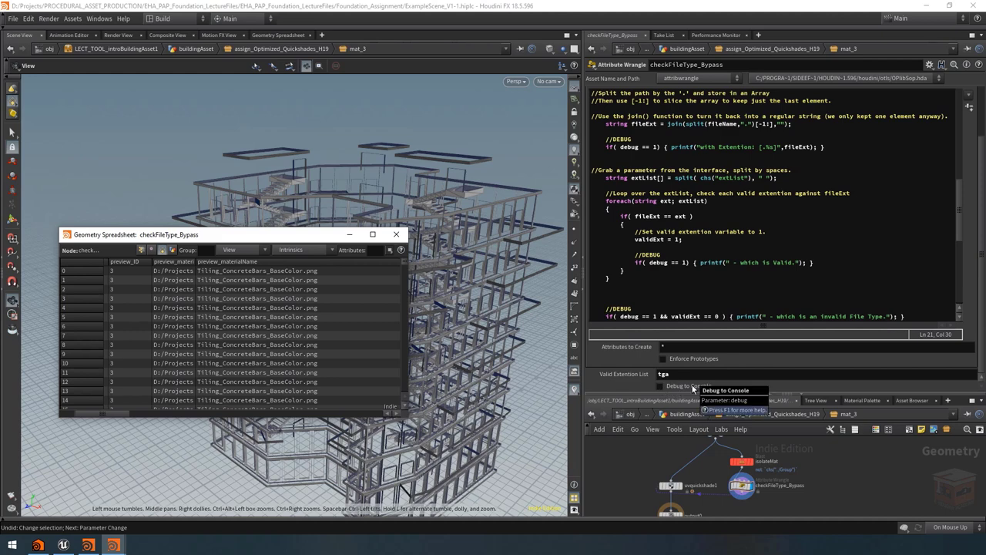
pyautogui.click(692, 389)
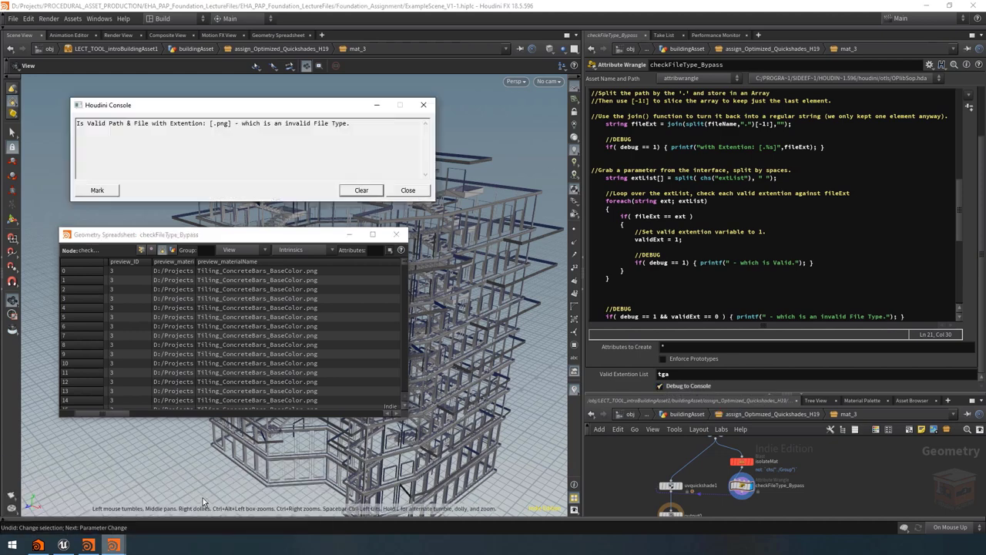
pyautogui.moveTo(290, 99); pyautogui.dragTo(287, 94)
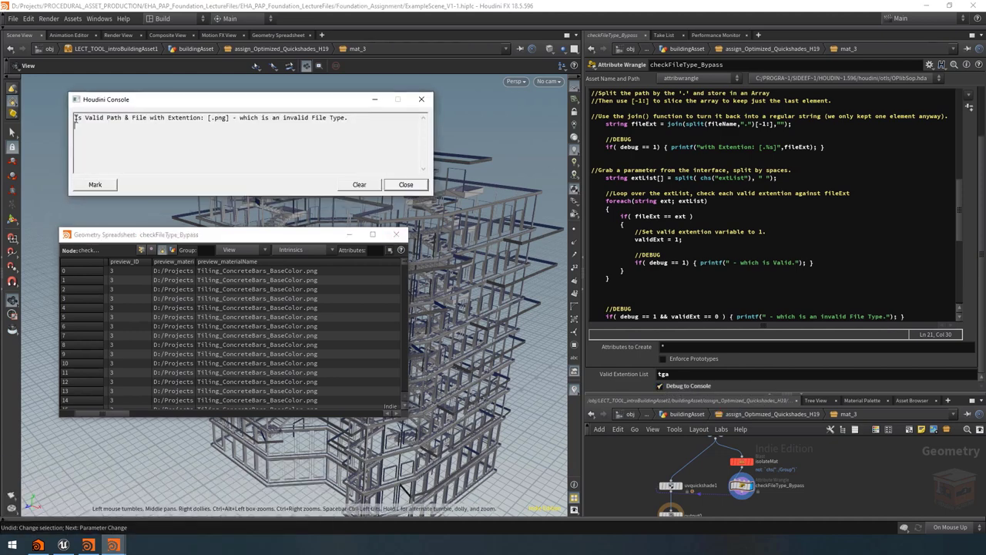
pyautogui.moveTo(77, 117); pyautogui.dragTo(372, 119)
pyautogui.click(269, 117)
pyautogui.click(372, 119)
pyautogui.moveTo(238, 117); pyautogui.dragTo(372, 123)
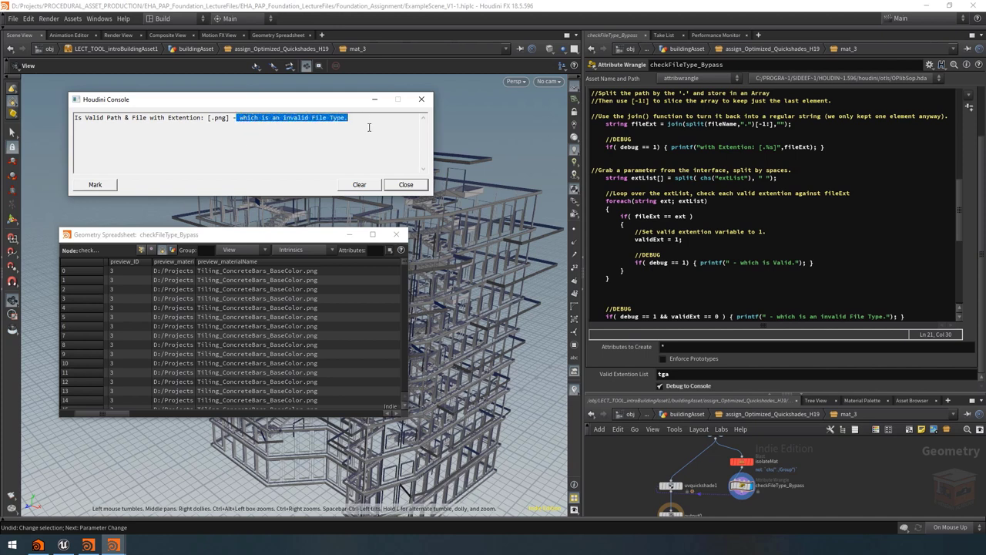
pyautogui.click(360, 134)
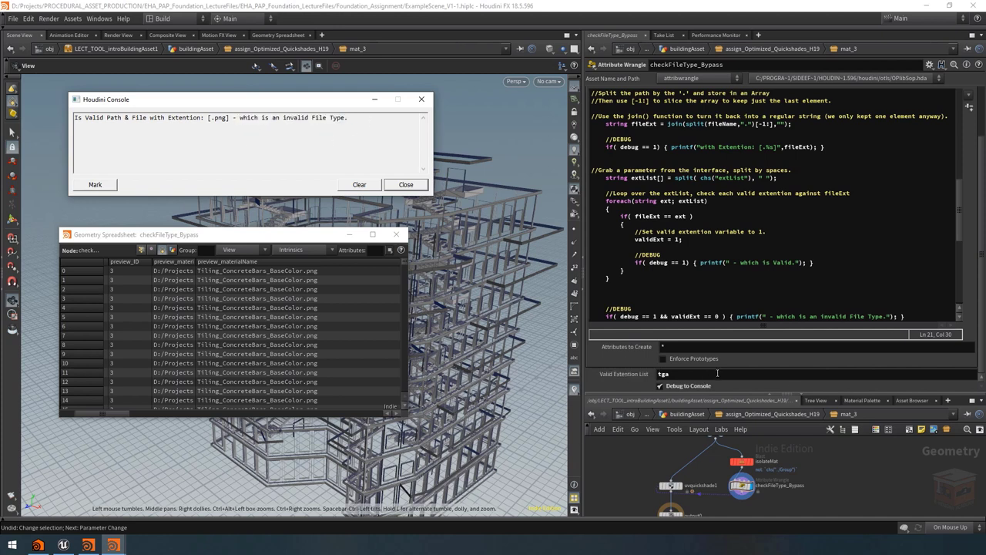
# Step: Clear the Valid Extention List and review the resulting debug message in the widened console window
pyautogui.click(717, 373)
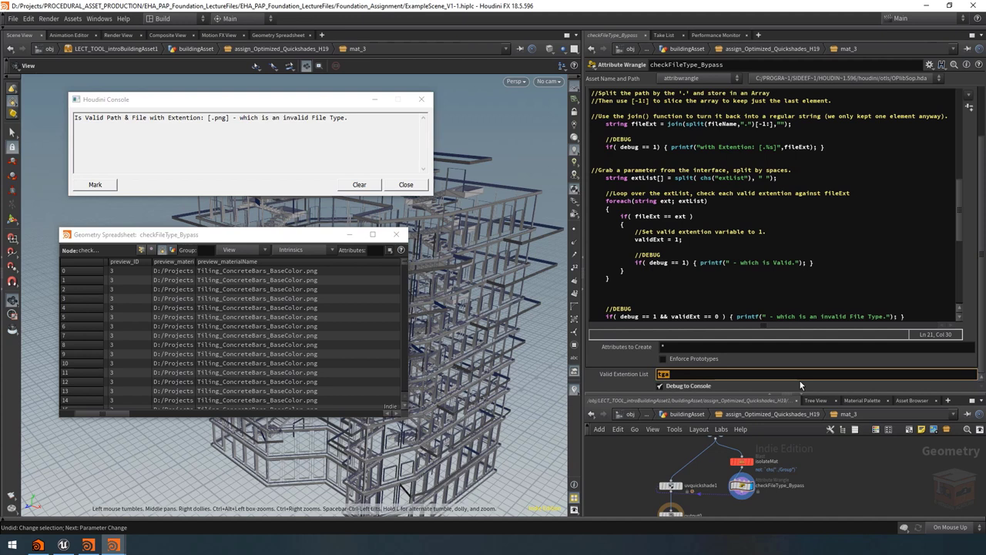
pyautogui.press('BackSpace')
pyautogui.press('Return')
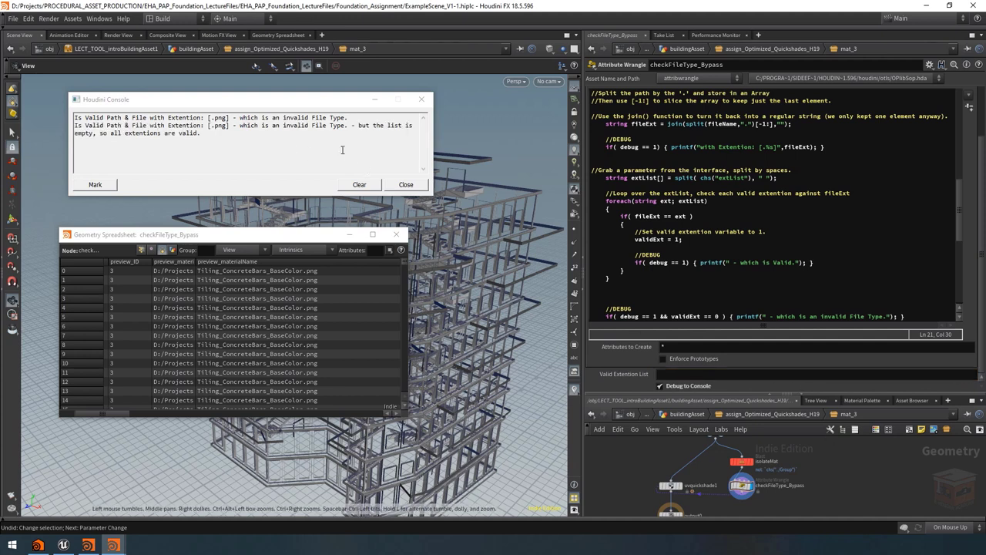
pyautogui.moveTo(429, 149); pyautogui.dragTo(546, 149)
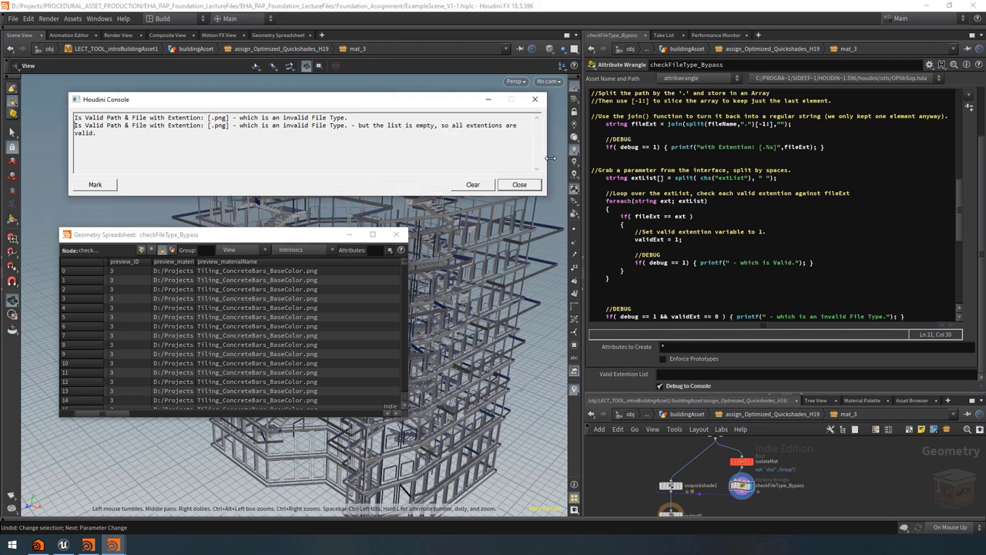
pyautogui.moveTo(240, 126); pyautogui.dragTo(344, 127)
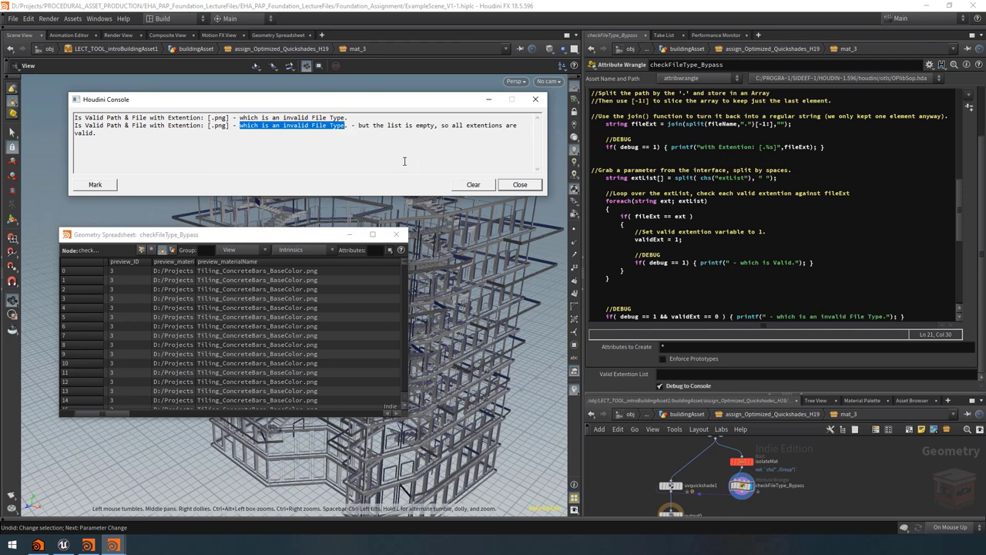
# Step: Set the Valid Extention List to png jpg and check the debug message in the console
pyautogui.click(682, 373)
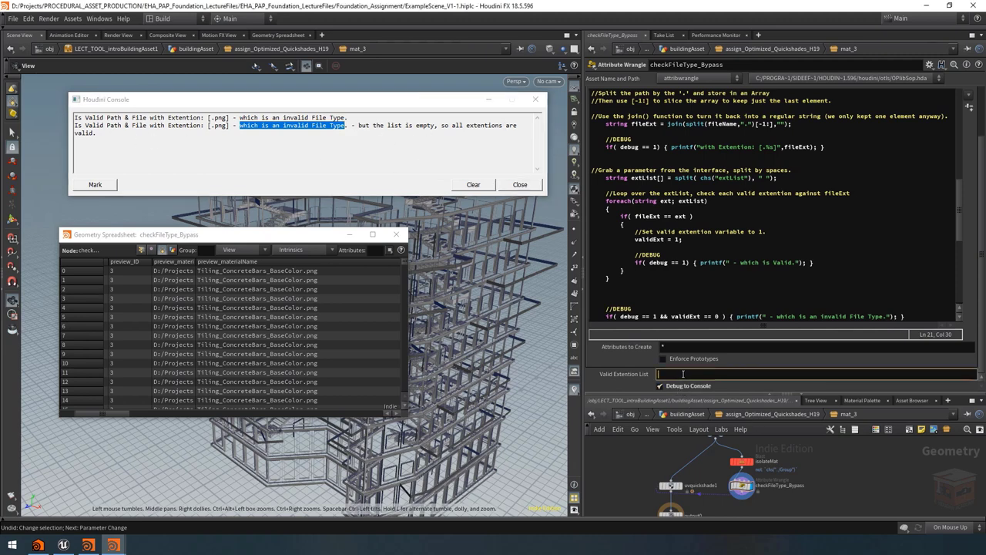
pyautogui.write('png jpg')
pyautogui.press('Return')
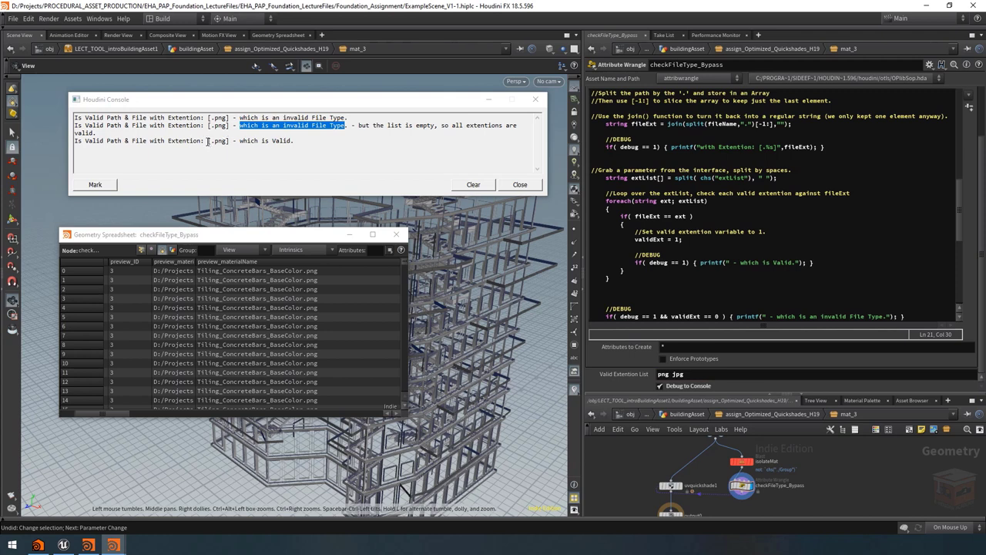
pyautogui.moveTo(209, 144); pyautogui.dragTo(296, 142)
pyautogui.click(306, 140)
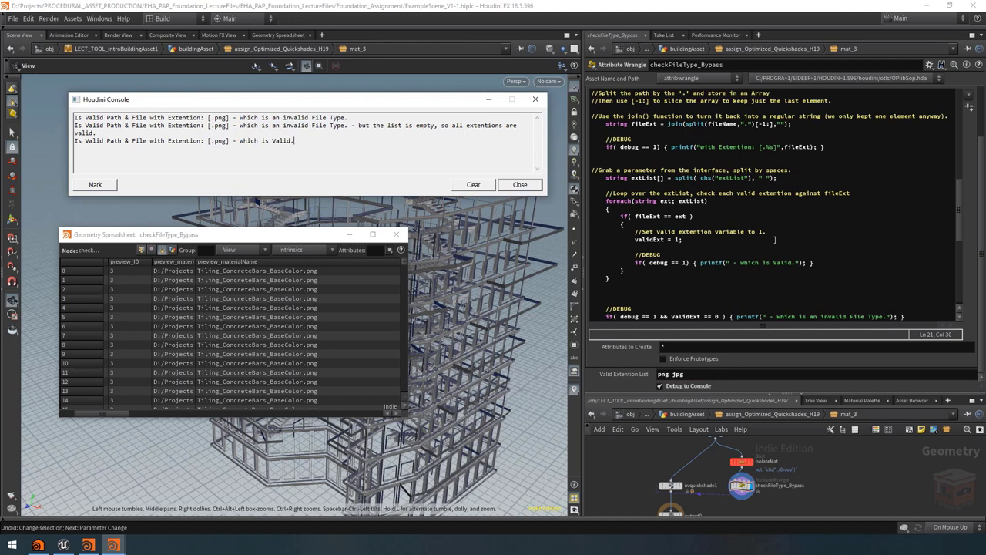
pyautogui.click(686, 386)
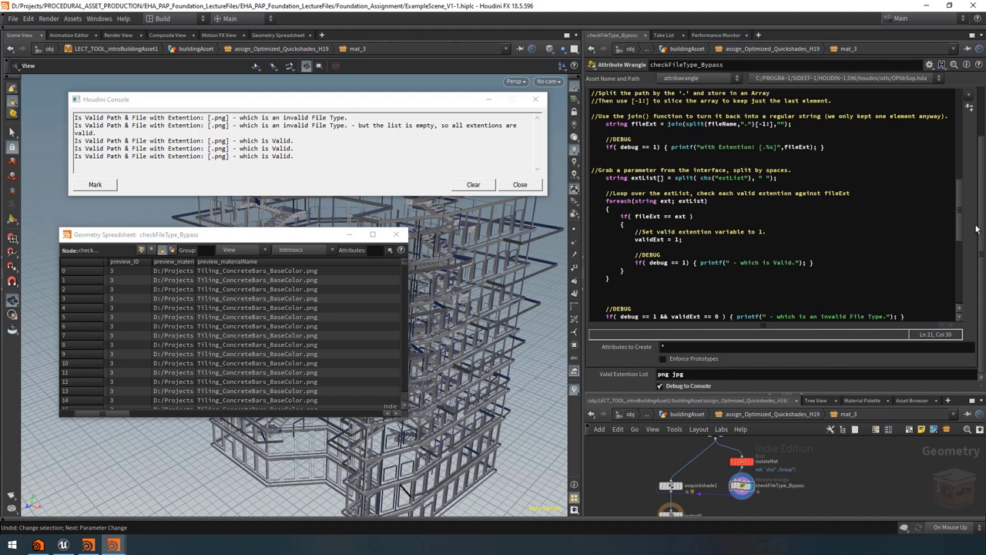
# Step: Examine how the checkFileType_Bypass code validates extensions and assigns filePath, and how uvquickshade1 uses that path as its texture map
pyautogui.scroll(-1, 920, 229)
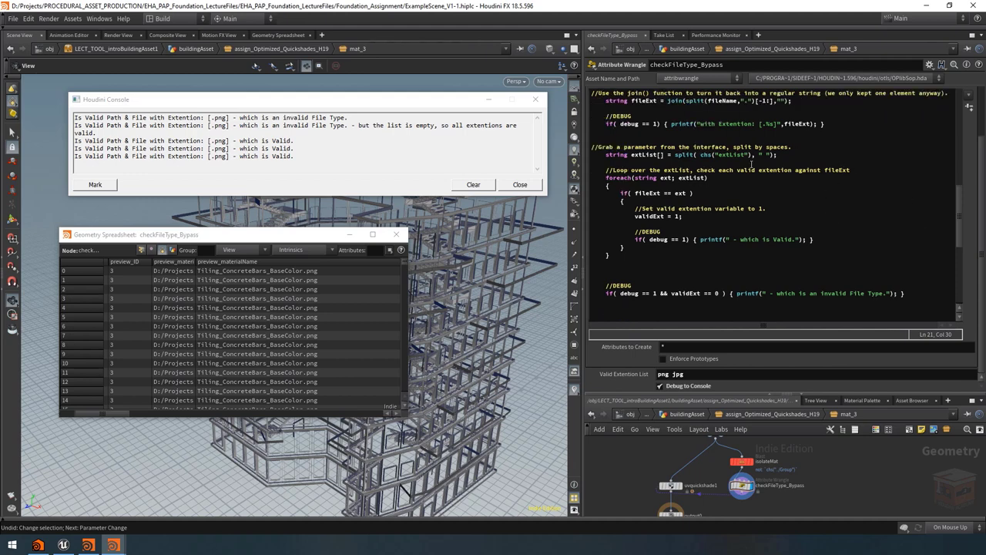
pyautogui.scroll(-1, 901, 207)
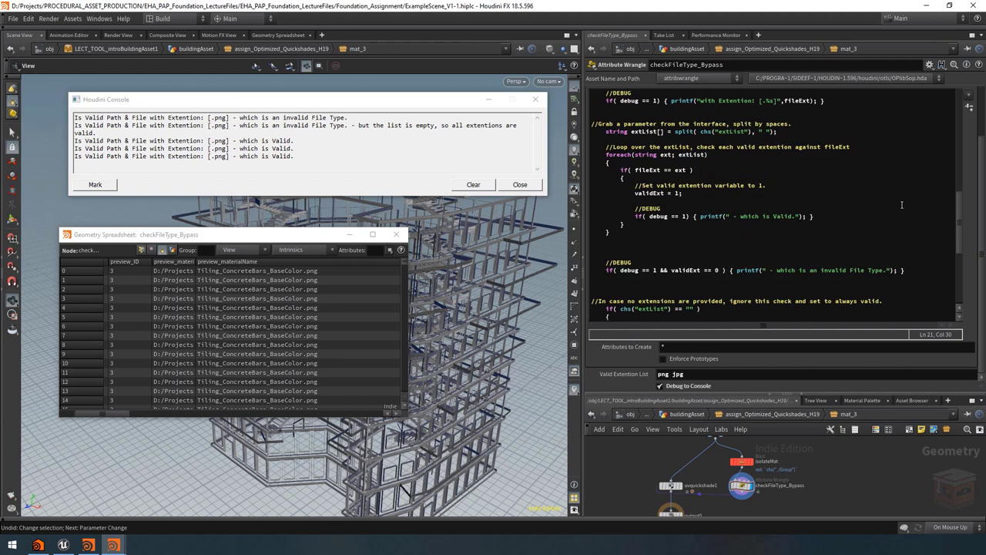
pyautogui.moveTo(393, 158); pyautogui.dragTo(75, 115)
pyautogui.click(343, 151)
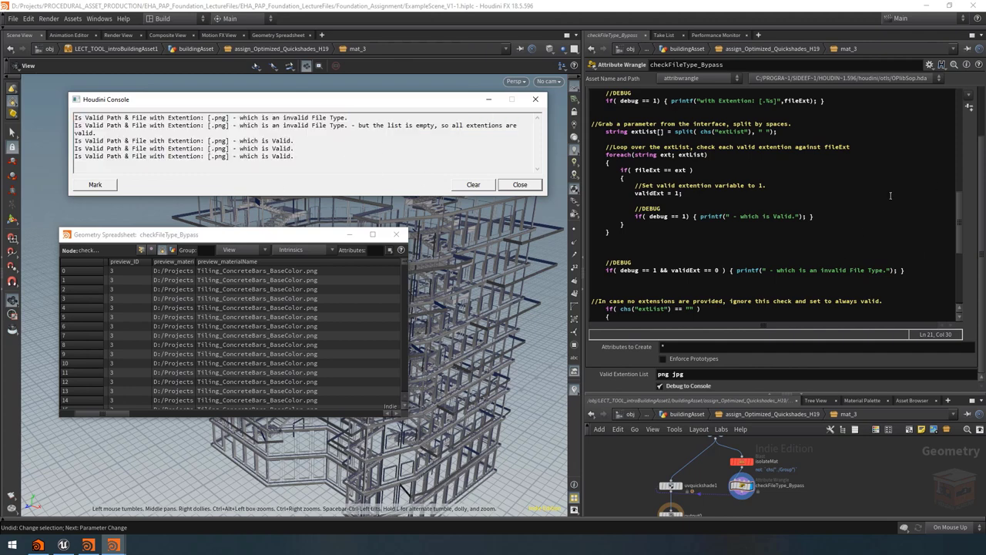
pyautogui.scroll(-8, 926, 184)
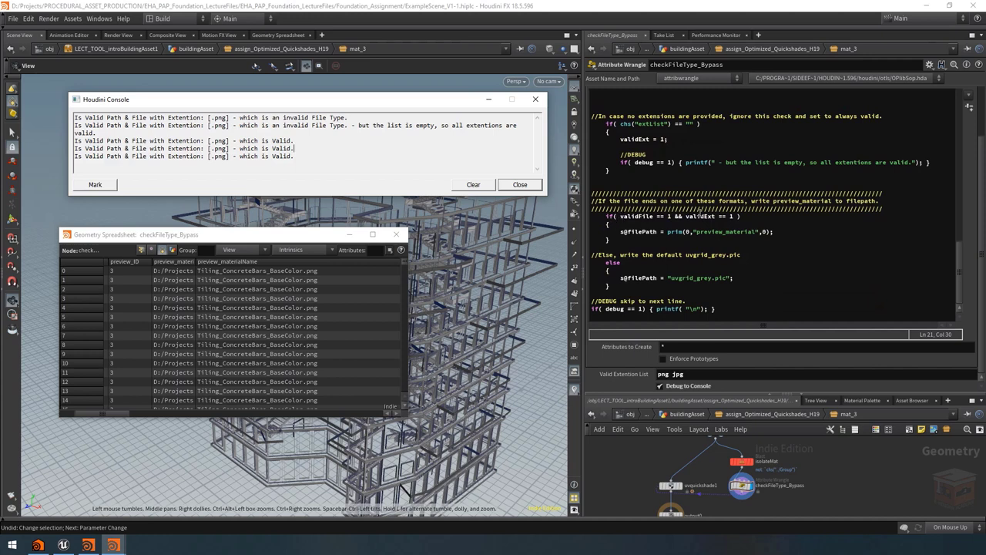
pyautogui.click(733, 217)
pyautogui.moveTo(786, 234); pyautogui.dragTo(620, 231)
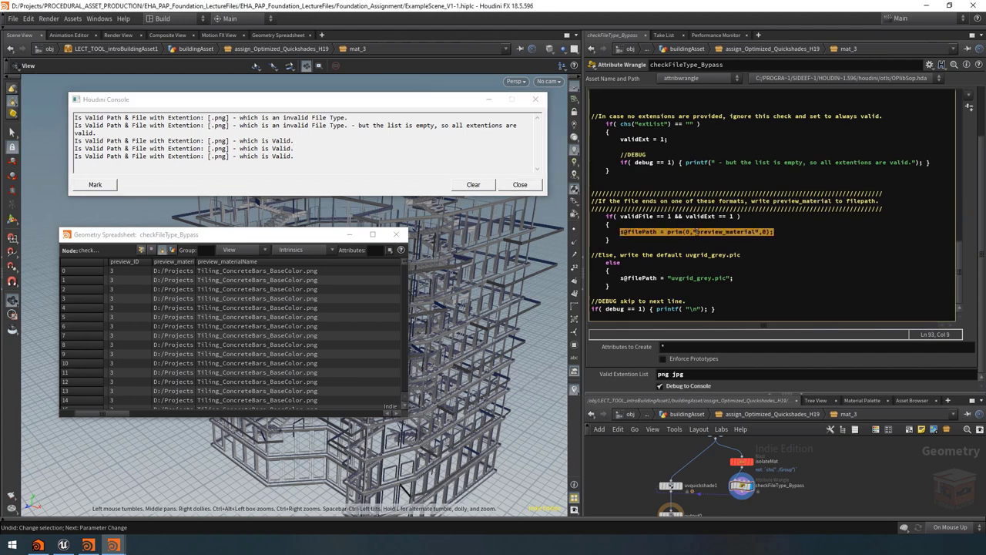
pyautogui.click(670, 485)
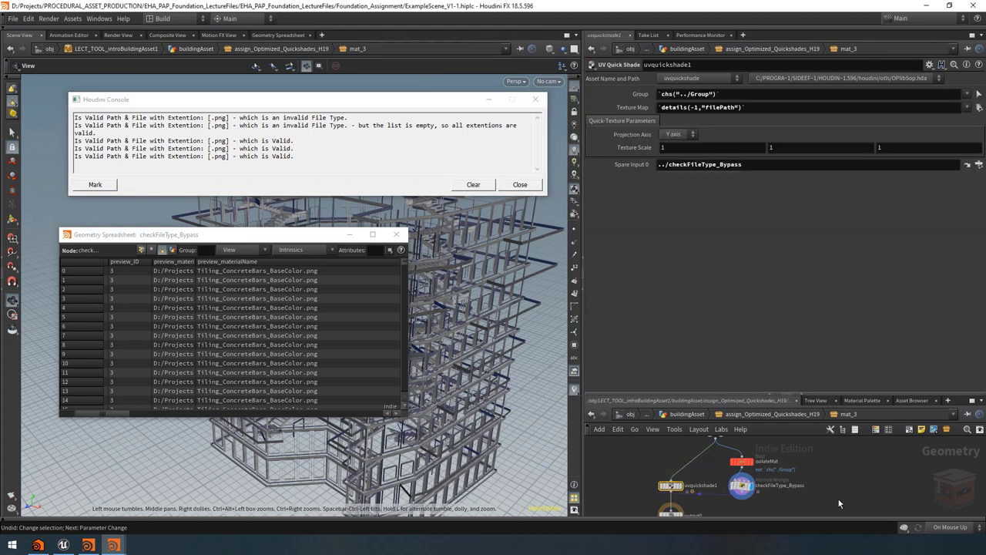
pyautogui.moveTo(885, 396); pyautogui.dragTo(885, 342)
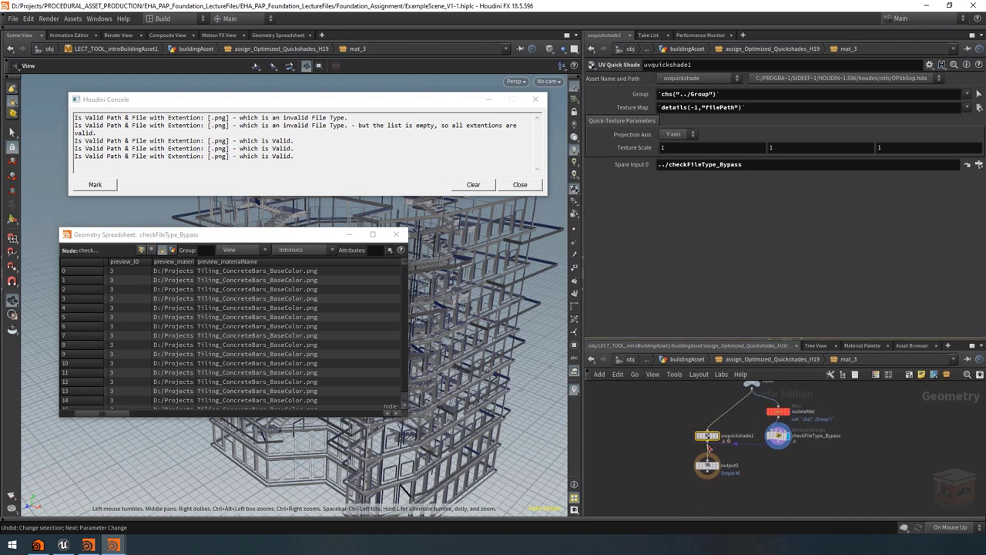
pyautogui.moveTo(817, 455); pyautogui.dragTo(752, 426)
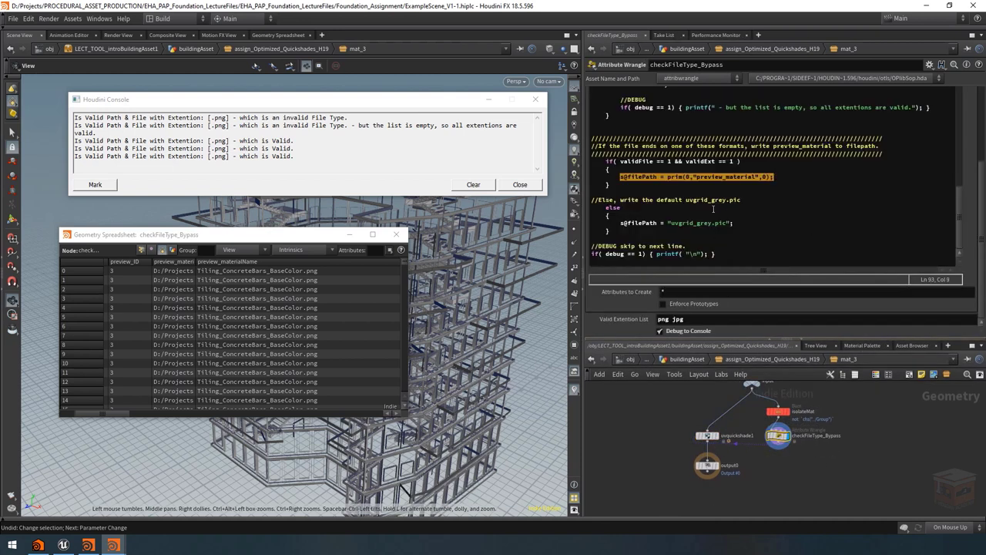
pyautogui.moveTo(741, 223); pyautogui.dragTo(654, 223)
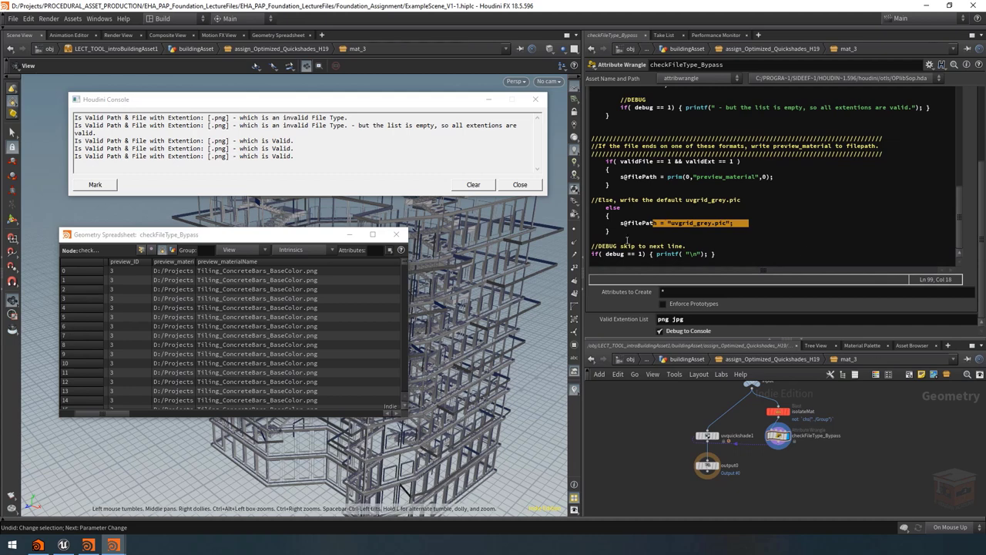
# Step: Close the Houdini Console and the floating Geometry Spreadsheet for checkFileType_Bypass
pyautogui.click(527, 187)
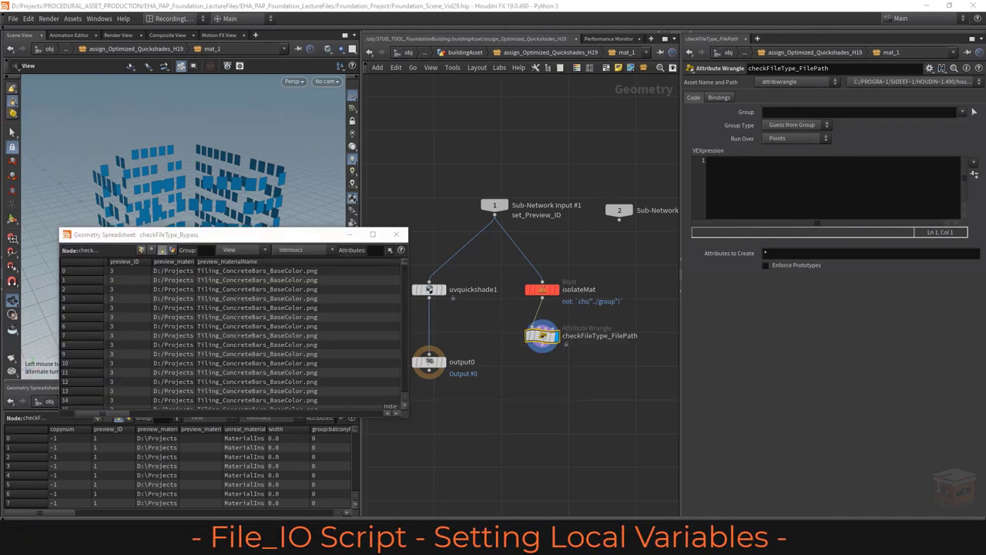
pyautogui.click(396, 234)
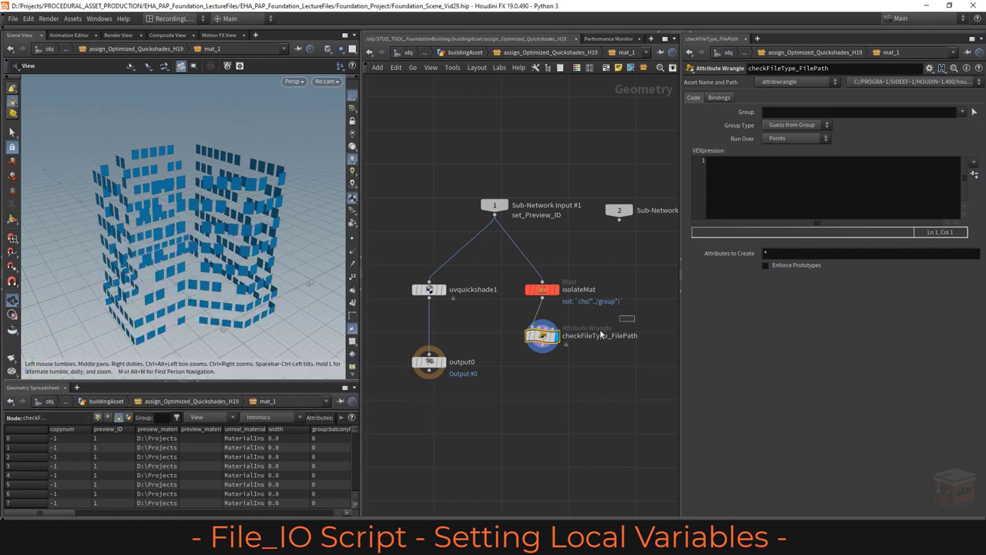
# Step: Set the checkFileType_FilePath wrangle to run over Detail (only once)
pyautogui.click(795, 140)
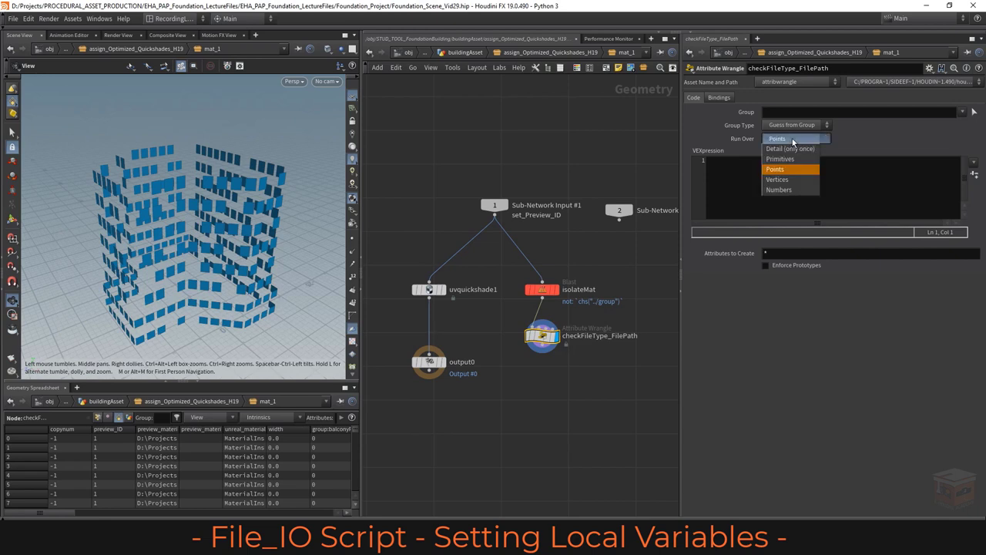
pyautogui.click(792, 138)
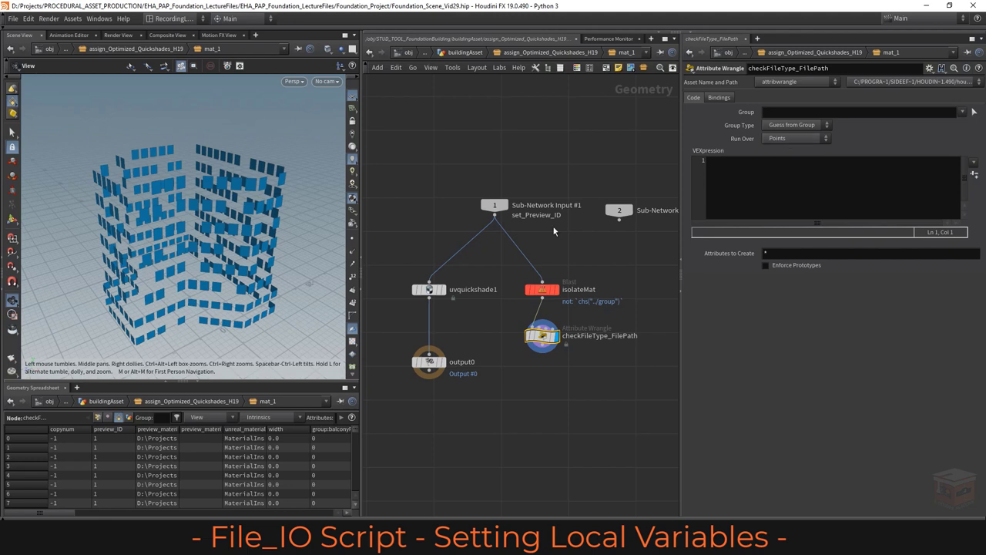
pyautogui.click(542, 291)
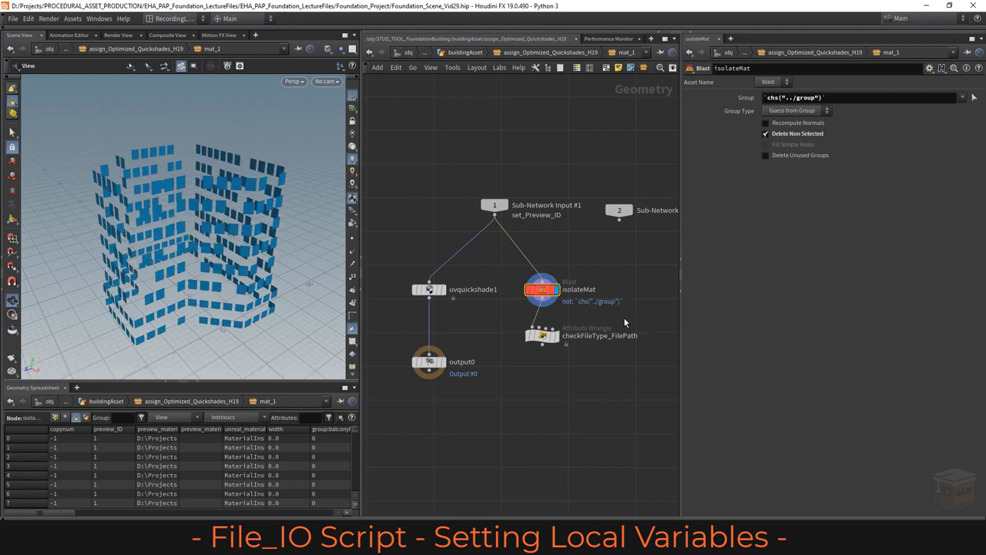
pyautogui.click(553, 335)
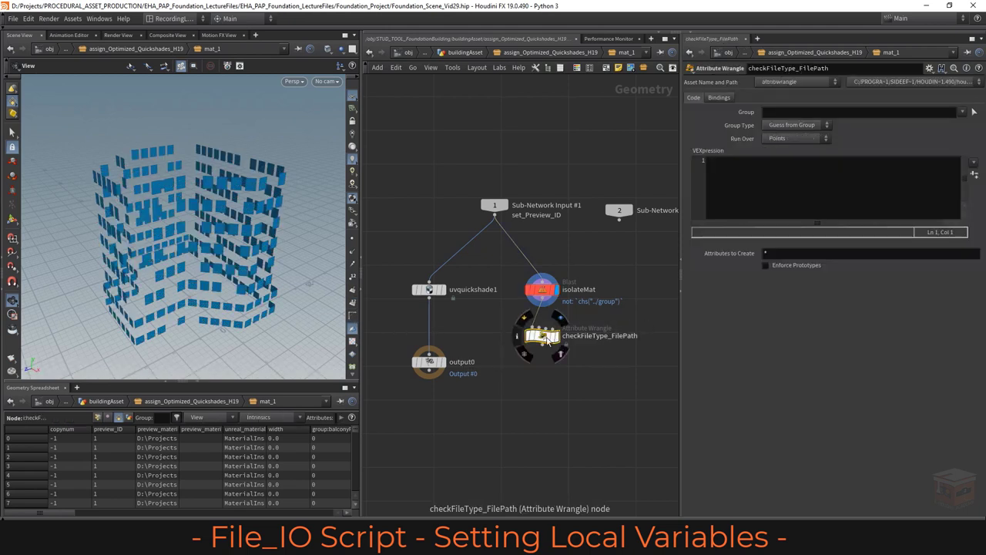
pyautogui.click(797, 138)
pyautogui.click(783, 151)
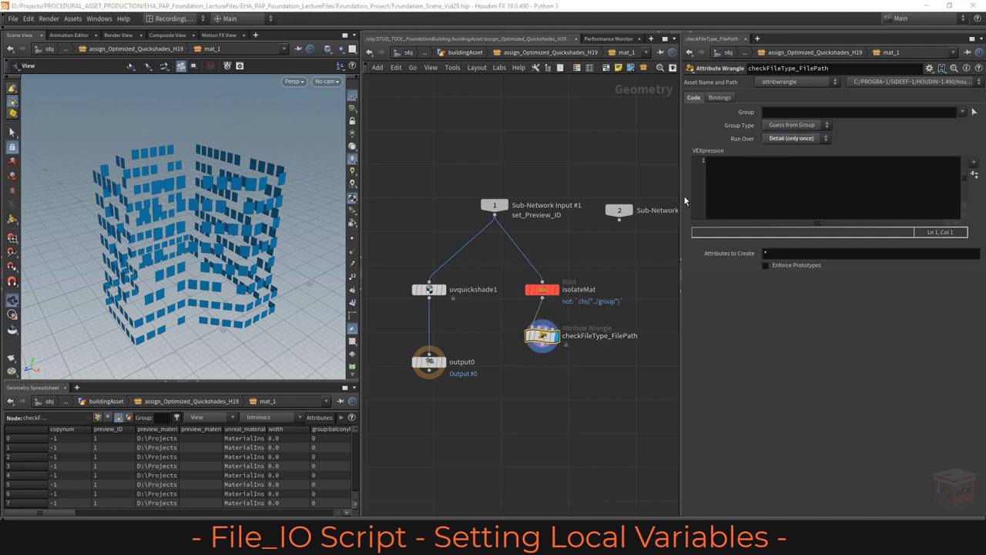
# Step: Widen the parameter pane and start the wrangle's VEXpression with the comment "//Code Start:" followed by a full line of slashes
pyautogui.moveTo(680, 203); pyautogui.dragTo(569, 220)
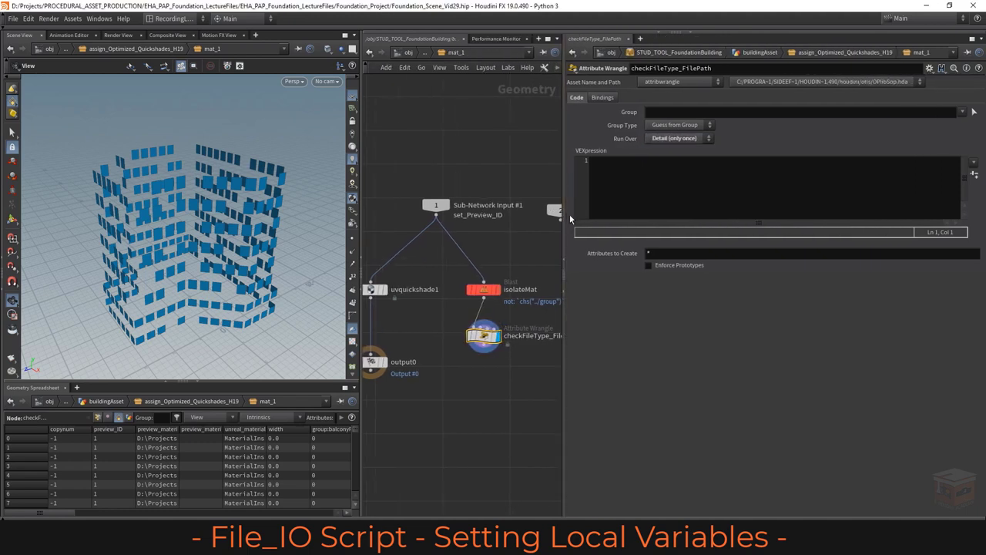
pyautogui.click(676, 184)
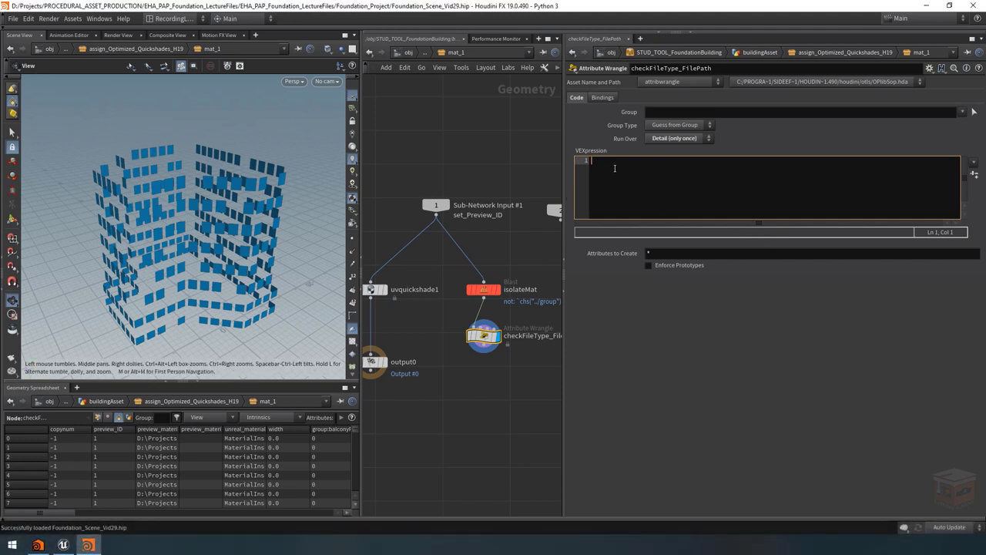
pyautogui.write('//Code Start: //////////////////////////////////////////////////////////////////////////')
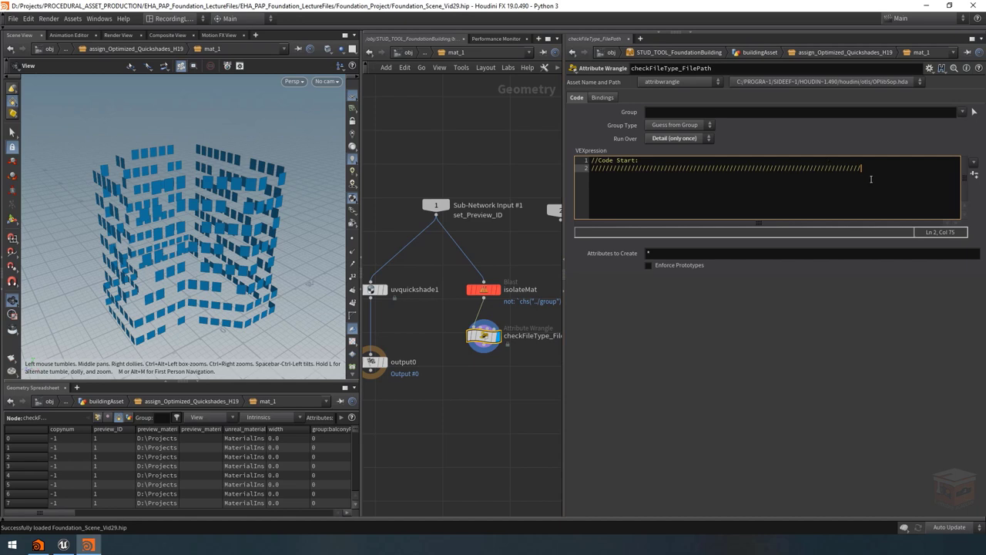
# Step: Add a full line of slashes above the "//Code Start:" comment to complete the header block
pyautogui.hotkey('ctrl', 'Home')
pyautogui.press('Return')
pyautogui.press('End')
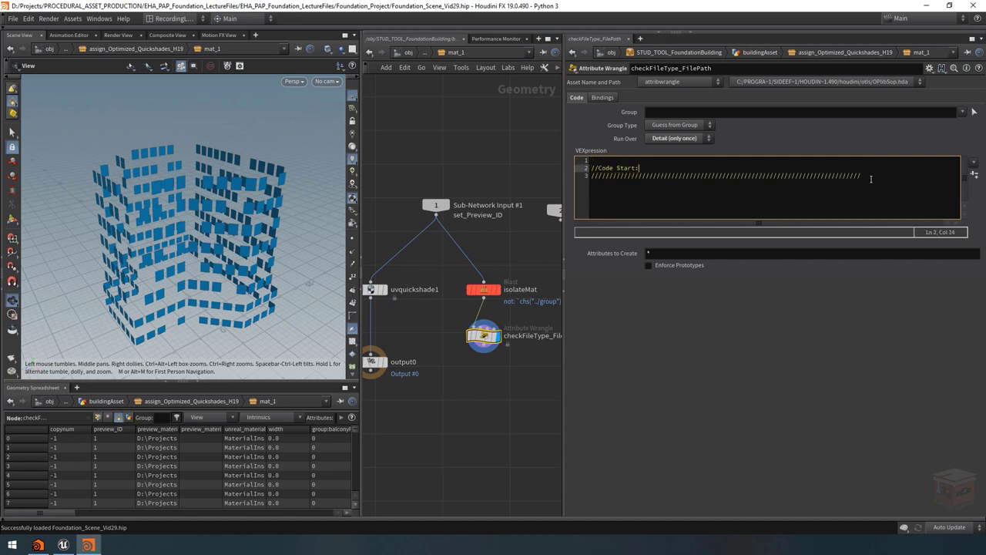
pyautogui.press('Up')
pyautogui.write('//////////////////////////////////////////////////////////////////////////')
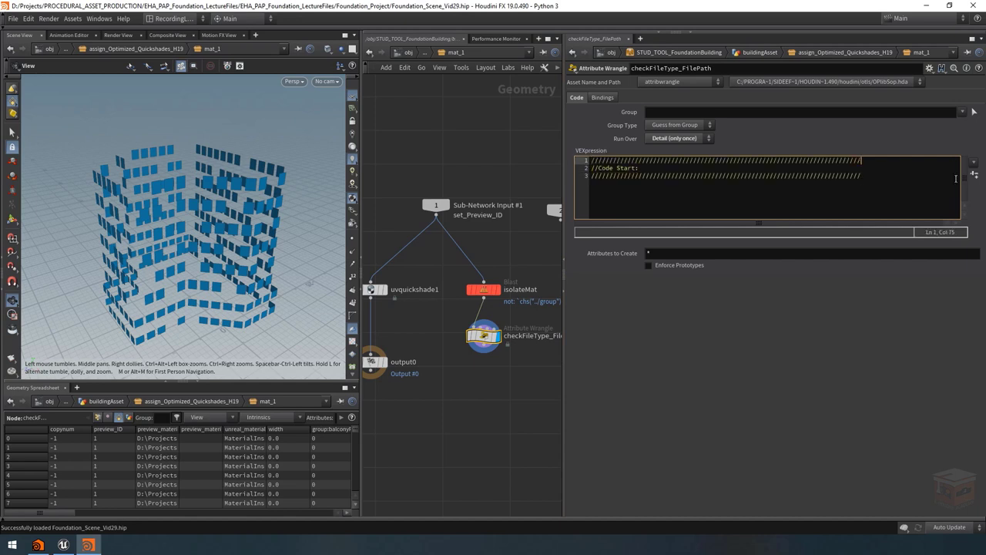
# Step: Below the header, leave a blank line and add the comment "//Get the preview_material & name for this Mat group iteration."
pyautogui.click(883, 177)
pyautogui.press('Return')
pyautogui.press('Return')
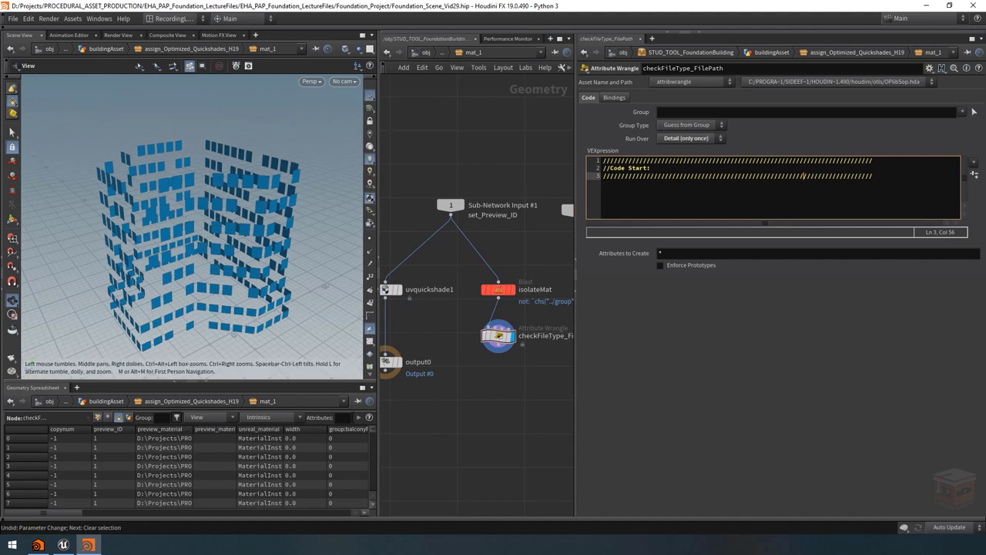
pyautogui.click(621, 191)
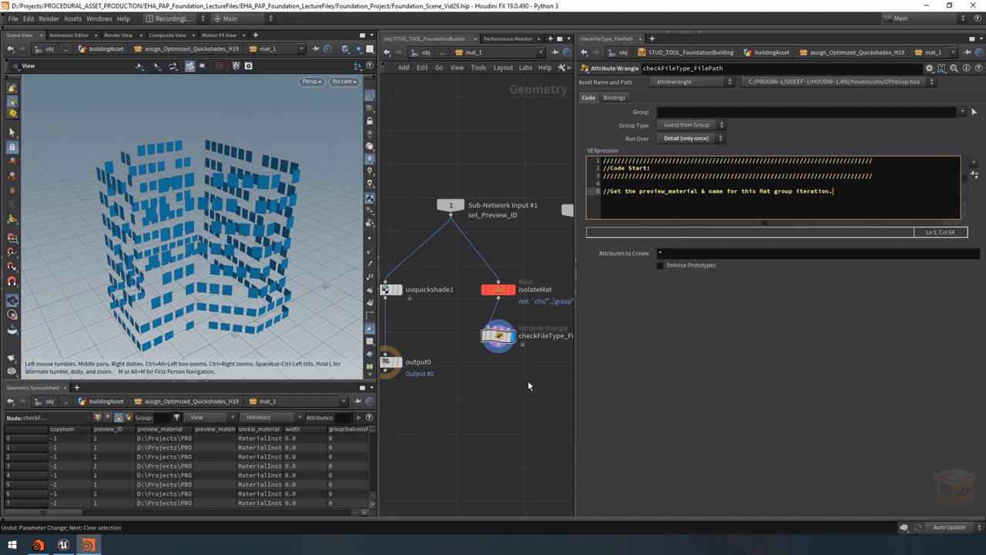
# Step: Examine the preview_material, preview_materialName and unreal_material attributes in the Geometry Spreadsheet alongside the window geometry in the viewport
pyautogui.scroll(-1, 527, 380)
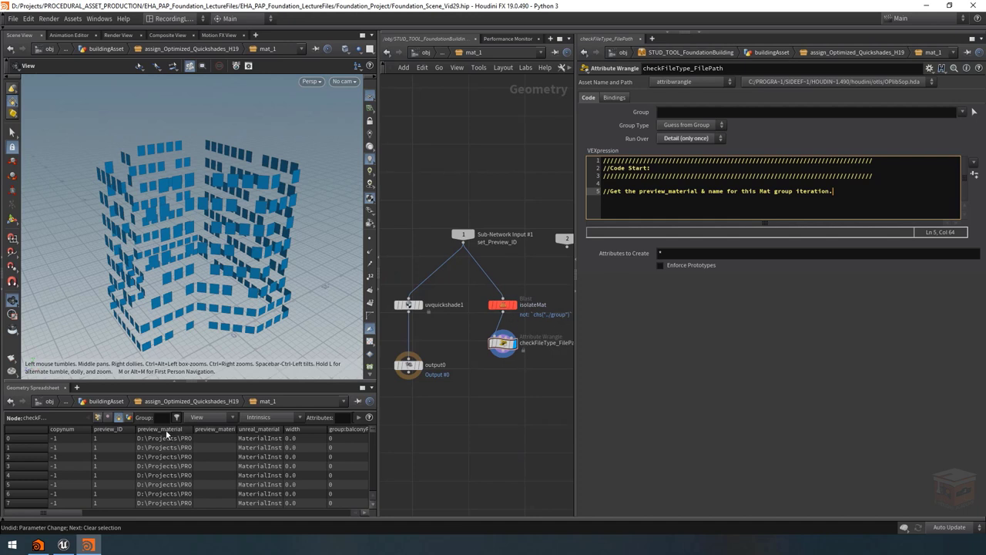
pyautogui.doubleClick(236, 429)
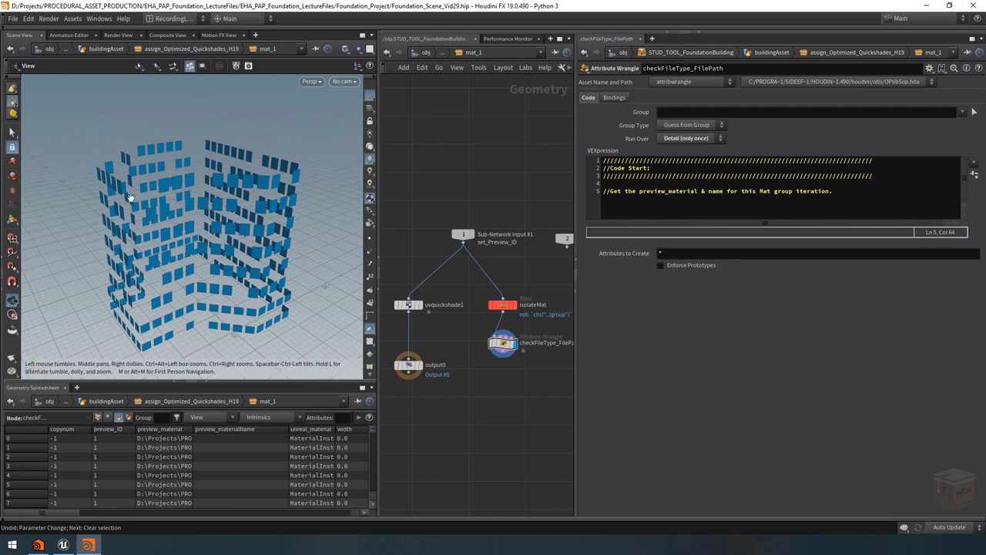
pyautogui.scroll(6, 198, 231)
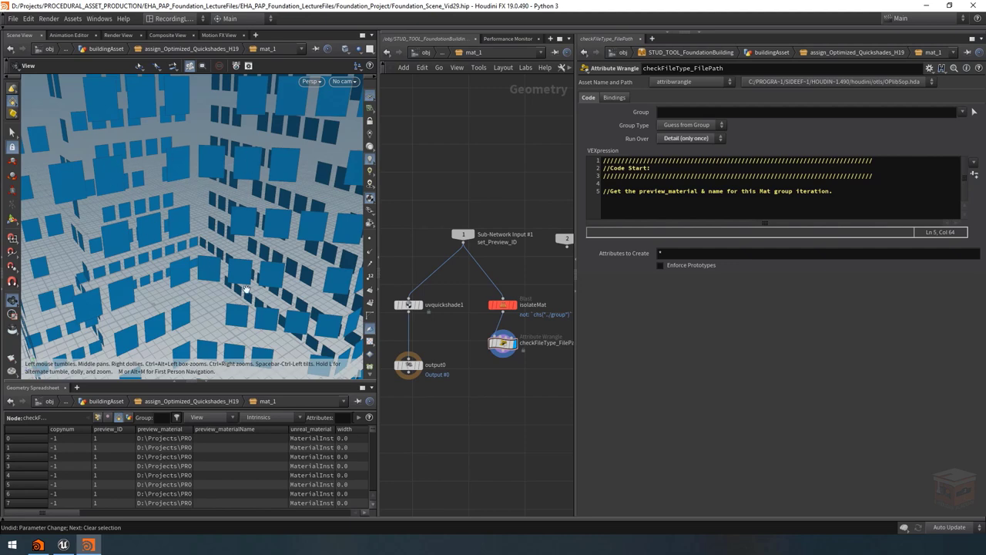
pyautogui.scroll(-8, 129, 210)
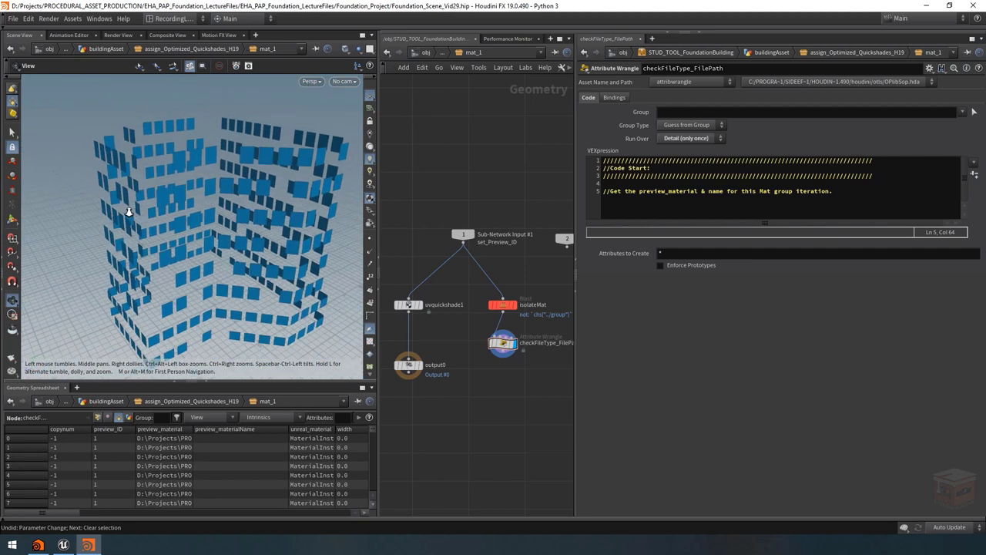
pyautogui.scroll(4, 198, 193)
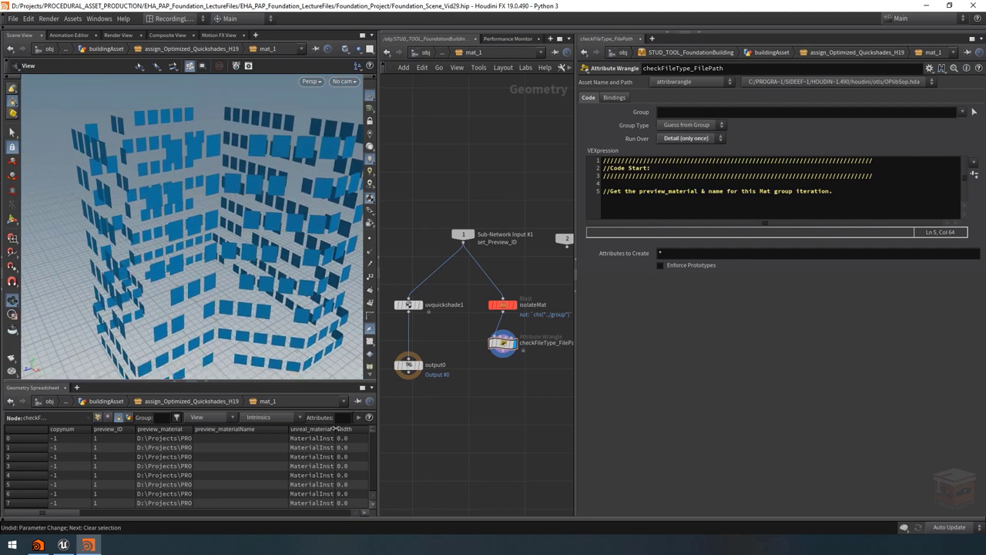
pyautogui.moveTo(337, 428); pyautogui.dragTo(372, 428)
pyautogui.moveTo(42, 513); pyautogui.dragTo(96, 512)
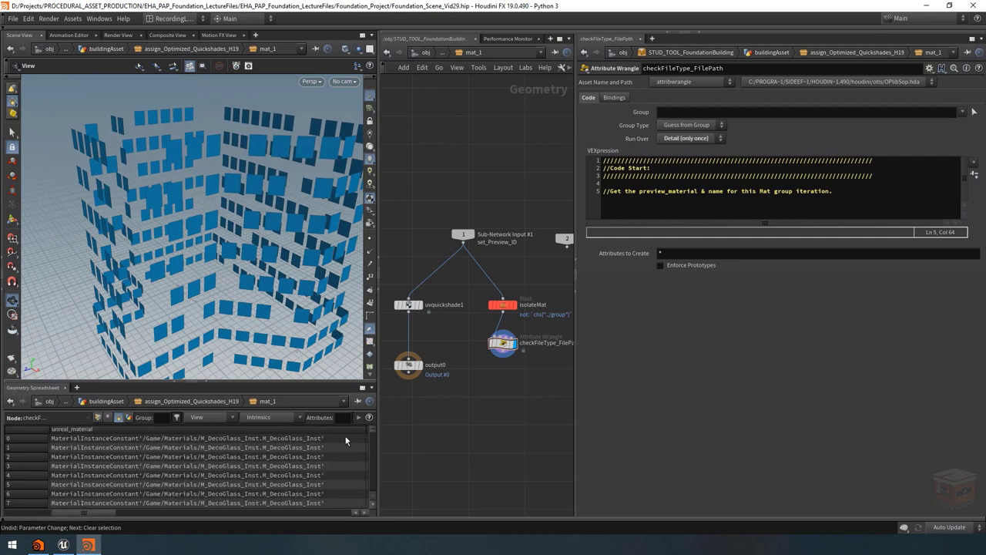
pyautogui.moveTo(368, 428); pyautogui.dragTo(139, 428)
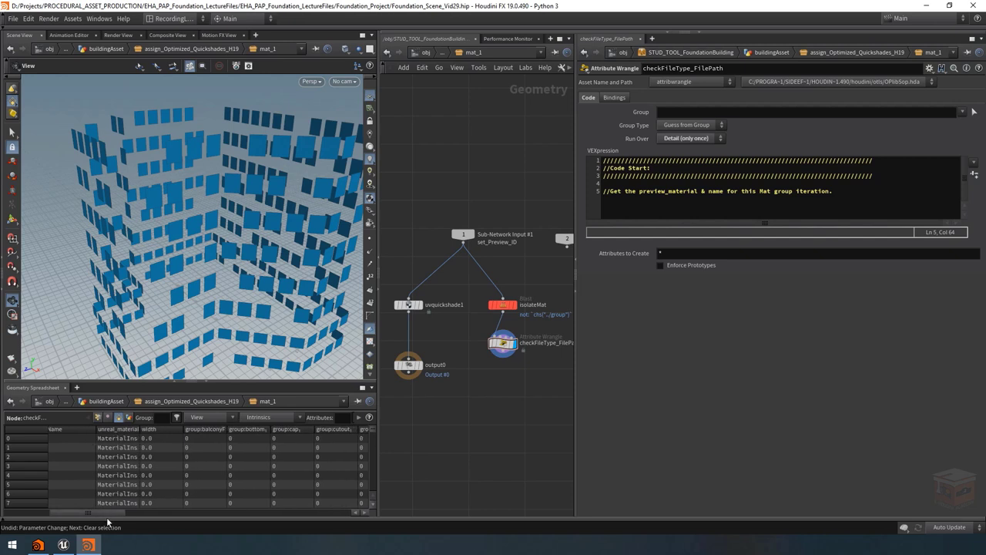
pyautogui.moveTo(113, 512); pyautogui.dragTo(42, 507)
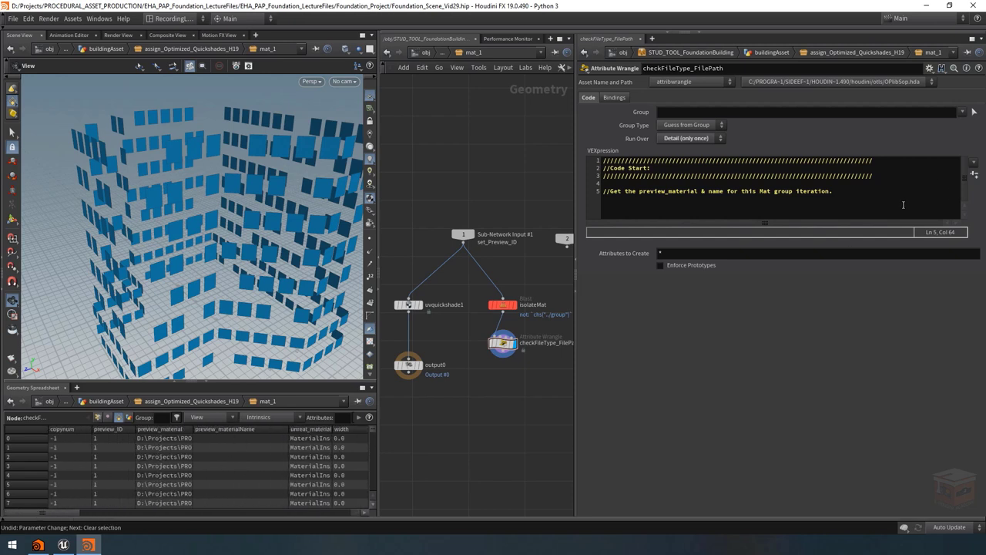
# Step: Under the comment, add the indented line string filePath = prim(0,"preview_material",0);
pyautogui.click(847, 190)
pyautogui.press('Return')
pyautogui.press('Tab')
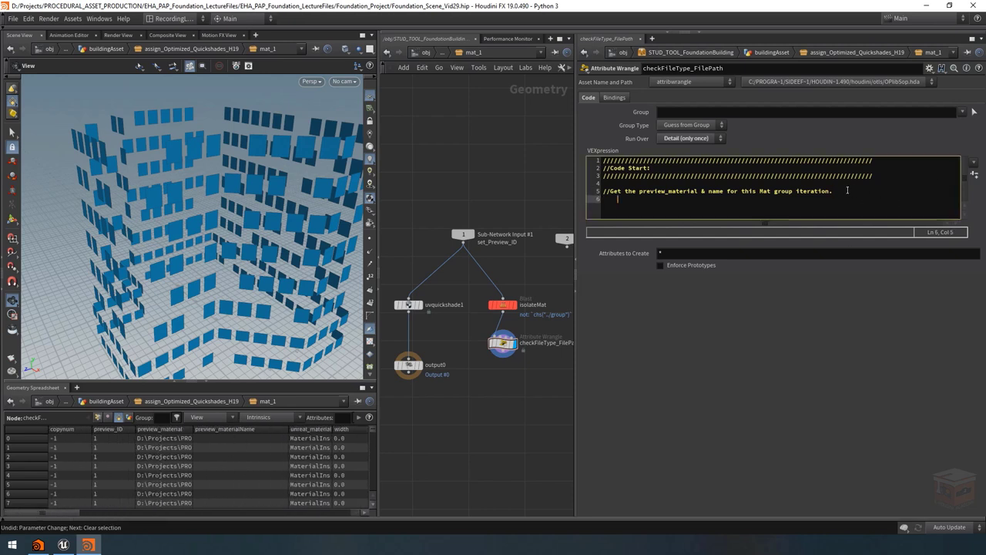
pyautogui.write('string ')
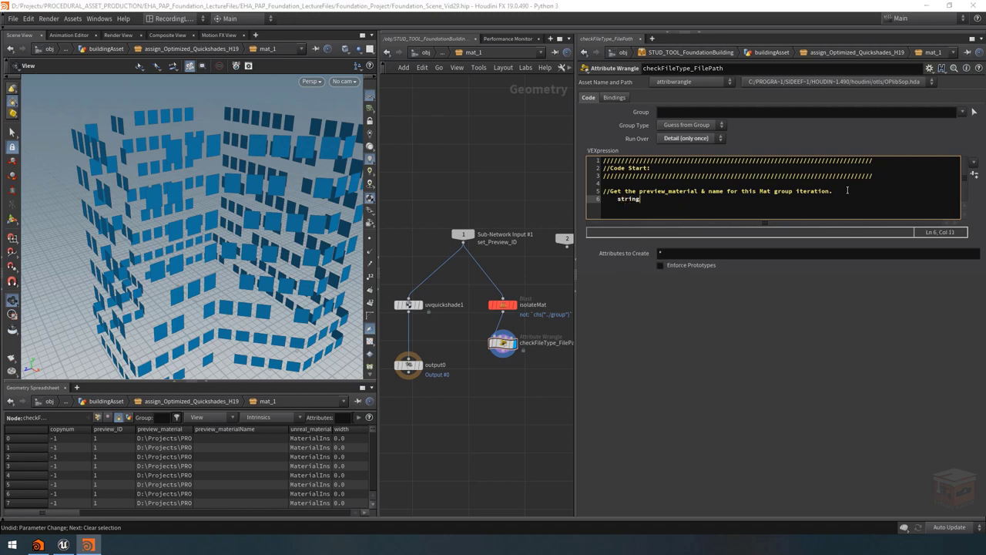
pyautogui.write('filePath = ')
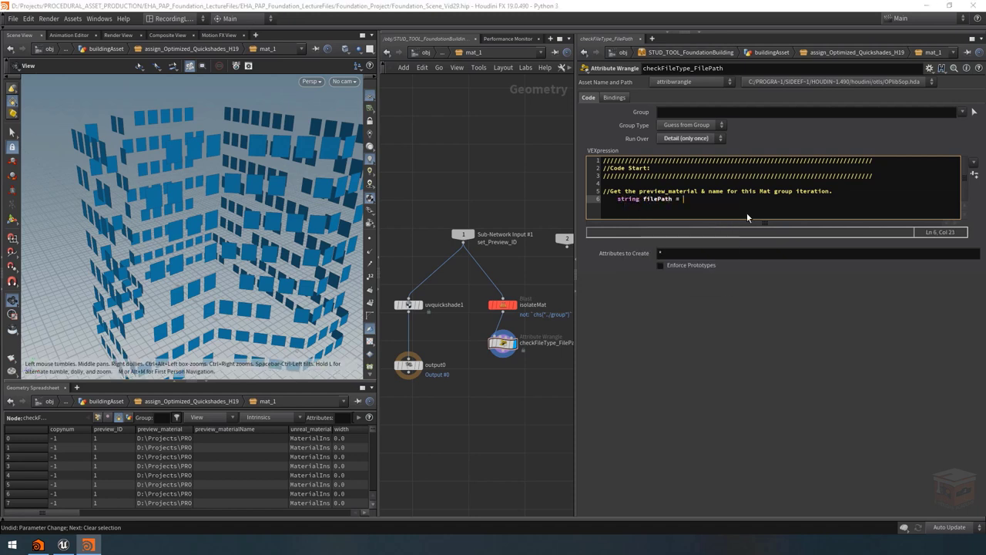
pyautogui.write('prim(0,""')
pyautogui.press('Left')
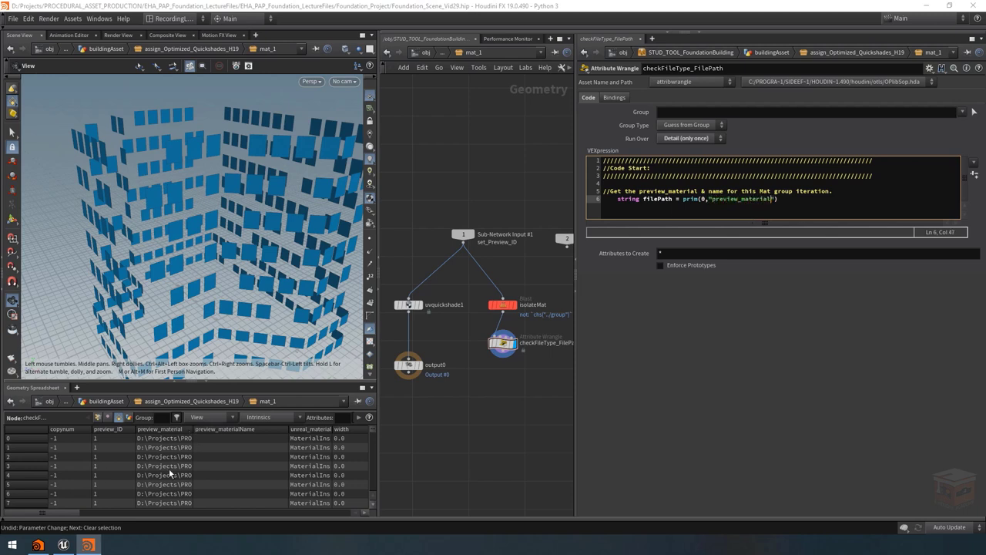
pyautogui.write('",0')
pyautogui.moveTo(502, 305)
pyautogui.write(';;')
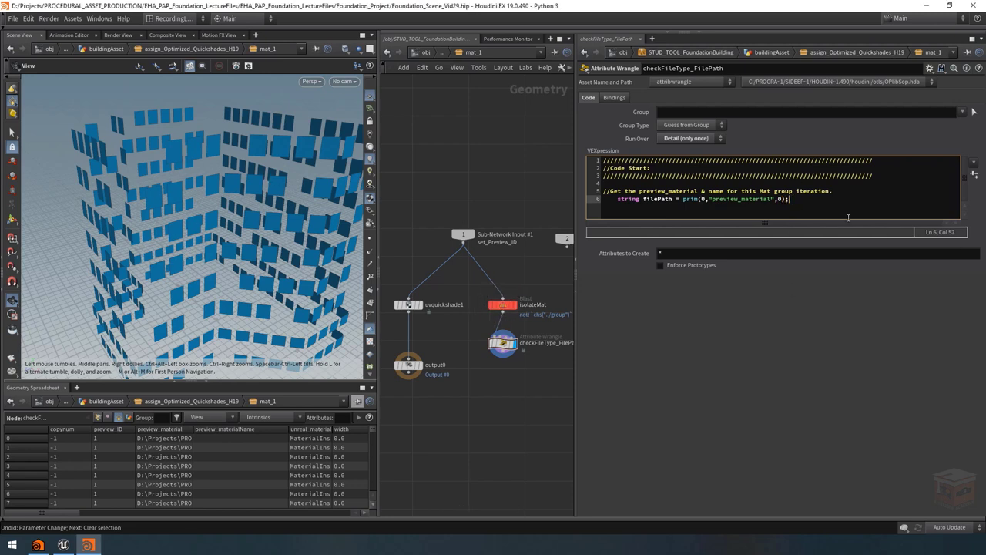
# Step: Duplicate the filePath line below itself and change the copy to string fileName = prim(0,"preview_materialName",0);
pyautogui.press('Return')
pyautogui.write('string filePath = prim(0,"preview_material",0);')
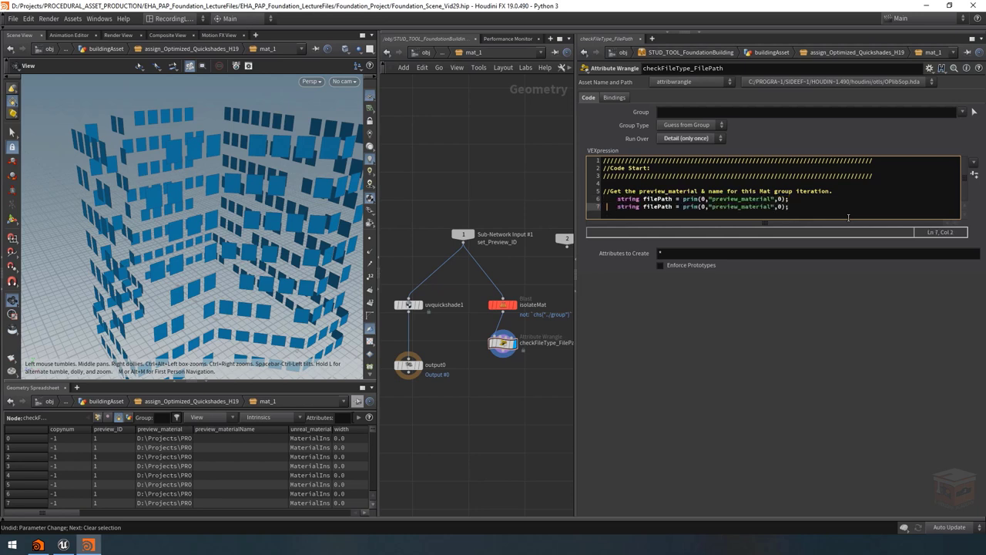
pyautogui.hotkey('ctrl', 'Right')
pyautogui.hotkey('ctrl', 'Right')
pyautogui.hotkey('ctrl', 'Delete')
pyautogui.write('leName')
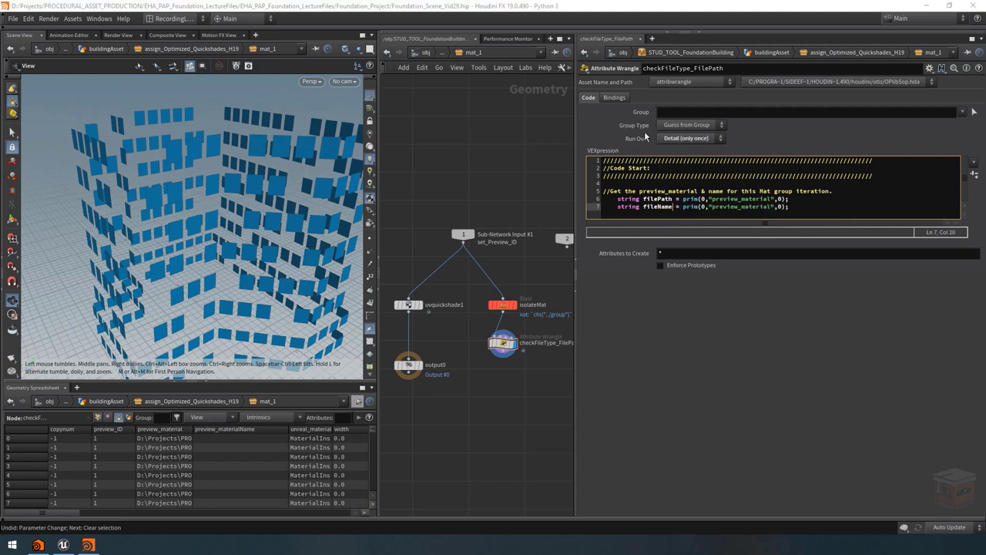
pyautogui.click(771, 205)
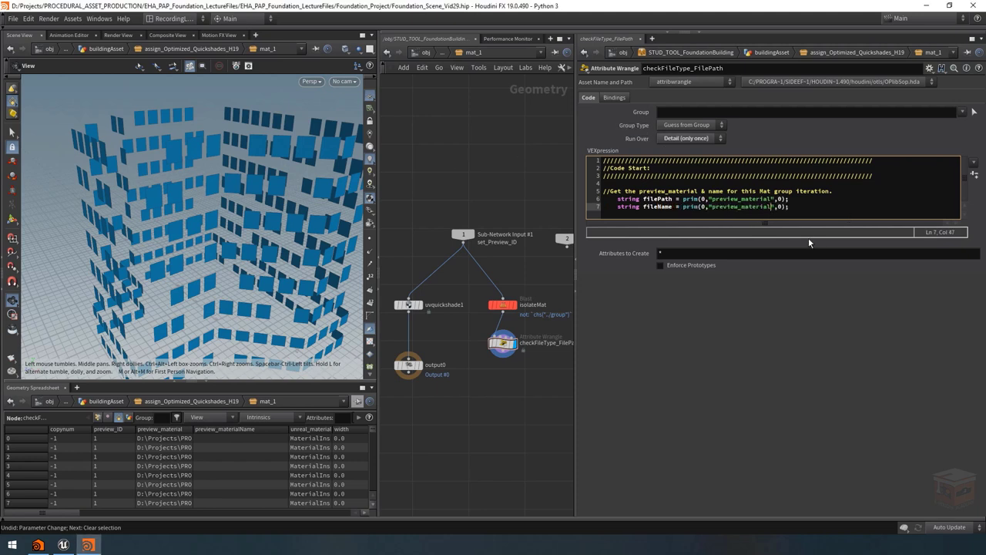
pyautogui.write('Name')
pyautogui.press('End')
# Step: Add the heading "//Check if the file on this path is valid using the file.h add-on library." between two slash lines
pyautogui.press('Return')
pyautogui.press('Return')
pyautogui.press('Return')
pyautogui.press('Return')
pyautogui.press('Up')
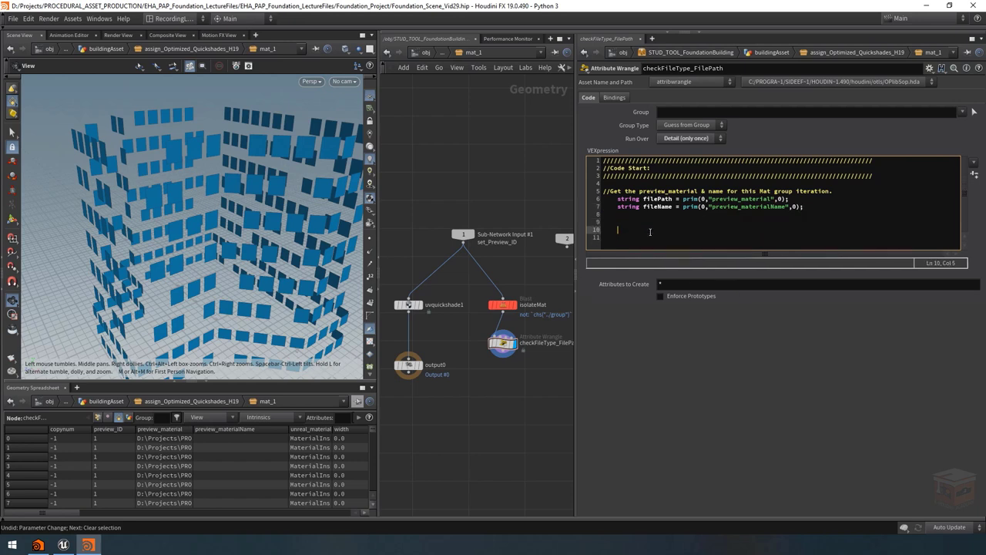
pyautogui.press('Up')
pyautogui.press('BackSpace')
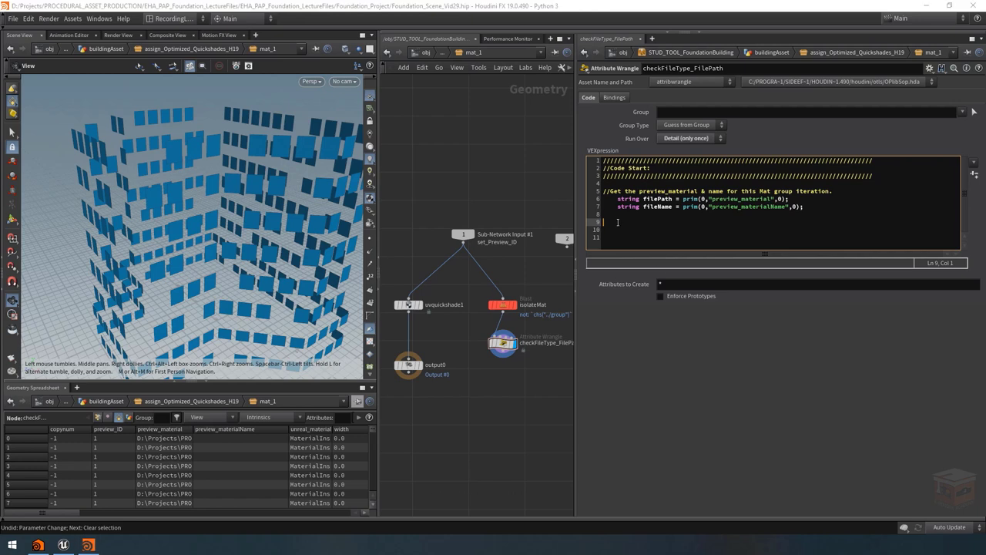
pyautogui.press('Tab')
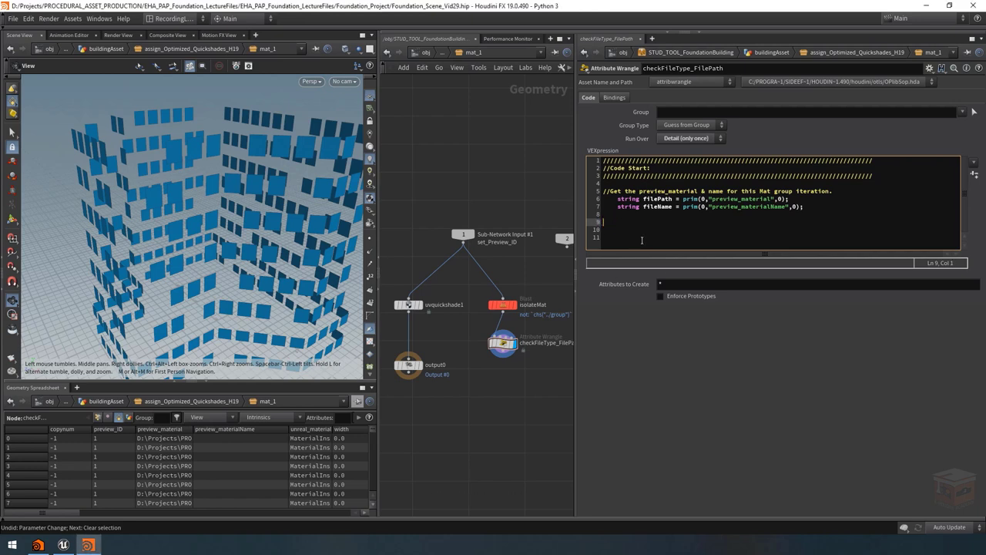
pyautogui.write('////////////////////////////////////////////////////////////////////////// //Check if the file on this path is valid using the file.h add-on library. //////////////////////////////////////////////////////////////////////////')
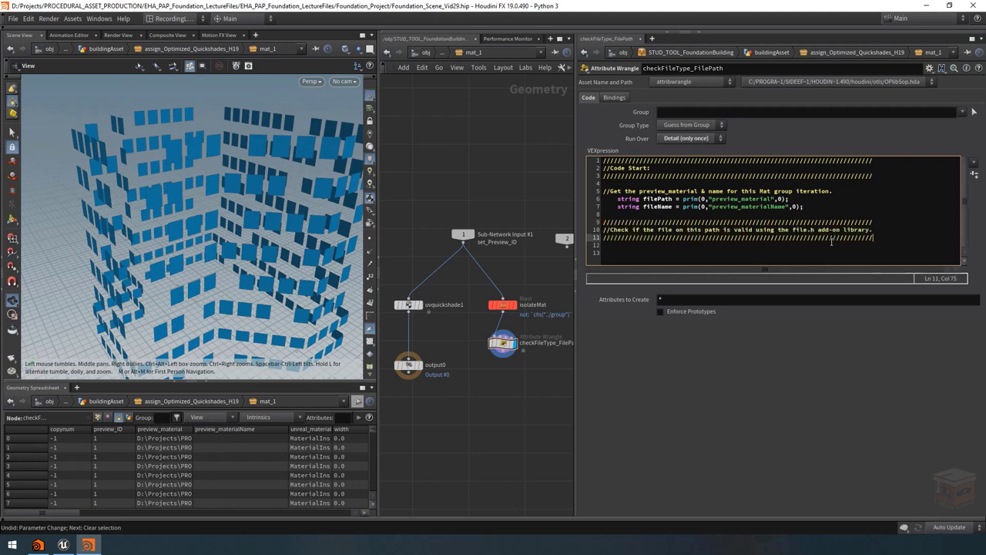
# Step: Insert two more blank lines between the fileName declaration and the file.h heading
pyautogui.press('Up')
pyautogui.press('Up')
pyautogui.press('Up')
pyautogui.press('Return')
pyautogui.press('Return')
pyautogui.press('Down')
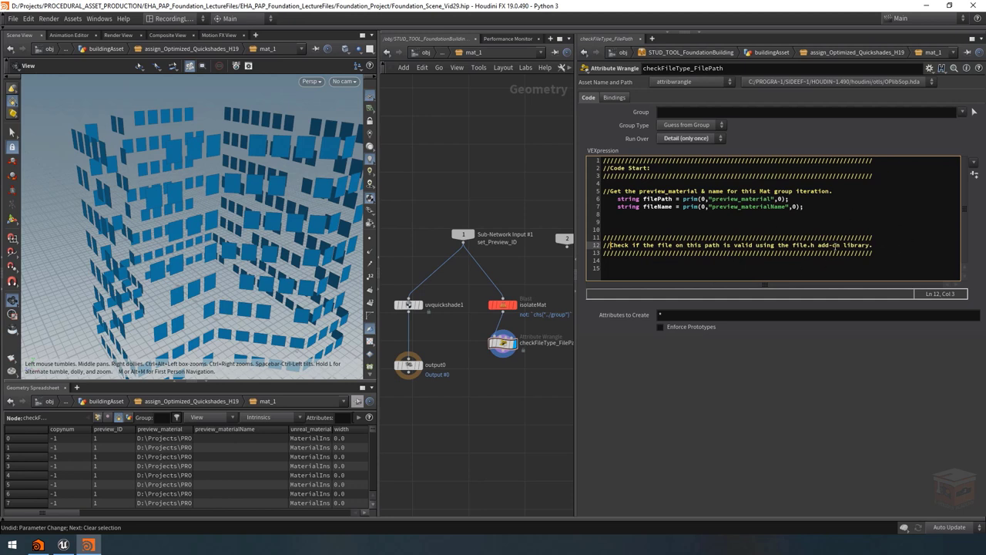
# Step: Leave three blank lines and add the heading "//Lets check the Extention to make sure its a file type we accept." between slash lines
pyautogui.click(882, 253)
pyautogui.press('Return')
pyautogui.press('Return')
pyautogui.press('Return')
pyautogui.press('Return')
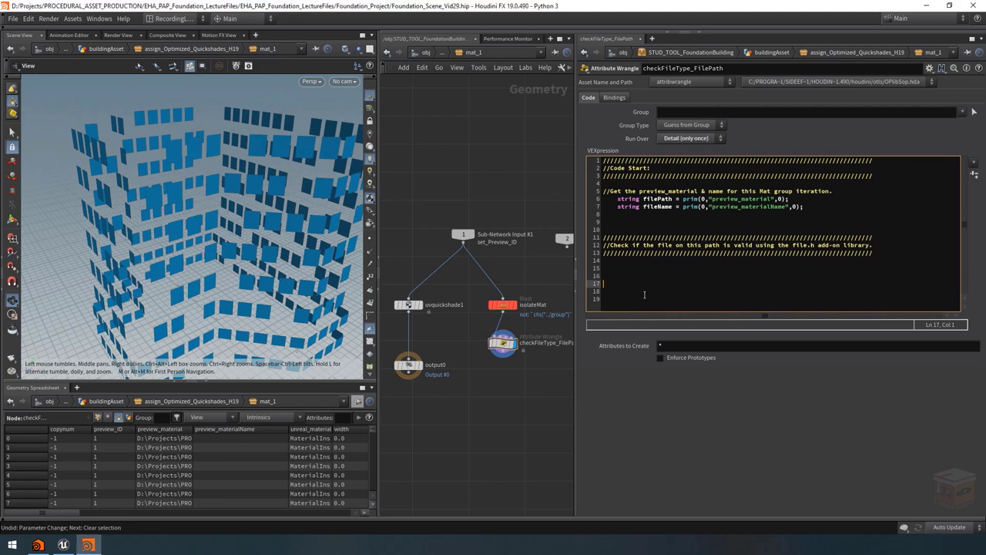
pyautogui.write('///////////////////////////////////////////////////////////////////////////// //Lets check the Extention to make sure its a file type we accept. /////////////////////////////////////////////////////////////////////////////')
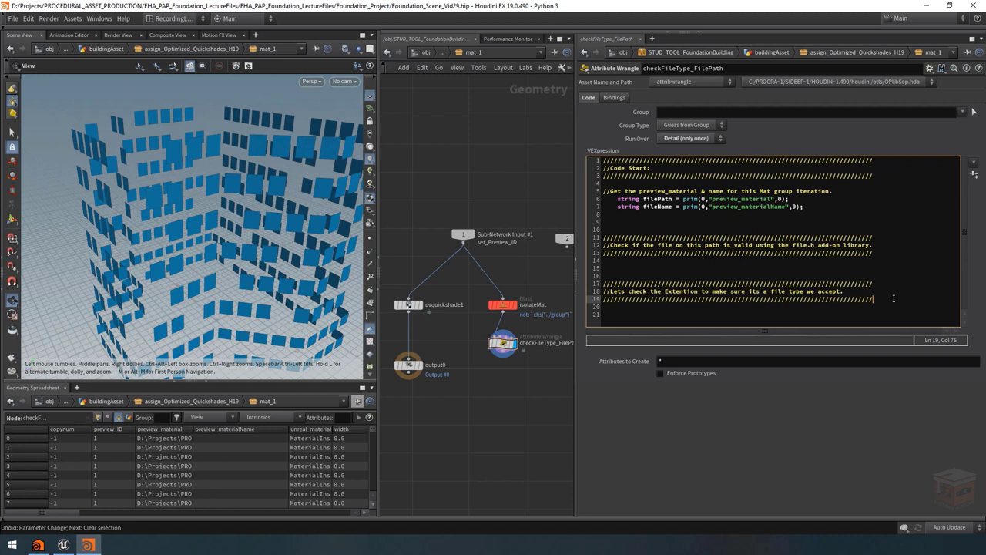
# Step: Leave three blank lines and add the heading "//Output - If all conditions are valid, write preview_material to filepath." between slash lines
pyautogui.press('Return')
pyautogui.press('Return')
pyautogui.press('Return')
pyautogui.press('Return')
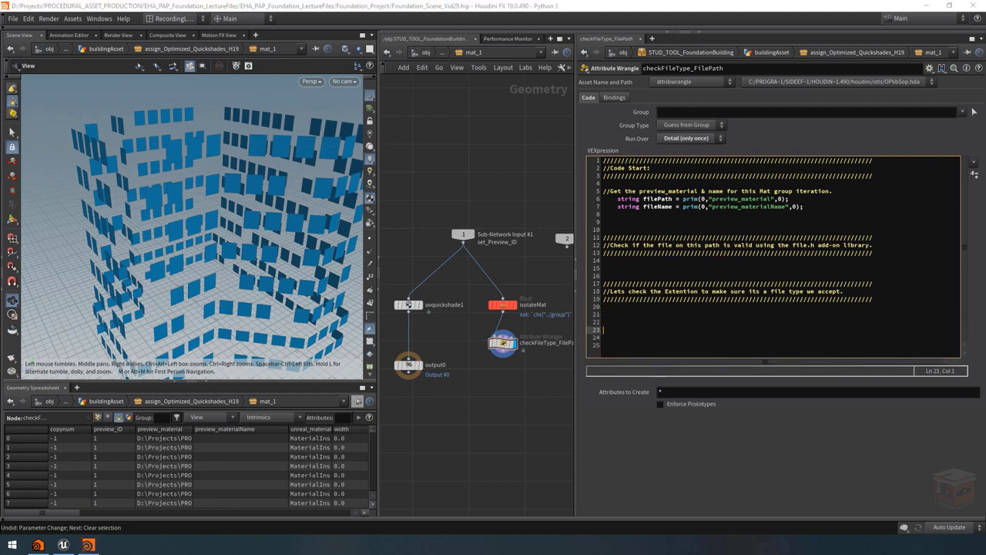
pyautogui.write('//////////////////////////////////////////////////////////////////////////////// //Output - If all conditions are valid, write preview_material to filepath. ////////////////////////////////////////////////////////////////////////////////')
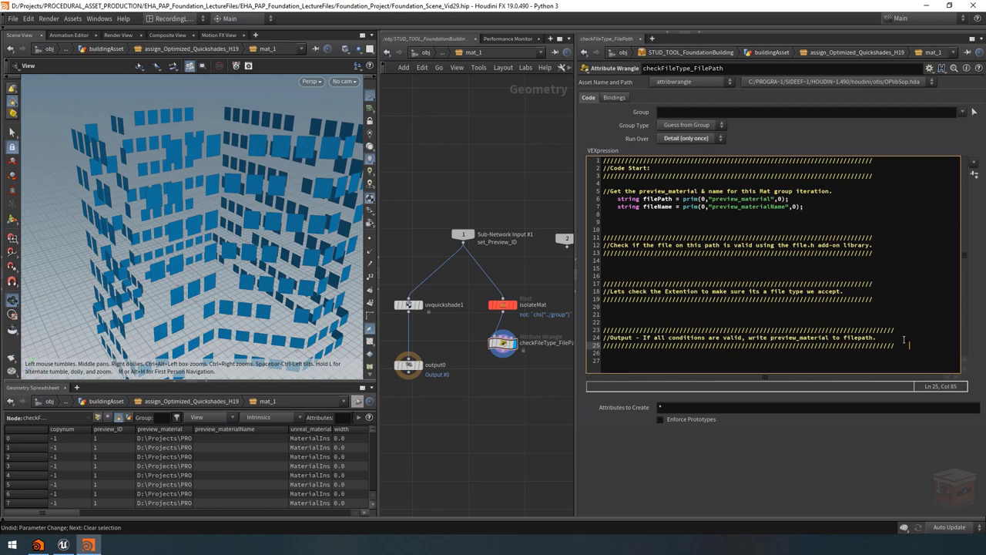
pyautogui.click(876, 339)
# Step: Insert one extra blank line directly beneath the file.h validity heading
pyautogui.click(620, 262)
pyautogui.press('Return')
pyautogui.press('Up')
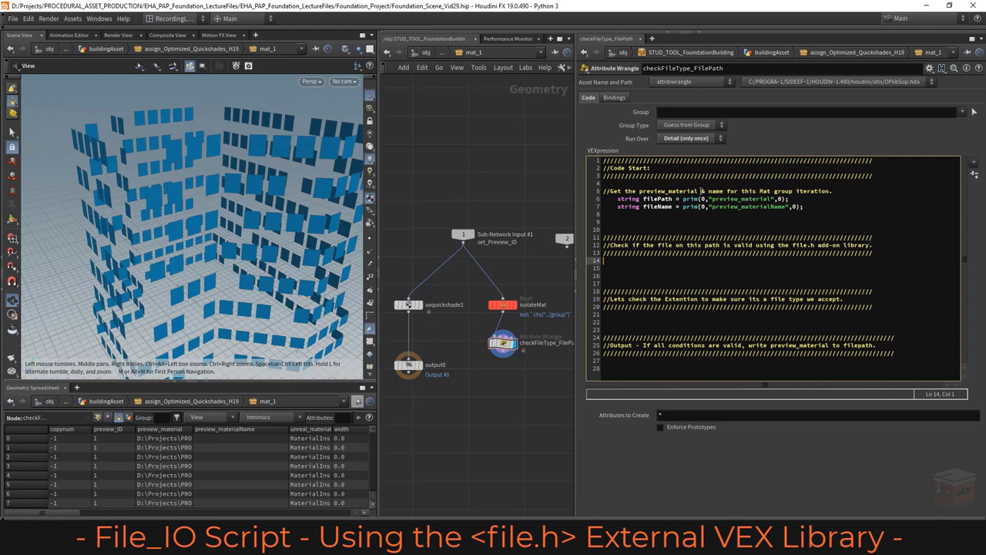
# Step: Look up file_stat in the Houdini help, open its VEX function page and enlarge the help window
pyautogui.moveTo(804, 201); pyautogui.dragTo(603, 200)
pyautogui.press('End')
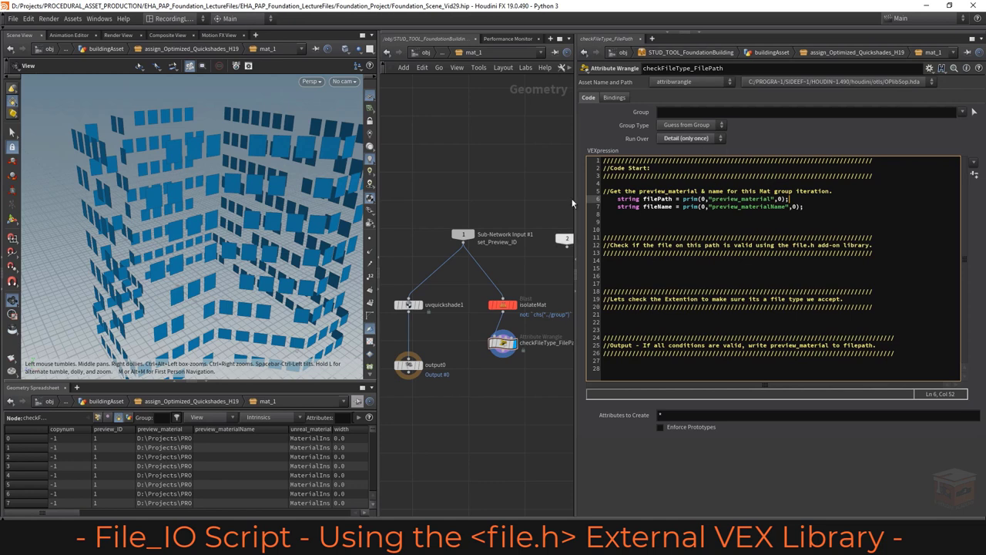
pyautogui.click(621, 266)
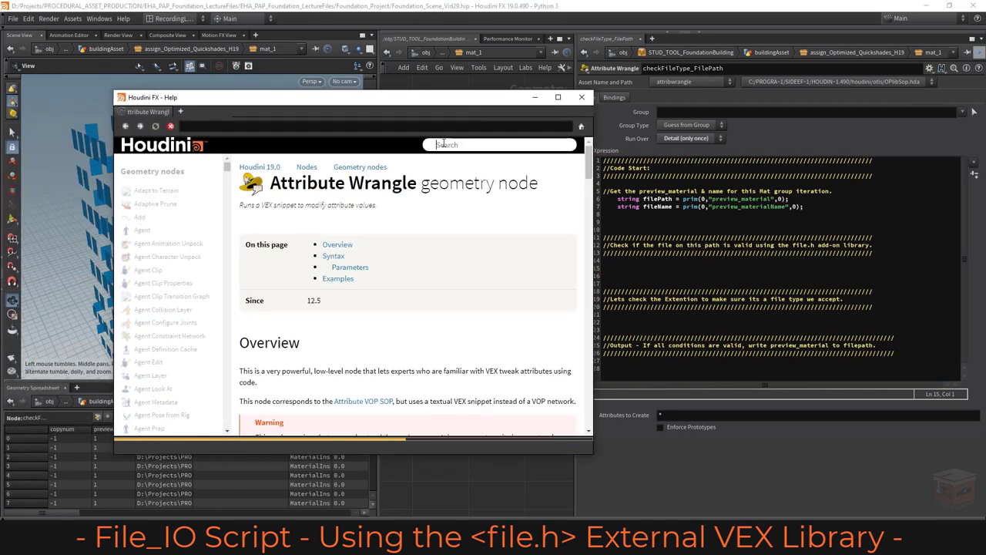
pyautogui.click(443, 144)
pyautogui.write('file_stat')
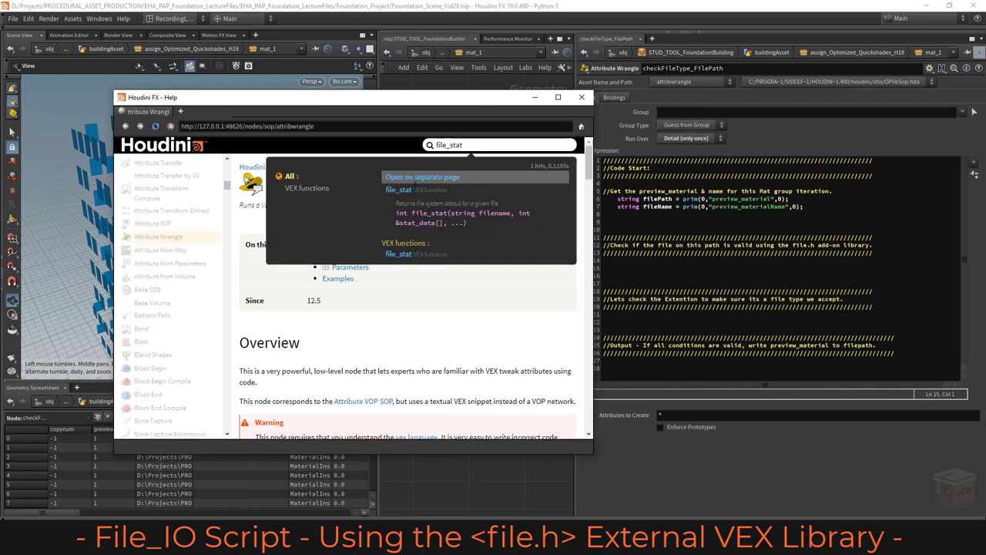
pyautogui.click(417, 190)
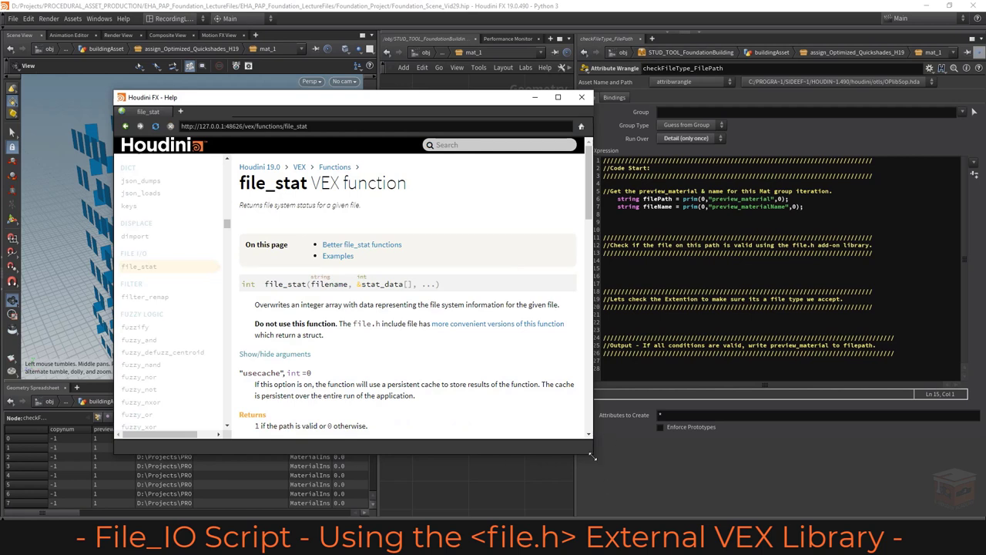
pyautogui.moveTo(593, 453); pyautogui.dragTo(655, 501)
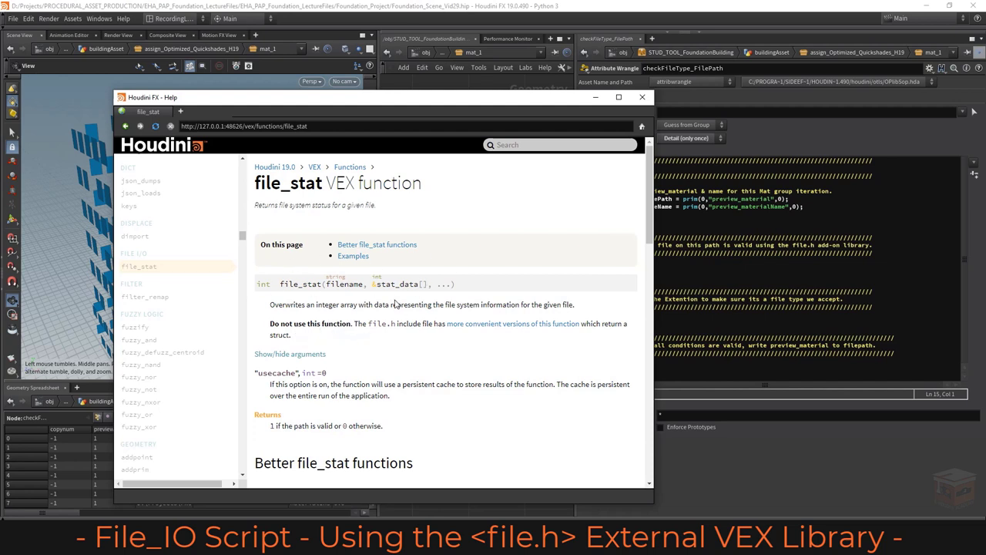
# Step: Read the Better file_stat functions section of the file_stat help page, including its include line, and clear the help window from the code
pyautogui.scroll(-4, 402, 376)
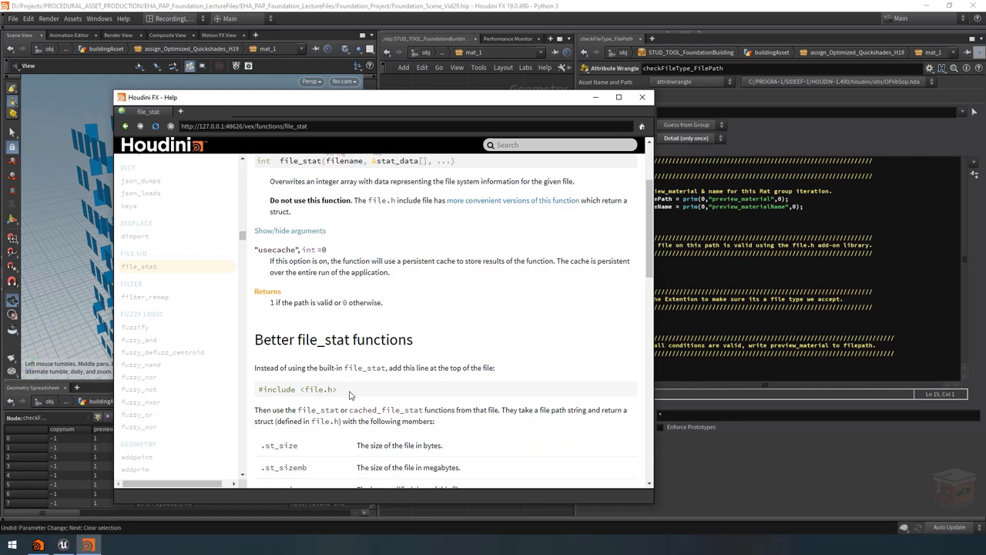
pyautogui.moveTo(255, 343); pyautogui.dragTo(420, 346)
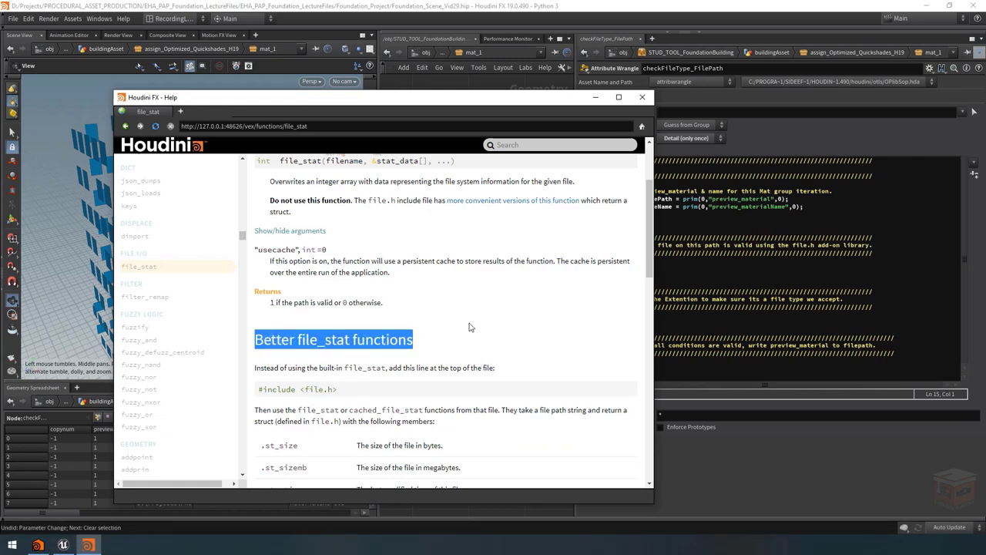
pyautogui.scroll(-2, 489, 307)
pyautogui.scroll(-1, 385, 316)
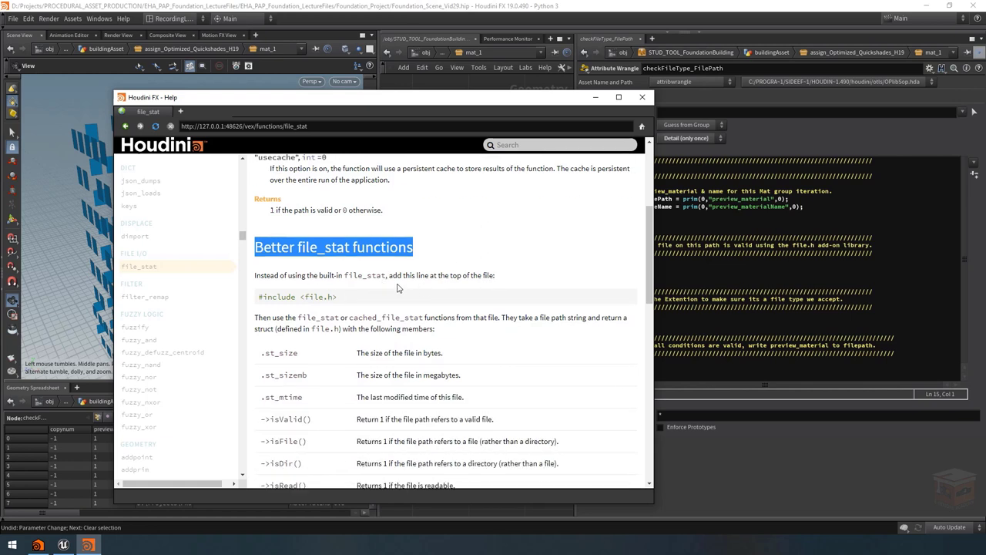
pyautogui.moveTo(340, 299); pyautogui.dragTo(257, 299)
pyautogui.click(344, 304)
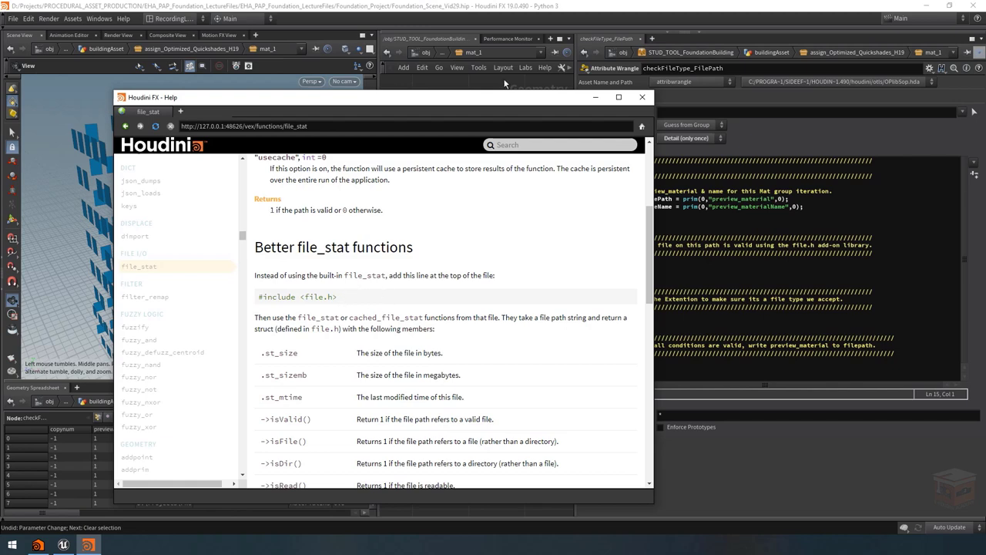
pyautogui.moveTo(513, 101); pyautogui.dragTo(2, 136)
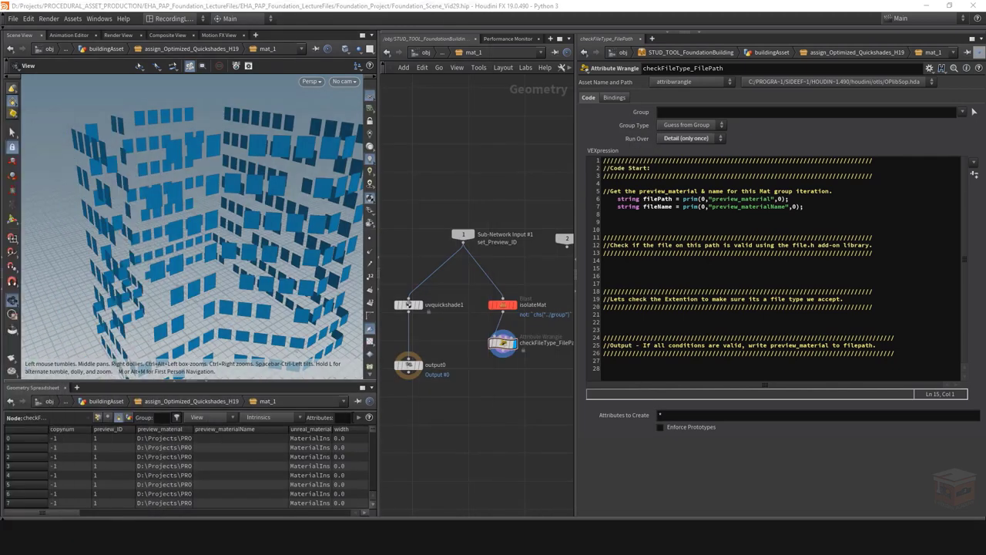
# Step: Add the line #include <file.h> beneath the heading about checking the file path's validity
pyautogui.click(619, 270)
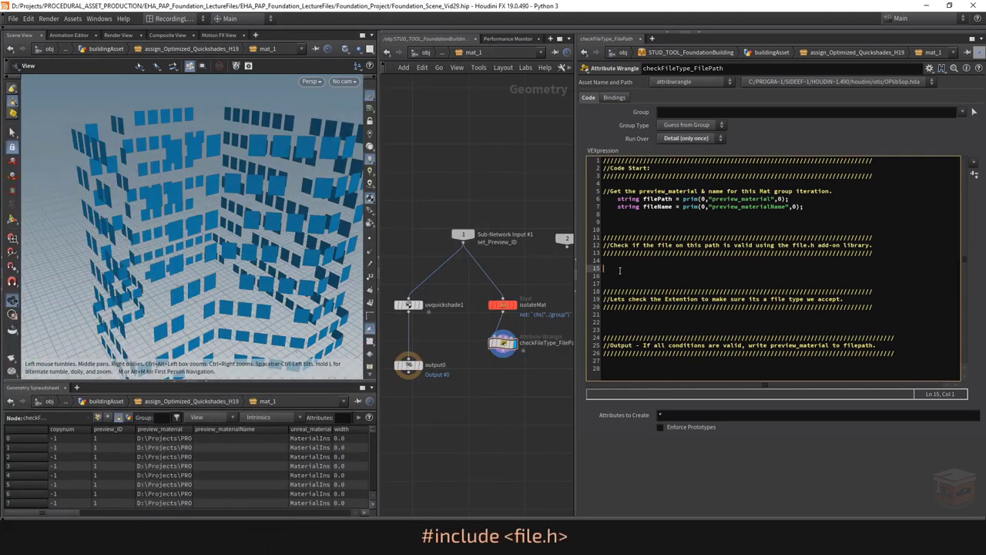
pyautogui.write('#')
pyautogui.write('include ')
pyautogui.write('<>')
pyautogui.write('file.h>')
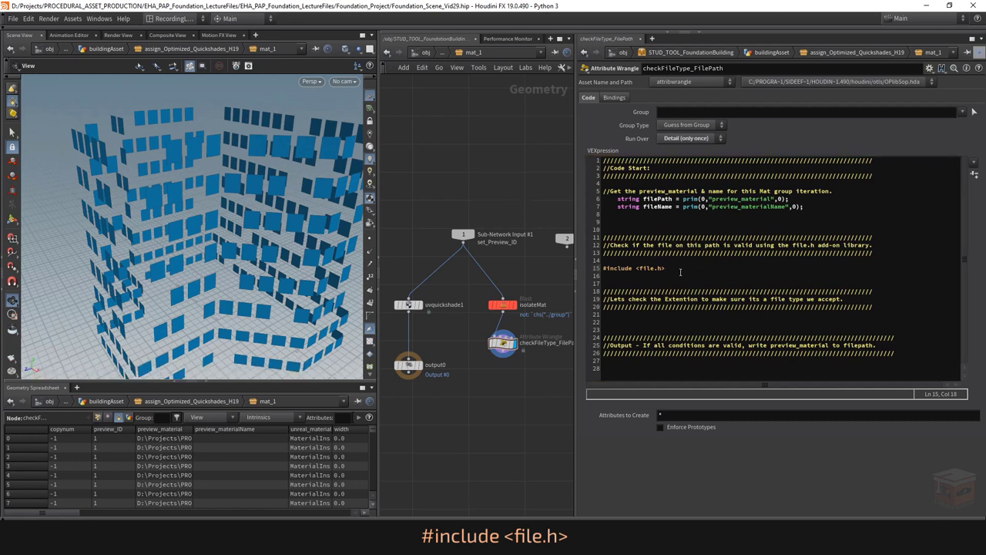
pyautogui.press('Return')
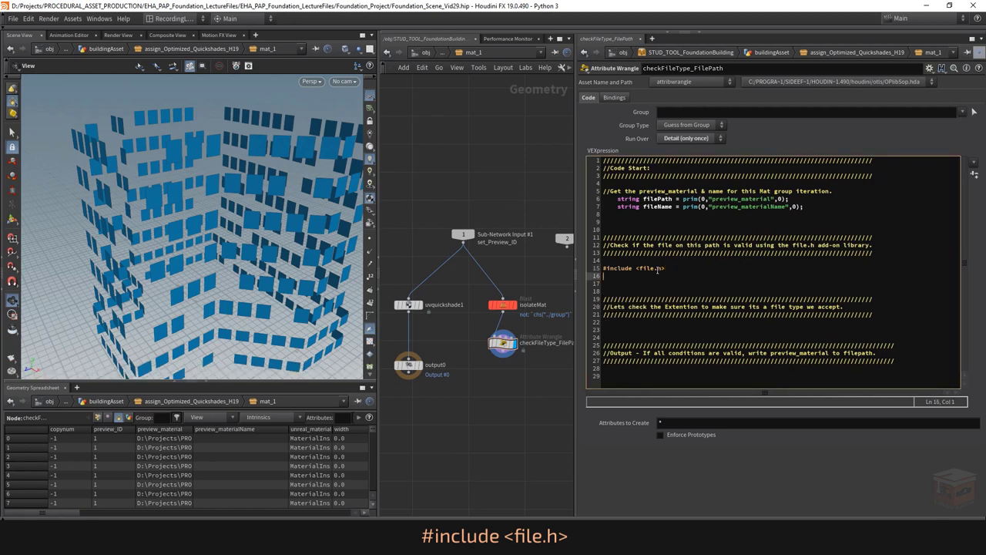
pyautogui.press('Delete')
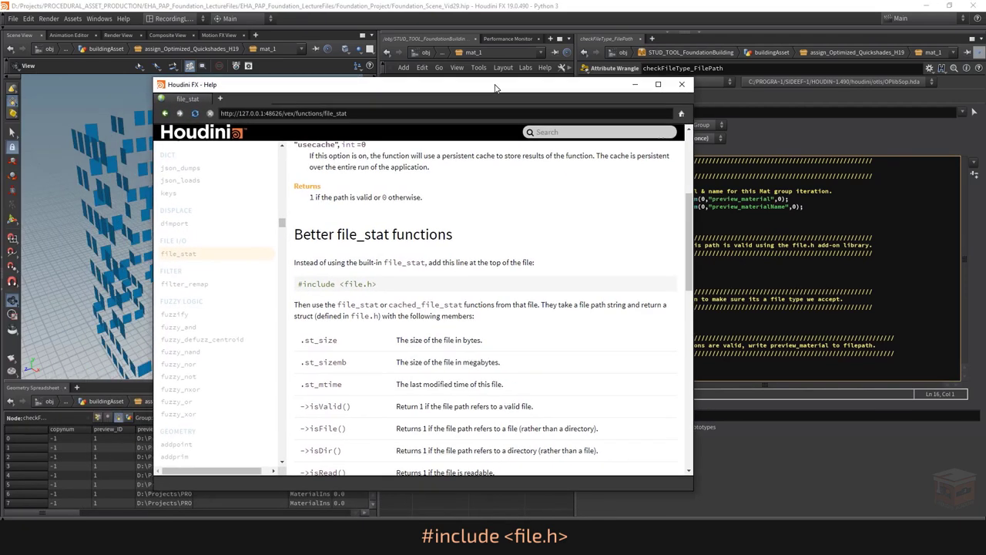
# Step: Examine the file.h struct members in the file_stat help, such as isValid(), isFile(), isRead() and isWrite()
pyautogui.scroll(-3, 396, 357)
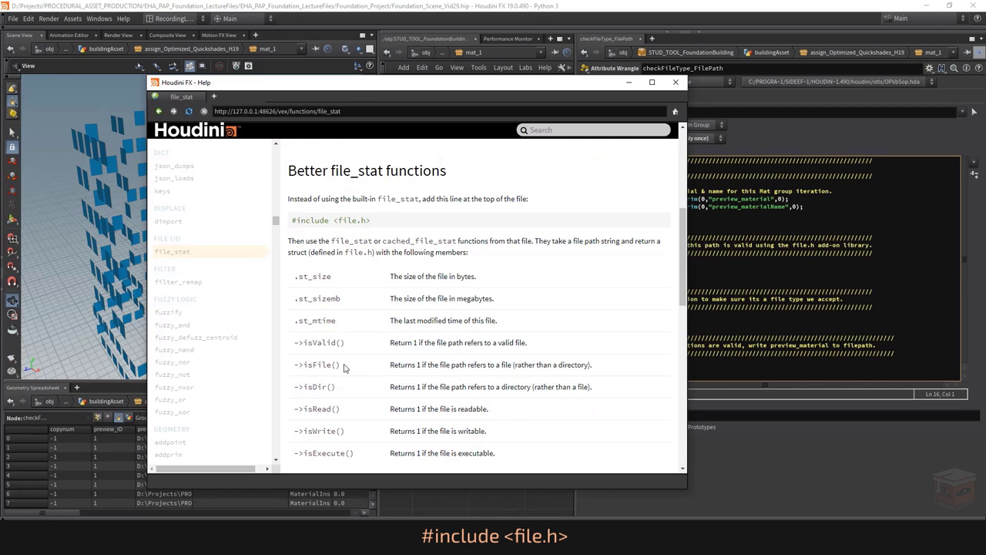
pyautogui.moveTo(343, 365); pyautogui.dragTo(296, 369)
pyautogui.moveTo(348, 343); pyautogui.dragTo(296, 349)
pyautogui.click(296, 349)
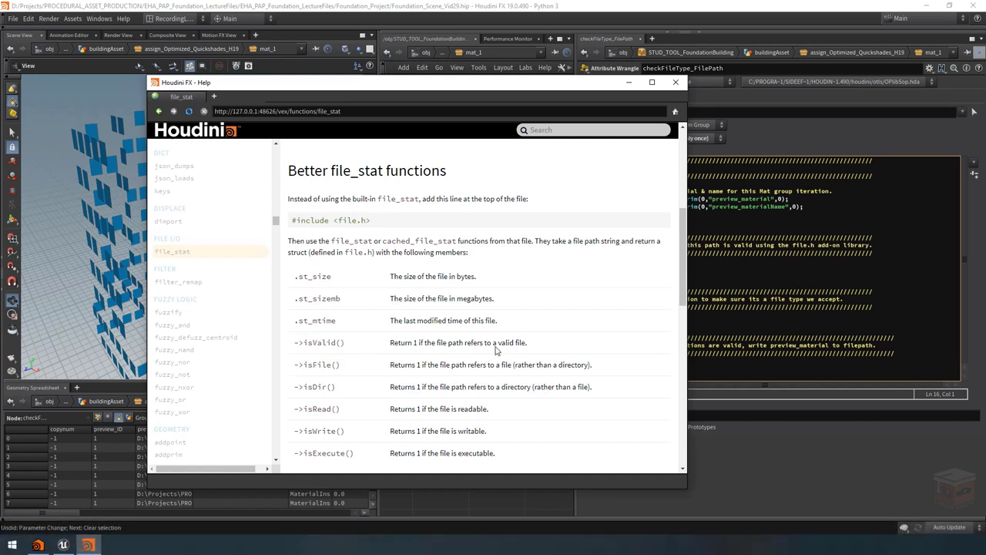
pyautogui.scroll(-2, 436, 245)
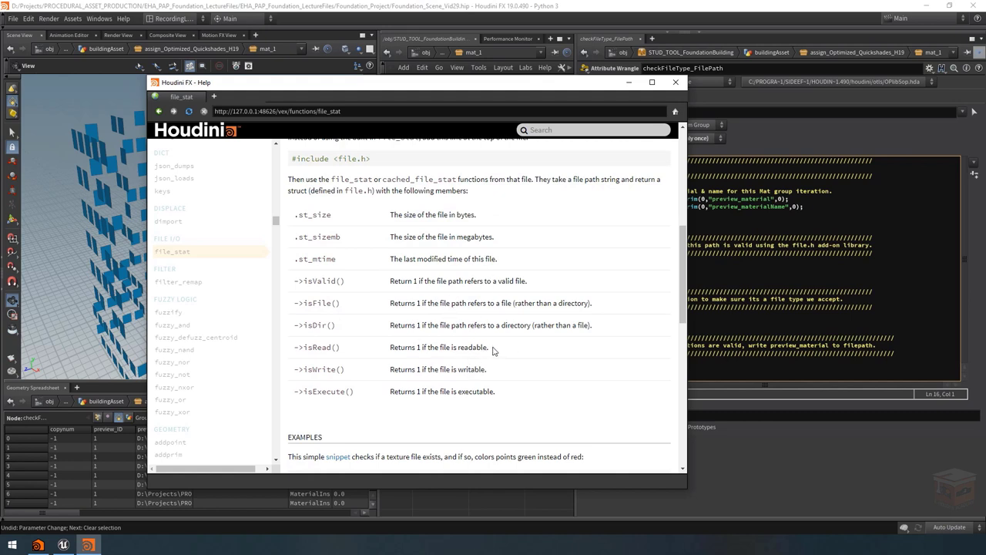
pyautogui.moveTo(495, 350); pyautogui.dragTo(446, 351)
pyautogui.moveTo(501, 375); pyautogui.dragTo(453, 374)
pyautogui.click(514, 373)
# Step: Review the file_stat code examples alongside the wrangle code and close the help window
pyautogui.scroll(-5, 439, 323)
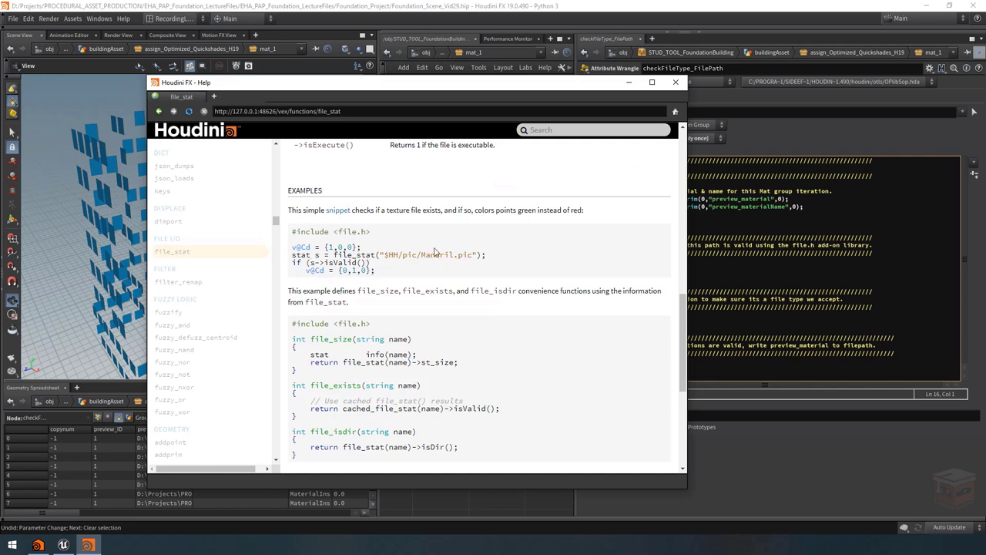
pyautogui.moveTo(579, 89); pyautogui.dragTo(375, 97)
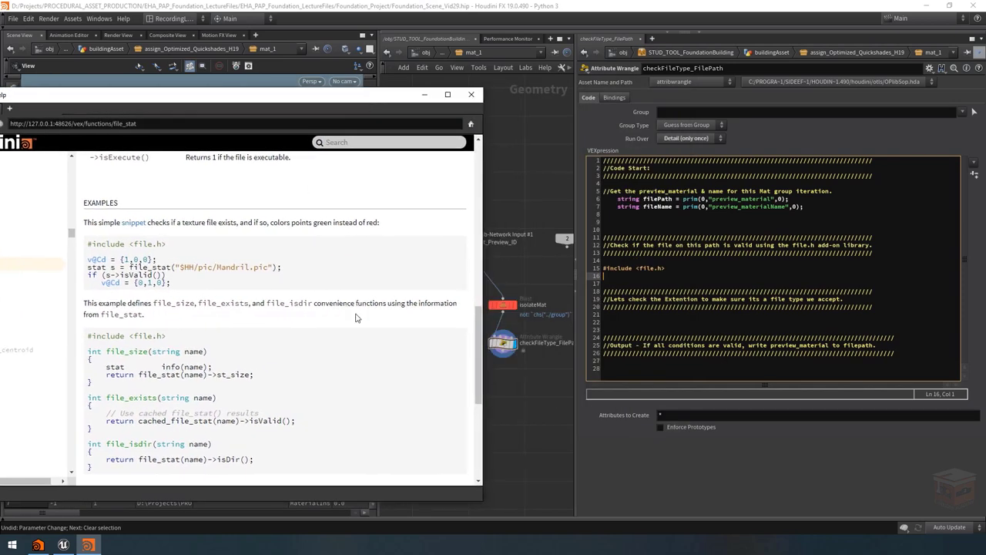
pyautogui.moveTo(315, 93); pyautogui.dragTo(396, 84)
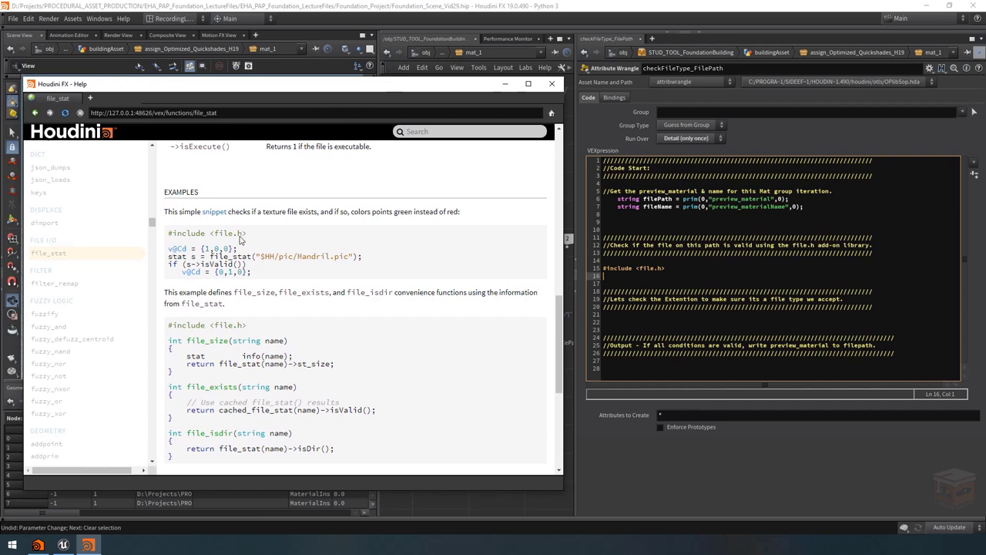
pyautogui.click(552, 84)
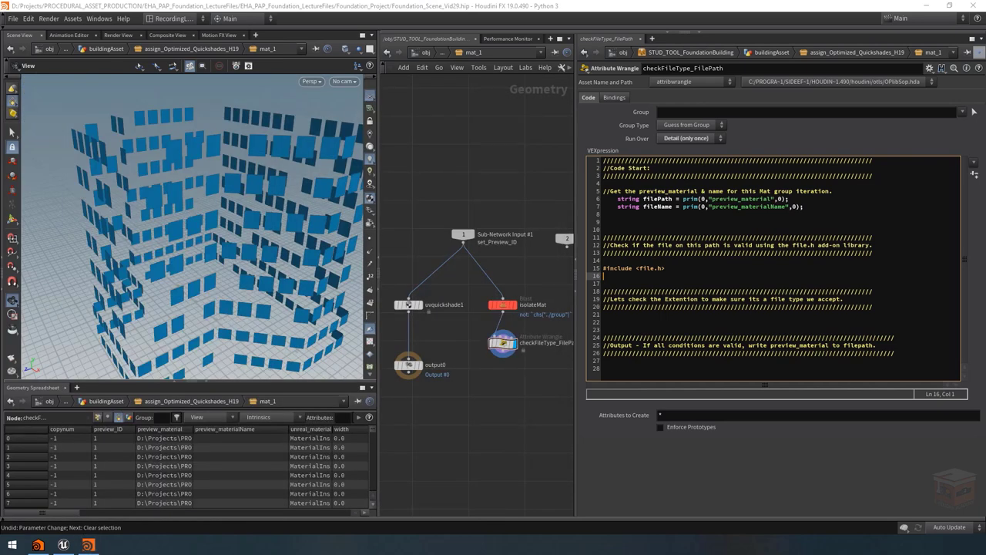
# Step: Add an empty file_stat() call below the include line, leaving one blank line between them
pyautogui.press('Return')
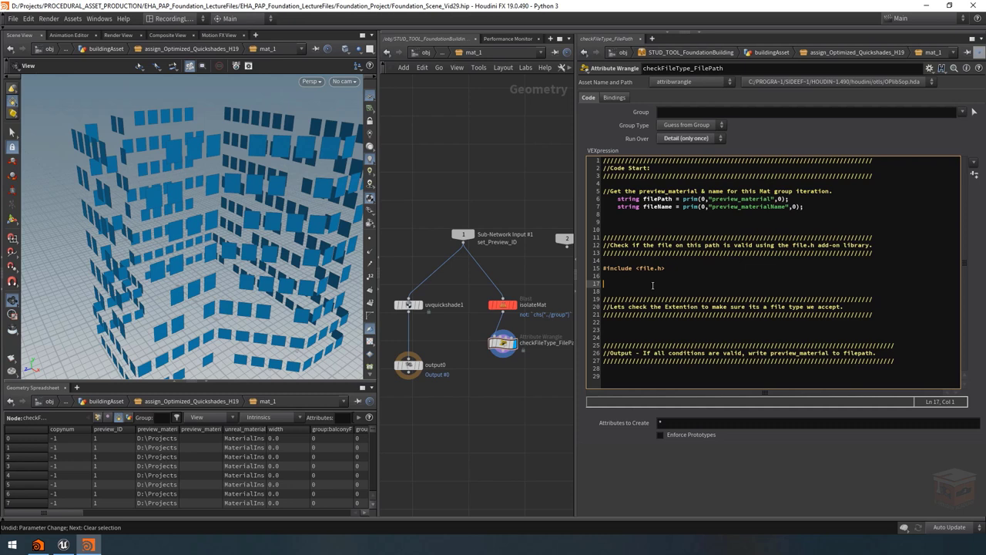
pyautogui.write('file_stat()')
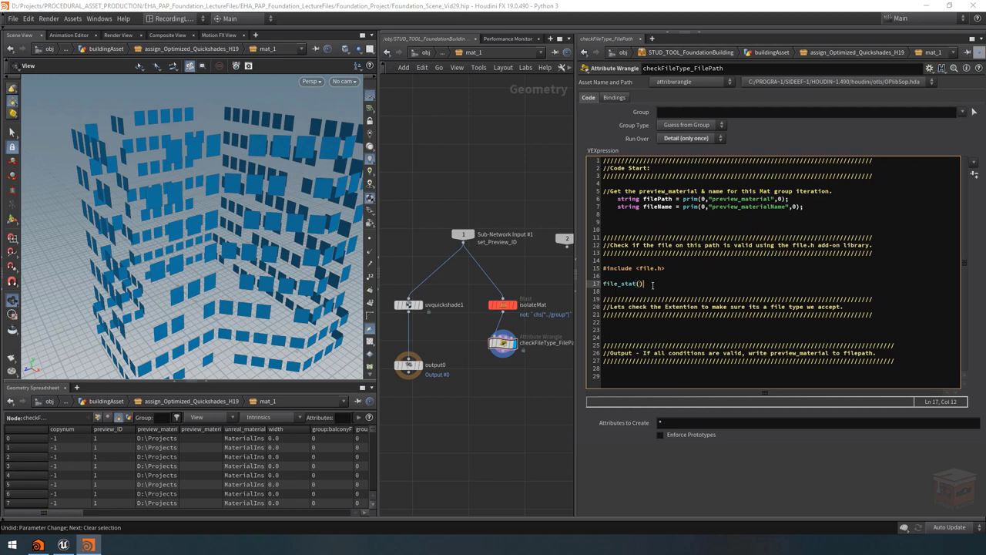
pyautogui.press('Up')
pyautogui.press('Up')
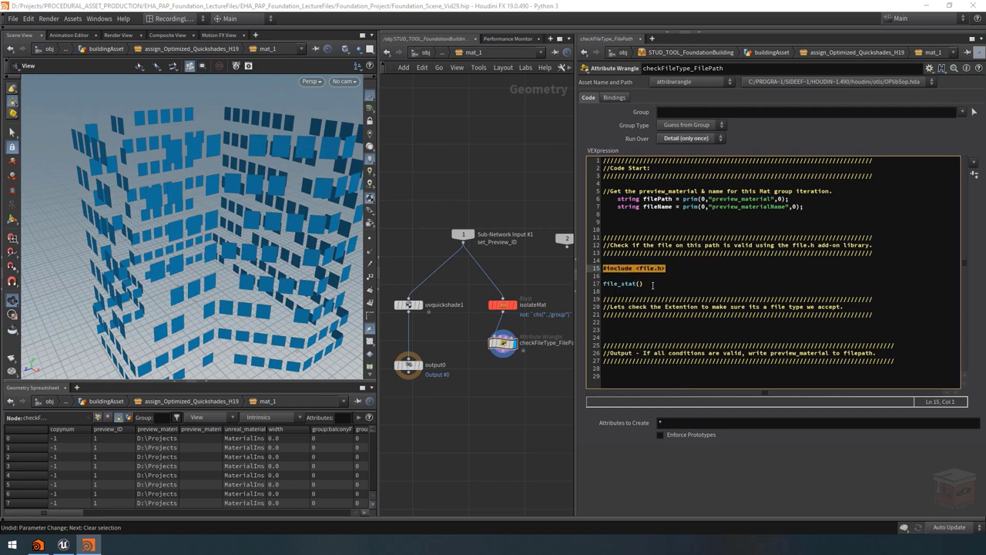
pyautogui.press('Down')
pyautogui.press('Down')
pyautogui.press('Left')
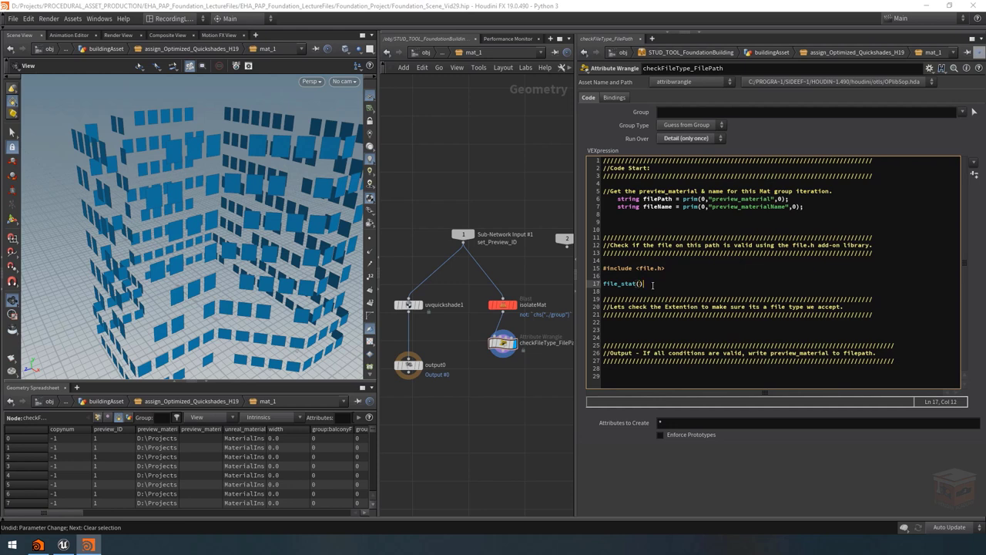
pyautogui.press('Right')
# Step: Pass the filePath variable as the argument of file_stat and end the statement with a semicolon
pyautogui.moveTo(674, 198); pyautogui.dragTo(644, 199)
pyautogui.hotkey('ctrl', 'c')
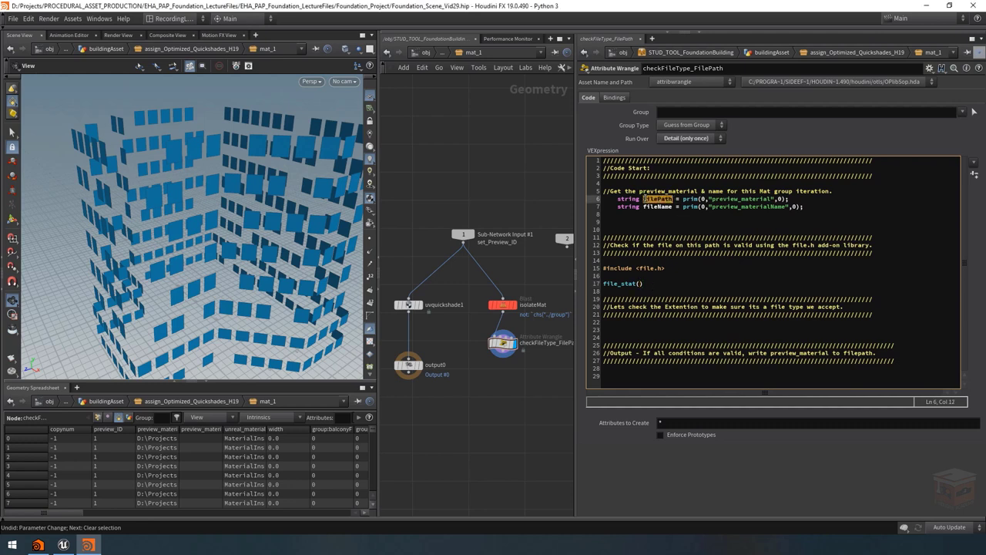
pyautogui.click(641, 282)
pyautogui.hotkey('ctrl', 'v')
pyautogui.write(')')
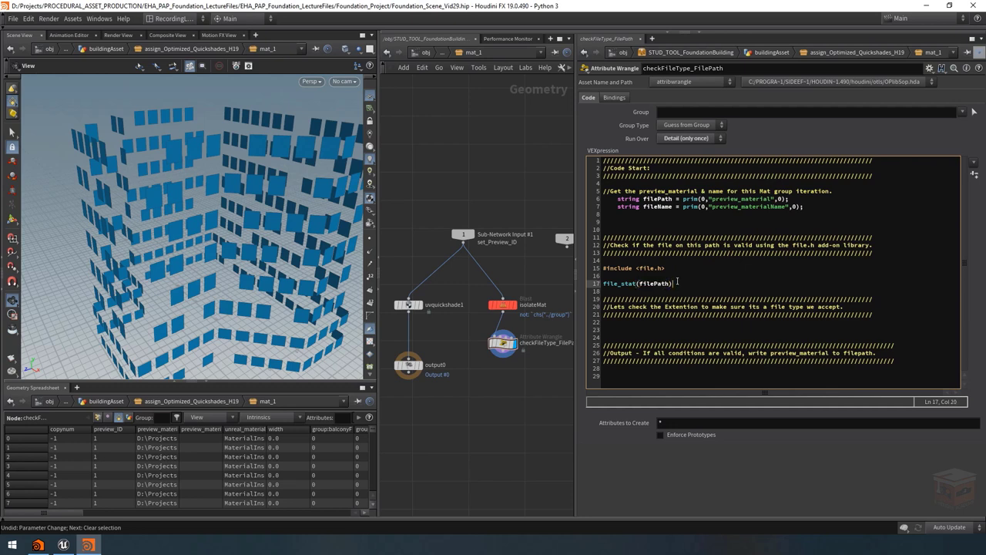
pyautogui.write(';')
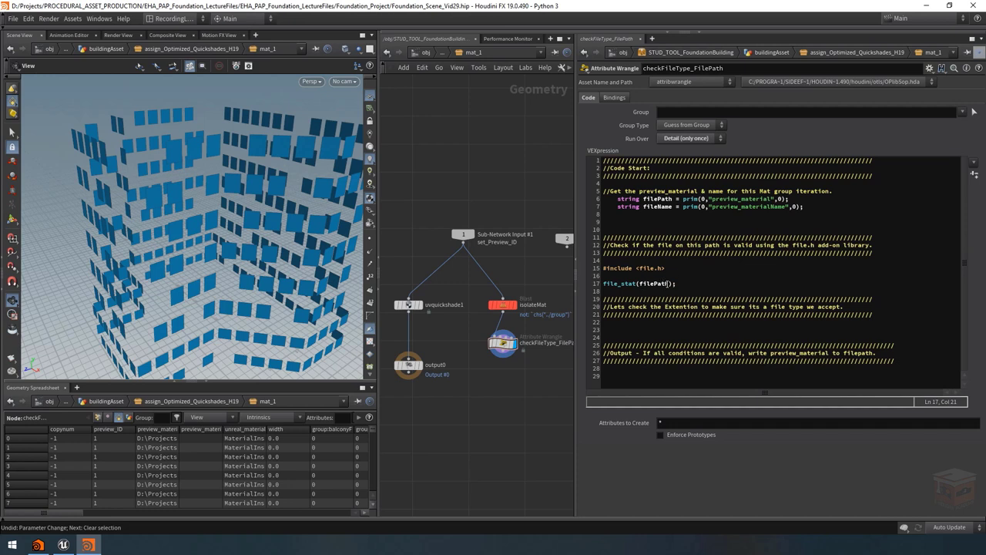
# Step: Assign the file_stat result to a variable s, trying the int and string types before declaring it as stat
pyautogui.press('Home')
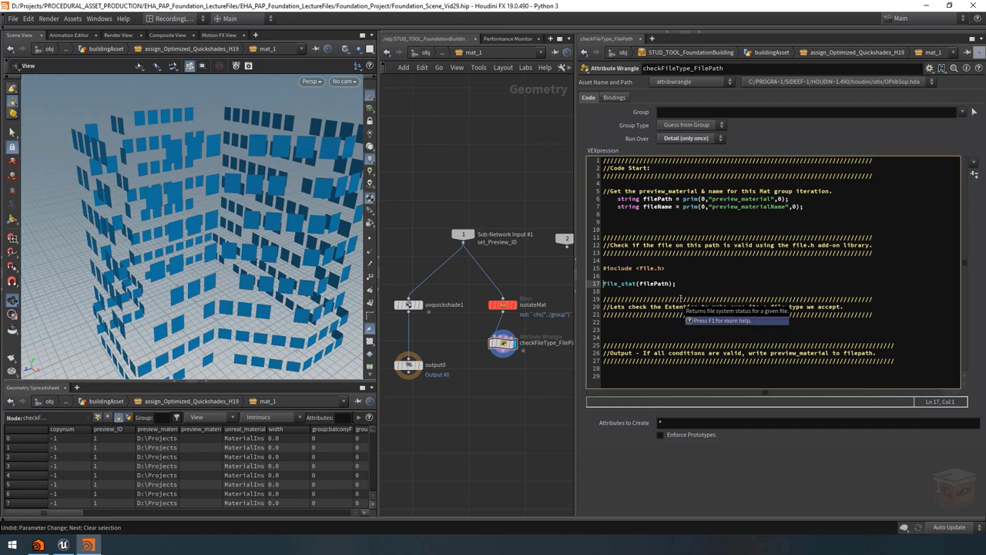
pyautogui.write('int i =')
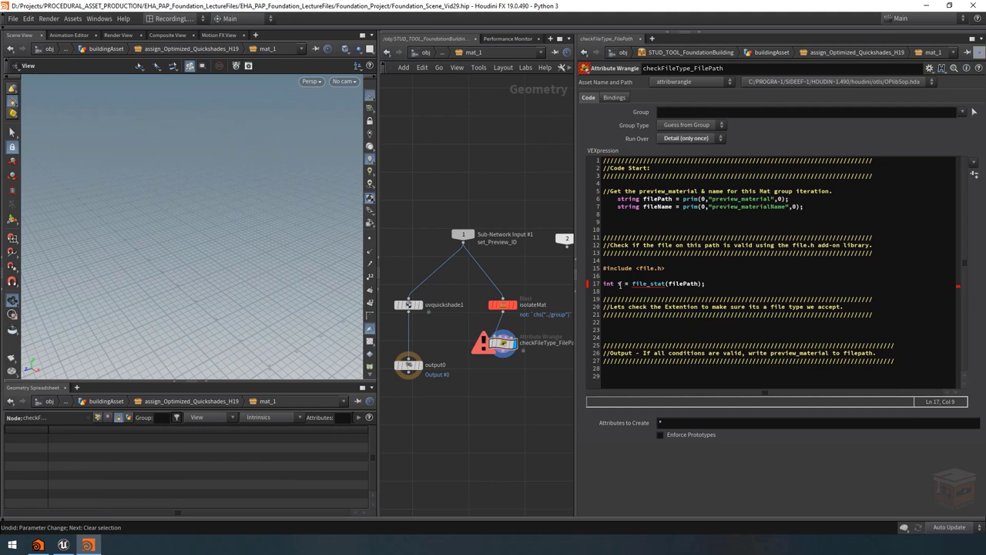
pyautogui.moveTo(619, 283); pyautogui.dragTo(603, 284)
pyautogui.write('string s')
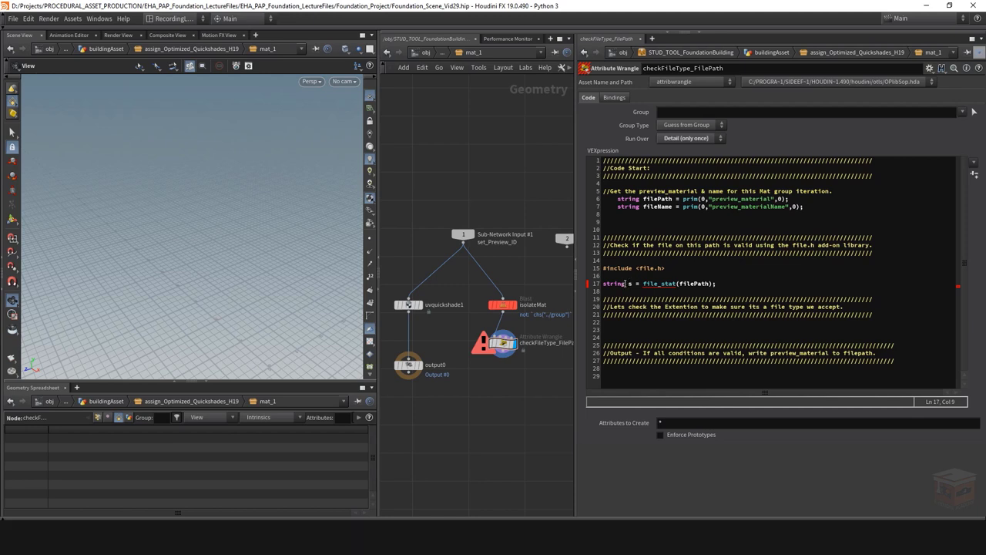
pyautogui.moveTo(625, 284); pyautogui.dragTo(603, 283)
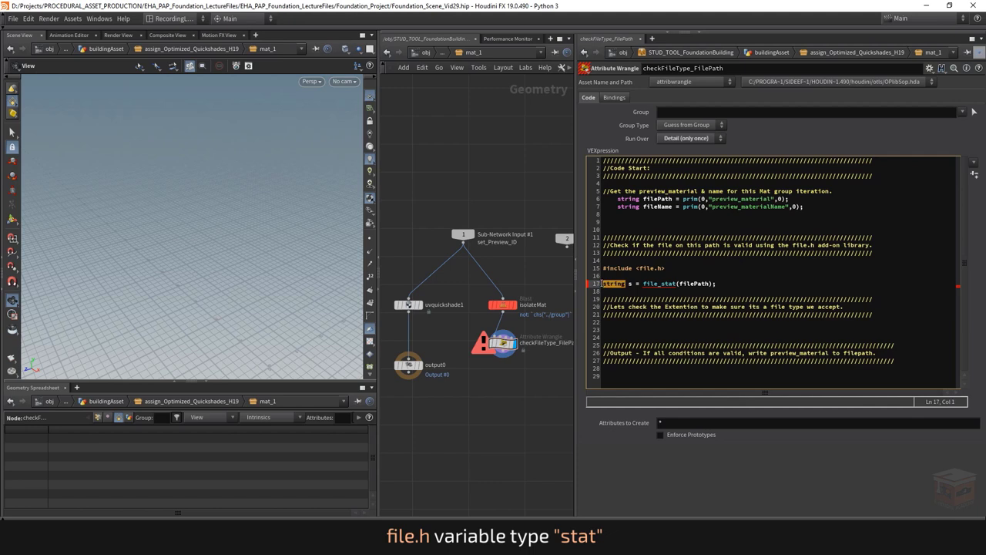
pyautogui.write('stat')
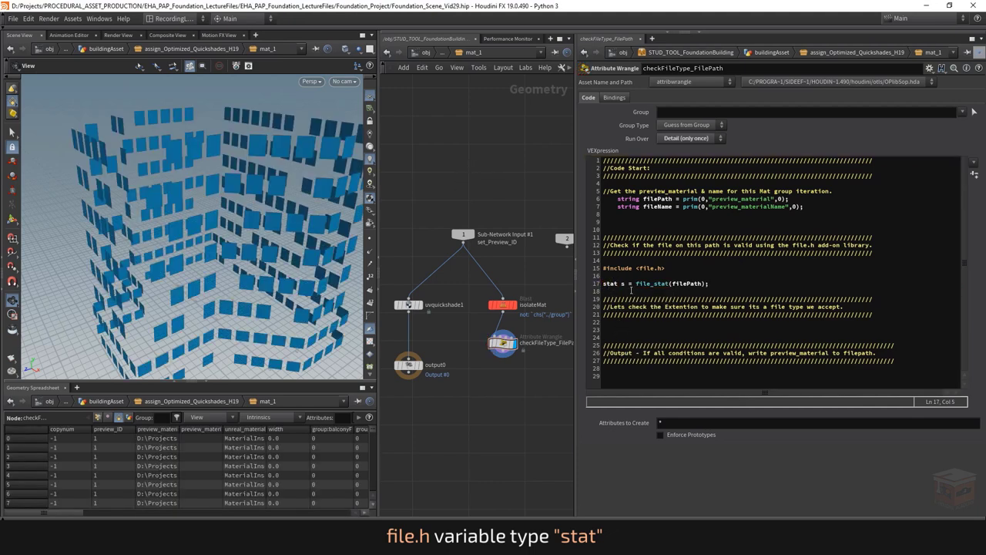
pyautogui.doubleClick(616, 285)
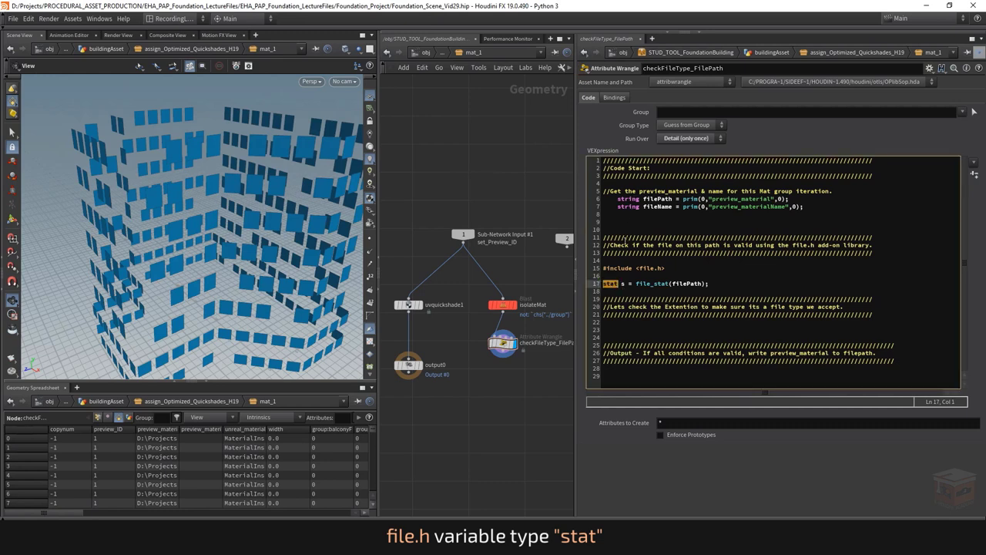
pyautogui.click(622, 283)
pyautogui.click(630, 282)
pyautogui.doubleClick(614, 283)
pyautogui.moveTo(669, 268); pyautogui.dragTo(604, 260)
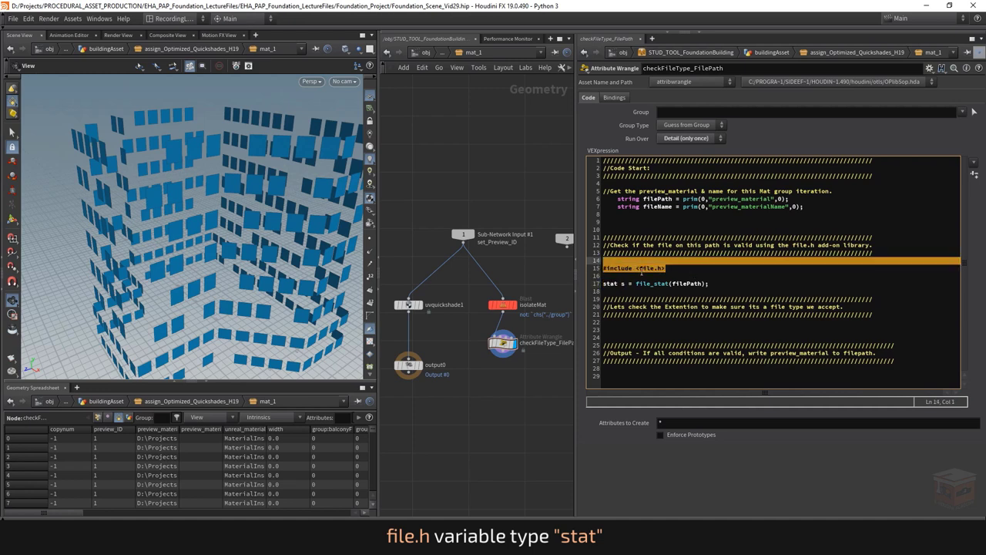
pyautogui.click(679, 267)
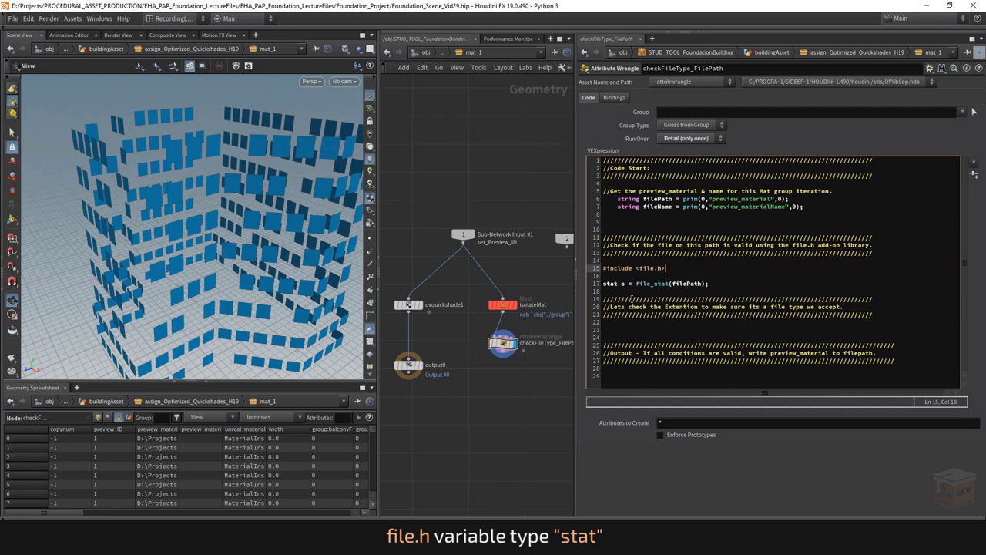
pyautogui.moveTo(630, 283); pyautogui.dragTo(602, 284)
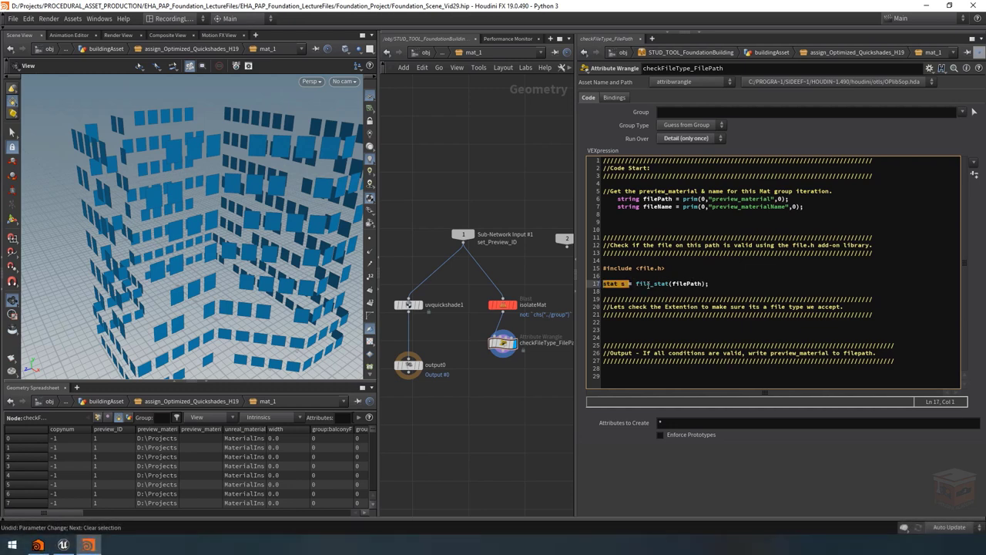
pyautogui.click(620, 283)
pyautogui.click(624, 283)
# Step: Start an indented if statement with s in its parentheses, one blank line below the file_stat assignment
pyautogui.click(736, 283)
pyautogui.press('Return')
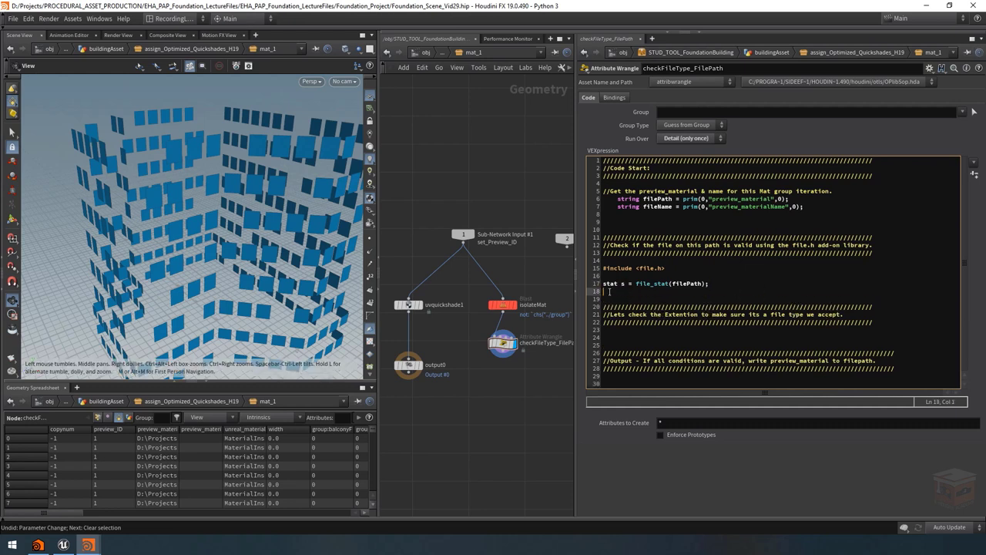
pyautogui.press('Return')
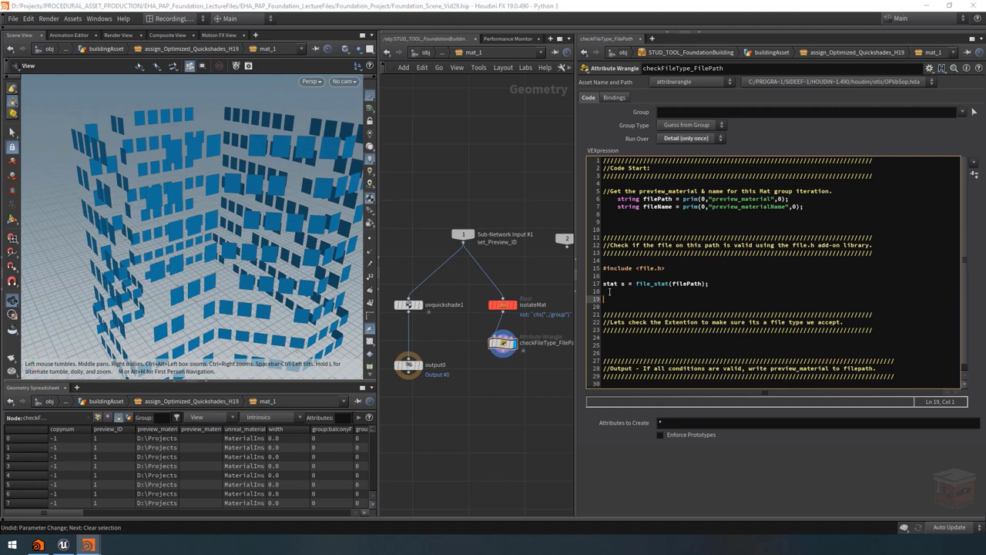
pyautogui.write('if( s')
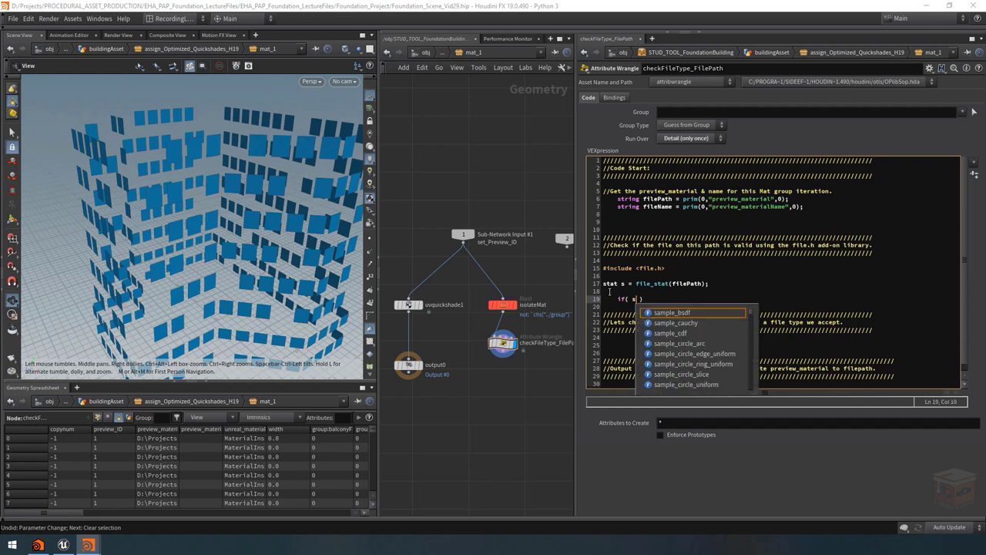
pyautogui.press('Escape')
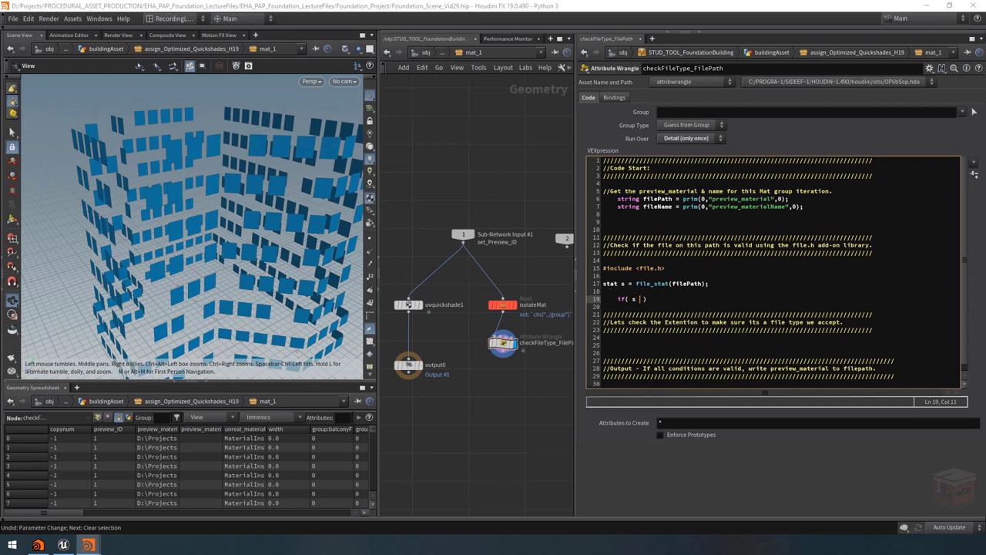
# Step: Copy ->isValid() from the file_stat help into the if condition after s, space the arrow from isValid, and minimise the help window
pyautogui.hotkey('alt', 'Tab')
pyautogui.moveTo(271, 114); pyautogui.dragTo(454, 72)
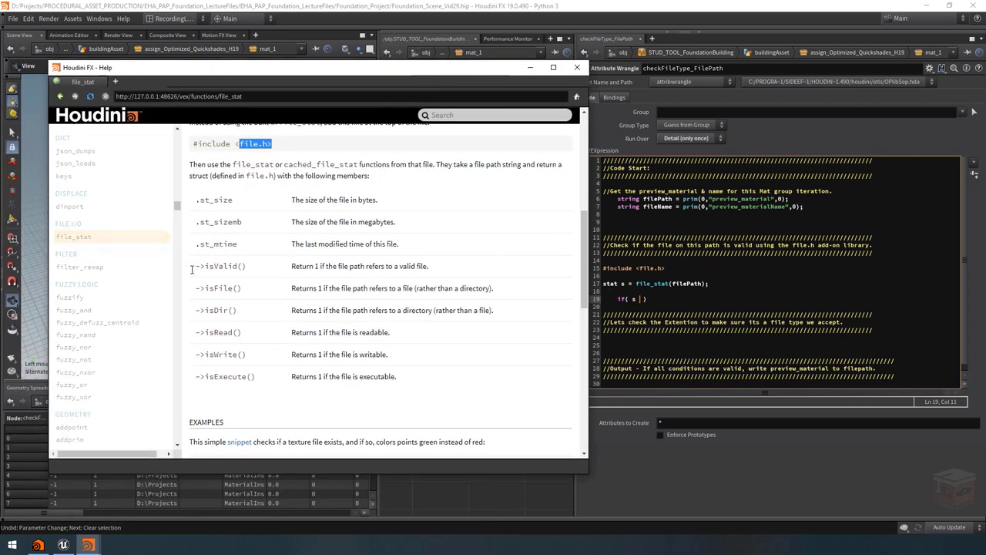
pyautogui.moveTo(196, 266); pyautogui.dragTo(247, 265)
pyautogui.hotkey('ctrl', 'c')
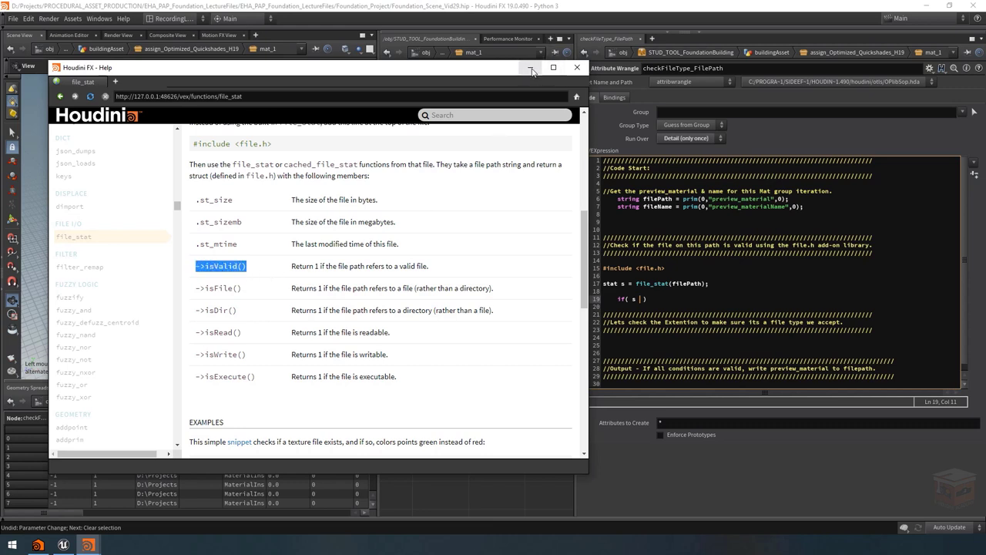
pyautogui.click(639, 299)
pyautogui.hotkey('ctrl', 'v')
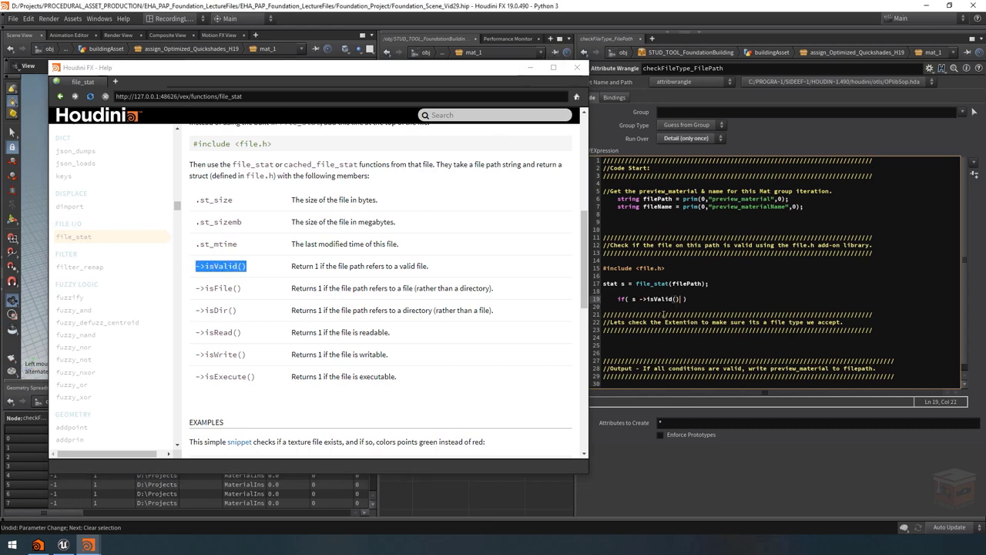
pyautogui.click(646, 298)
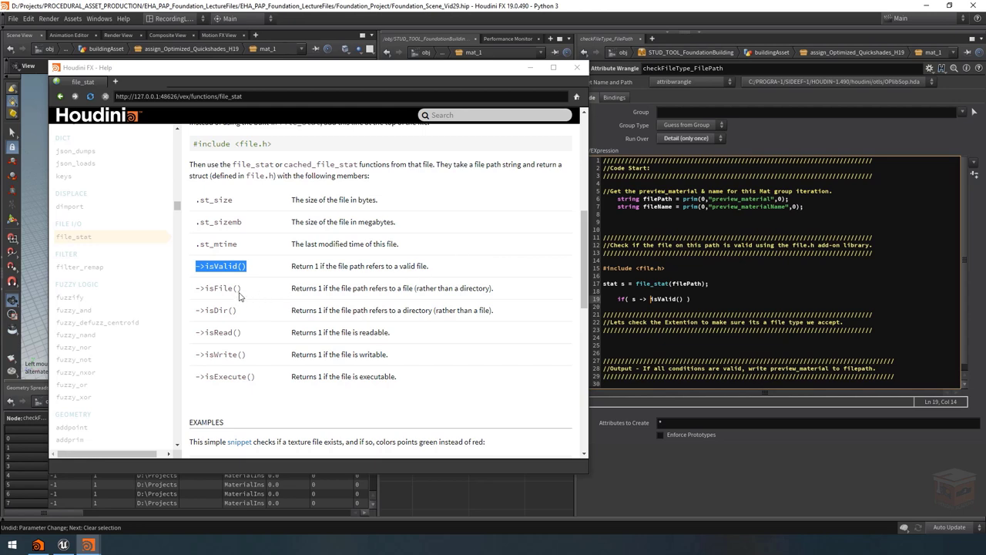
pyautogui.moveTo(243, 290); pyautogui.dragTo(196, 291)
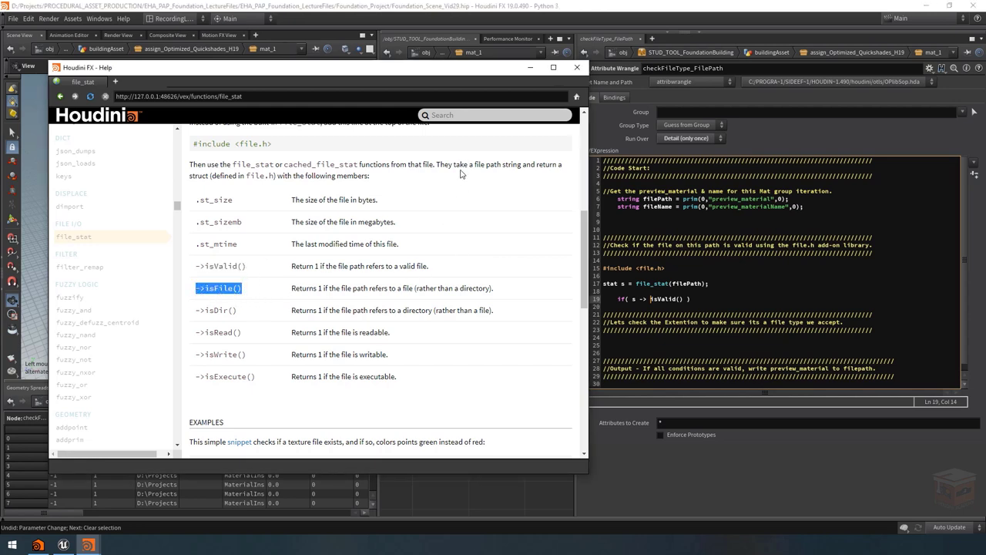
pyautogui.click(529, 67)
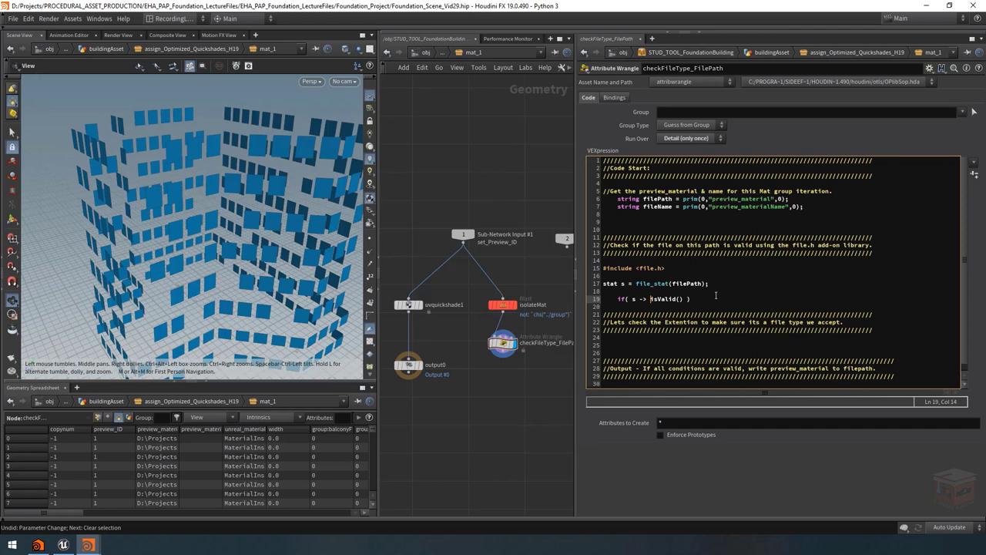
# Step: Add a curly-brace block below the isValid condition with an indented empty line inside it
pyautogui.click(707, 299)
pyautogui.press('Return')
pyautogui.write('{    }')
pyautogui.press('Left')
pyautogui.press('Return')
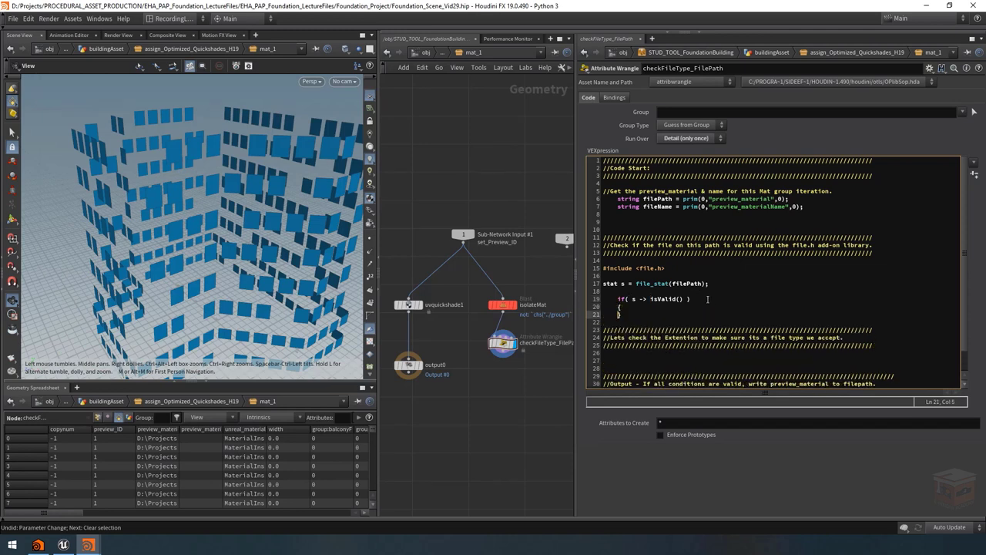
pyautogui.press('Return')
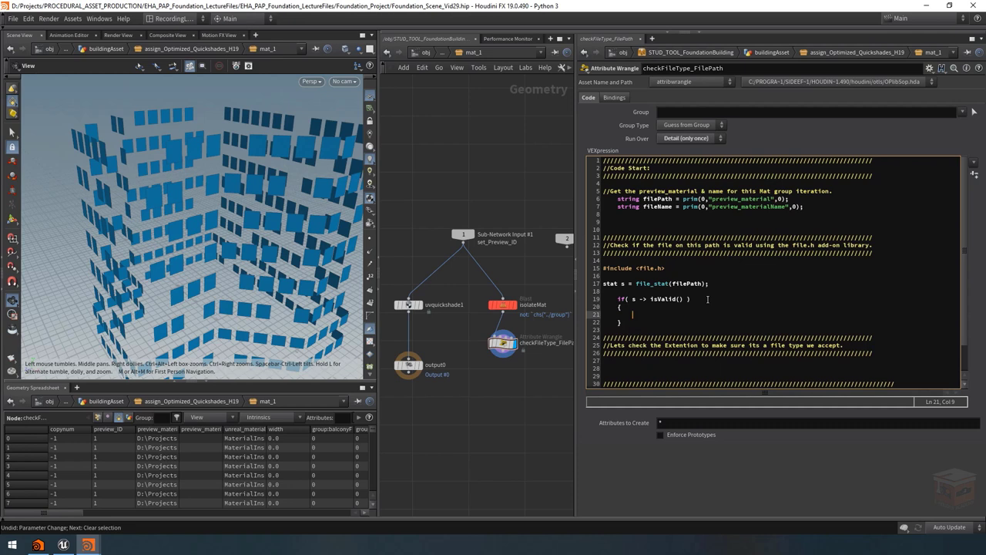
# Step: Nest a second if statement with the condition s -> isFile() inside the isValid block
pyautogui.write('if()')
pyautogui.press('Left')
pyautogui.write('s -> isFile()')
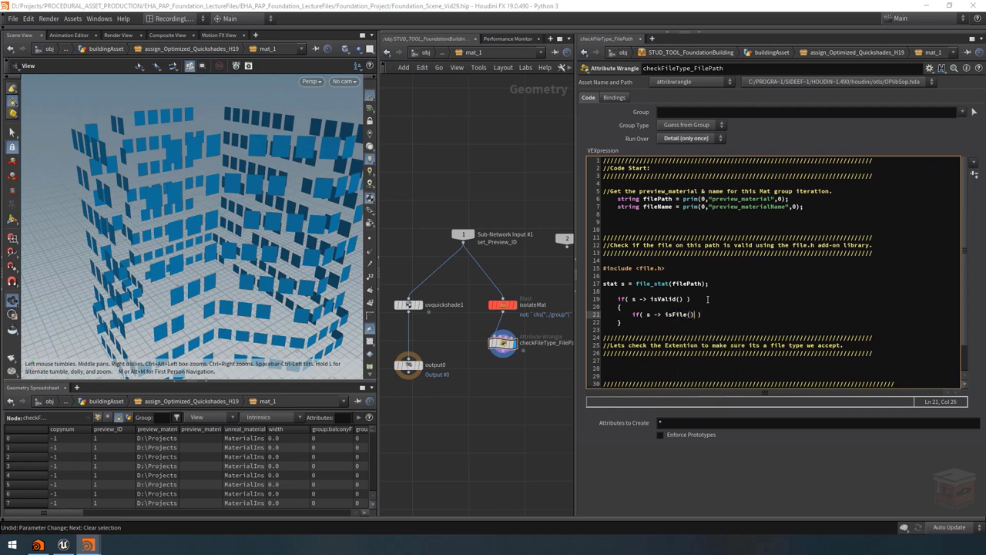
# Step: Give the isFile condition its own curly-brace block with an indented empty line inside, removing the surplus blank line below it
pyautogui.press('Return')
pyautogui.press('Return')
pyautogui.press('Up')
pyautogui.write('{')
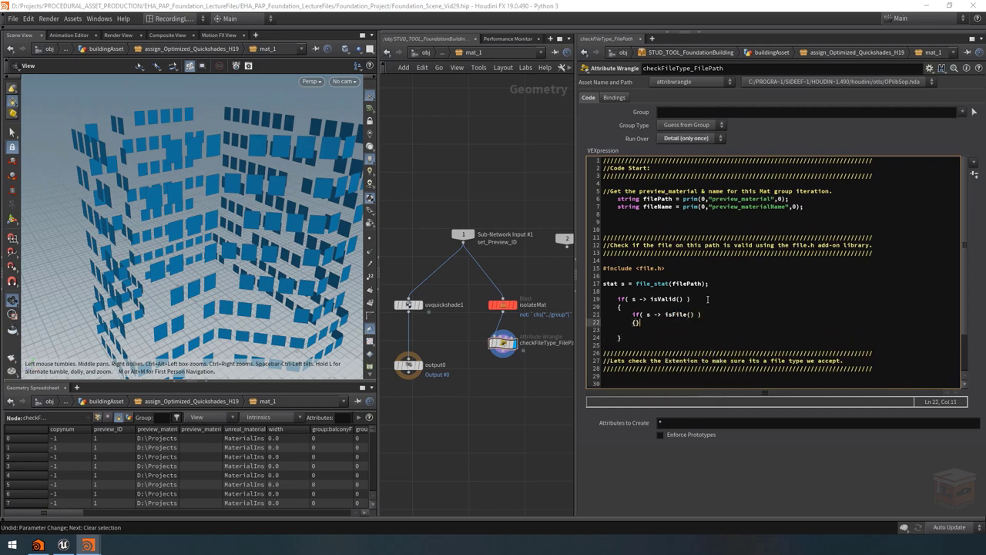
pyautogui.press('Return')
pyautogui.press('Return')
pyautogui.press('Down')
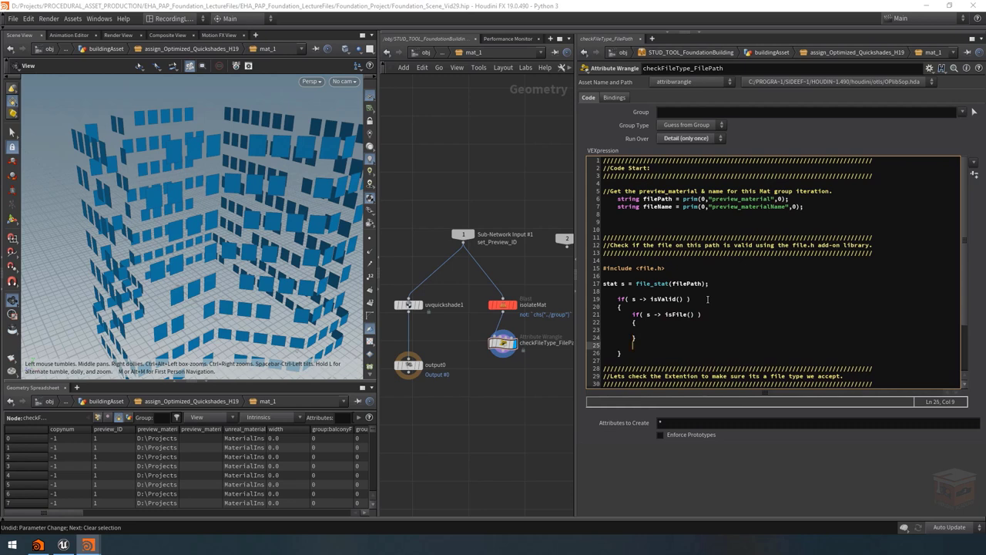
pyautogui.press('BackSpace')
pyautogui.press('Up')
pyautogui.press('Tab')
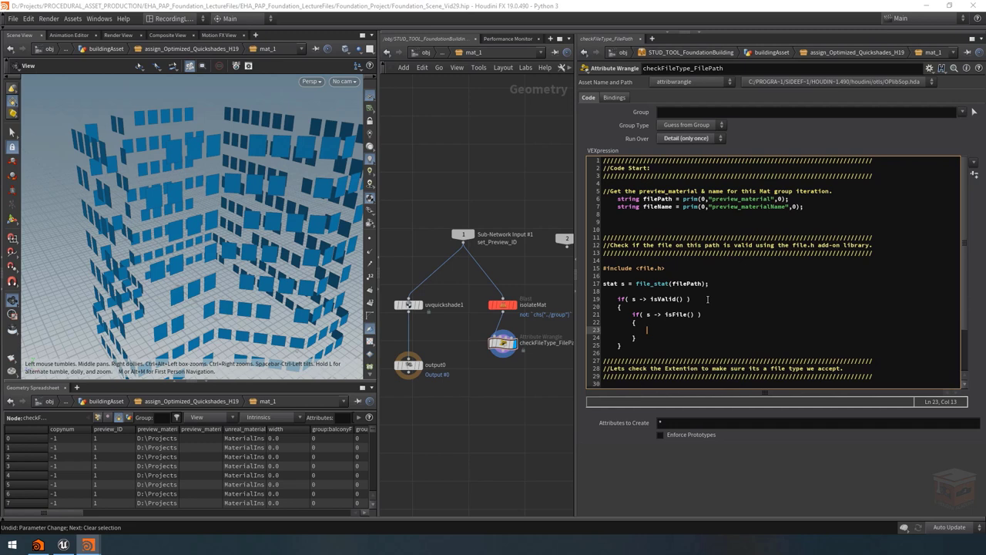
# Step: Assign validFile = 1; inside the isFile block
pyautogui.write('val')
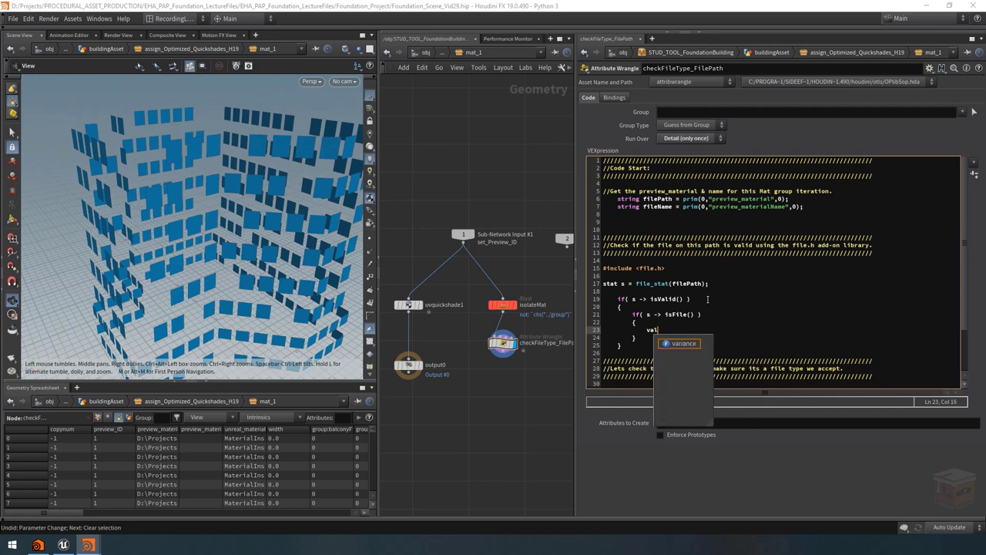
pyautogui.write('idFile = ')
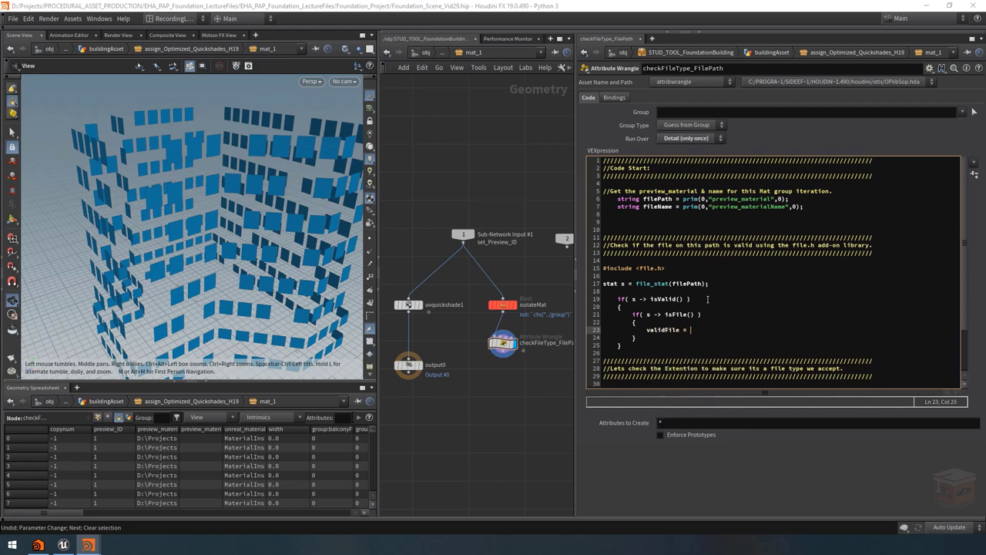
pyautogui.write('1;')
# Step: Declare int validFile = 0; below the fileName line, leaving one blank line between them
pyautogui.click(622, 222)
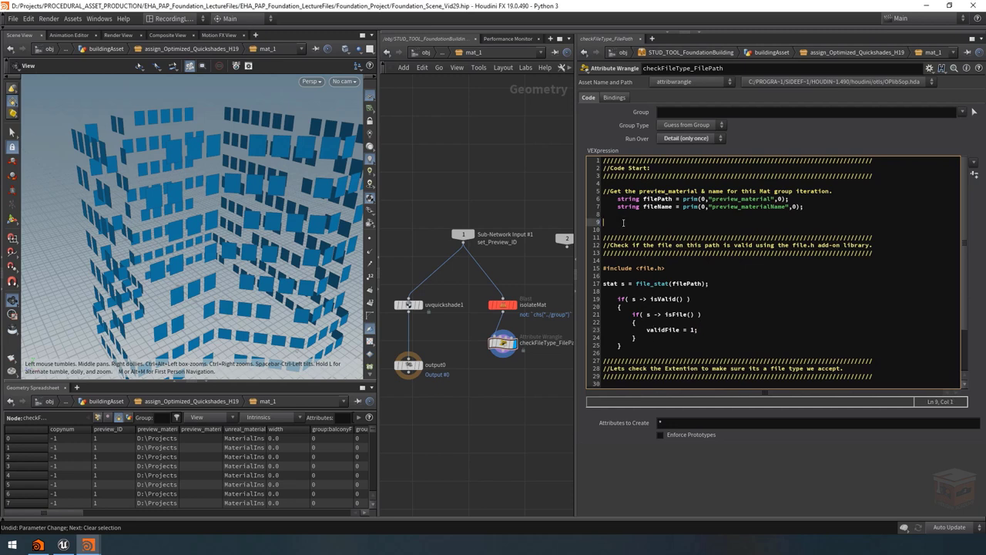
pyautogui.write('int validFile ')
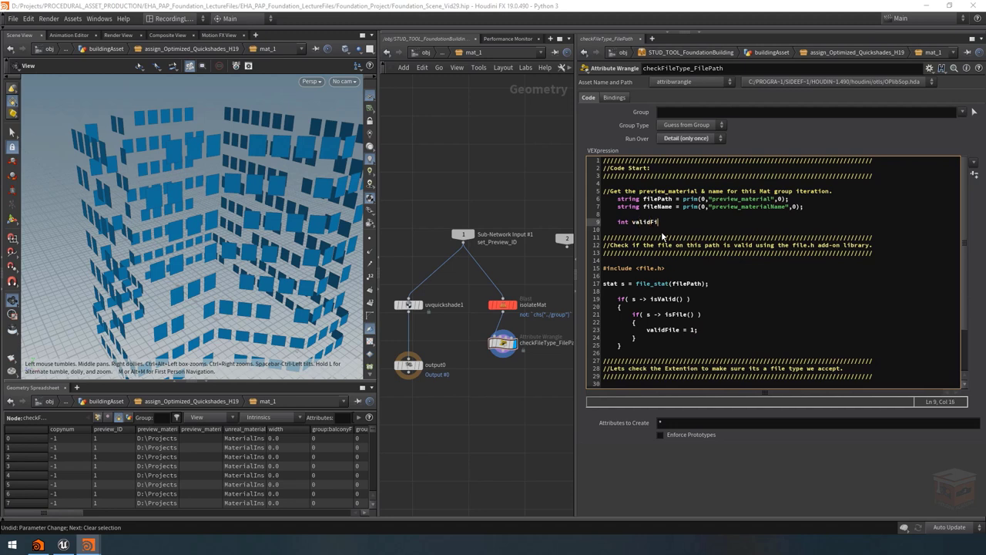
pyautogui.write('= 0;')
pyautogui.press('Left')
pyautogui.click(686, 298)
pyautogui.moveTo(685, 299); pyautogui.dragTo(646, 329)
pyautogui.click(692, 315)
pyautogui.click(714, 330)
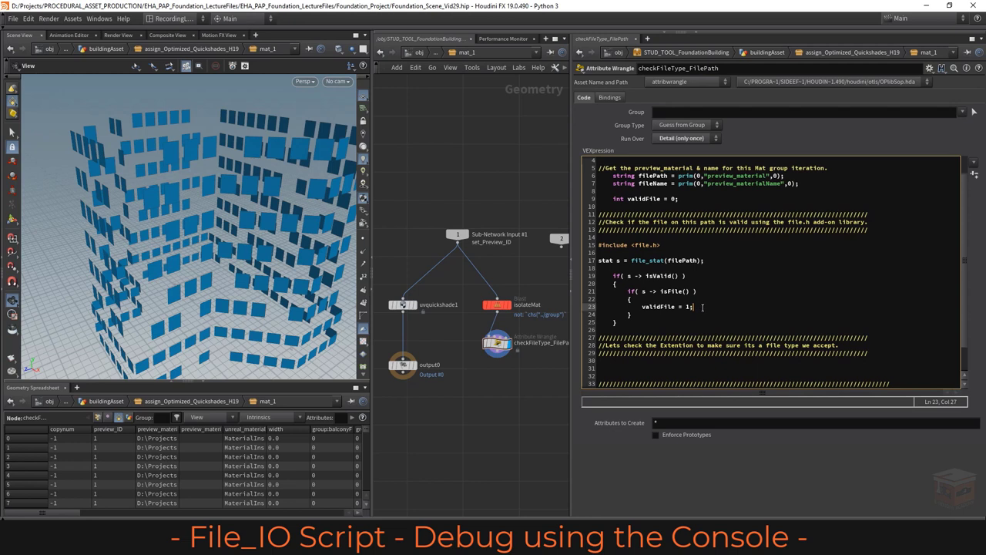
pyautogui.press('Return')
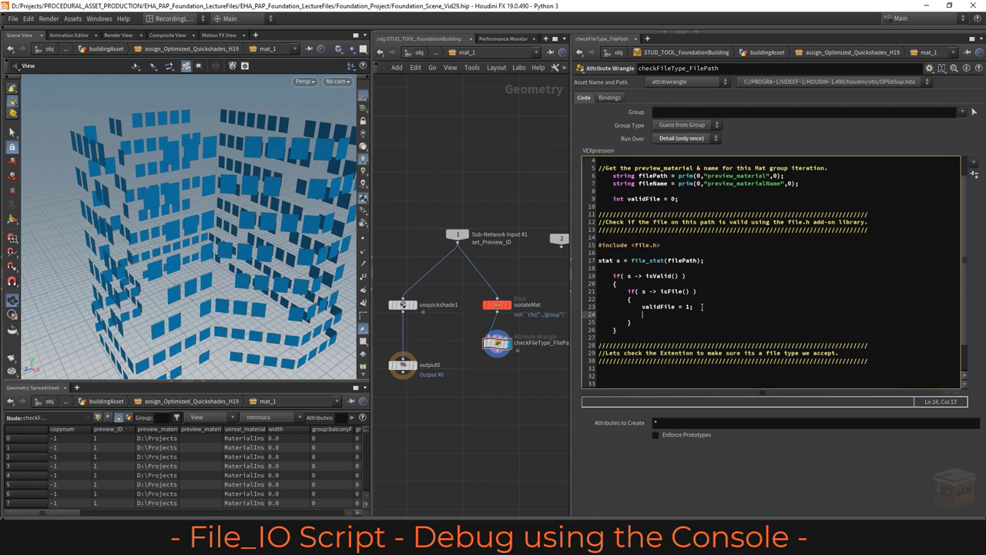
pyautogui.write('@validFile = 1;')
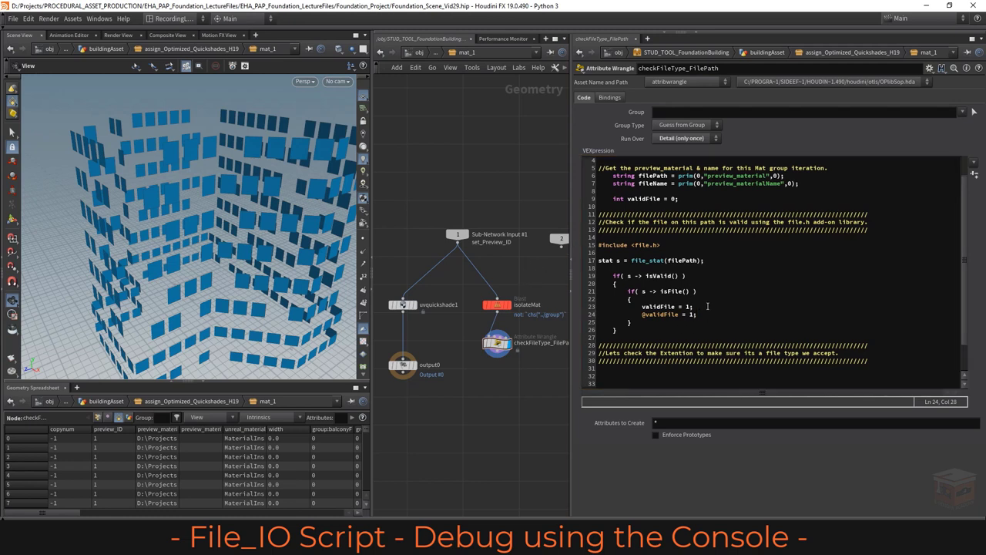
# Step: Show the wrangle's detail attributes in the Geometry Spreadsheet, widen the Detail column and check validFile
pyautogui.click(129, 417)
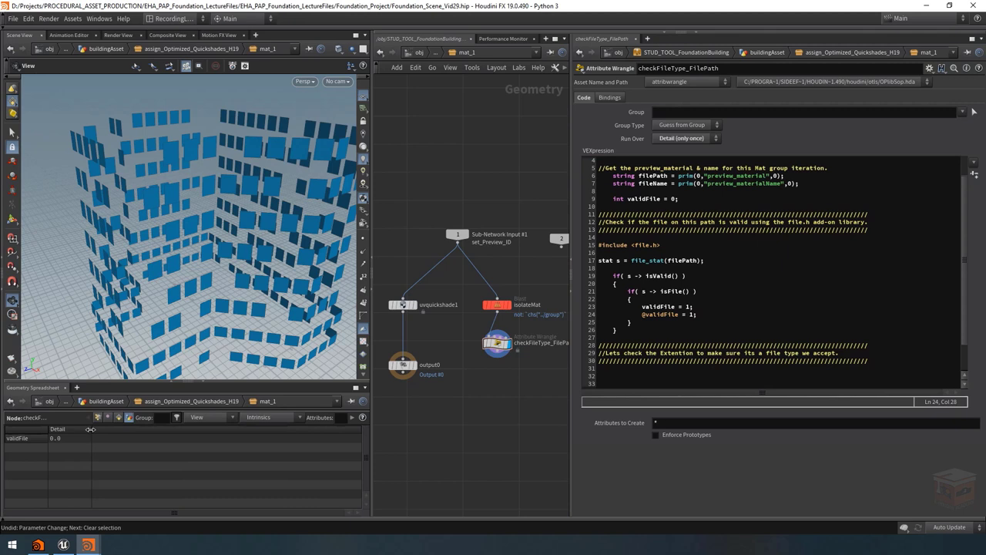
pyautogui.moveTo(91, 429); pyautogui.dragTo(127, 429)
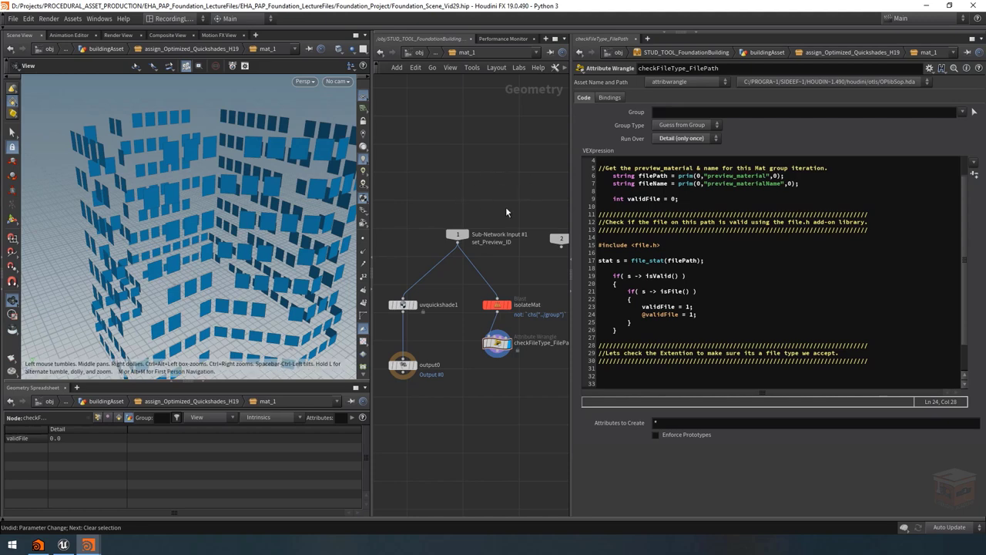
# Step: Go up to the assign_Optimized_Quickshades_H19 network, rename the mat_1 subnetwork to mat_2 and go back inside it
pyautogui.click(435, 52)
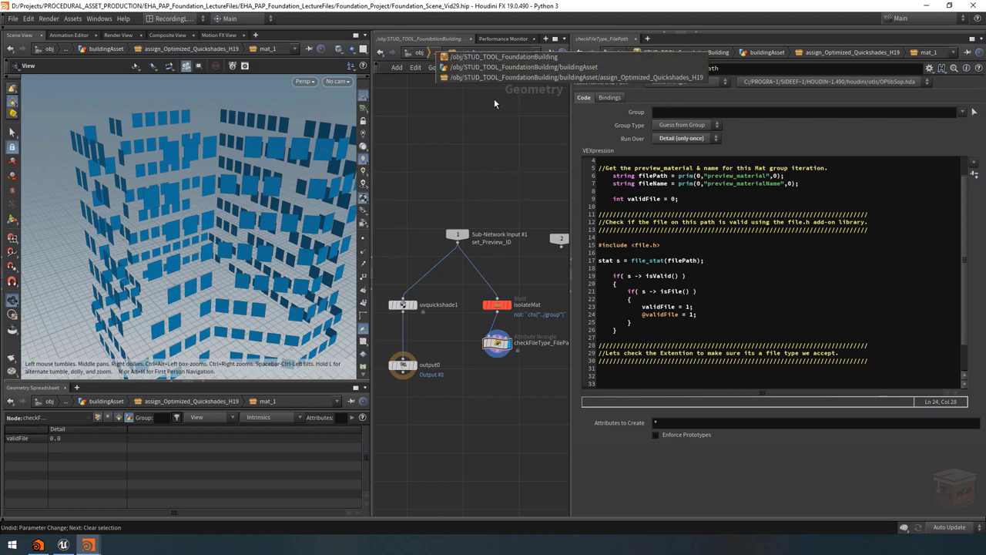
pyautogui.click(496, 78)
pyautogui.scroll(3, 493, 347)
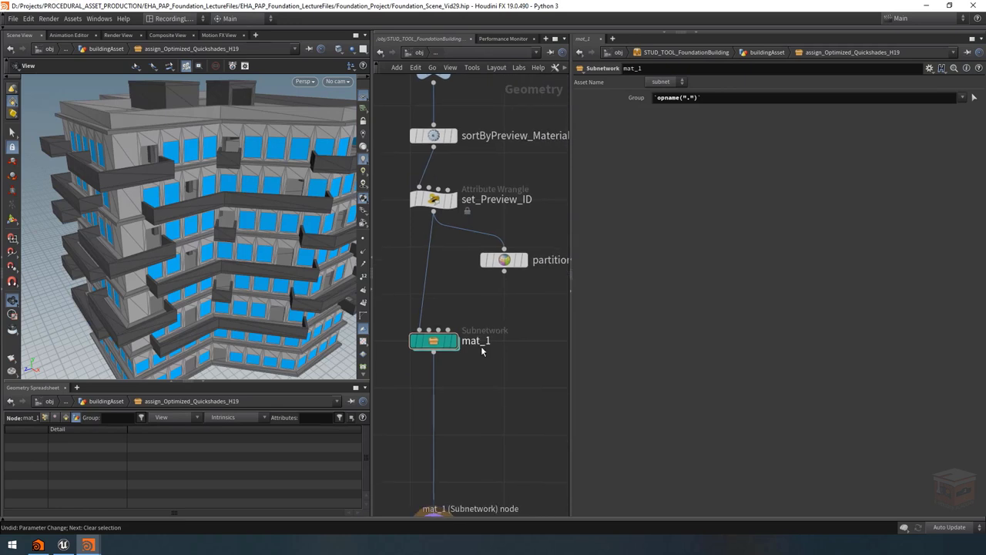
pyautogui.doubleClick(487, 342)
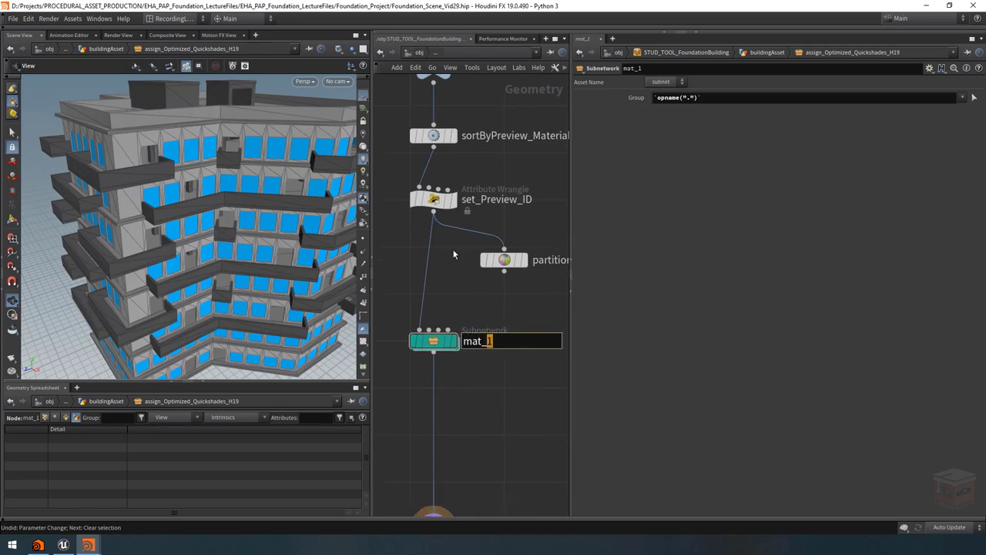
pyautogui.press('BackSpace')
pyautogui.write('2')
pyautogui.press('Return')
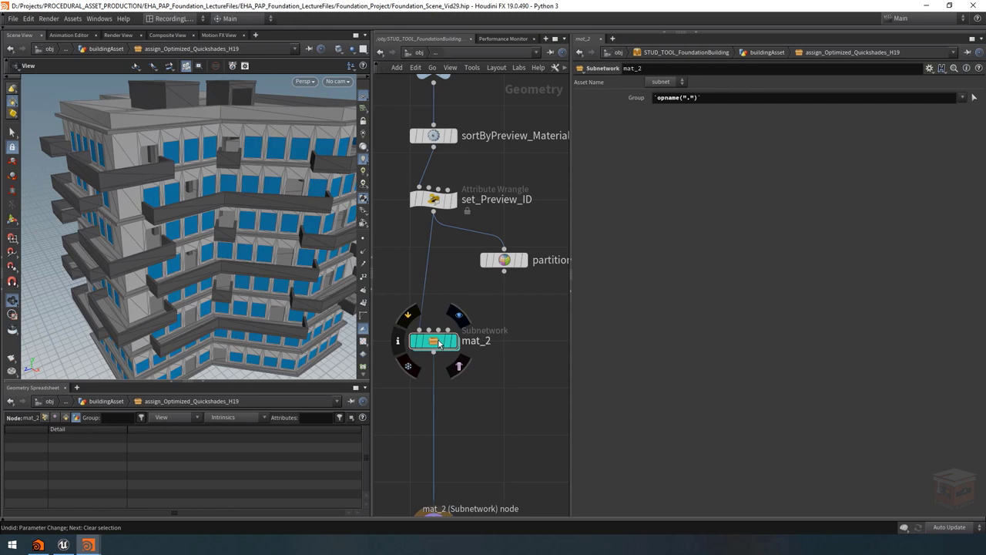
pyautogui.doubleClick(435, 342)
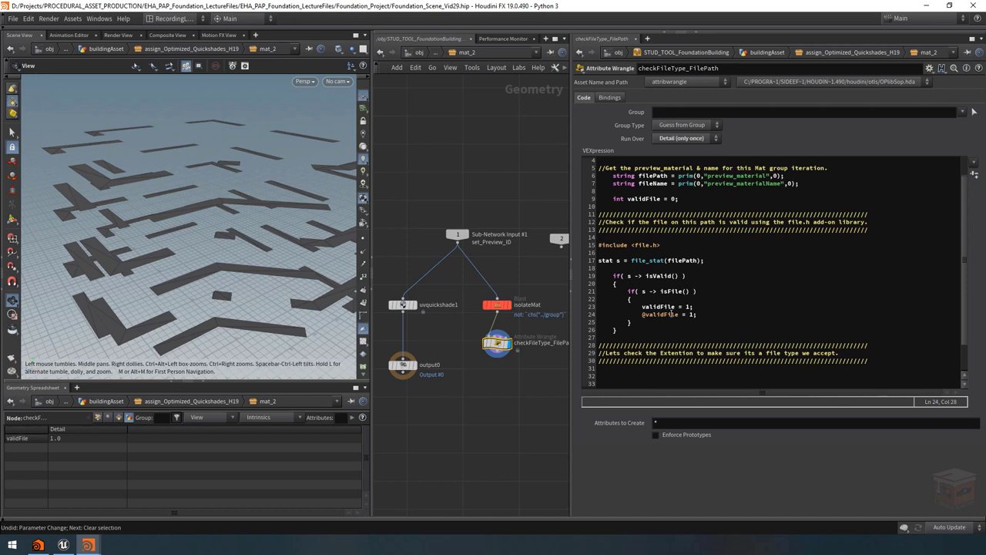
pyautogui.moveTo(705, 314); pyautogui.dragTo(643, 315)
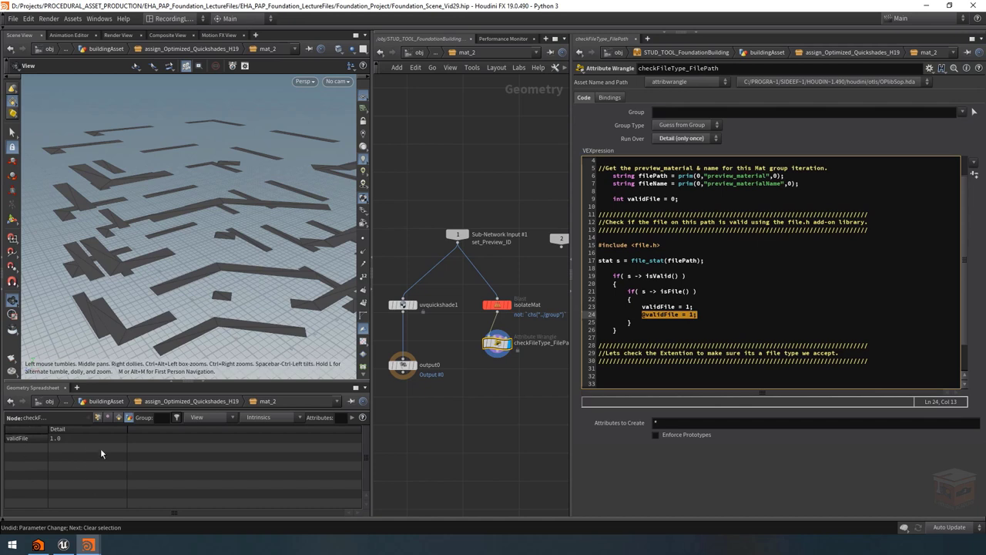
pyautogui.press('Delete')
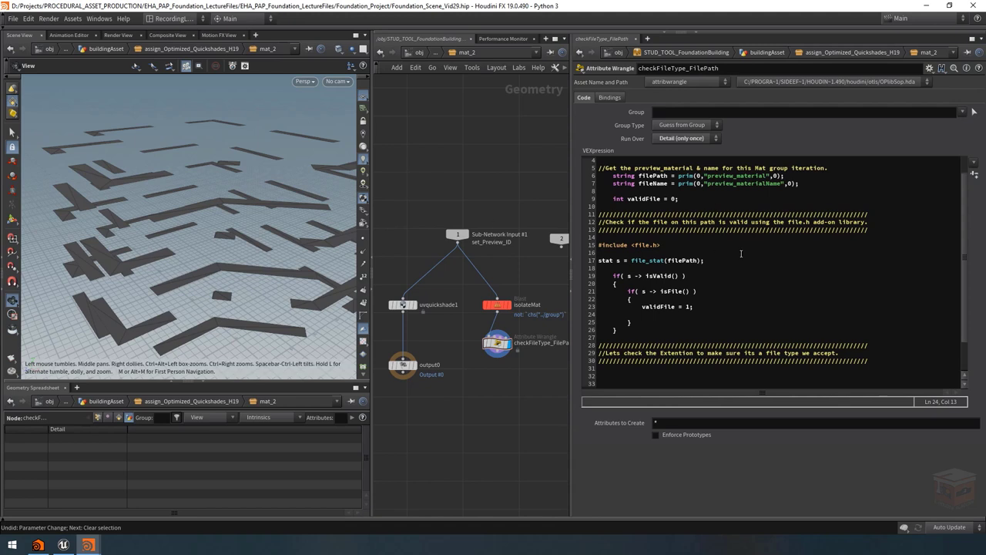
# Step: Declare the debug variable with int debug = chi("debug"); between the fileName and validFile declarations
pyautogui.scroll(1, 741, 254)
pyautogui.click(627, 214)
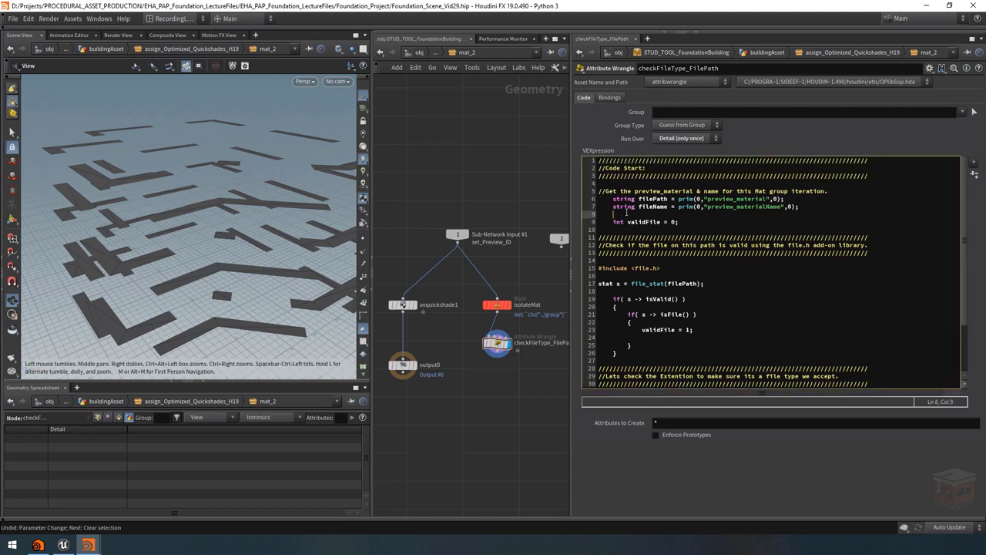
pyautogui.press('Return')
pyautogui.press('Return')
pyautogui.press('Up')
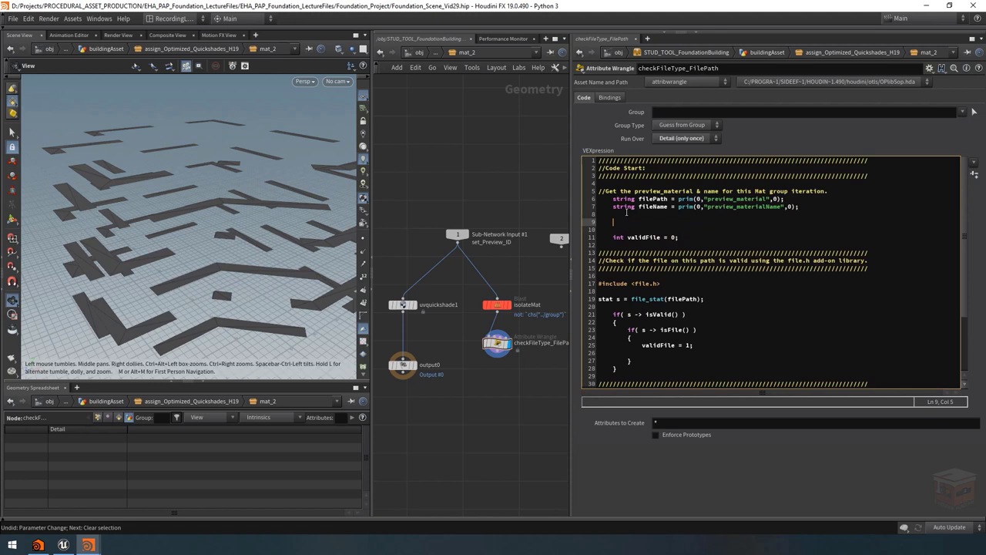
pyautogui.write('int de')
pyautogui.write('bug')
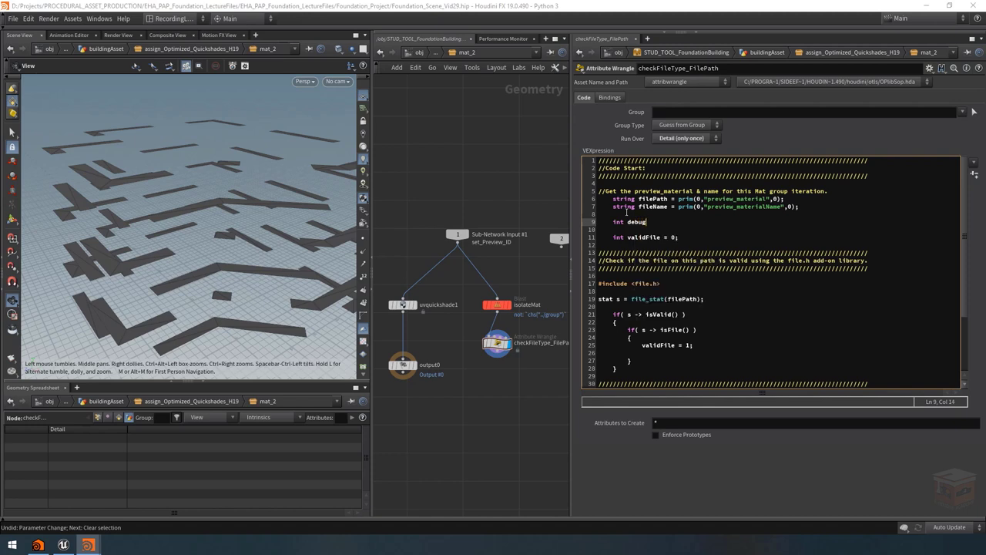
pyautogui.write(' =')
pyautogui.write('chi("debug");')
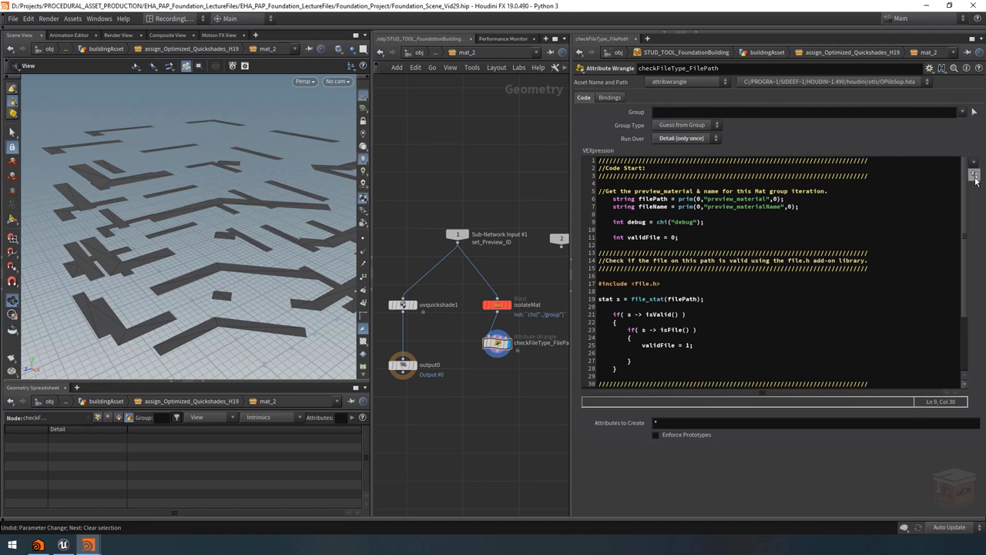
# Step: Create the spare parameter for debug from the code and change its type to Toggle in the parameter interface
pyautogui.click(974, 175)
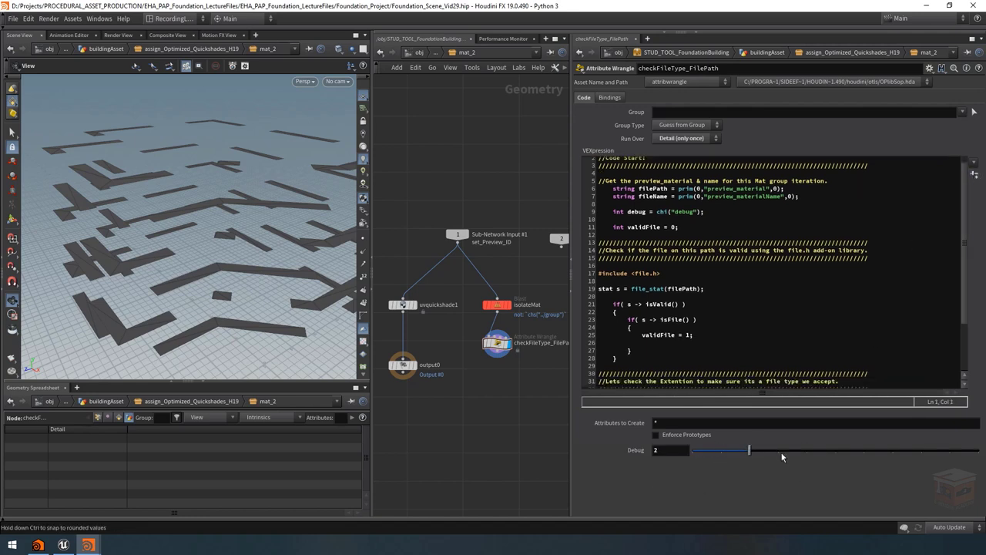
pyautogui.click(930, 67)
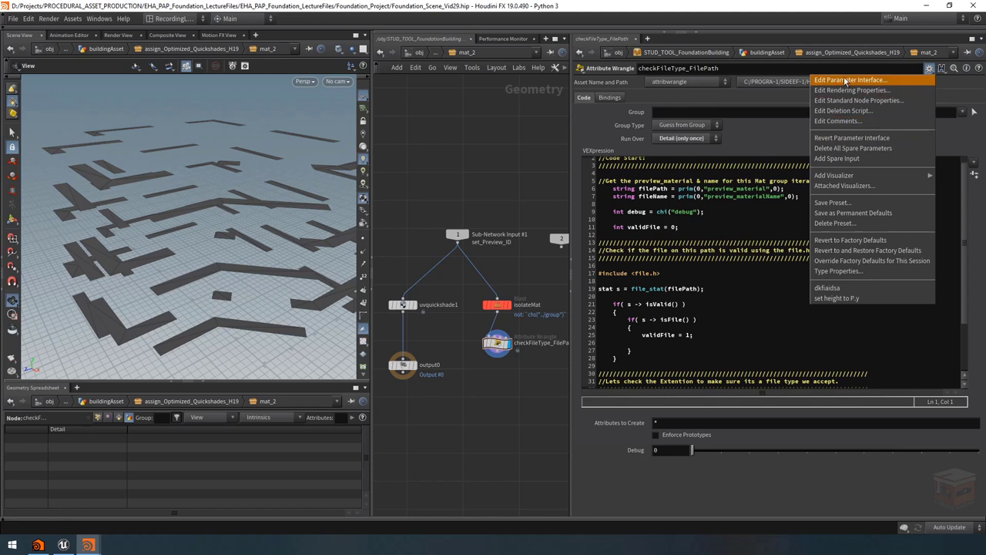
pyautogui.click(900, 80)
pyautogui.moveTo(531, 14); pyautogui.dragTo(432, 39)
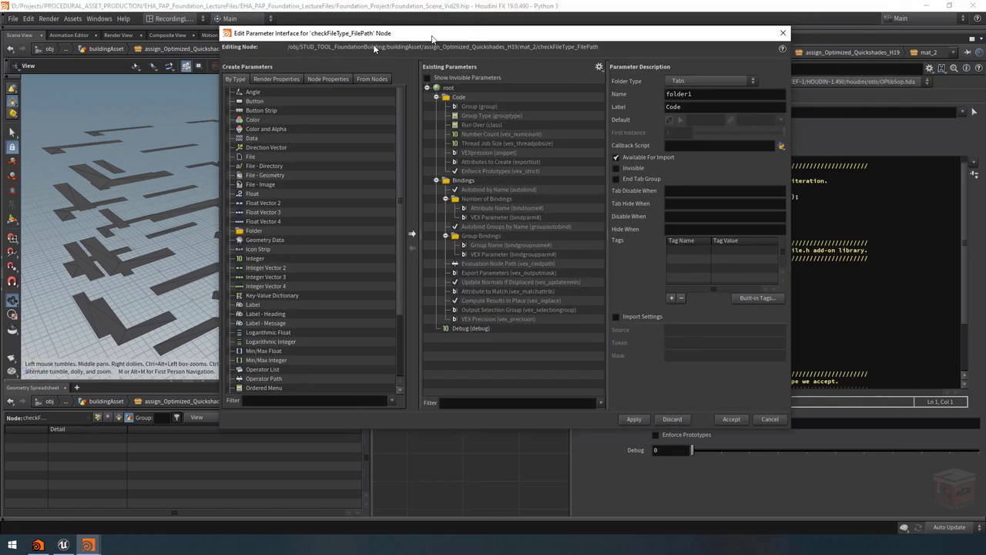
pyautogui.moveTo(373, 44); pyautogui.dragTo(233, 70)
pyautogui.click(257, 361)
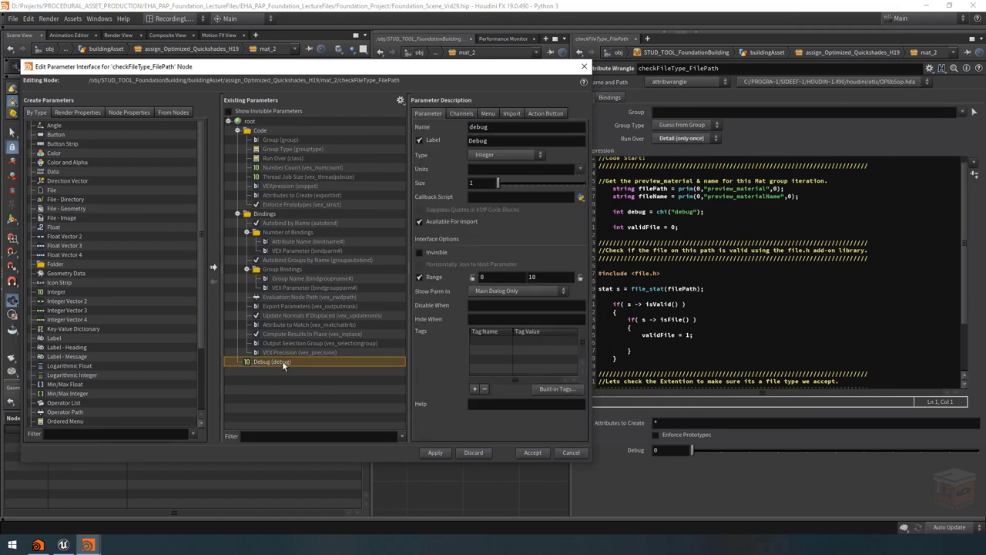
pyautogui.click(499, 156)
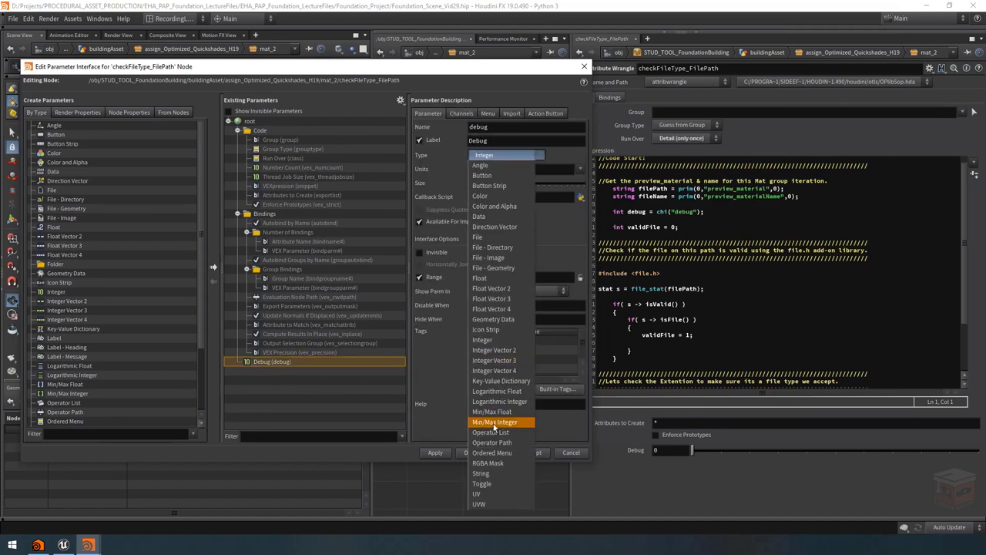
pyautogui.click(484, 483)
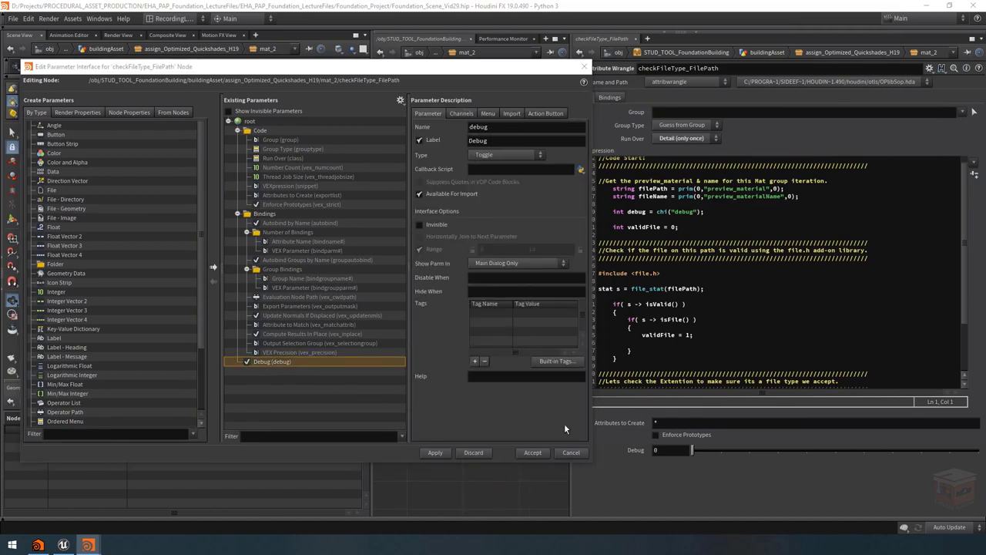
pyautogui.click(540, 451)
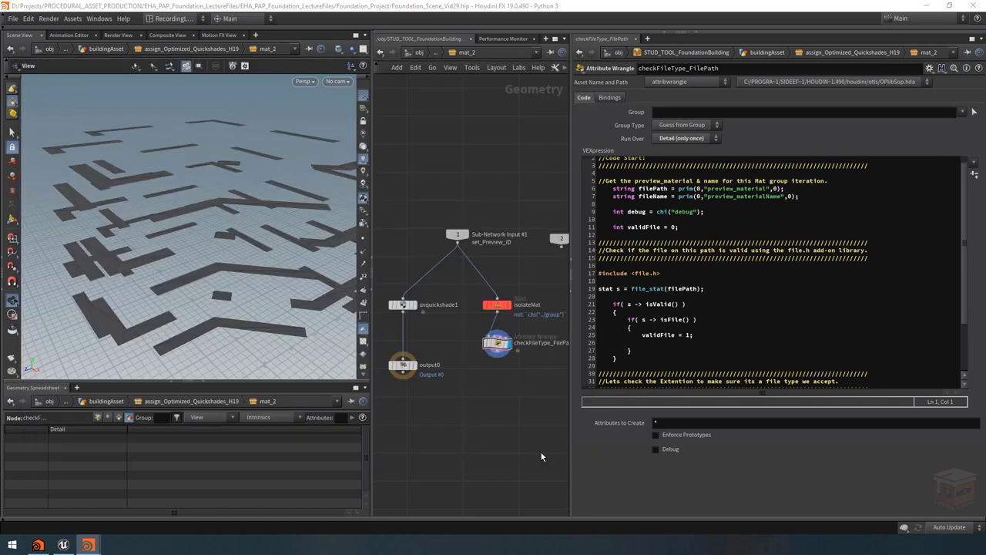
pyautogui.click(656, 449)
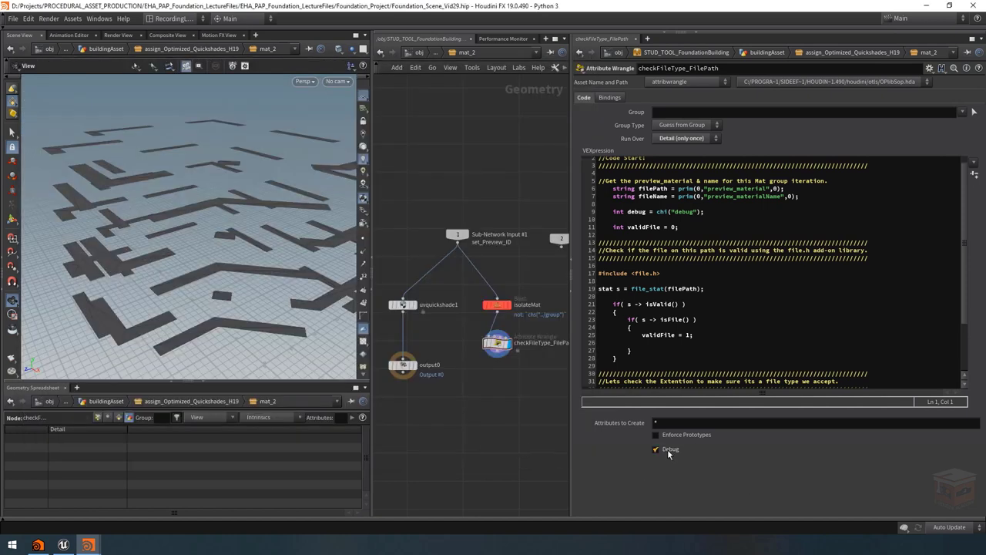
pyautogui.click(667, 450)
# Step: Add blank lines inside the isValid block and write the comment //Check if this is a valid folder path ? above its if statement
pyautogui.moveTo(647, 211); pyautogui.dragTo(627, 211)
pyautogui.click(698, 312)
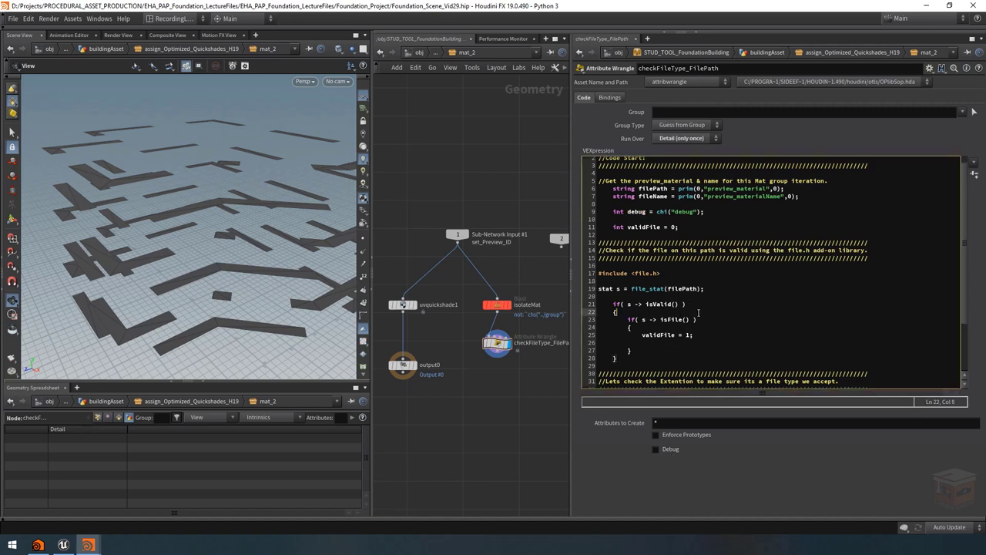
pyautogui.press('Return')
pyautogui.press('Return')
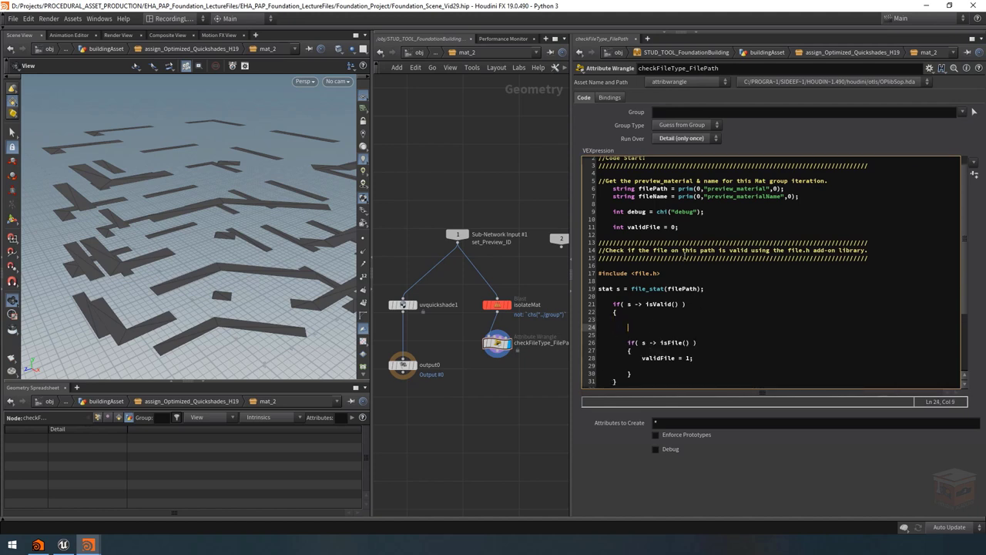
pyautogui.scroll(-2, 683, 257)
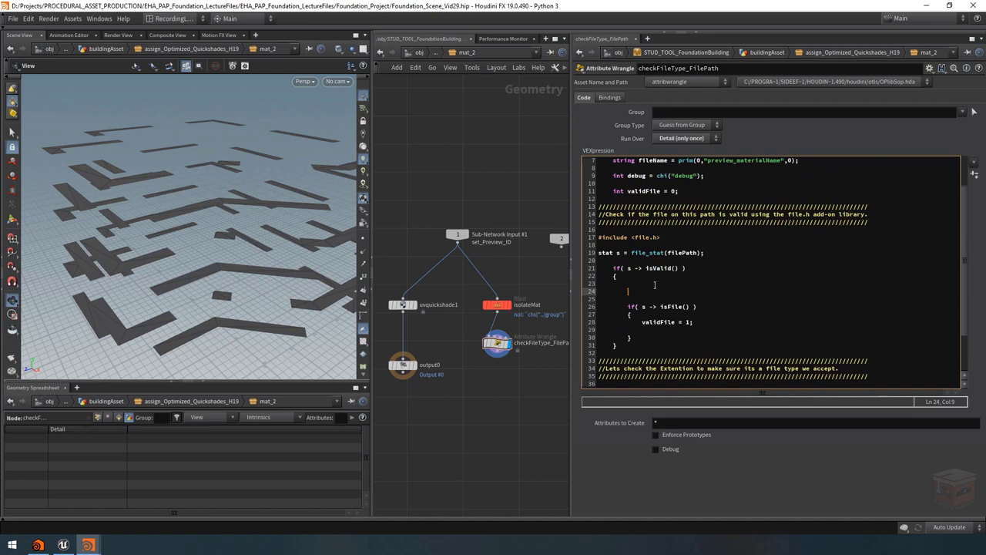
pyautogui.click(615, 259)
pyautogui.press('Return')
pyautogui.write('//')
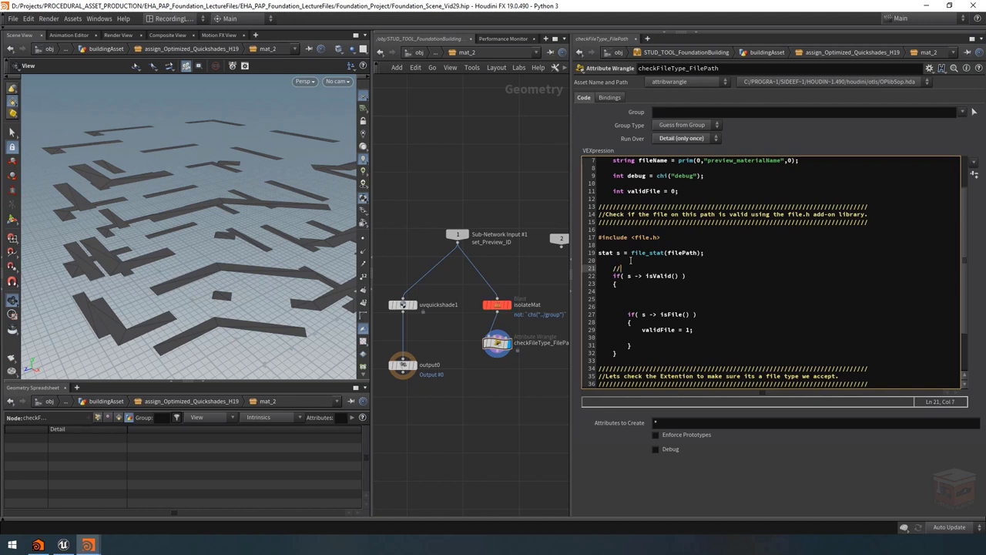
pyautogui.write('Check if this is ')
pyautogui.write('a fa')
pyautogui.write('lid folder path')
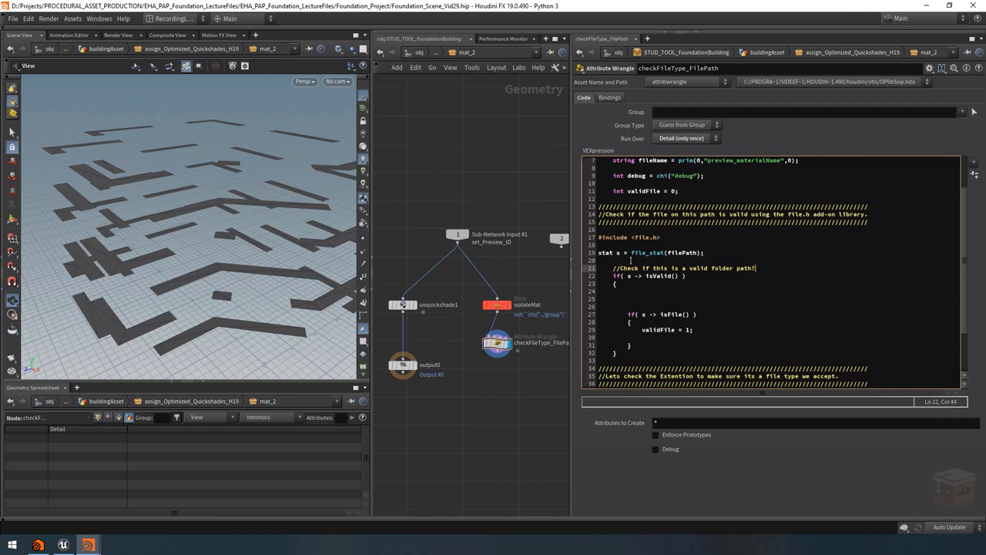
pyautogui.write(' ?')
# Step: Add a //DEBUG comment line inside the isValid block, above the isFile check
pyautogui.press('Down')
pyautogui.press('Down')
pyautogui.press('Down')
pyautogui.press('Down')
pyautogui.write('//DEBUG')
pyautogui.press('Return')
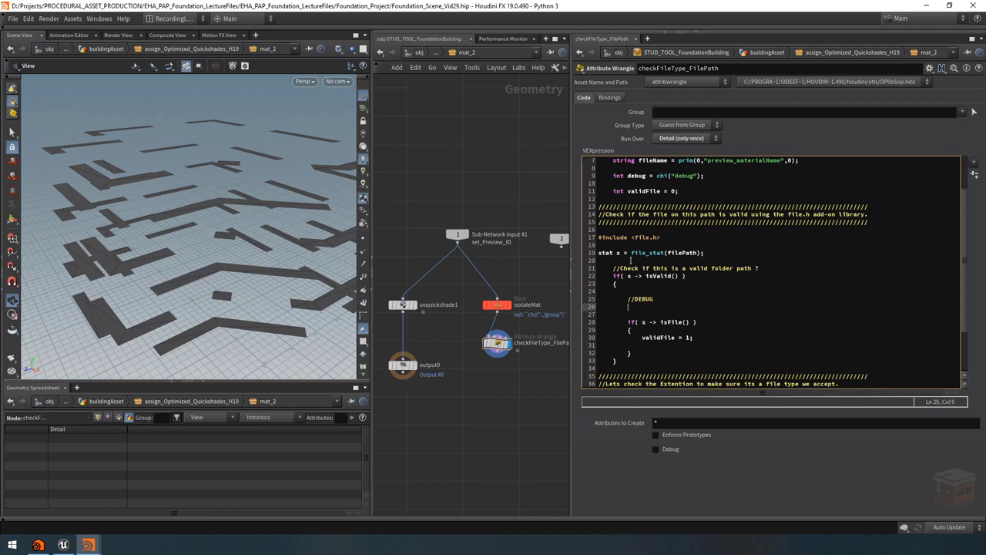
# Step: Write if(debug == 1){ printf("Is Valid Path"); } below the //DEBUG comment and turn on Debug to check the console output
pyautogui.write('if')
pyautogui.press('BackSpace')
pyautogui.write('(debug')
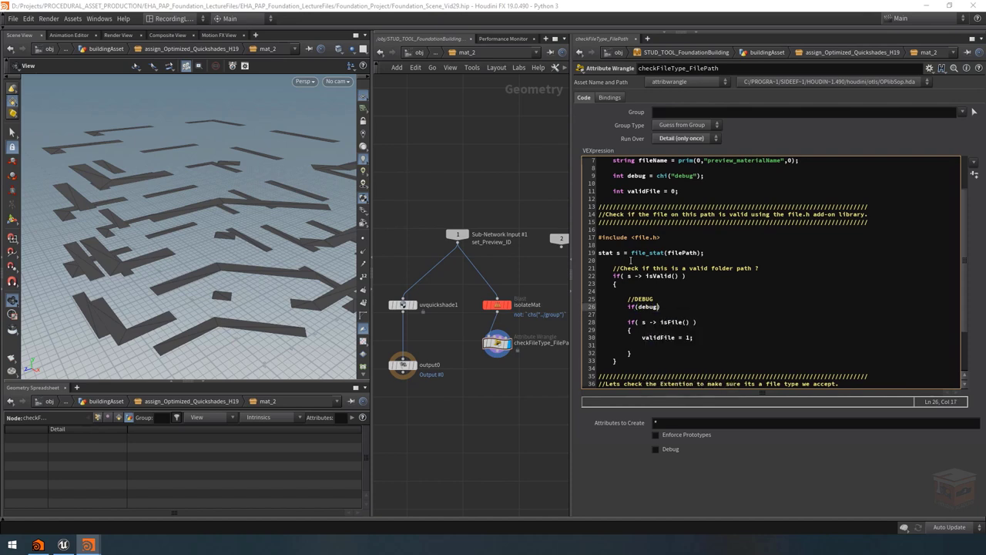
pyautogui.write(' == 1){')
pyautogui.write('prin')
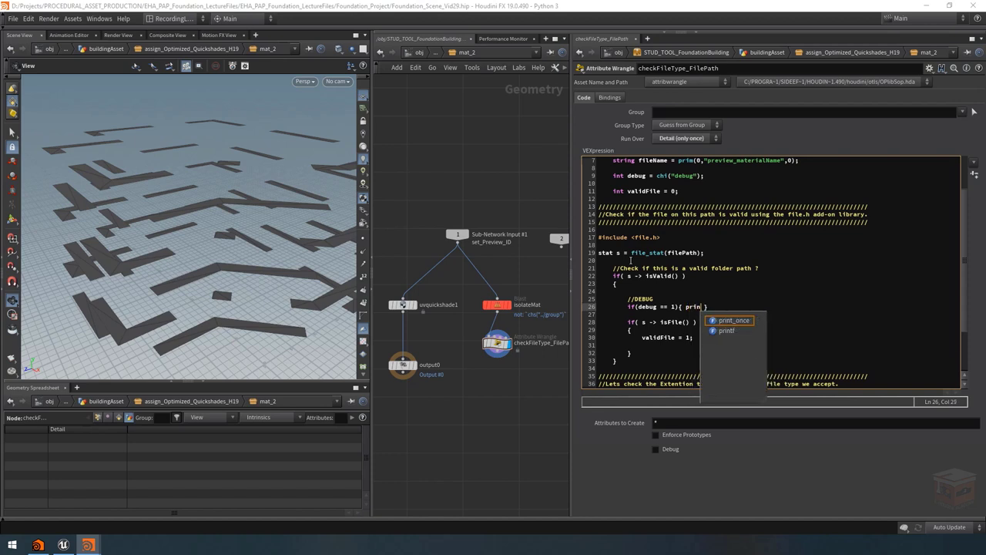
pyautogui.write('tf(')
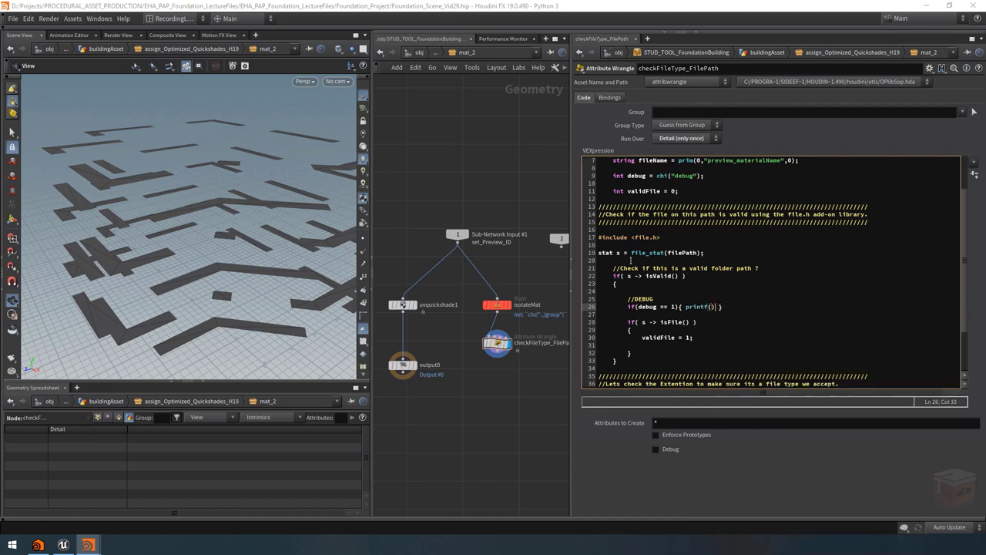
pyautogui.write('""')
pyautogui.press('Left')
pyautogui.write('Is Valid Path')
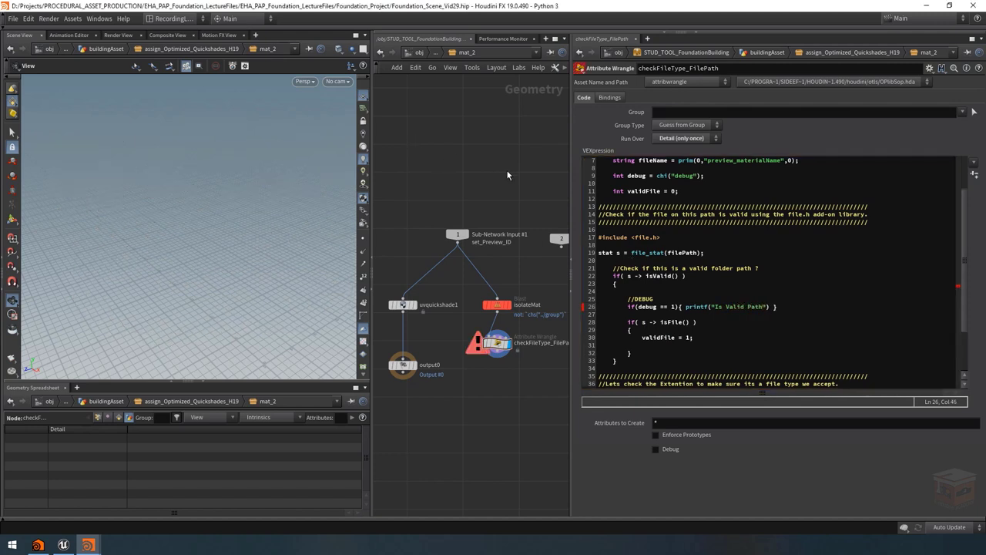
pyautogui.click(774, 306)
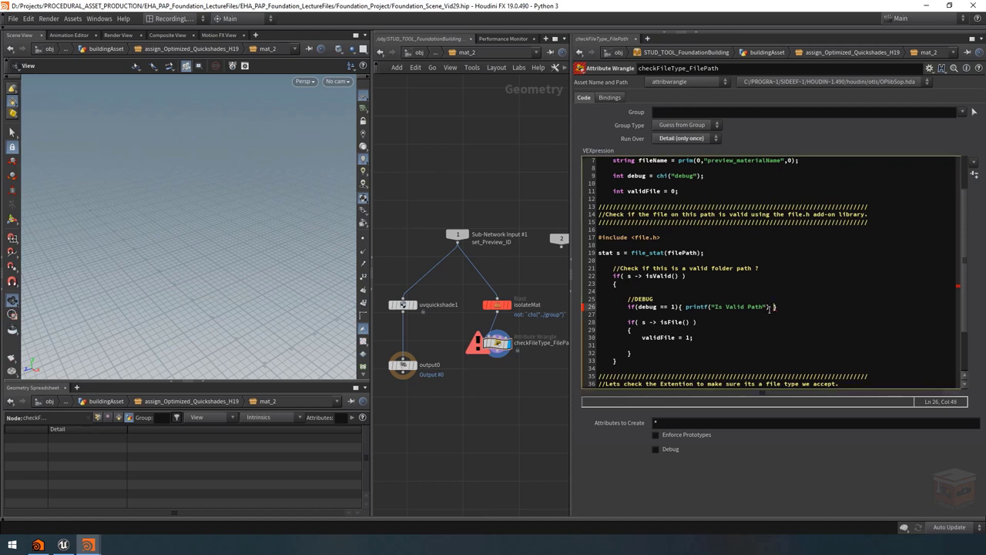
pyautogui.write(';')
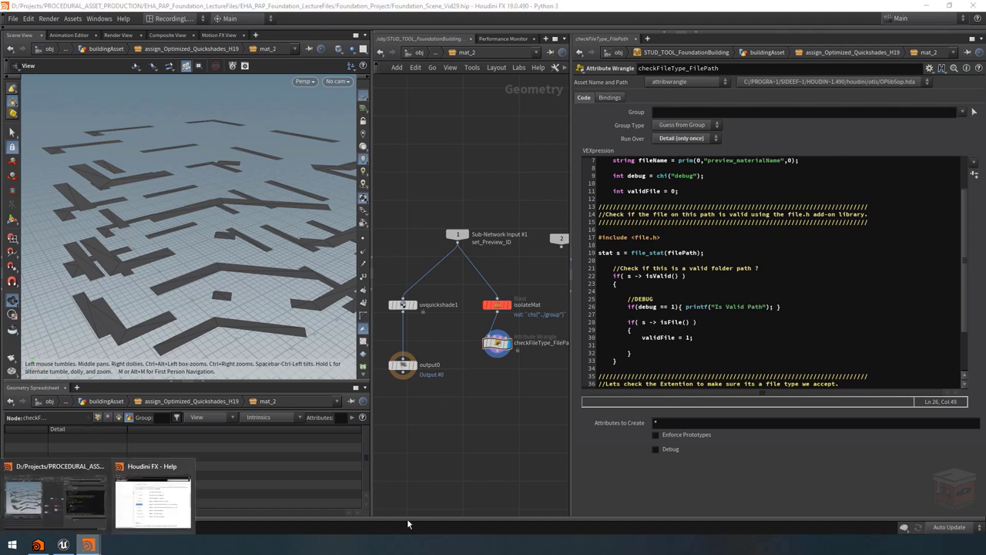
pyautogui.click(657, 449)
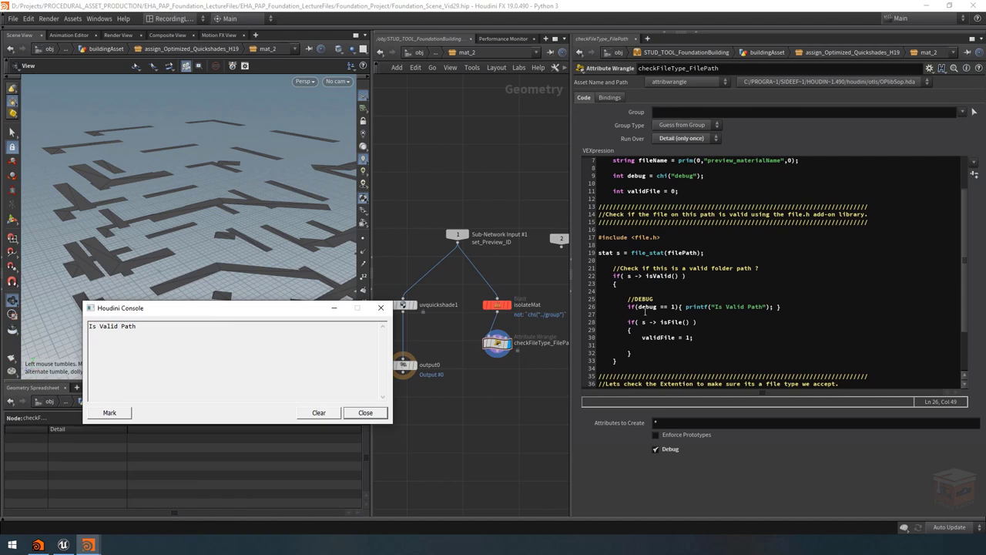
pyautogui.moveTo(285, 312); pyautogui.dragTo(251, 376)
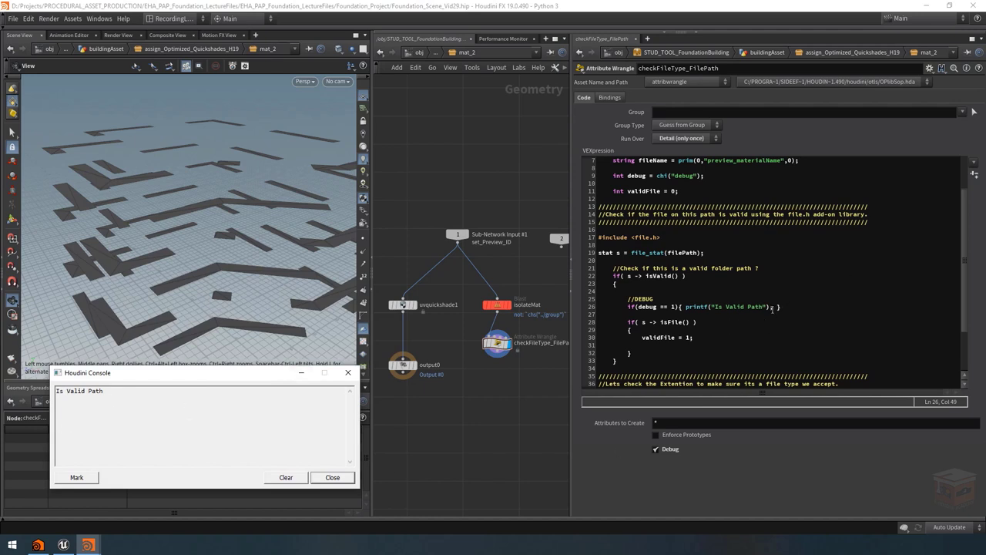
# Step: Copy the //DEBUG comment and its printf line into the isFile block, below validFile = 1;
pyautogui.moveTo(789, 306); pyautogui.dragTo(639, 300)
pyautogui.hotkey('ctrl', 'c')
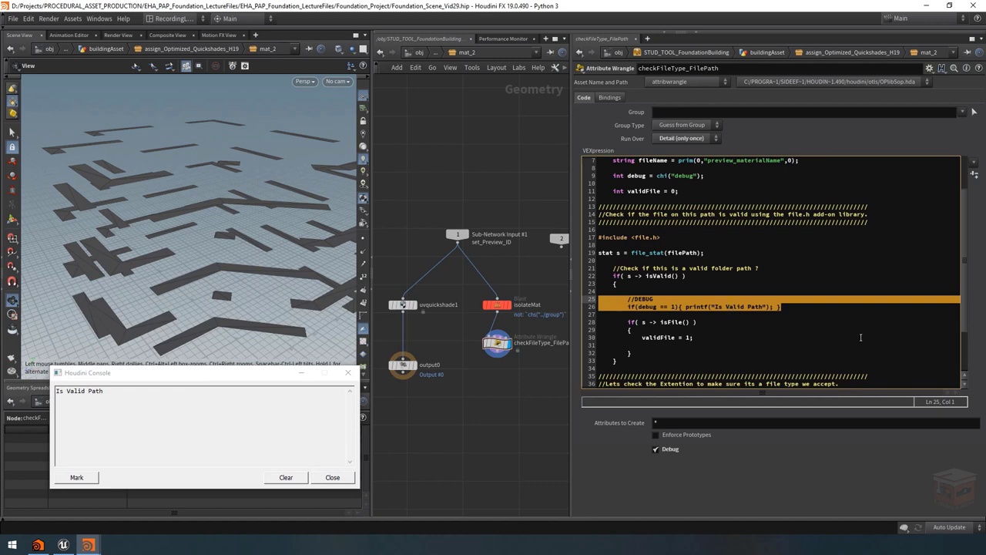
pyautogui.click(701, 337)
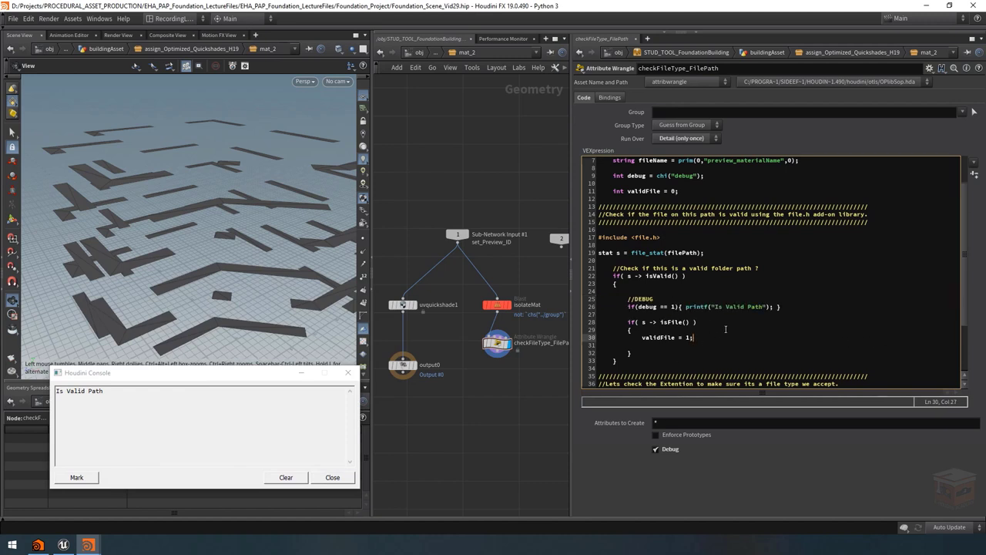
pyautogui.press('Return')
pyautogui.press('Return')
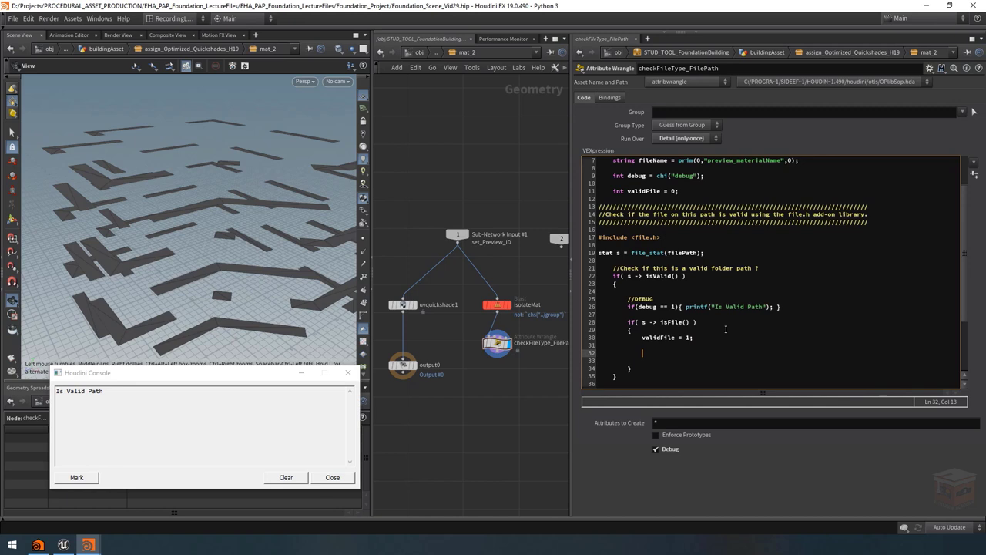
pyautogui.hotkey('ctrl', 'v')
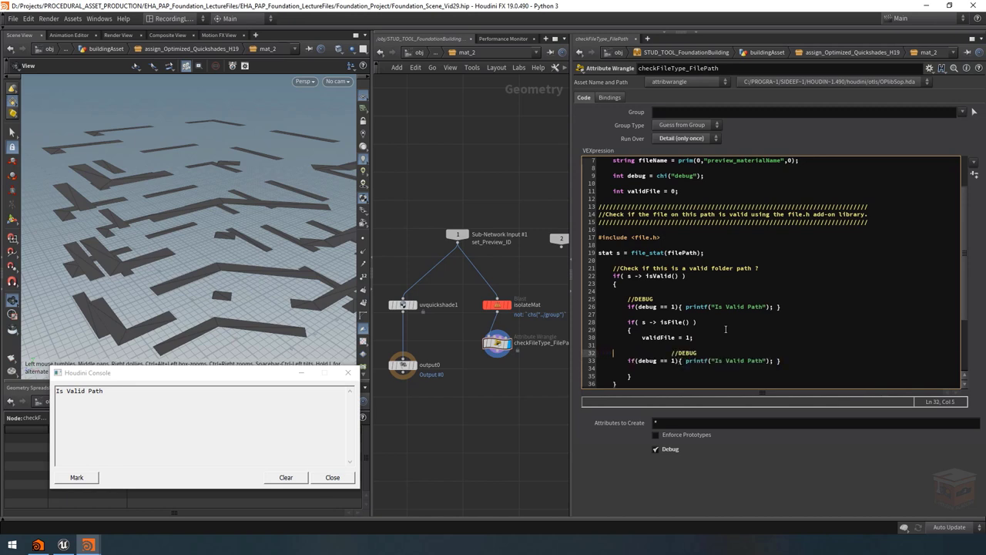
# Step: Remove the extra indentation before the pasted //DEBUG comment so it lines up with the if statement below it
pyautogui.press('Right')
pyautogui.press('Right')
pyautogui.press('Right')
pyautogui.press('Right')
pyautogui.hotkey('shift', 'Right')
pyautogui.hotkey('shift', 'Right')
pyautogui.hotkey('shift', 'Right')
pyautogui.hotkey('shift', 'Right')
pyautogui.hotkey('shift', 'Right')
pyautogui.hotkey('shift', 'Right')
pyautogui.hotkey('shift', 'Right')
pyautogui.hotkey('shift', 'Right')
pyautogui.hotkey('shift', 'Right')
pyautogui.hotkey('shift', 'Right')
pyautogui.press('BackSpace')
pyautogui.press('Down')
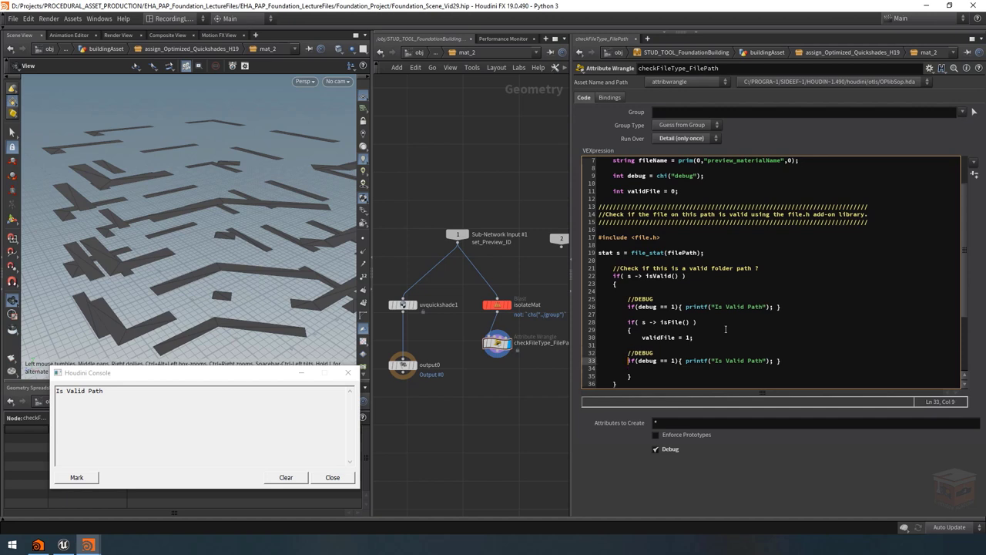
# Step: Change the pasted debug line's printf message to " & File" and apply the code
pyautogui.press('Right')
pyautogui.hotkey('shift', 'Right')
pyautogui.hotkey('shift', 'Right')
pyautogui.hotkey('shift', 'Right')
pyautogui.hotkey('shift', 'Right')
pyautogui.hotkey('shift', 'Right')
pyautogui.hotkey('shift', 'Right')
pyautogui.hotkey('shift', 'Right')
pyautogui.hotkey('shift', 'Right')
pyautogui.hotkey('shift', 'Right')
pyautogui.hotkey('shift', 'Right')
pyautogui.hotkey('shift', 'Right')
pyautogui.hotkey('shift', 'Right')
pyautogui.hotkey('shift', 'Right')
pyautogui.press('BackSpace')
pyautogui.write('& File')
pyautogui.click(487, 415)
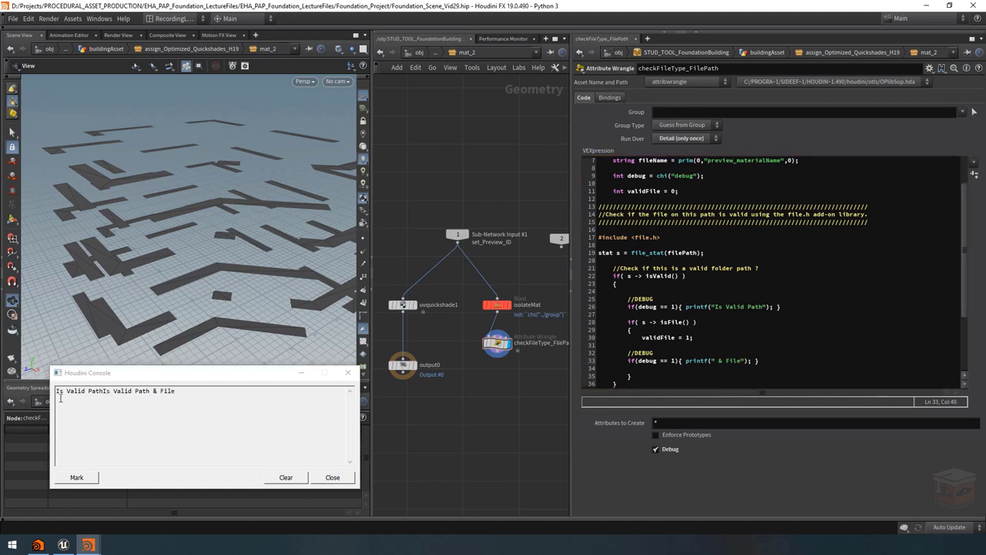
# Step: Clear the console and switch Debug off and on again to check the printed message
pyautogui.click(286, 477)
pyautogui.click(656, 449)
pyautogui.click(667, 449)
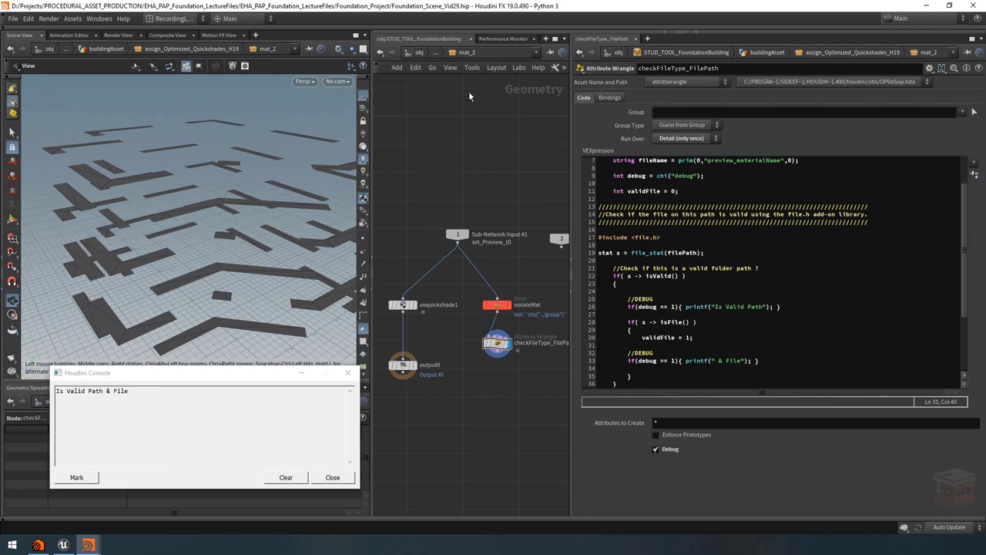
# Step: Clear the console, rename the mat_2 subnetwork as mat_1 and go back inside it
pyautogui.click(285, 477)
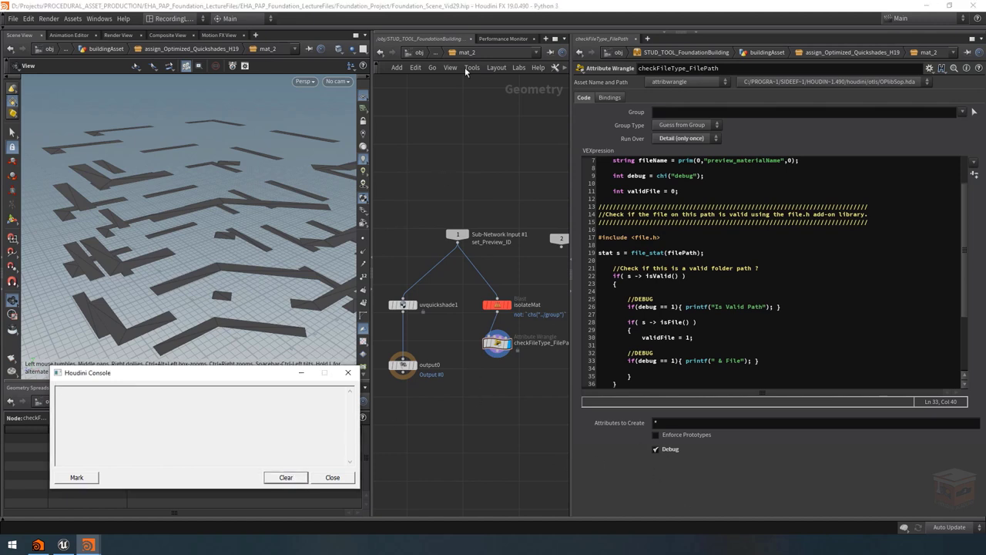
pyautogui.click(433, 51)
pyautogui.click(503, 76)
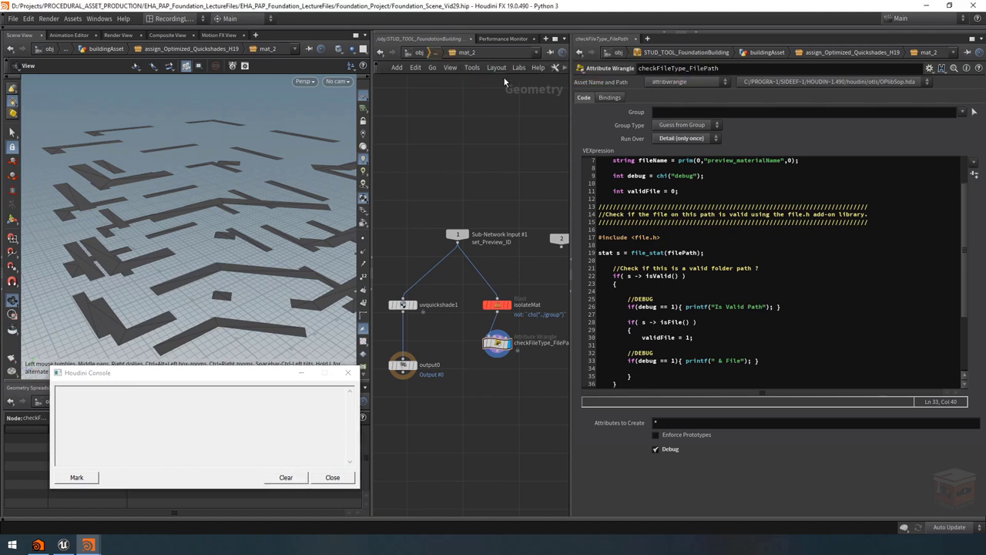
pyautogui.doubleClick(477, 340)
pyautogui.write('1')
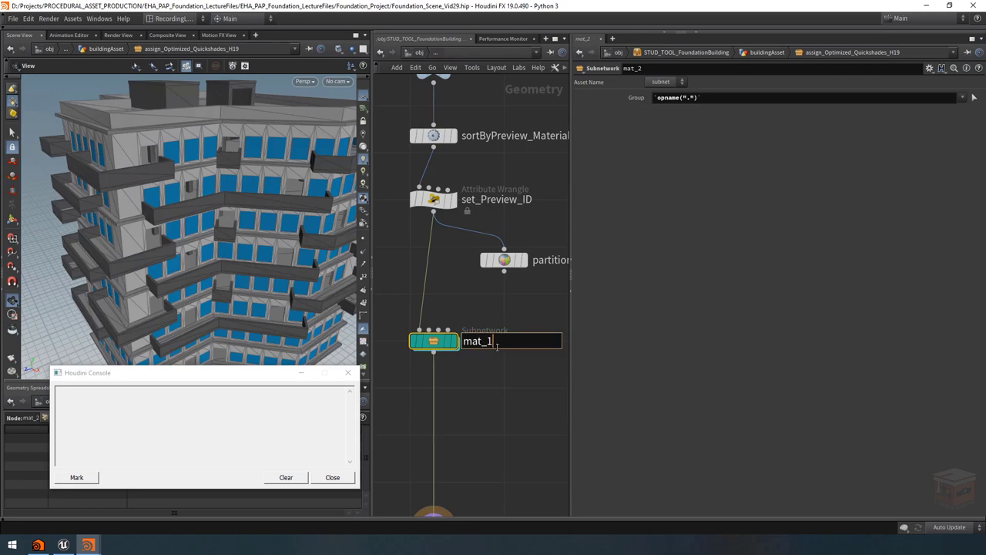
pyautogui.press('Return')
pyautogui.doubleClick(433, 341)
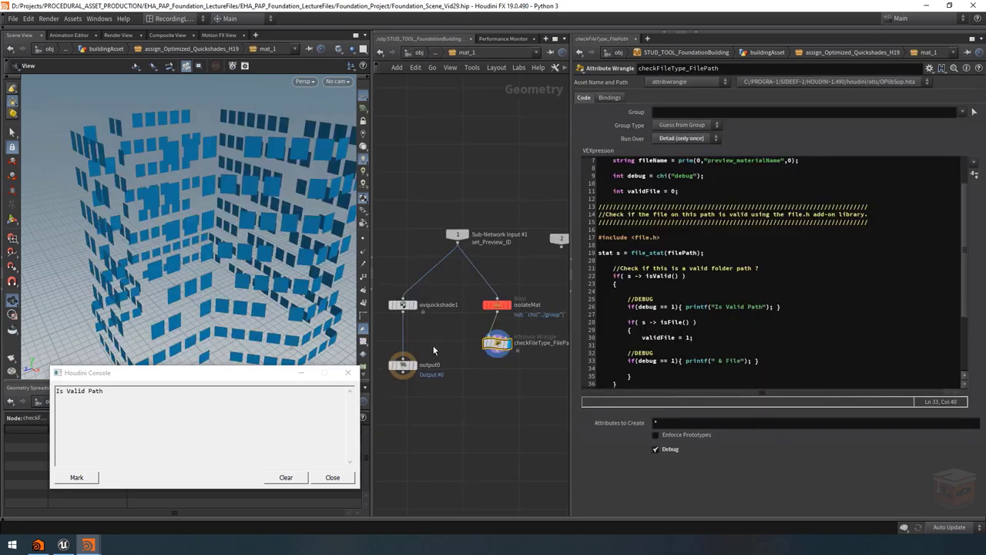
# Step: Indent the //DEBUG comment and its " & File" printf line one level deeper inside the isFile block
pyautogui.hotkey('ctrl', 'y')
pyautogui.click(762, 292)
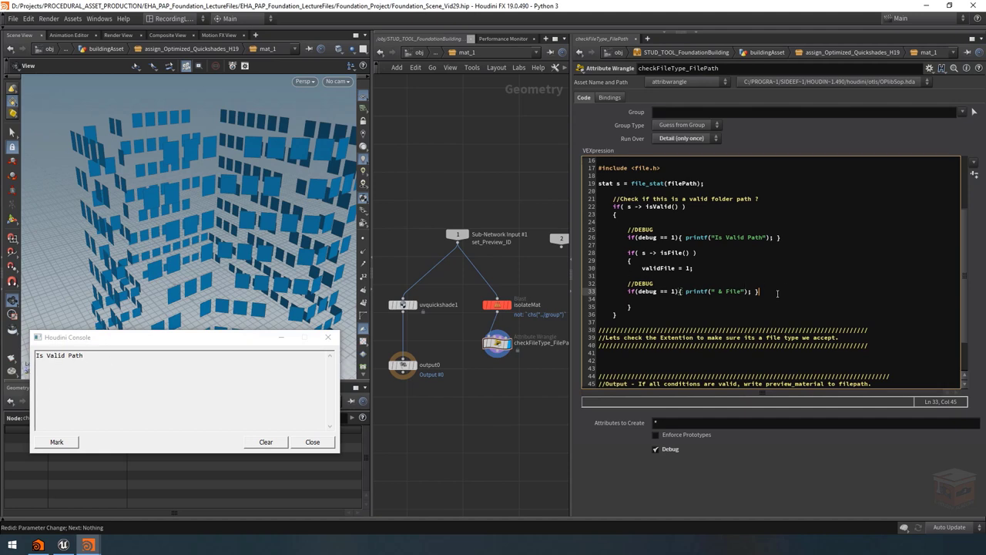
pyautogui.moveTo(777, 293); pyautogui.dragTo(573, 284)
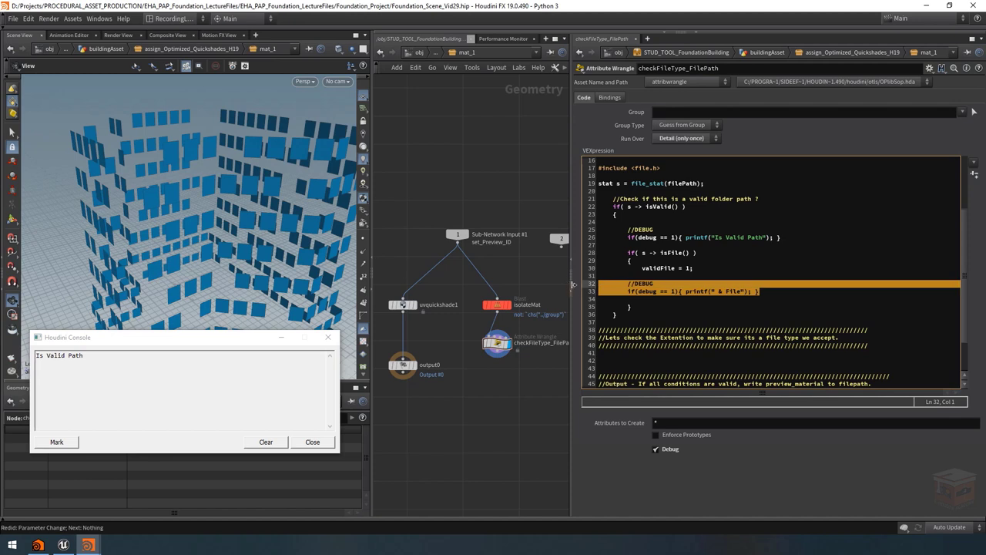
pyautogui.press('Tab')
pyautogui.click(667, 284)
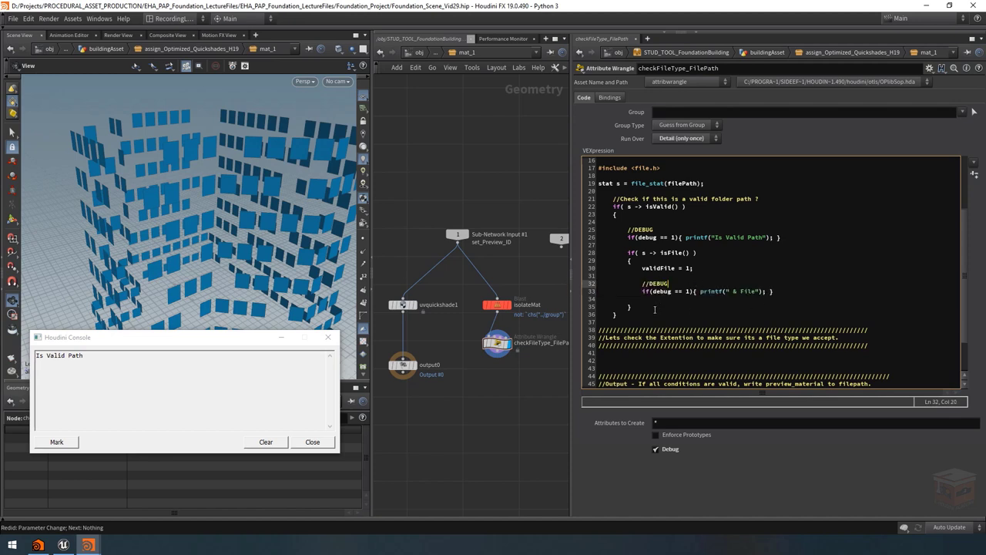
pyautogui.moveTo(655, 309); pyautogui.dragTo(598, 253)
pyautogui.click(707, 291)
pyautogui.moveTo(774, 292); pyautogui.dragTo(636, 291)
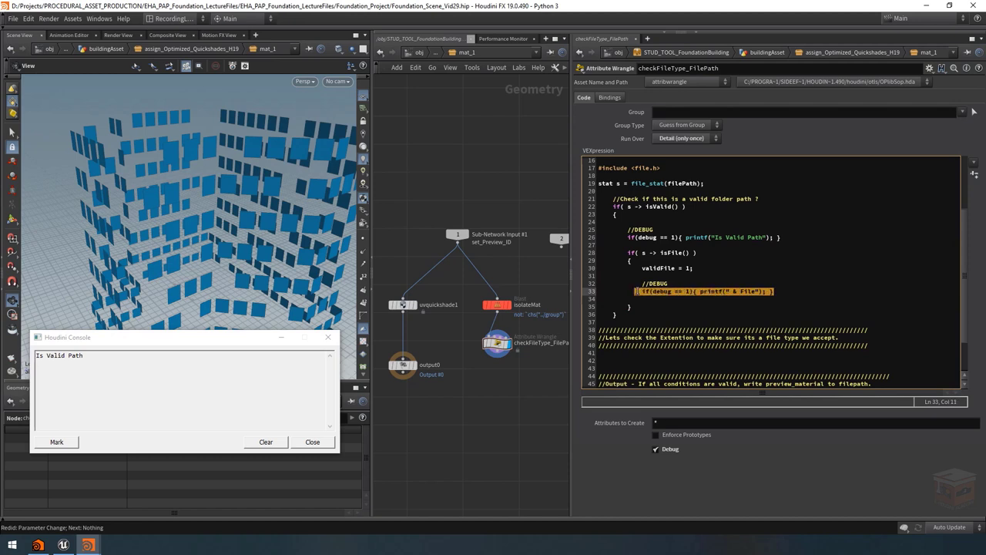
pyautogui.press('End')
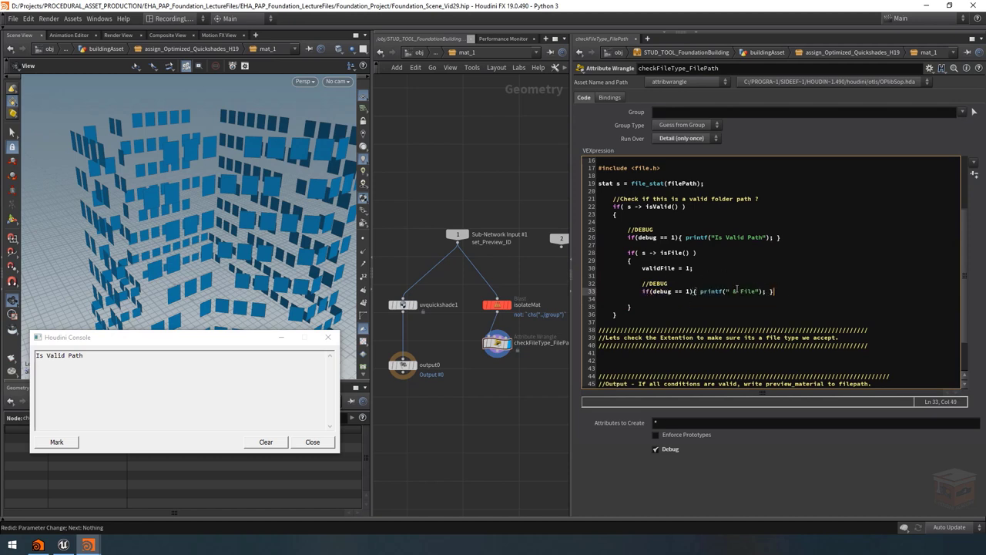
# Step: Remove the blank line before the isFile block's closing brace
pyautogui.click(662, 300)
pyautogui.hotkey('shift', 'Home')
pyautogui.press('BackSpace')
pyautogui.press('Delete')
pyautogui.press('End')
# Step: Add an else block with empty braces directly after the isFile block and indent its body line
pyautogui.press('Return')
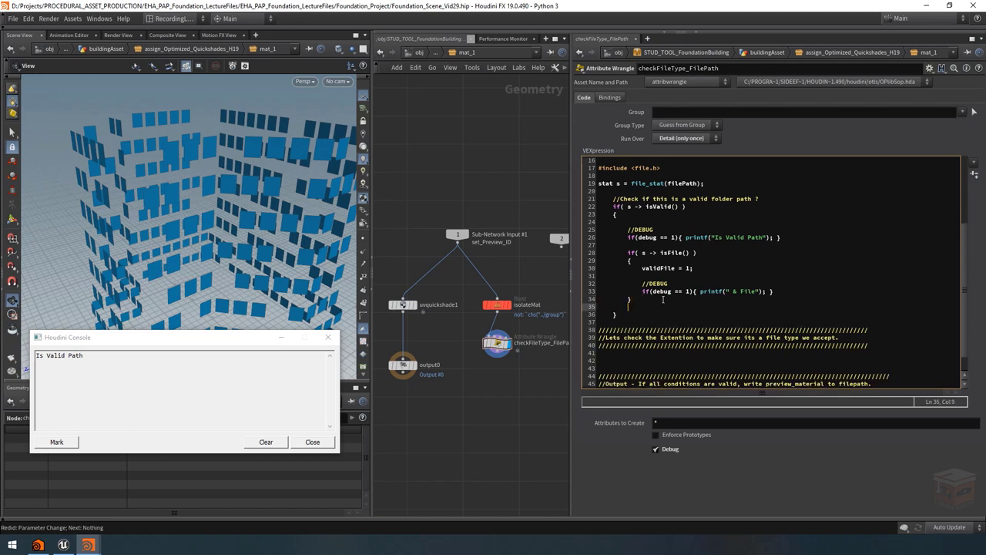
pyautogui.write('else')
pyautogui.press('Return')
pyautogui.write('{}')
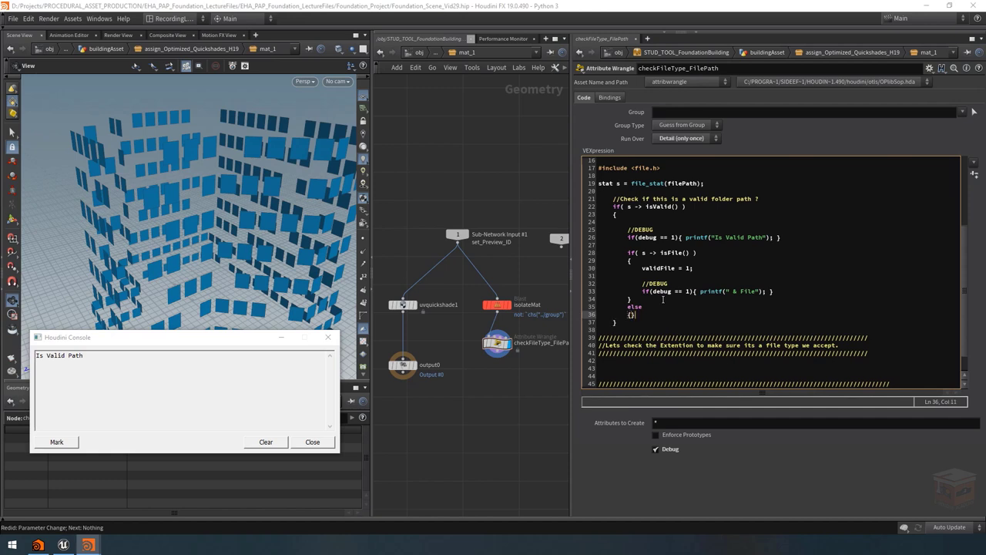
pyautogui.press('Return')
pyautogui.moveTo(663, 301); pyautogui.dragTo(579, 250)
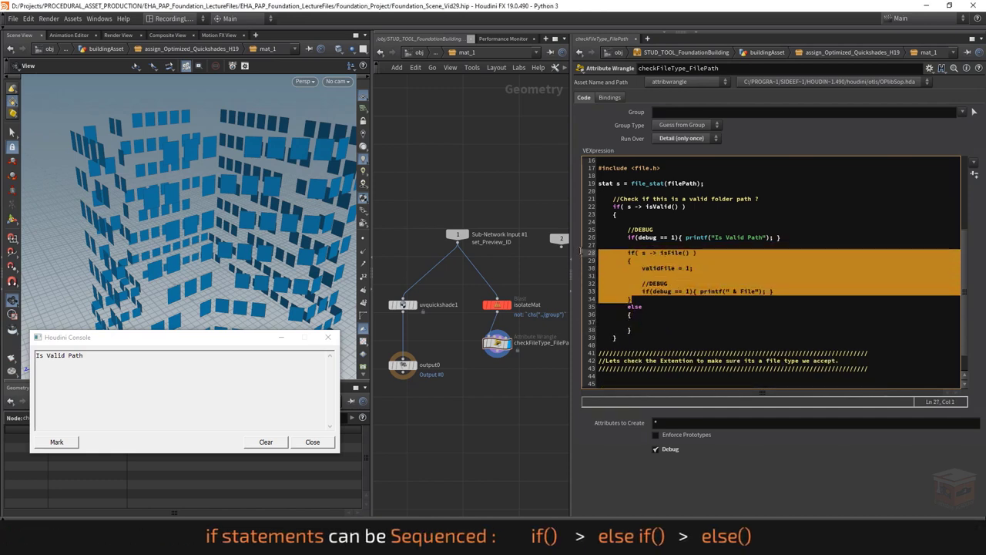
pyautogui.click(649, 330)
pyautogui.moveTo(649, 329); pyautogui.dragTo(590, 306)
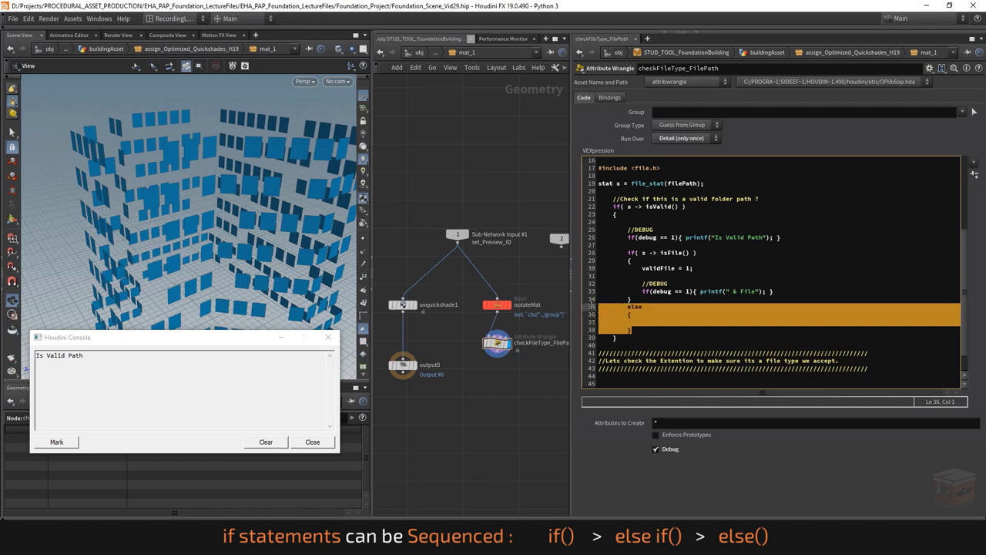
pyautogui.click(646, 323)
pyautogui.press('Tab')
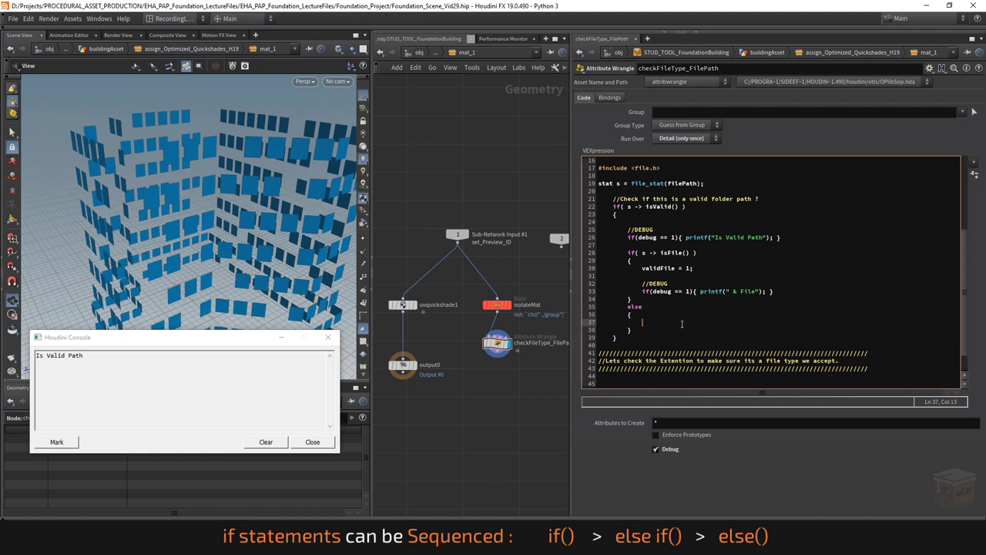
# Step: Insert an else if block with empty braces between the isFile block and the else block
pyautogui.press('Up')
pyautogui.press('Up')
pyautogui.press('Up')
pyautogui.press('Return')
pyautogui.press('Return')
pyautogui.press('Up')
pyautogui.write('el')
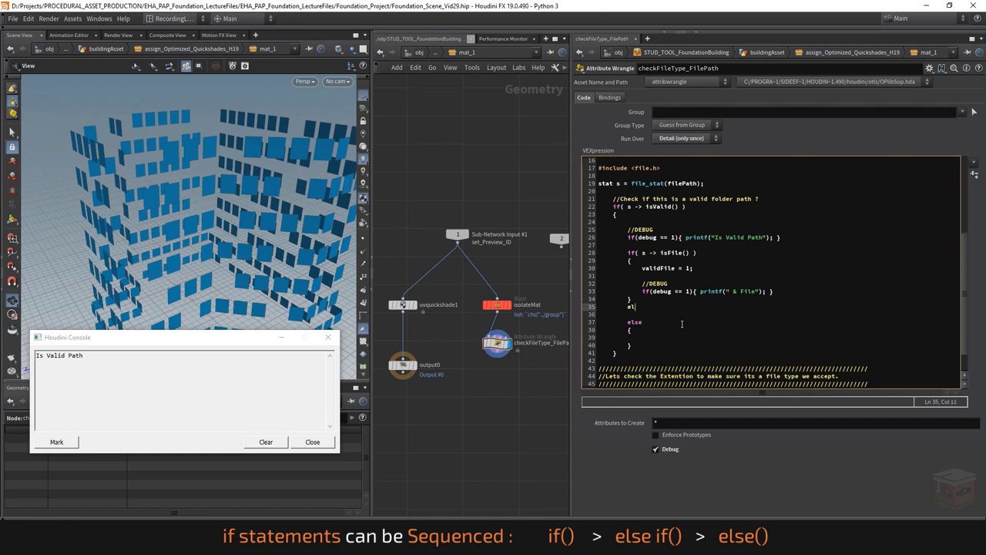
pyautogui.write('se if')
pyautogui.press('Down')
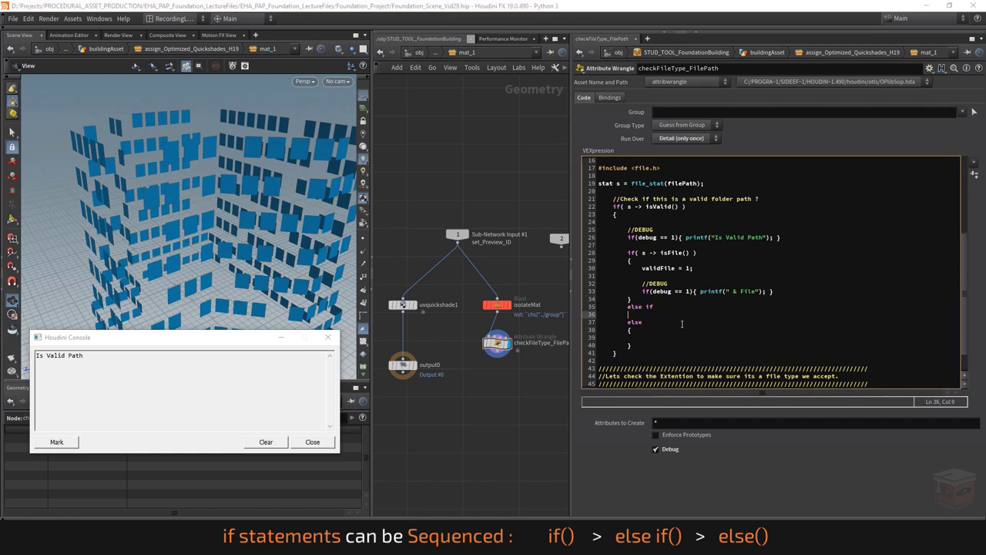
pyautogui.write('{')
pyautogui.press('Return')
pyautogui.press('Return')
pyautogui.write('}')
pyautogui.press('Left')
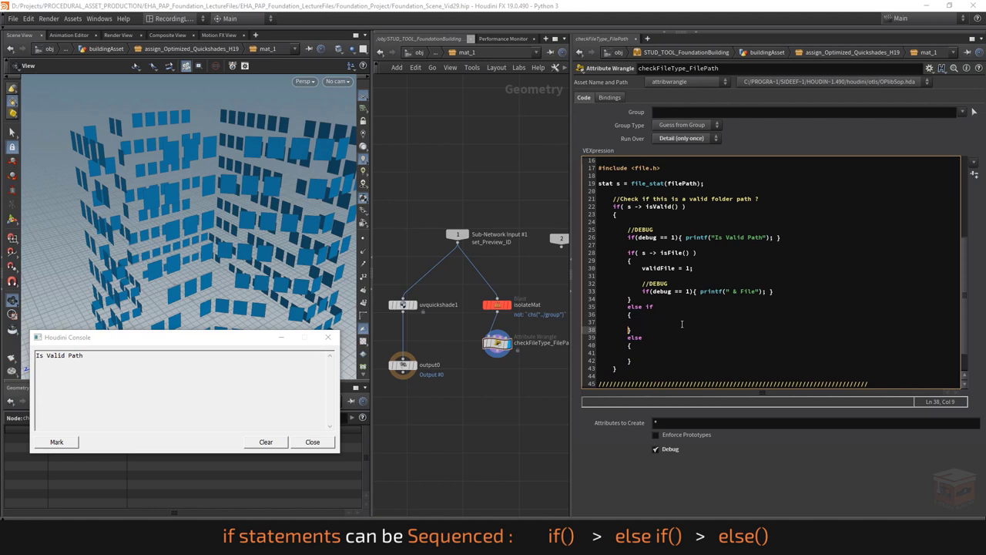
# Step: Examine how the if, else if and else blocks follow each other in sequence
pyautogui.press('Up')
pyautogui.press('Up')
pyautogui.press('Up')
pyautogui.hotkey('shift', 'Down')
pyautogui.hotkey('shift', 'Down')
pyautogui.hotkey('shift', 'Down')
pyautogui.hotkey('shift', 'Down')
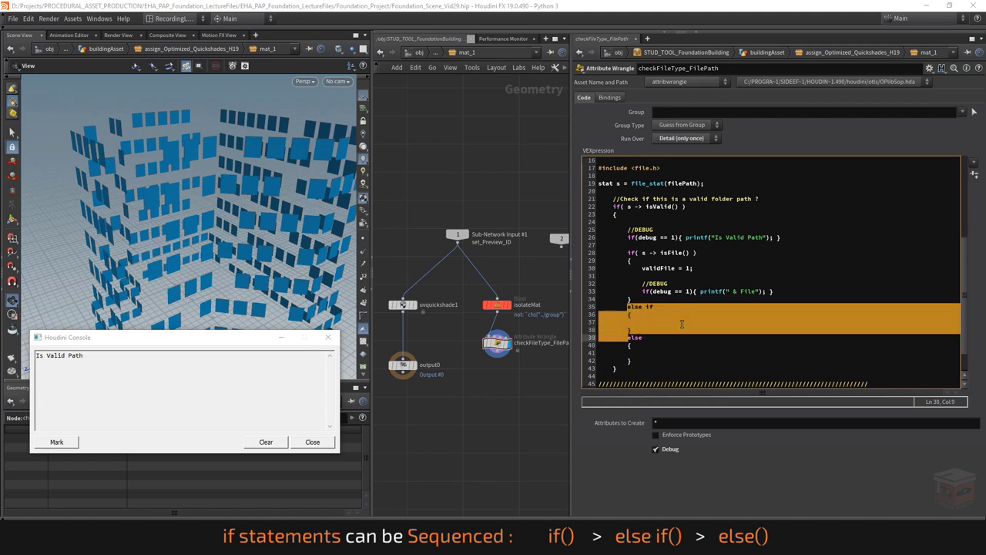
pyautogui.press('Down')
pyautogui.hotkey('shift', 'Down')
pyautogui.hotkey('shift', 'Down')
pyautogui.hotkey('shift', 'Up')
pyautogui.hotkey('shift', 'Up')
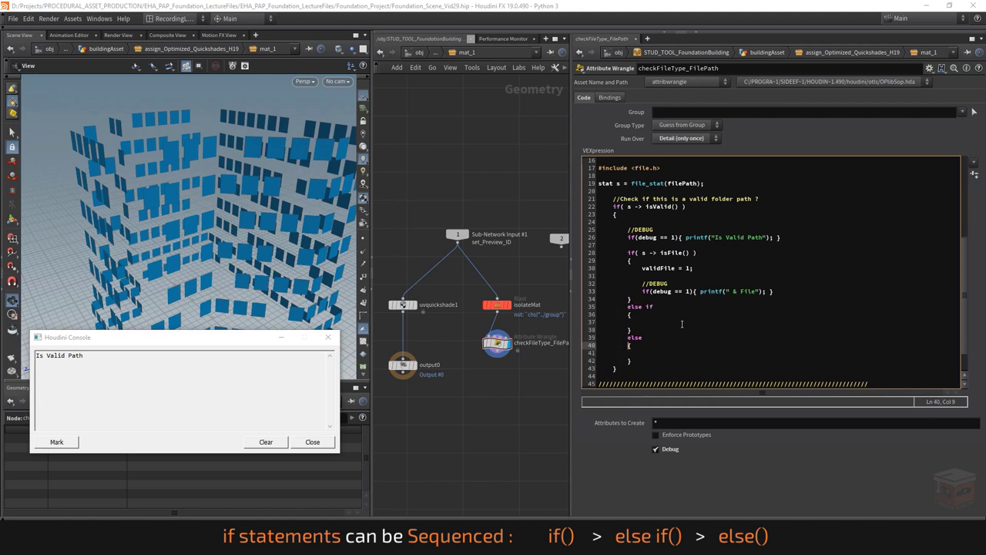
pyautogui.press('Up')
pyautogui.press('Up')
pyautogui.press('Up')
pyautogui.press('Up')
pyautogui.press('Up')
pyautogui.press('Up')
pyautogui.press('Up')
pyautogui.press('Up')
pyautogui.press('Up')
pyautogui.press('Up')
pyautogui.press('Up')
pyautogui.press('Down')
pyautogui.press('Down')
pyautogui.press('Down')
pyautogui.press('Down')
pyautogui.press('Down')
pyautogui.press('Down')
# Step: Delete the whole else if block so that else directly follows the isFile block
pyautogui.hotkey('shift', 'Down')
pyautogui.hotkey('shift', 'Down')
pyautogui.hotkey('shift', 'Down')
pyautogui.hotkey('shift', 'Right')
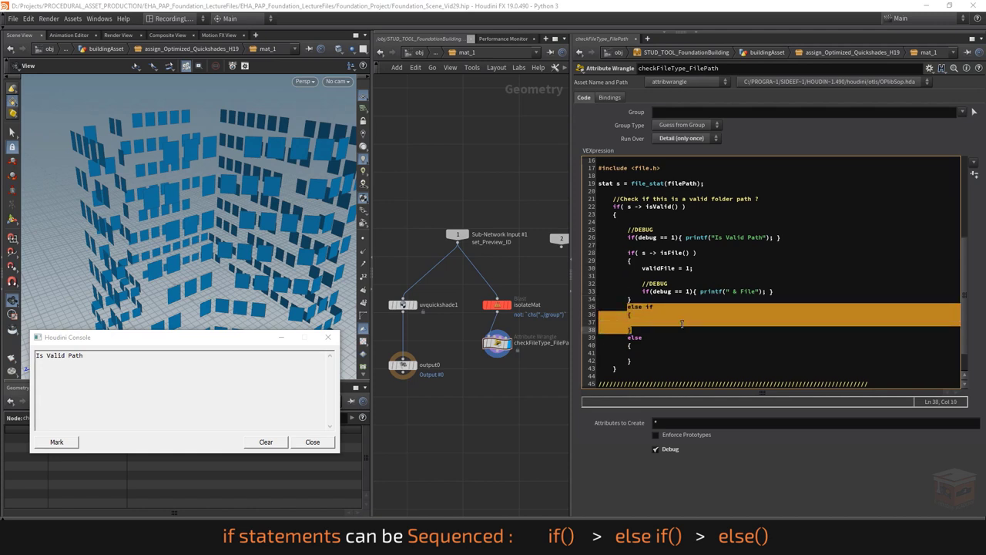
pyautogui.press('BackSpace')
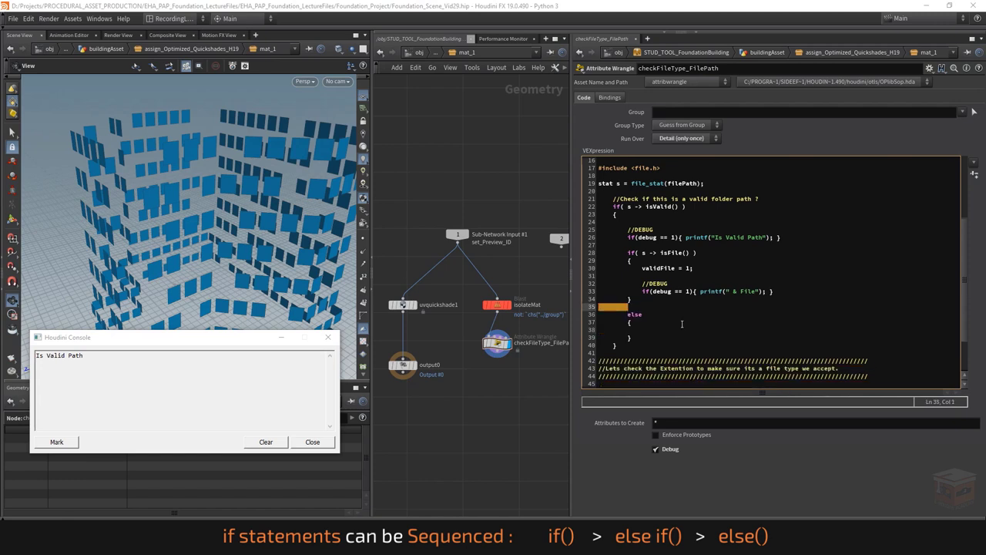
pyautogui.press('Delete')
# Step: Examine the else block in relation to the isFile condition above it
pyautogui.press('Right')
pyautogui.press('End')
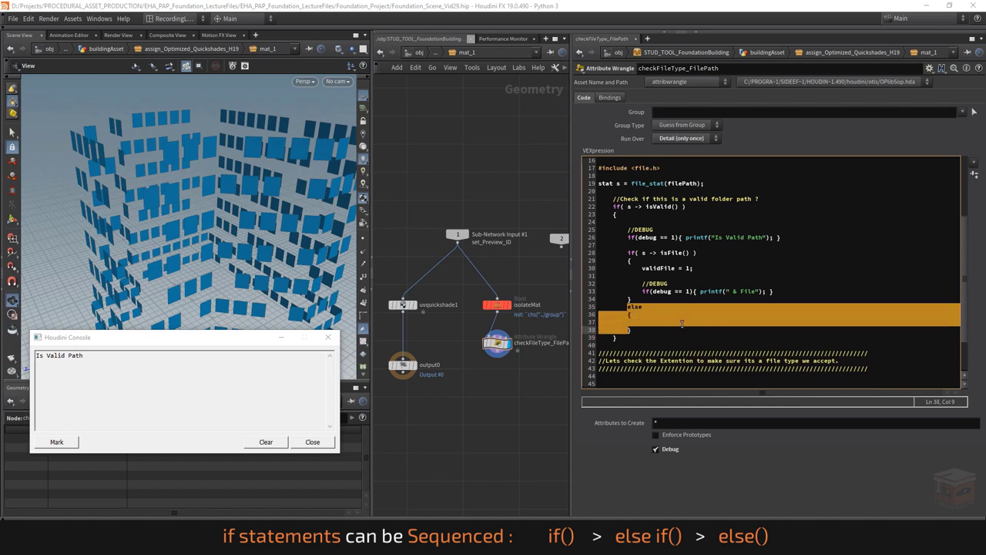
pyautogui.press('Down')
pyautogui.press('Up')
pyautogui.press('Up')
pyautogui.press('Up')
pyautogui.press('Up')
pyautogui.press('Up')
pyautogui.press('Up')
pyautogui.press('Up')
pyautogui.press('Up')
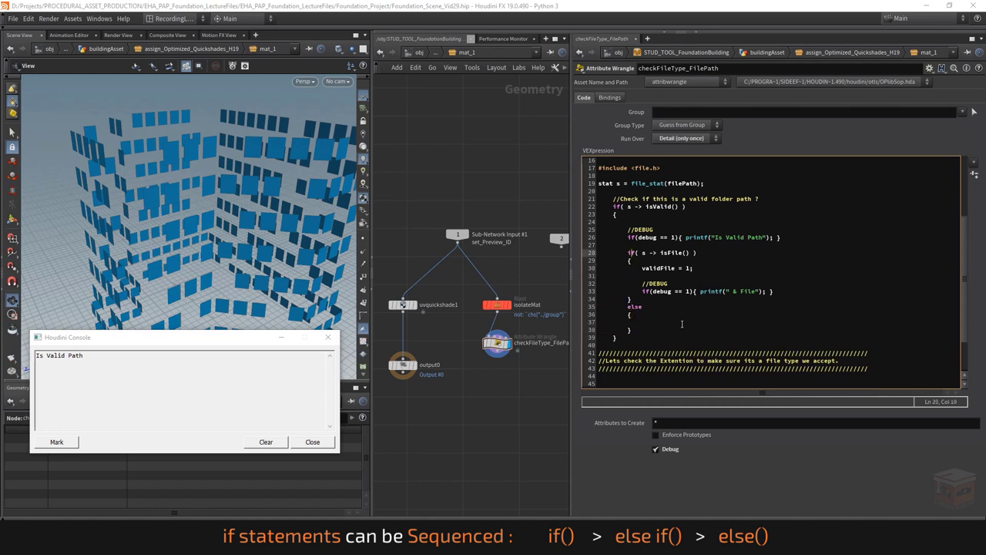
# Step: Copy the //DEBUG comment and its " & File" printf line into the else block
pyautogui.press('Down')
pyautogui.press('Down')
pyautogui.press('Down')
pyautogui.press('Down')
pyautogui.press('Down')
pyautogui.press('Down')
pyautogui.press('Down')
pyautogui.press('Down')
pyautogui.press('Down')
pyautogui.press('Tab')
pyautogui.press('Tab')
pyautogui.moveTo(804, 293); pyautogui.dragTo(599, 284)
pyautogui.hotkey('ctrl', 'c')
pyautogui.click(634, 322)
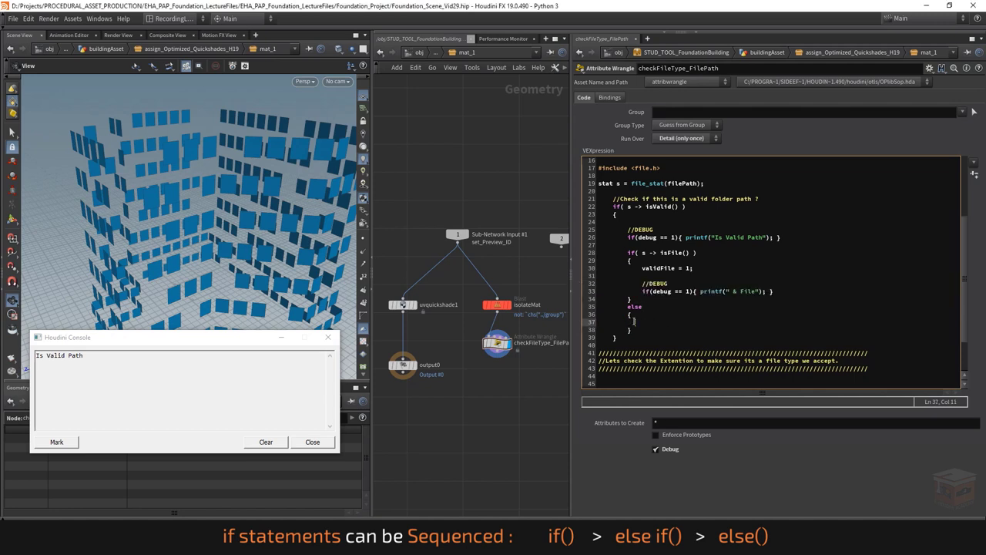
pyautogui.hotkey('ctrl', 'v')
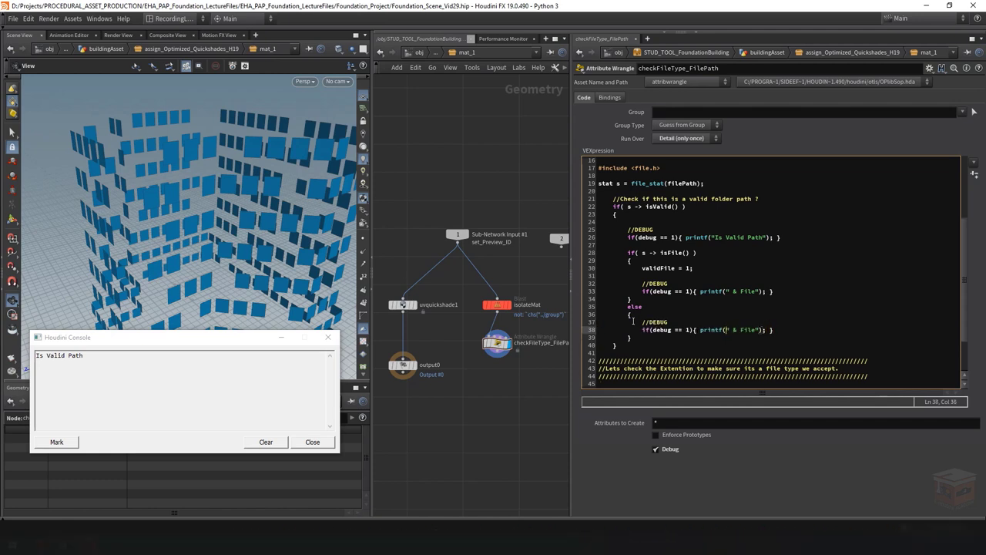
# Step: Change the else block's printf message to " However, invalid File" and apply the code
pyautogui.press('Left')
pyautogui.press('Left')
pyautogui.press('Left')
pyautogui.press('Left')
pyautogui.press('Left')
pyautogui.press('Left')
pyautogui.press('Left')
pyautogui.press('Left')
pyautogui.press('Left')
pyautogui.press('BackSpace')
pyautogui.press('BackSpace')
pyautogui.press('Delete')
pyautogui.press('Delete')
pyautogui.press('Delete')
pyautogui.press('Delete')
pyautogui.press('Delete')
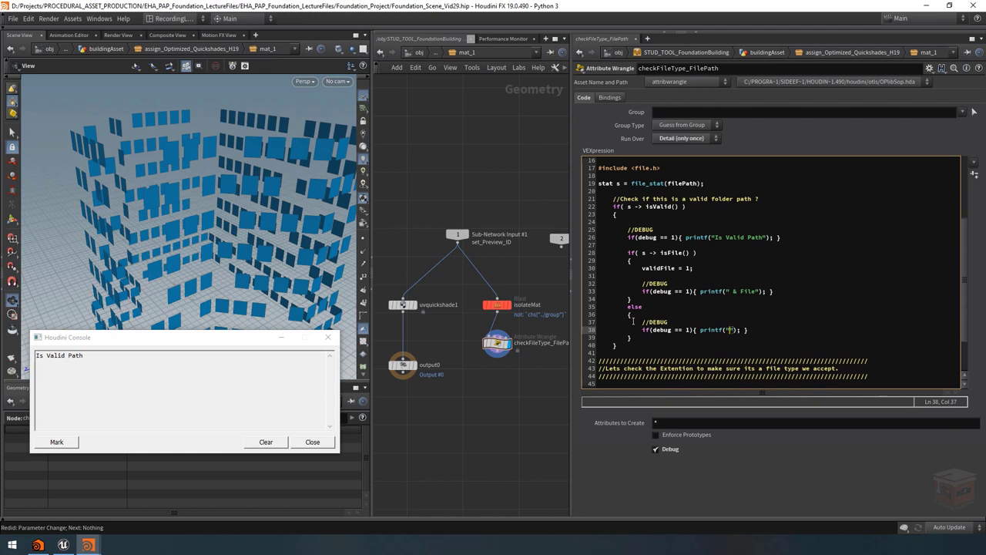
pyautogui.write('However, invalid File')
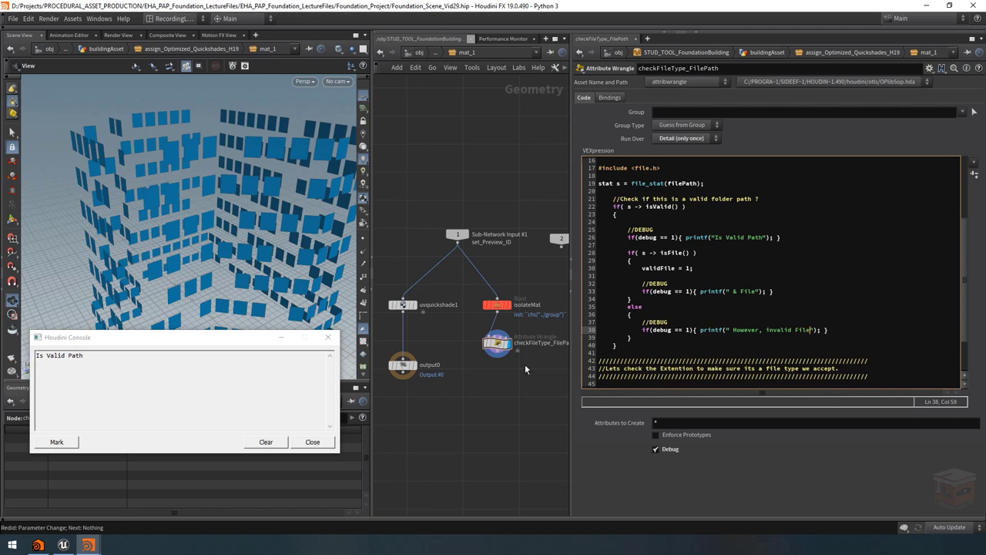
pyautogui.click(514, 389)
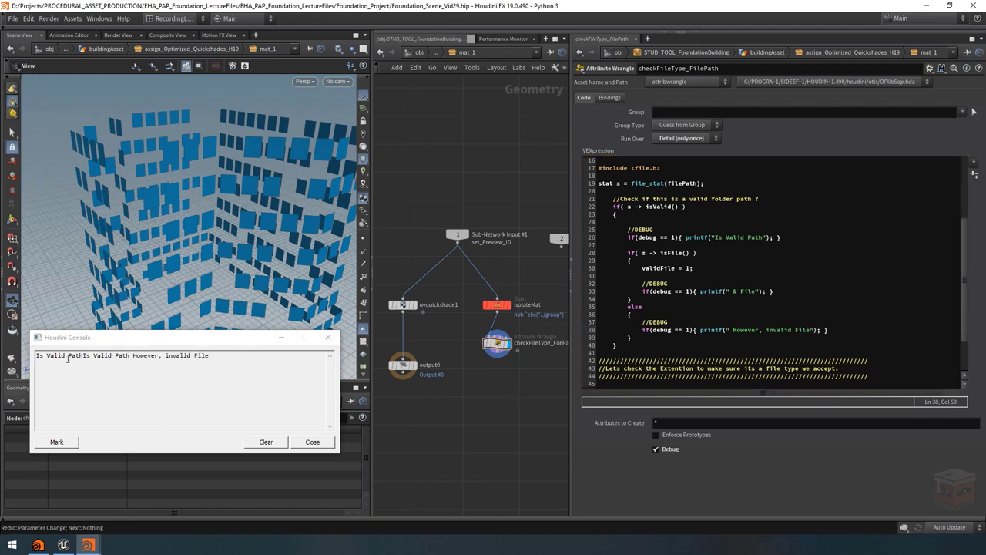
# Step: Clear the console and switch Debug off and on several times to check the printed message
pyautogui.click(266, 445)
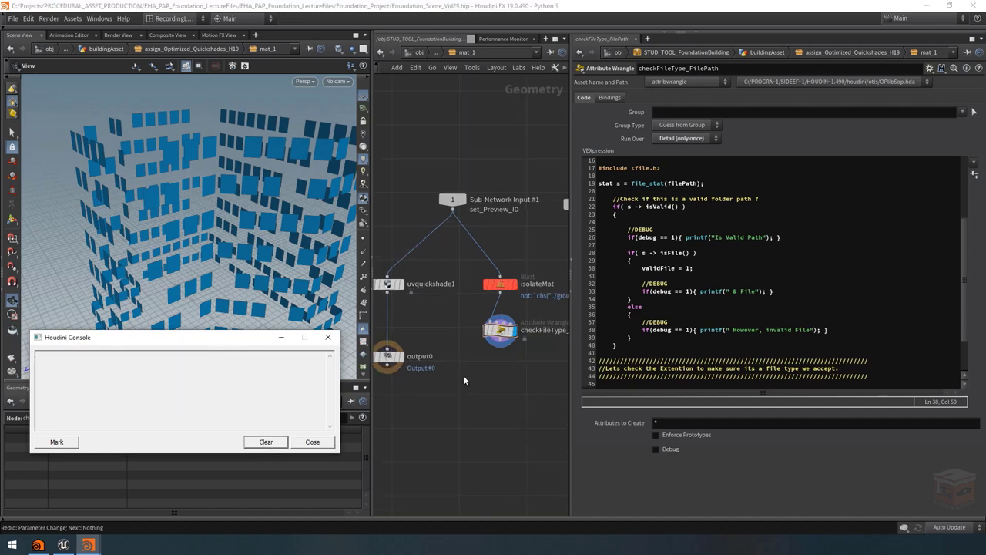
pyautogui.click(657, 449)
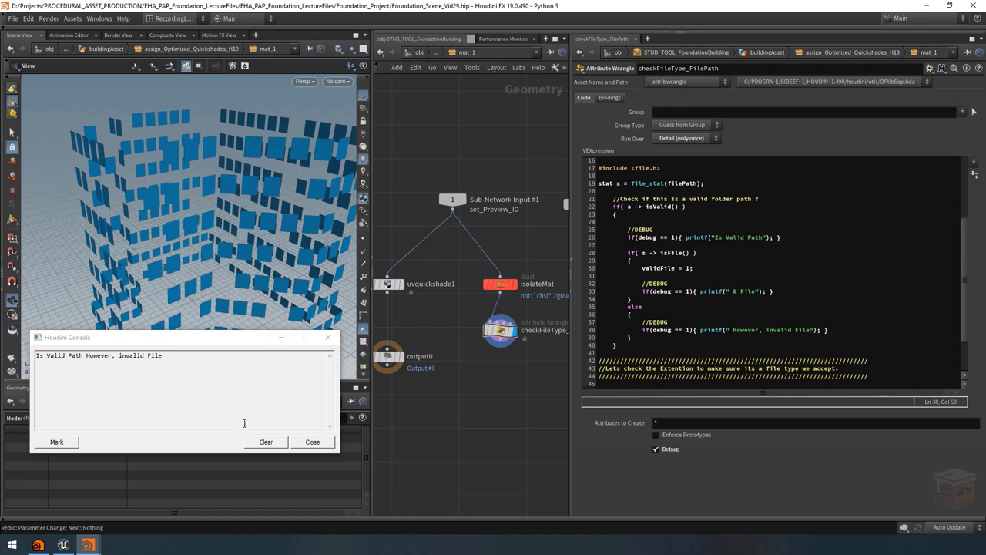
pyautogui.doubleClick(660, 450)
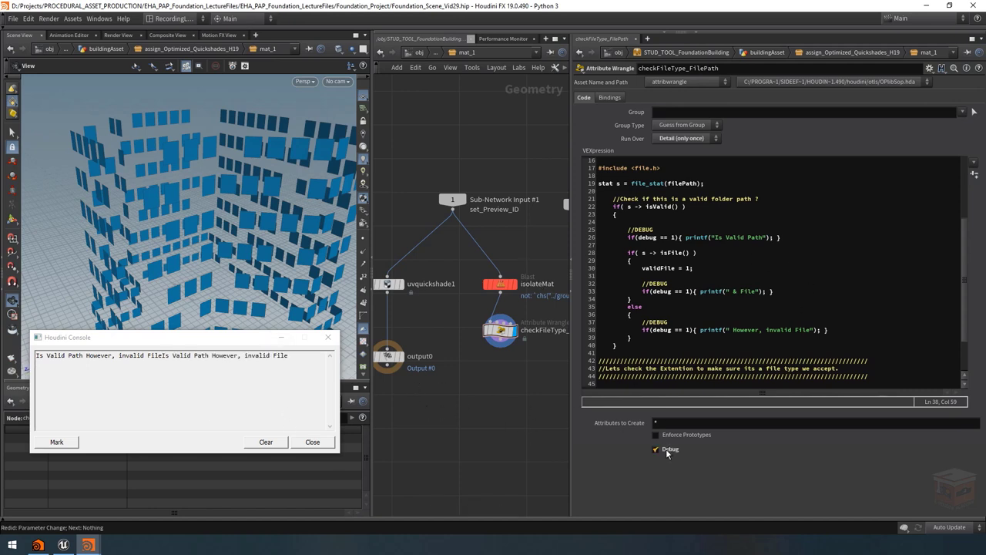
pyautogui.doubleClick(666, 449)
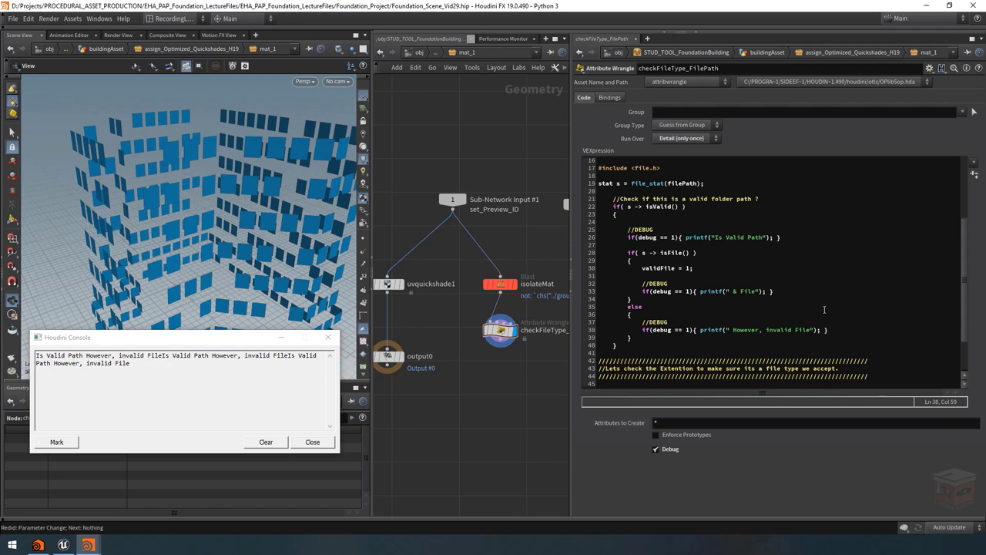
# Step: Append \n to the " However, invalid File" message, apply the code and toggle Debug off and on to check the line break
pyautogui.click(810, 331)
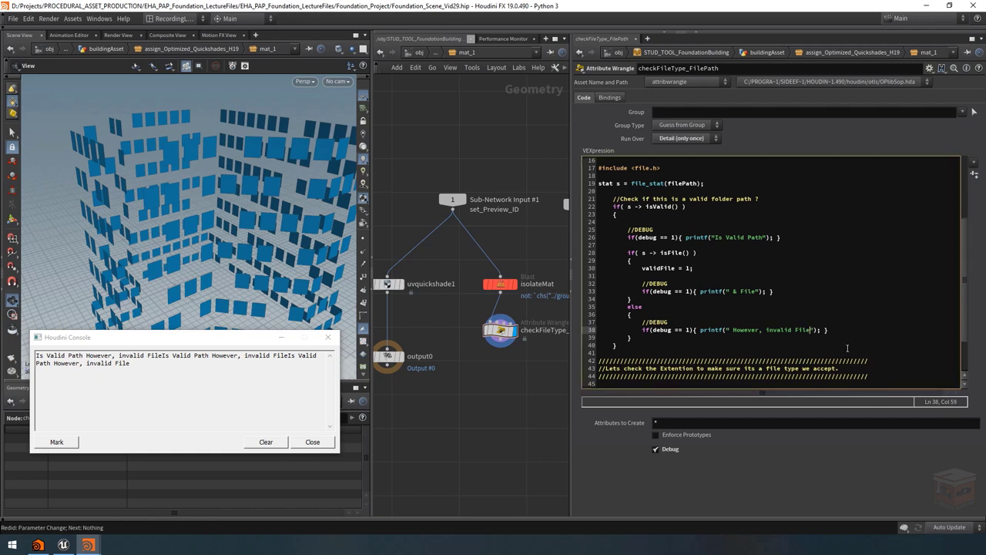
pyautogui.write('\\n')
pyautogui.click(486, 395)
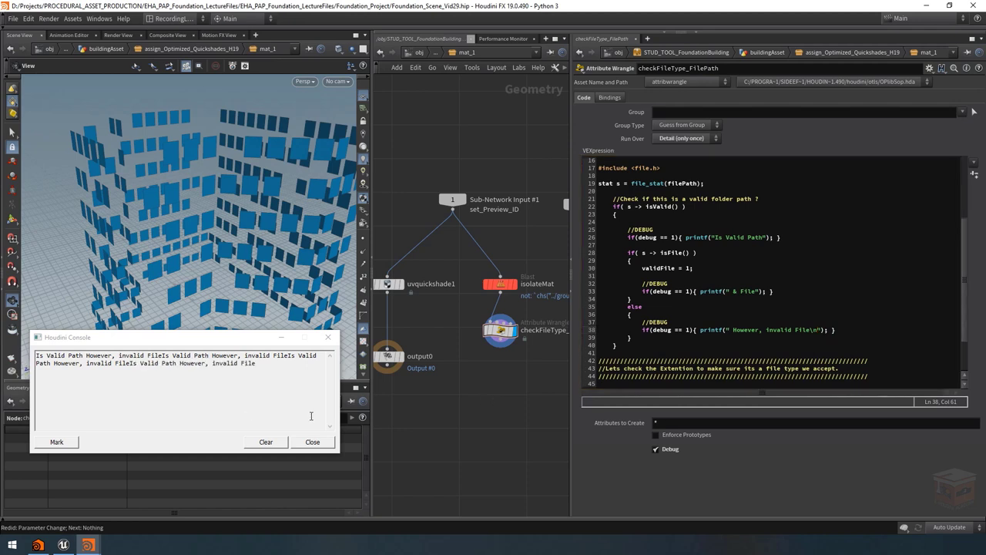
pyautogui.click(665, 450)
pyautogui.click(665, 448)
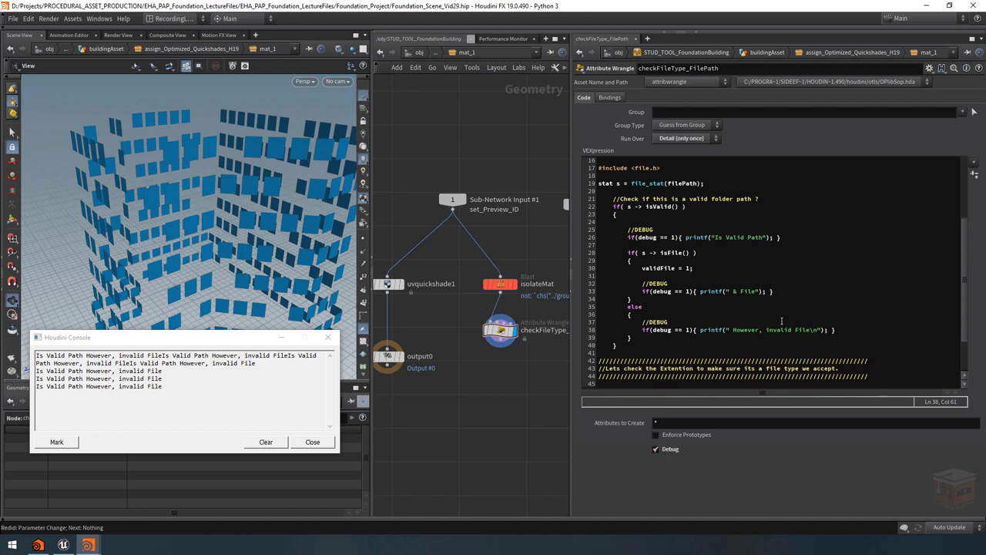
# Step: Remove the \n from the else block's " However, invalid File" message
pyautogui.click(852, 329)
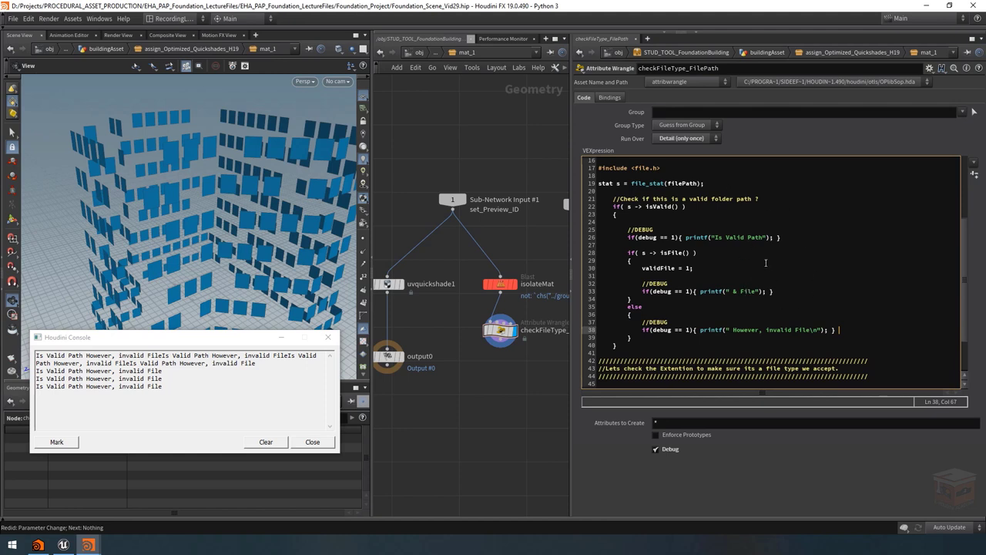
pyautogui.click(819, 330)
pyautogui.scroll(-1, 864, 313)
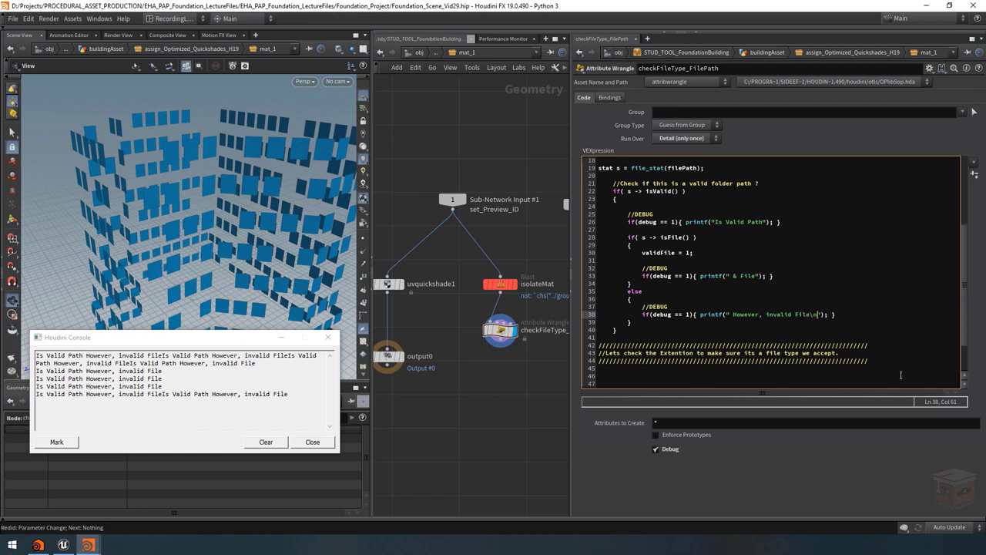
pyautogui.press('BackSpace')
pyautogui.press('BackSpace')
# Step: Copy the else block's //DEBUG comment and printf line below the Output section header
pyautogui.moveTo(837, 312); pyautogui.dragTo(599, 305)
pyautogui.hotkey('ctrl', 'c')
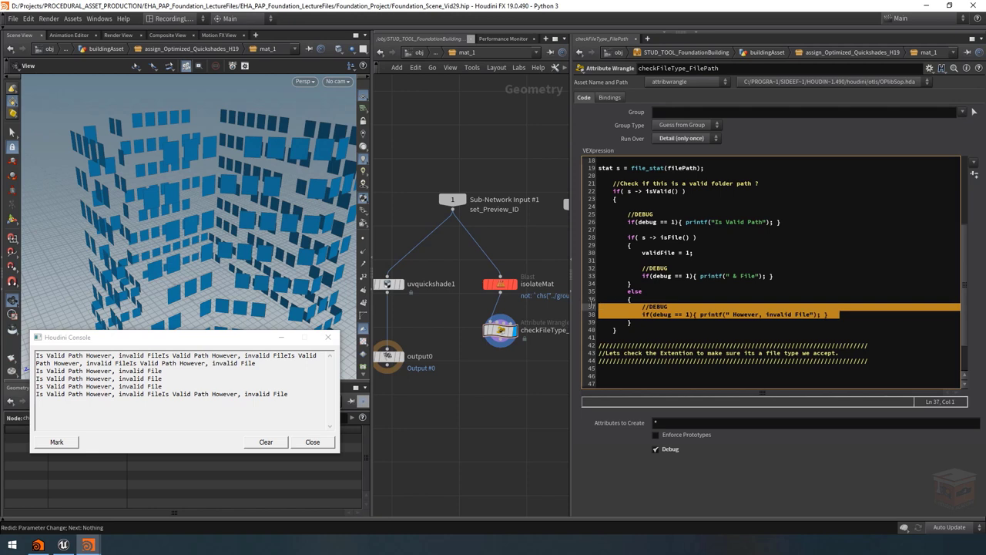
pyautogui.scroll(-2, 816, 246)
pyautogui.click(603, 375)
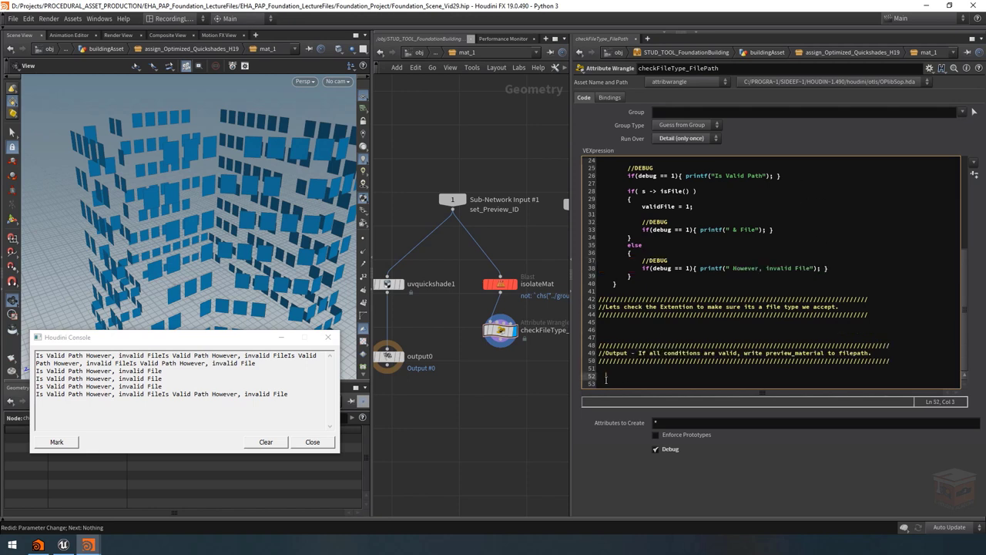
pyautogui.press('Return')
pyautogui.hotkey('ctrl', 'v')
pyautogui.press('Up')
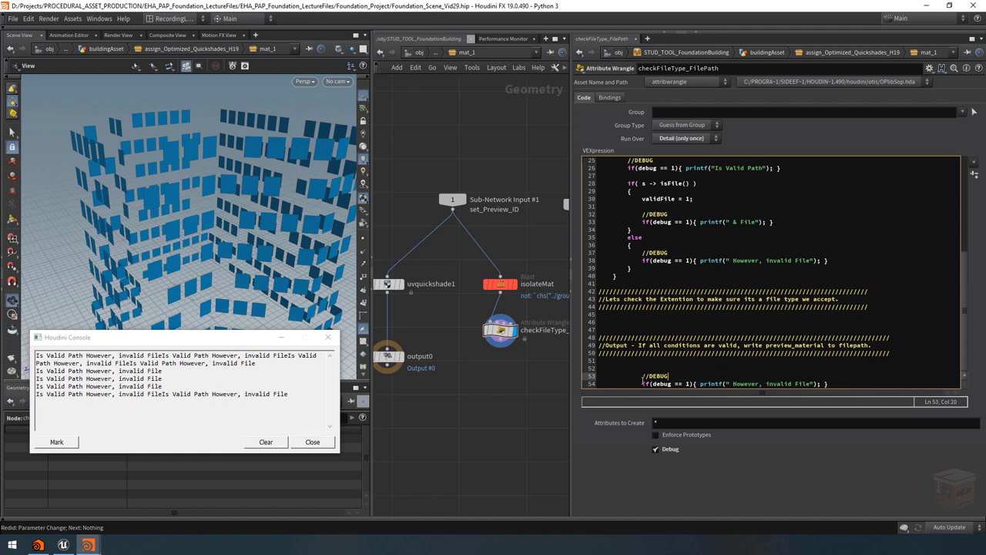
# Step: Reduce the pasted debug lines' indentation to a single level and add blank lines after them
pyautogui.hotkey('shift', 'Down')
pyautogui.hotkey('shift', 'Tab')
pyautogui.hotkey('shift', 'Tab')
pyautogui.hotkey('shift', 'Tab')
pyautogui.press('Home')
pyautogui.press('Tab')
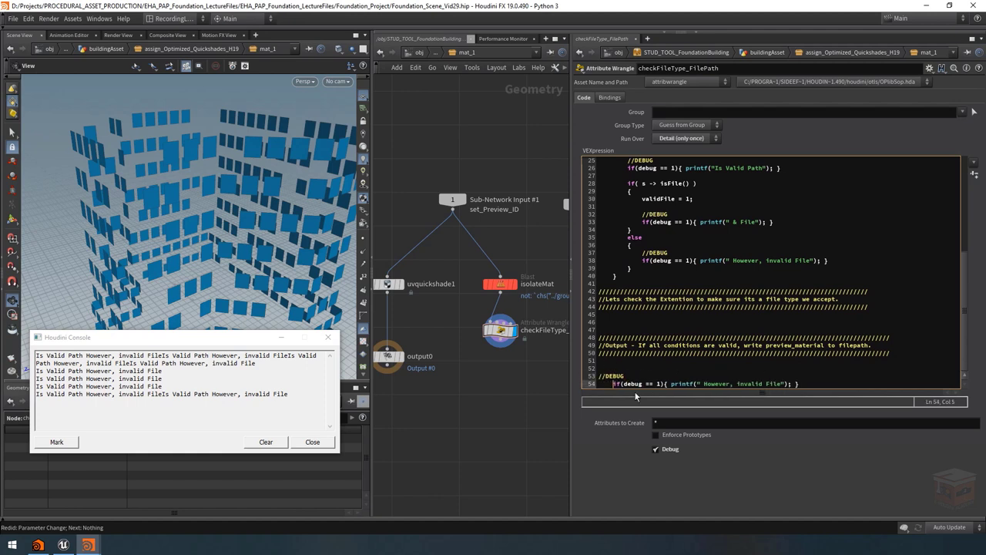
pyautogui.press('Up')
pyautogui.press('Home')
pyautogui.press('Tab')
pyautogui.click(844, 382)
pyautogui.press('Return')
pyautogui.press('Return')
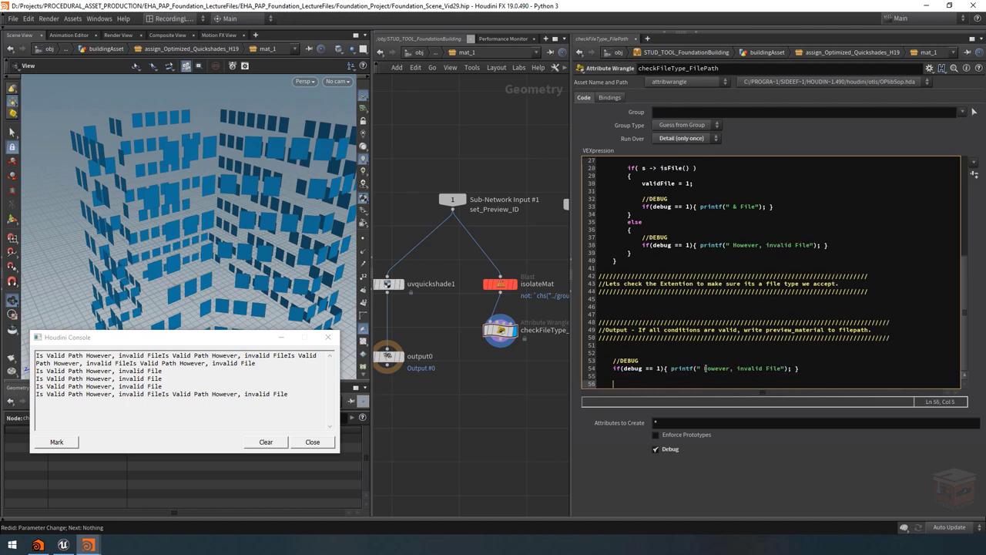
# Step: Change the pasted printf message in the Output section to " \n" and apply the code
pyautogui.moveTo(703, 369); pyautogui.dragTo(776, 373)
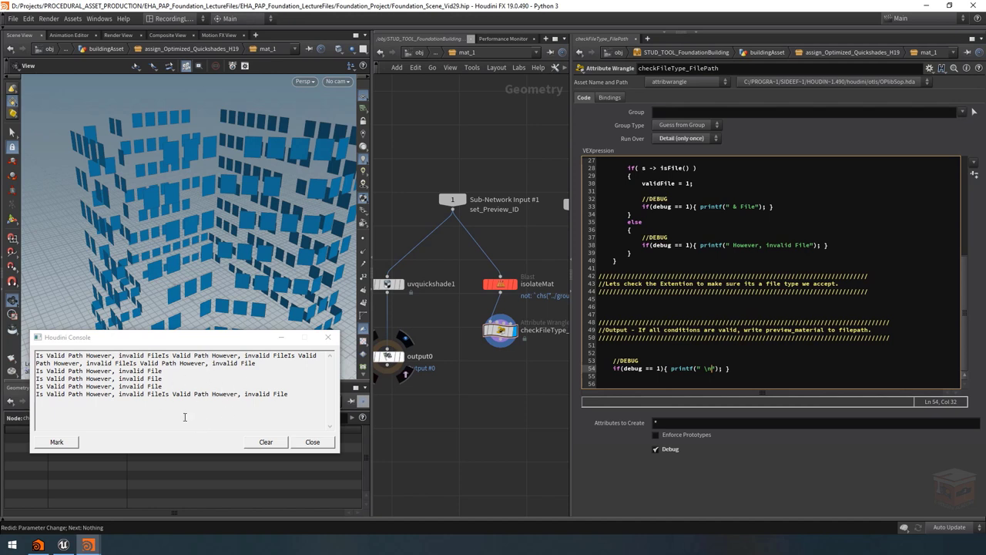
pyautogui.scroll(7, 792, 385)
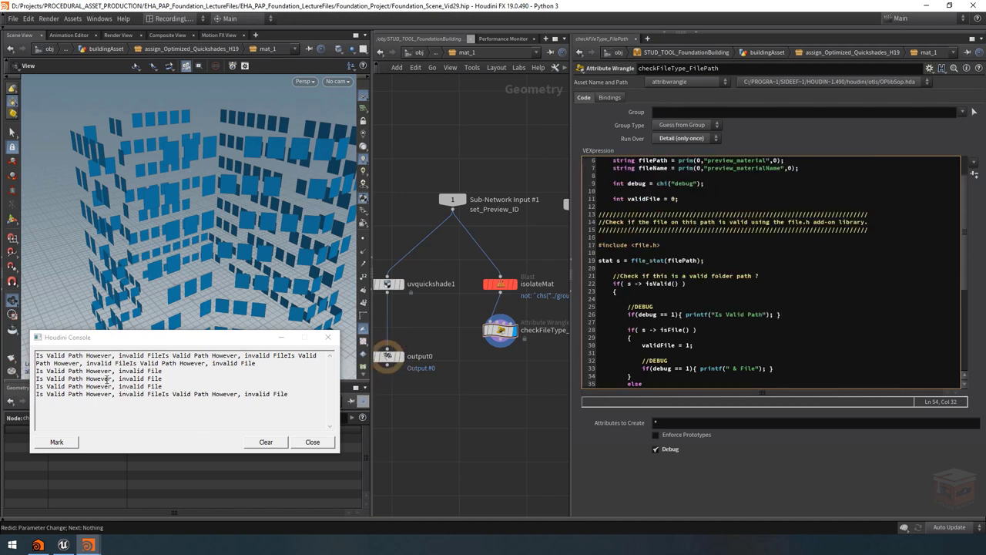
pyautogui.scroll(-7, 815, 324)
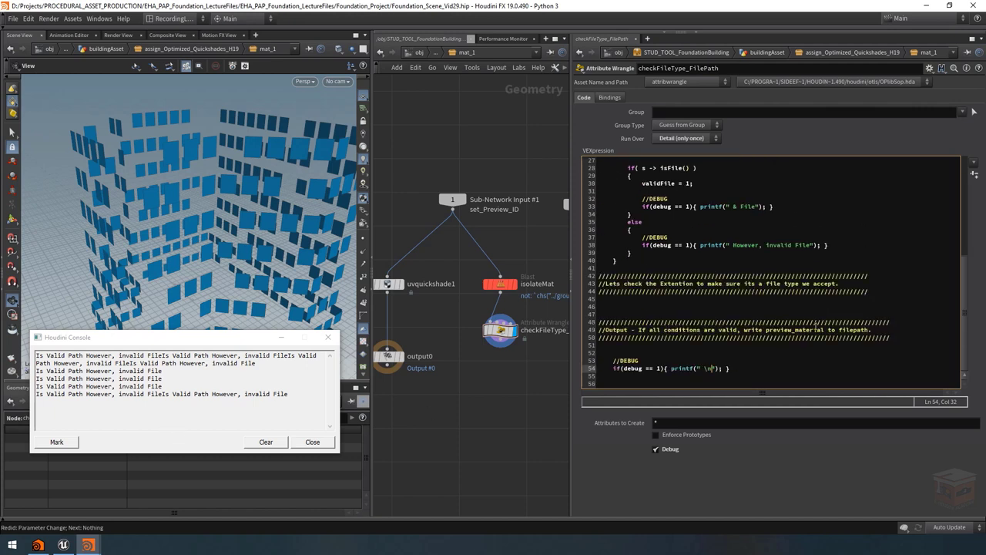
pyautogui.click(532, 389)
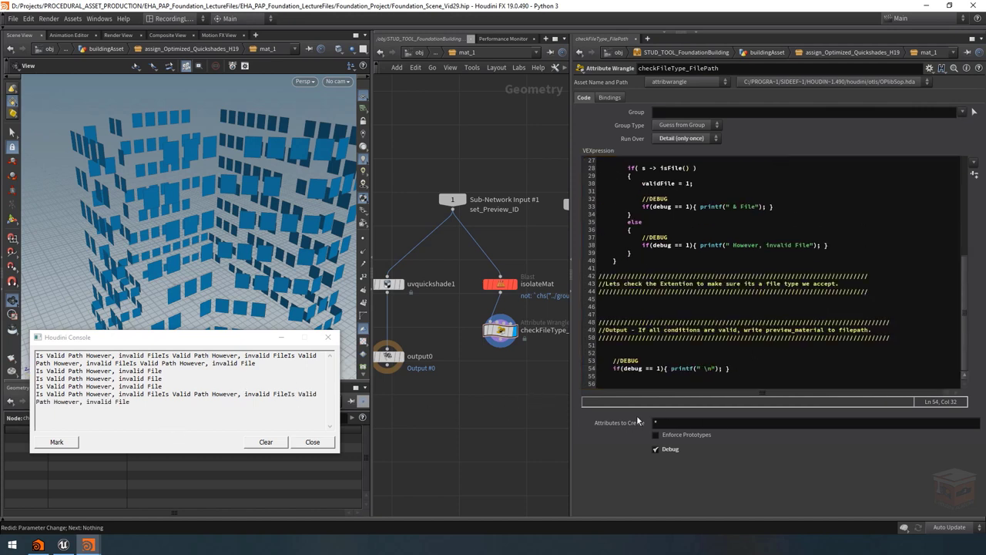
# Step: Clear the console, toggle Debug off and on to check the line breaks, and look over the code
pyautogui.click(266, 441)
pyautogui.click(669, 450)
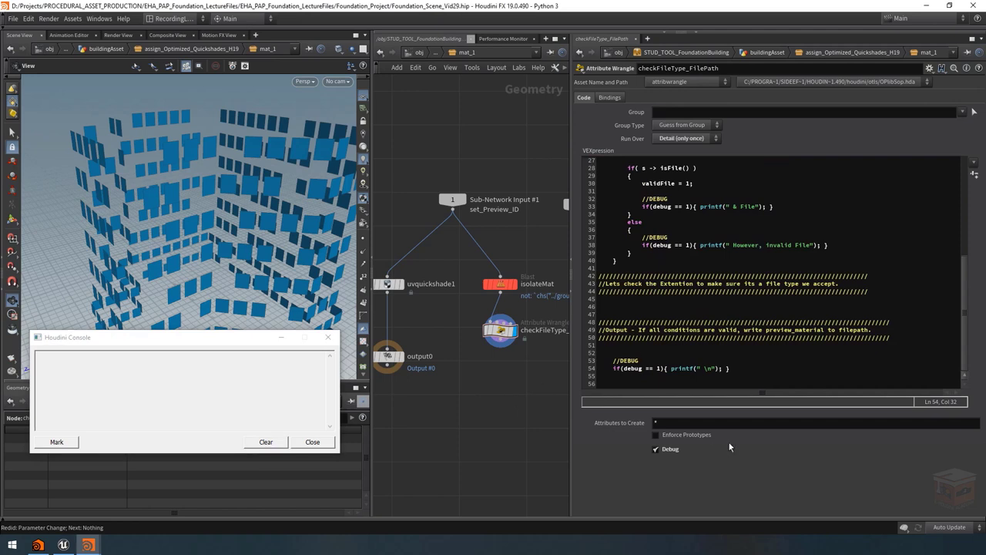
pyautogui.click(670, 450)
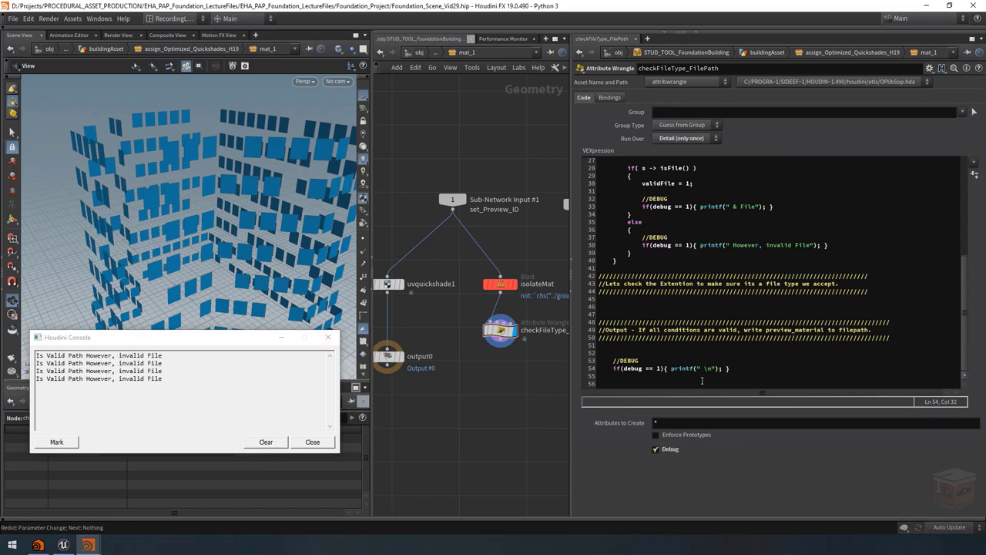
pyautogui.scroll(4, 900, 328)
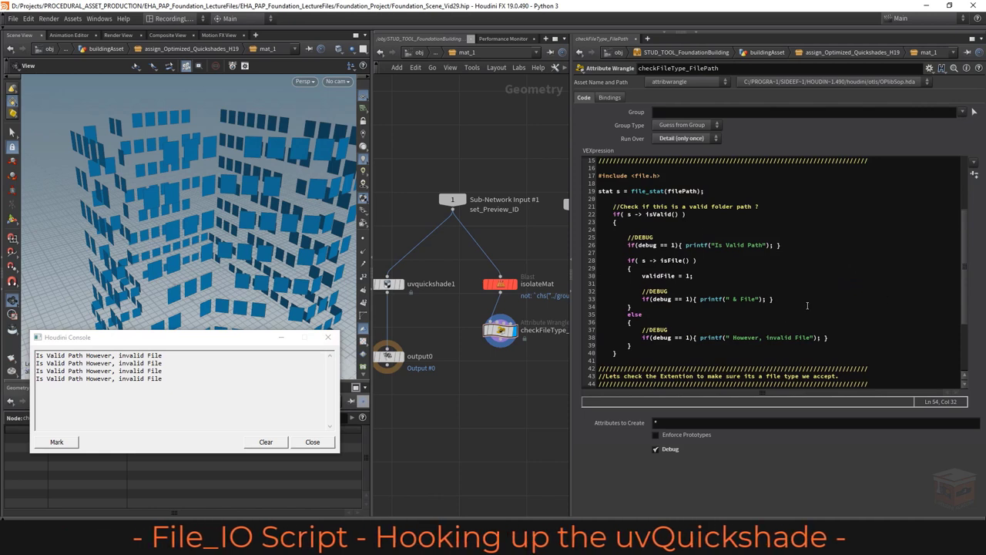
pyautogui.scroll(-2, 807, 306)
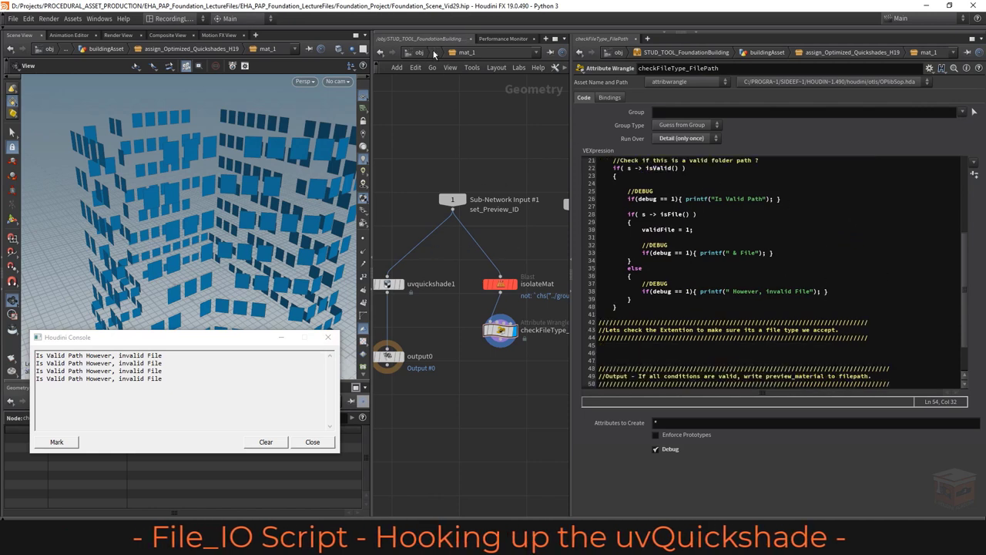
# Step: Go up to the assign_Optimized_Quickshades_H19 network and rename the mat_1 subnetwork to mat_2
pyautogui.click(435, 53)
pyautogui.click(490, 79)
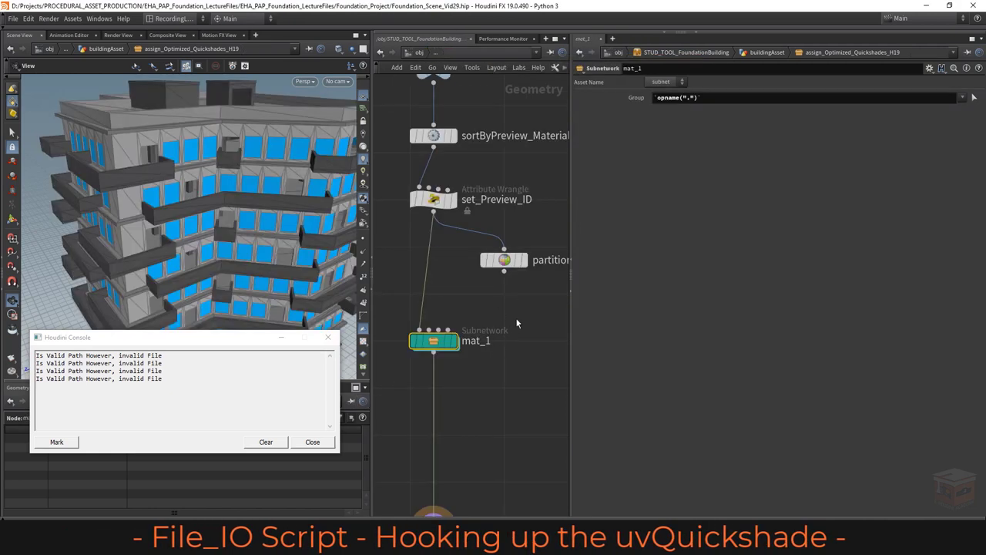
pyautogui.doubleClick(476, 340)
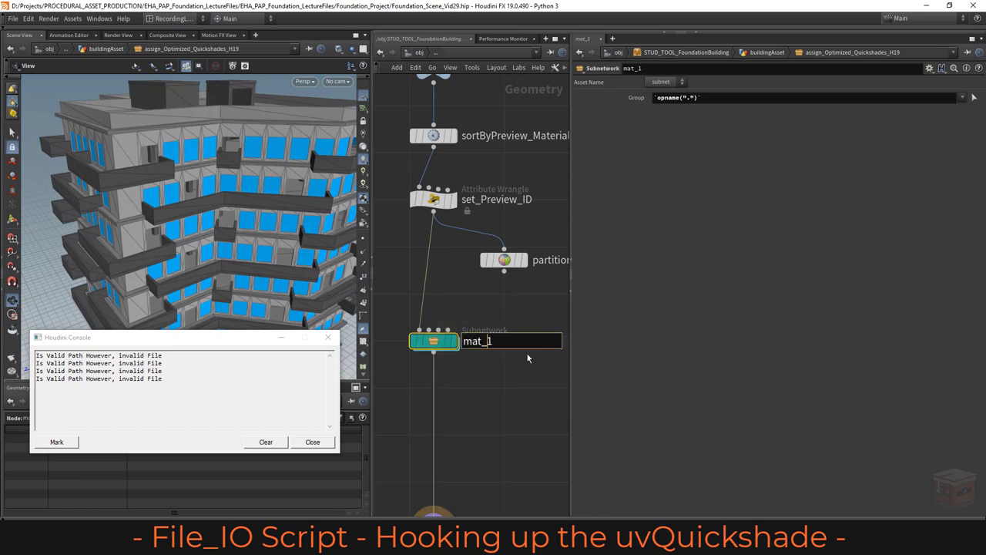
pyautogui.press('BackSpace')
pyautogui.write('2')
pyautogui.press('Delete')
pyautogui.press('BackSpace')
pyautogui.write('_2')
pyautogui.press('Return')
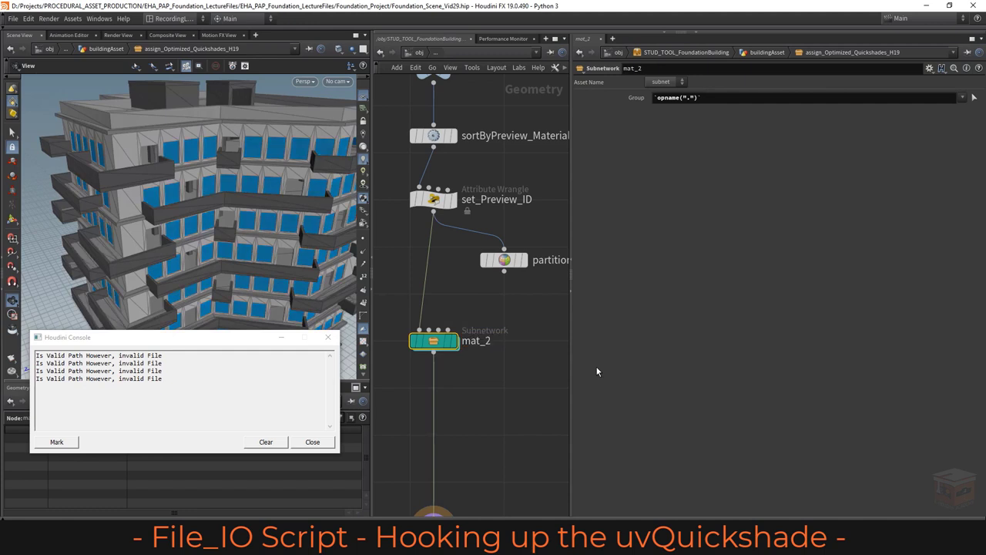
# Step: Enter the mat_2 subnetwork and check the debug message printed in the console
pyautogui.doubleClick(430, 341)
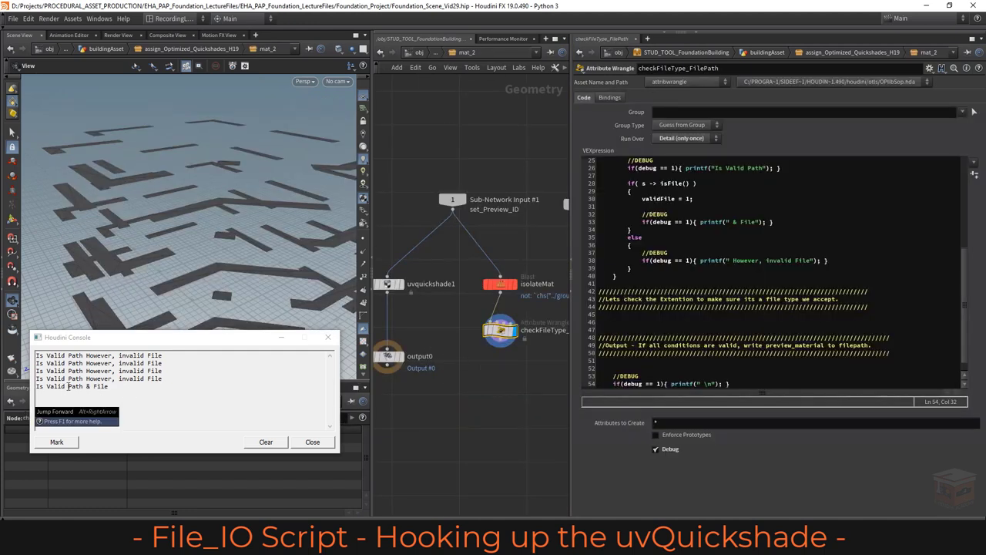
pyautogui.tripleClick(139, 388)
pyautogui.click(135, 378)
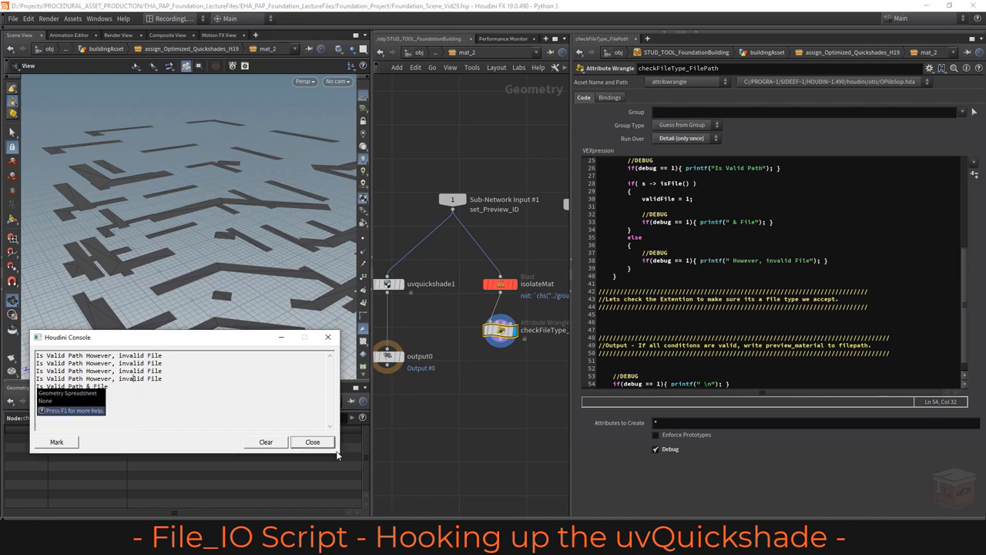
# Step: Add an if( validFile == 1 ) block with braces under the Output header, above the final debug lines
pyautogui.scroll(-1, 770, 308)
pyautogui.click(638, 345)
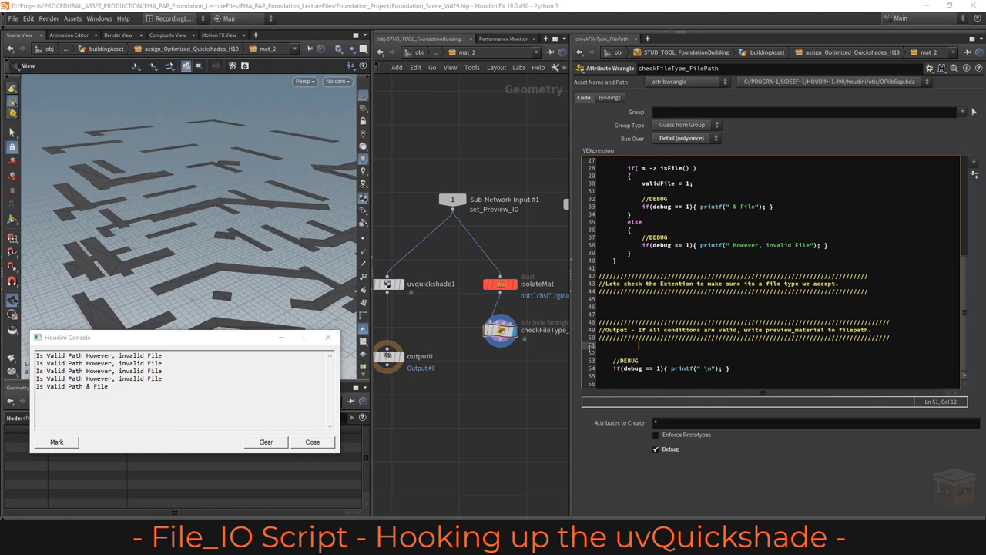
pyautogui.moveTo(388, 291)
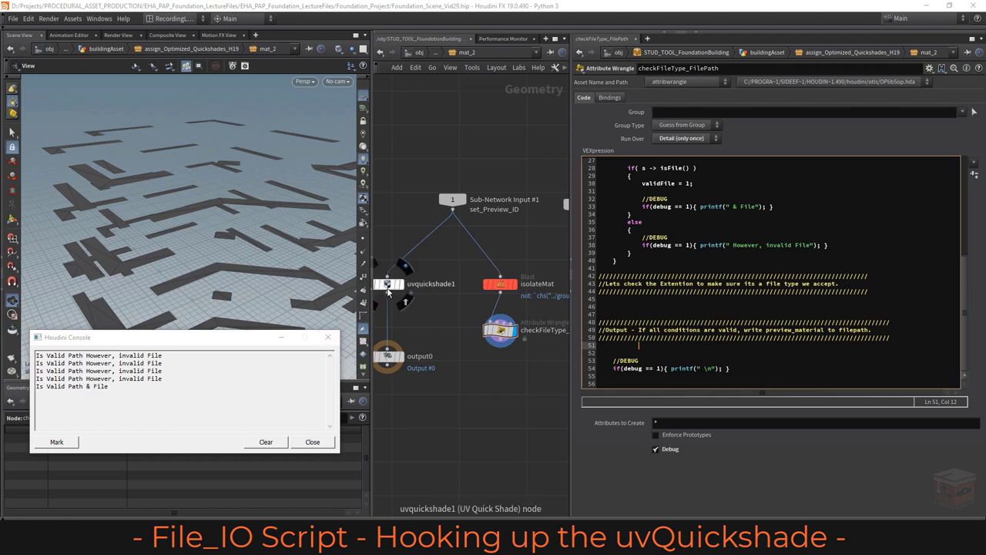
pyautogui.scroll(4, 811, 271)
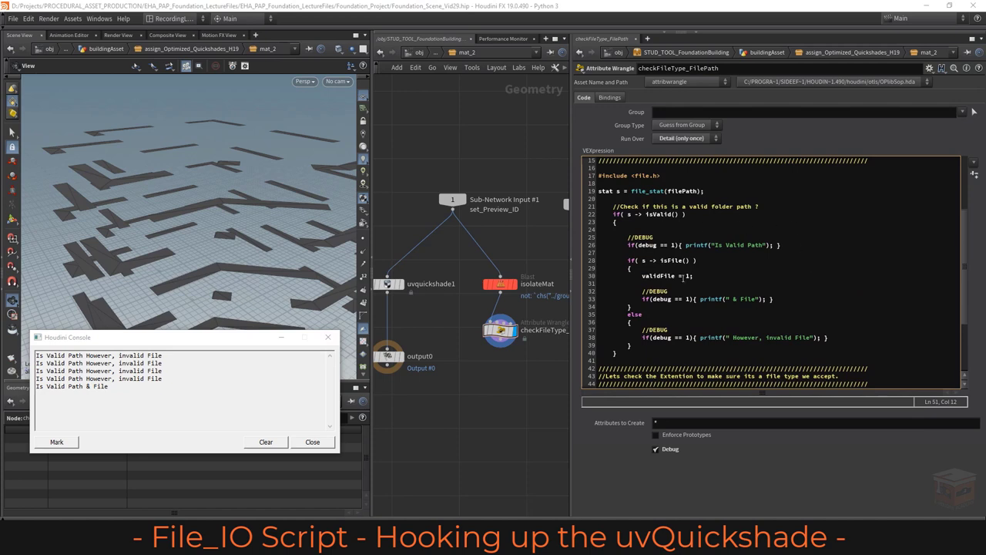
pyautogui.scroll(5, 776, 286)
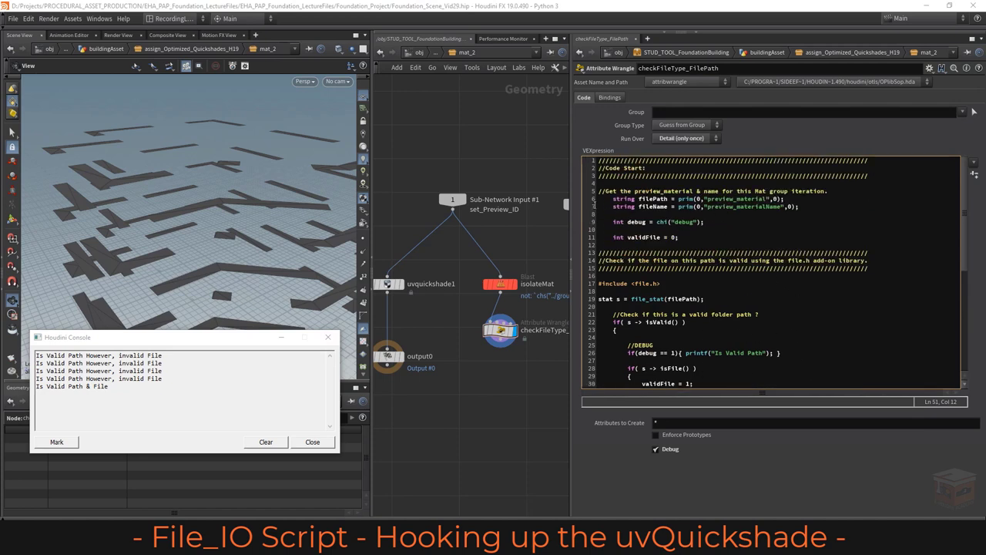
pyautogui.scroll(-9, 769, 246)
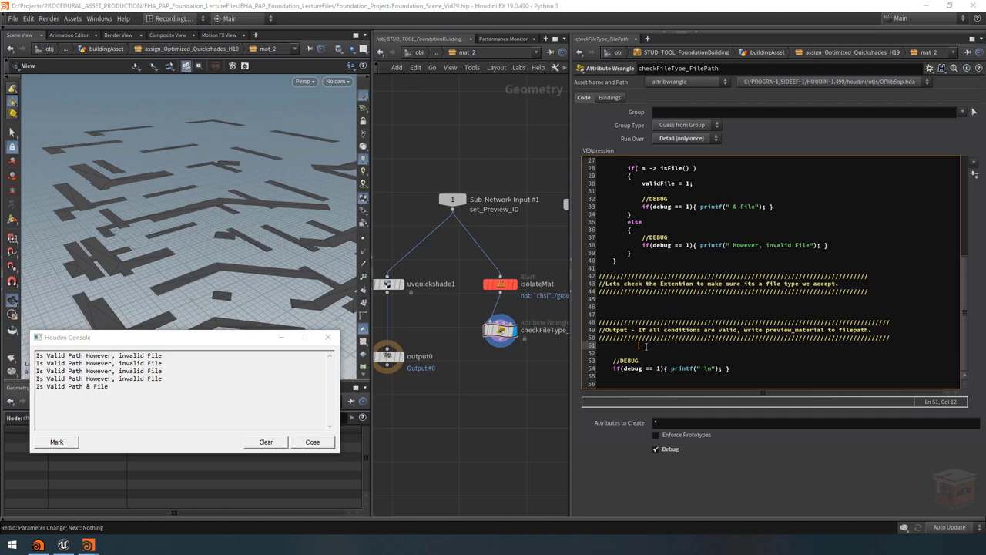
pyautogui.press('Home')
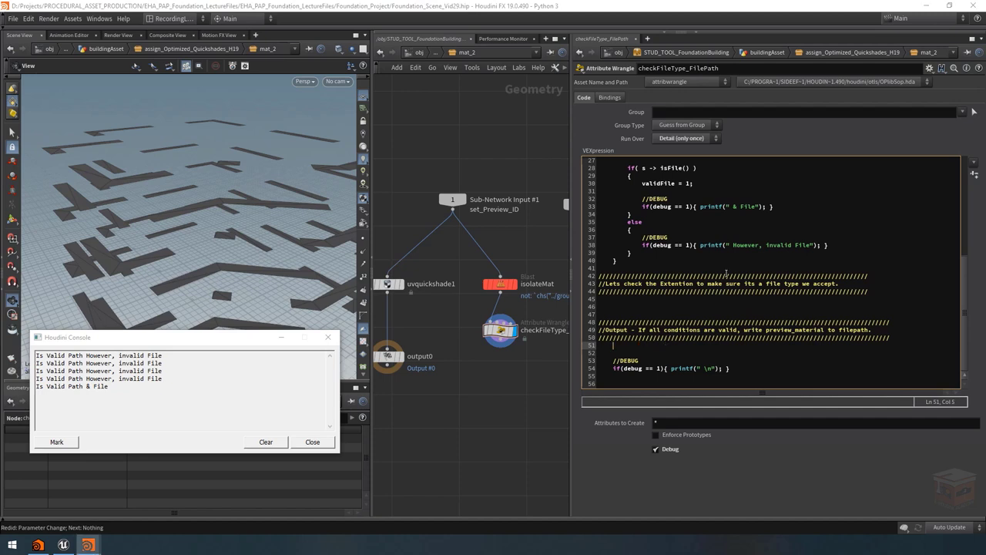
pyautogui.write('if(')
pyautogui.write('validFile')
pyautogui.scroll(8, 735, 283)
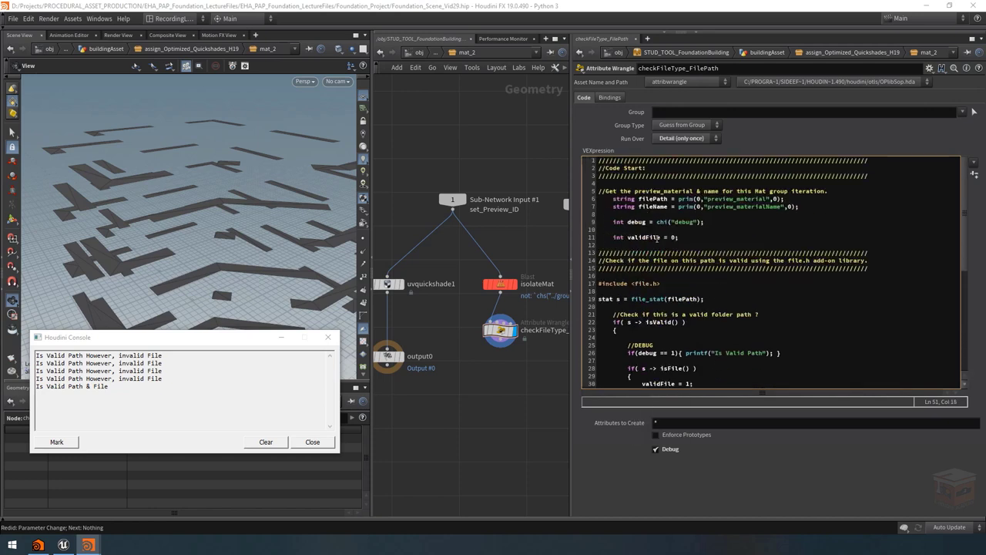
pyautogui.scroll(-6, 673, 237)
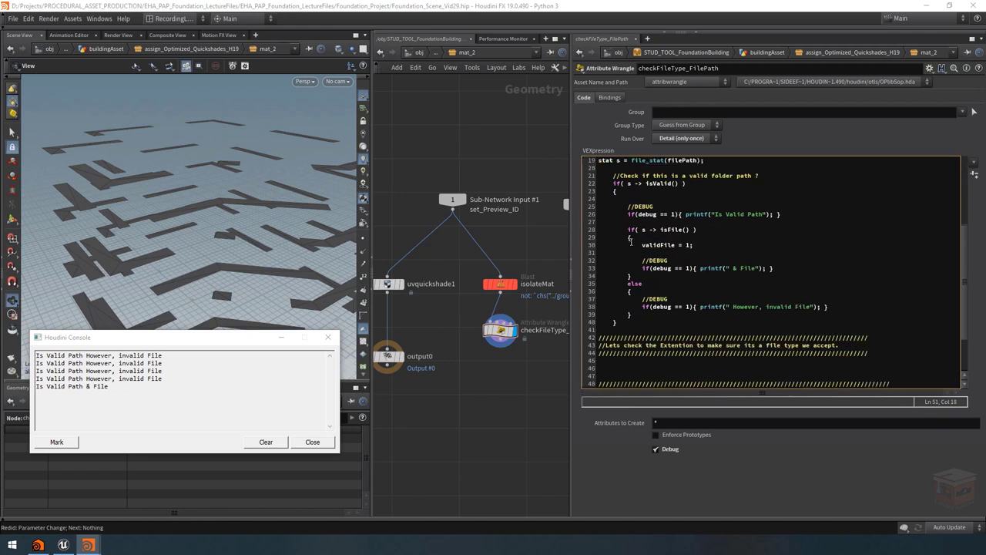
pyautogui.scroll(-3, 672, 248)
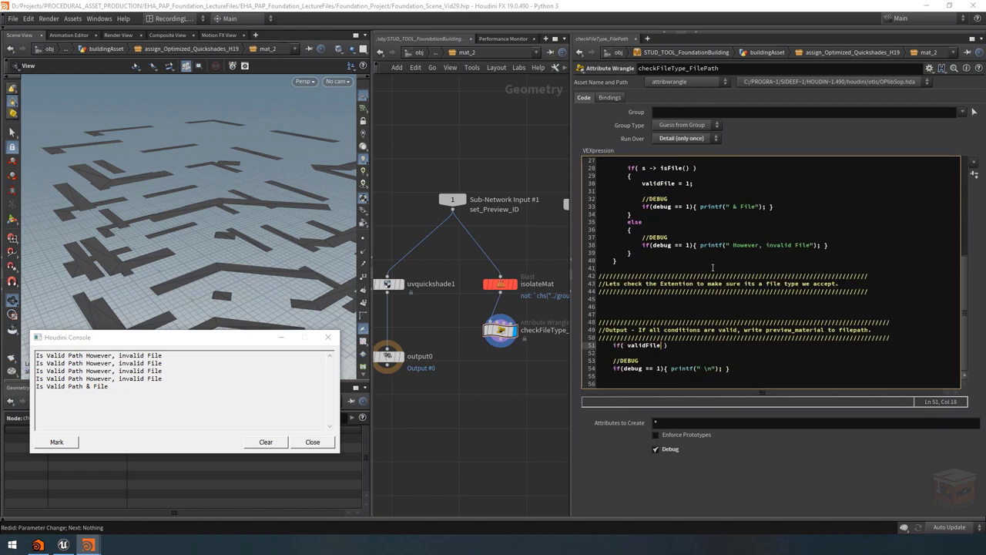
pyautogui.write('== 1')
pyautogui.press('End')
pyautogui.press('Return')
pyautogui.write('{')
pyautogui.press('Return')
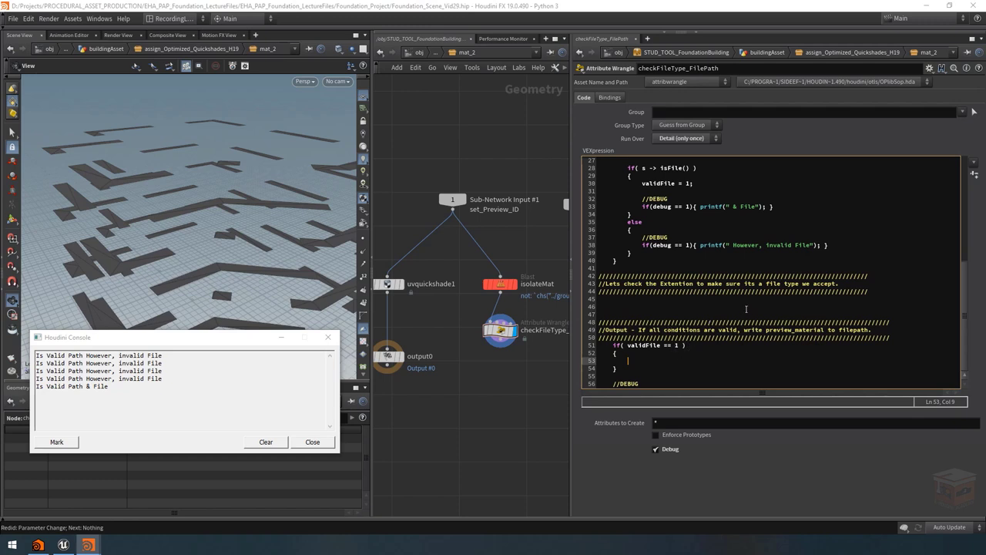
# Step: Write s@filePath = filePath; inside the validFile if block
pyautogui.scroll(9, 745, 309)
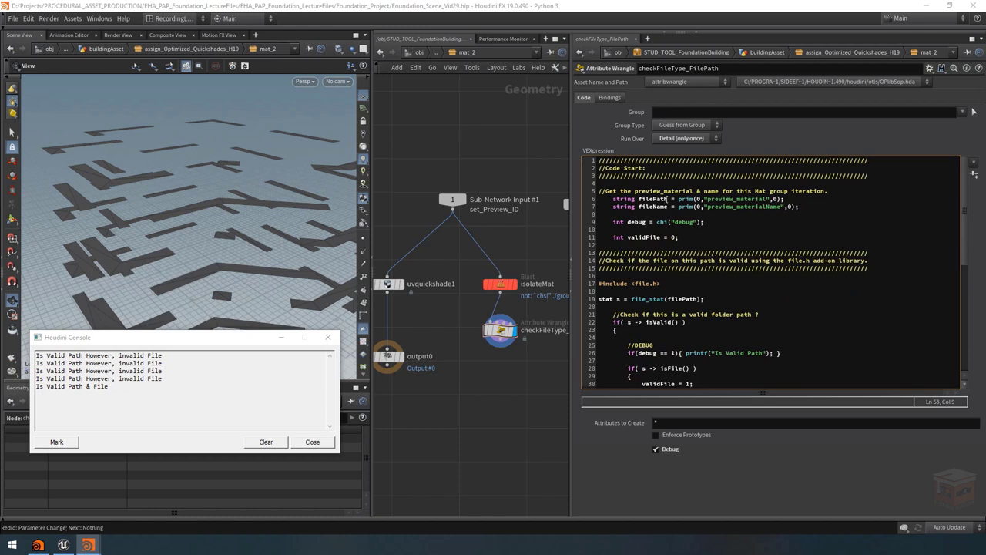
pyautogui.moveTo(669, 198); pyautogui.dragTo(638, 205)
pyautogui.scroll(-10, 709, 244)
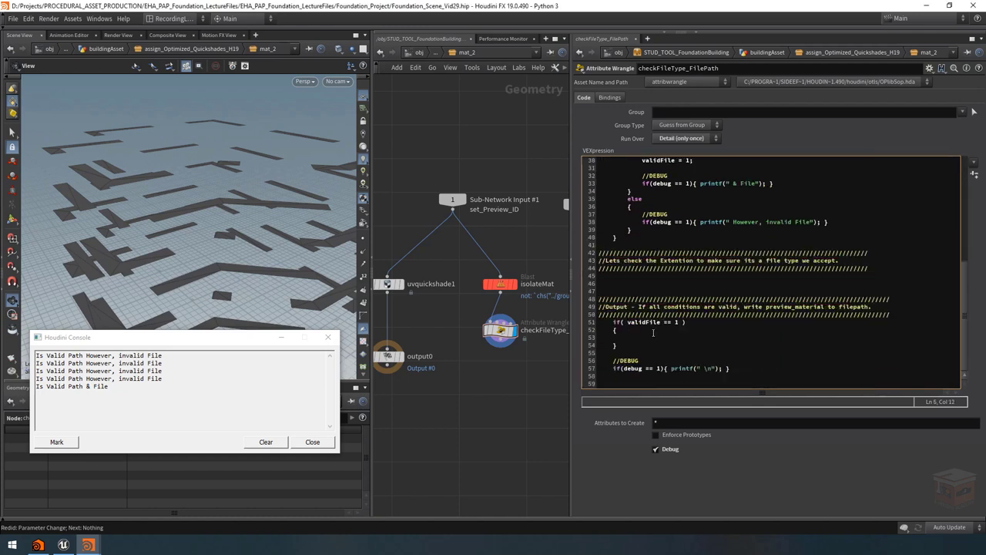
pyautogui.click(655, 340)
pyautogui.write('s@filePat')
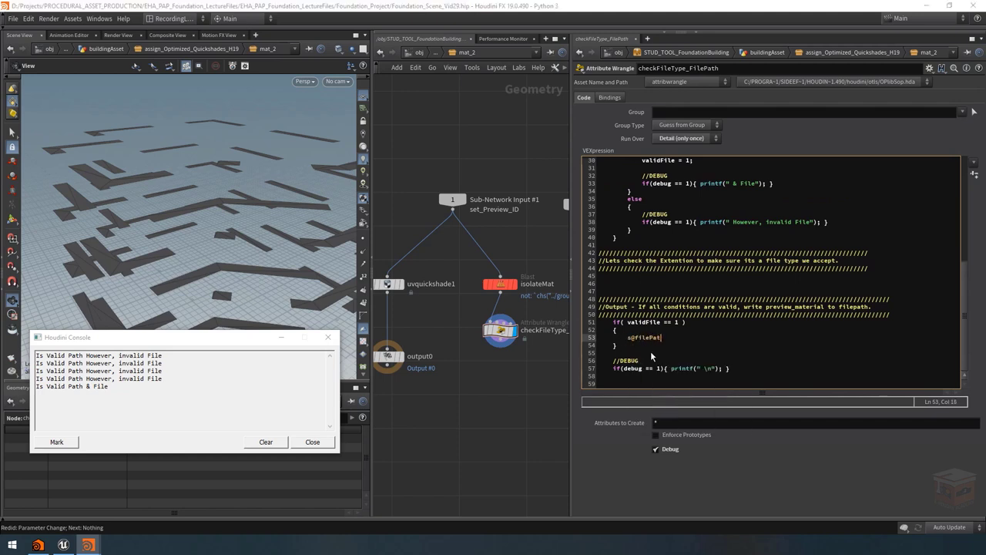
pyautogui.write('h = filePath;')
pyautogui.press('BackSpace')
pyautogui.press('BackSpace')
pyautogui.write('s')
# Step: Apply the code and move the console off the Geometry Spreadsheet to inspect the filePath detail attribute
pyautogui.moveTo(247, 341); pyautogui.dragTo(257, 213)
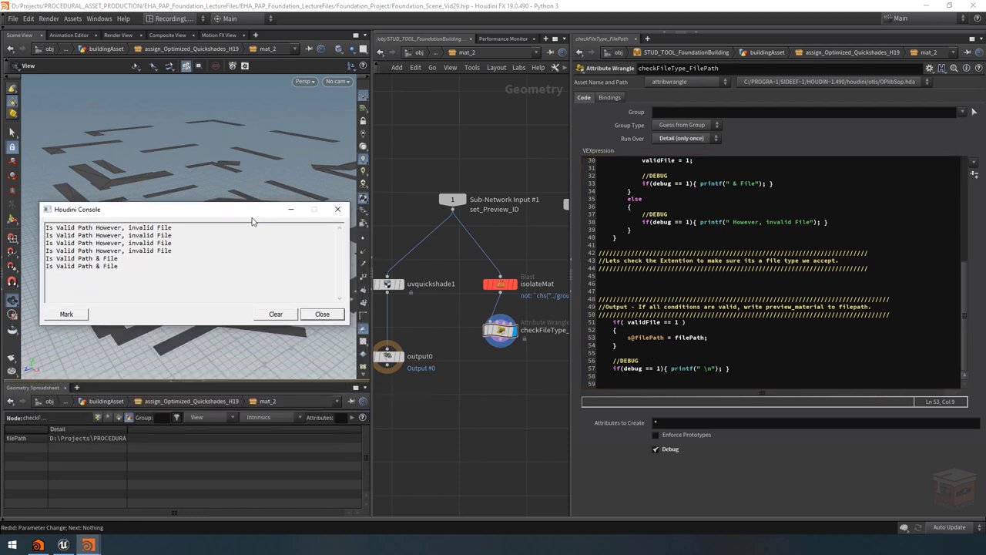
pyautogui.moveTo(512, 364); pyautogui.dragTo(445, 365, button='middle')
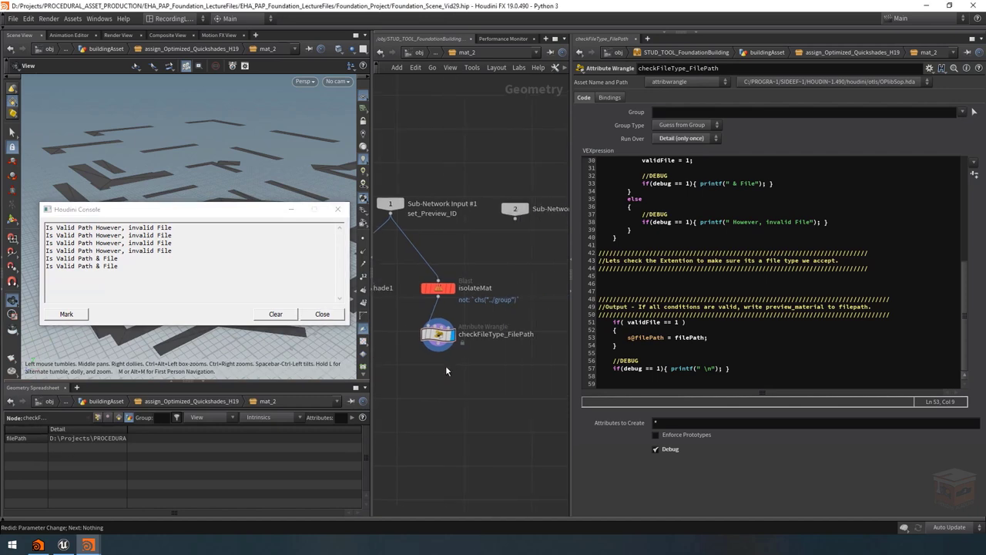
# Step: Widen the filePath column in the Geometry Spreadsheet to read the path, and close the console
pyautogui.moveTo(449, 339)
pyautogui.moveTo(126, 429); pyautogui.dragTo(336, 428)
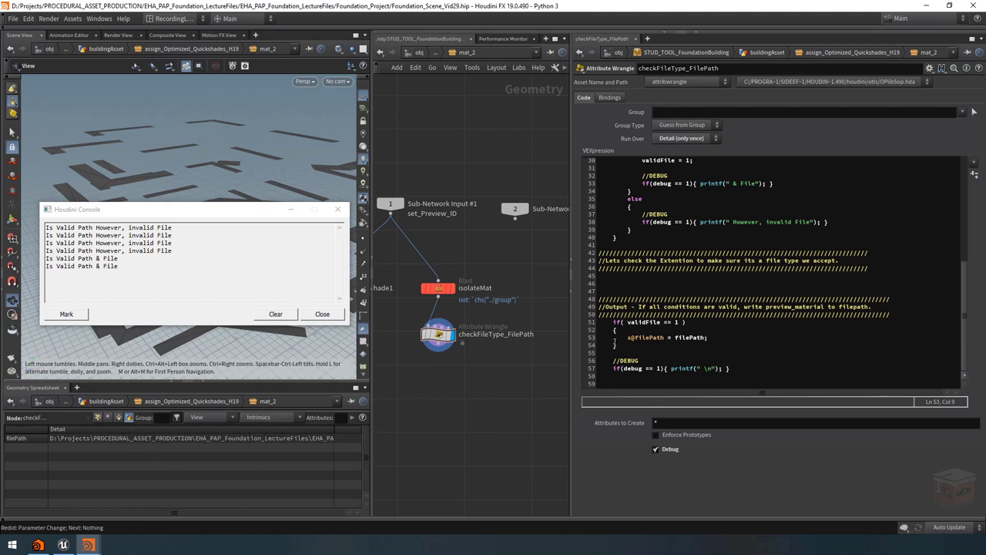
pyautogui.moveTo(473, 372); pyautogui.dragTo(498, 370, button='middle')
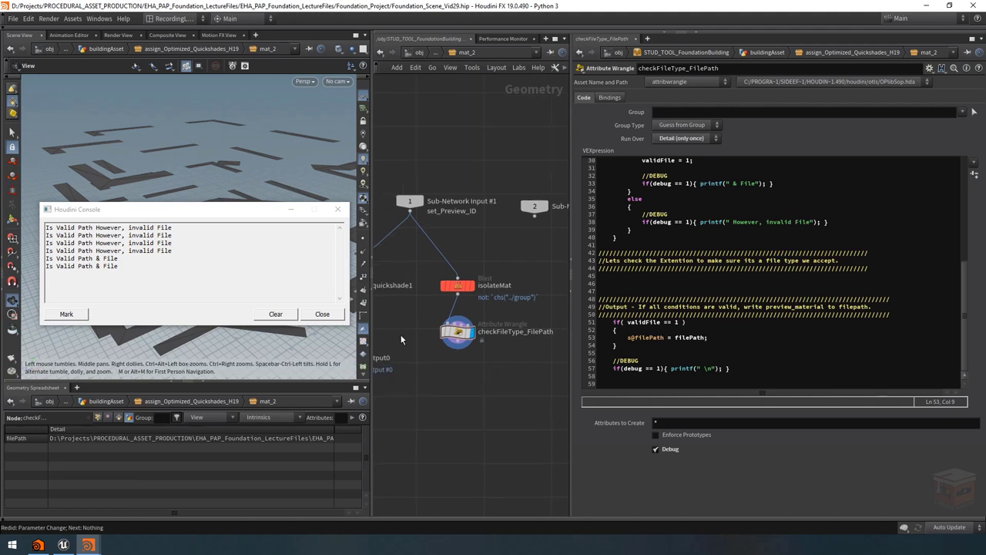
pyautogui.click(321, 314)
pyautogui.moveTo(231, 254); pyautogui.dragTo(185, 231)
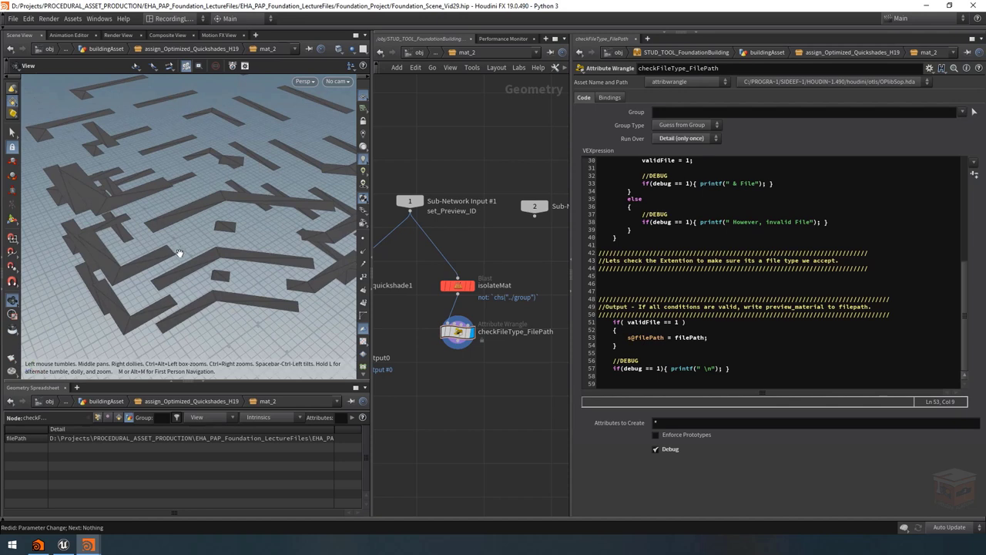
# Step: Add an else block with braces directly below the validFile if block in the Output section
pyautogui.click(660, 349)
pyautogui.press('Return')
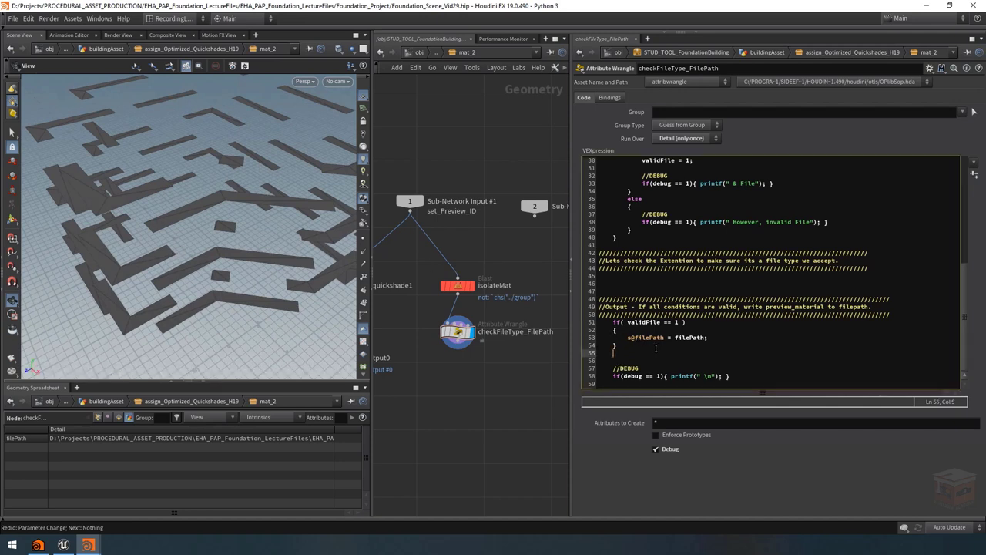
pyautogui.write('else')
pyautogui.press('Return')
pyautogui.write('{')
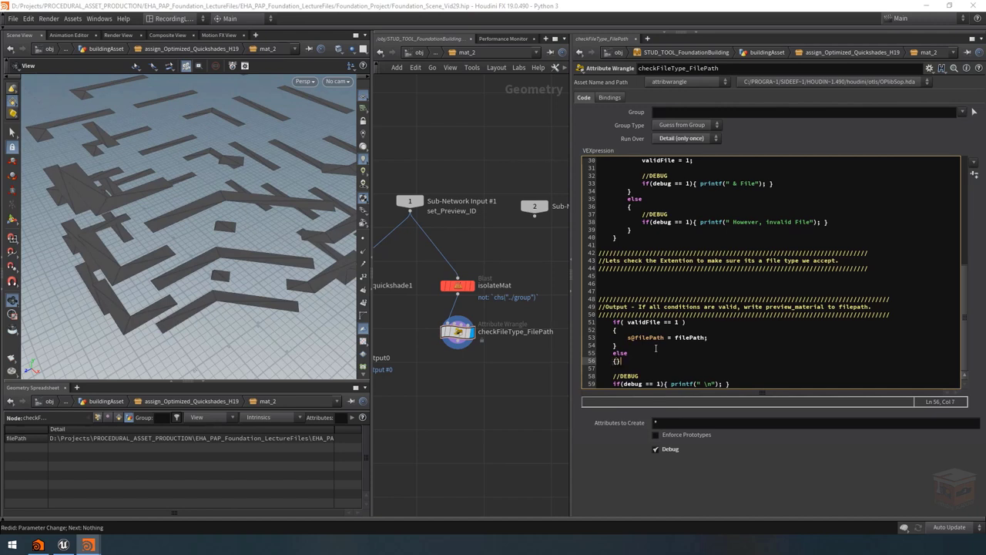
pyautogui.press('Return')
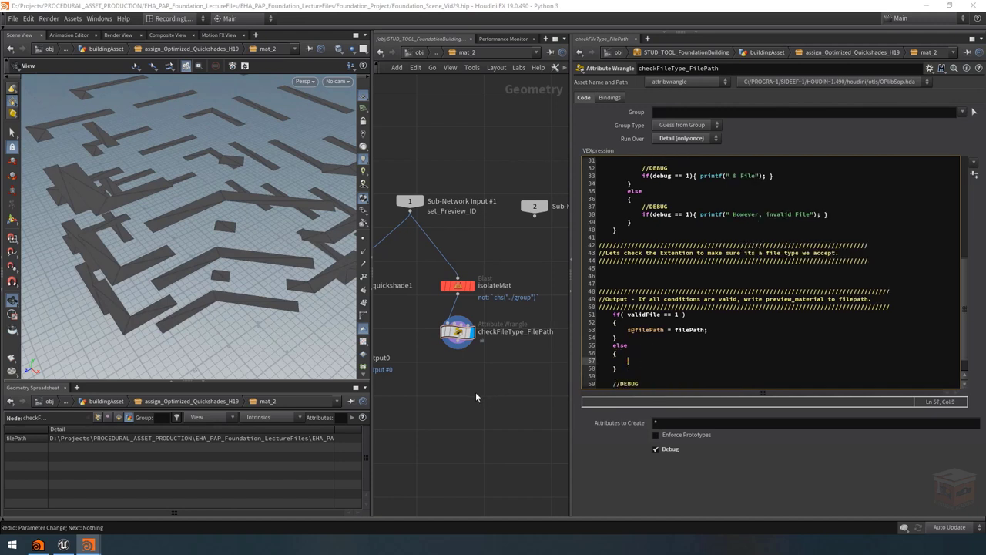
# Step: Copy the default Texture Map name uvgrid_grey.pic from a temporary UV Quick Shade node and delete that node
pyautogui.press('Tab')
pyautogui.write('qu')
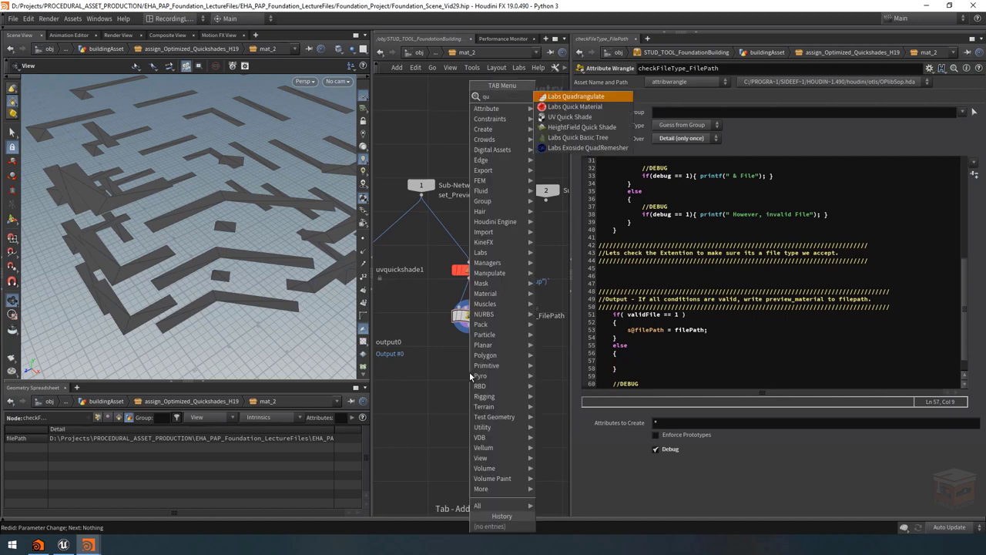
pyautogui.write('ick')
pyautogui.press('Return')
pyautogui.click(469, 372)
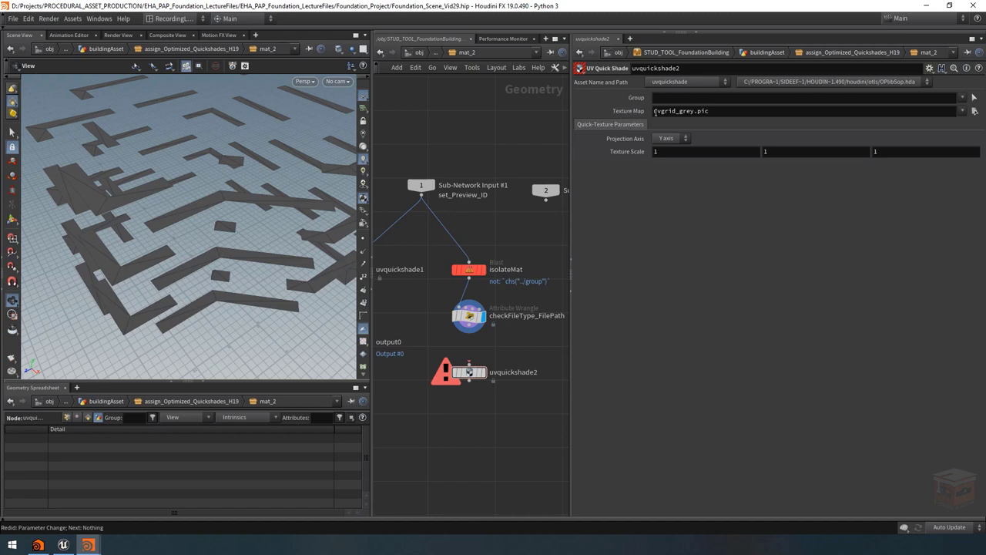
pyautogui.doubleClick(727, 111)
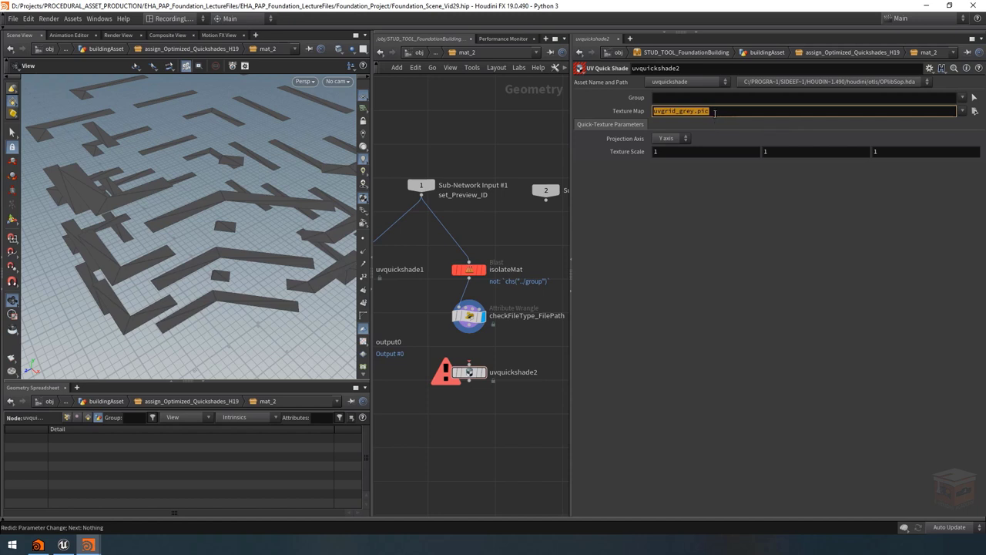
pyautogui.click(470, 372)
pyautogui.press('Delete')
pyautogui.click(466, 316)
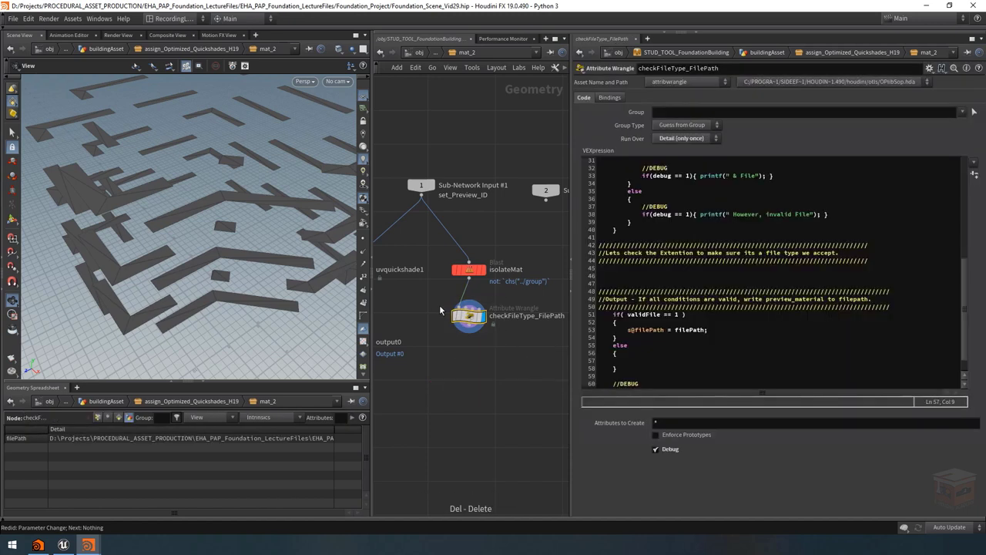
# Step: Write s@filePath = "uvgrid_grey.pic"; inside the else block and review both output branches
pyautogui.click(643, 360)
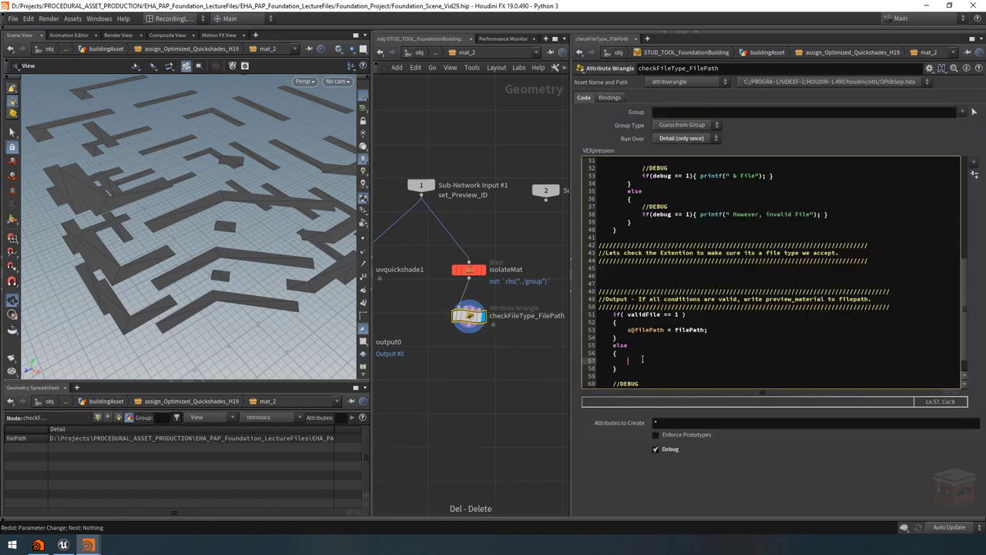
pyautogui.write('s@fi')
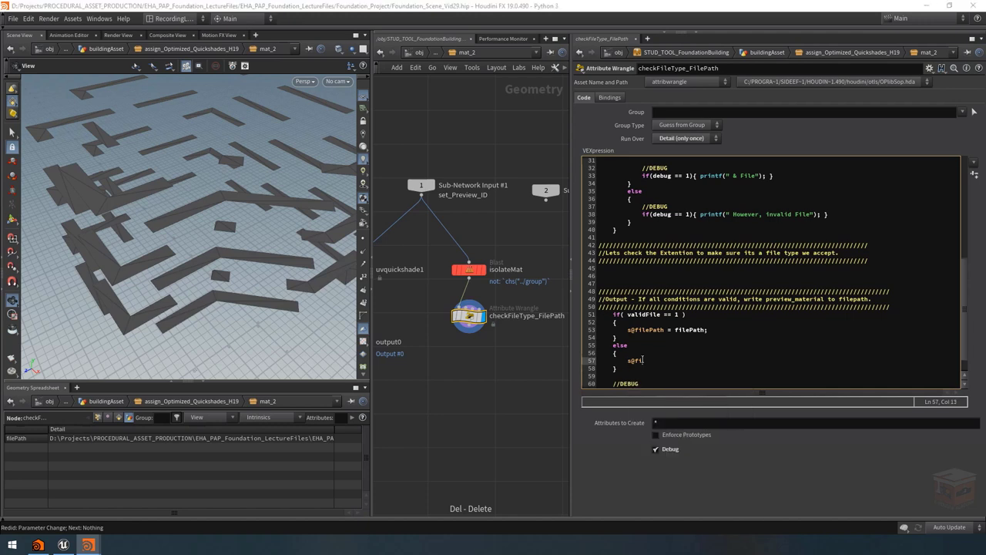
pyautogui.write('lePath = uvgrid_grey.pic')
pyautogui.write('"')
pyautogui.write('"')
pyautogui.write(';')
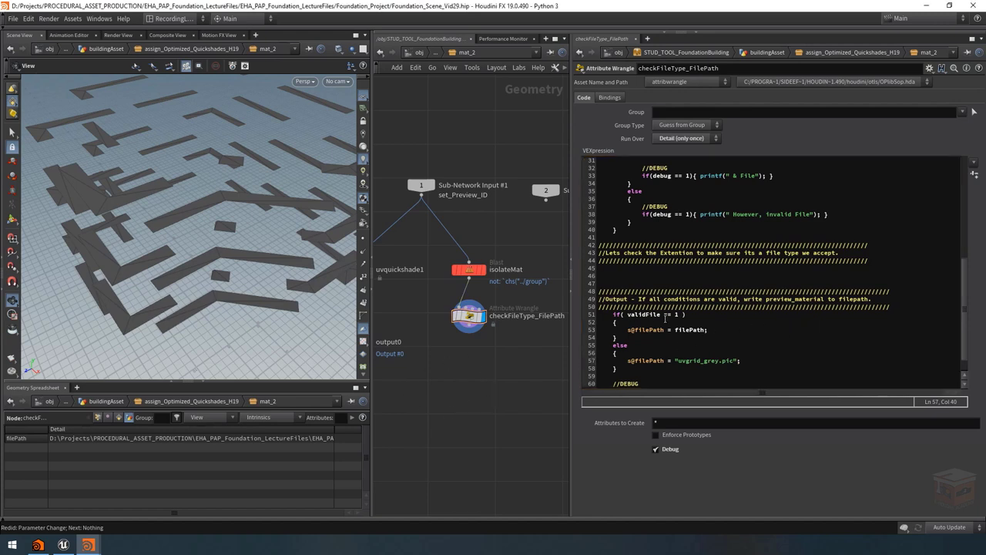
pyautogui.moveTo(675, 337); pyautogui.dragTo(580, 315)
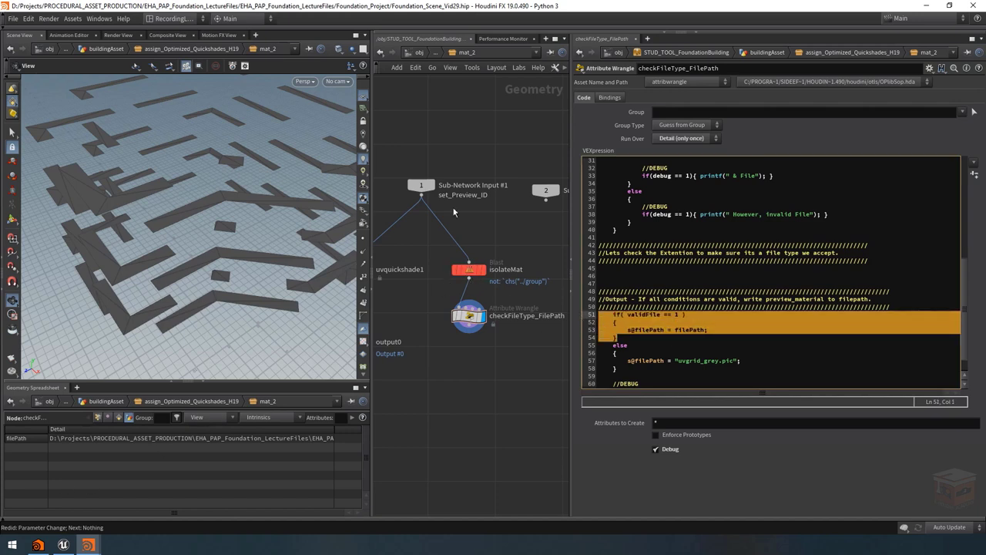
pyautogui.moveTo(762, 363); pyautogui.dragTo(610, 361)
pyautogui.click(767, 354)
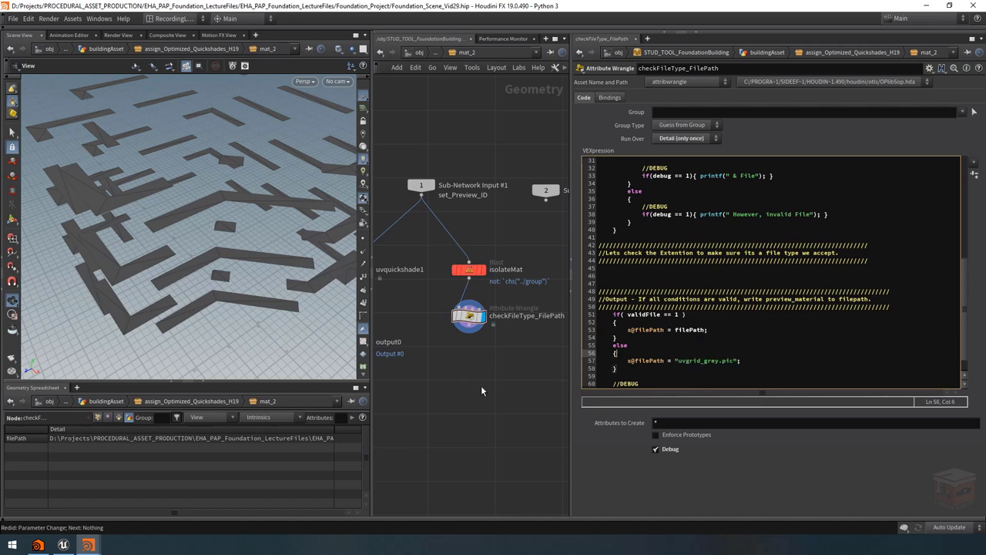
pyautogui.scroll(-1, 594, 359)
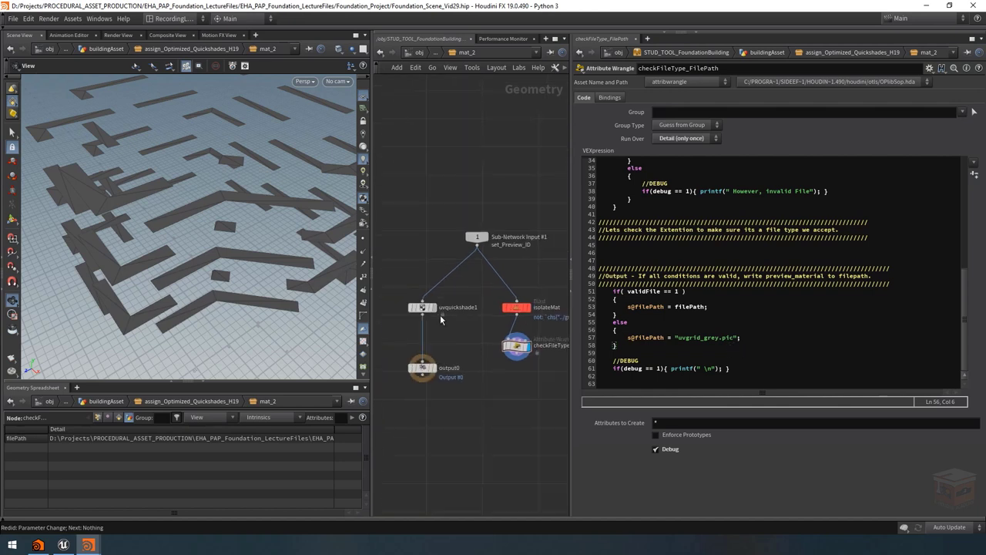
# Step: Select checkFileType_FilePath and widen the spreadsheet pane temporarily to examine the full filePath detail attribute
pyautogui.click(409, 308)
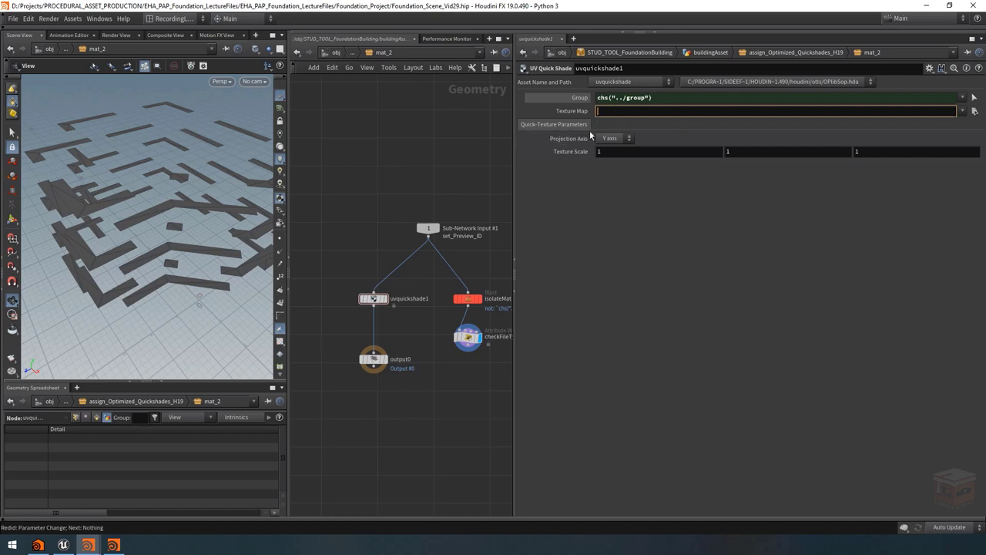
pyautogui.moveTo(483, 349); pyautogui.dragTo(449, 355, button='middle')
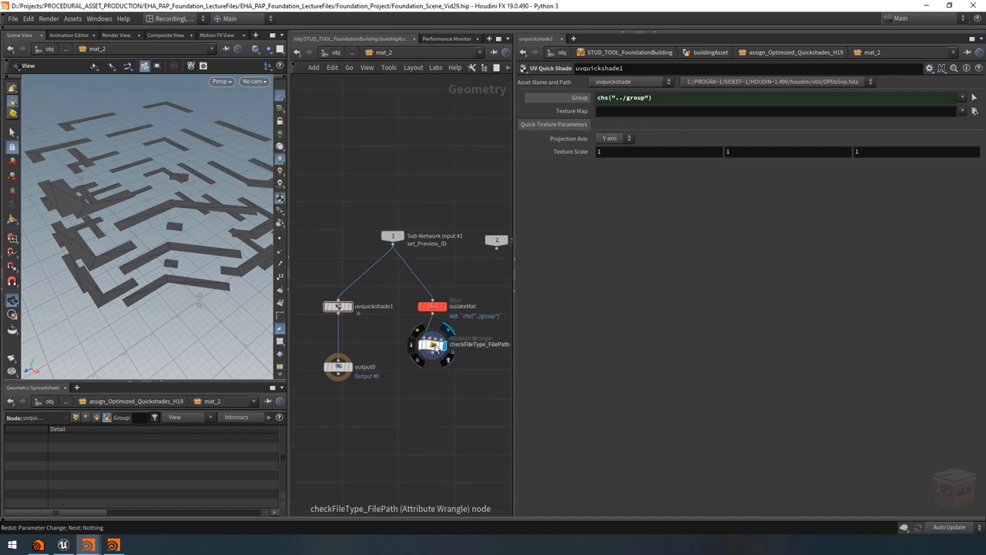
pyautogui.click(432, 344)
pyautogui.moveTo(286, 437); pyautogui.dragTo(675, 436)
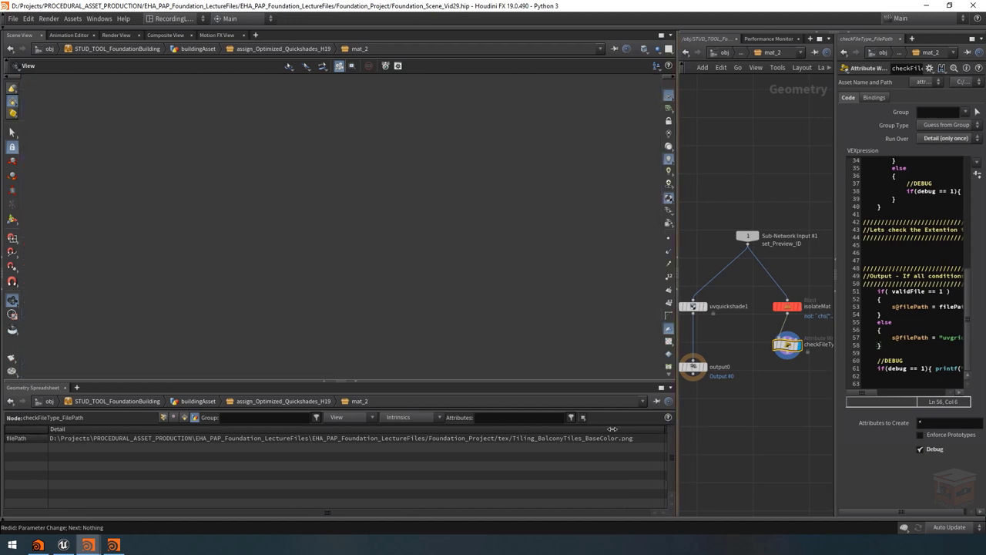
pyautogui.moveTo(675, 428); pyautogui.dragTo(245, 428)
# Step: Add a spare input to uvquickshade1 and point it to ../checkFileType_FilePath
pyautogui.click(308, 308)
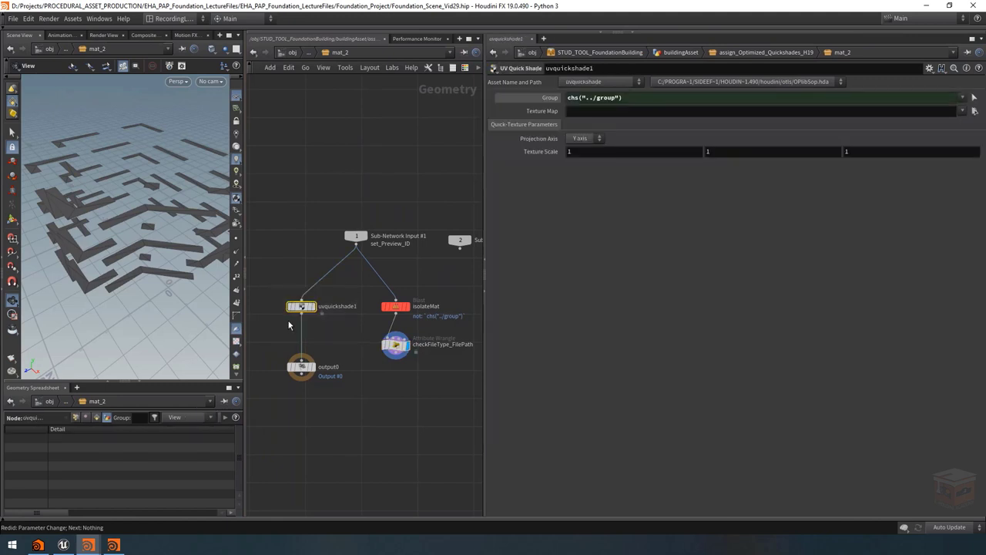
pyautogui.click(930, 68)
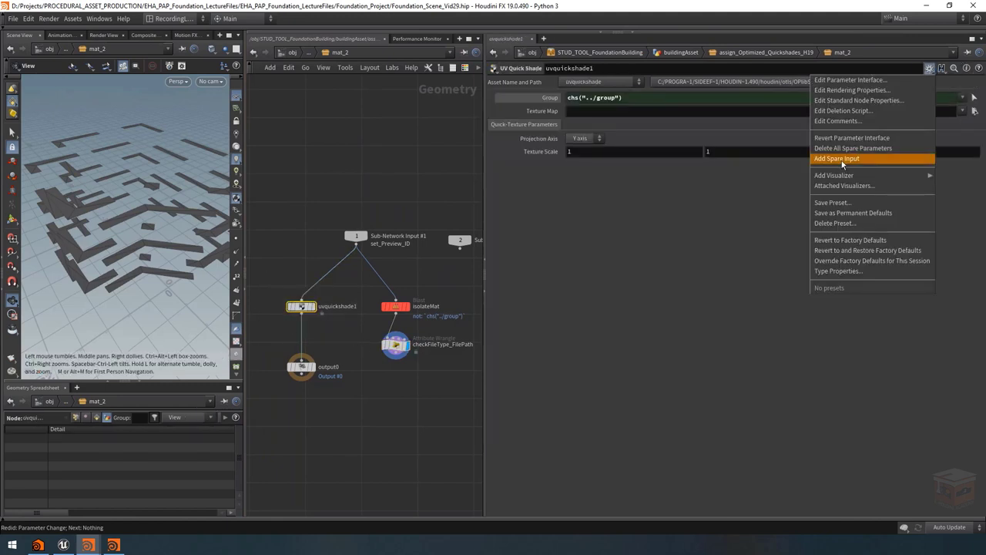
pyautogui.click(841, 160)
pyautogui.doubleClick(449, 344)
pyautogui.hotkey('ctrl', 'c')
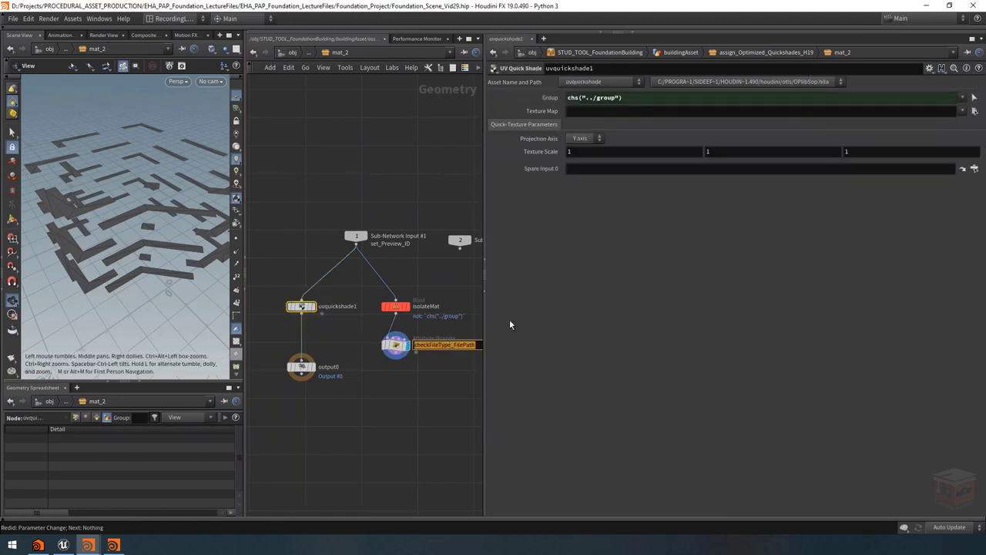
pyautogui.click(650, 170)
pyautogui.write('../')
pyautogui.hotkey('ctrl', 'v')
pyautogui.press('Return')
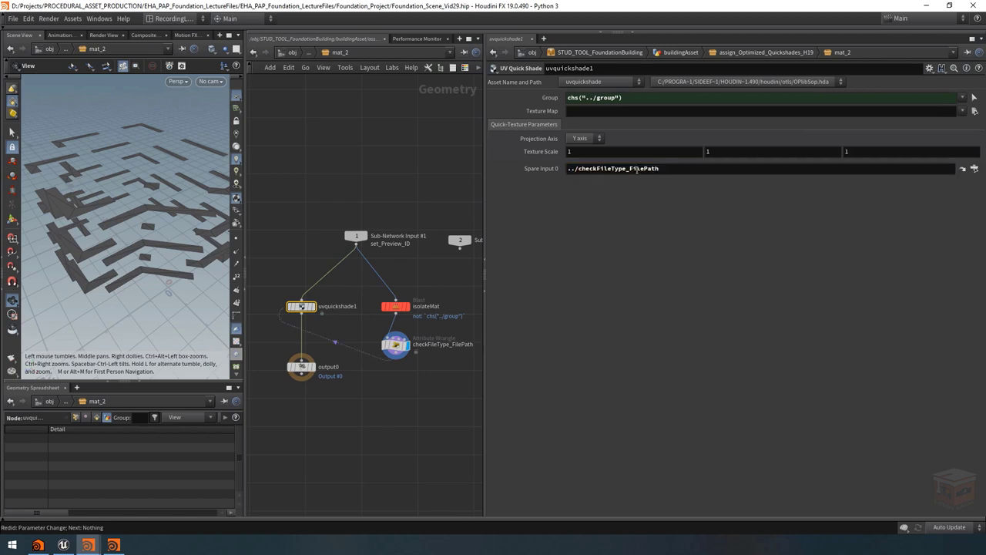
# Step: Set uvquickshade1's Texture Map to the expression `details(-1,"filePath")` and show its evaluated path
pyautogui.click(587, 113)
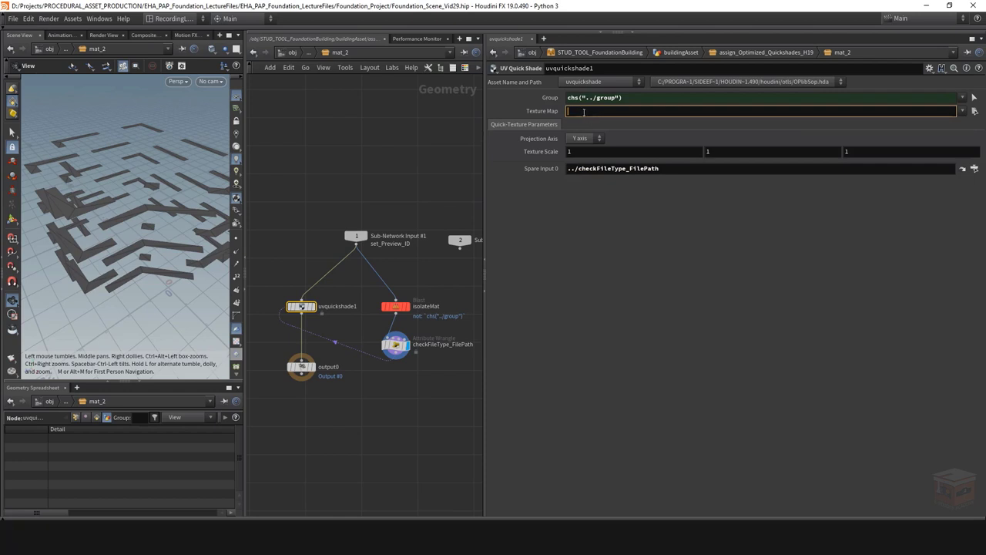
pyautogui.write('``')
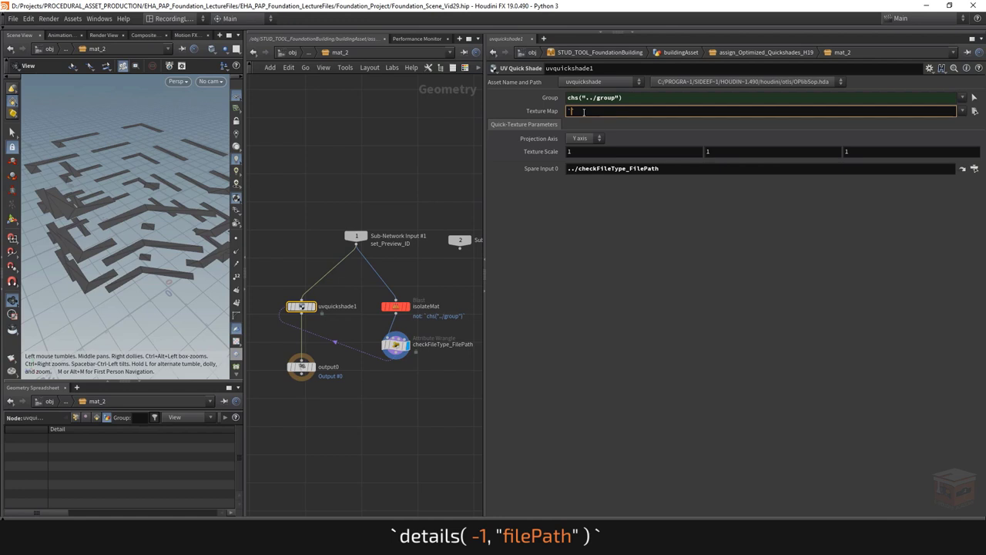
pyautogui.write('details()')
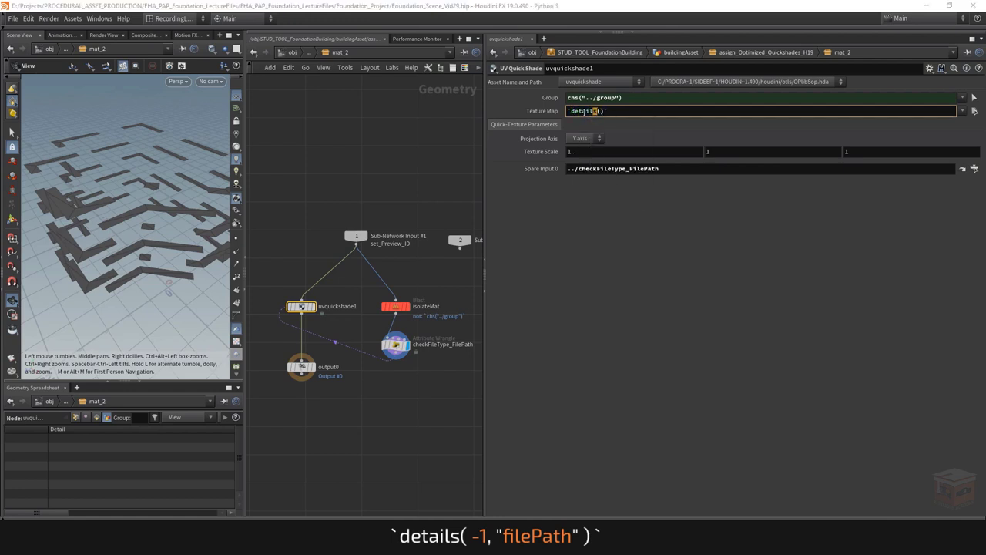
pyautogui.doubleClick(587, 111)
pyautogui.click(585, 111)
pyautogui.write('-1,""')
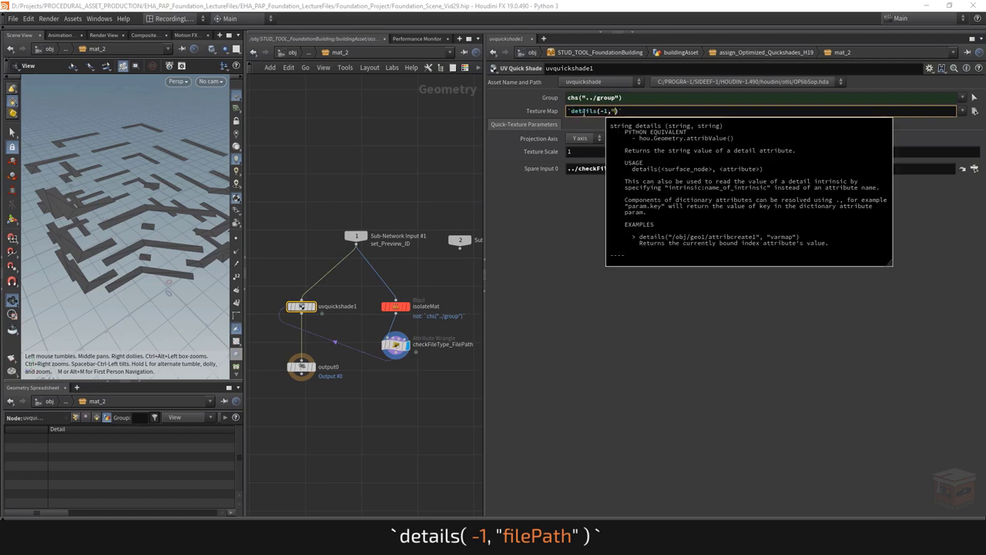
pyautogui.press('Left')
pyautogui.write('filePath')
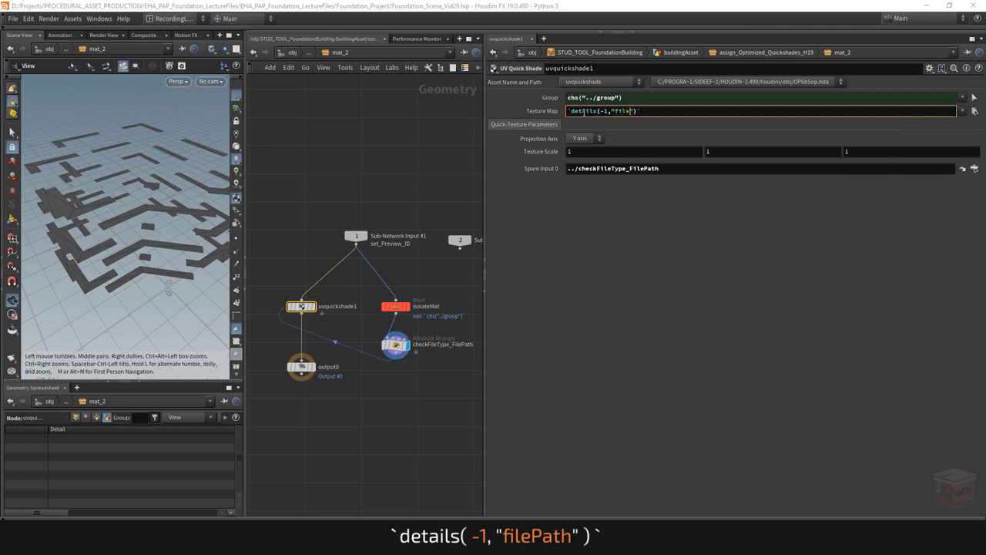
pyautogui.press('Left')
pyautogui.press('Left')
pyautogui.click(402, 164)
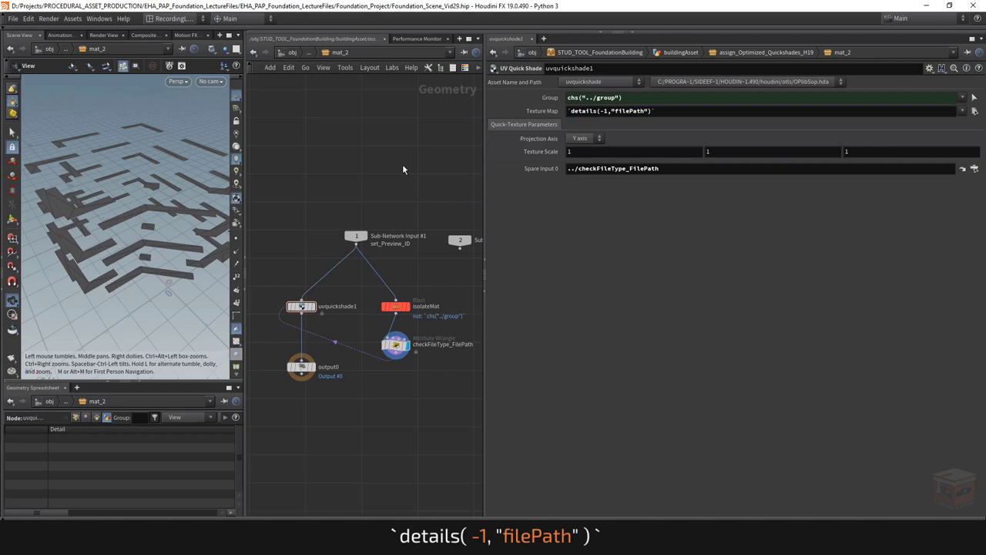
pyautogui.click(547, 114)
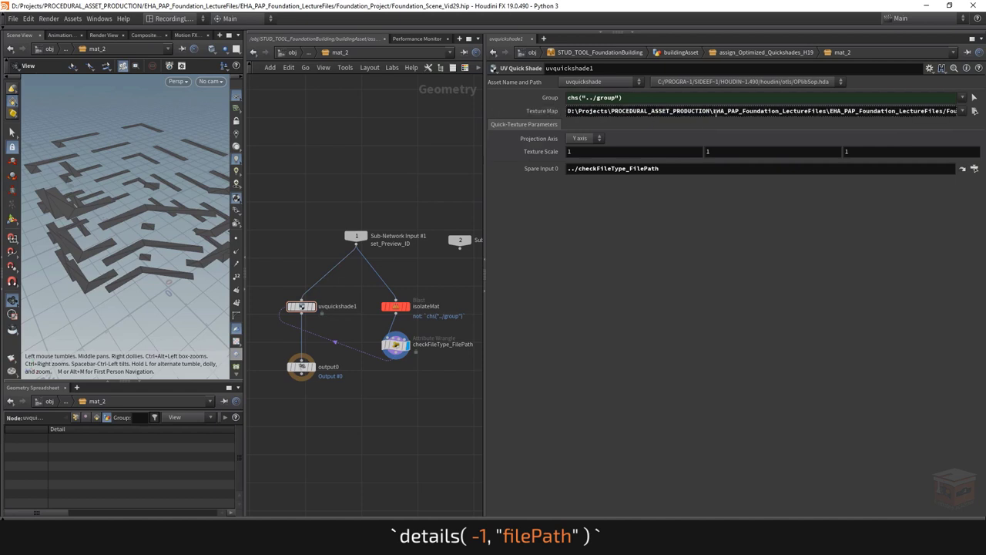
# Step: Undo the deletion of the null node placed between Sub-Network Input #1 and its two branches
pyautogui.click(394, 345)
pyautogui.click(301, 306)
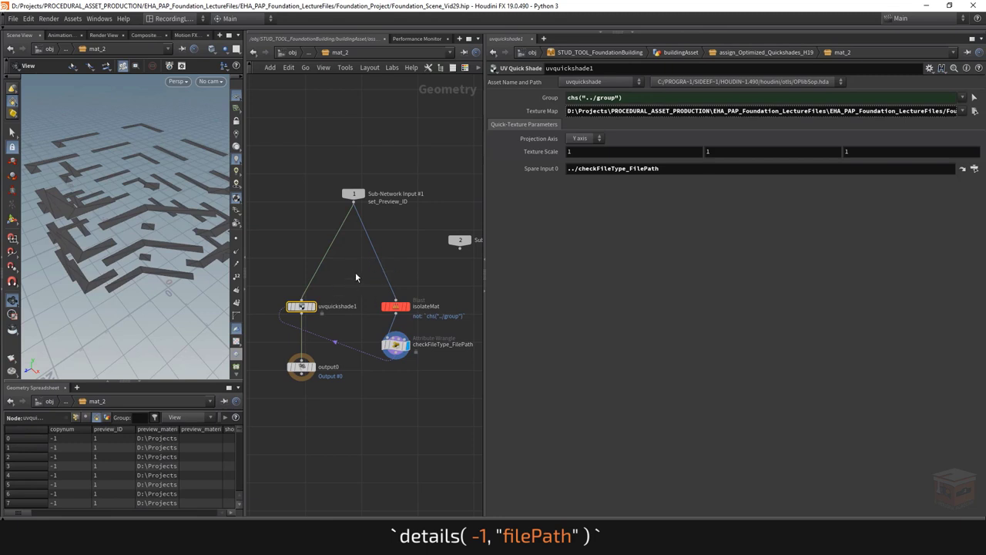
pyautogui.hotkey('ctrl', 'z')
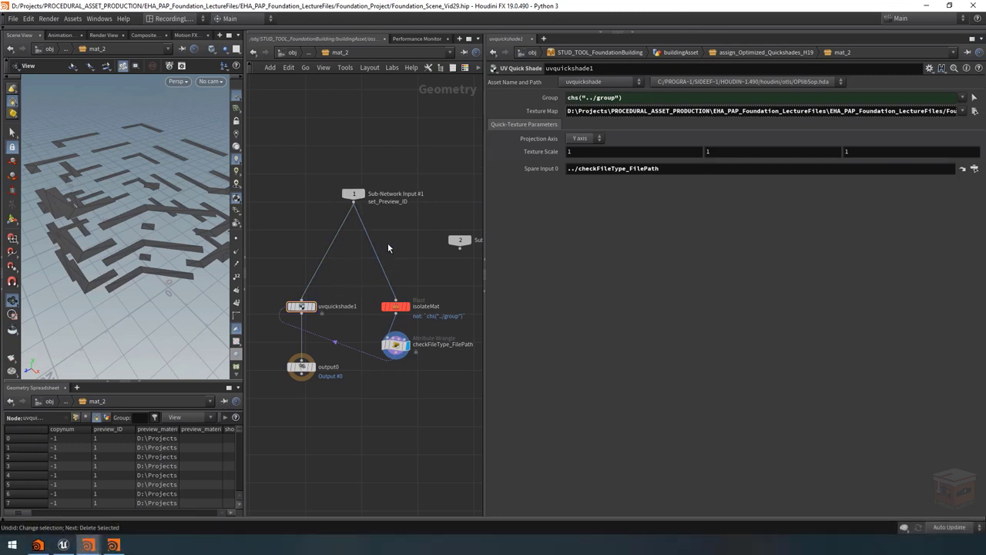
pyautogui.hotkey('ctrl', 'z')
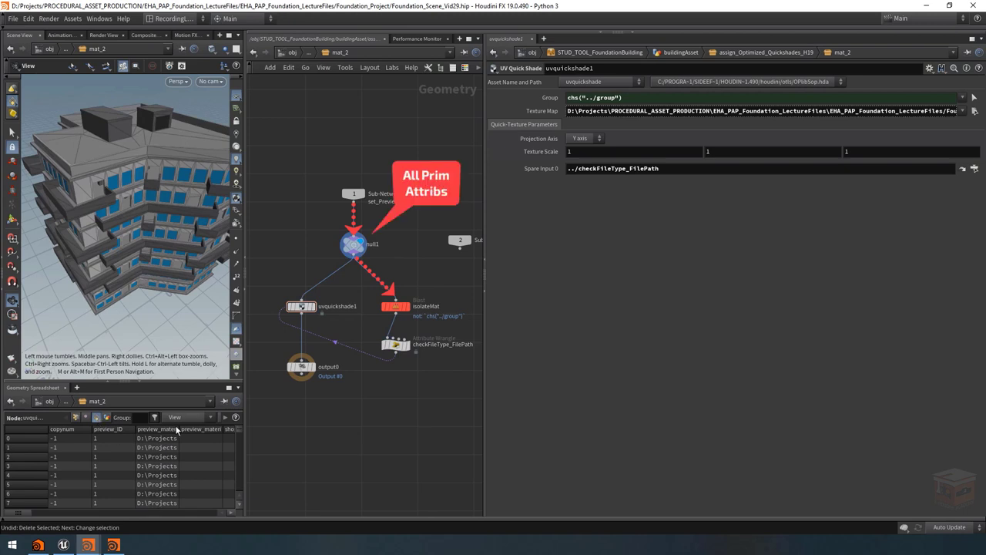
# Step: Widen the preview_material column and display the isolateMat node to examine its filtered primitives
pyautogui.moveTo(180, 429); pyautogui.dragTo(236, 430)
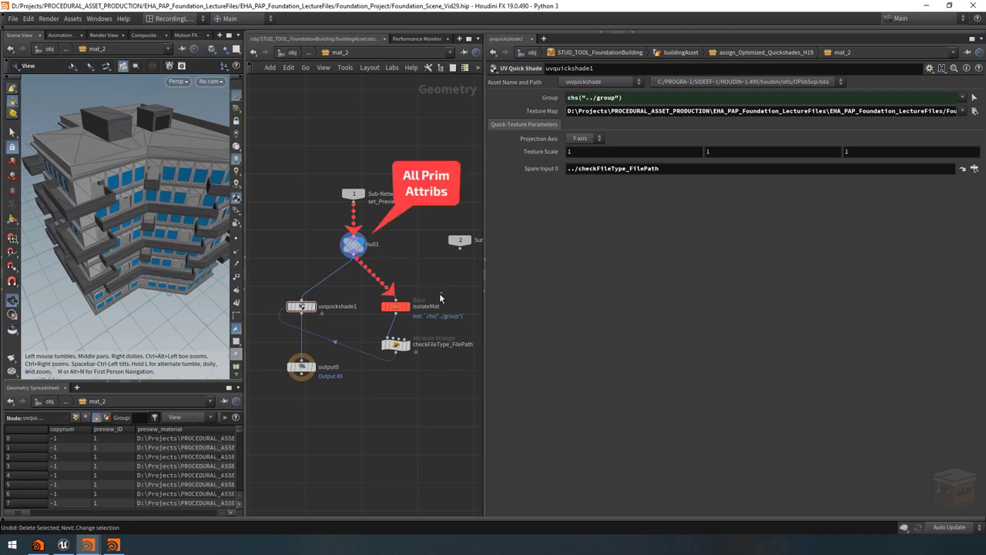
pyautogui.click(395, 307)
pyautogui.click(408, 308)
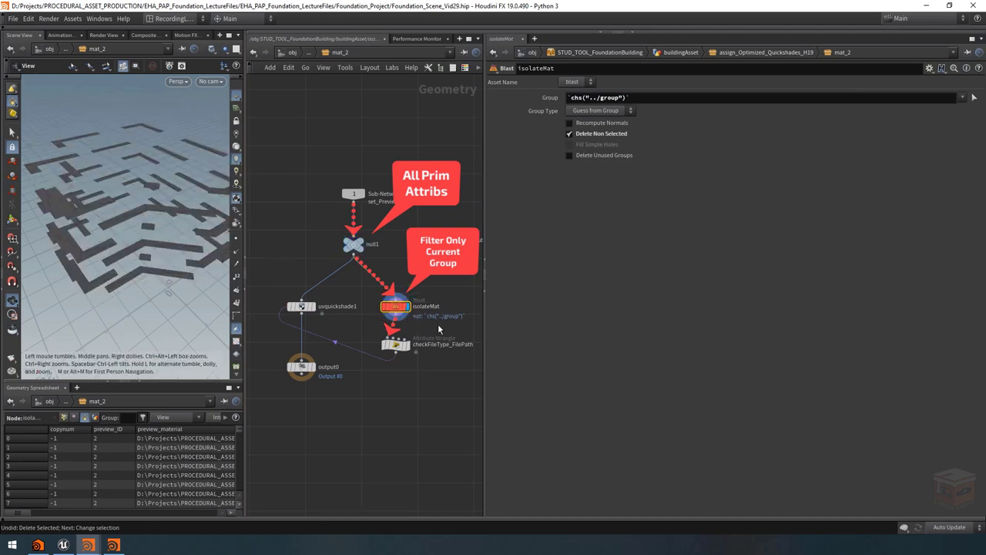
# Step: Examine checkFileType_FilePath's filePath detail attribute in a widened spreadsheet column and the evaluated Texture Map path of uvquickshade1
pyautogui.click(396, 344)
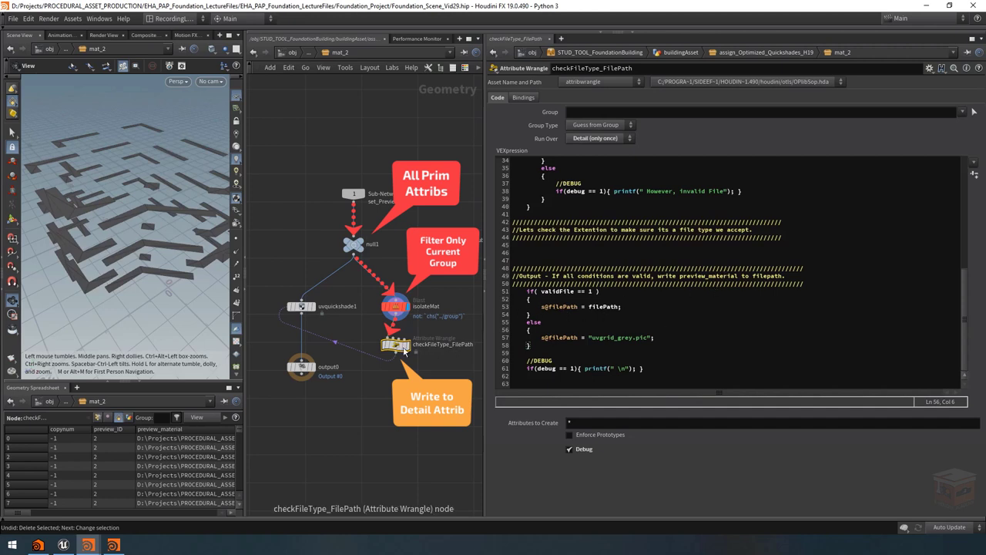
pyautogui.click(130, 416)
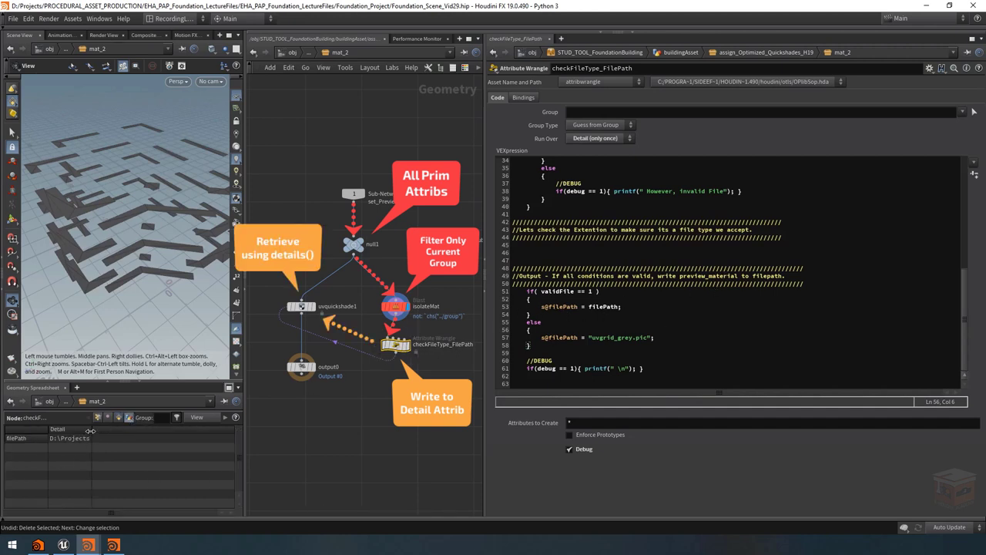
pyautogui.moveTo(92, 430); pyautogui.dragTo(199, 430)
pyautogui.click(304, 309)
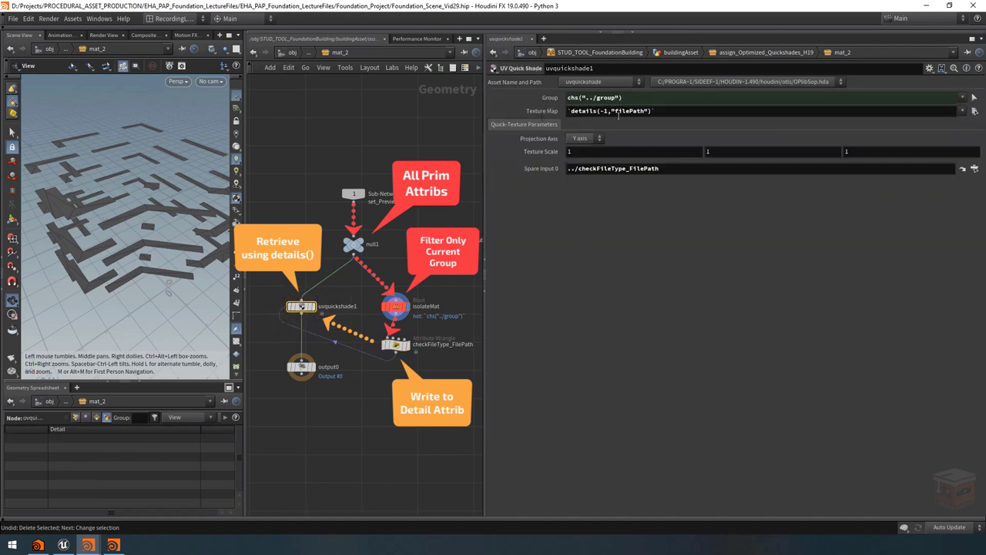
pyautogui.click(540, 112)
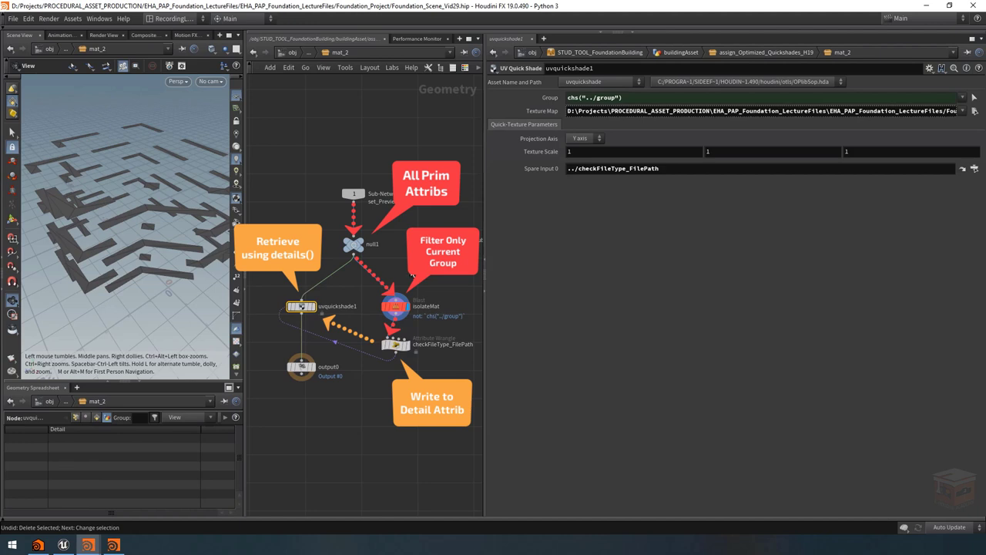
# Step: Display the output0 node and inspect the textured balcony surfaces on the building up close
pyautogui.click(312, 366)
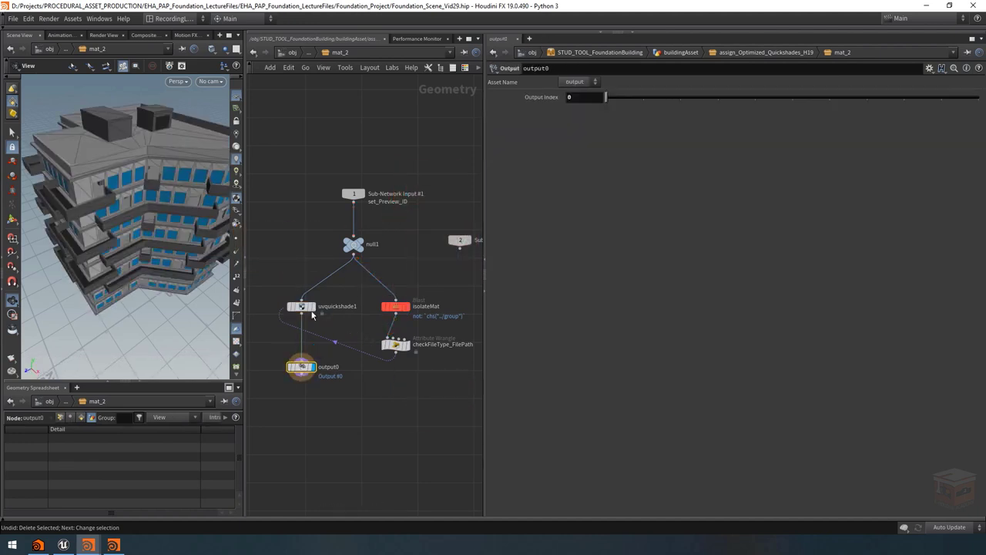
pyautogui.scroll(6, 140, 208)
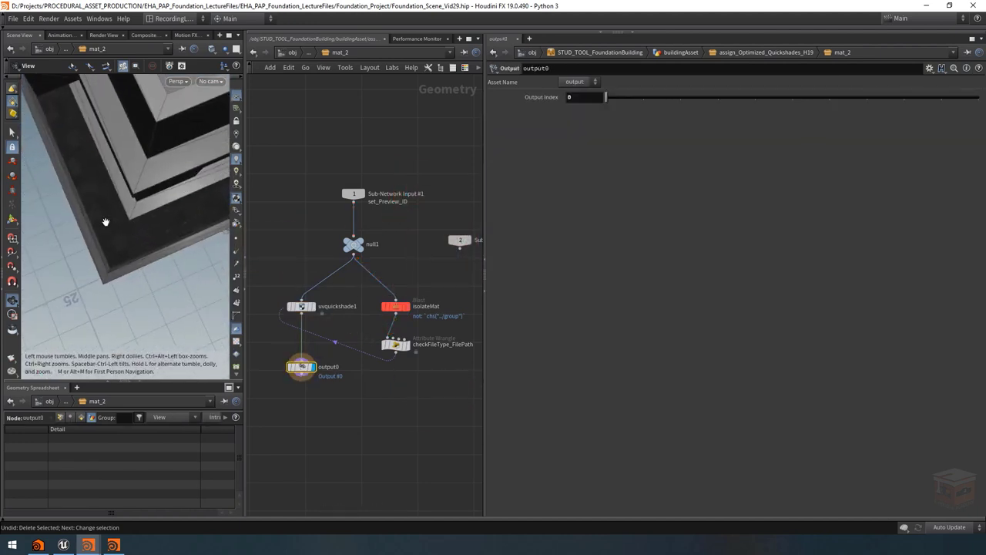
pyautogui.moveTo(105, 222)
pyautogui.mouseDown()
pyautogui.moveTo(134, 231)
pyautogui.moveTo(119, 231)
pyautogui.mouseUp()
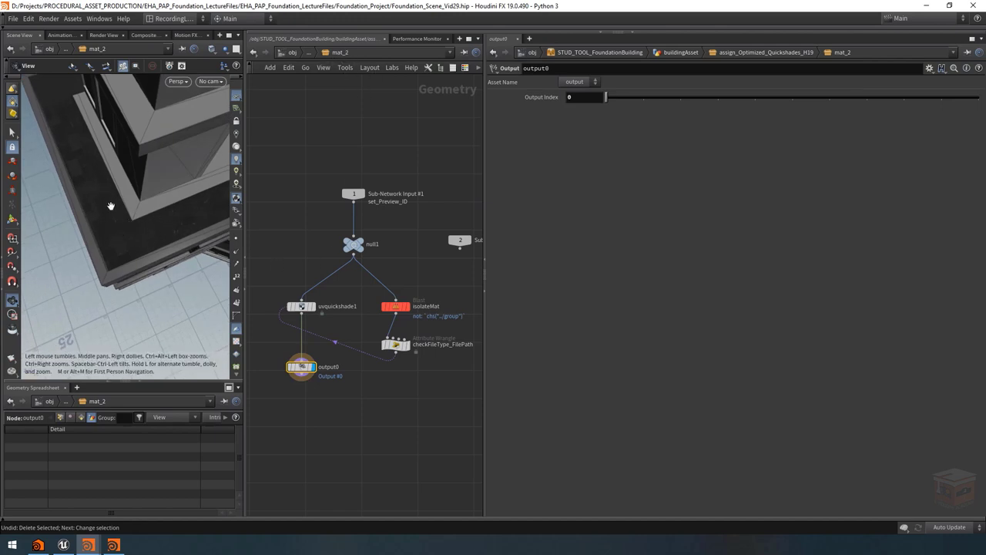
# Step: Go up to assign_Optimized_Quickshades_H19, rename the mat_2 subnetwork to mat_1 and inspect the building's windows
pyautogui.click(311, 52)
pyautogui.click(333, 79)
pyautogui.moveTo(136, 161); pyautogui.dragTo(133, 115)
pyautogui.doubleClick(372, 342)
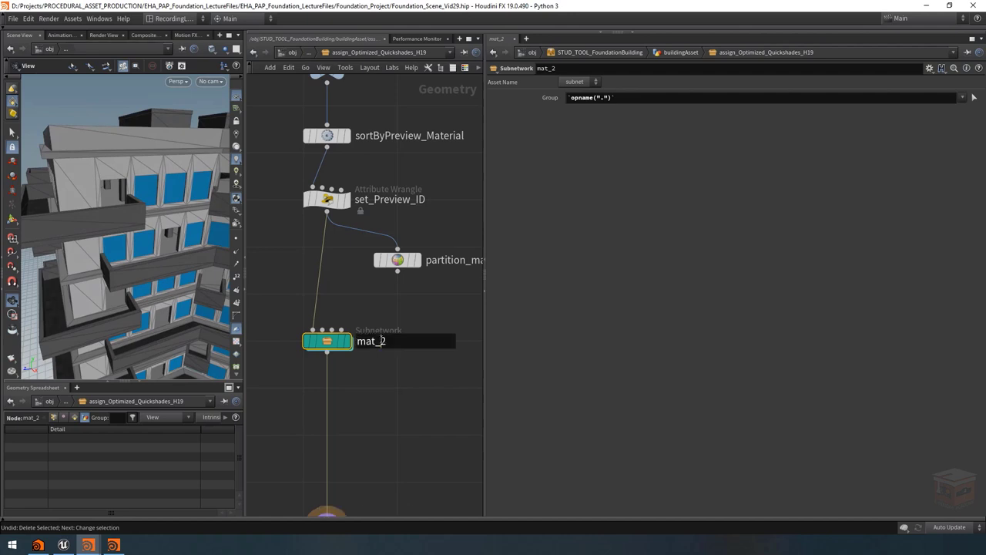
pyautogui.press('BackSpace')
pyautogui.write('1')
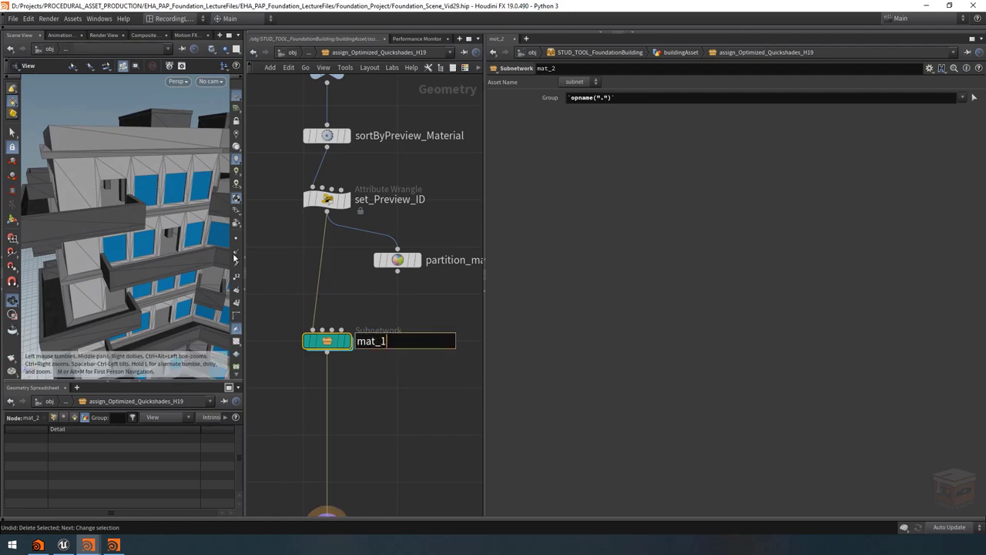
pyautogui.press('Return')
pyautogui.scroll(6, 161, 181)
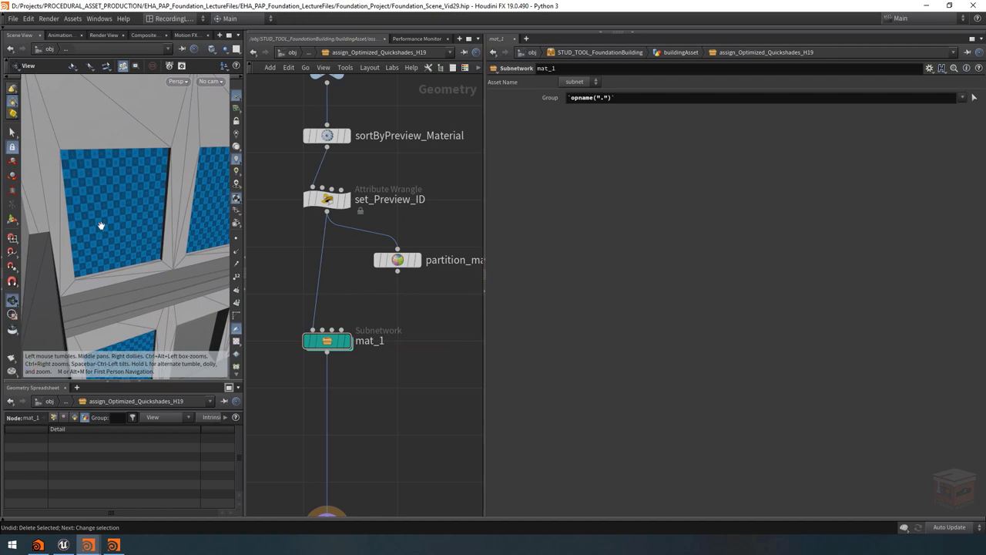
# Step: Inside mat_1, examine checkFileType_FilePath's filePath attribute, its validFile assignment and the uvgrid_grey.pic else branch
pyautogui.doubleClick(327, 341)
pyautogui.click(416, 339)
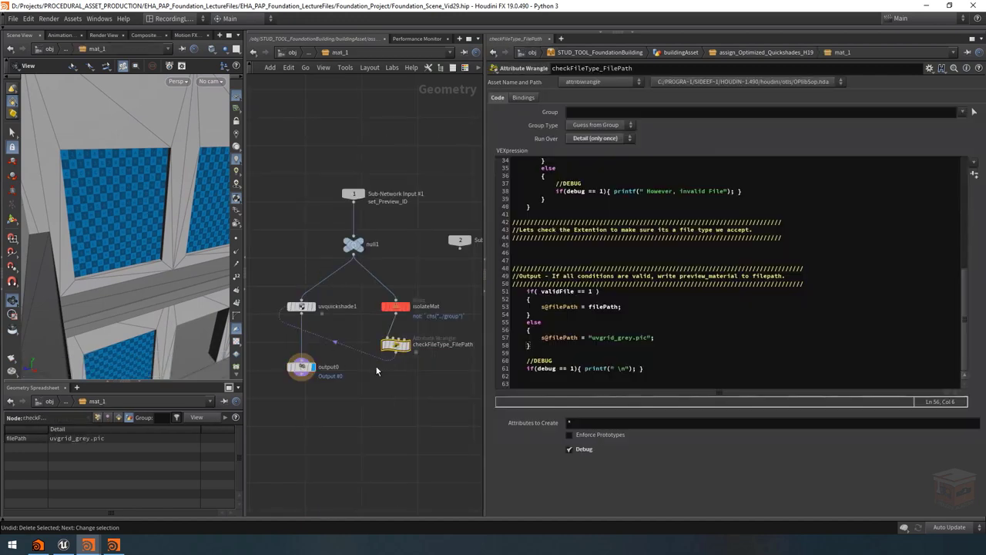
pyautogui.scroll(1, 696, 260)
pyautogui.scroll(6, 696, 260)
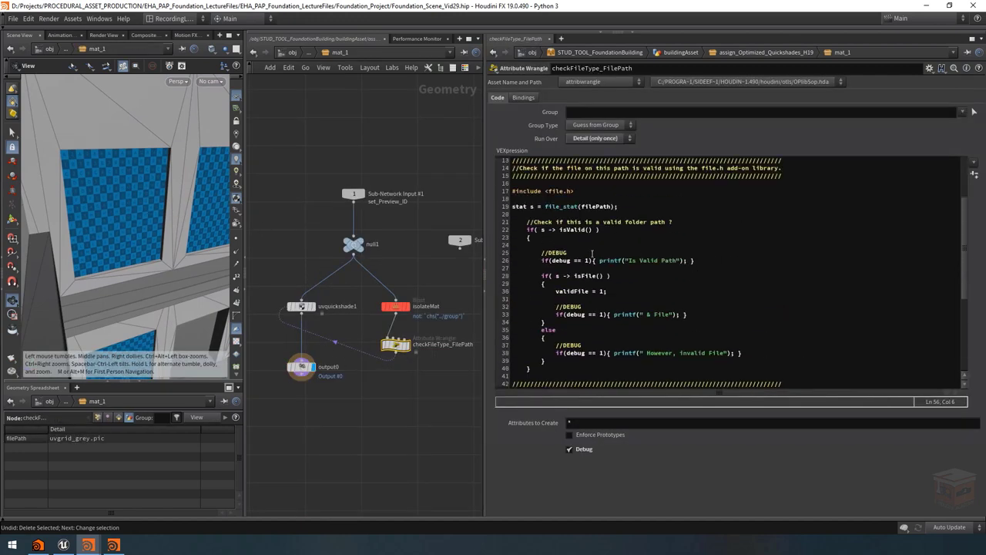
pyautogui.click(616, 290)
pyautogui.hotkey('shift', 'Home')
pyautogui.hotkey('shift', 'Left')
pyautogui.hotkey('shift', 'Left')
pyautogui.hotkey('shift', 'Left')
pyautogui.hotkey('shift', 'Left')
pyautogui.scroll(-7, 665, 278)
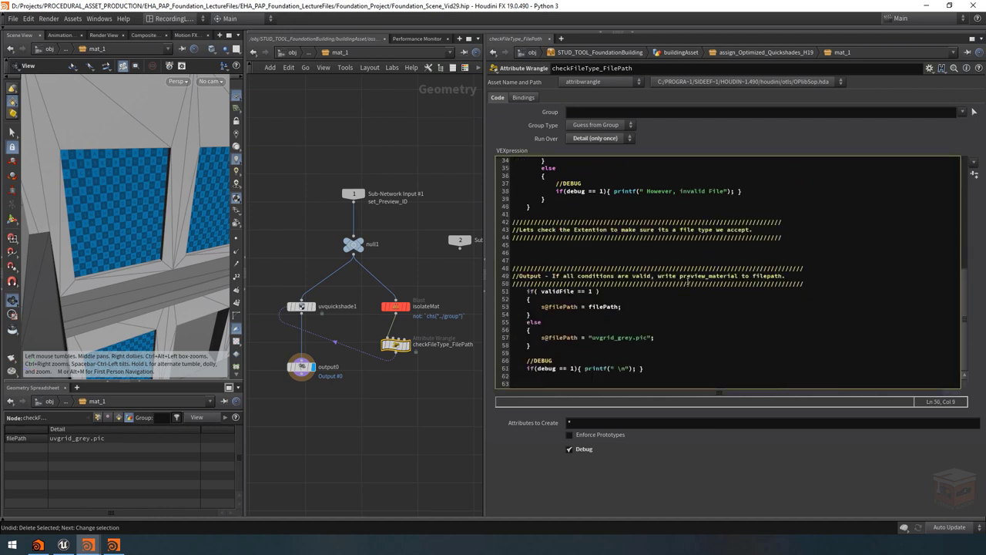
pyautogui.moveTo(640, 345); pyautogui.dragTo(503, 328)
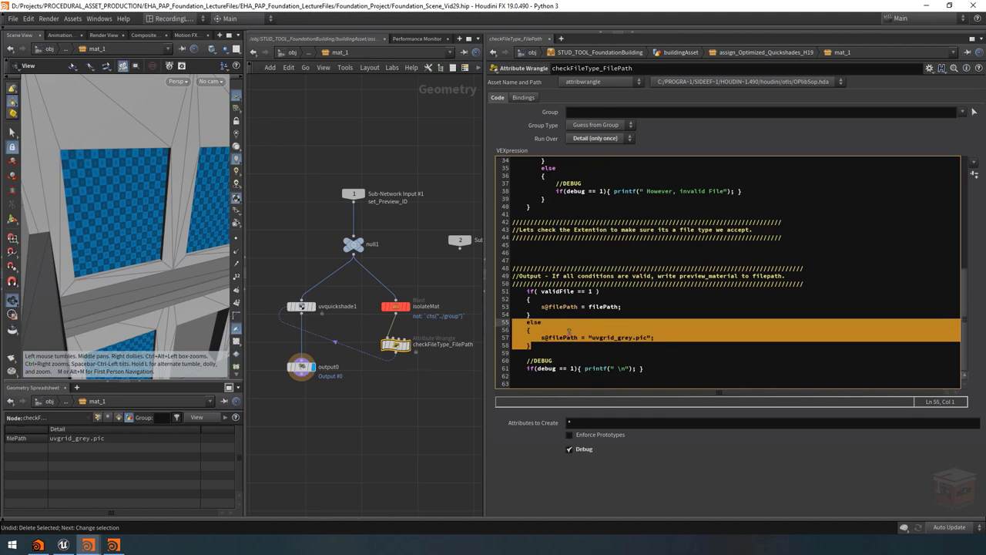
pyautogui.press('Right')
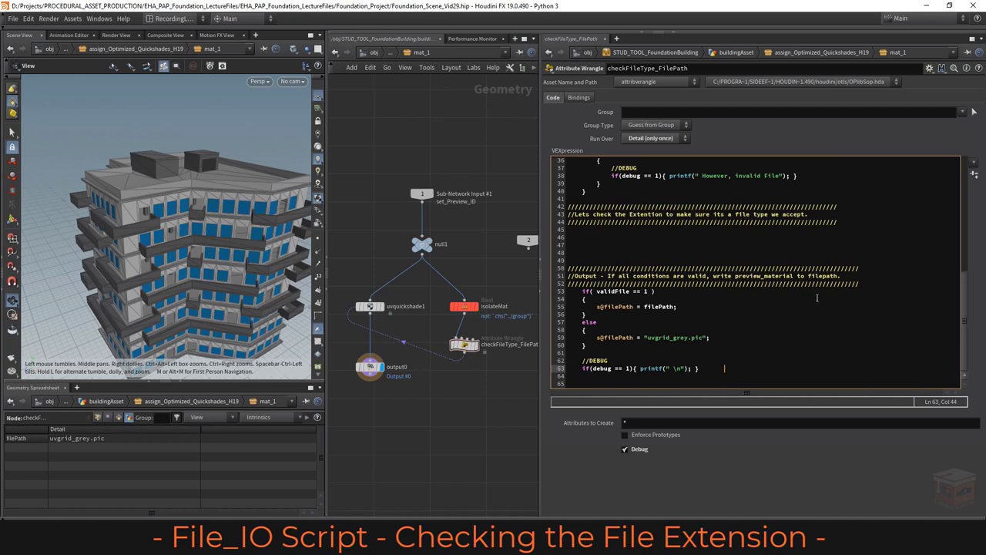
# Step: Switch to the ExampleScene_V1-1 reference scene and clear checkFileType_Bypass's Valid Extention List
pyautogui.click(585, 237)
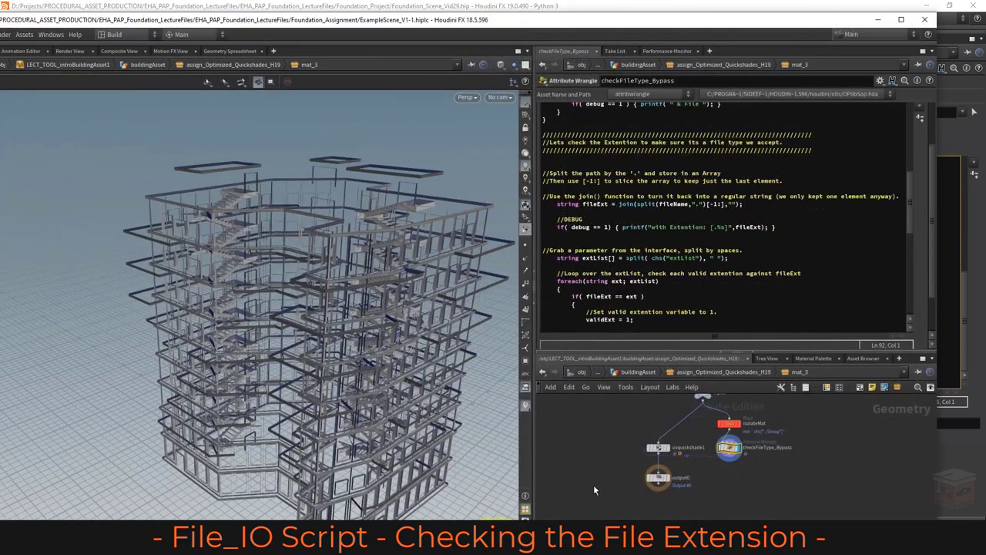
pyautogui.scroll(-1, 926, 273)
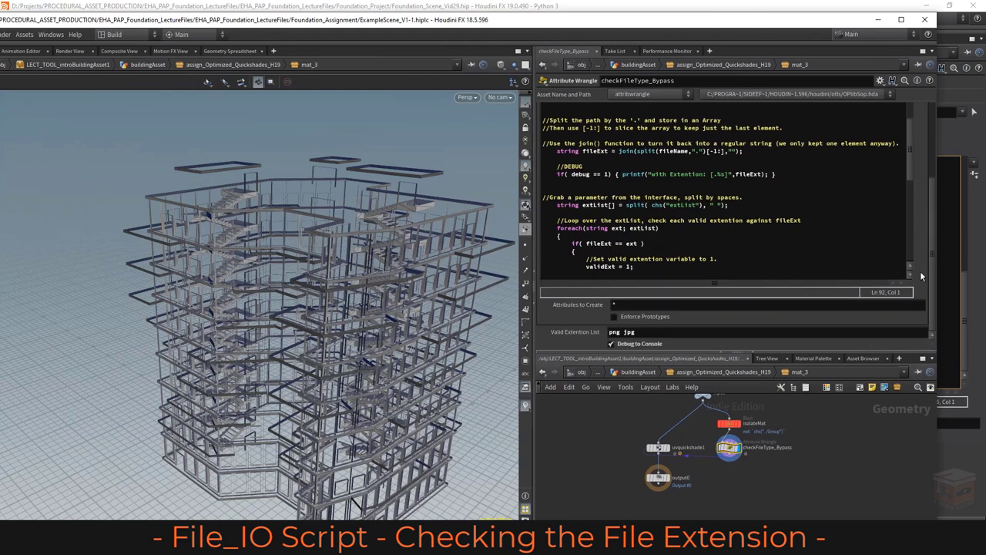
pyautogui.click(667, 330)
pyautogui.press('Home')
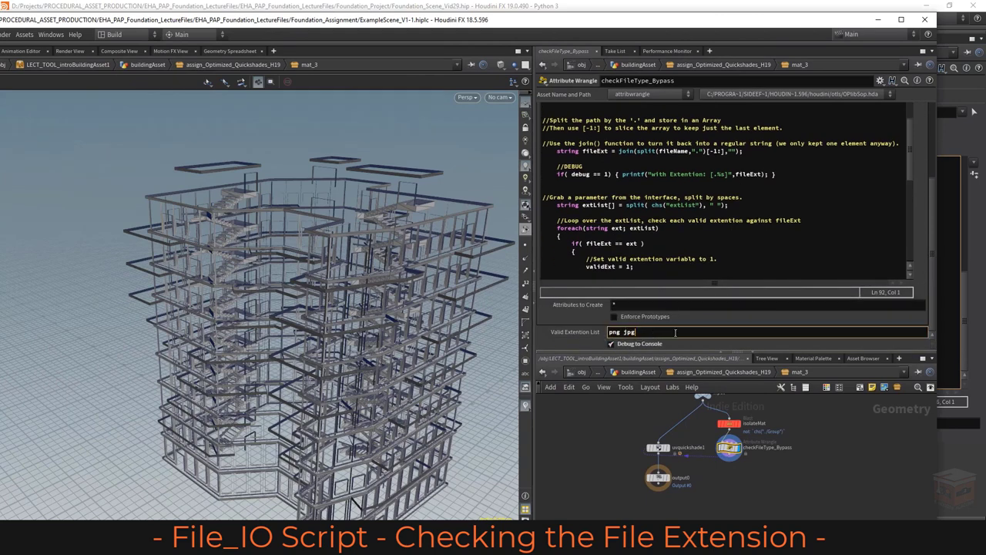
pyautogui.click(653, 331)
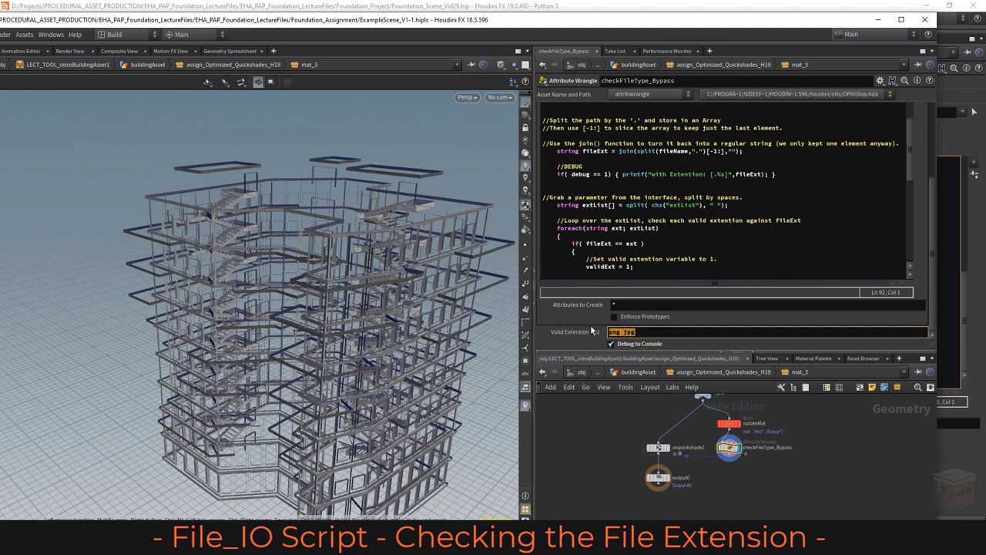
pyautogui.press('BackSpace')
pyautogui.press('Return')
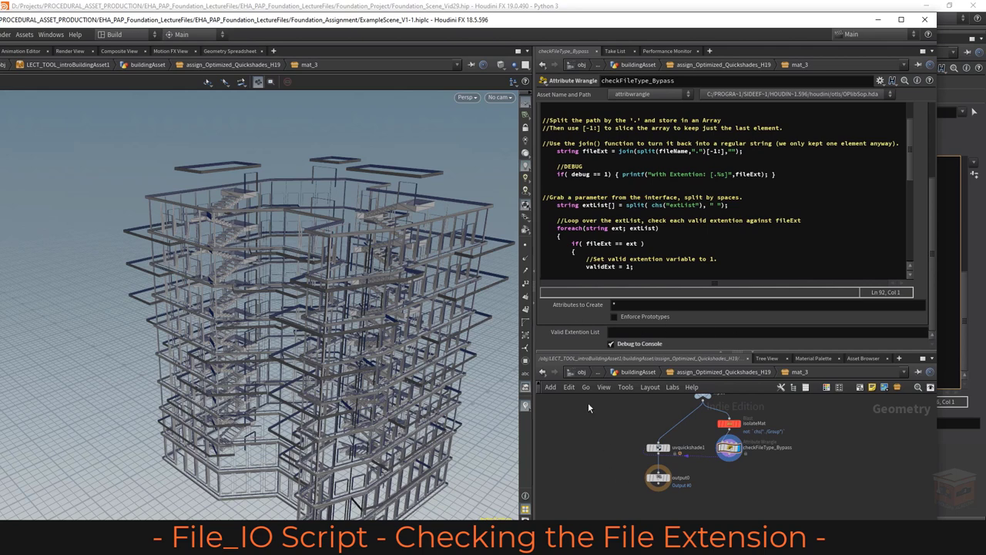
# Step: Enter "png jpg" in checkFileType_Bypass's Valid Extention List and add tga as a further extension
pyautogui.click(639, 333)
pyautogui.click(633, 332)
pyautogui.write('png jpg')
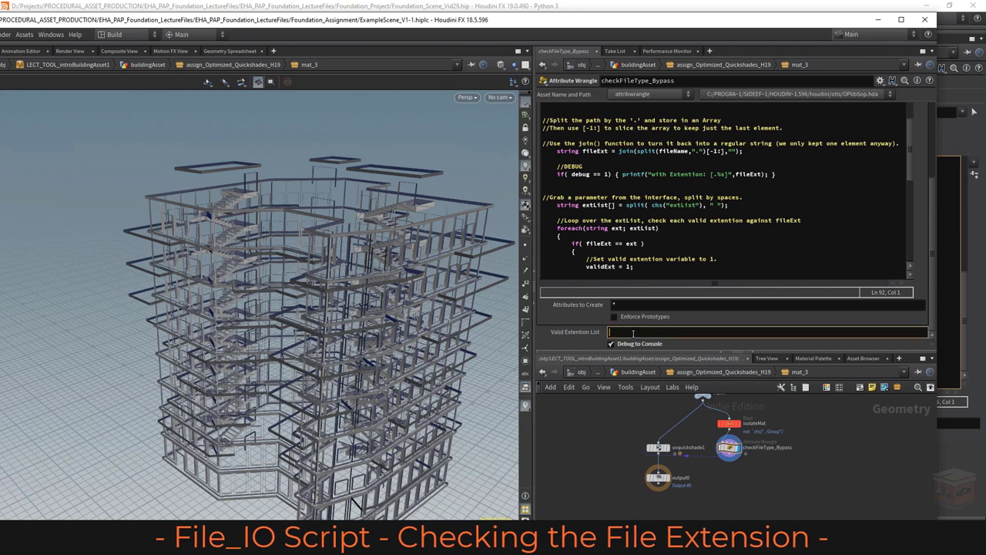
pyautogui.press('Return')
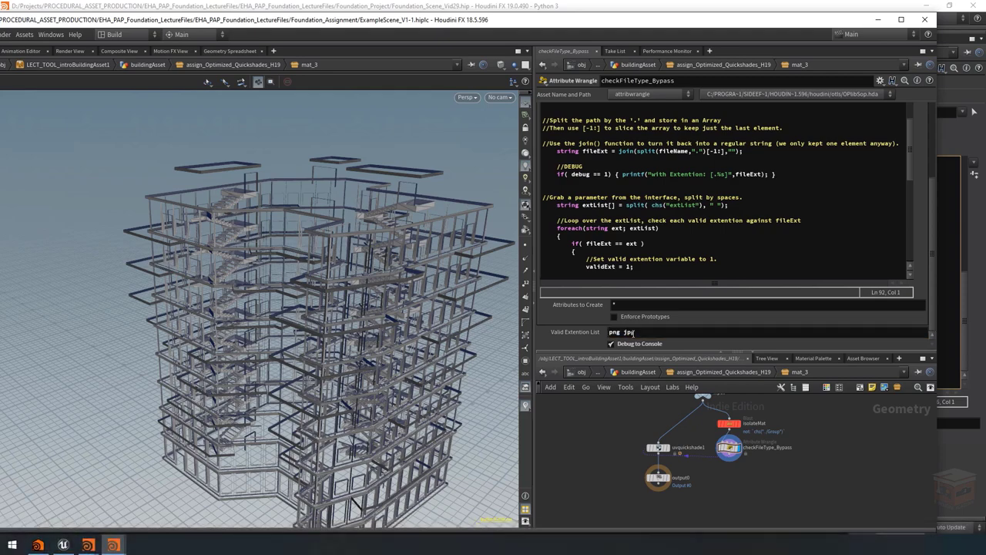
pyautogui.click(633, 332)
pyautogui.write('tga')
pyautogui.press('Return')
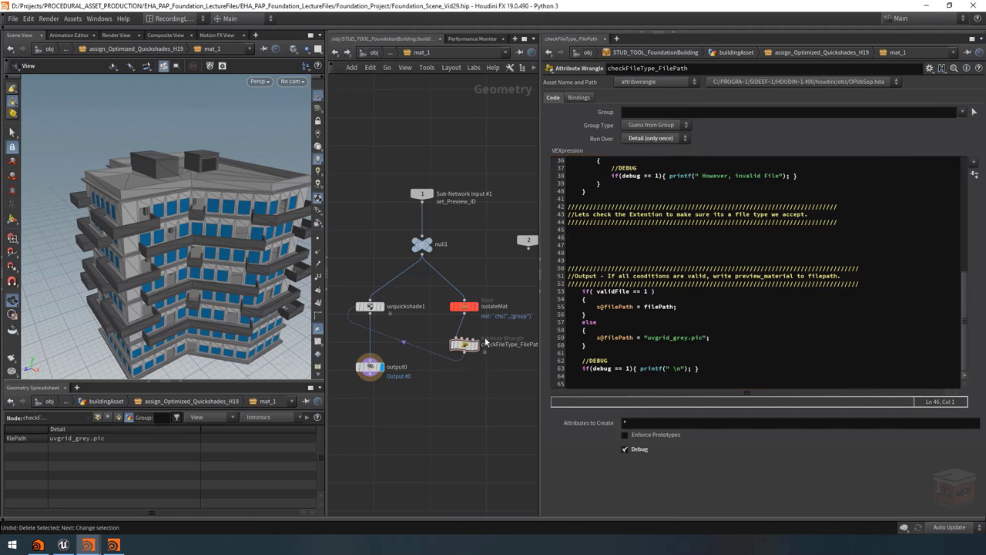
# Step: Back in the Foundation_Scene_Vid29 scene, rename the mat_1 subnetwork to mat_2 and open its network
pyautogui.moveTo(465, 345)
pyautogui.scroll(10, 287, 216)
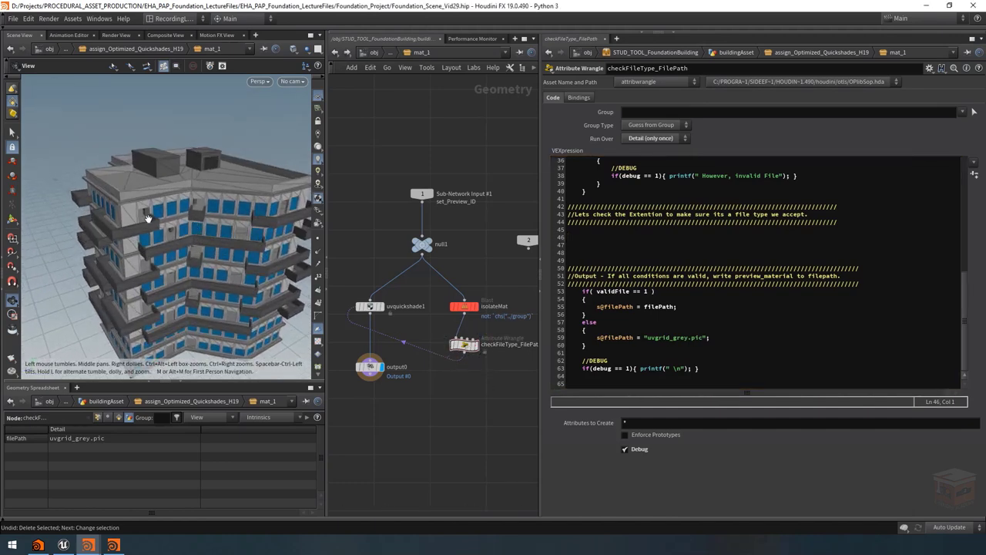
pyautogui.moveTo(287, 215); pyautogui.dragTo(193, 251)
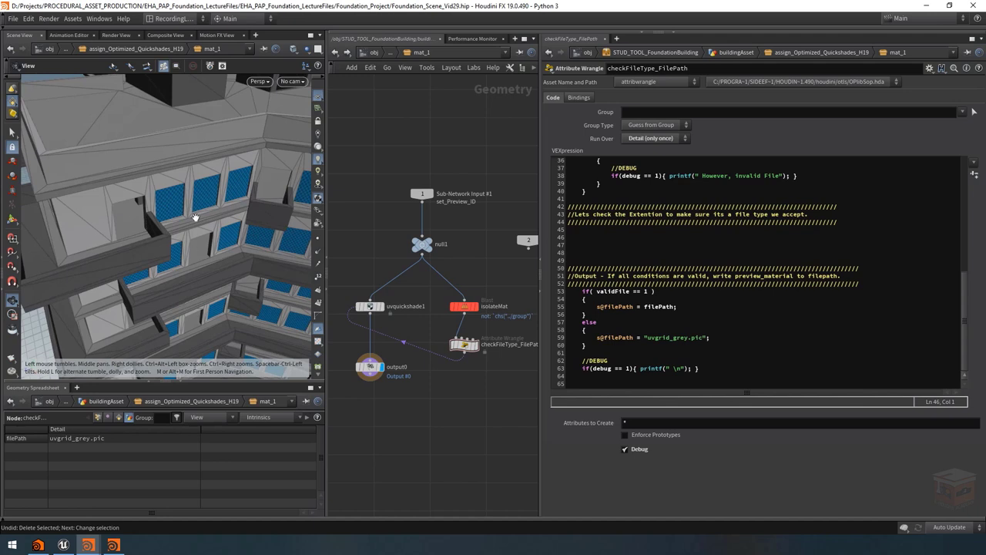
pyautogui.click(388, 53)
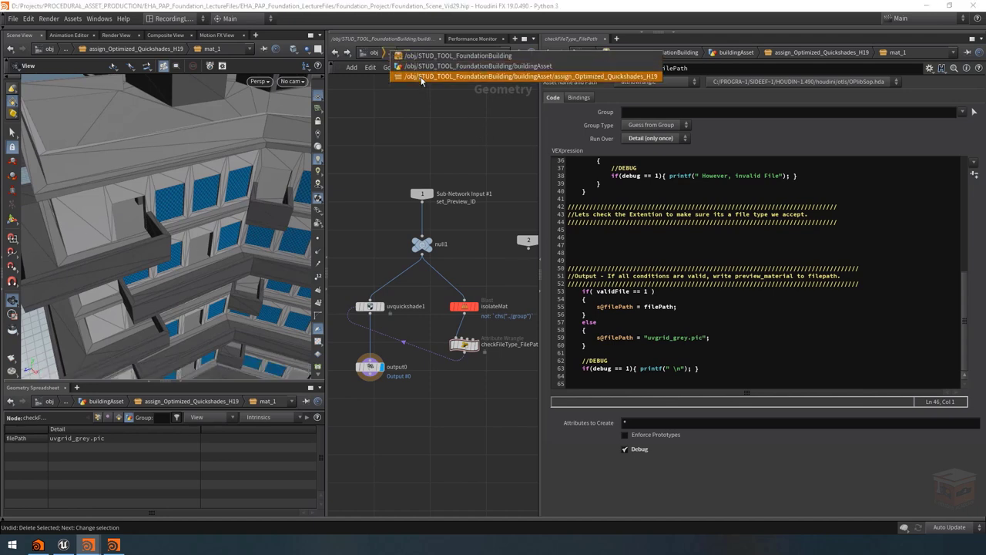
pyautogui.click(447, 75)
pyautogui.doubleClick(436, 335)
pyautogui.write('mat_2')
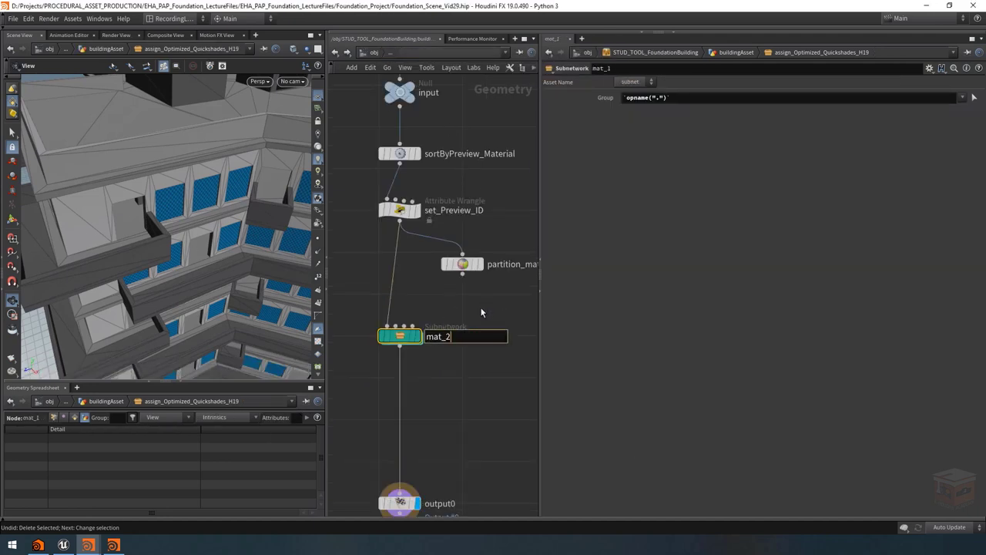
pyautogui.press('Return')
pyautogui.doubleClick(400, 336)
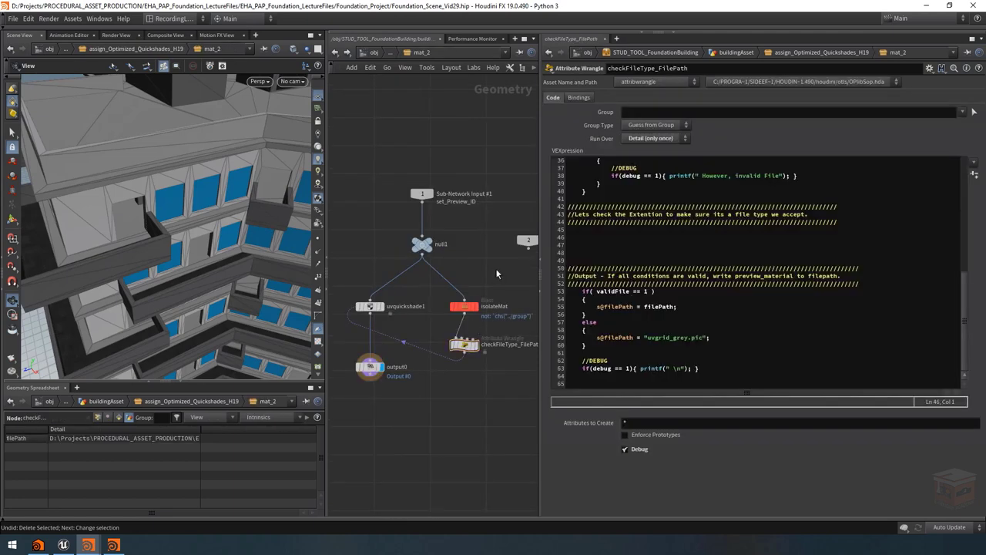
# Step: Examine the wrangle's full filePath value and its primitives' preview_materialName file names, resizing the spreadsheet columns to read them
pyautogui.moveTo(200, 430); pyautogui.dragTo(228, 430)
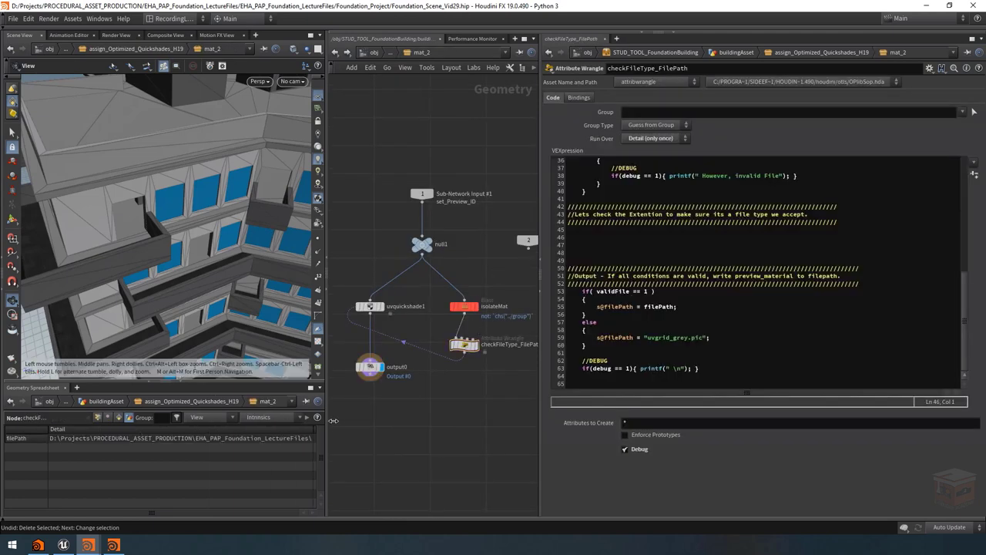
pyautogui.click(118, 416)
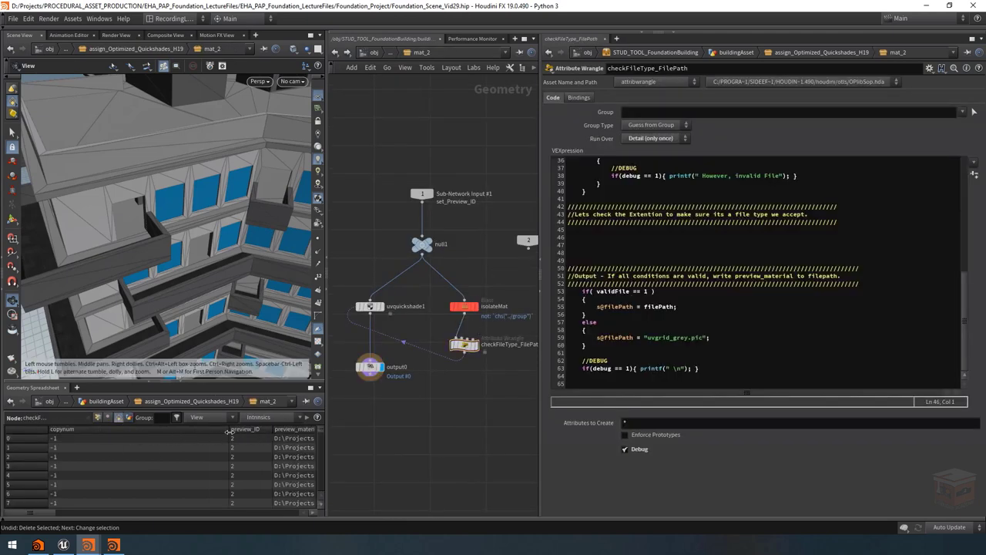
pyautogui.moveTo(228, 430); pyautogui.dragTo(92, 430)
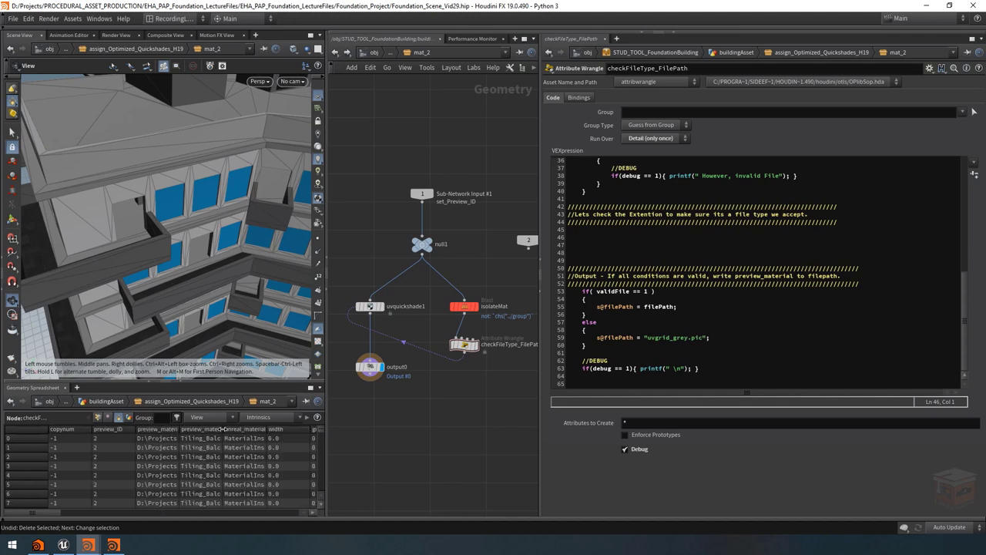
pyautogui.moveTo(223, 429); pyautogui.dragTo(346, 424)
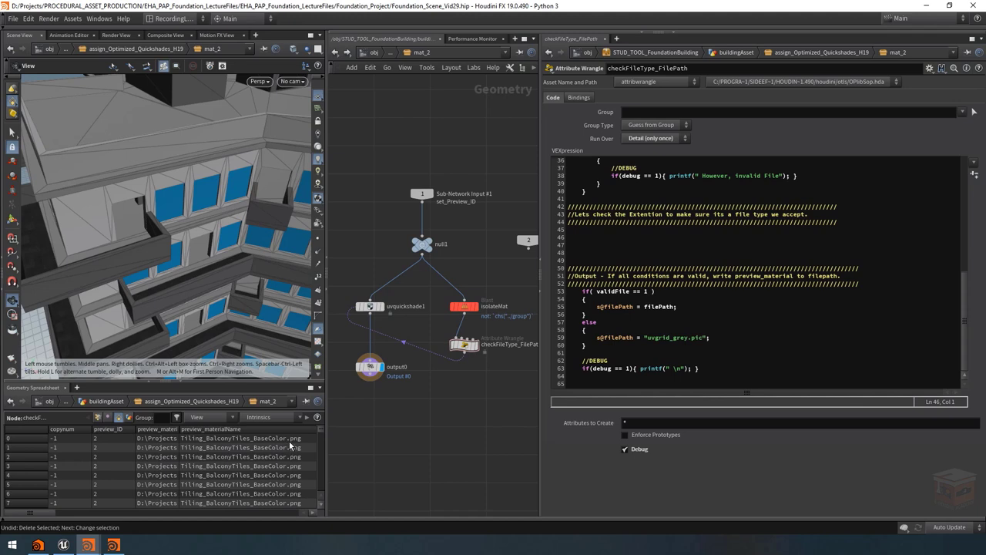
# Step: Below the extension-check comment in checkFileType_FilePath, add the line string fileExt = split(fileName,".")[-1:];
pyautogui.click(603, 241)
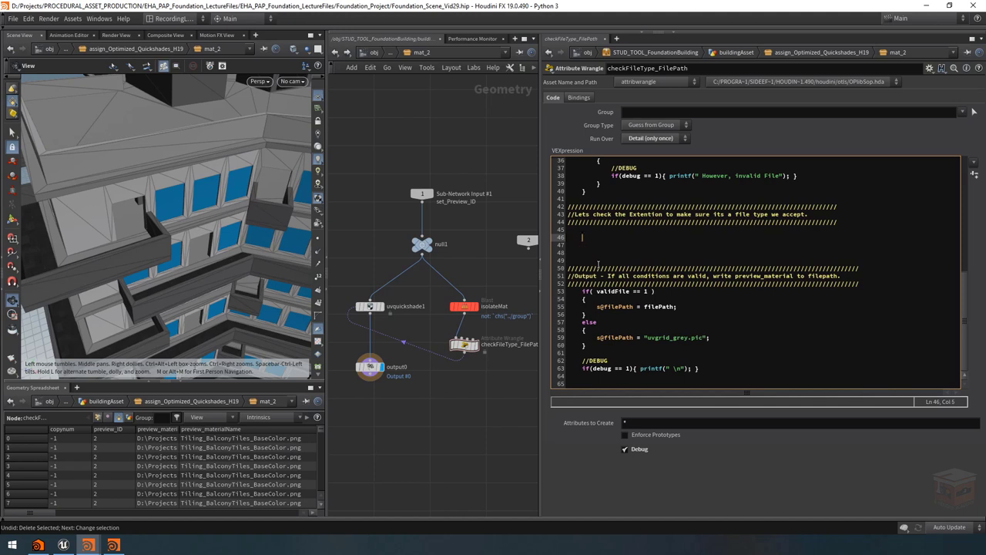
pyautogui.write('string file')
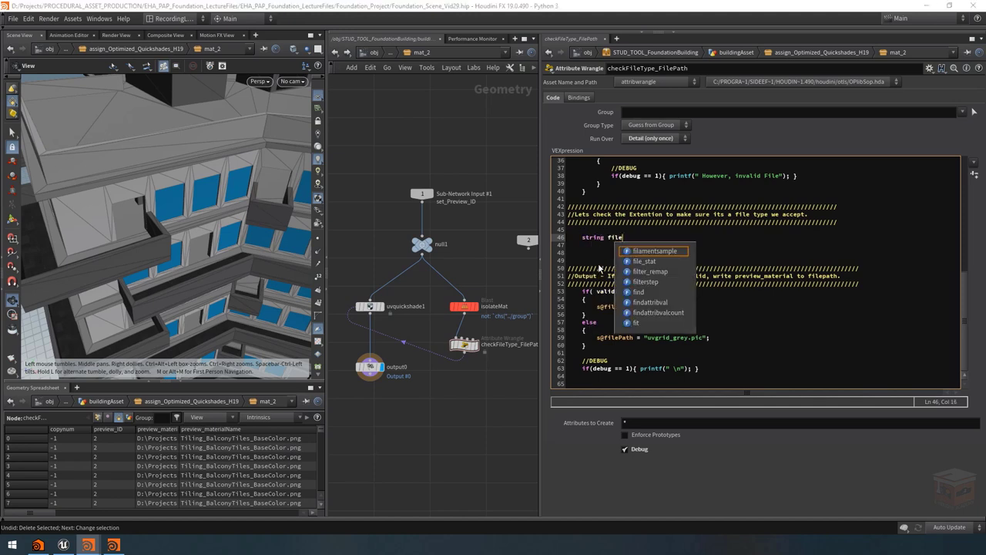
pyautogui.write('Ext')
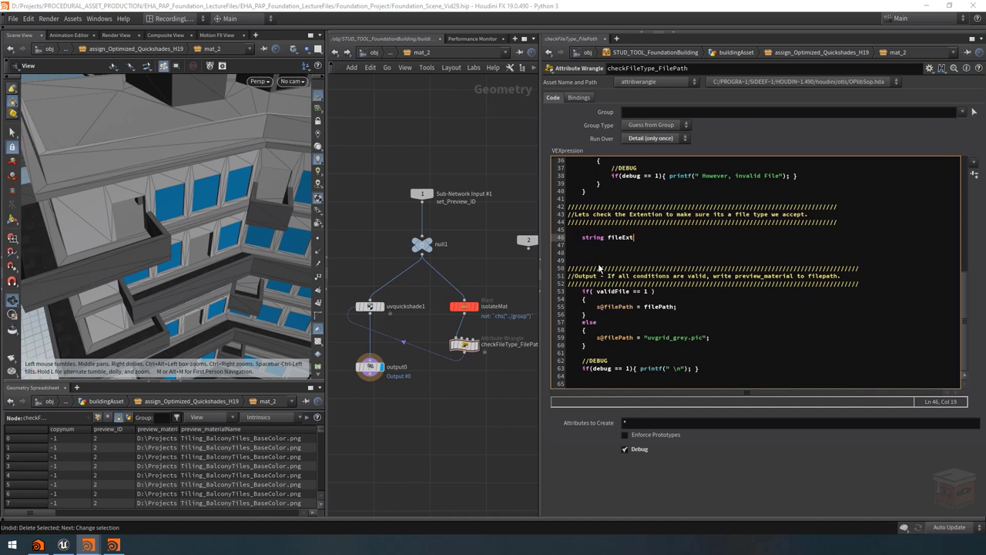
pyautogui.write(' = split(fileName')
pyautogui.scroll(12, 601, 262)
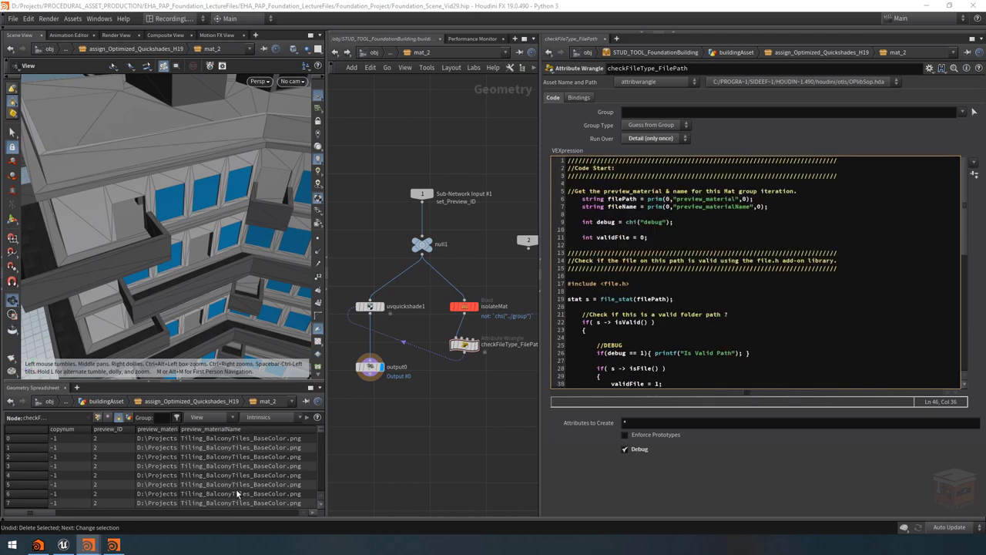
pyautogui.scroll(-11, 780, 249)
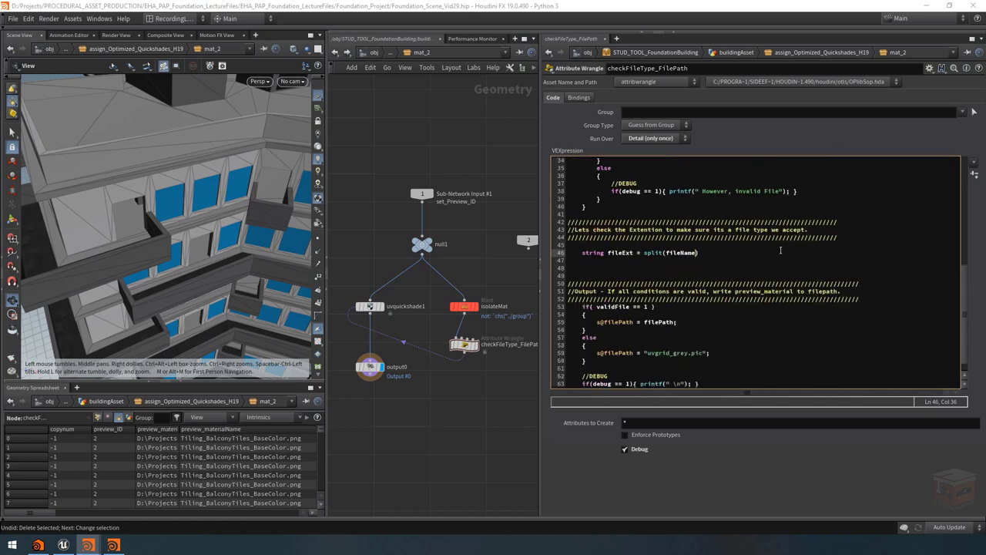
pyautogui.scroll(1, 772, 266)
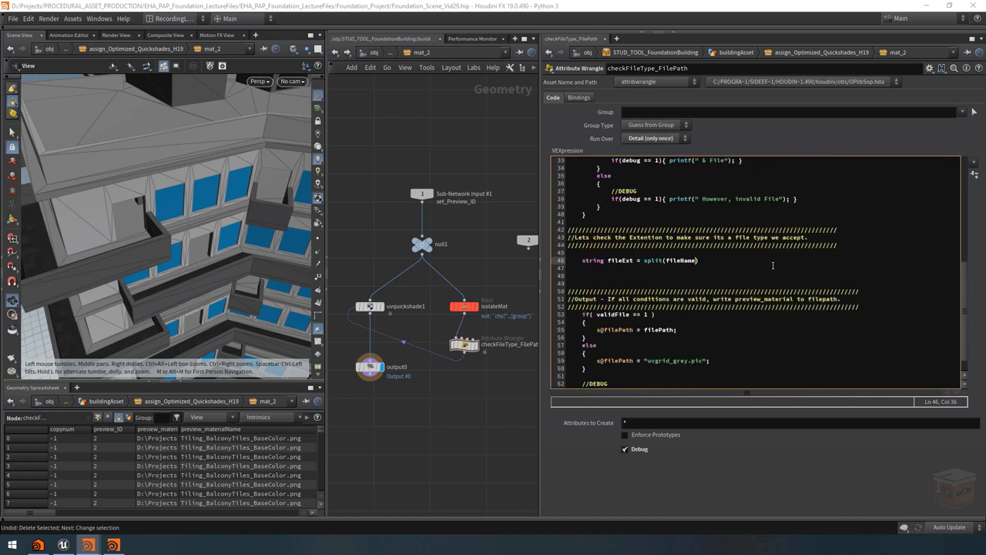
pyautogui.write(',".')
pyautogui.write('[-1:];')
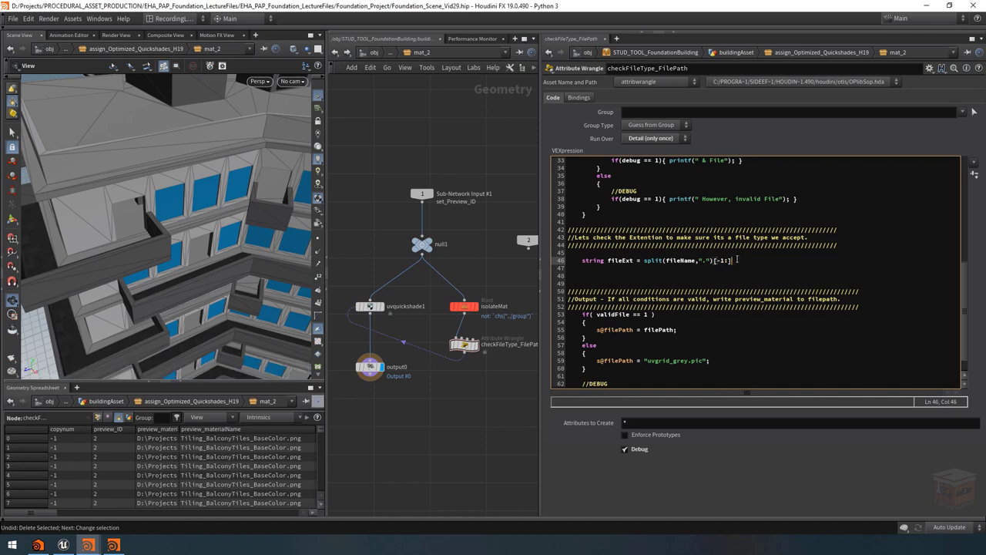
pyautogui.moveTo(728, 261)
pyautogui.mouseDown()
pyautogui.moveTo(716, 261)
pyautogui.moveTo(730, 261)
pyautogui.mouseUp()
pyautogui.moveTo(765, 265); pyautogui.dragTo(643, 261)
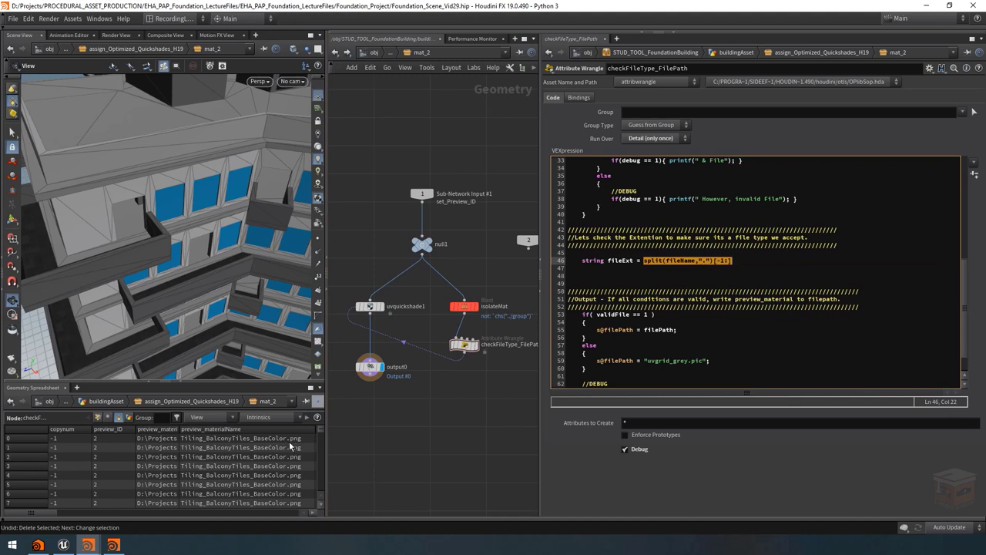
pyautogui.click(743, 261)
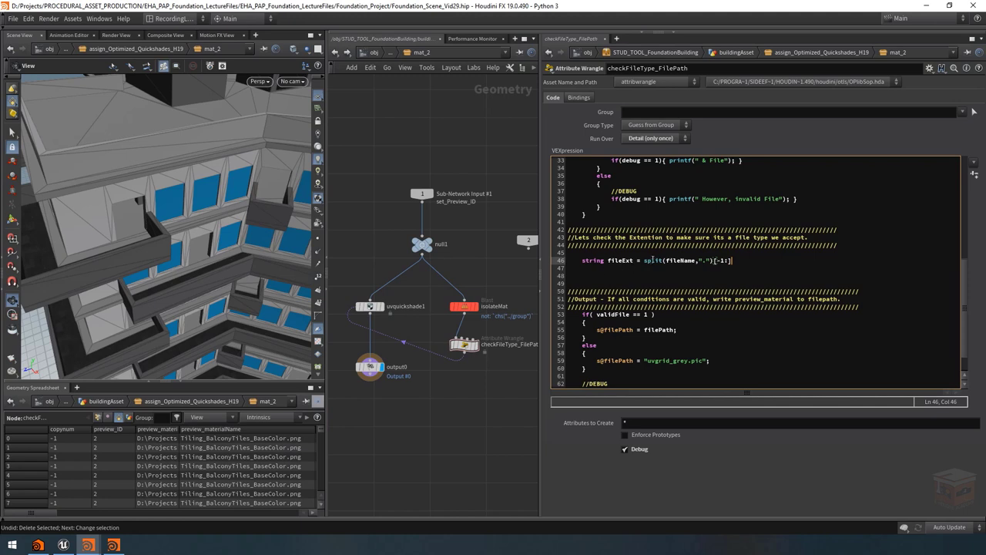
pyautogui.write(';')
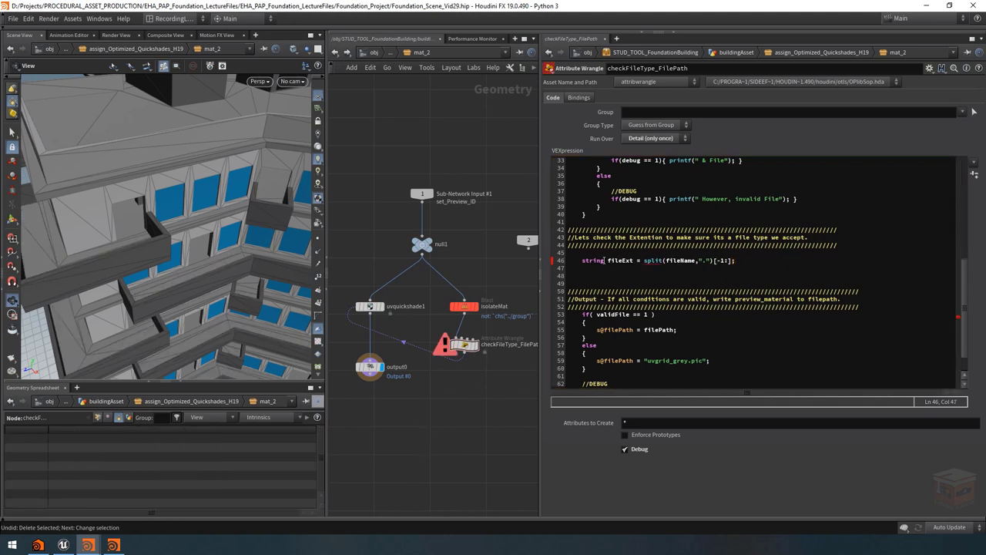
# Step: Wrap fileExt's split expression in a join() call with an empty-string spacer and apply the code
pyautogui.moveTo(644, 260); pyautogui.dragTo(736, 260)
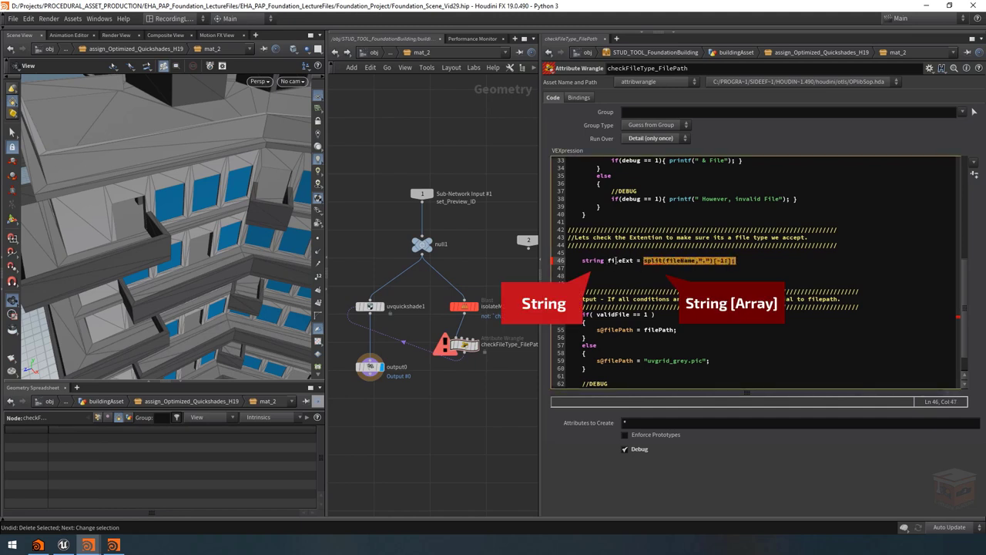
pyautogui.click(644, 260)
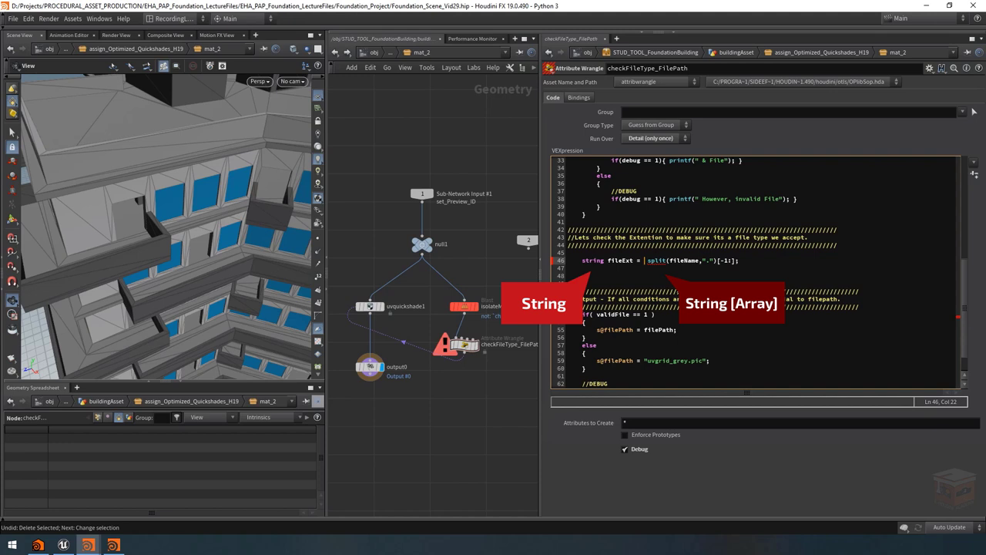
pyautogui.write('join(')
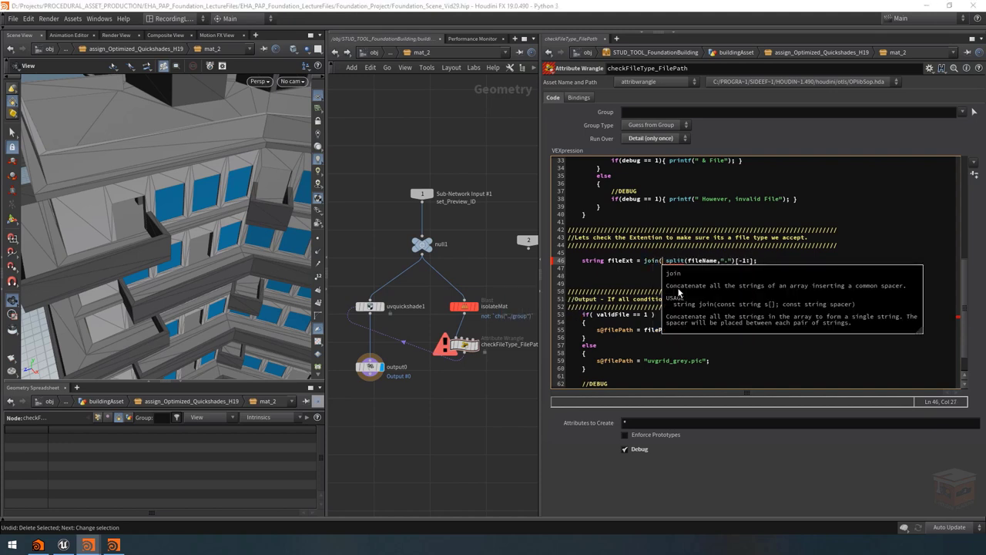
pyautogui.press('Left')
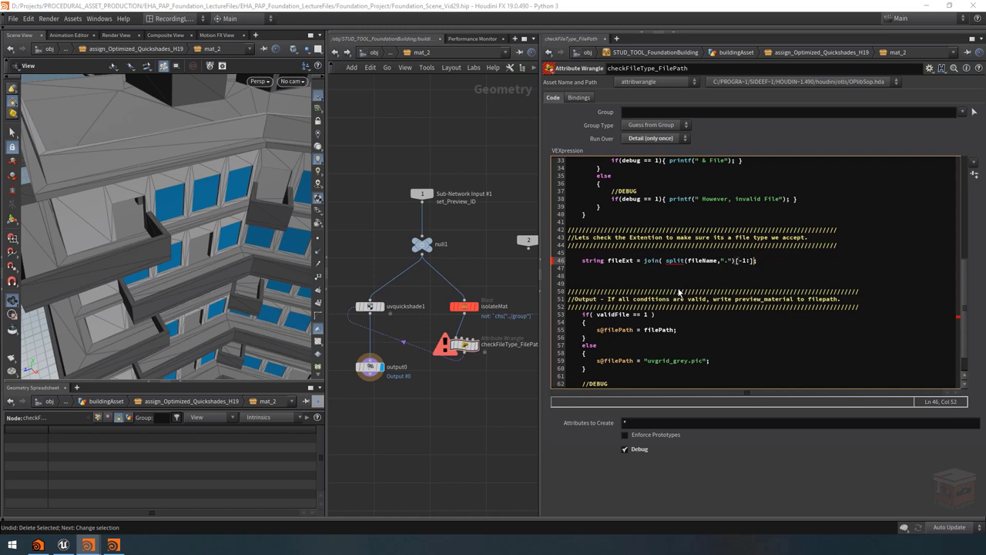
pyautogui.write(')')
pyautogui.write(',"')
pyautogui.press('Left')
pyautogui.hotkey('ctrl', 'Return')
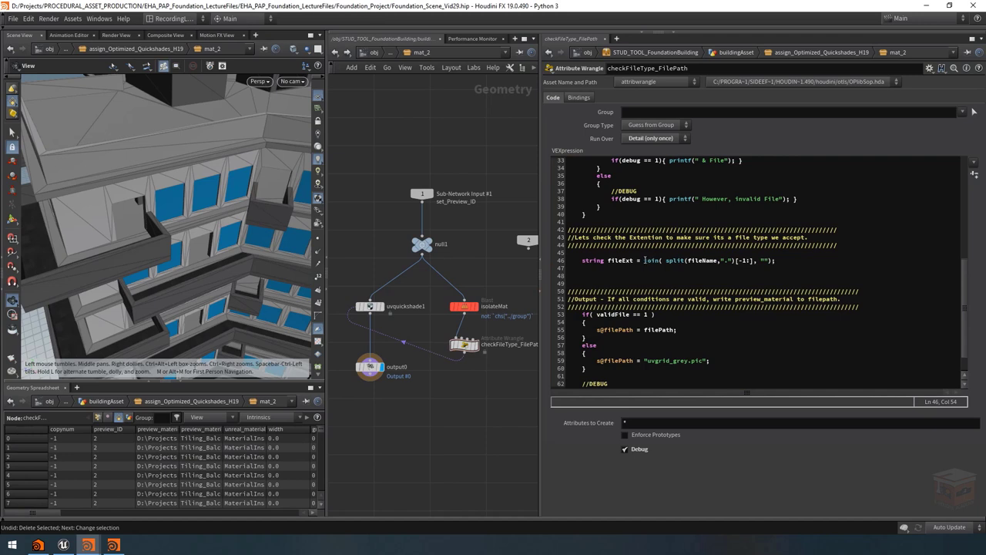
pyautogui.moveTo(642, 262); pyautogui.dragTo(572, 263)
pyautogui.click(637, 262)
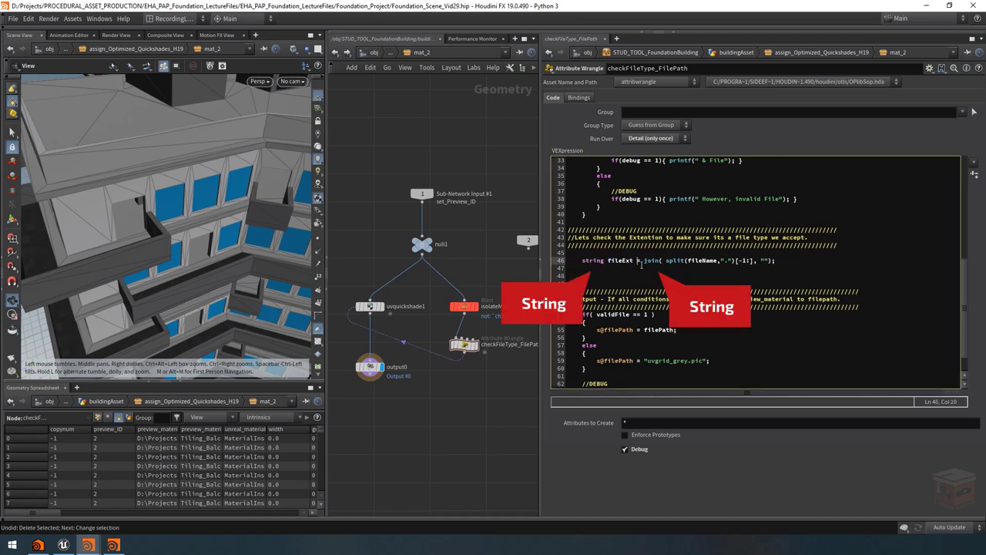
# Step: Add the line s@ext = fileExt; below the fileExt declaration and list the wrangle's detail attributes in the spreadsheet
pyautogui.click(794, 259)
pyautogui.click(129, 417)
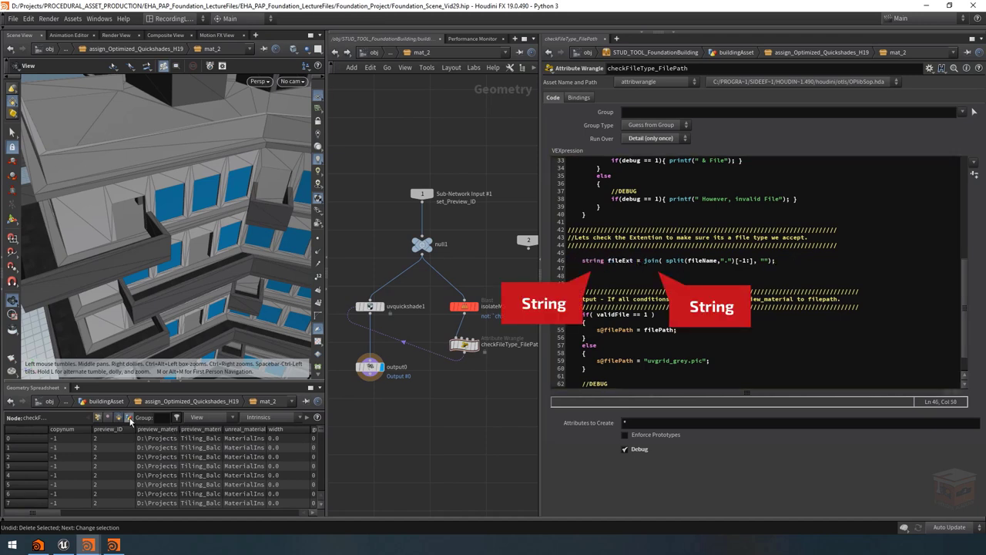
pyautogui.press('Return')
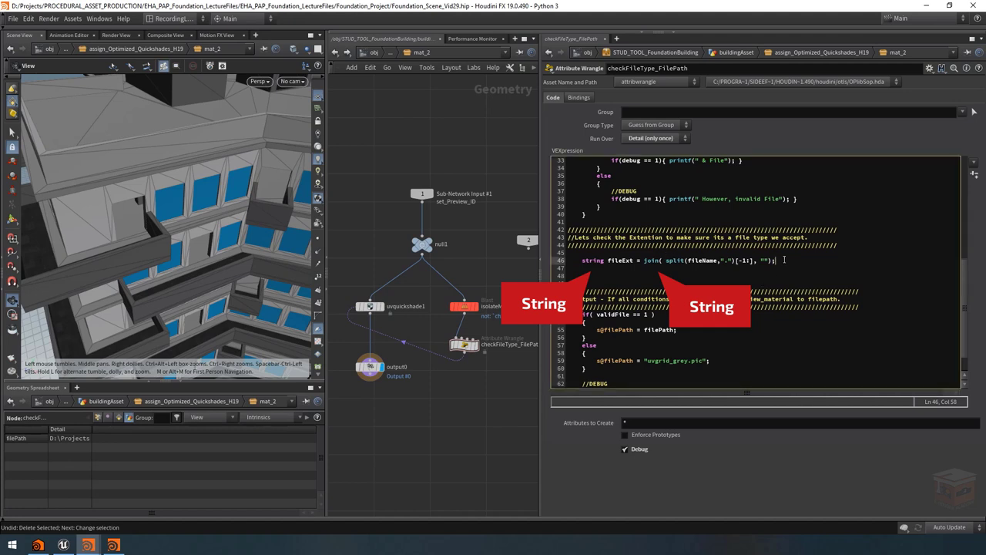
pyautogui.write('s@')
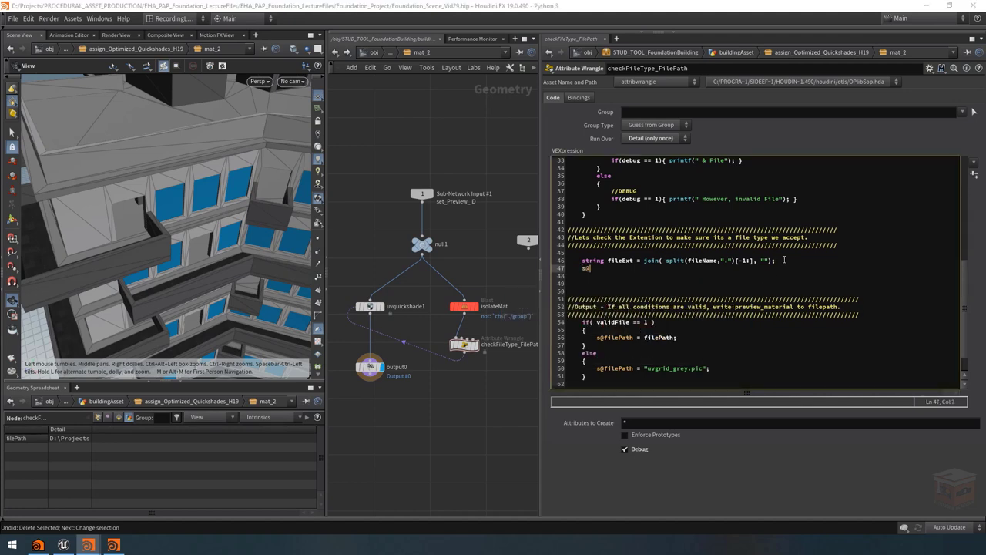
pyautogui.write('ext = fileExt;')
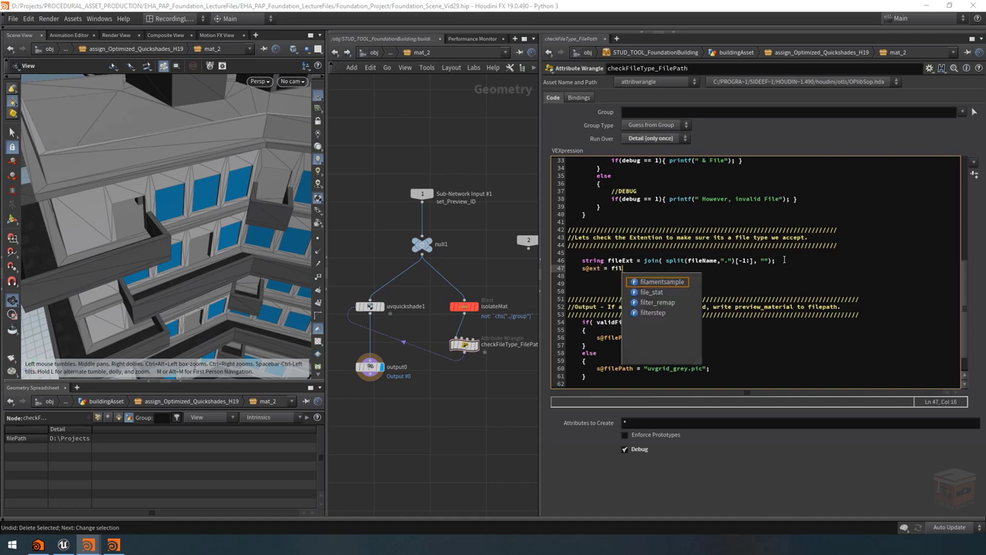
pyautogui.click(461, 423)
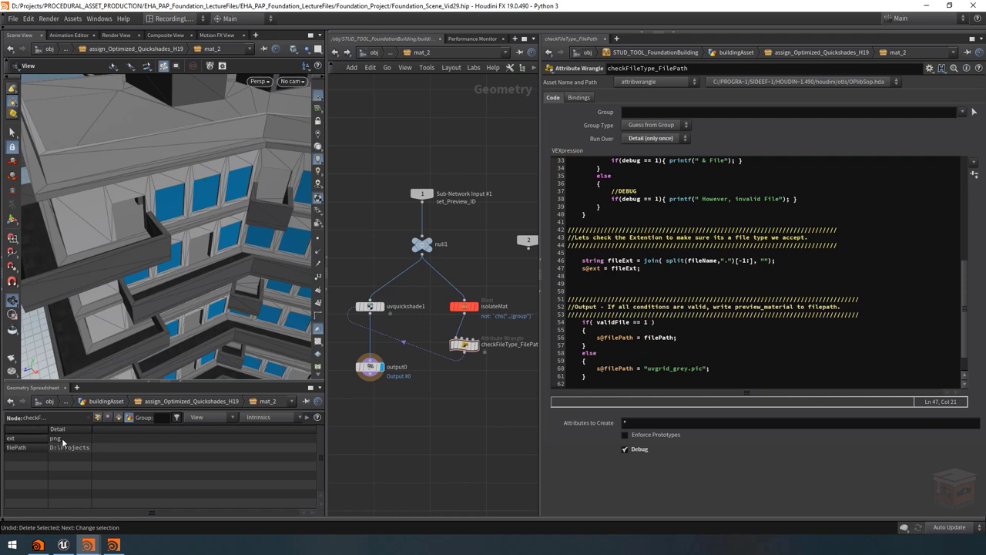
# Step: Comment out the s@ext = fileExt; line and apply the code
pyautogui.click(656, 269)
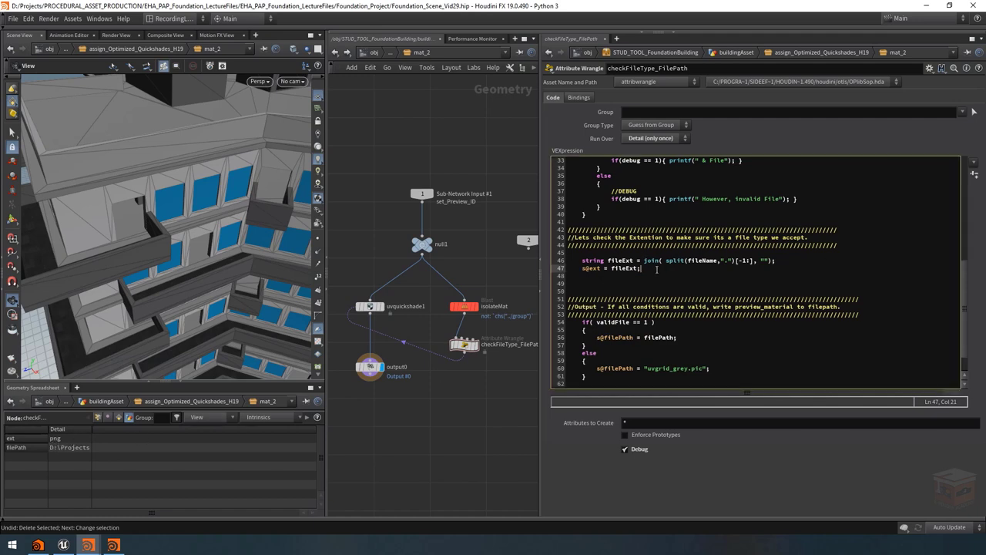
pyautogui.press('Home')
pyautogui.write('//')
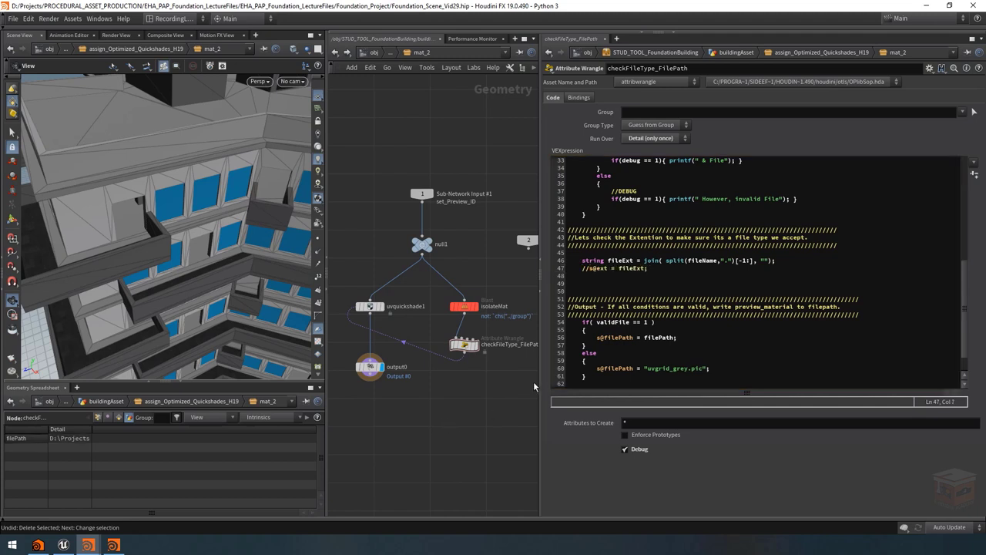
pyautogui.click(656, 269)
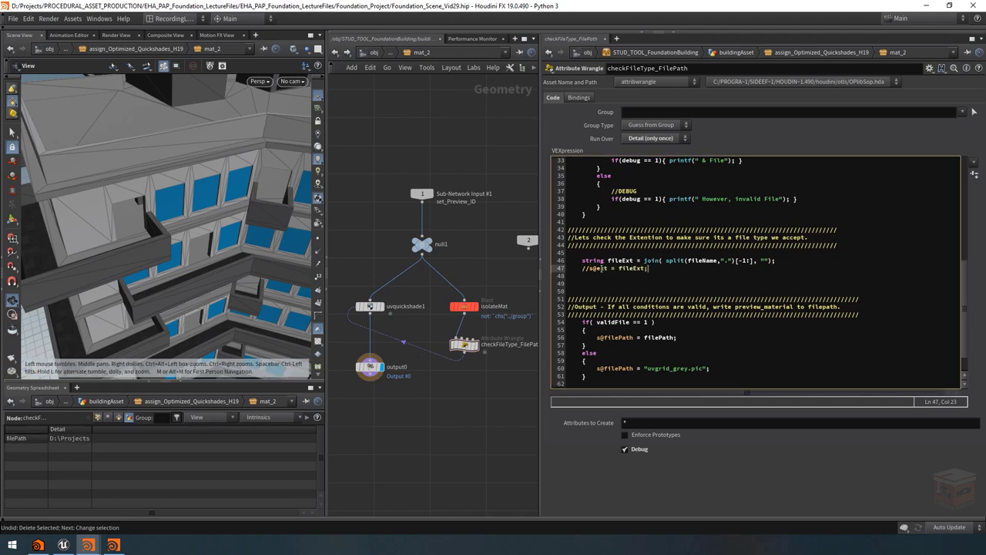
# Step: Bring up the Houdini Console and copy the "However, invalid File" debug block to below the commented s@ext line
pyautogui.click(88, 544)
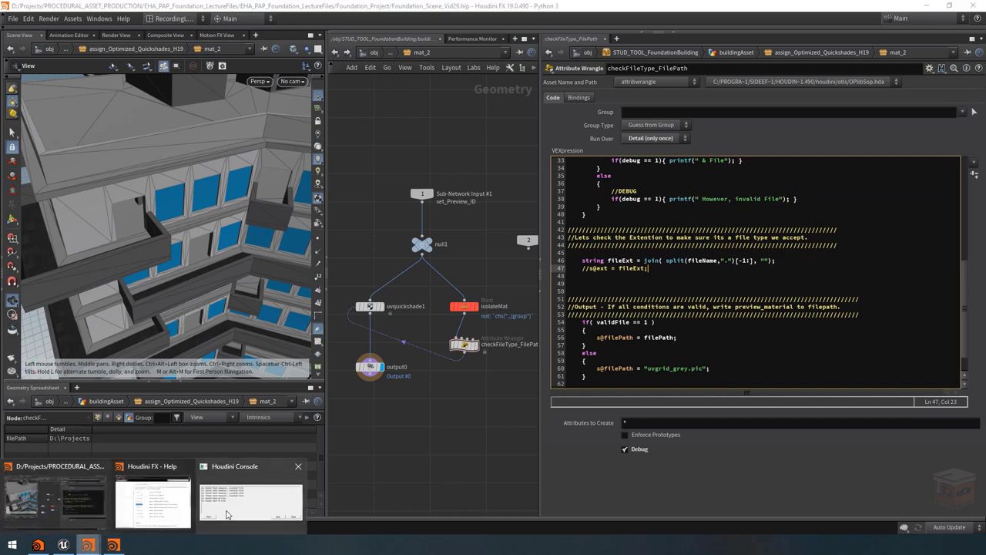
pyautogui.click(226, 513)
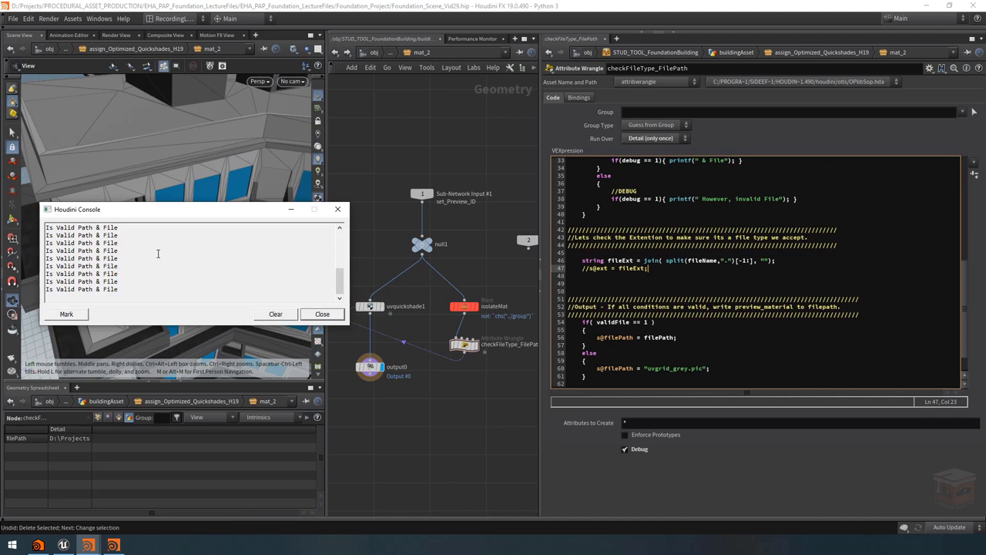
pyautogui.moveTo(818, 198); pyautogui.dragTo(552, 191)
pyautogui.hotkey('ctrl', 'c')
pyautogui.click(673, 271)
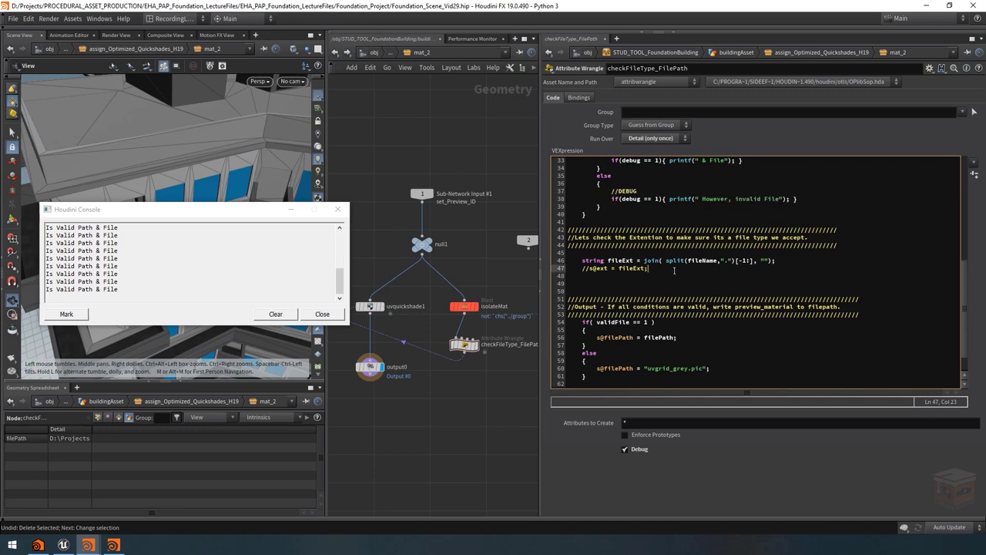
pyautogui.press('Return')
pyautogui.hotkey('ctrl', 'v')
pyautogui.press('Return')
pyautogui.press('Up')
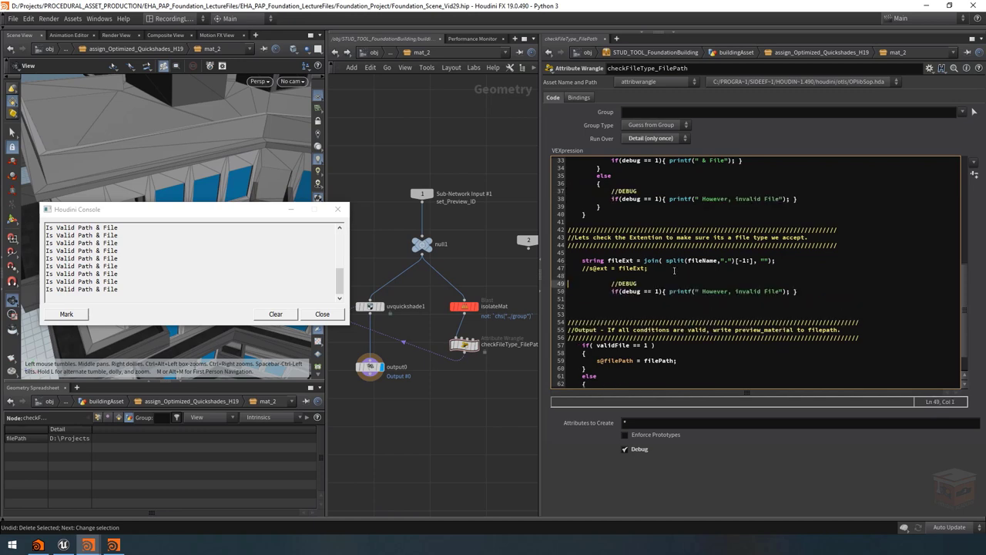
# Step: Remove eight spaces of indentation from both lines of the pasted debug block to align them with the fileExt code
pyautogui.press('Delete')
pyautogui.press('Delete')
pyautogui.press('Delete')
pyautogui.press('Delete')
pyautogui.press('Delete')
pyautogui.press('Delete')
pyautogui.press('Delete')
pyautogui.press('Delete')
pyautogui.press('Down')
pyautogui.press('Delete')
pyautogui.press('Delete')
pyautogui.press('Delete')
pyautogui.press('Delete')
pyautogui.press('Delete')
pyautogui.press('Delete')
pyautogui.press('Delete')
pyautogui.press('Delete')
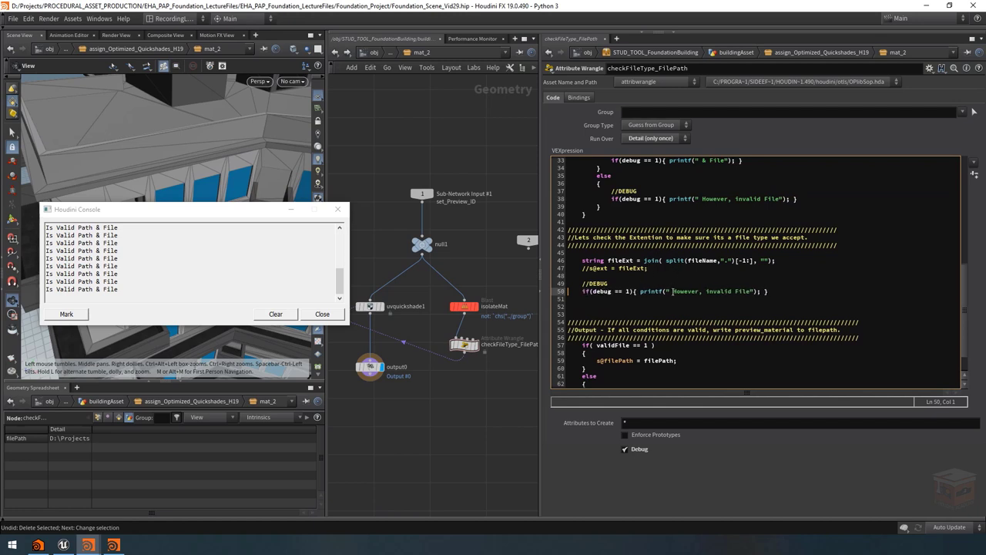
# Step: Change the pasted debug statement to printf("with the Extention: [%s]", fileExt ); and apply the code
pyautogui.moveTo(673, 291); pyautogui.dragTo(746, 291)
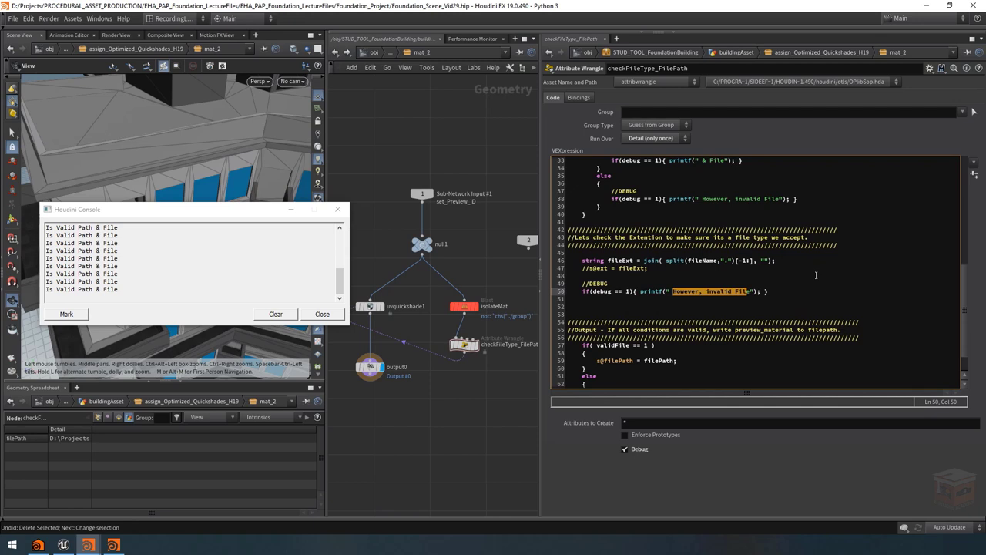
pyautogui.write('wi')
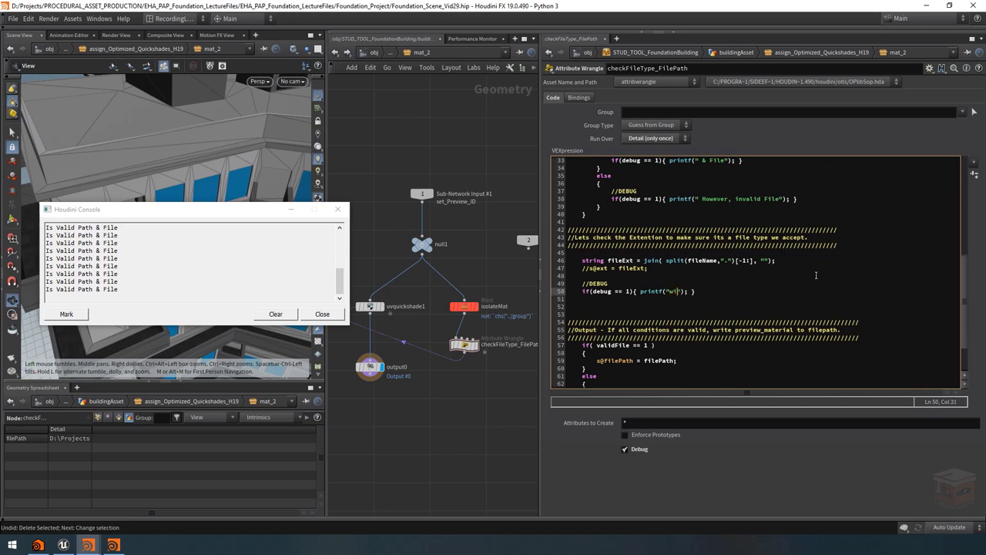
pyautogui.write('th the Exten')
pyautogui.write('tion: [')
pyautogui.write('%s')
pyautogui.write('%s')
pyautogui.write('s')
pyautogui.write(',')
pyautogui.write(' file')
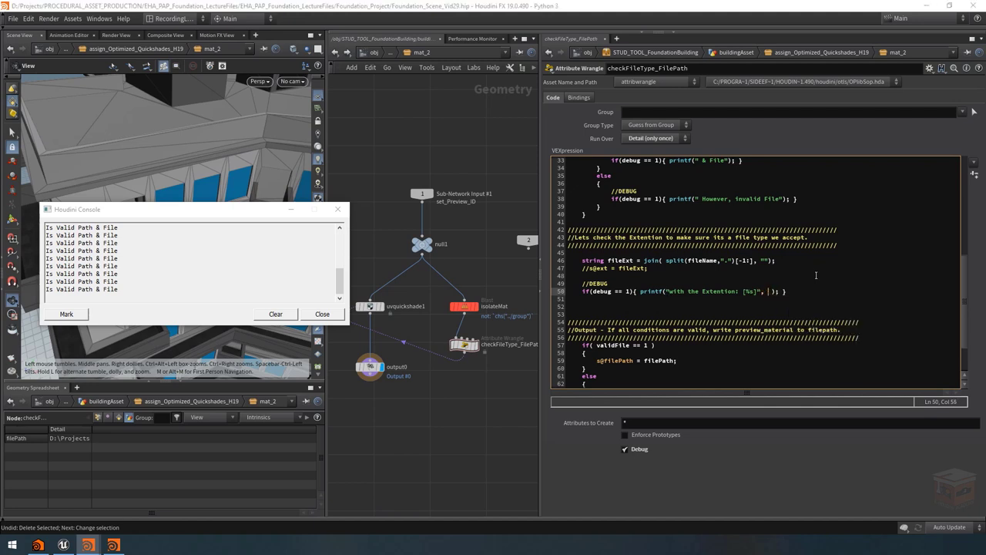
pyautogui.write('Ext')
pyautogui.click(451, 412)
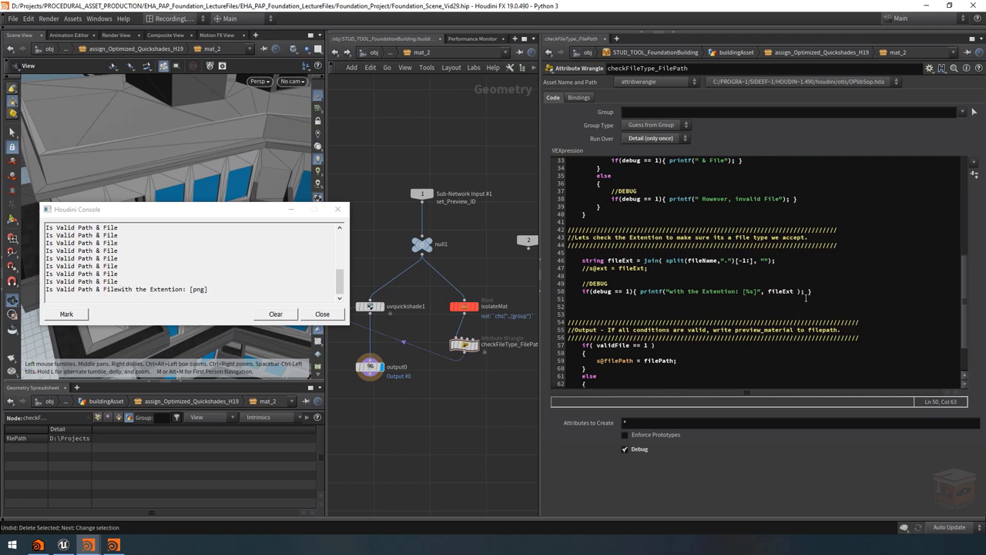
# Step: Add a trailing space to the " & File" and " However, invalid File" messages, insert a dot before %s, and review the console output
pyautogui.scroll(3, 806, 298)
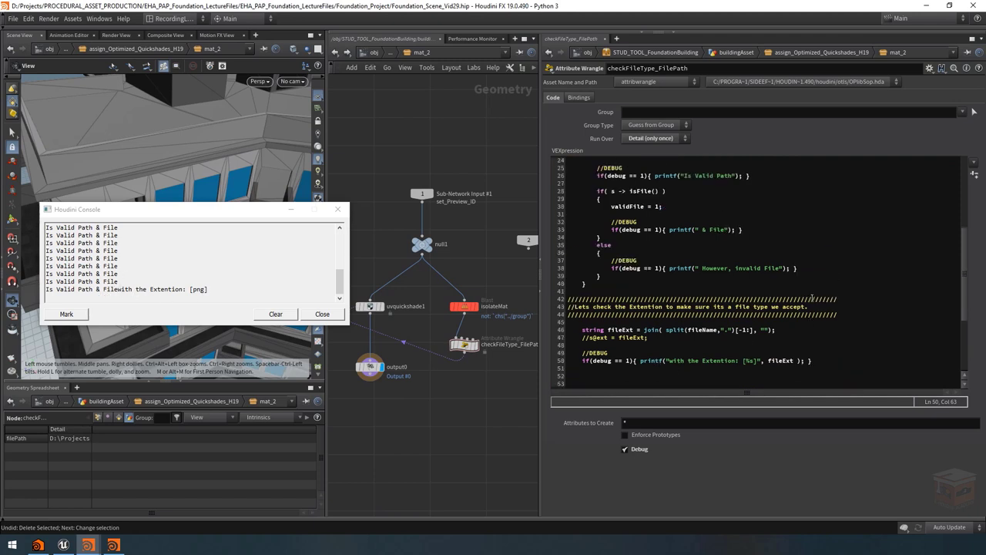
pyautogui.click(725, 229)
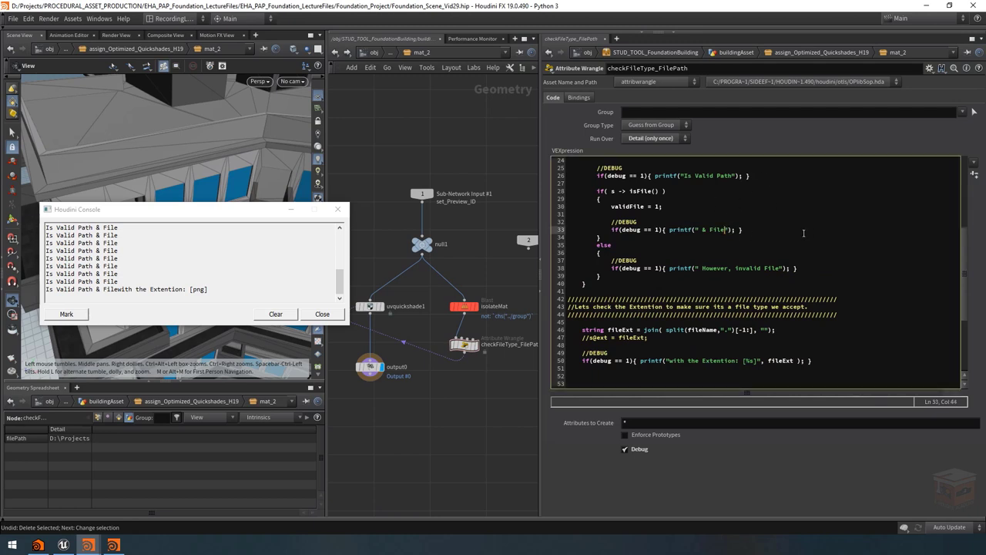
pyautogui.click(782, 268)
pyautogui.scroll(-2, 836, 214)
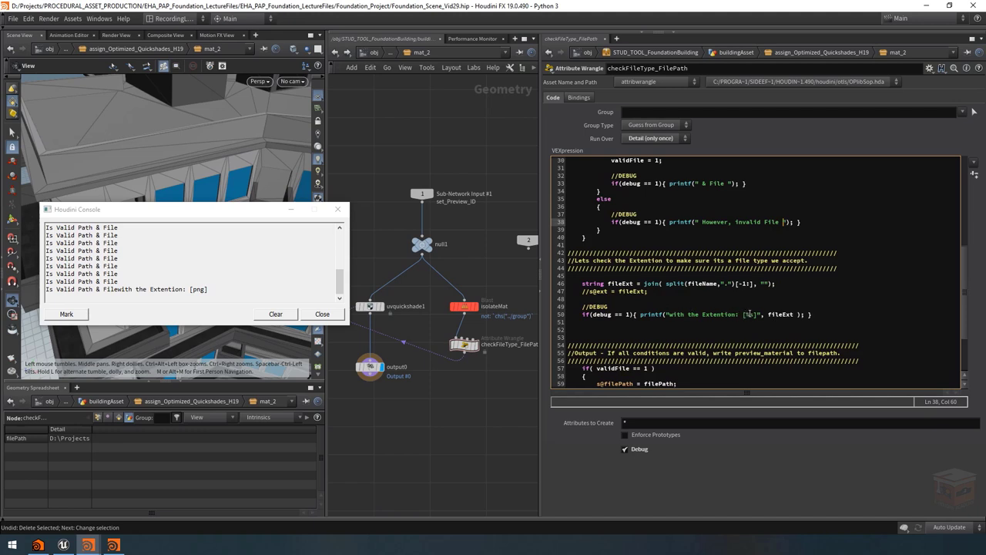
pyautogui.click(744, 315)
pyautogui.write('.')
pyautogui.click(485, 414)
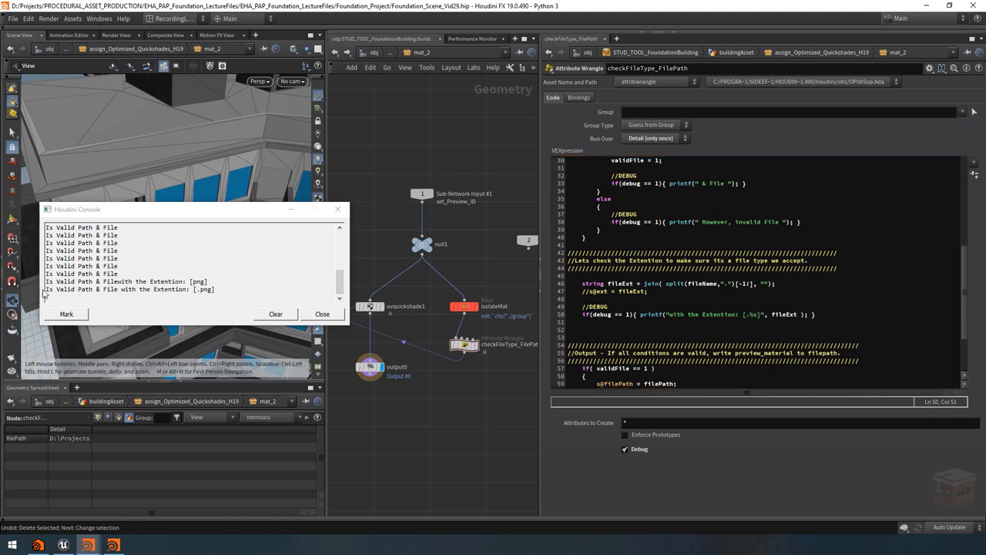
pyautogui.moveTo(46, 290); pyautogui.dragTo(117, 289)
pyautogui.click(136, 290)
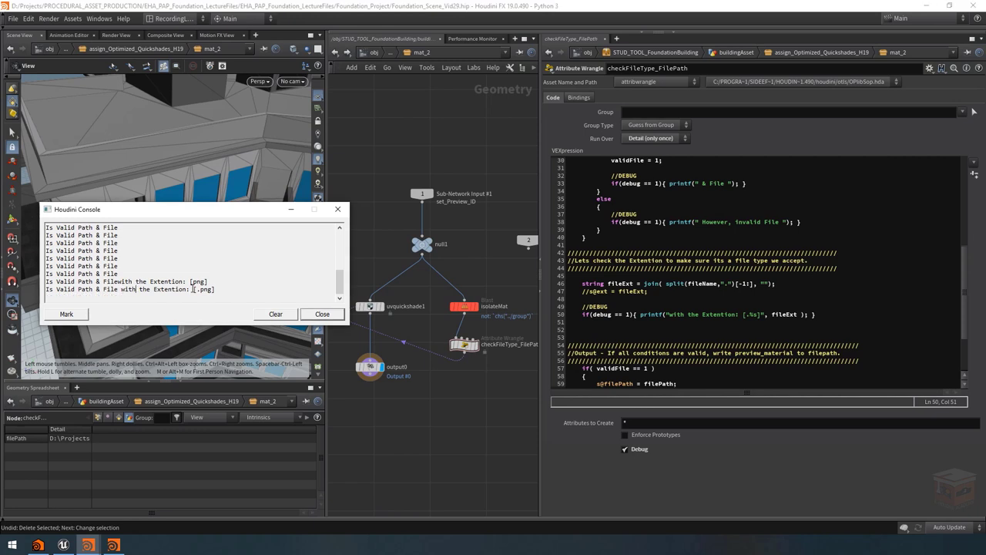
pyautogui.moveTo(194, 290); pyautogui.dragTo(246, 288)
pyautogui.click(246, 288)
pyautogui.click(828, 314)
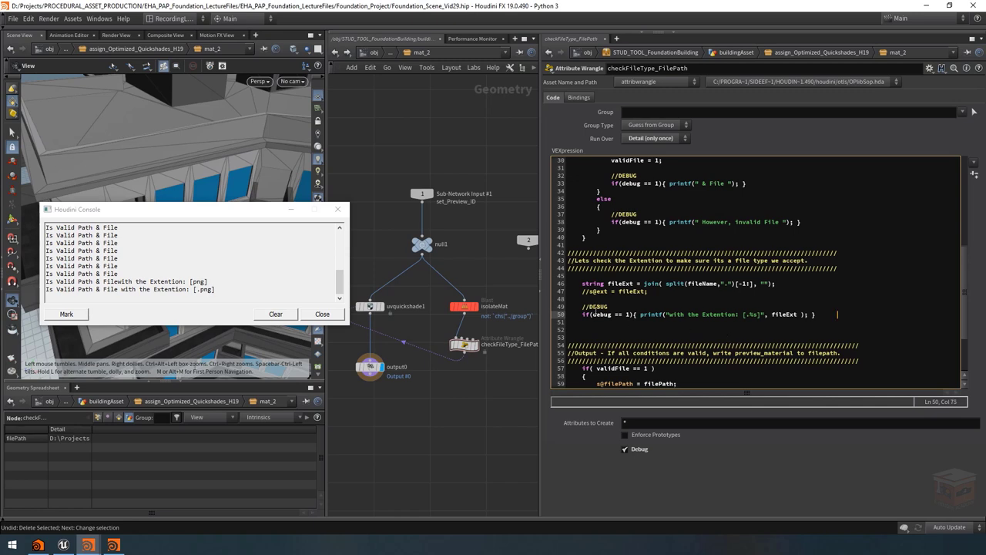
pyautogui.moveTo(634, 283); pyautogui.dragTo(608, 284)
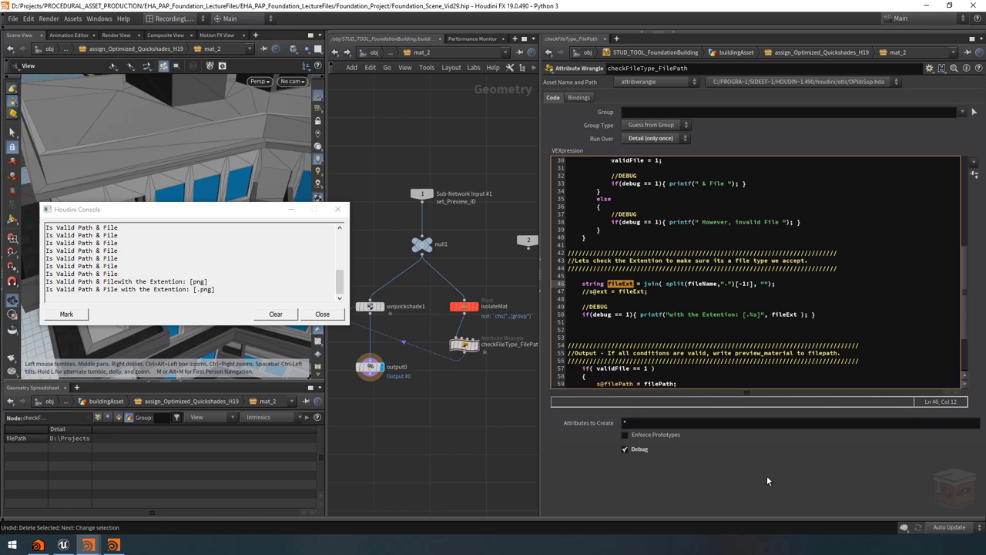
# Step: Add the unindented comment "//Grab a parameter from the interface, split by spaces." two lines below the extension debug printf
pyautogui.click(825, 314)
pyautogui.press('Return')
pyautogui.press('Return')
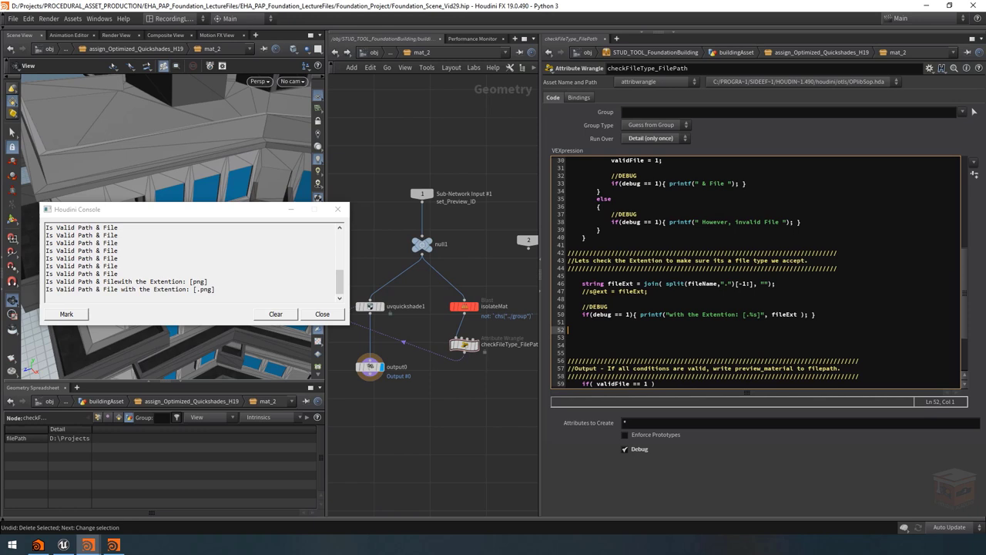
pyautogui.write('//Grab a parameter from the interface, split by spaces.')
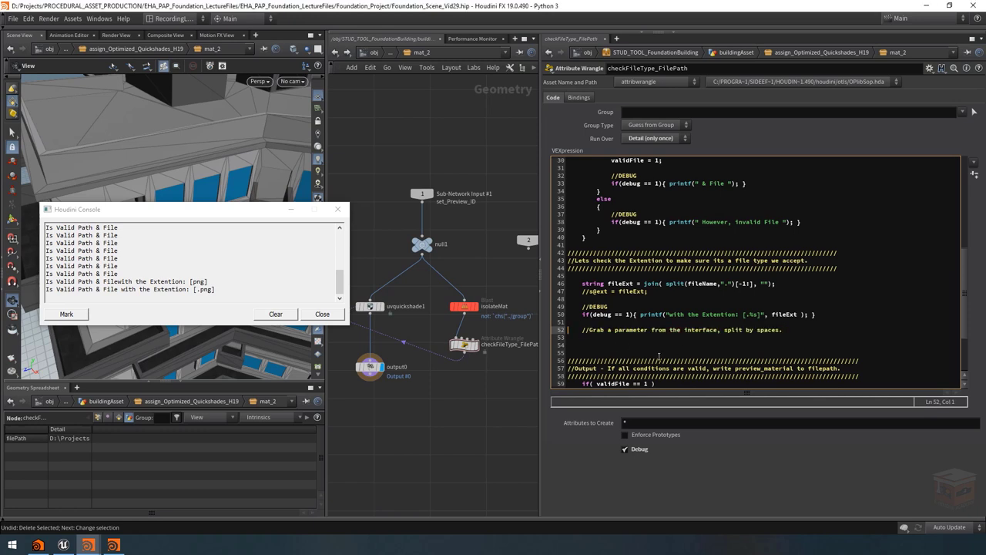
pyautogui.hotkey('shift', 'Tab')
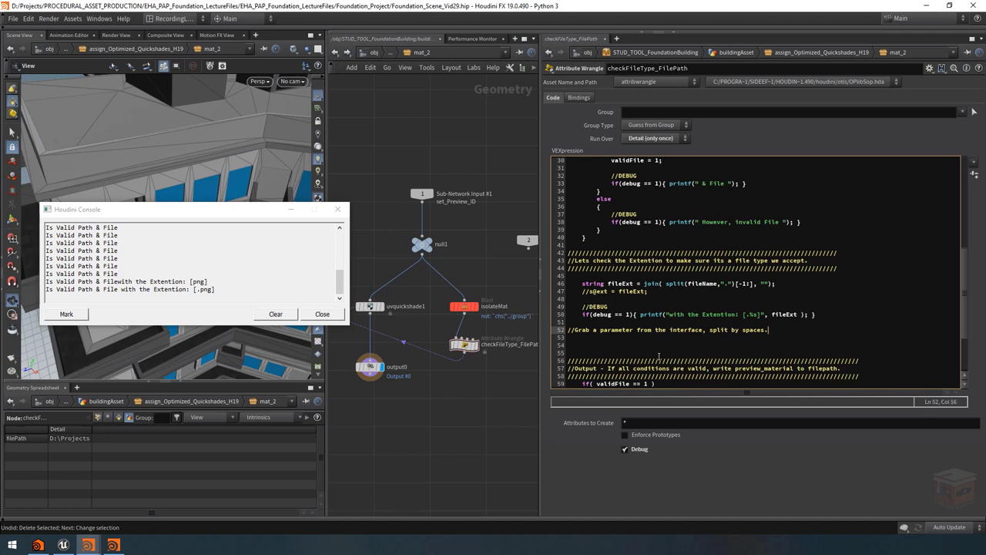
# Step: Below the comment, declare string extList_S = chs("extList"); and create the matching spare parameter on the wrangle
pyautogui.press('Return')
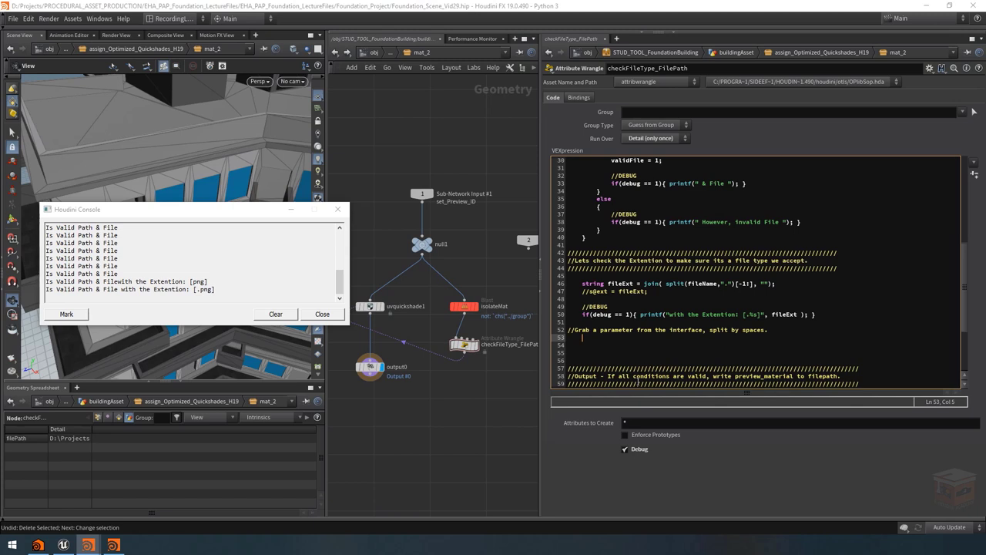
pyautogui.write('string ext')
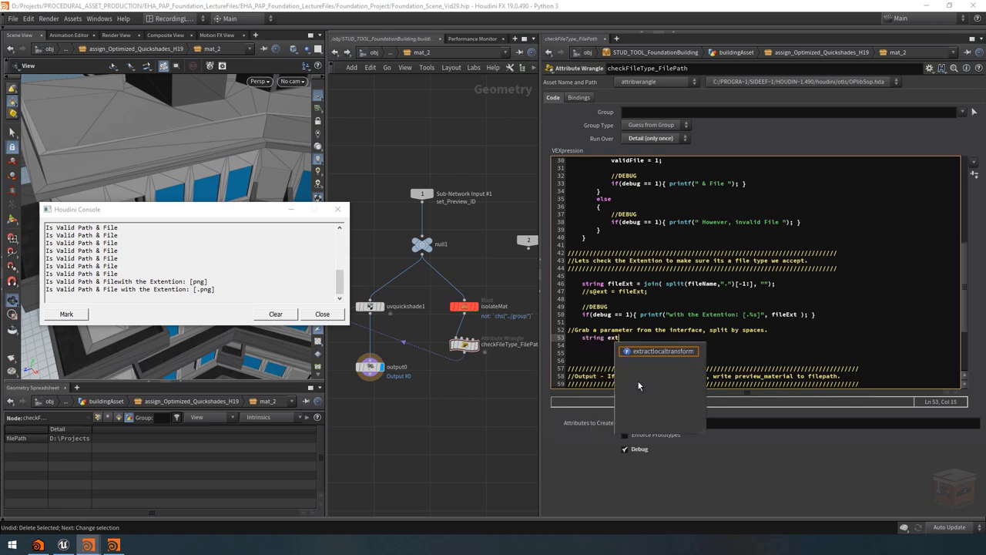
pyautogui.write('Lis')
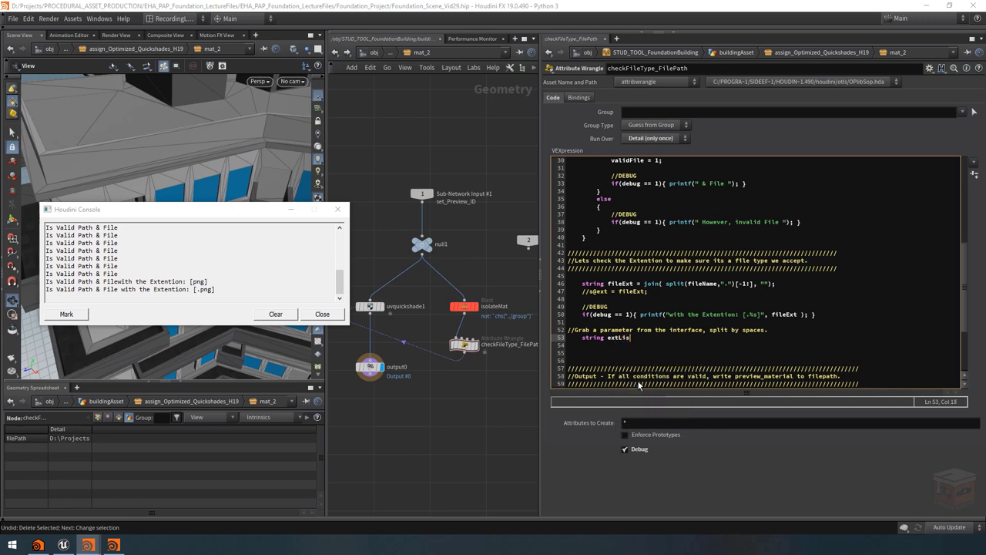
pyautogui.write('t_S = chs(""')
pyautogui.press('Left')
pyautogui.write('extList");')
pyautogui.click(975, 177)
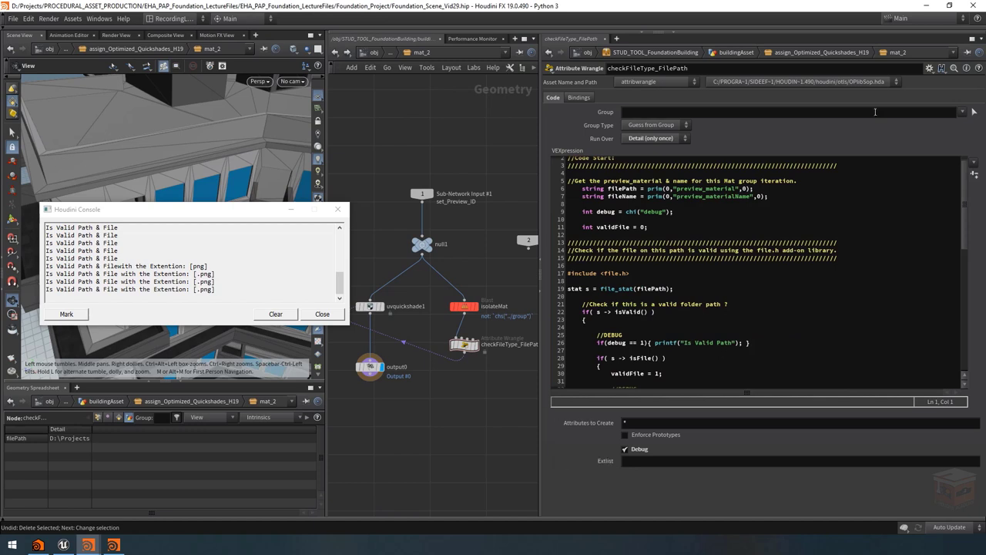
# Step: In the wrangle's parameter interface, move the extList parameter above Debug and label it "Valid Extention List"
pyautogui.click(929, 68)
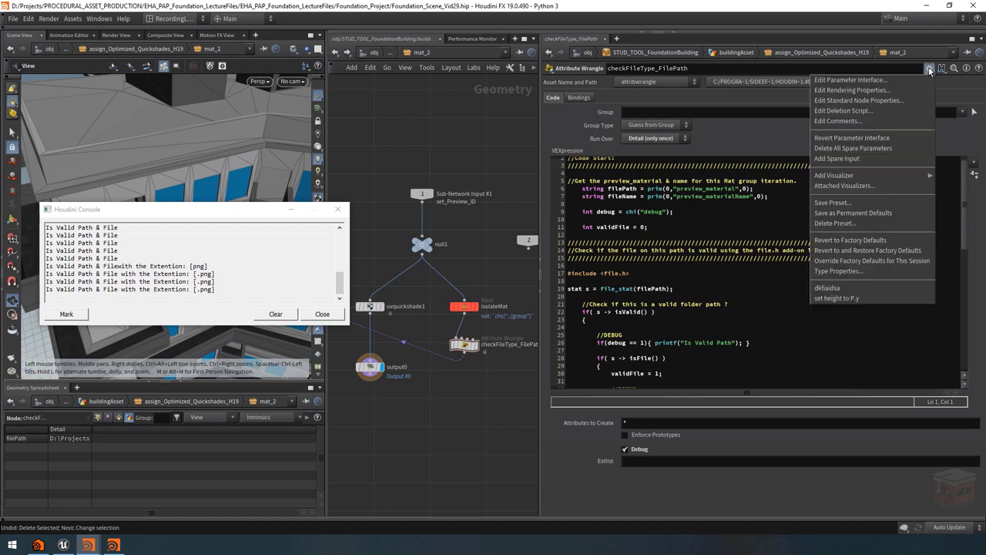
pyautogui.click(868, 82)
pyautogui.moveTo(453, 64); pyautogui.dragTo(693, 65)
pyautogui.click(502, 368)
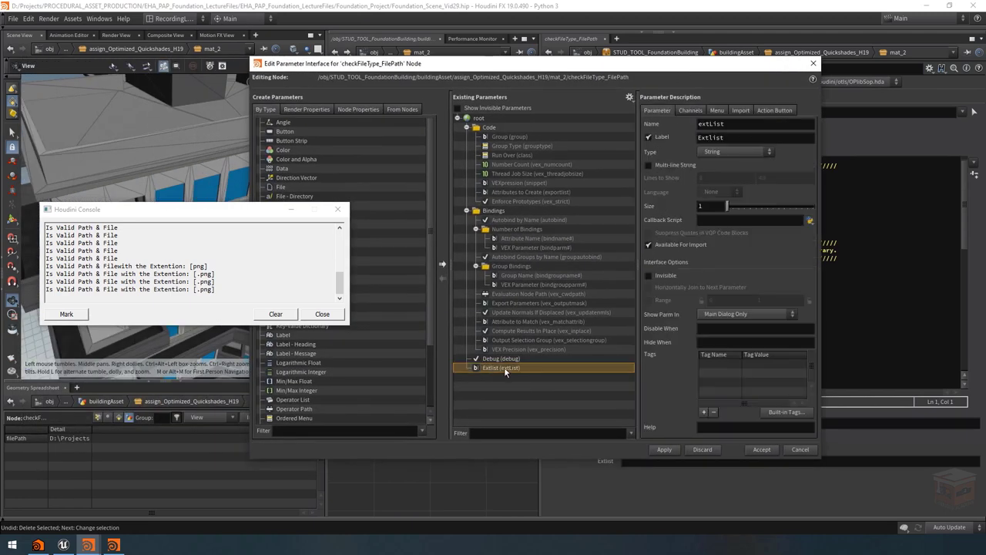
pyautogui.moveTo(497, 367); pyautogui.dragTo(500, 355)
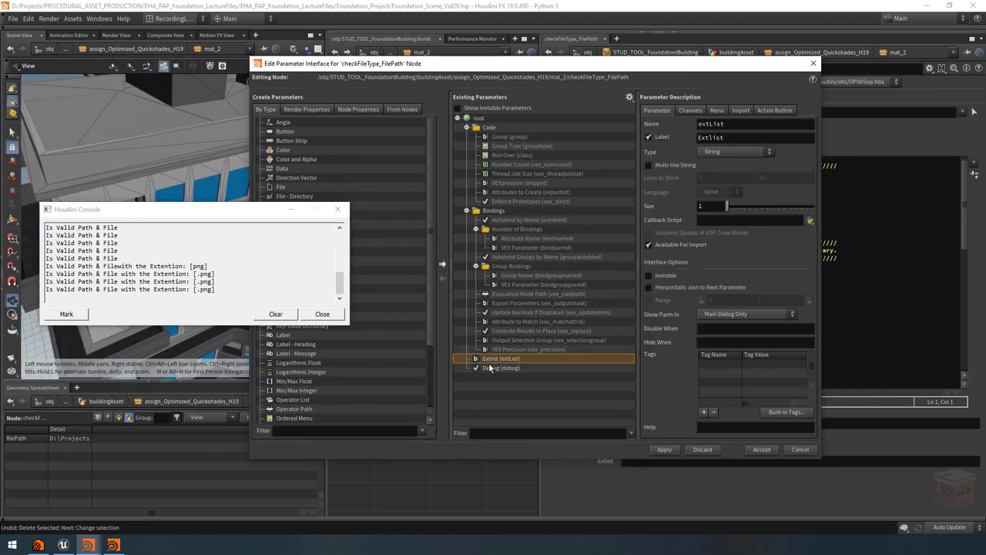
pyautogui.doubleClick(753, 142)
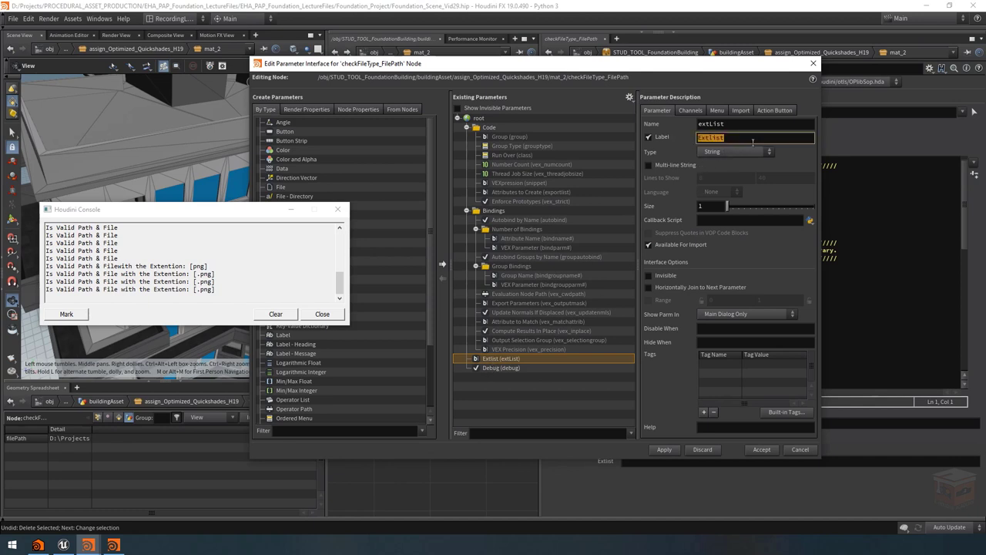
pyautogui.write('Valid Extention List')
pyautogui.press('Return')
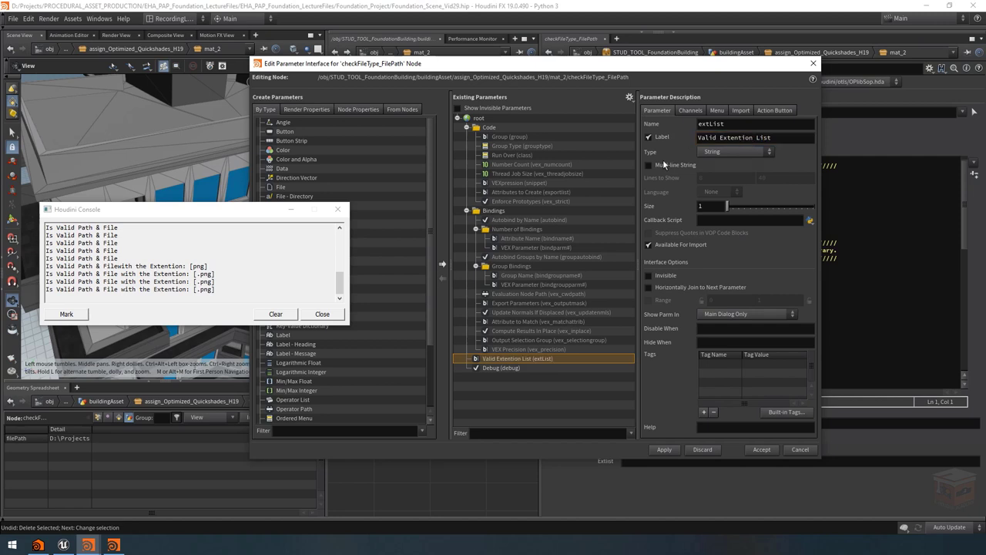
# Step: Set the extList parameter's default value to "png jpg", apply the interface changes and close the editor
pyautogui.click(687, 110)
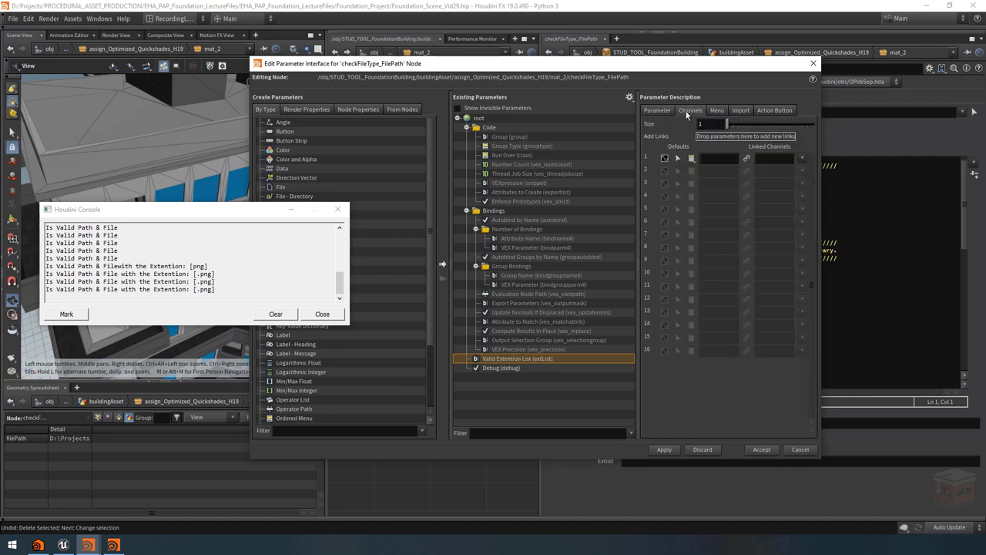
pyautogui.click(709, 155)
pyautogui.write('png jpg')
pyautogui.click(658, 110)
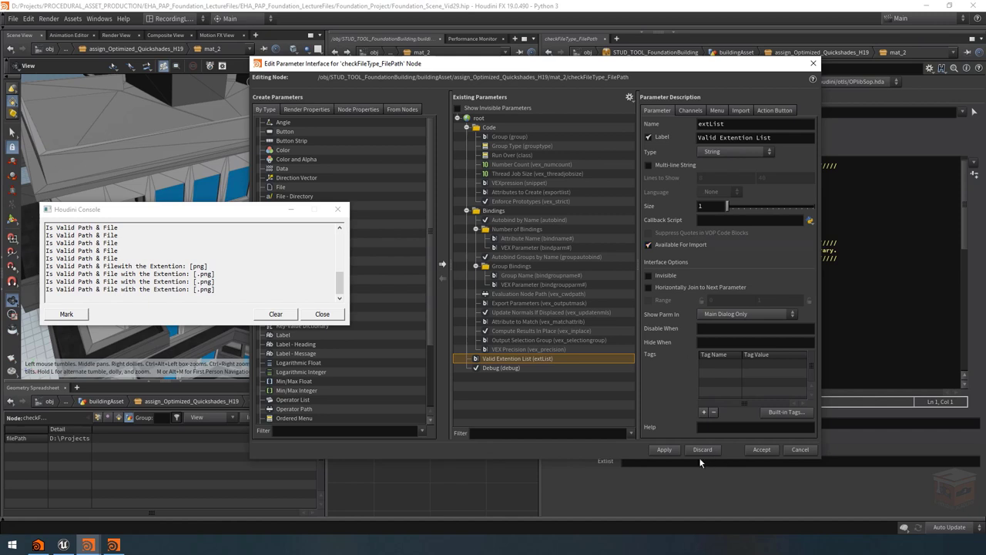
pyautogui.click(671, 453)
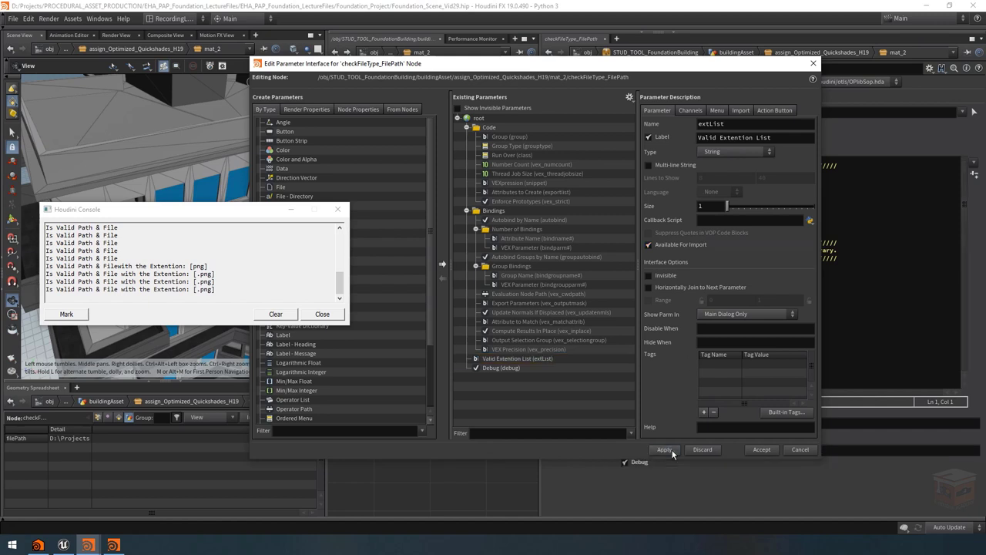
pyautogui.click(812, 63)
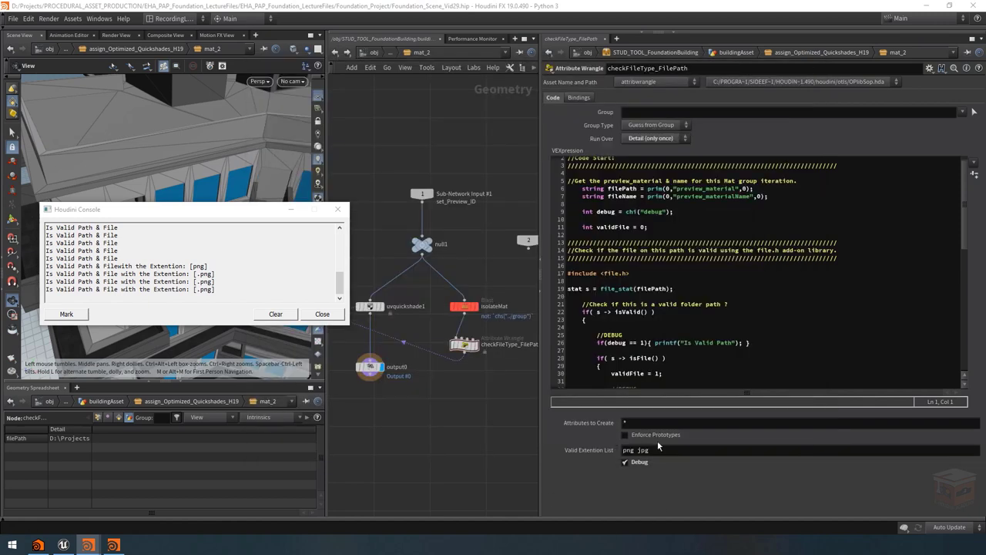
# Step: Below the extList_S line, add the string array declaration string extList[] = split( extList_S," " );
pyautogui.scroll(1, 846, 266)
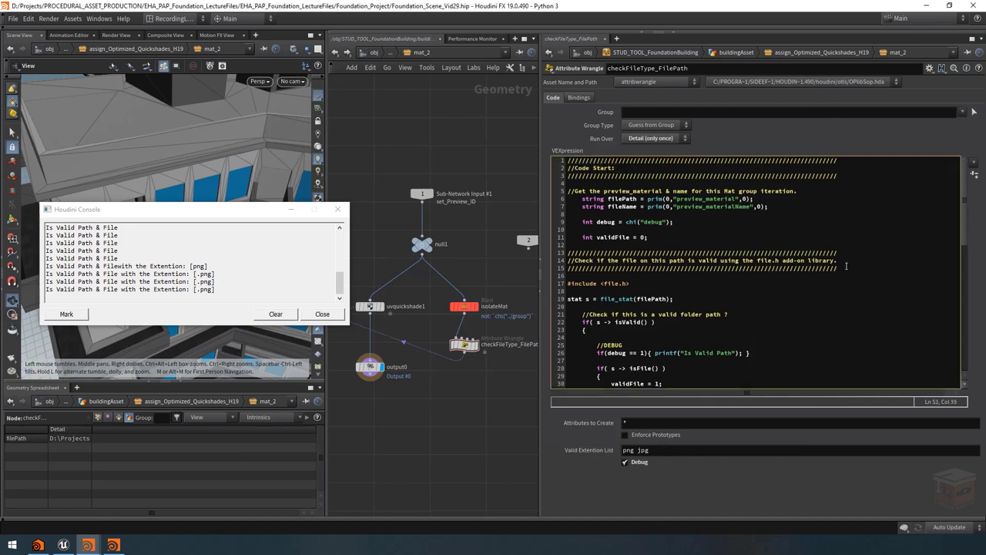
pyautogui.scroll(-13, 851, 219)
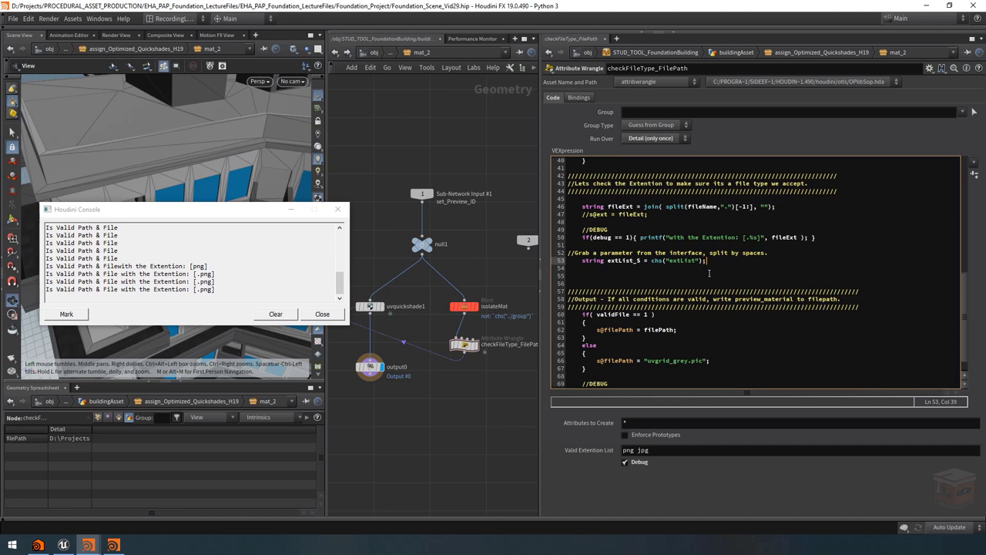
pyautogui.press('Return')
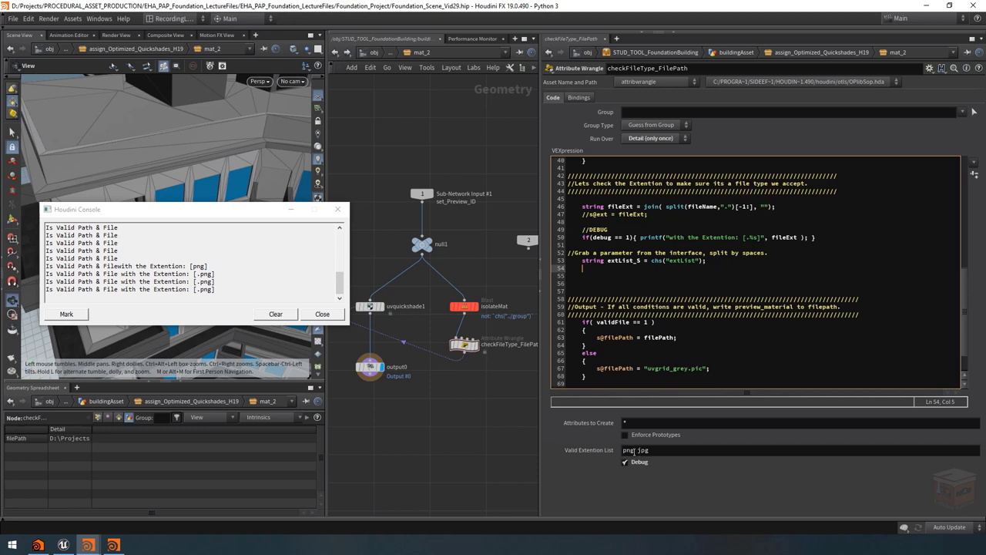
pyautogui.click(624, 450)
pyautogui.doubleClick(642, 450)
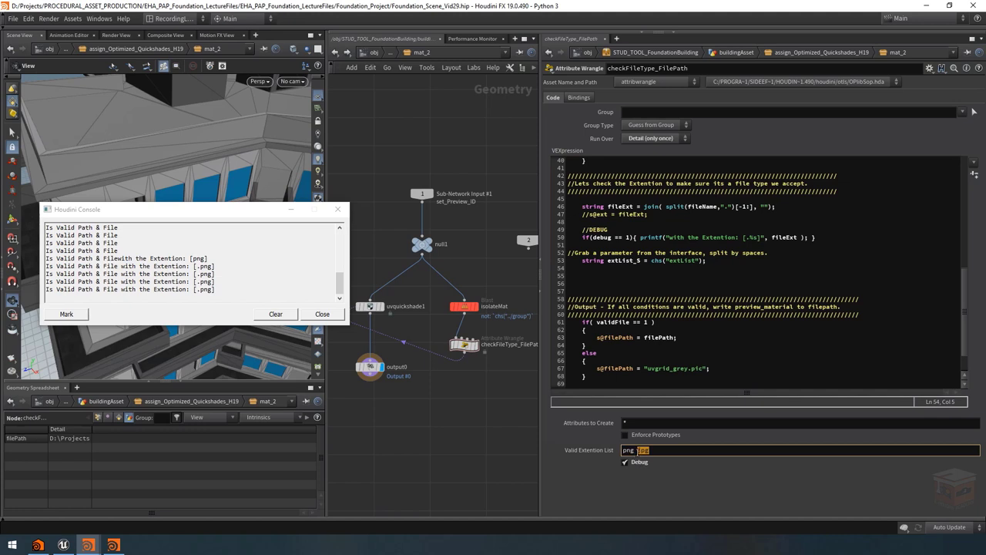
pyautogui.write('strin')
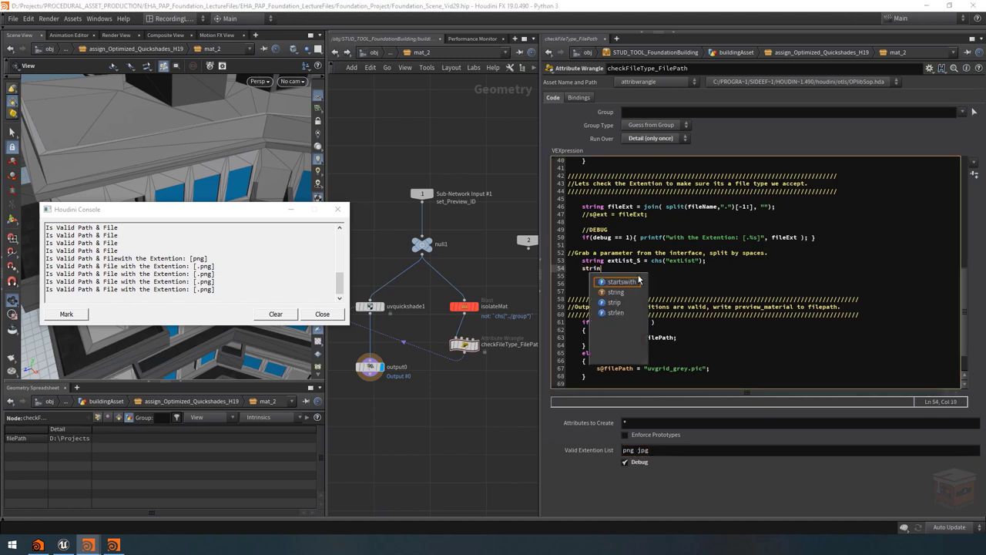
pyautogui.write('g extList')
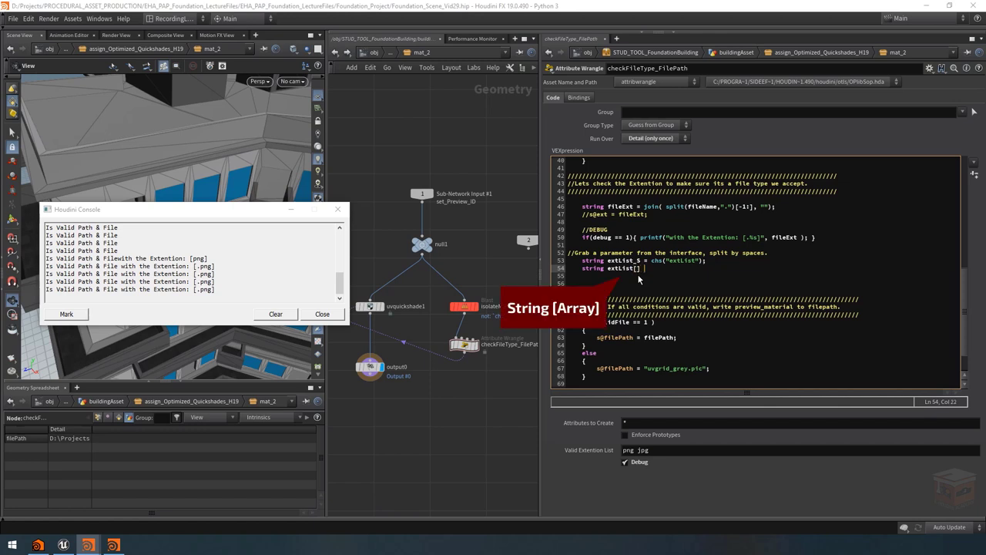
pyautogui.write('[] = split(')
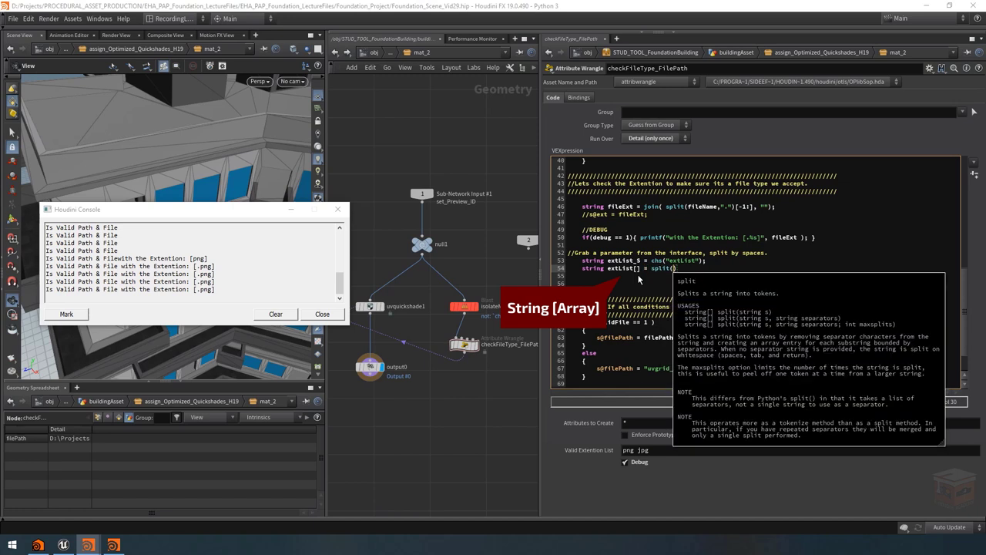
pyautogui.write('extList_')
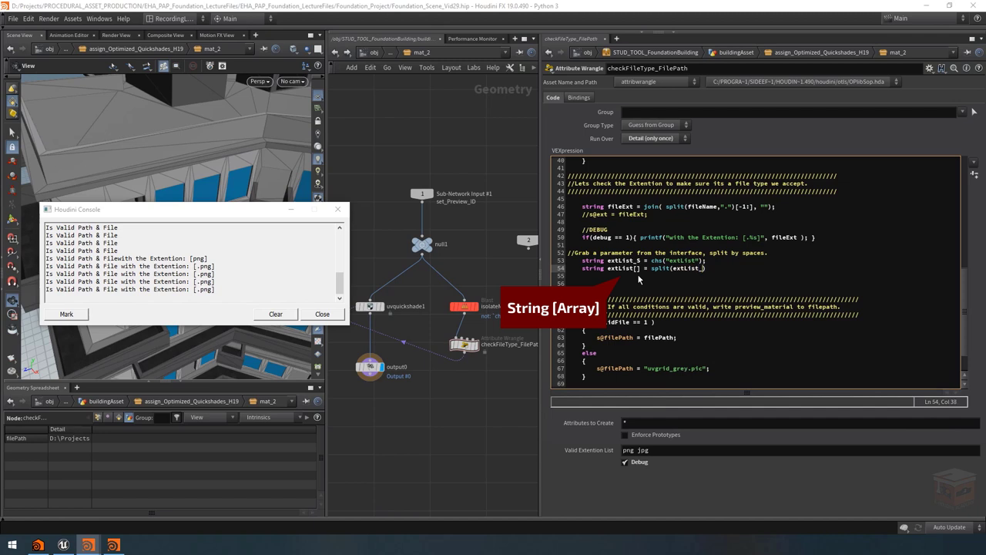
pyautogui.write('S')
pyautogui.press('BackSpace')
pyautogui.write(', "')
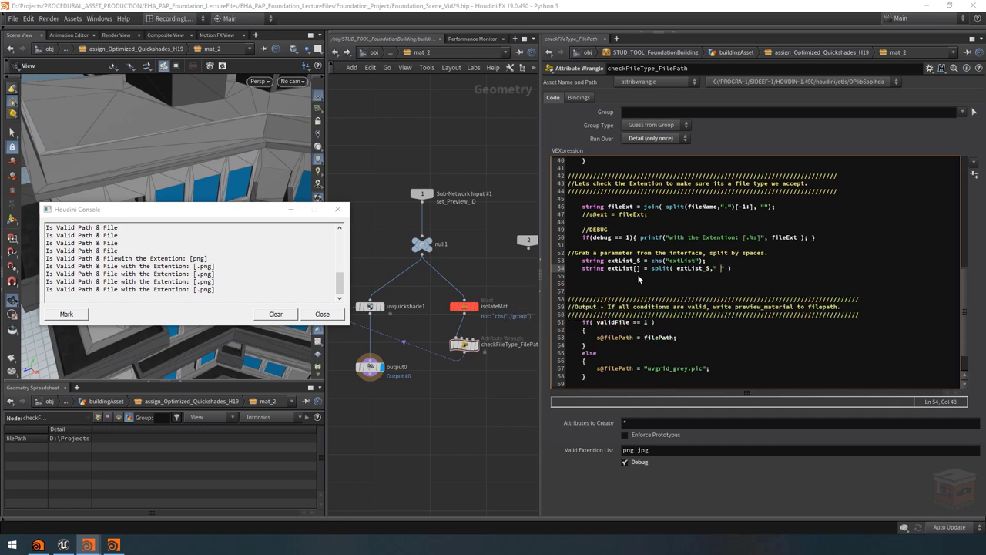
pyautogui.write(' "')
pyautogui.write(' ;')
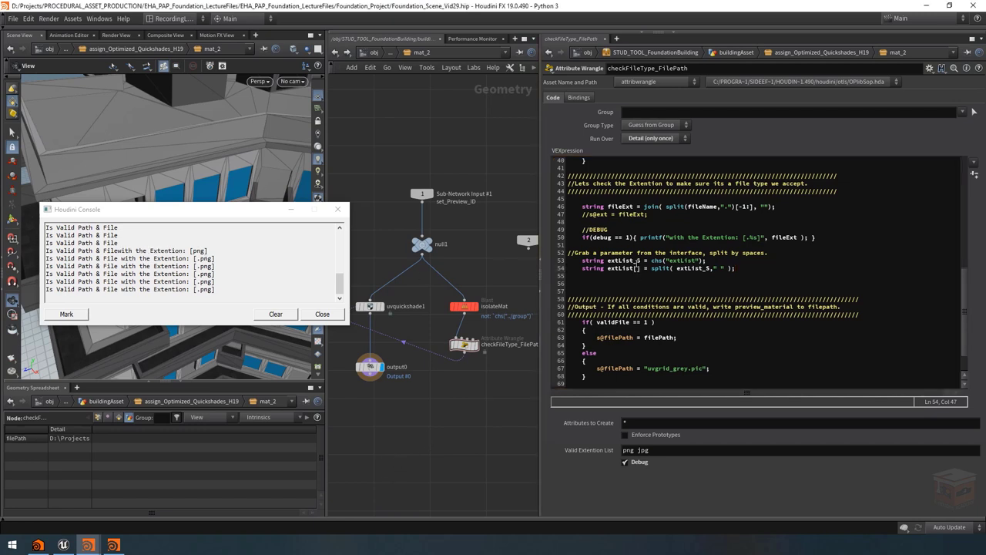
pyautogui.moveTo(645, 268); pyautogui.dragTo(603, 268)
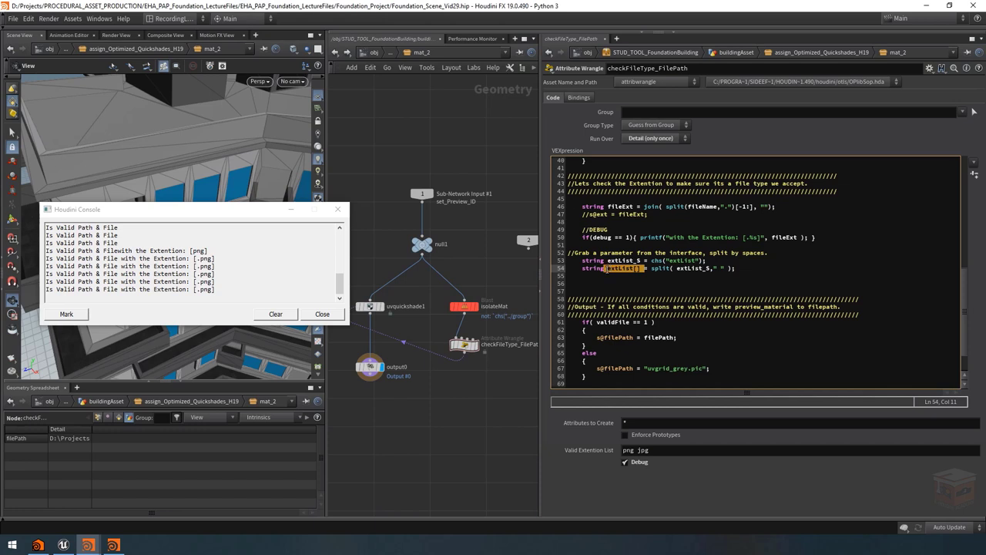
pyautogui.click(651, 276)
pyautogui.click(732, 269)
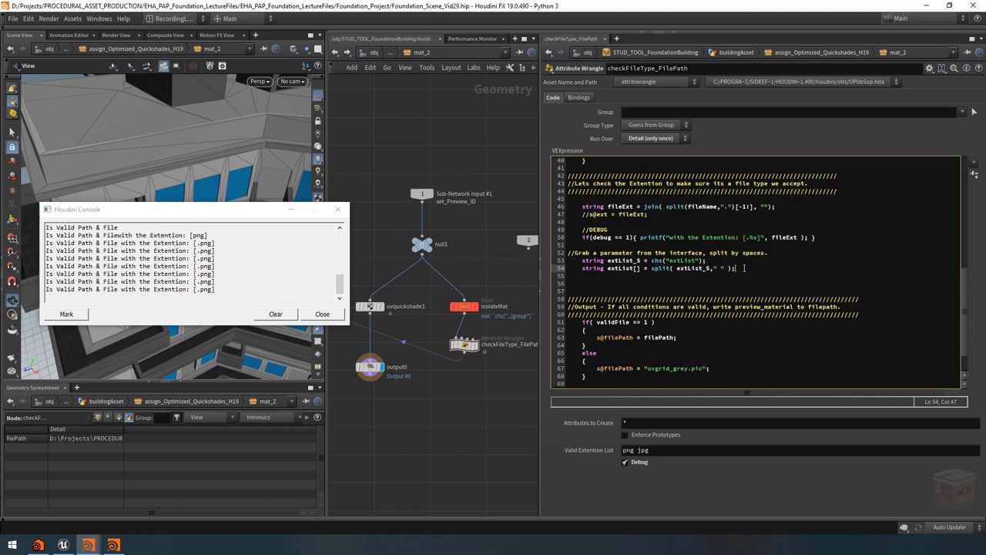
pyautogui.press('Return')
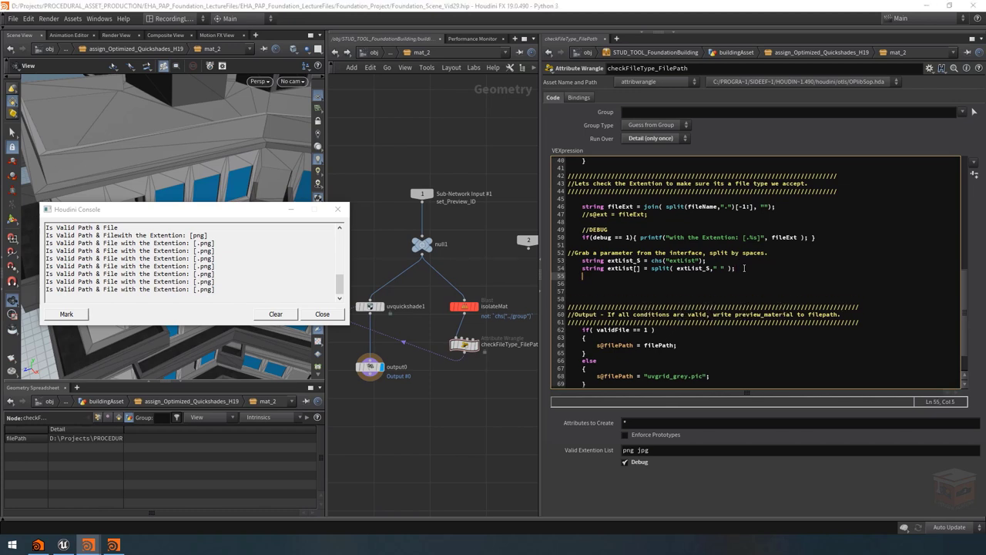
pyautogui.write('s[]@test = extL')
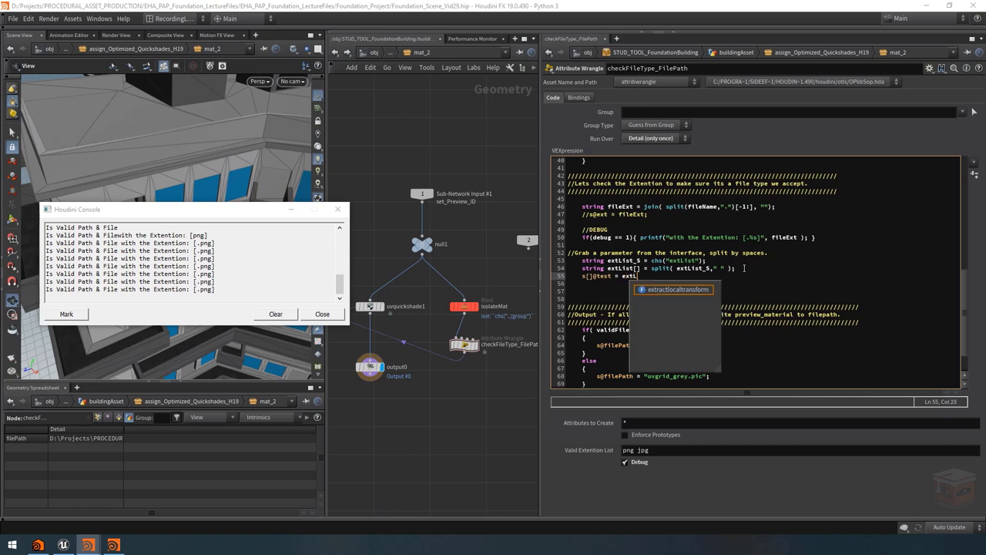
pyautogui.write('ist;')
pyautogui.press('Home')
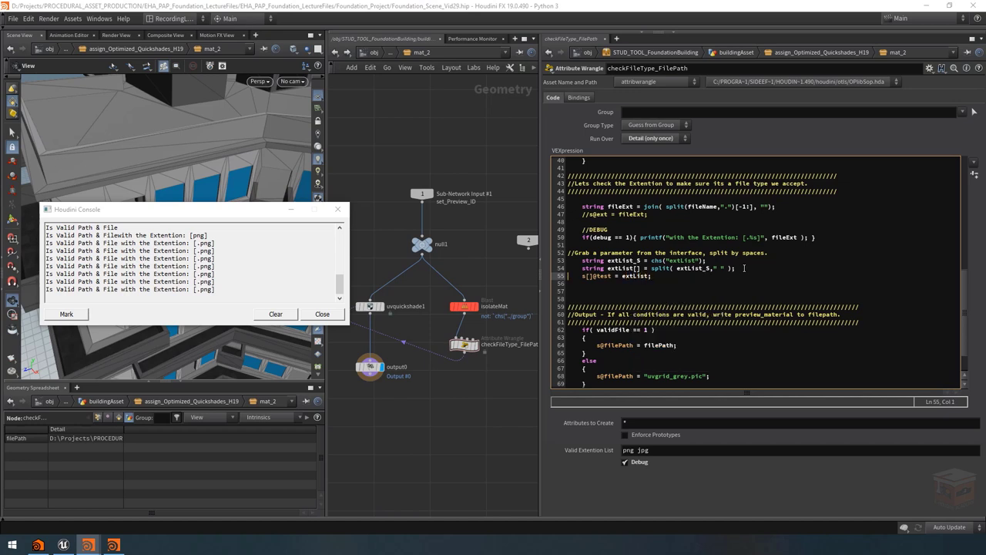
pyautogui.press('Return')
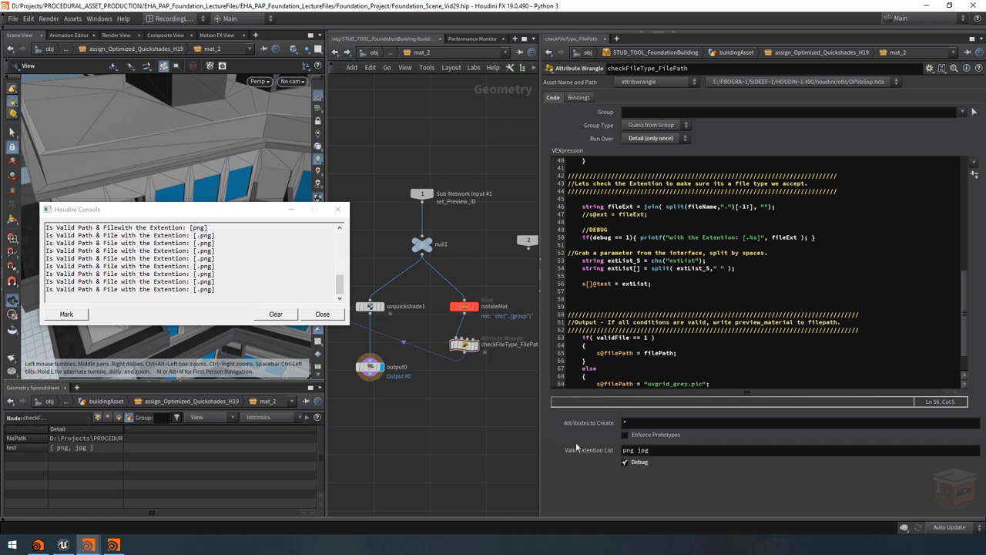
# Step: Append the test entry "dhiadiha" to the wrangle's Valid Extention List parameter
pyautogui.click(666, 450)
pyautogui.write('dhiadiha')
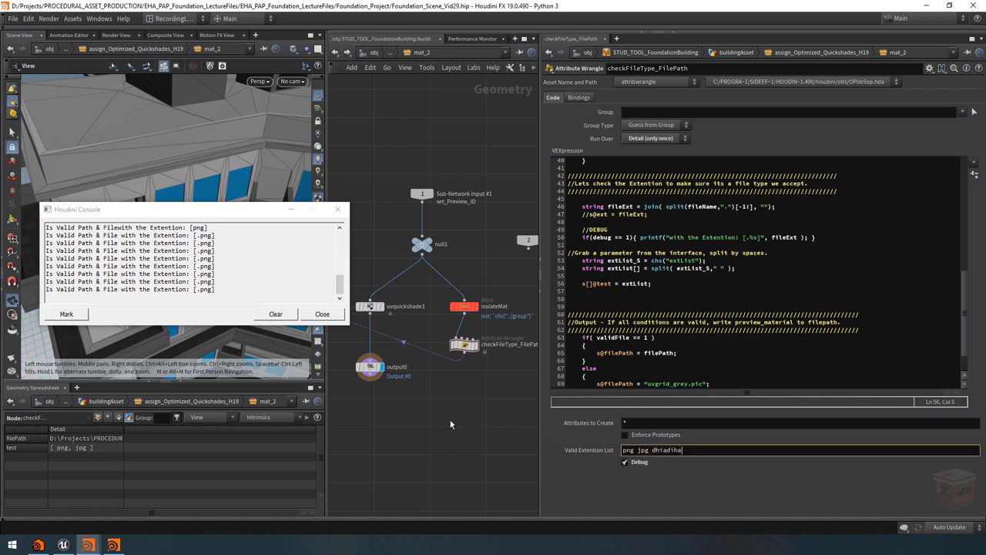
pyautogui.press('Return')
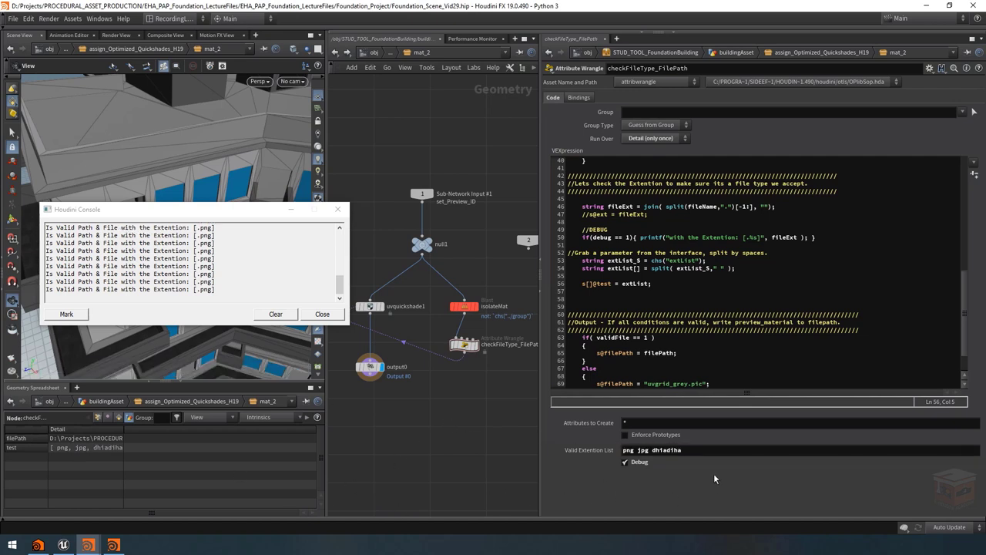
# Step: Remove the "dhiadiha" entry from the Valid Extention List and save the scene
pyautogui.doubleClick(674, 450)
pyautogui.press('BackSpace')
pyautogui.press('Return')
pyautogui.hotkey('ctrl', 's')
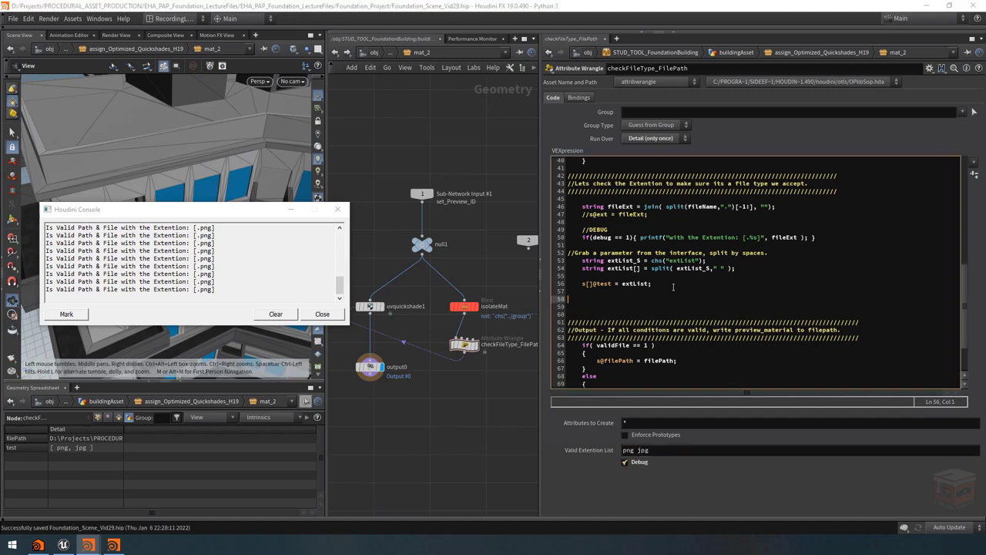
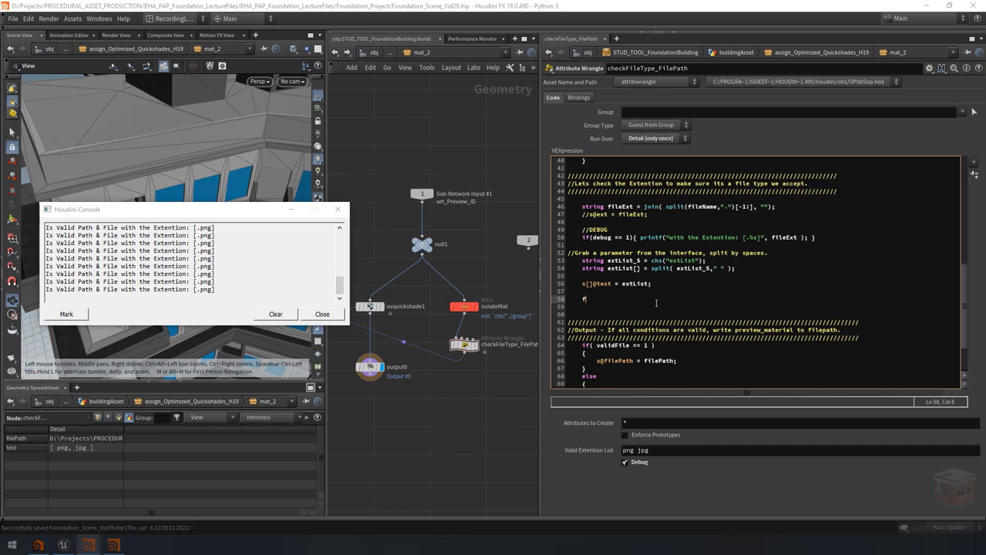
pyautogui.write('foreach()')
pyautogui.press('Left')
pyautogui.press('Left')
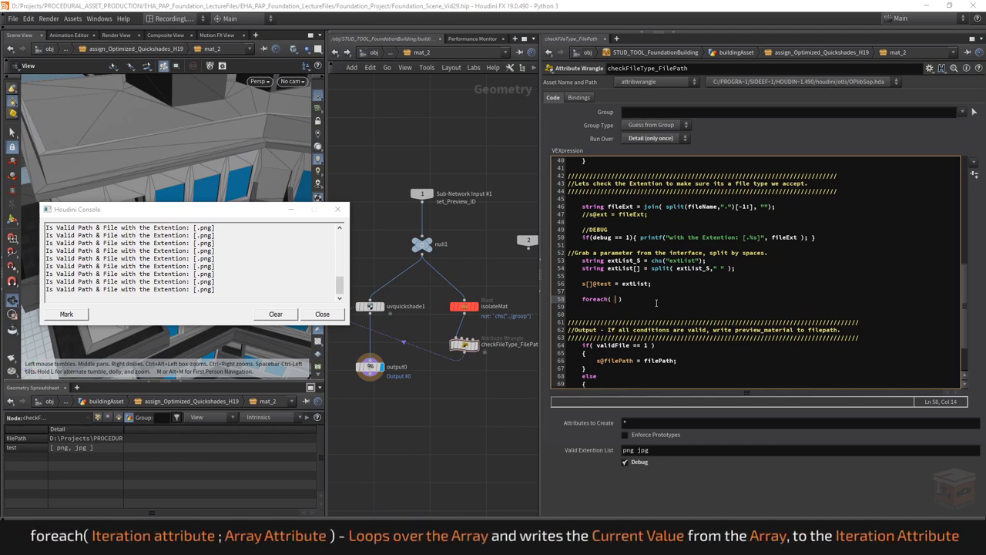
pyautogui.write(';')
pyautogui.hotkey('shift', 'Right')
pyautogui.press('Left')
pyautogui.press('Delete')
pyautogui.press('Delete')
pyautogui.press('Delete')
pyautogui.press('Delete')
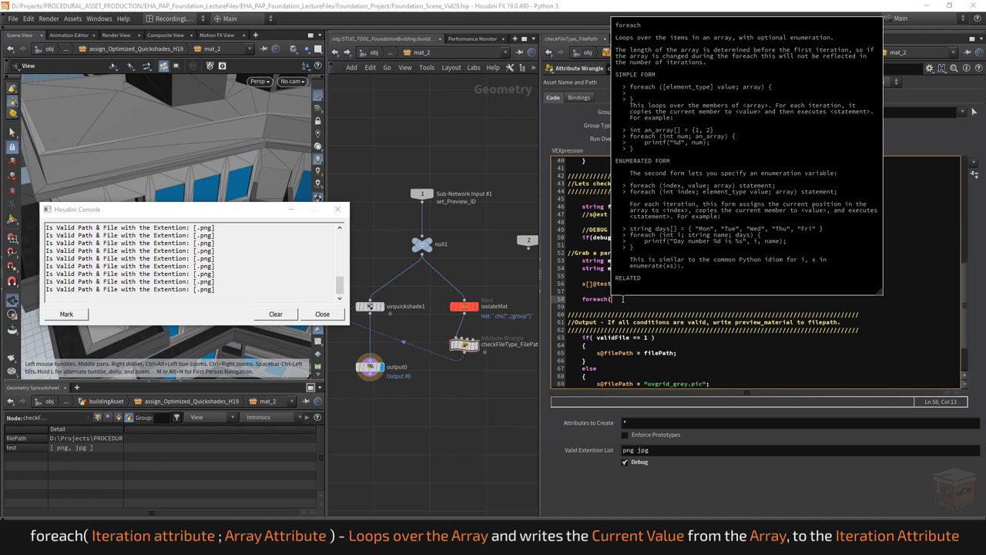
pyautogui.press('Escape')
pyautogui.press('Return')
pyautogui.press('Return')
pyautogui.press('Up')
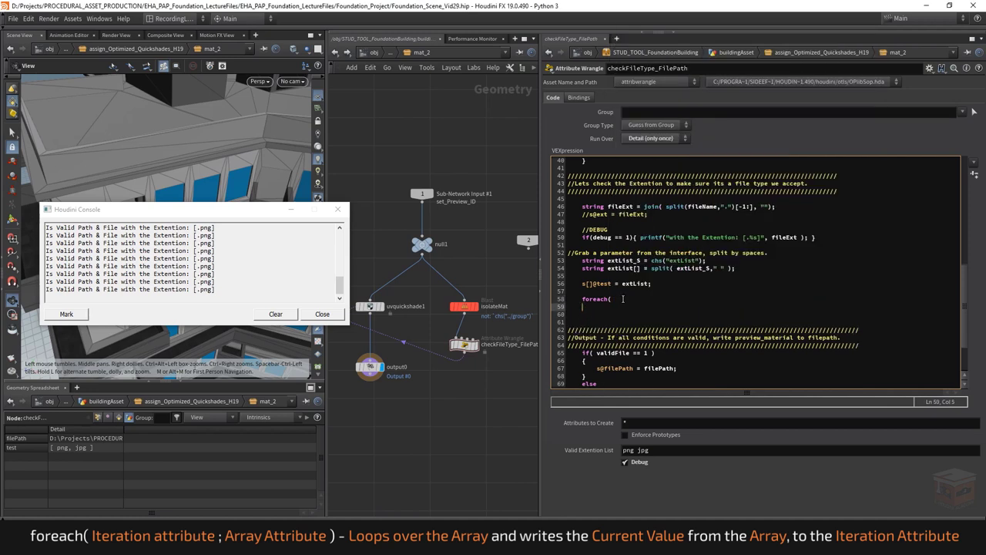
# Step: Declare string ext; as the iteration variable inside the foreach parentheses
pyautogui.click(623, 299)
pyautogui.write(';')
pyautogui.write(' string ')
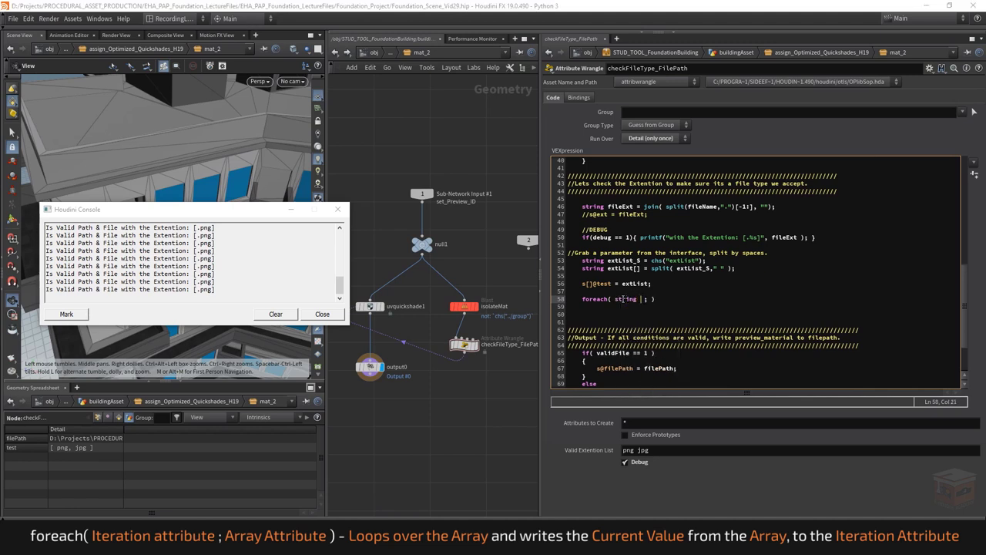
pyautogui.write('ext')
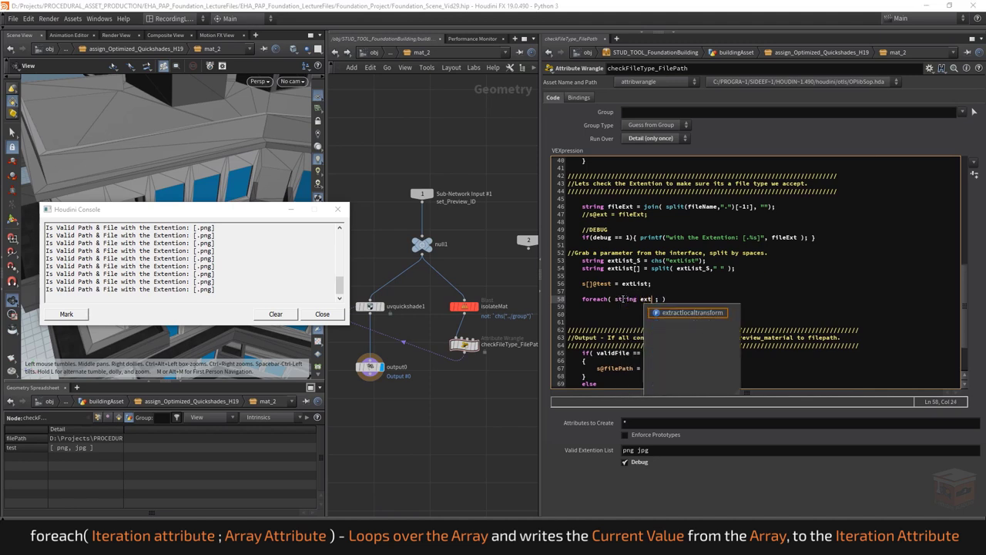
pyautogui.press('Escape')
pyautogui.press('Delete')
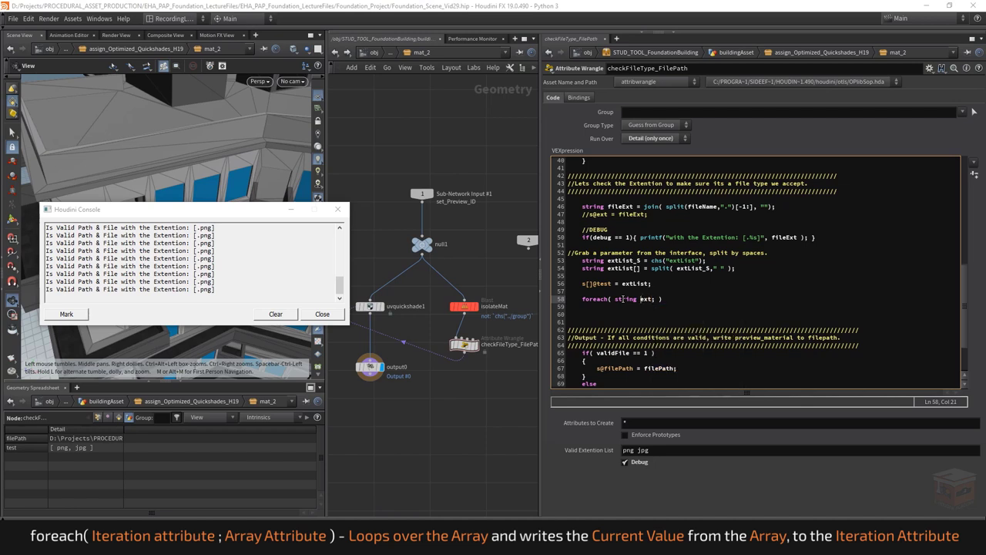
pyautogui.hotkey('shift', 'Right')
pyautogui.hotkey('shift', 'Right')
pyautogui.hotkey('shift', 'Right')
# Step: Enter extList as the array to loop over, completing the header foreach( string ext; extList )
pyautogui.press('Right')
pyautogui.press('Right')
pyautogui.write('extList')
pyautogui.hotkey('shift', 'Left')
pyautogui.hotkey('shift', 'Left')
pyautogui.hotkey('shift', 'Left')
pyautogui.hotkey('shift', 'Left')
pyautogui.hotkey('shift', 'Left')
pyautogui.hotkey('shift', 'Left')
pyautogui.hotkey('shift', 'Left')
pyautogui.press('End')
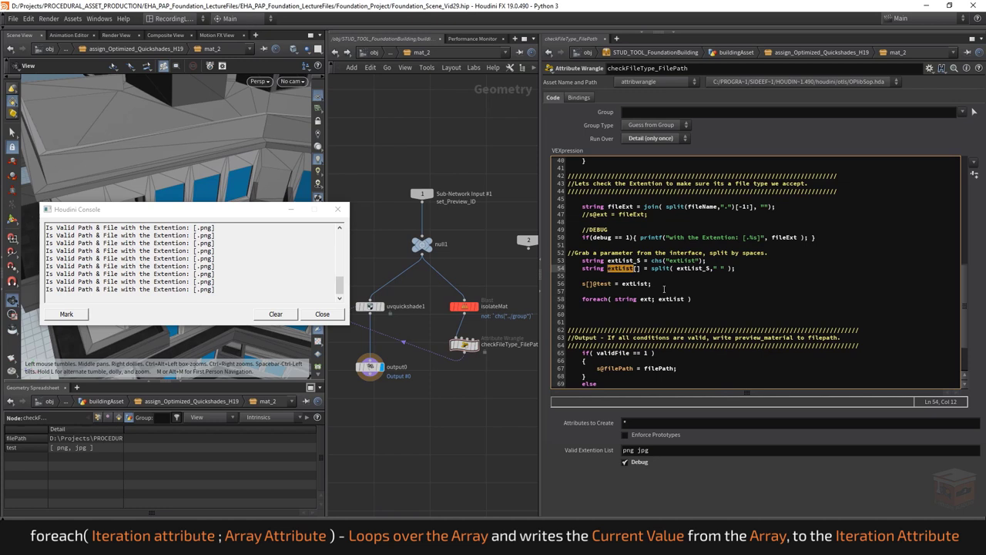
# Step: Add opening and closing braces on separate lines below the foreach header, with an empty line between them
pyautogui.press('Return')
pyautogui.write('{')
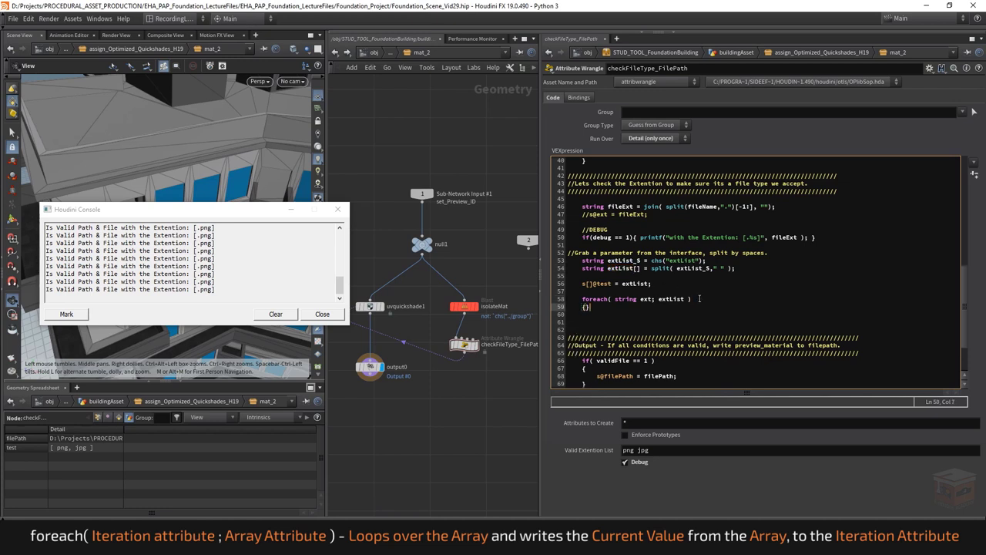
pyautogui.press('Return')
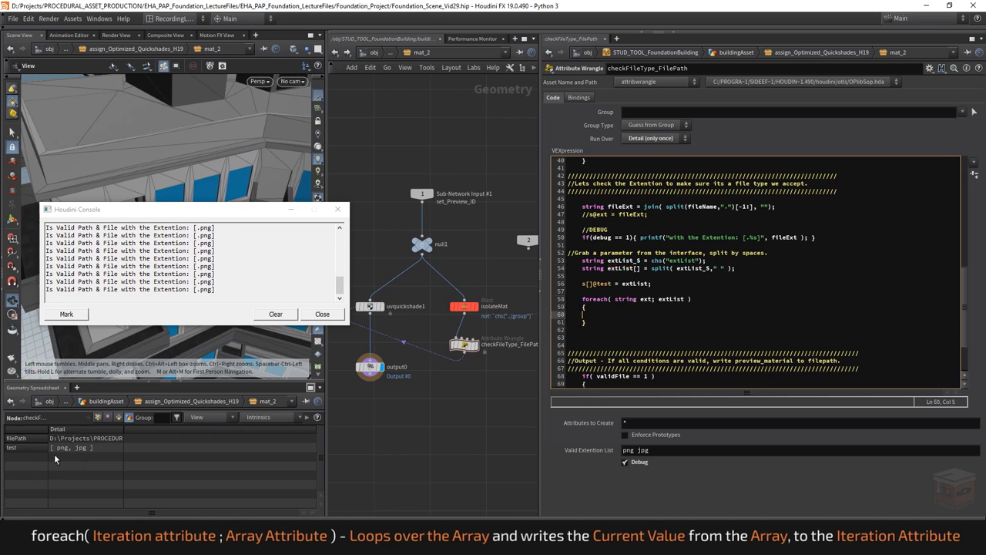
pyautogui.hotkey('ctrl', 's')
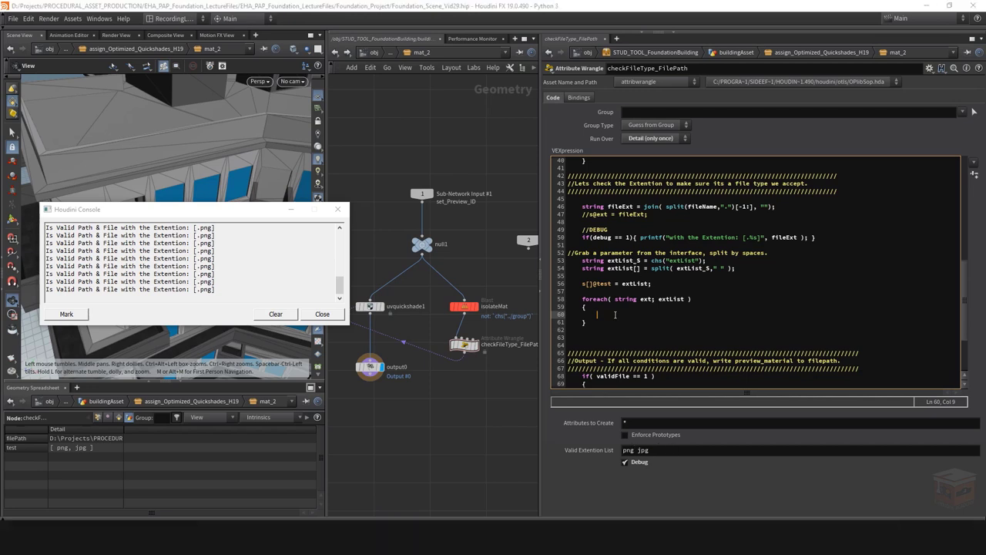
# Step: Inside the foreach body, add the condition if( fileExt == ext ), with spaces just inside the parentheses
pyautogui.write('if(')
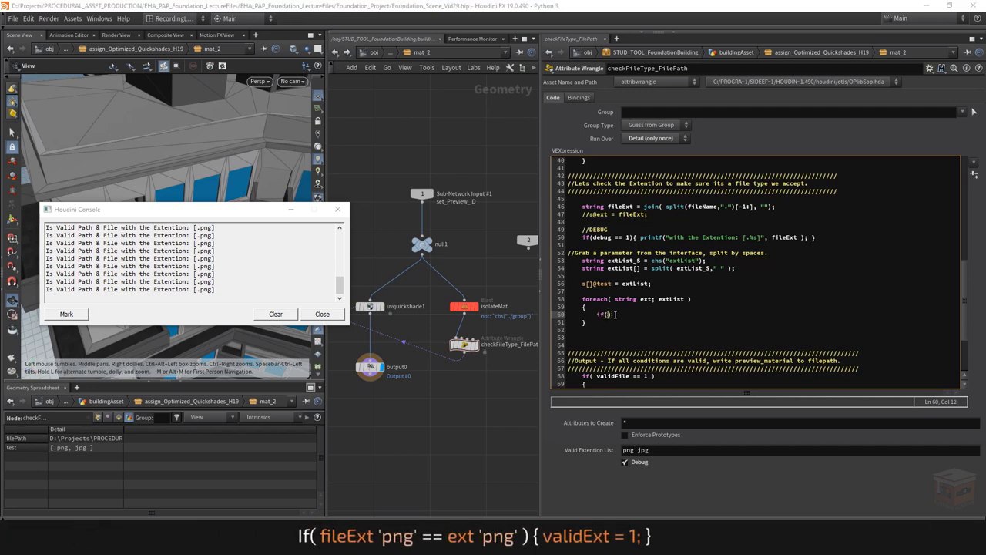
pyautogui.write('fileExt == ext')
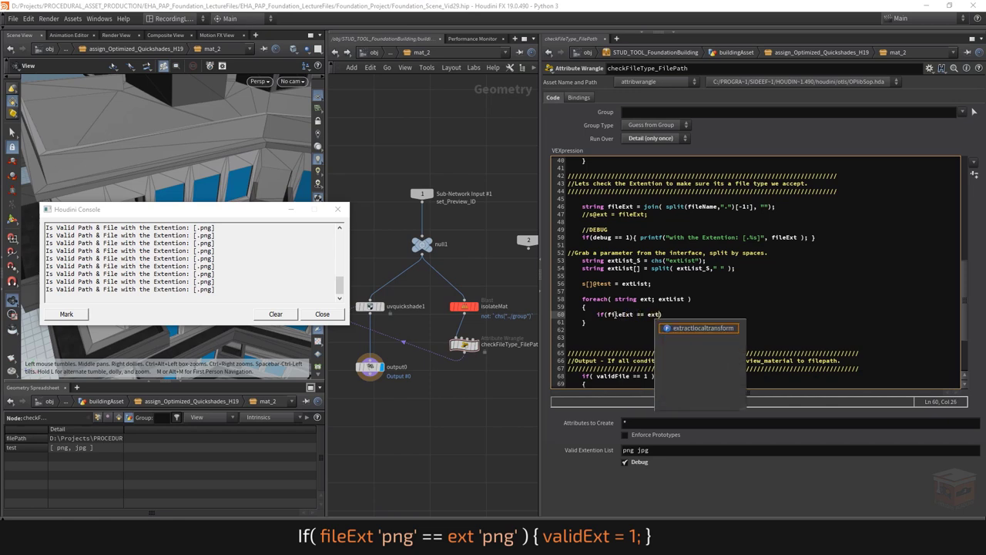
pyautogui.click(606, 314)
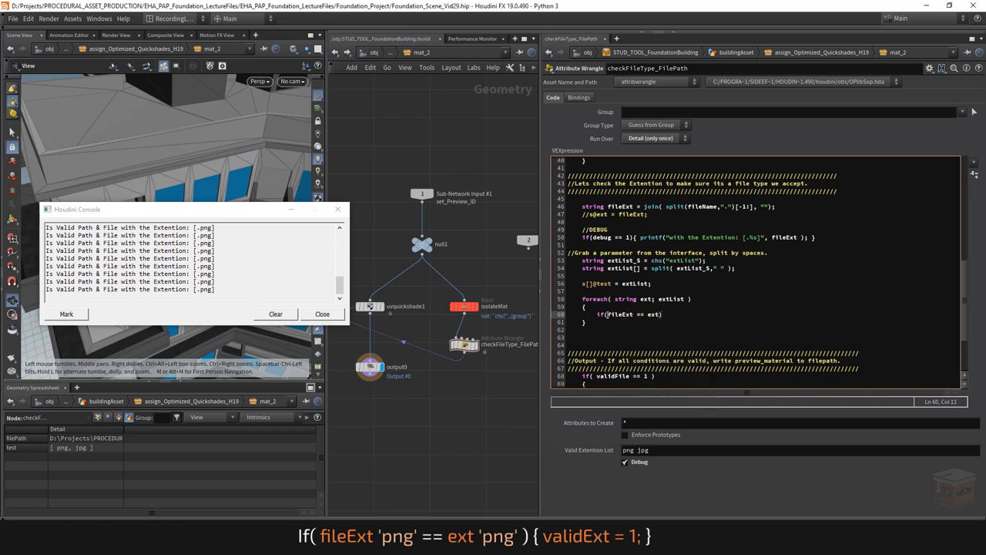
pyautogui.press('End')
pyautogui.moveTo(640, 314); pyautogui.dragTo(610, 314)
pyautogui.click(659, 470)
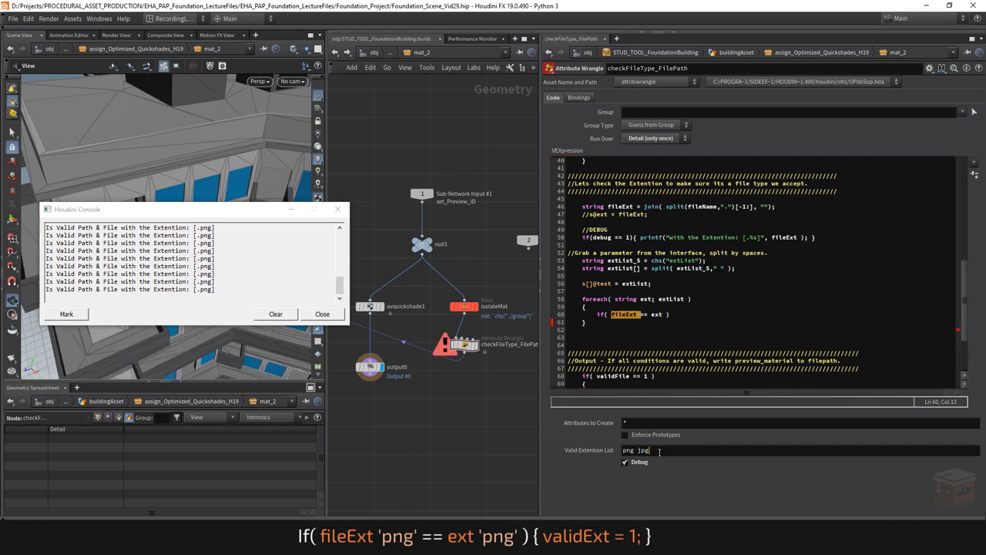
# Step: Give the if condition a braced block containing the line validExt = 1;
pyautogui.click(673, 315)
pyautogui.press('Return')
pyautogui.write('{')
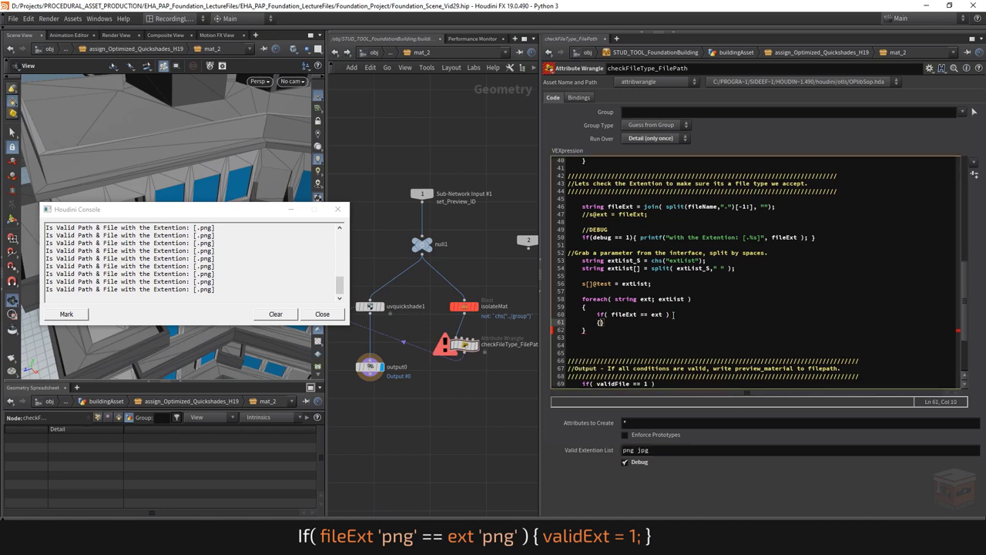
pyautogui.press('Return')
pyautogui.press('Tab')
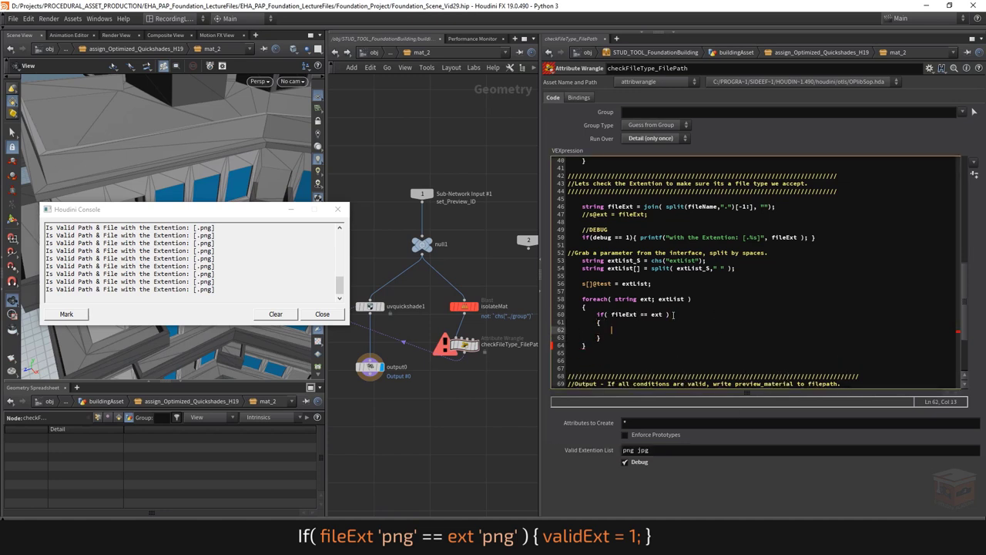
pyautogui.write('validExt = 1;')
# Step: Declare int validExt = 0; directly below the int validFile = 0; line near the start of the code
pyautogui.scroll(13, 739, 313)
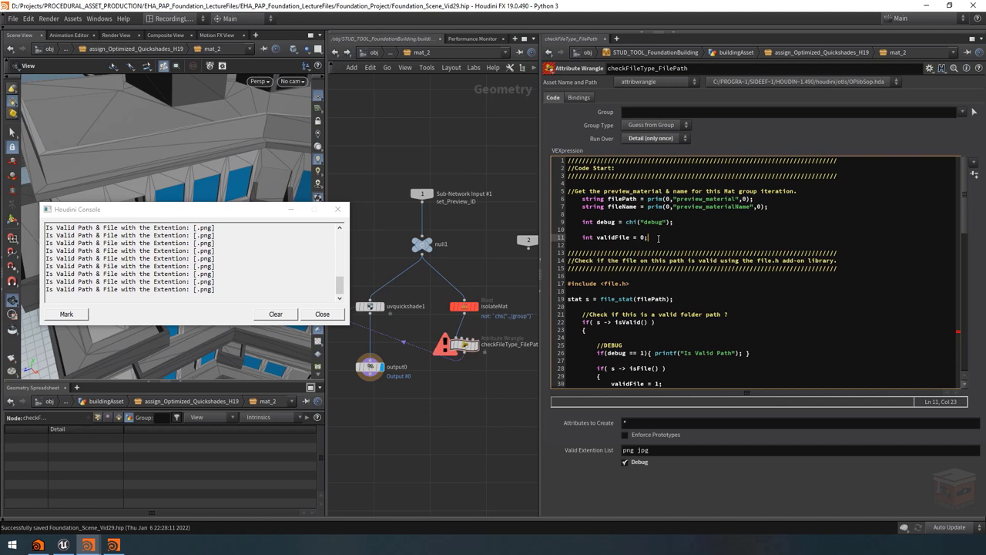
pyautogui.press('Return')
pyautogui.write('i')
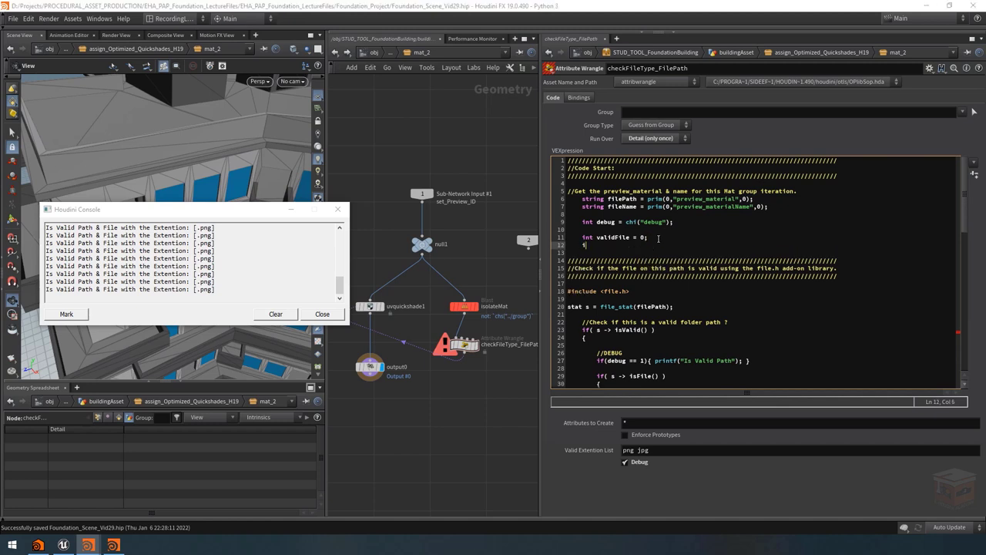
pyautogui.write('nt validExt = 0;')
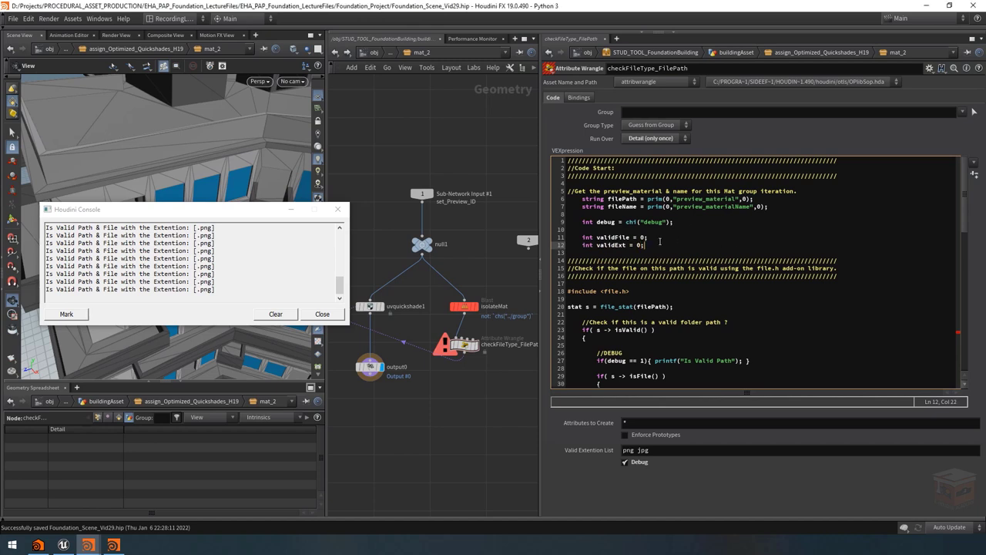
pyautogui.hotkey('shift', 'Home')
# Step: Copy the //DEBUG comment and its extension printf line, and paste them below validExt = 1; in the if block
pyautogui.scroll(-16, 832, 233)
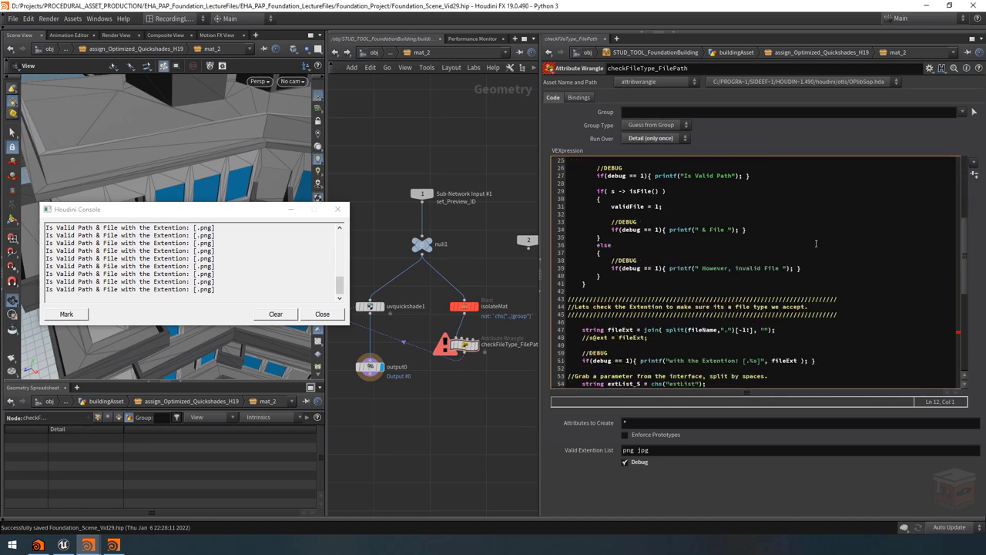
pyautogui.click(660, 267)
pyautogui.hotkey('shift', 'Home')
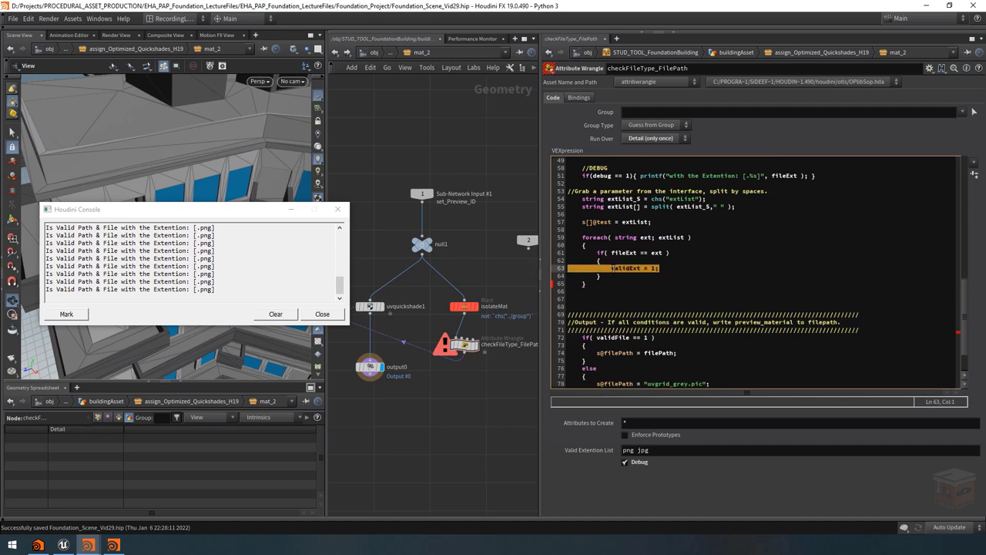
pyautogui.press('End')
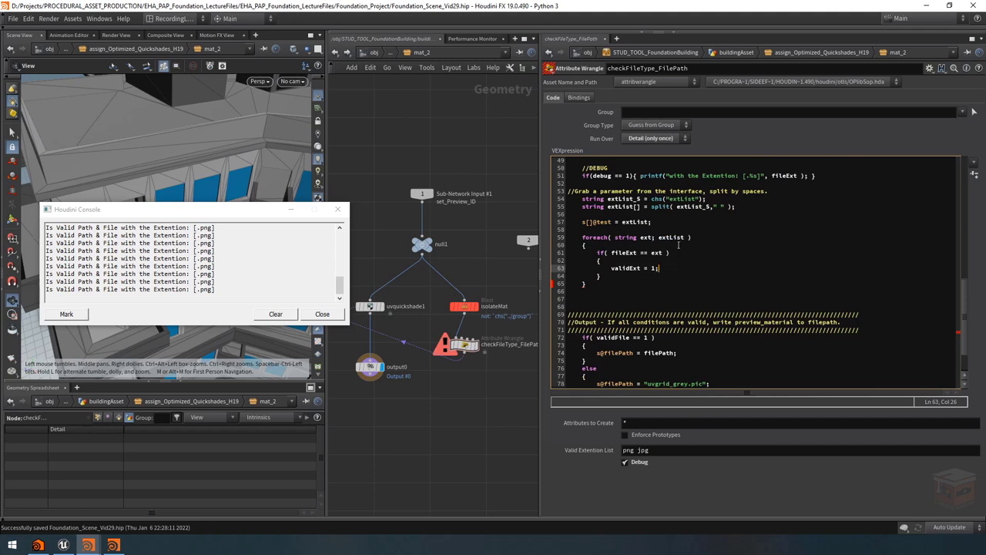
pyautogui.moveTo(836, 174); pyautogui.dragTo(567, 166)
pyautogui.hotkey('ctrl', 'c')
pyautogui.click(680, 267)
pyautogui.press('Return')
pyautogui.hotkey('ctrl', 'v')
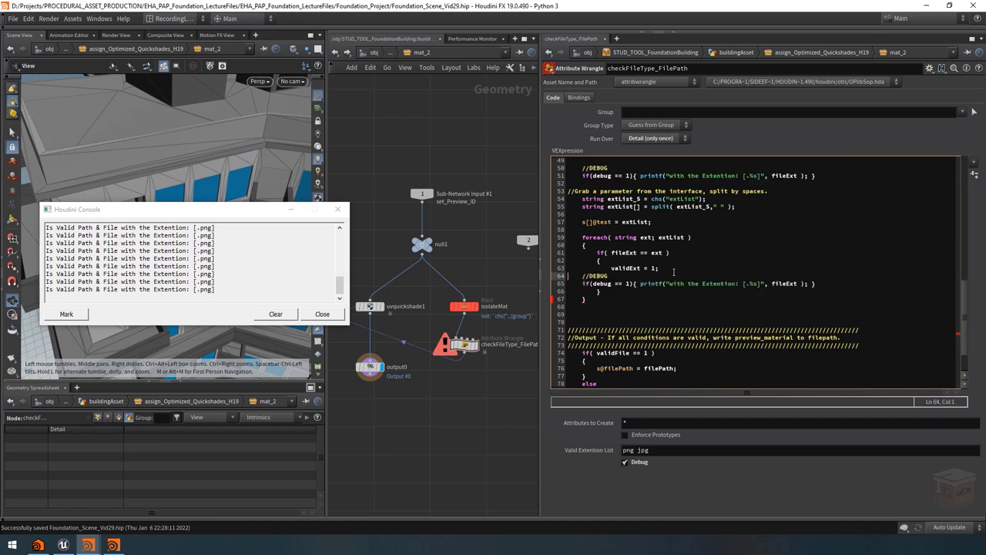
# Step: Indent the two pasted debug lines to match validExt = 1; and insert a blank line above them
pyautogui.press('Tab')
pyautogui.press('Tab')
pyautogui.press('Down')
pyautogui.press('Home')
pyautogui.press('Tab')
pyautogui.press('Tab')
pyautogui.press('Up')
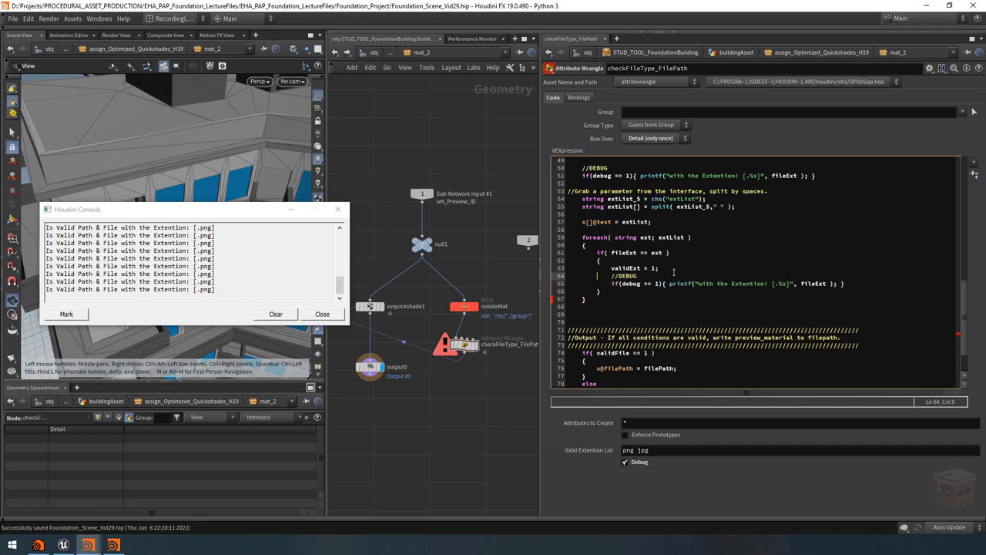
pyautogui.press('Return')
# Step: Replace the pasted printf's arguments with " - which is Valid." and commit the code so the wrangle recooks
pyautogui.moveTo(698, 291)
pyautogui.mouseDown()
pyautogui.moveTo(792, 291)
pyautogui.moveTo(694, 295)
pyautogui.mouseUp()
pyautogui.write('"')
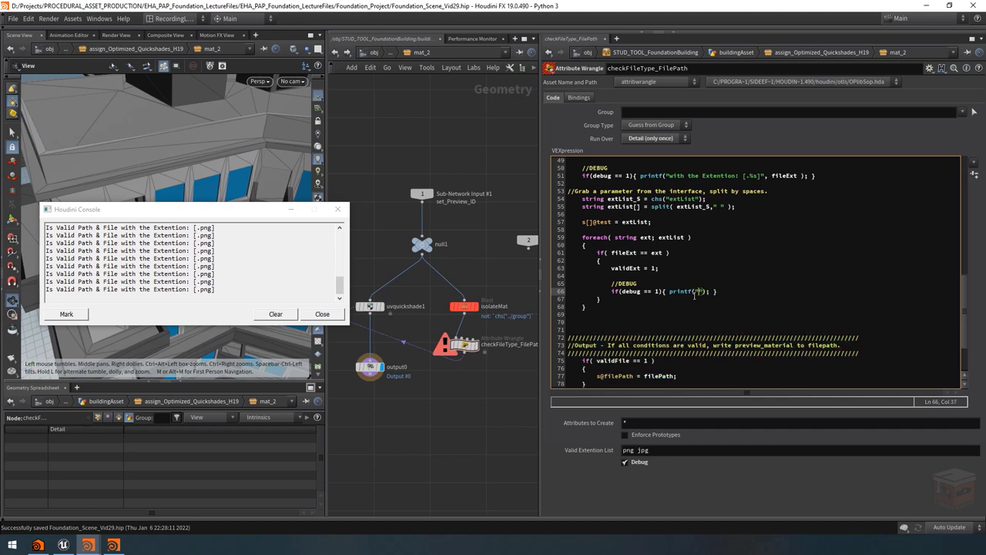
pyautogui.write(' - which is Valid.')
pyautogui.click(506, 276)
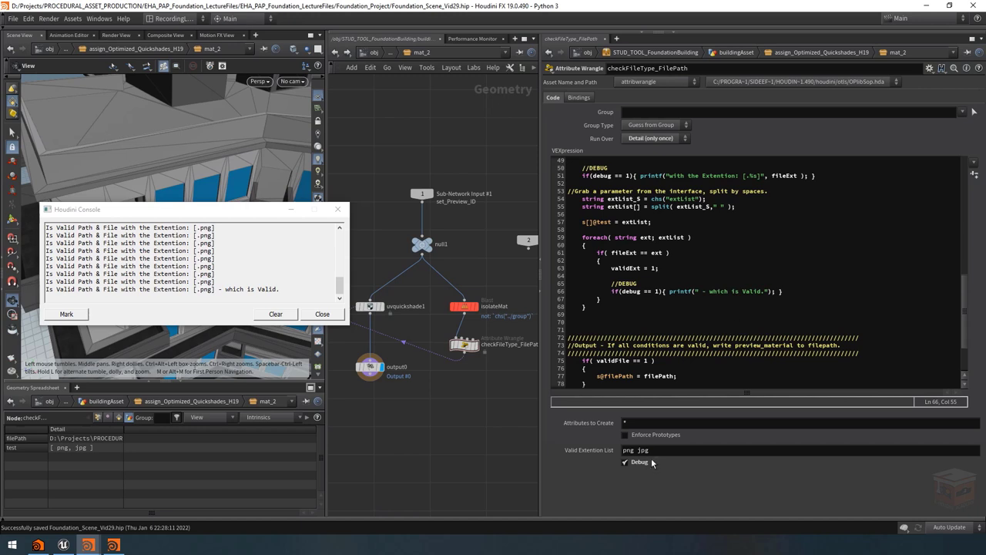
# Step: Set the Valid Extention List to only "tga" to test the check against an unlisted extension
pyautogui.click(698, 451)
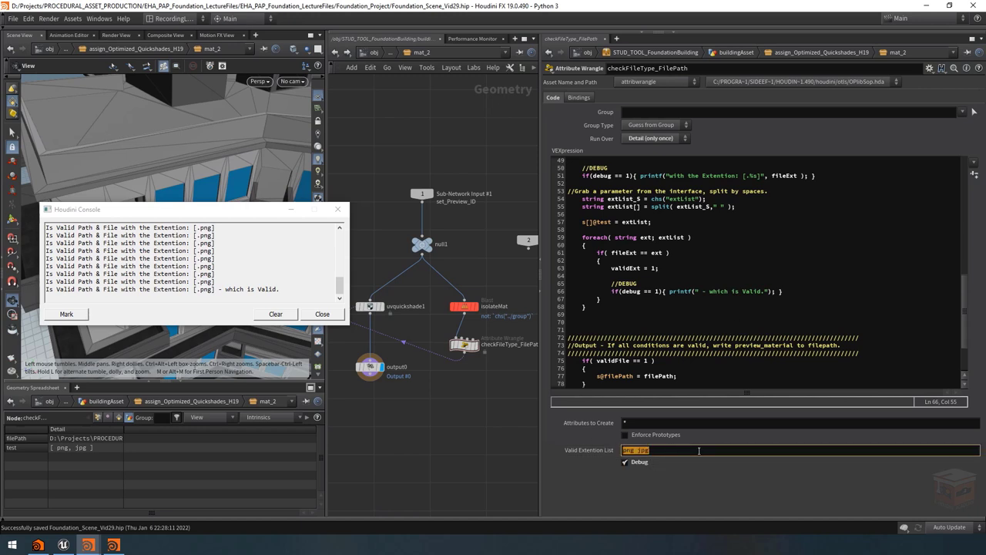
pyautogui.write('tga')
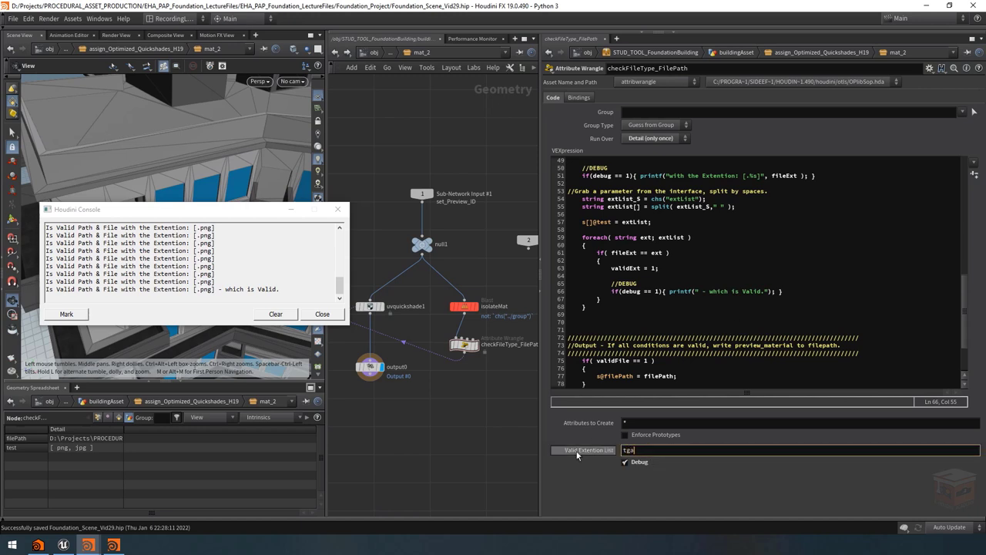
pyautogui.press('Return')
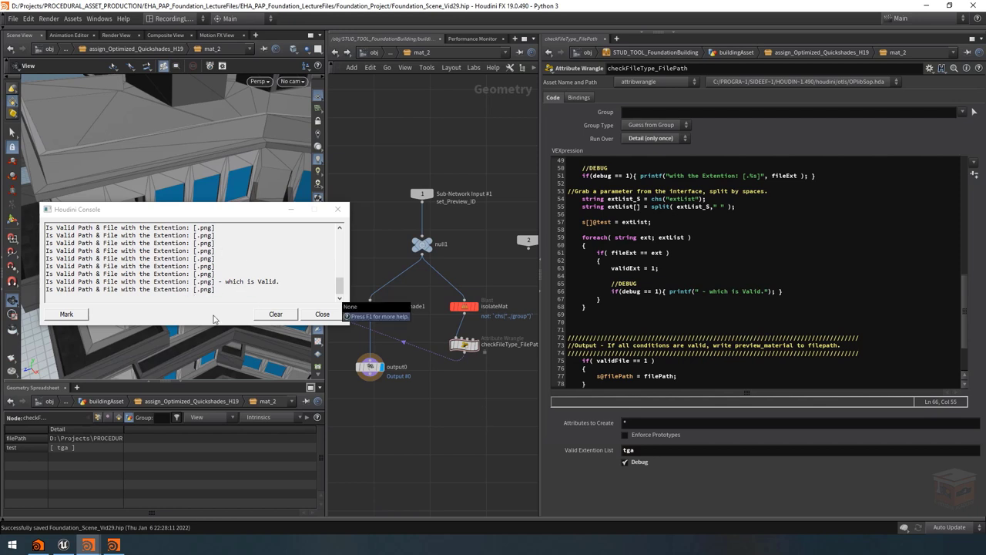
# Step: Add an empty else block after the if( fileExt == ext ) block inside the foreach loop
pyautogui.click(641, 305)
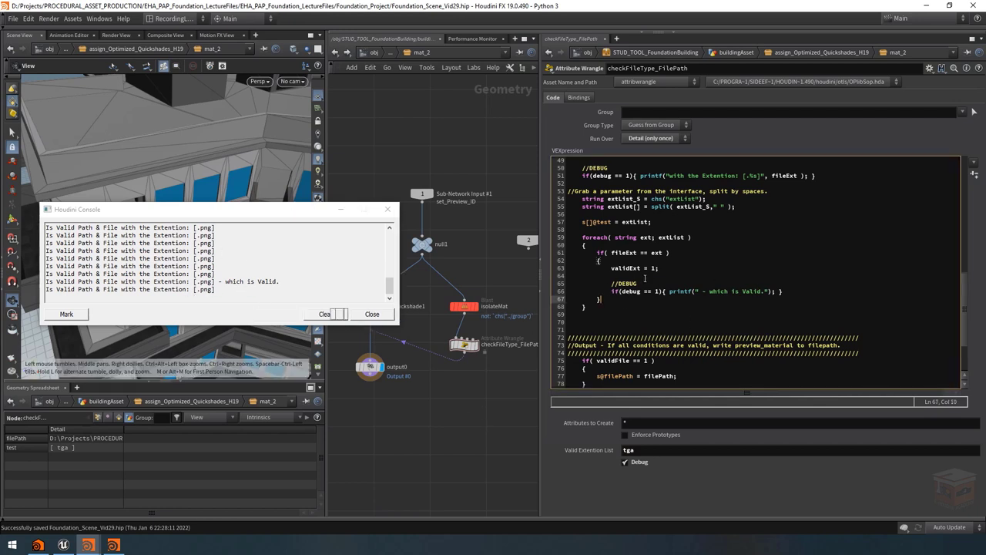
pyautogui.scroll(9, 645, 279)
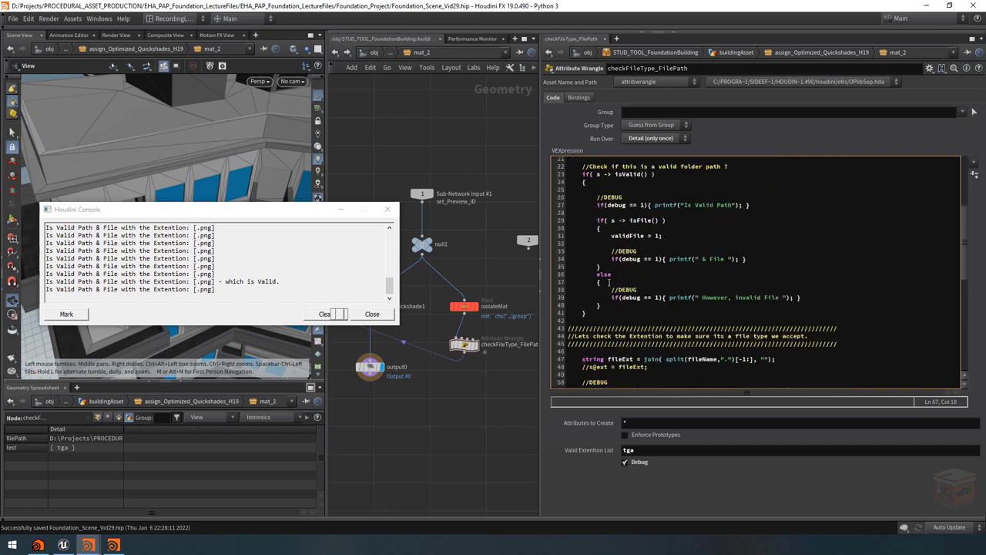
pyautogui.scroll(-8, 608, 282)
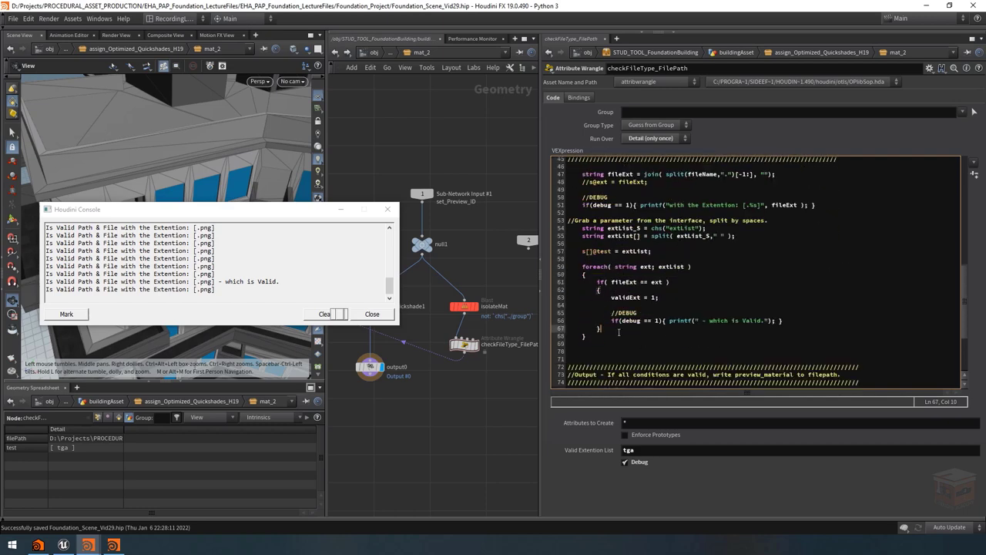
pyautogui.press('Return')
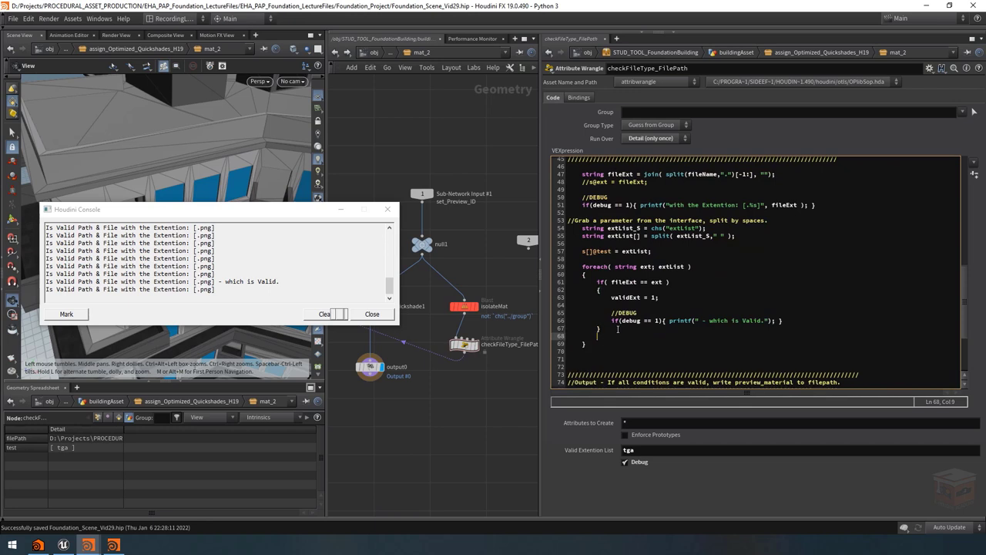
pyautogui.write('else')
pyautogui.press('Return')
pyautogui.write('{')
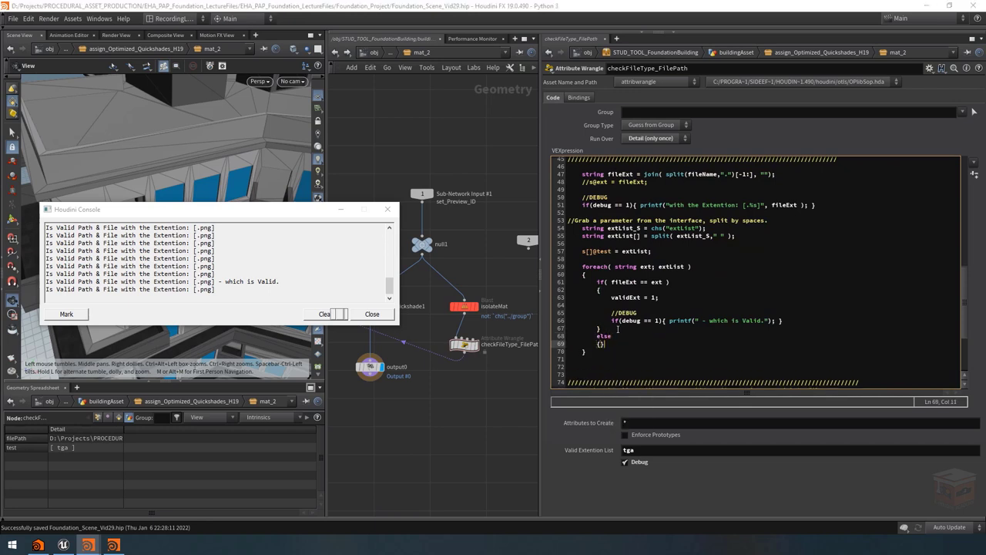
pyautogui.press('Return')
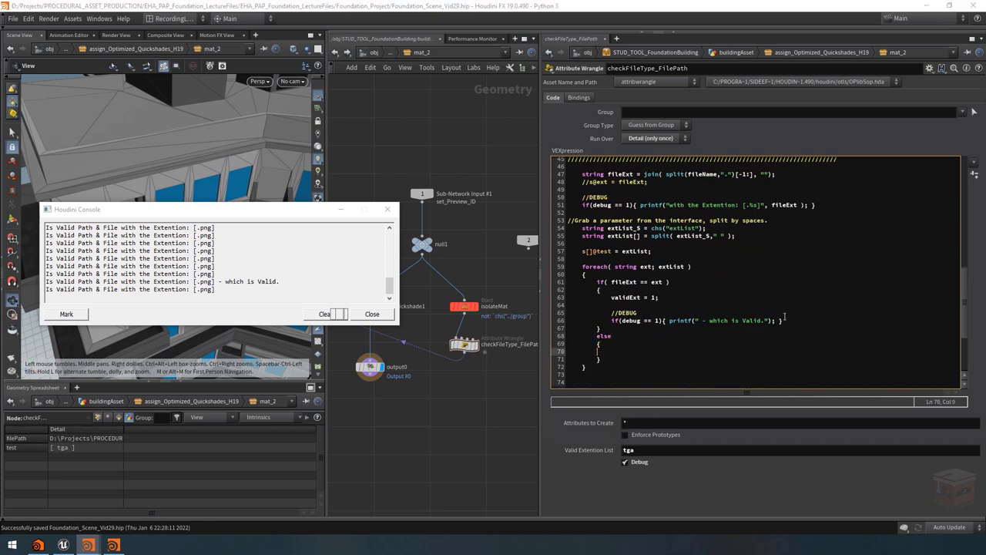
# Step: Copy the //DEBUG comment and its " - which is Valid." printf line into the else block
pyautogui.moveTo(784, 321); pyautogui.dragTo(546, 310)
pyautogui.hotkey('ctrl', 'c')
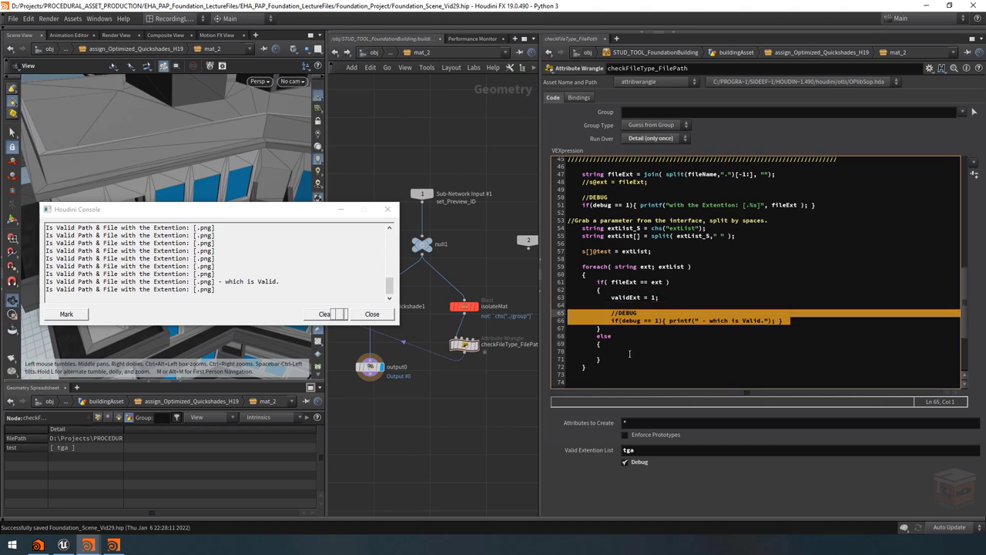
pyautogui.click(629, 354)
pyautogui.hotkey('ctrl', 'v')
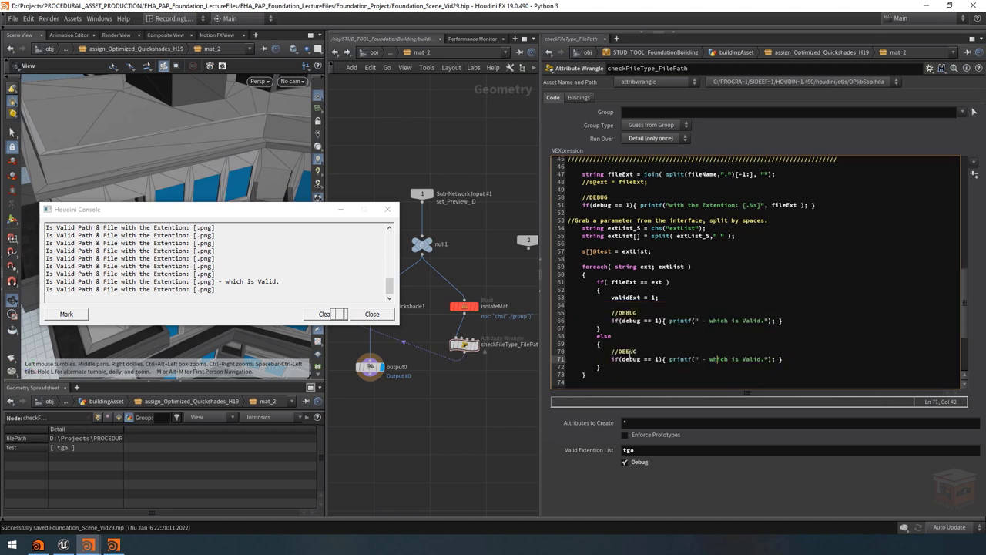
# Step: Change the else block's debug message to " - which is an invalid File Type." and commit the code so the wrangle recooks
pyautogui.press('Right')
pyautogui.write('an in')
pyautogui.press('Delete')
pyautogui.press('Delete')
pyautogui.write('va')
pyautogui.press('Delete')
pyautogui.write('valid File Type')
pyautogui.click(451, 400)
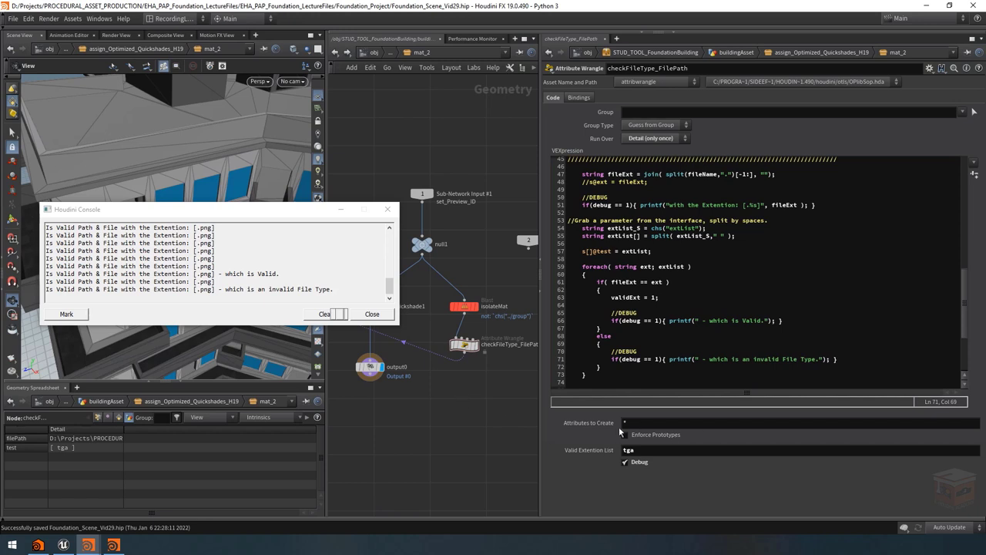
# Step: Set the Valid Extention List to "tga exe" and widen the Houdini Console to fit its longer output lines
pyautogui.click(651, 451)
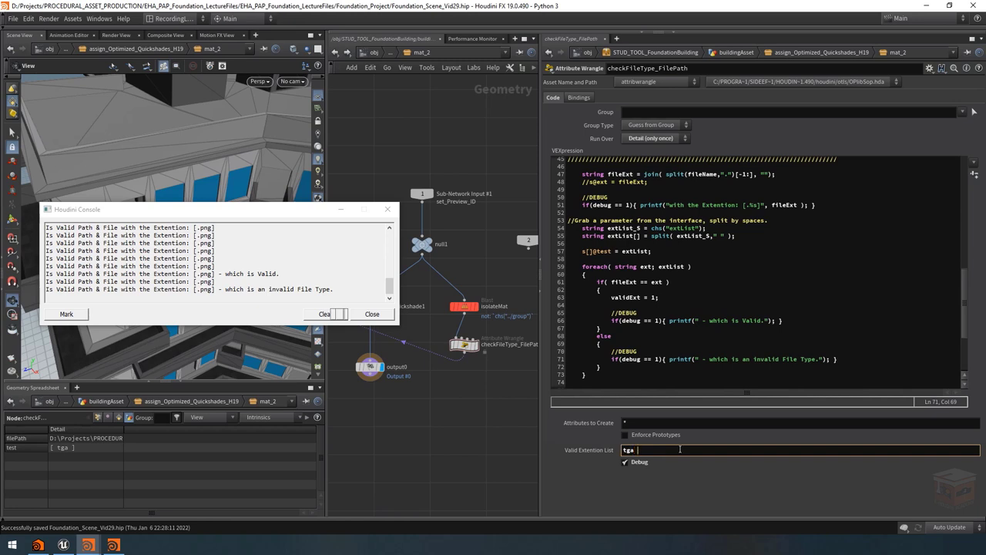
pyautogui.write('exe')
pyautogui.press('Return')
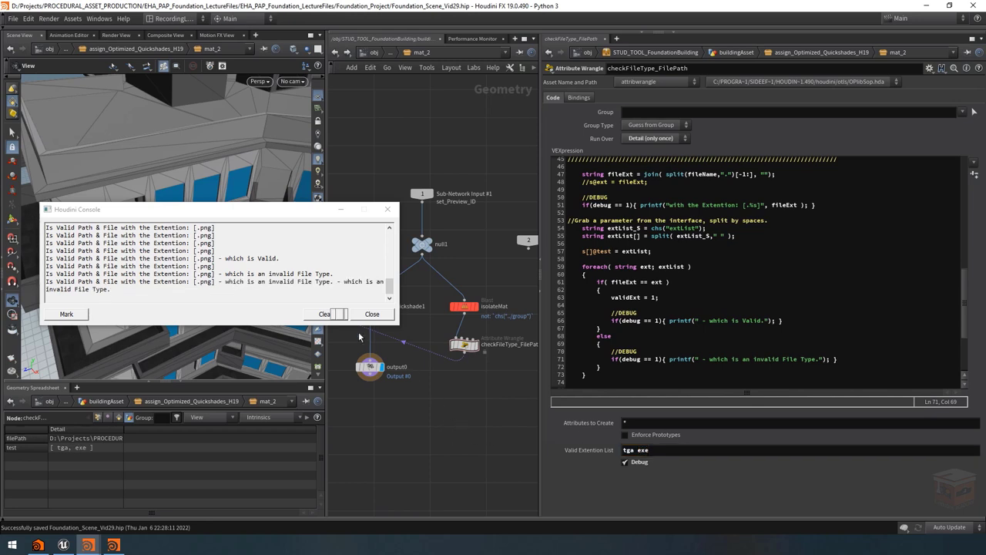
pyautogui.moveTo(400, 273); pyautogui.dragTo(538, 275)
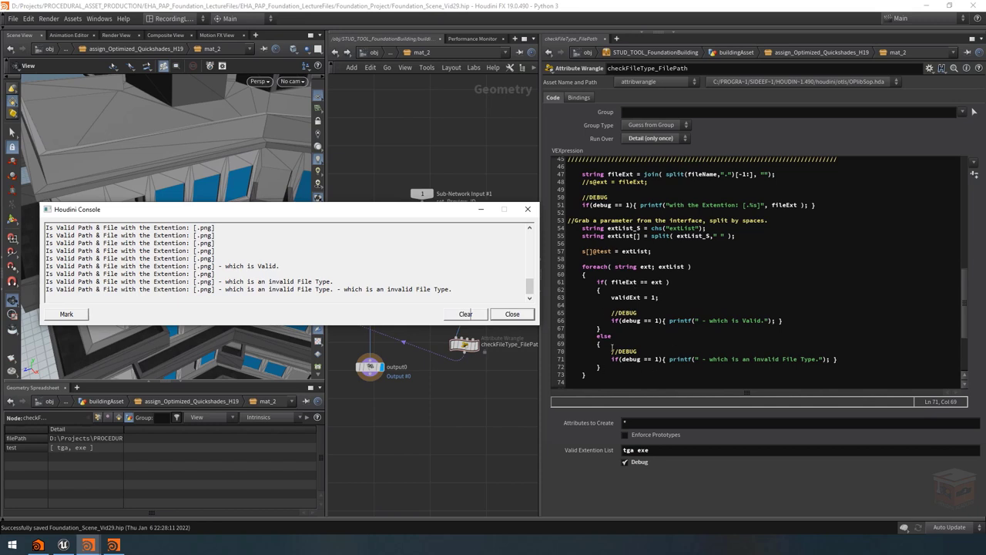
# Step: Copy the two invalid File Type debug lines and delete the whole else block from the foreach loop
pyautogui.moveTo(607, 327); pyautogui.dragTo(560, 281)
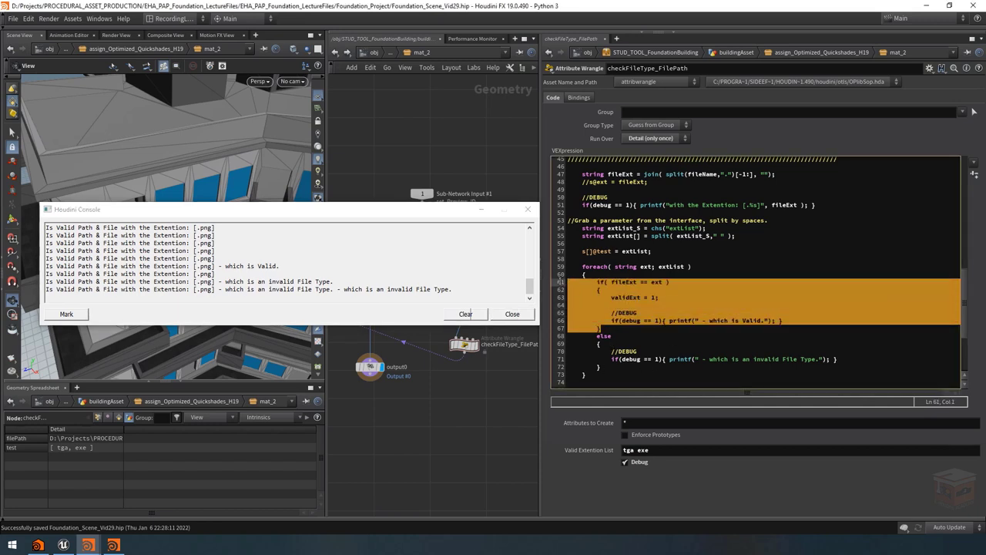
pyautogui.moveTo(616, 368); pyautogui.dragTo(568, 336)
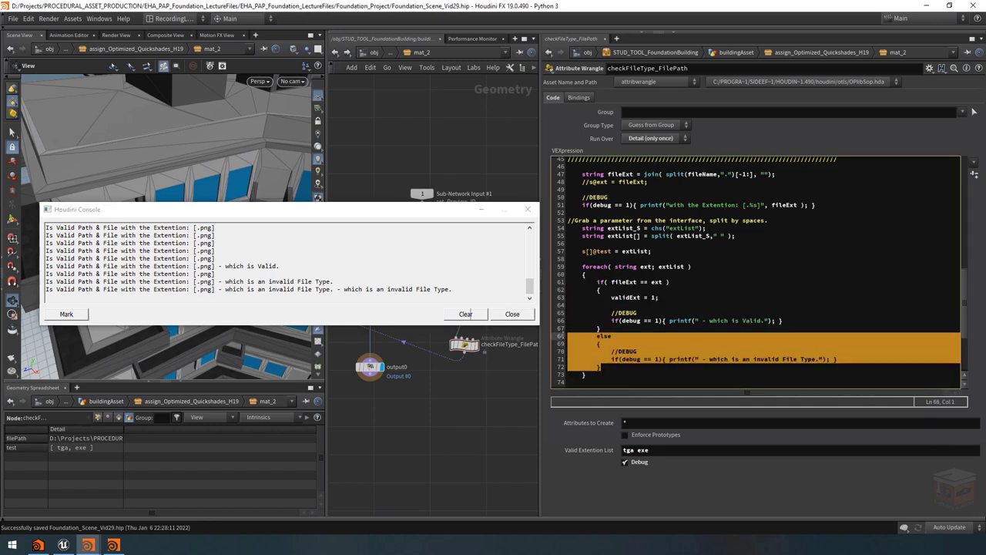
pyautogui.click(874, 359)
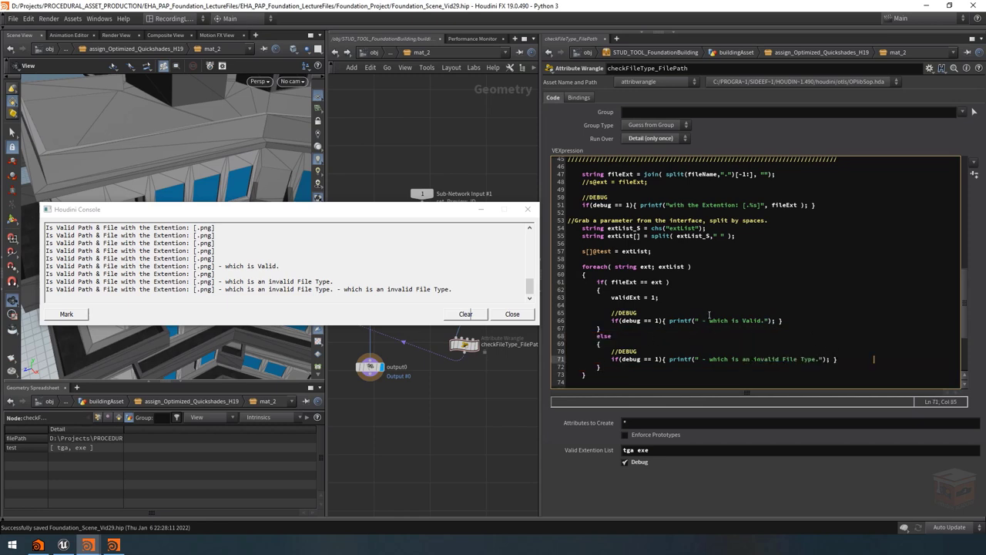
pyautogui.scroll(-3, 708, 314)
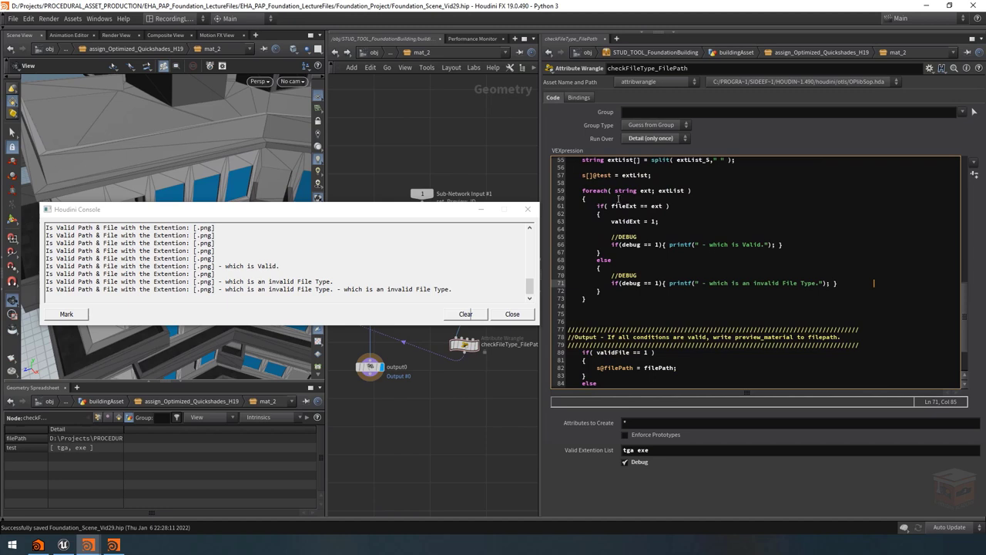
pyautogui.scroll(2, 639, 268)
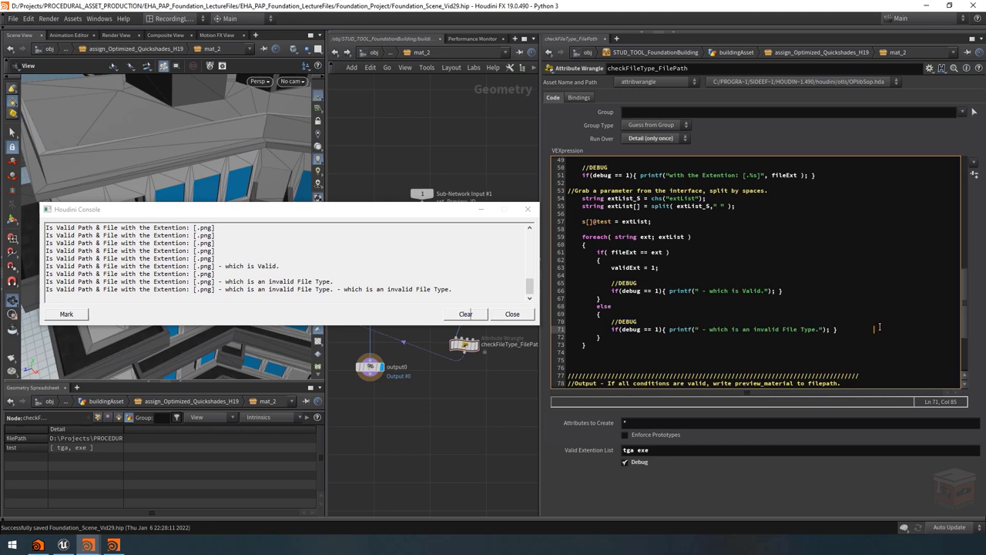
pyautogui.moveTo(875, 329); pyautogui.dragTo(537, 322)
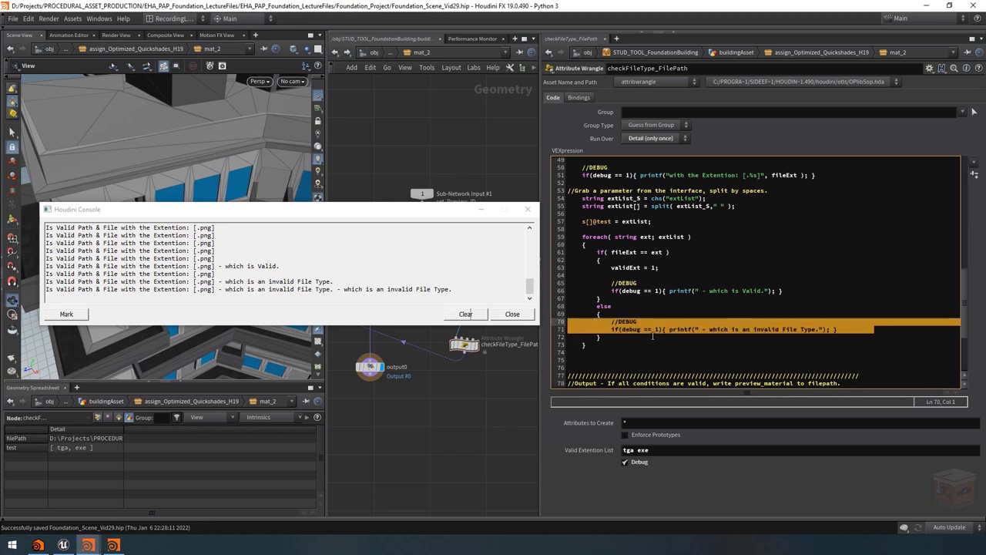
pyautogui.moveTo(615, 336); pyautogui.dragTo(609, 307)
pyautogui.hotkey('ctrl', 'c')
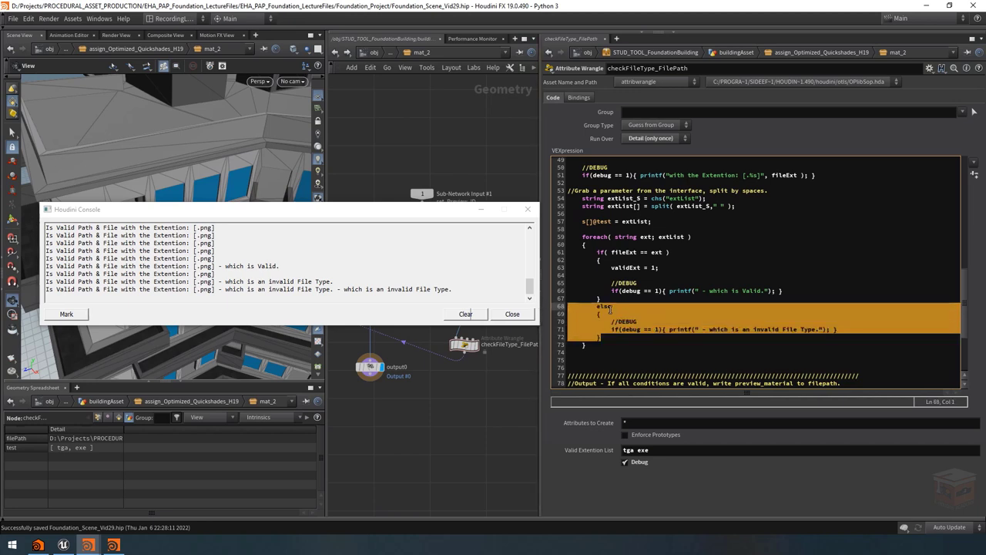
pyautogui.press('Delete')
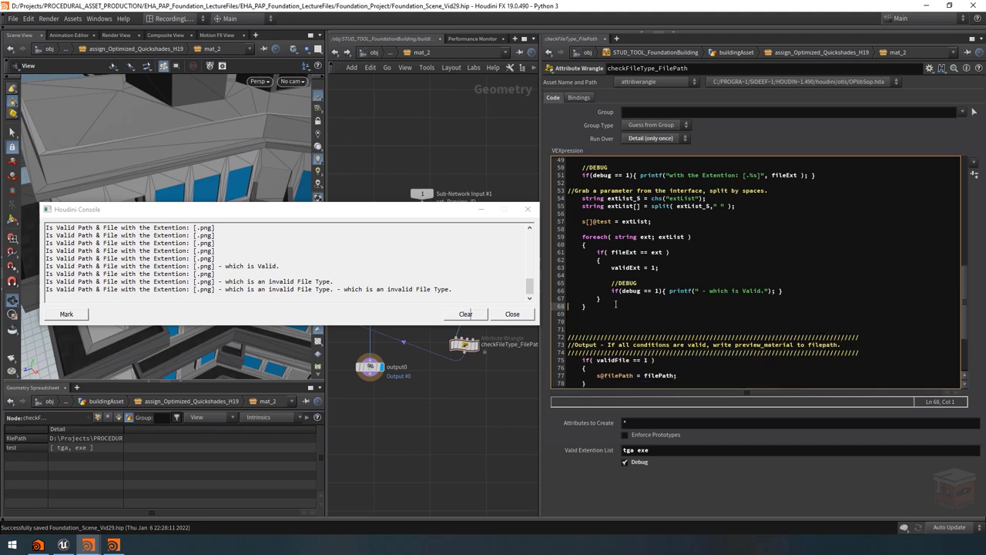
# Step: Paste the invalid File Type debug lines below the foreach loop's closing brace and outdent them
pyautogui.click(607, 306)
pyautogui.press('Return')
pyautogui.press('Return')
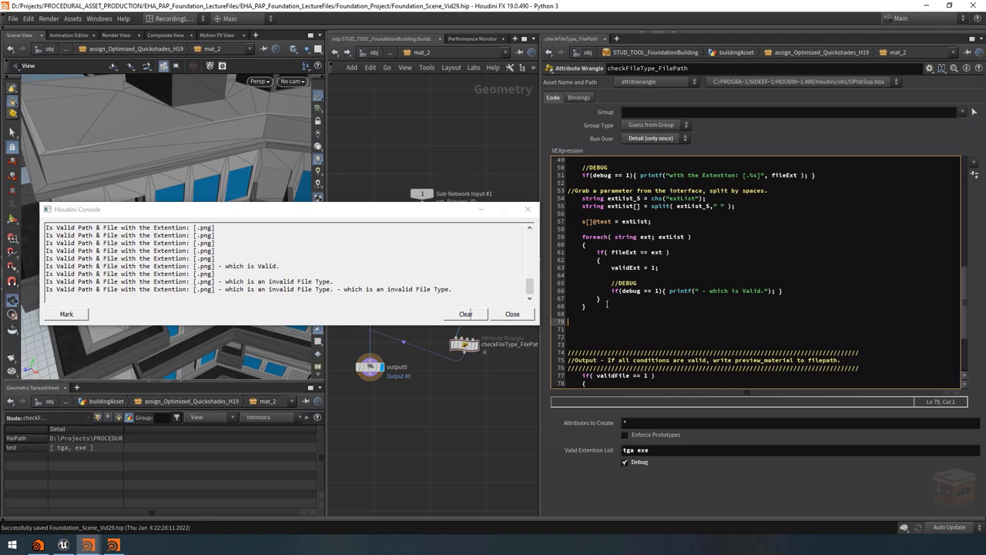
pyautogui.hotkey('ctrl', 'v')
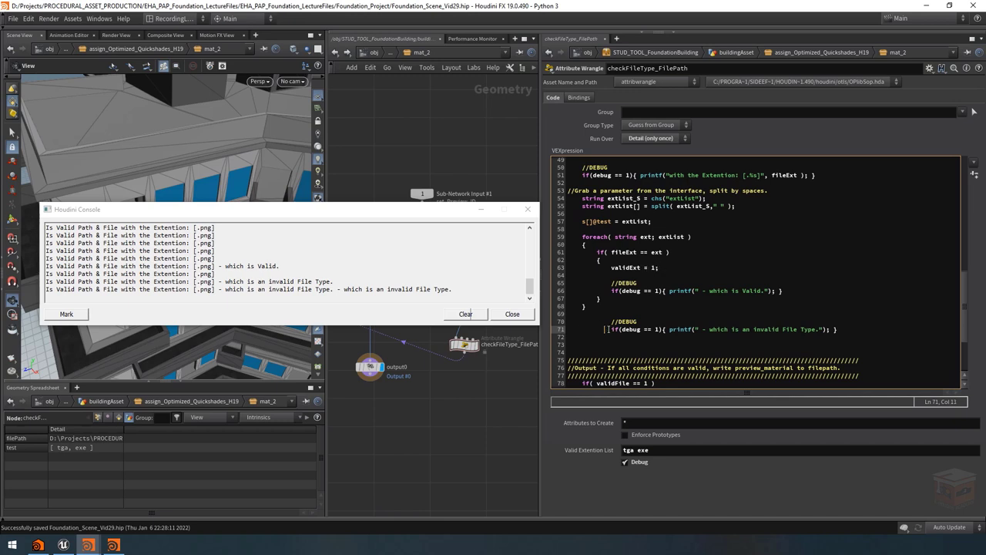
pyautogui.press('BackSpace')
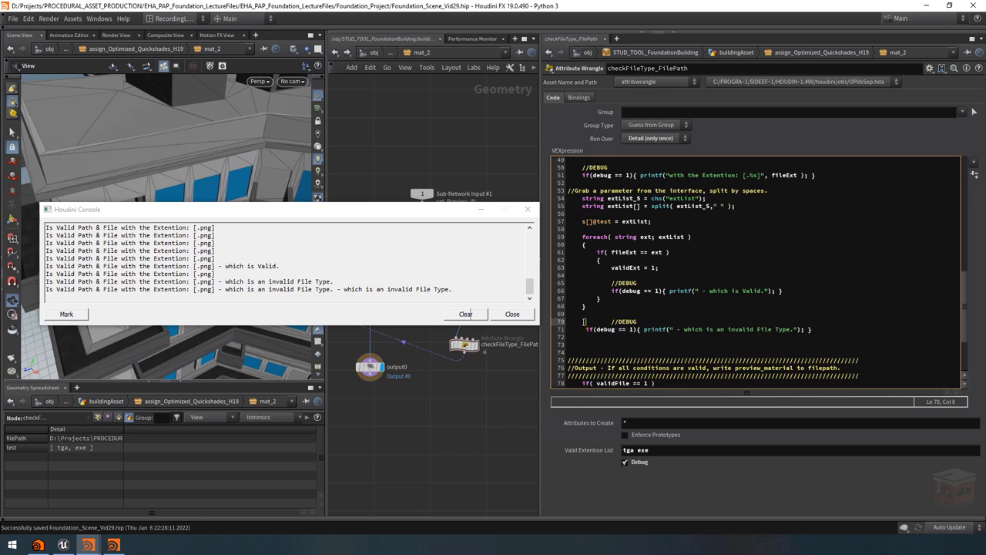
pyautogui.moveTo(586, 322); pyautogui.dragTo(611, 321)
pyautogui.press('BackSpace')
# Step: Extend the invalid File Type debug condition to debug == 1 && validExt == 0, commit the code and check the newest console line
pyautogui.click(632, 329)
pyautogui.hotkey('ctrl', 'Left')
pyautogui.hotkey('ctrl', 'Left')
pyautogui.hotkey('ctrl', 'Left')
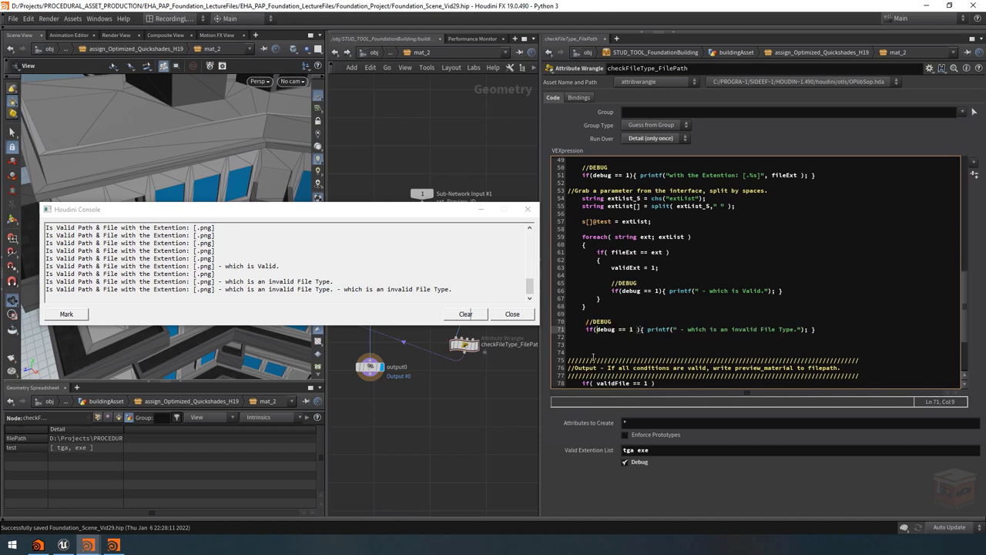
pyautogui.press('Right')
pyautogui.press('Right')
pyautogui.press('Right')
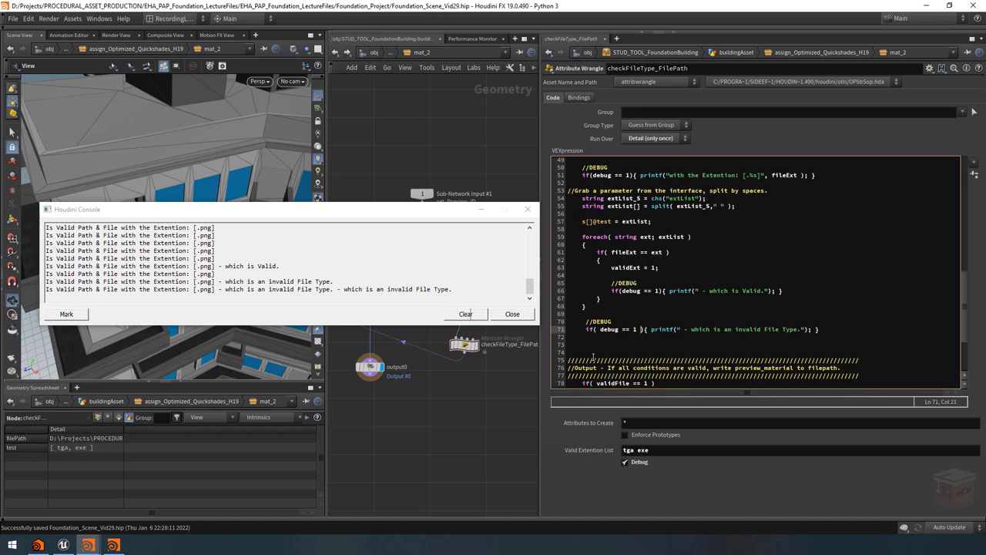
pyautogui.press('BackSpace')
pyautogui.write('&& v')
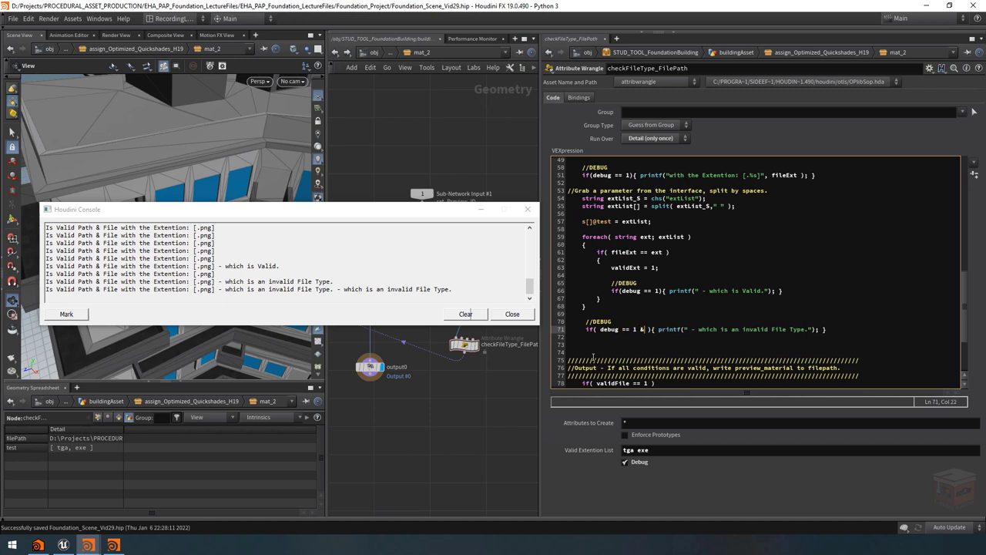
pyautogui.write('alidE')
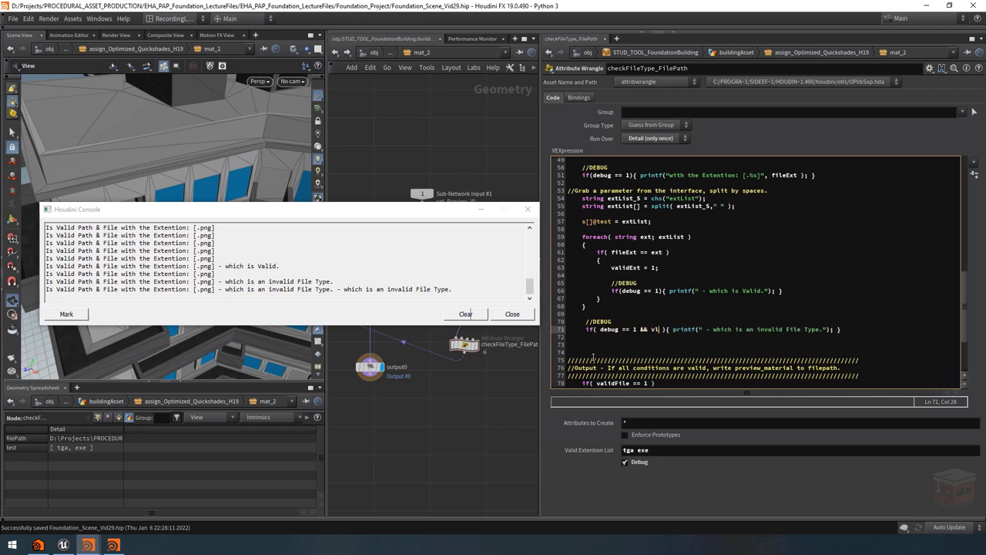
pyautogui.write('xt == ')
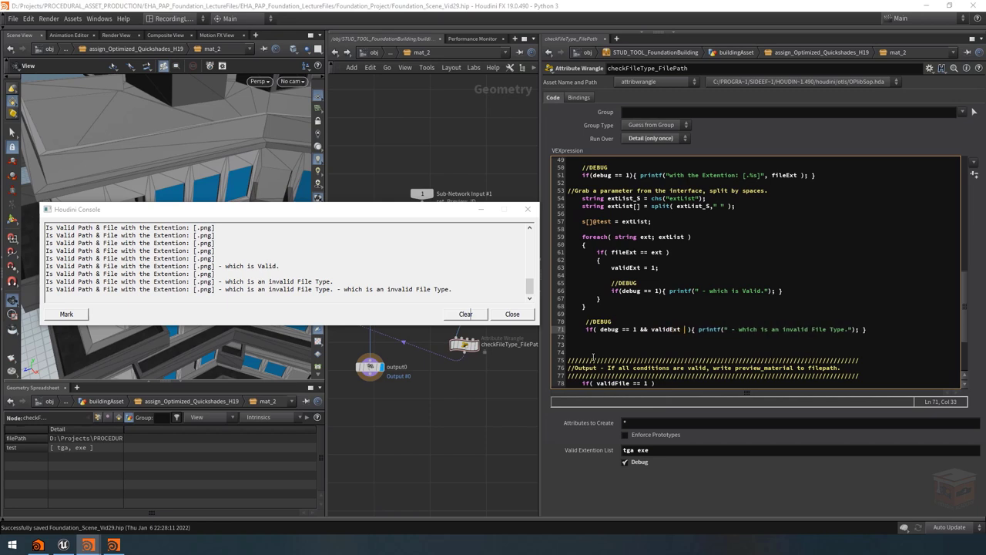
pyautogui.write('0')
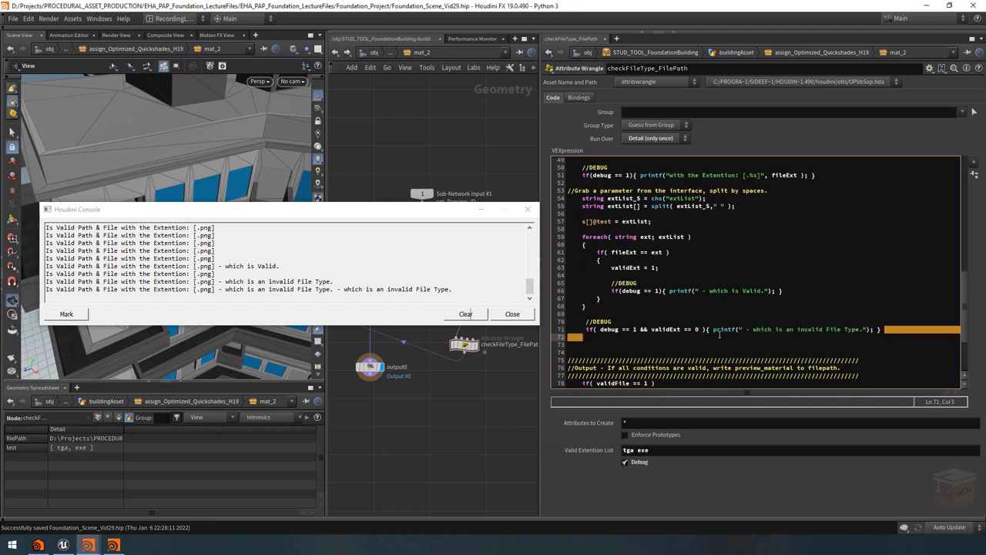
pyautogui.keyDown('shift'); pyautogui.click(903, 329); pyautogui.keyUp('shift')
pyautogui.click(905, 329)
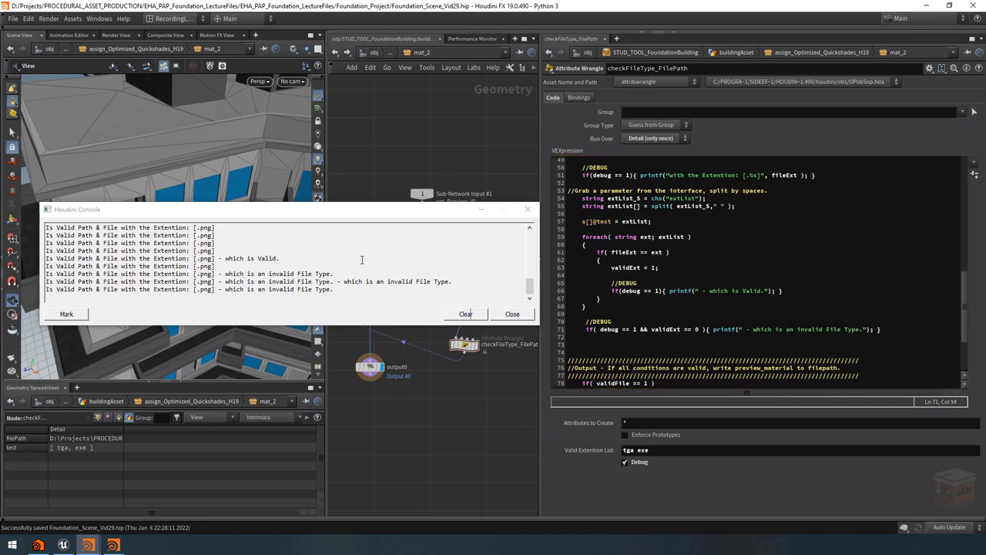
pyautogui.moveTo(357, 290); pyautogui.dragTo(43, 290)
pyautogui.click(346, 289)
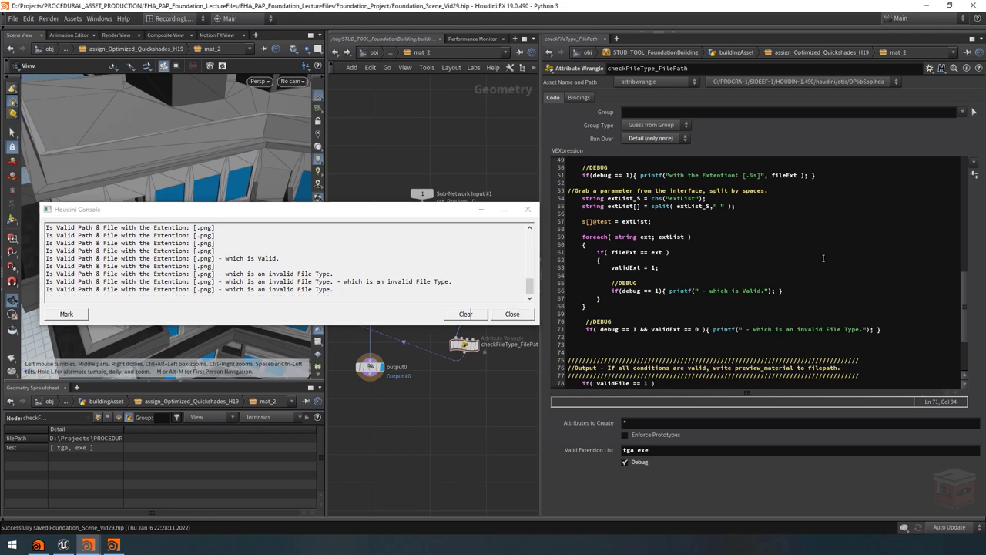
# Step: Extend the output section's validFile == 1 condition with && validExt == 1
pyautogui.scroll(-4, 890, 265)
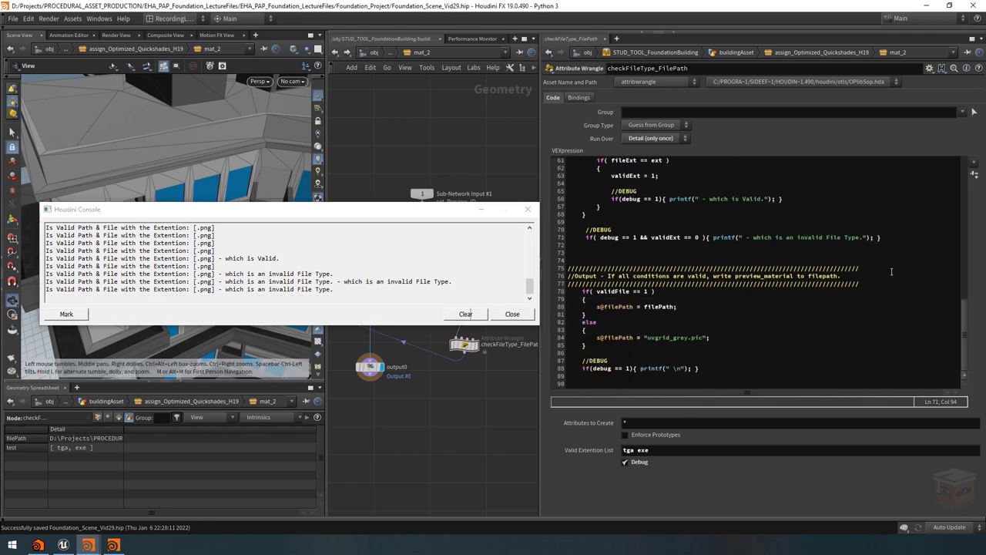
pyautogui.click(646, 291)
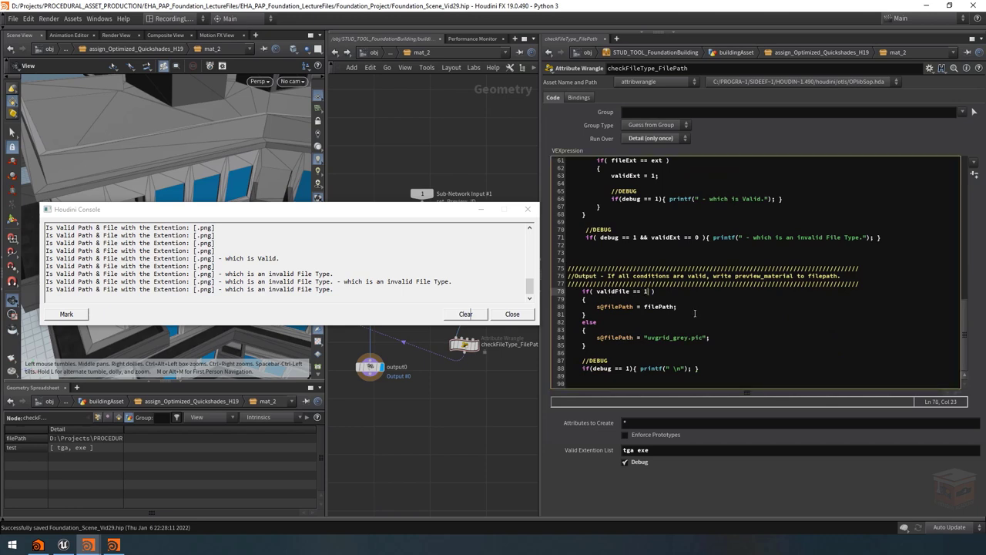
pyautogui.write('&& validExt == 1')
pyautogui.moveTo(678, 306); pyautogui.dragTo(552, 307)
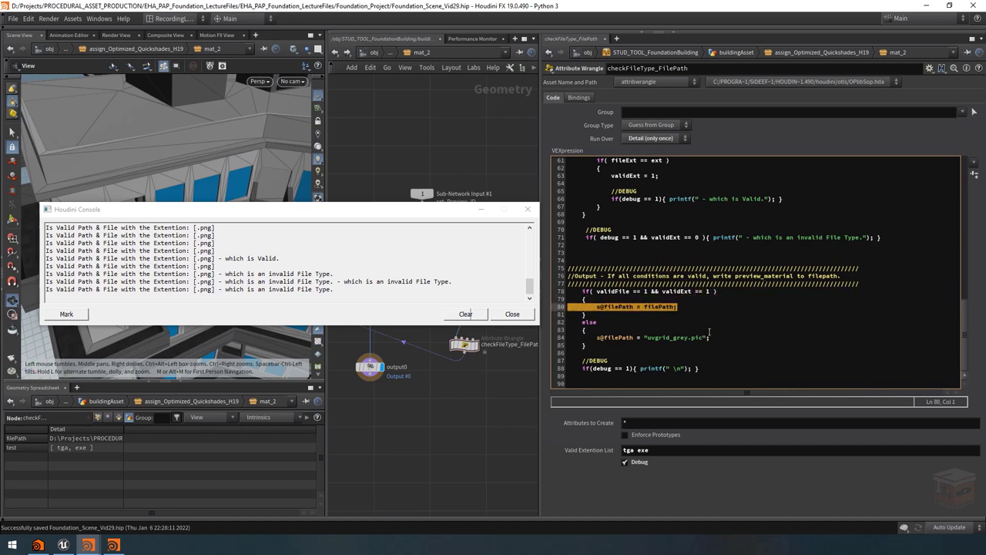
pyautogui.moveTo(711, 337); pyautogui.dragTo(560, 338)
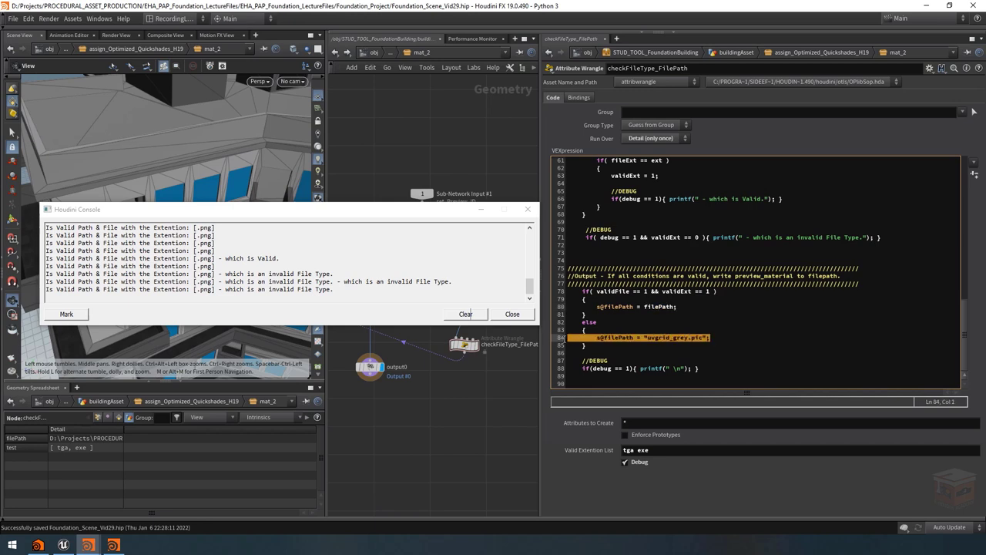
# Step: Commit the edited output condition and empty the wrangle's Valid Extention List
pyautogui.click(737, 338)
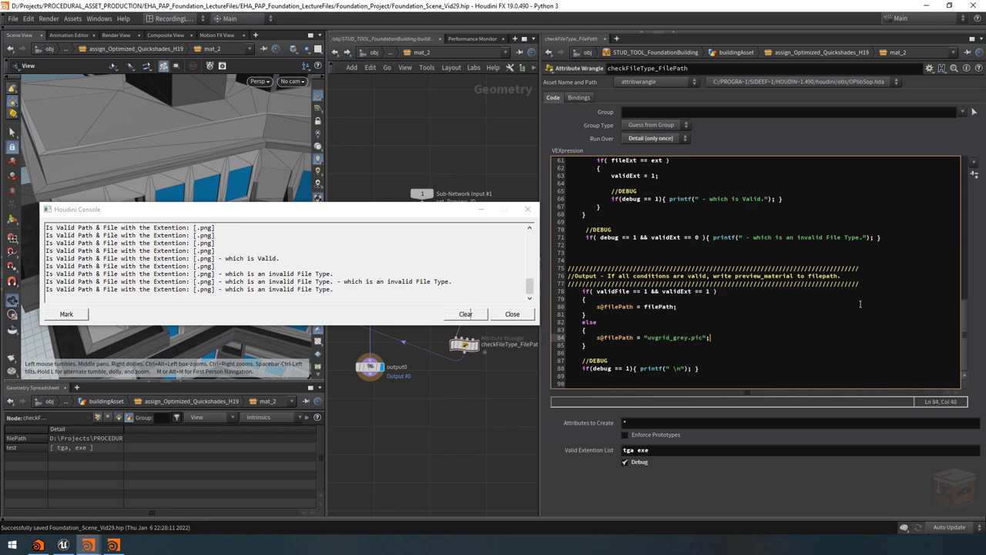
pyautogui.click(506, 405)
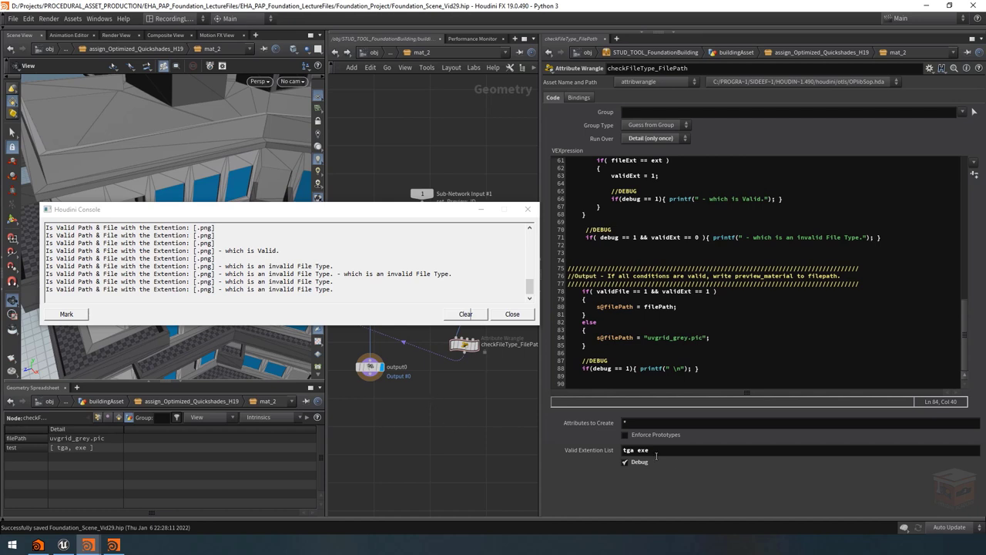
pyautogui.click(683, 449)
pyautogui.press('BackSpace')
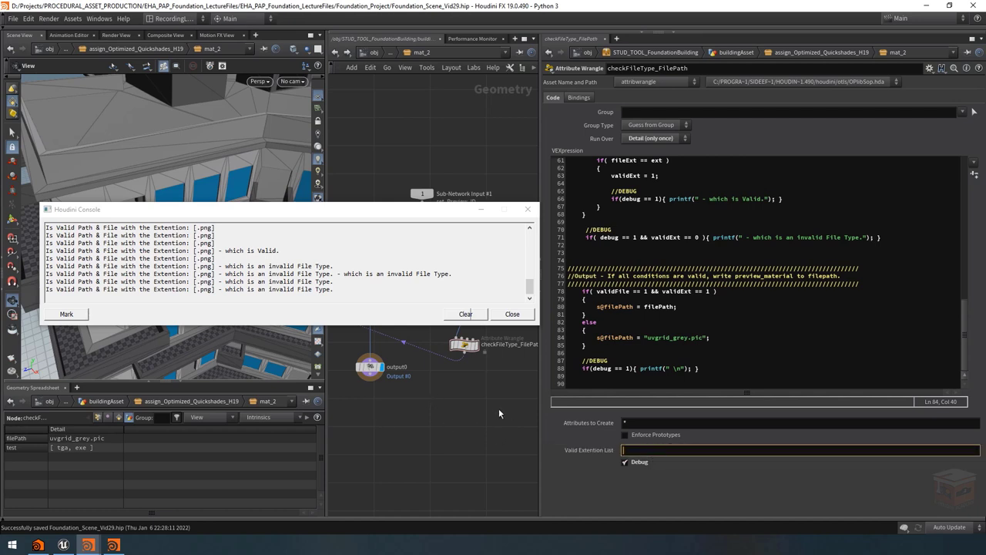
pyautogui.click(498, 408)
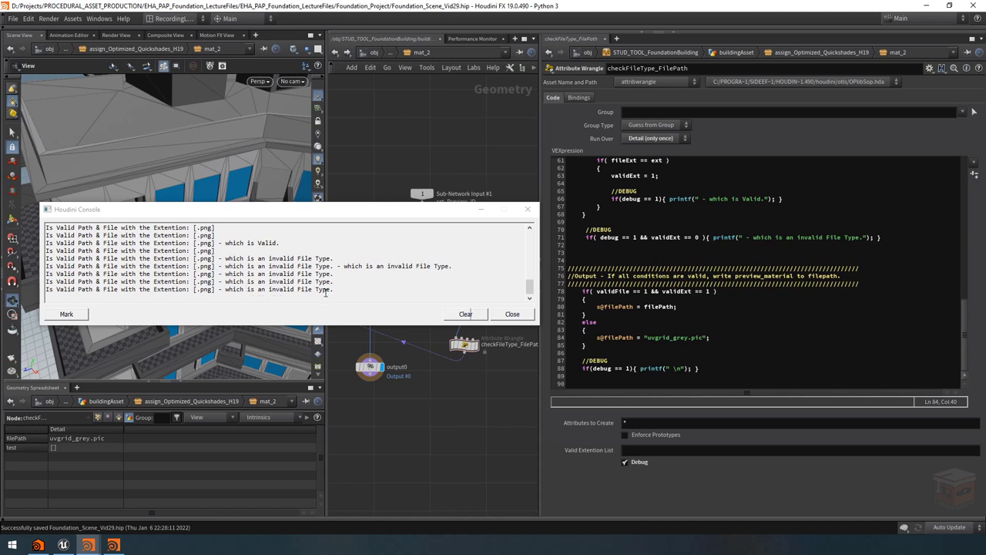
# Step: Below the invalid File Type debug lines, add the comment "//In case no extensions are provided, ignore this check and set to always valid."
pyautogui.scroll(3, 846, 333)
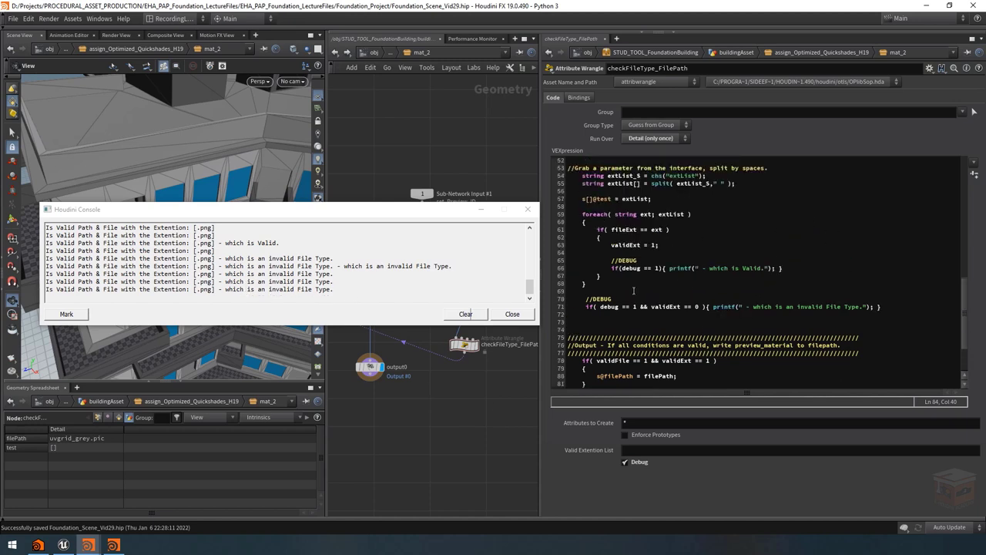
pyautogui.click(675, 243)
pyautogui.press('Up')
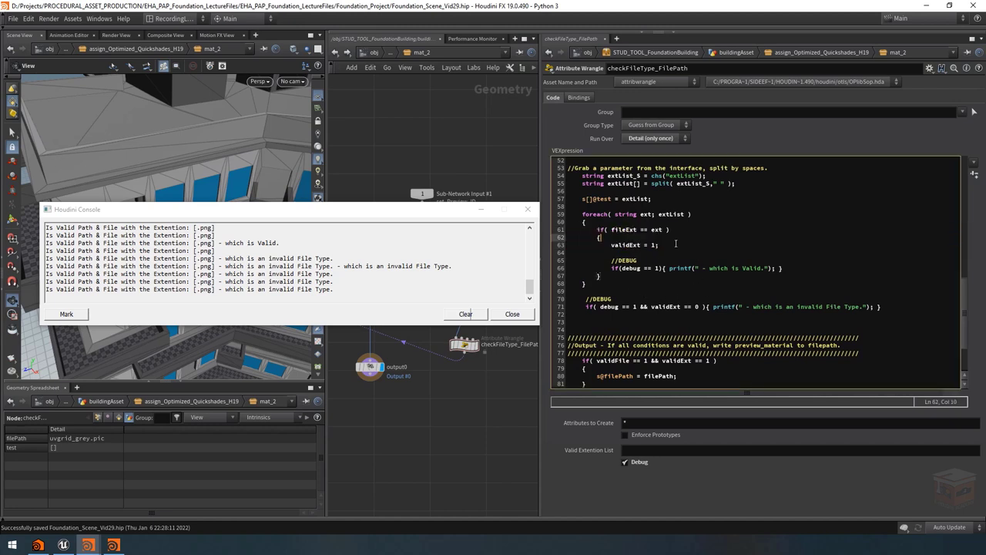
pyautogui.click(676, 243)
pyautogui.click(732, 314)
pyautogui.press('Return')
pyautogui.write('//')
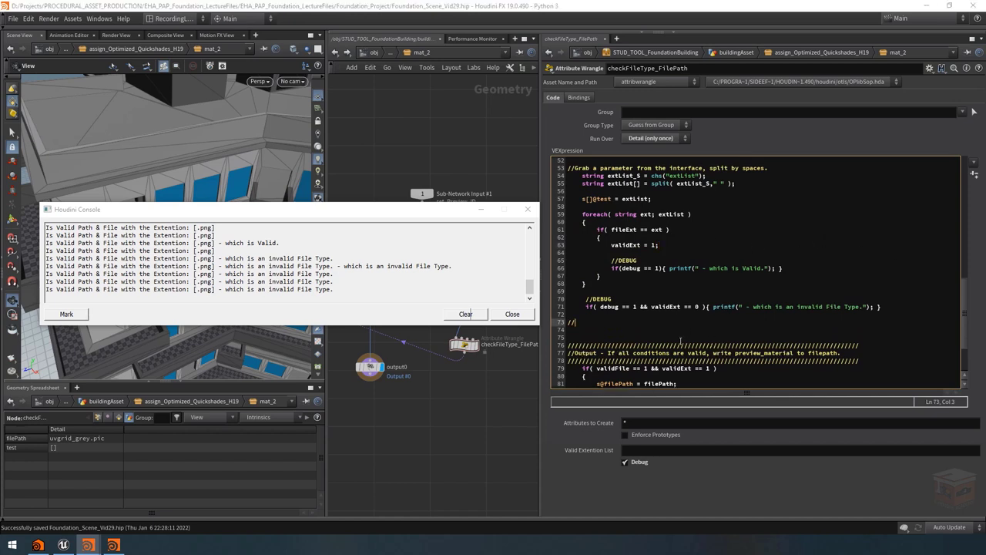
pyautogui.write('In case no extensions are provided, ignore this check and set to always valid.')
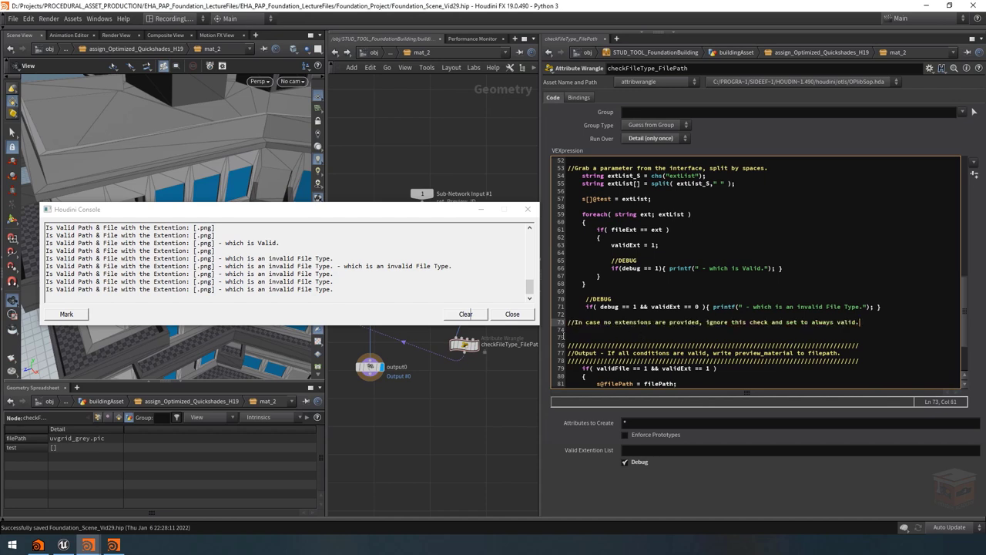
# Step: Under the new comment, write the condition if( extList_S == "" ), reusing the variable name from the parameter line
pyautogui.press('Return')
pyautogui.press('Return')
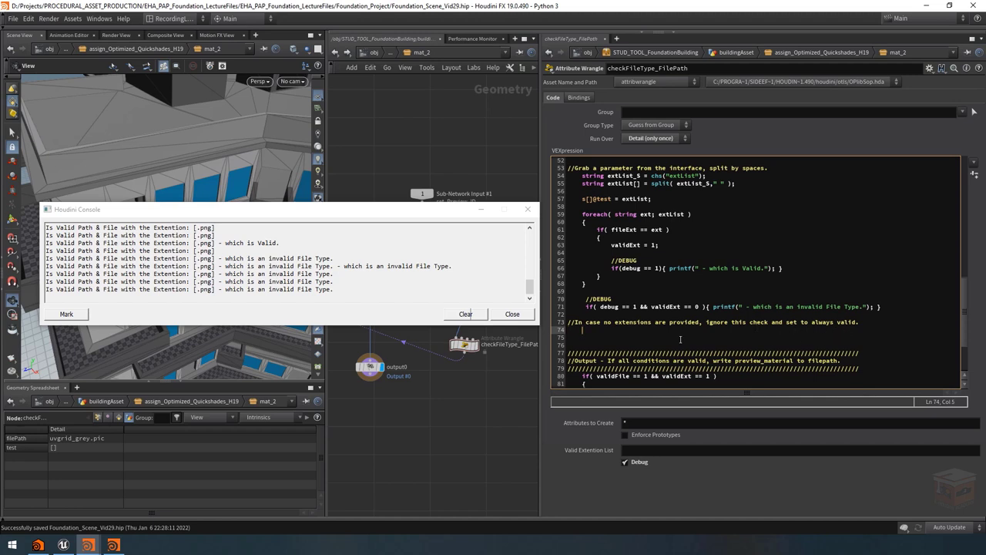
pyautogui.write('if(')
pyautogui.moveTo(643, 176); pyautogui.dragTo(609, 176)
pyautogui.hotkey('ctrl', 'c')
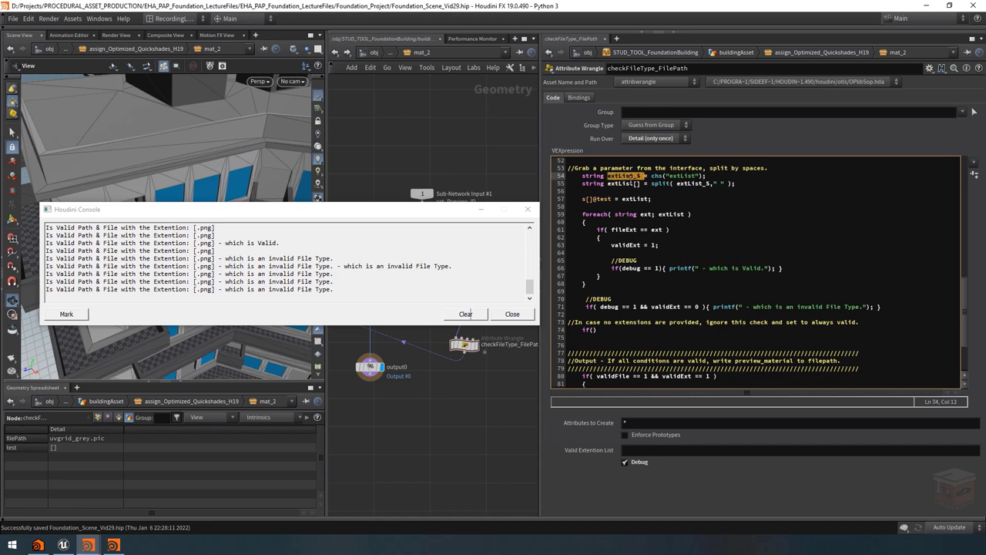
pyautogui.click(595, 330)
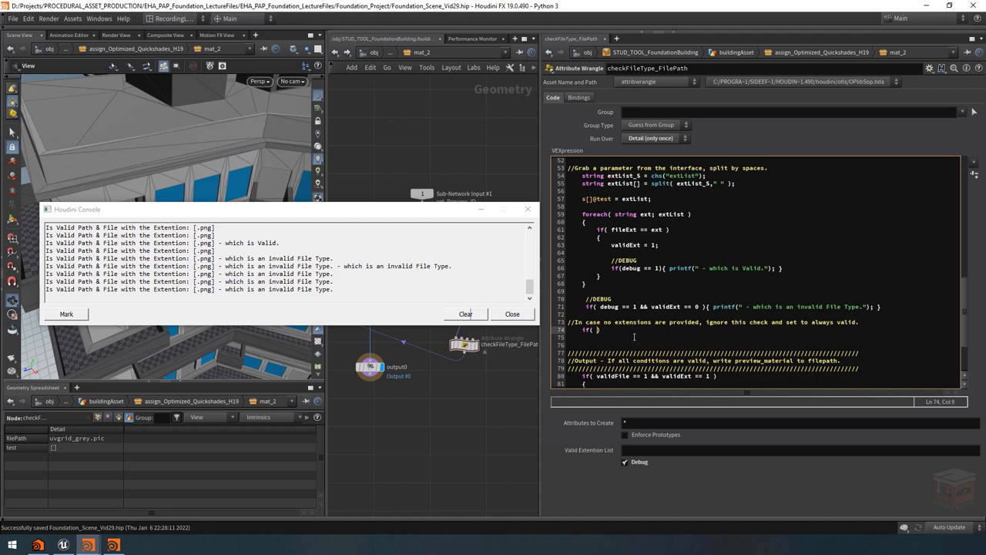
pyautogui.hotkey('ctrl', 'v')
pyautogui.write('== ')
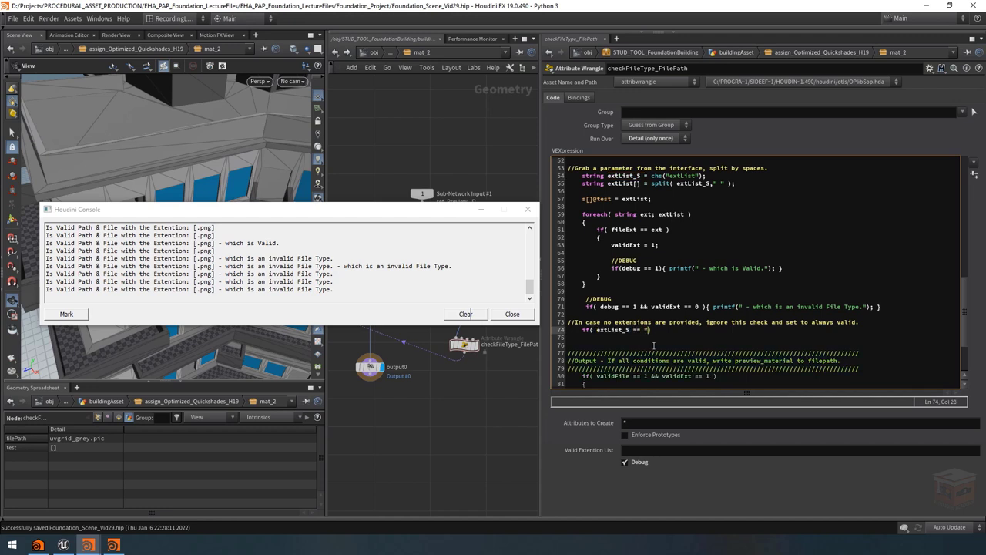
pyautogui.write('"')
pyautogui.press('BackSpace')
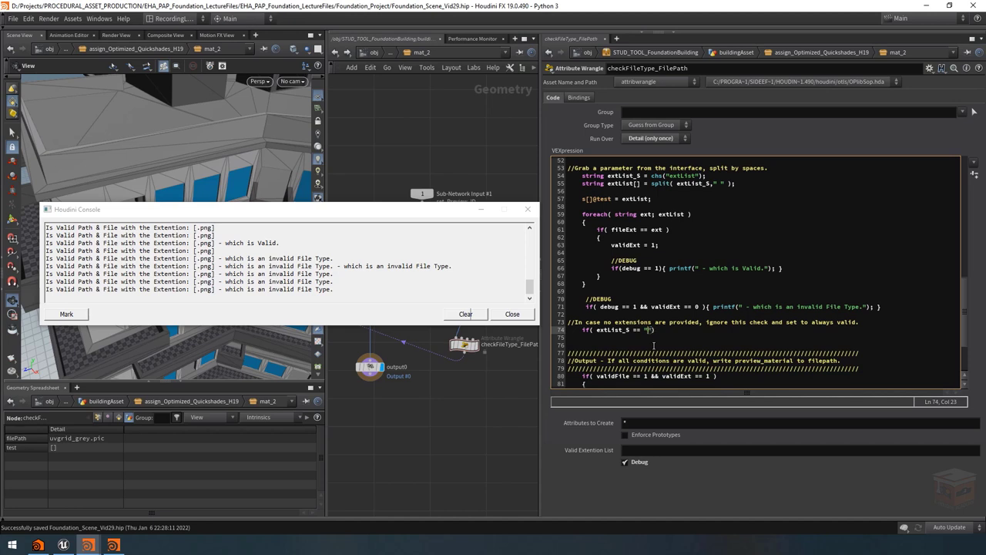
pyautogui.write('"')
pyautogui.press('Right')
pyautogui.press('Left')
pyautogui.press('Right')
pyautogui.press('Return')
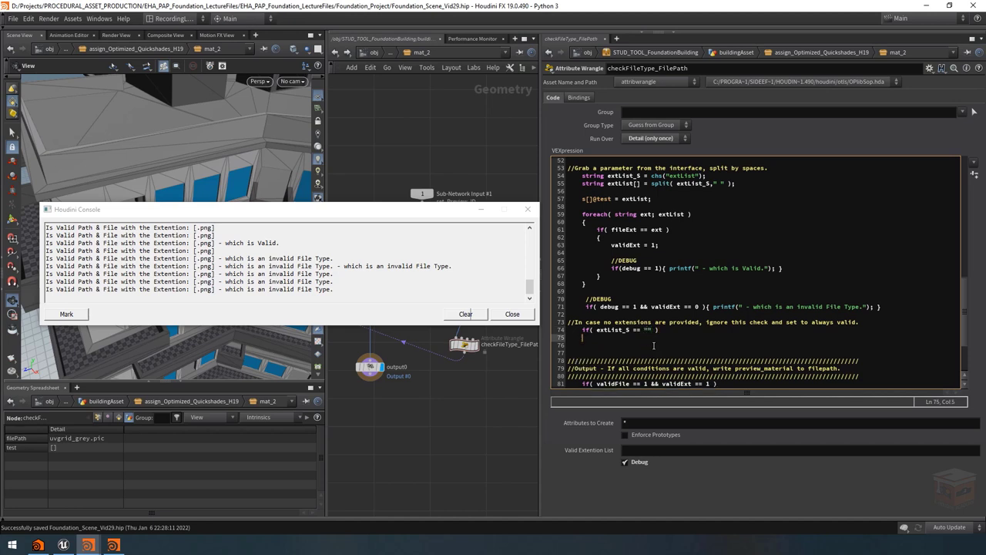
# Step: Give the empty-list condition a braced block containing validExt = 1; and commit the code
pyautogui.write('{')
pyautogui.press('Return')
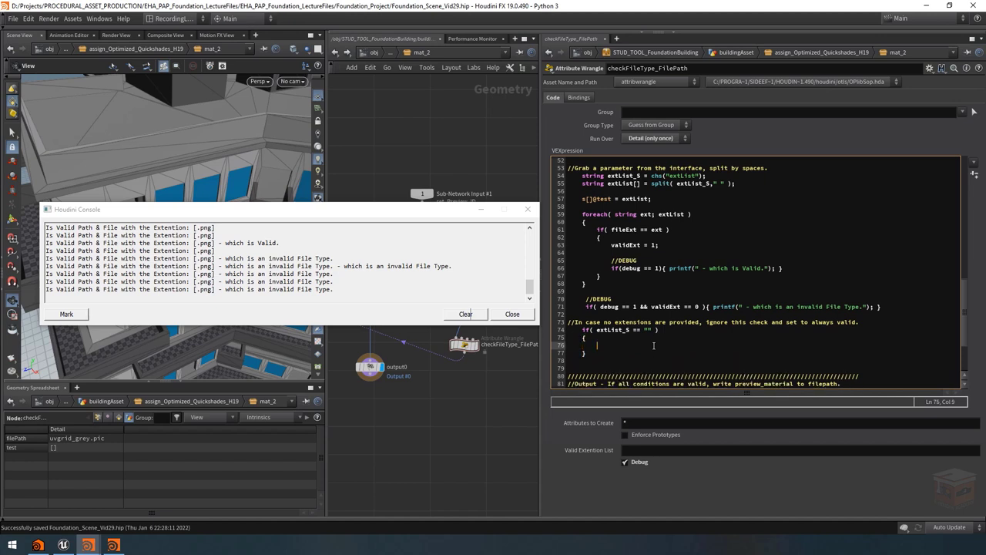
pyautogui.write('validExt = 1;')
pyautogui.hotkey('ctrl', 'Return')
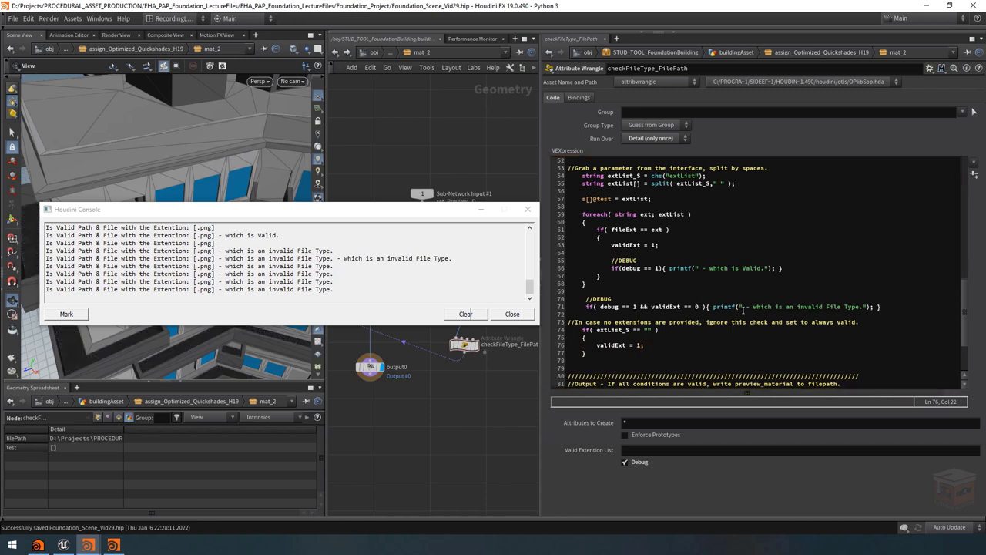
# Step: Copy the two invalid File Type debug lines into the empty-list block below validExt = 1; and indent them
pyautogui.moveTo(742, 312); pyautogui.dragTo(570, 300)
pyautogui.hotkey('ctrl', 'c')
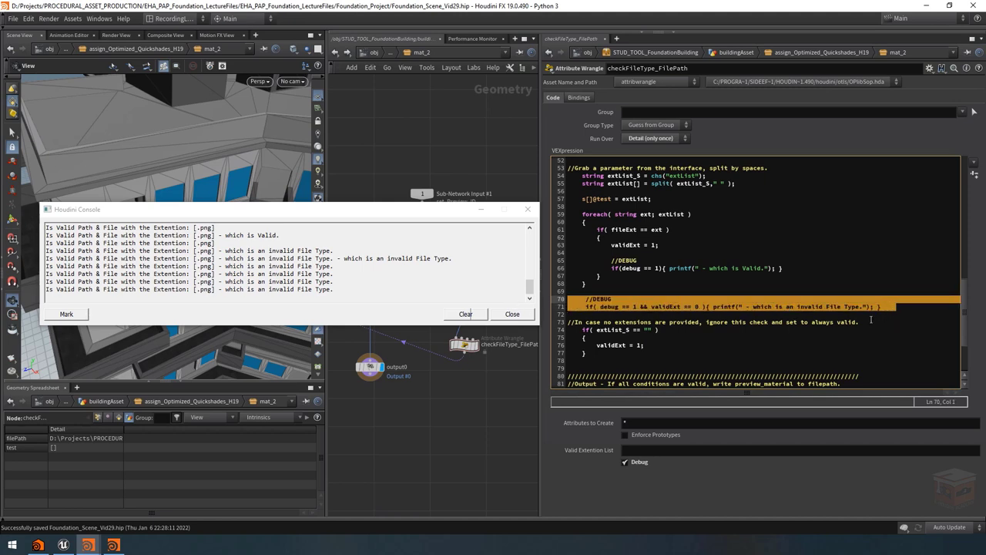
pyautogui.click(663, 344)
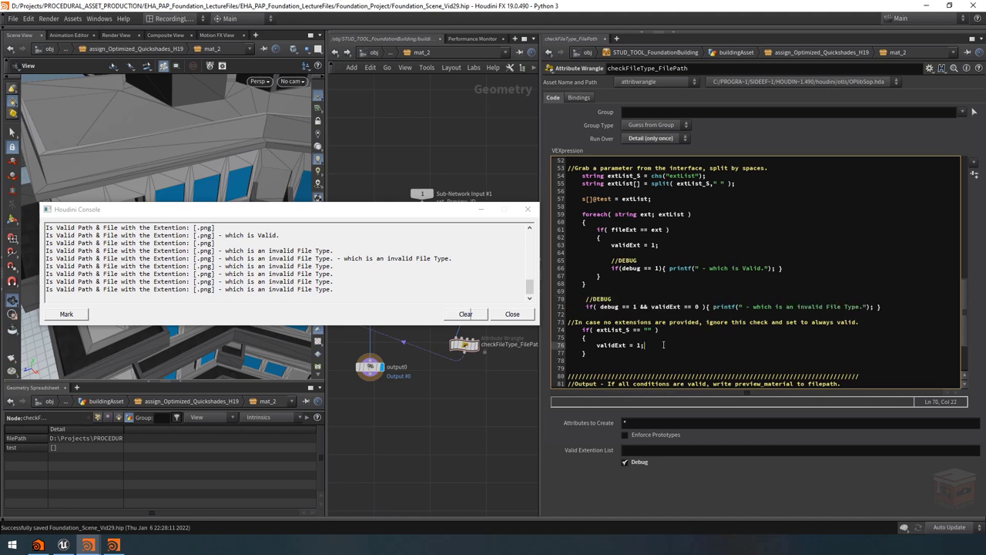
pyautogui.press('Return')
pyautogui.press('Return')
pyautogui.hotkey('ctrl', 'v')
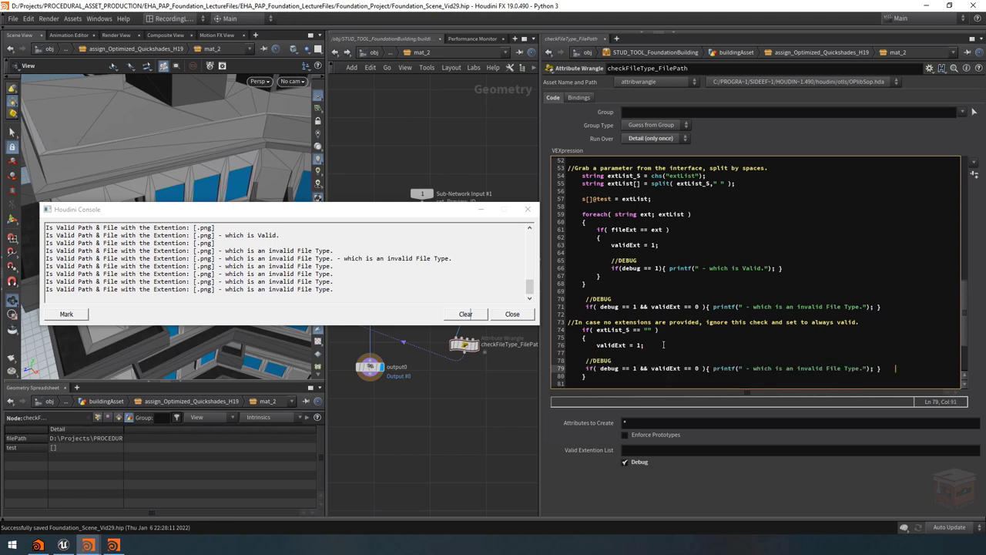
pyautogui.press('Home')
pyautogui.press('Tab')
pyautogui.press('Up')
pyautogui.press('Tab')
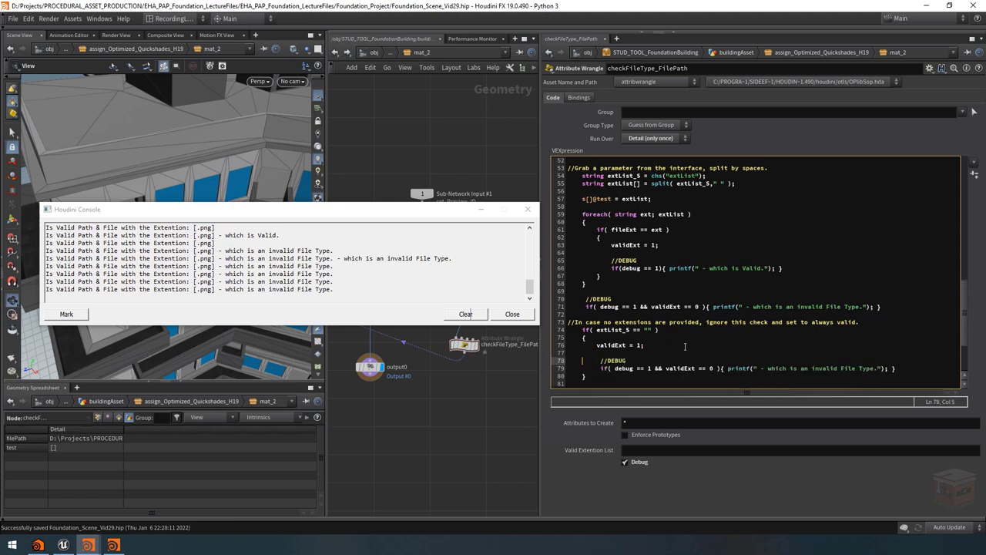
pyautogui.press('Up')
# Step: Change the copied debug message to " - but the list is empty, so all ext are valid !"
pyautogui.moveTo(766, 368); pyautogui.dragTo(874, 368)
pyautogui.write('b')
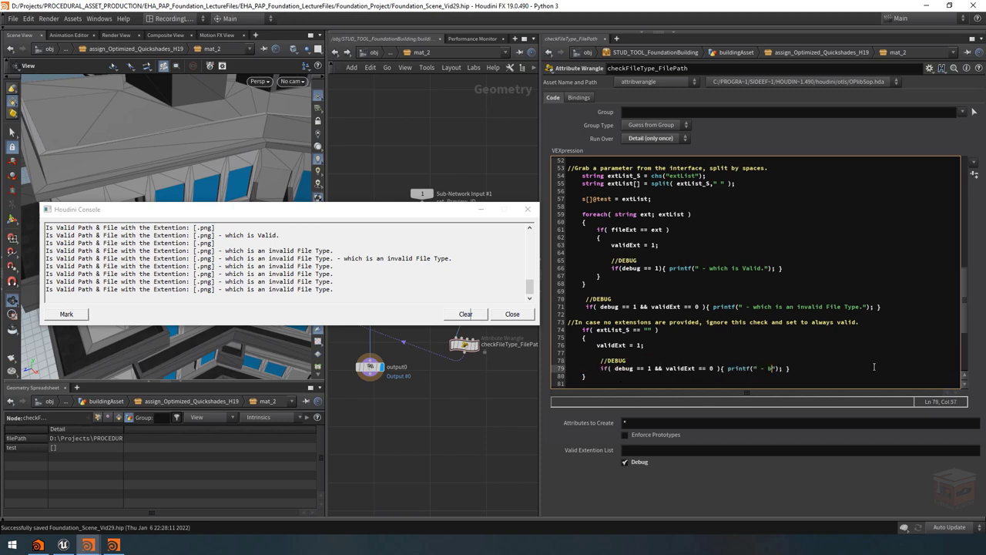
pyautogui.write('ut the list is empty, so all ext av')
pyautogui.write('e valid!')
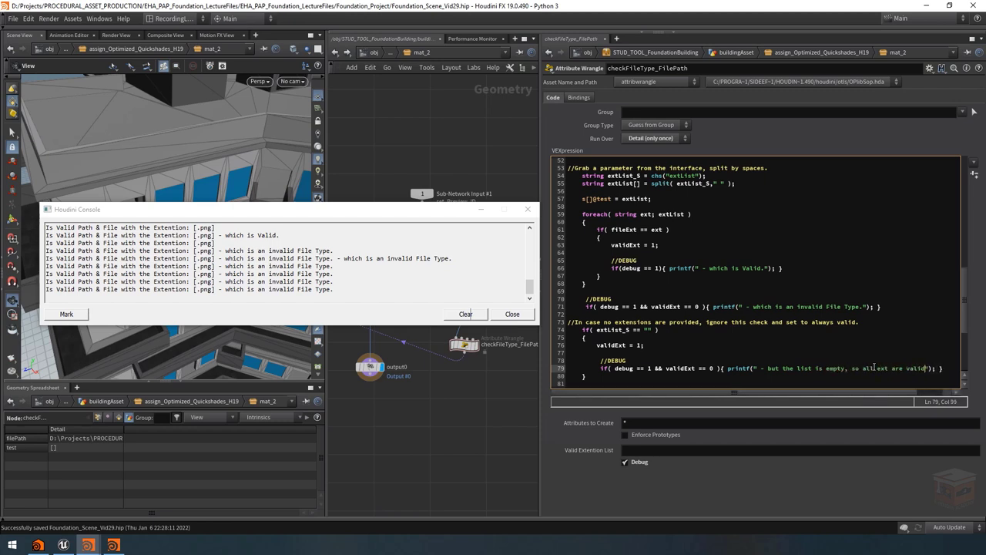
pyautogui.press('Left')
pyautogui.press('Right')
# Step: Reduce the empty-list debug condition to debug == 1, commit the code and check the newest console line
pyautogui.click(697, 344)
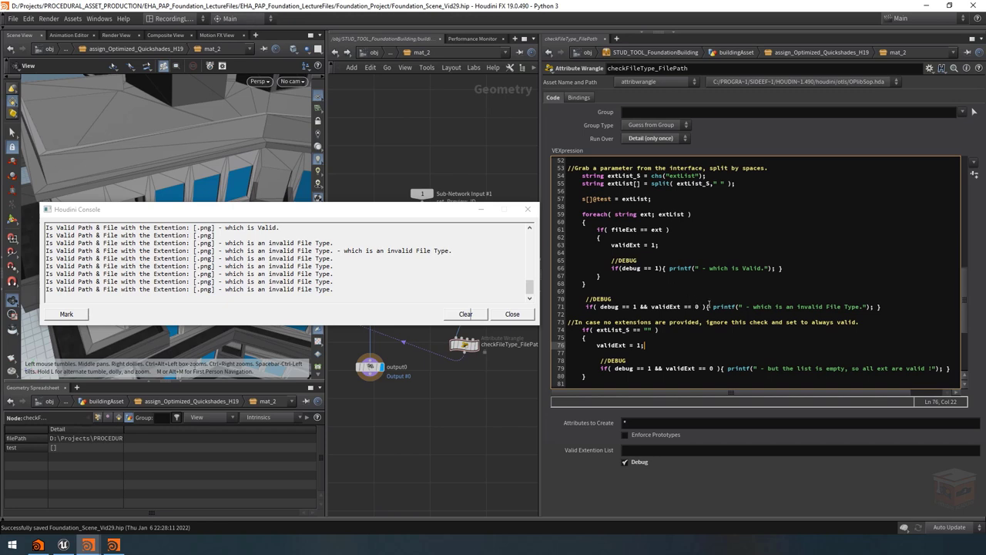
pyautogui.tripleClick(697, 306)
pyautogui.click(680, 368)
pyautogui.moveTo(717, 370); pyautogui.dragTo(653, 369)
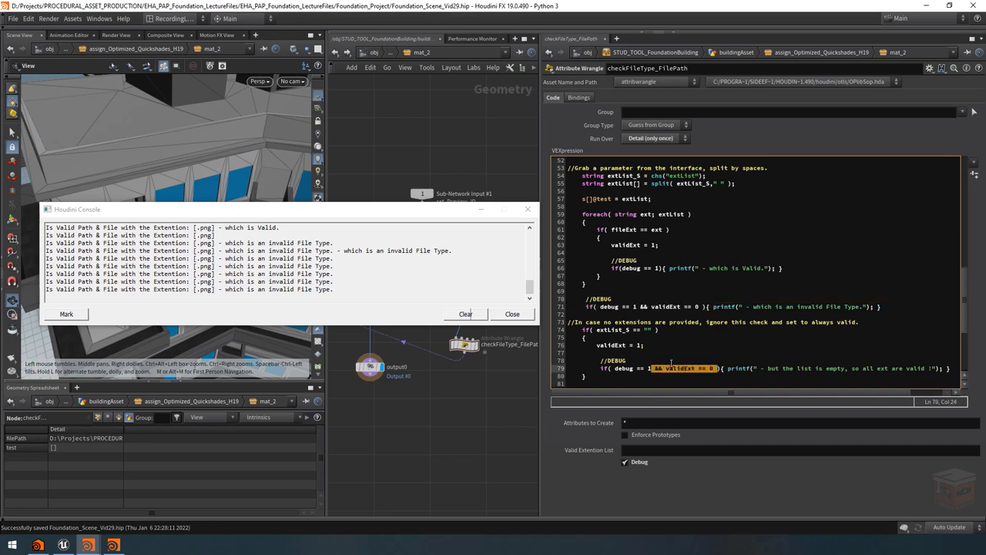
pyautogui.write(')')
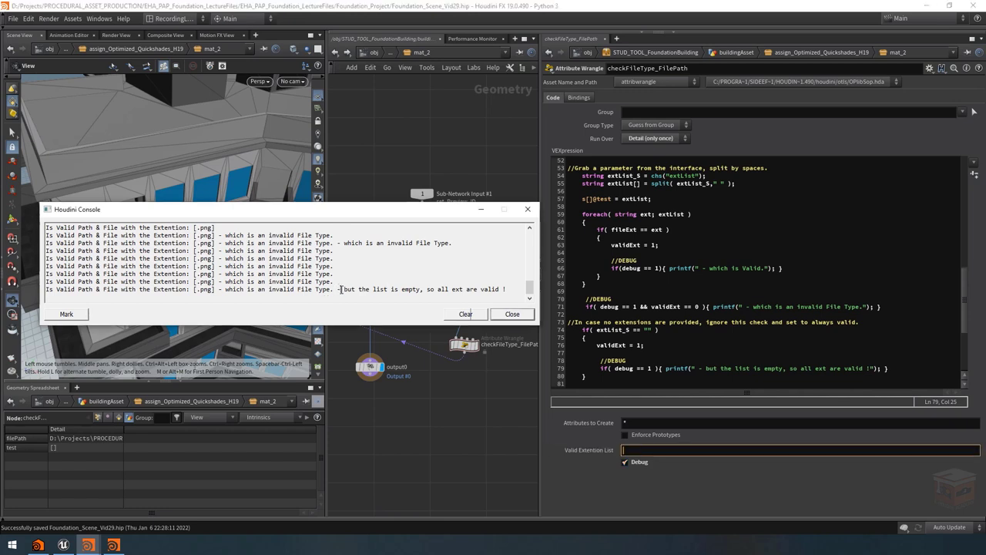
pyautogui.moveTo(339, 289); pyautogui.dragTo(495, 287)
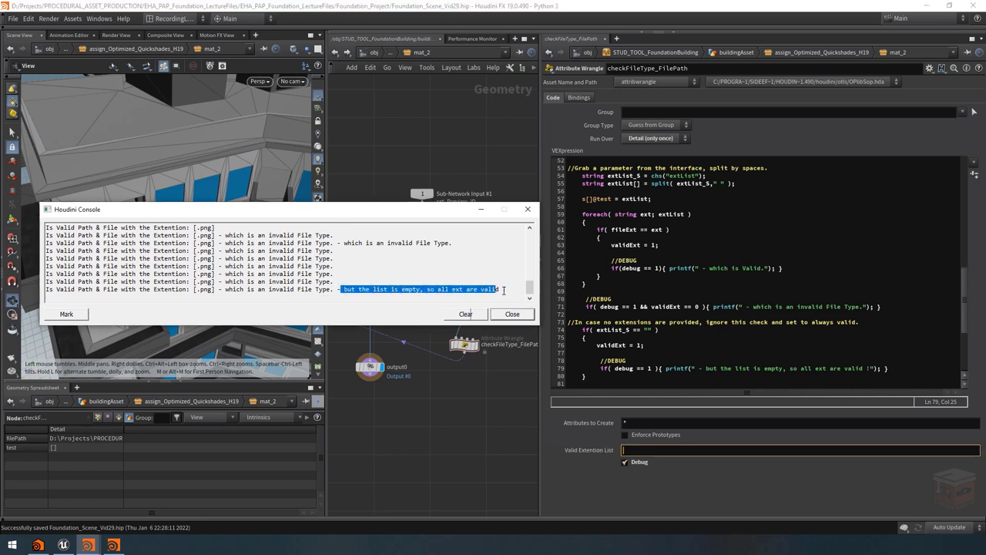
# Step: Copy the invalid File Type debug lines below the foreach loop and delete them from there
pyautogui.click(807, 325)
pyautogui.scroll(-3, 806, 325)
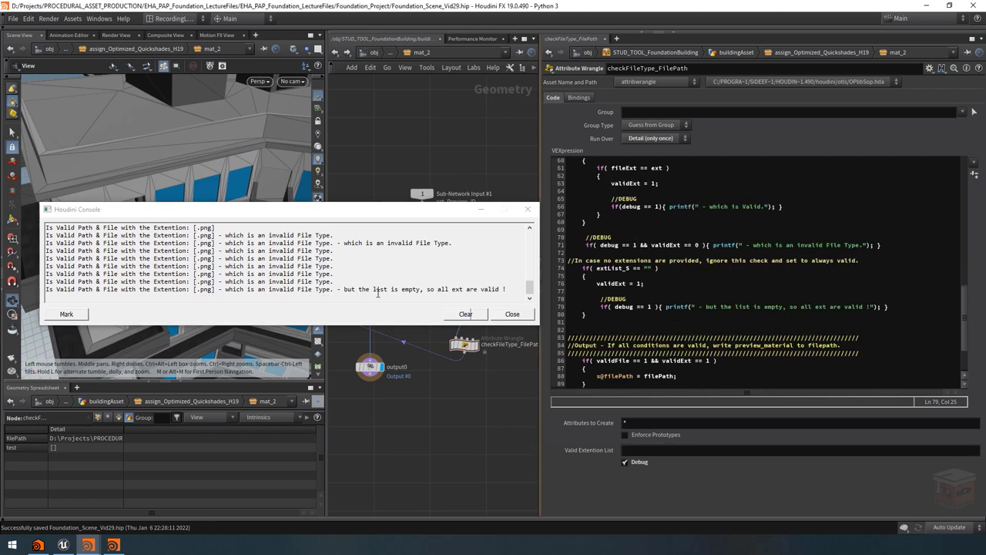
pyautogui.moveTo(890, 245); pyautogui.dragTo(578, 245)
pyautogui.hotkey('ctrl', 'c')
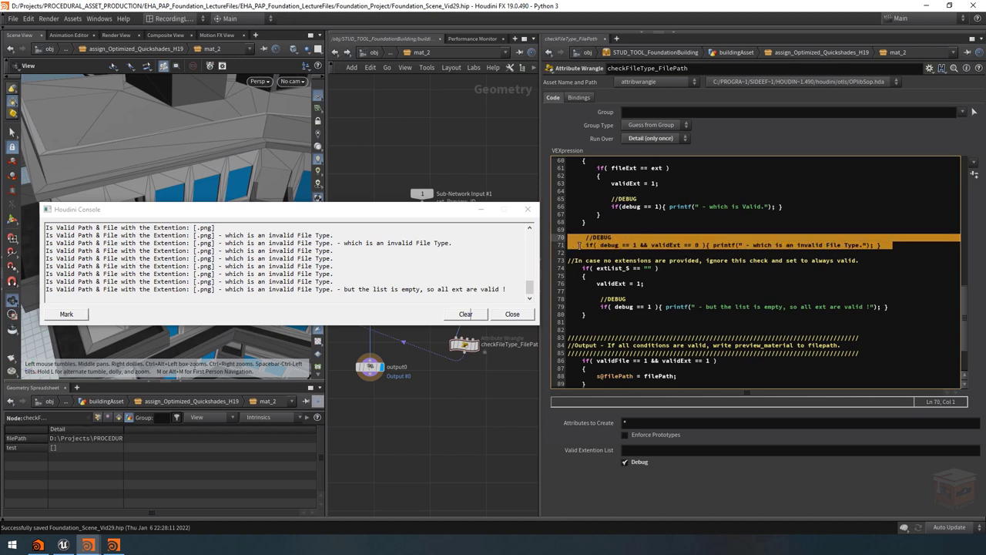
pyautogui.press('BackSpace')
# Step: Add an else branch with an empty braced block after the empty-list if block
pyautogui.press('Down')
pyautogui.press('Down')
pyautogui.press('Down')
pyautogui.press('Down')
pyautogui.press('Down')
pyautogui.press('Down')
pyautogui.press('Down')
pyautogui.press('Down')
pyautogui.press('Down')
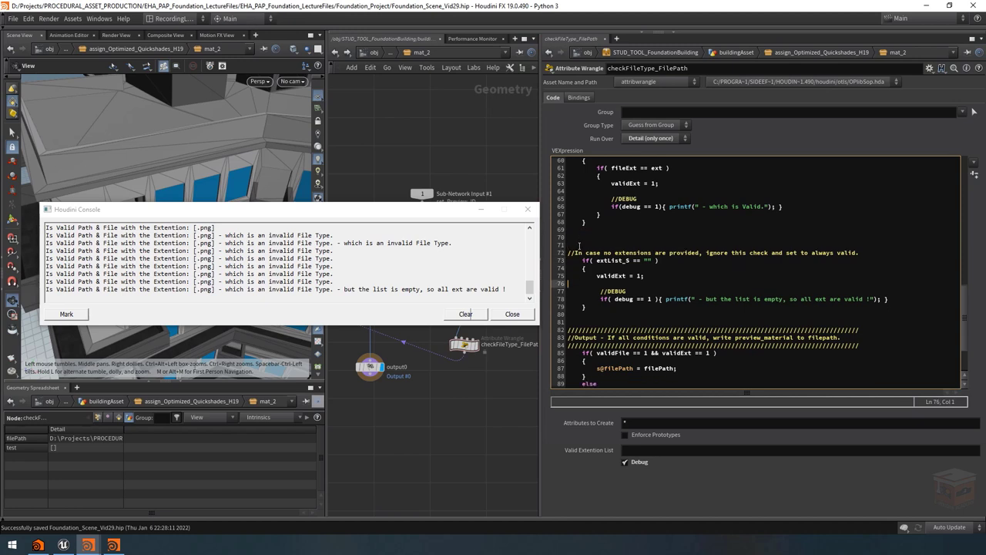
pyautogui.press('End')
pyautogui.press('Return')
pyautogui.write('{')
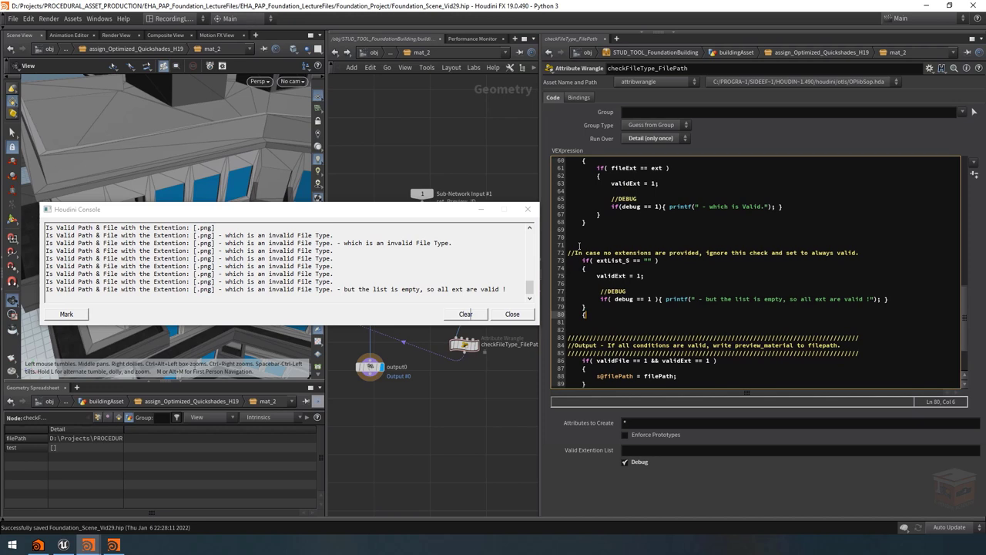
pyautogui.press('BackSpace')
pyautogui.write('else')
pyautogui.press('Return')
pyautogui.write('{}')
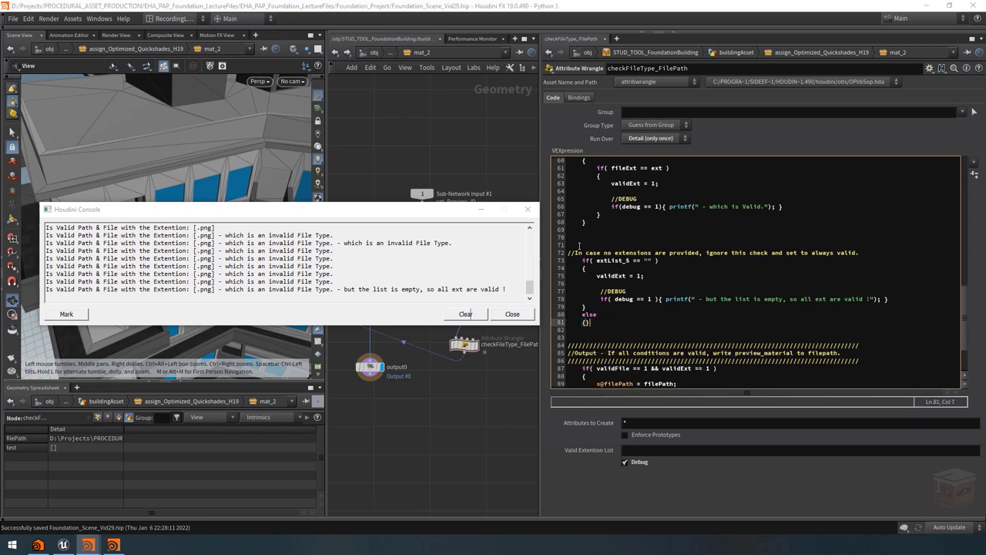
pyautogui.press('Left')
pyautogui.press('Return')
# Step: Paste the invalid File Type debug lines into the else block, indent them, and commit the code
pyautogui.hotkey('ctrl', 'v')
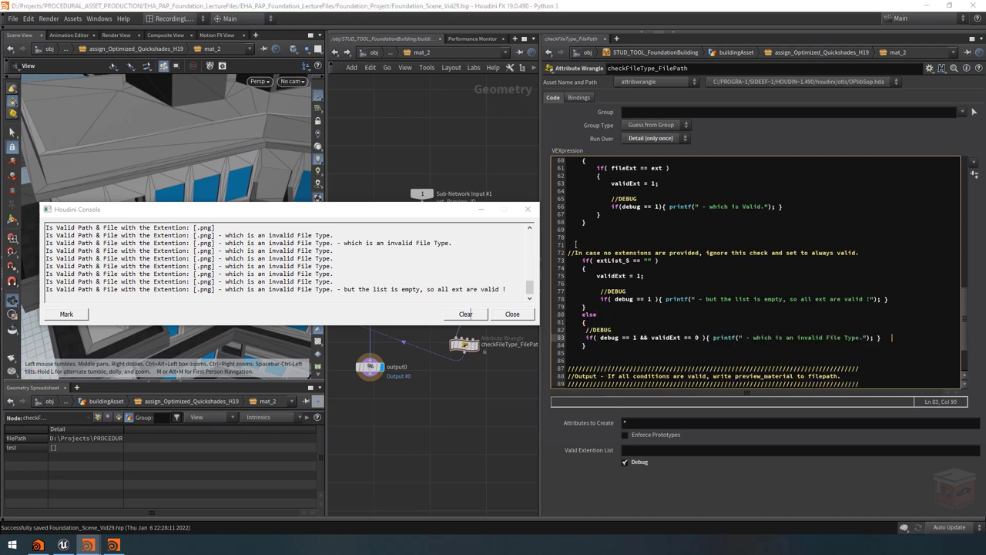
pyautogui.press('Up')
pyautogui.press('Home')
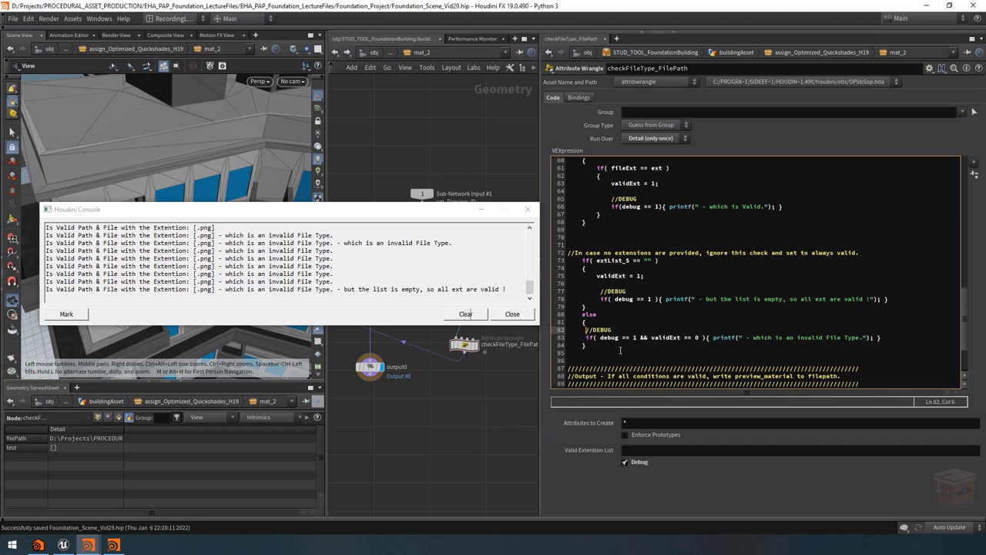
pyautogui.press('Tab')
pyautogui.press('Down')
pyautogui.press('Home')
pyautogui.press('Tab')
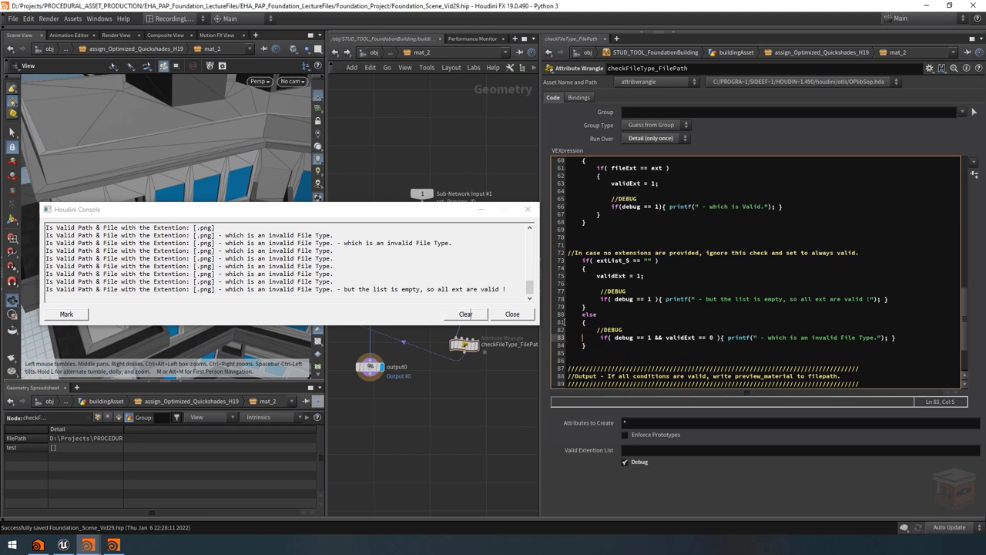
pyautogui.click(594, 330)
pyautogui.press('Tab')
pyautogui.click(480, 390)
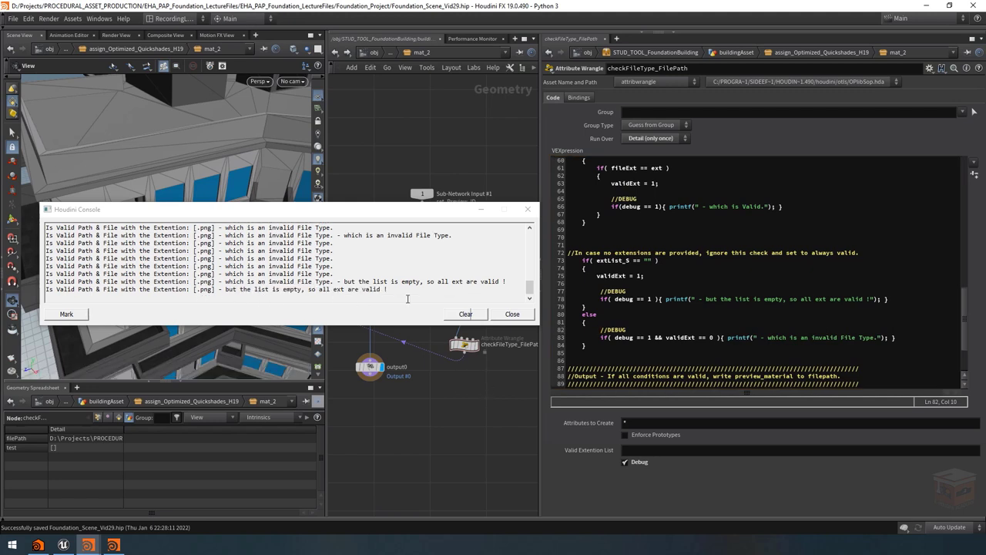
# Step: Test the wrangle with tga as the only entry in the Valid Extention List
pyautogui.click(640, 450)
pyautogui.write('tga')
pyautogui.press('Return')
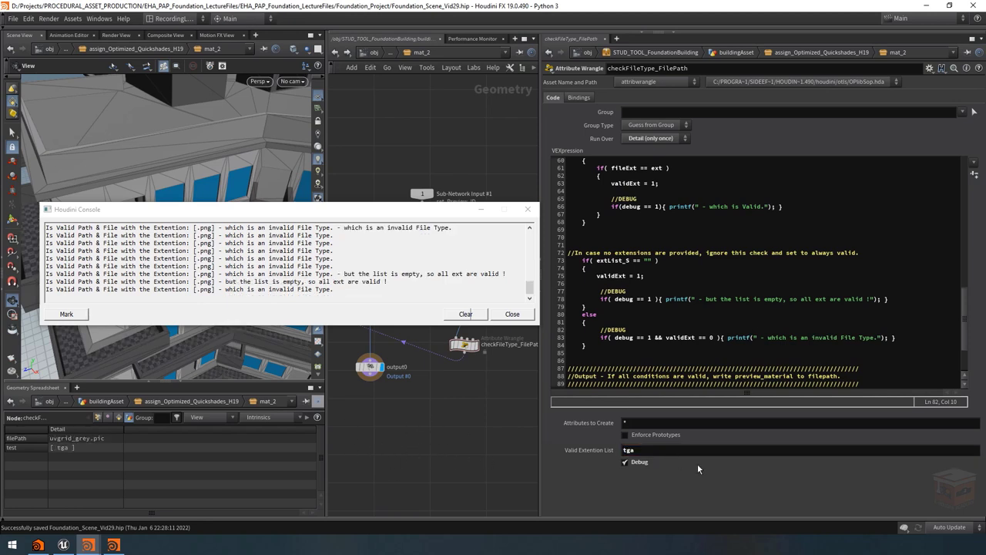
# Step: Set the Valid Extention List to png, then extend it to png jpg
pyautogui.doubleClick(628, 450)
pyautogui.write('png')
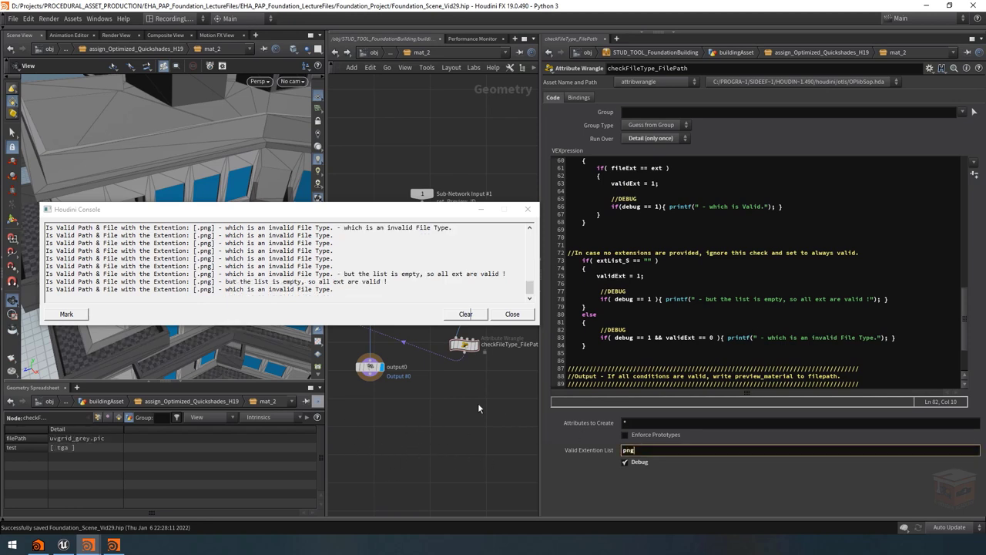
pyautogui.press('Return')
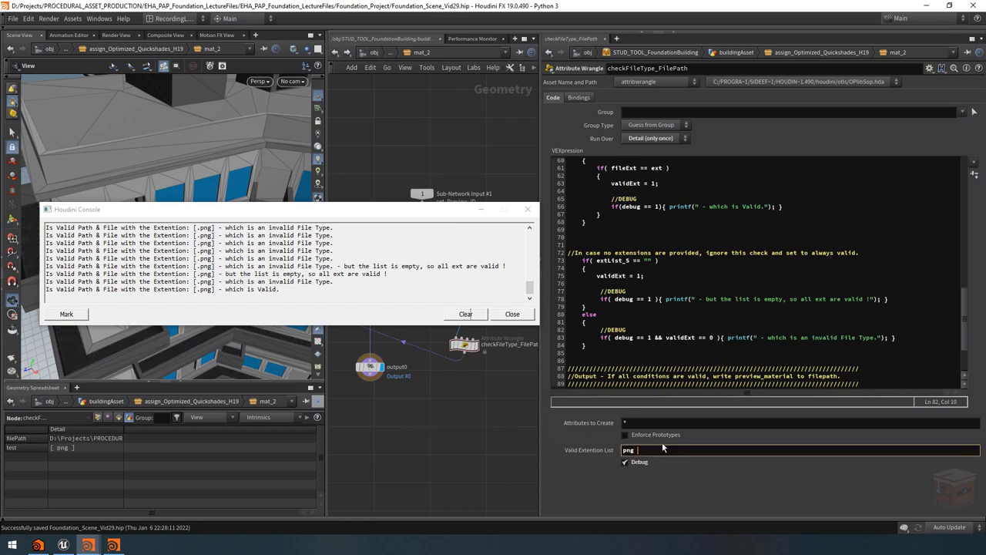
pyautogui.press('Return')
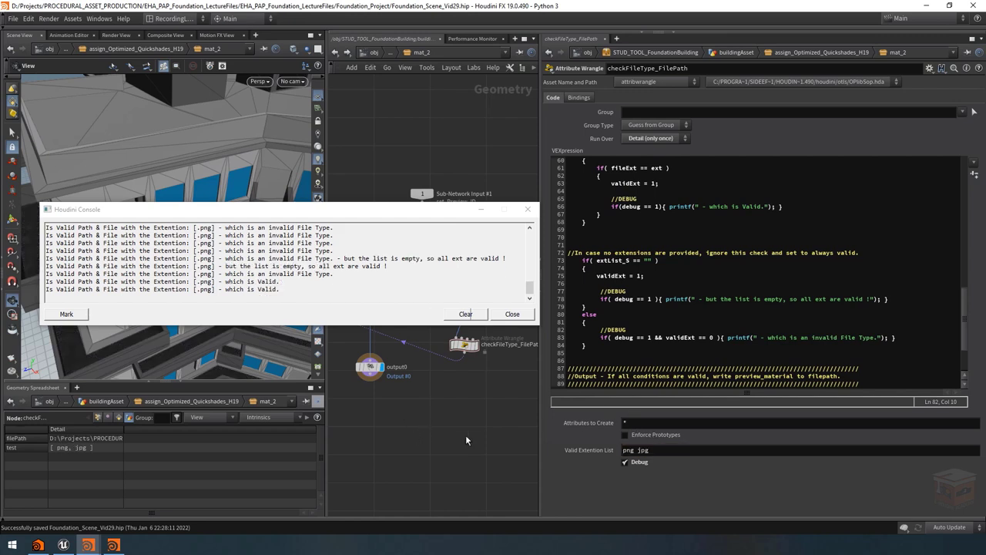
# Step: Review the wrangle code from start to output section alongside the debug lines in the enlarged console, and close the console
pyautogui.scroll(-2, 771, 298)
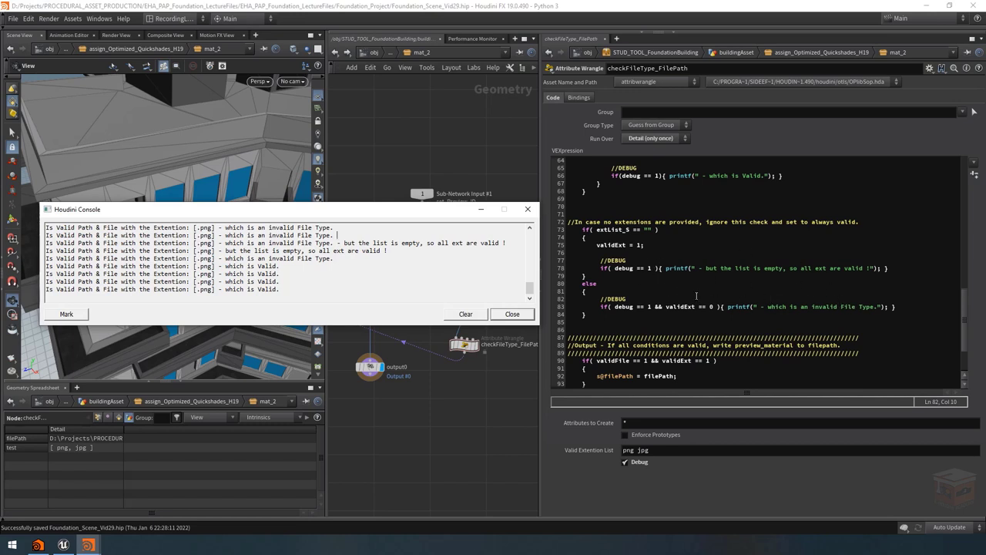
pyautogui.click(637, 463)
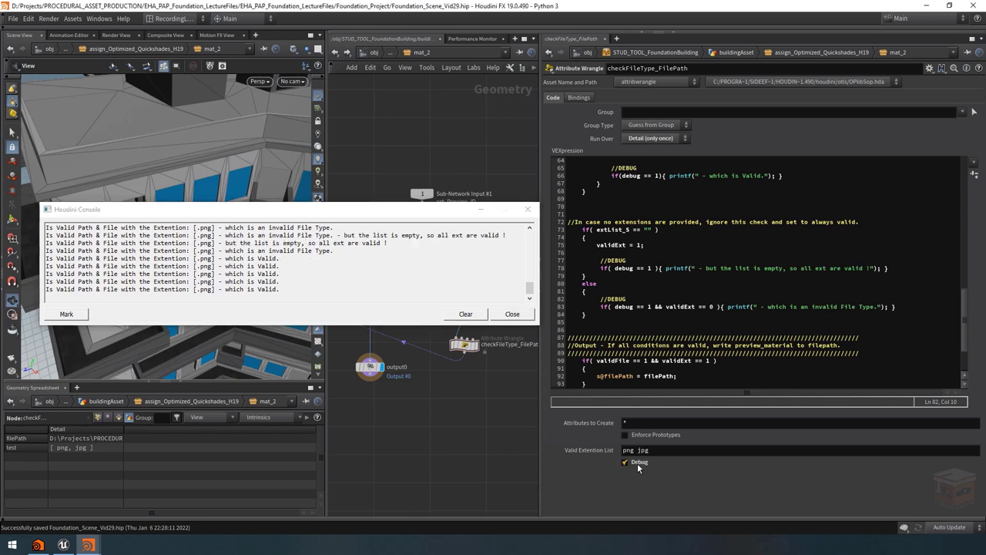
pyautogui.scroll(-3, 961, 361)
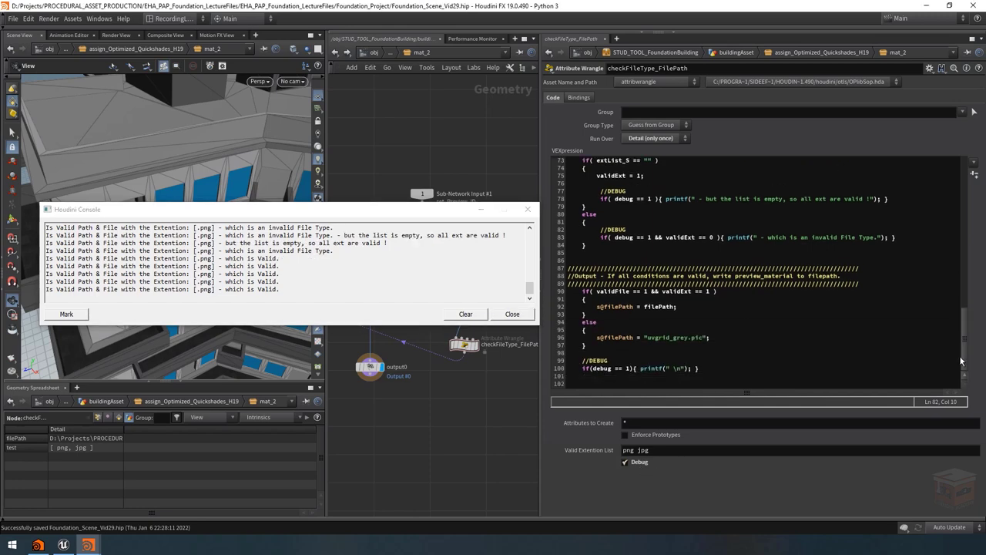
pyautogui.moveTo(962, 361); pyautogui.dragTo(969, 160)
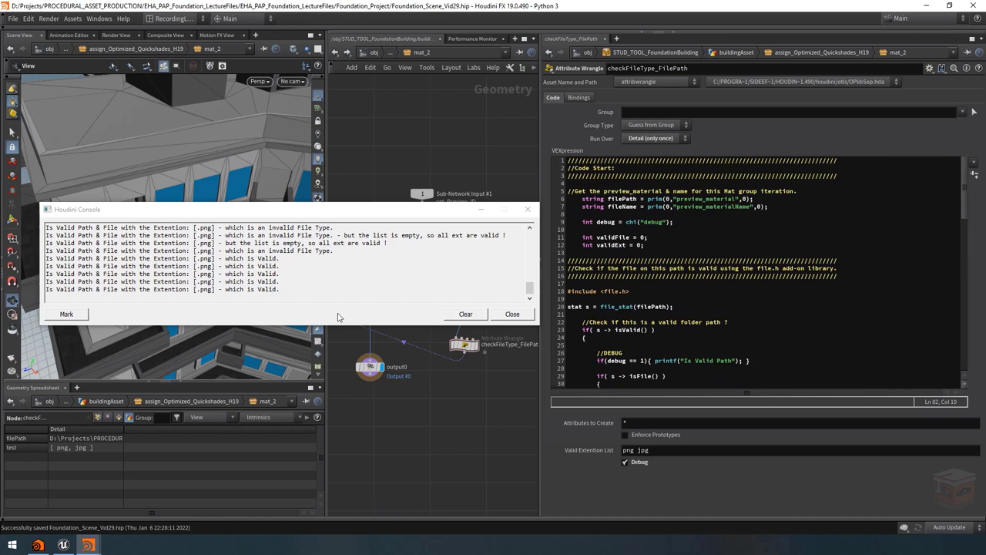
pyautogui.moveTo(335, 327); pyautogui.dragTo(335, 406)
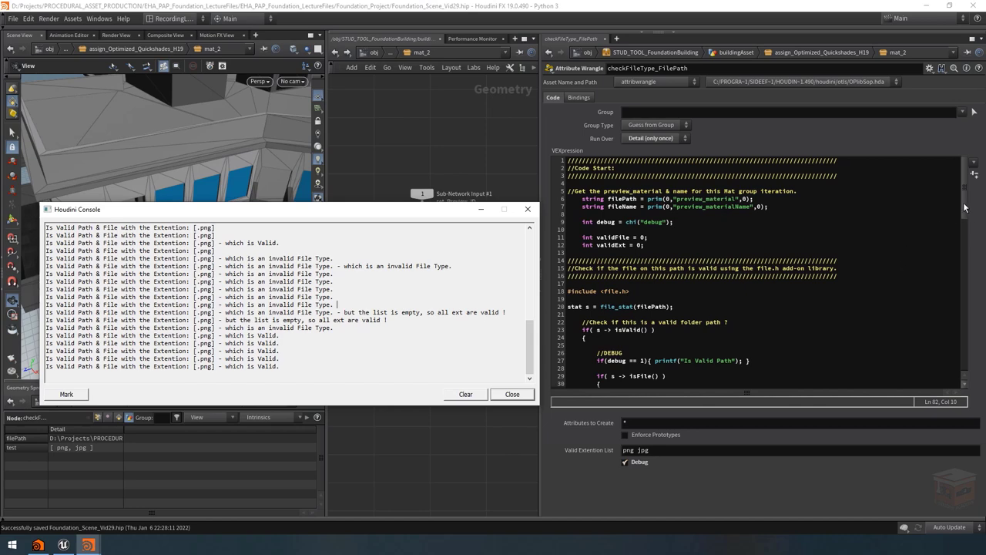
pyautogui.moveTo(967, 210); pyautogui.dragTo(896, 316)
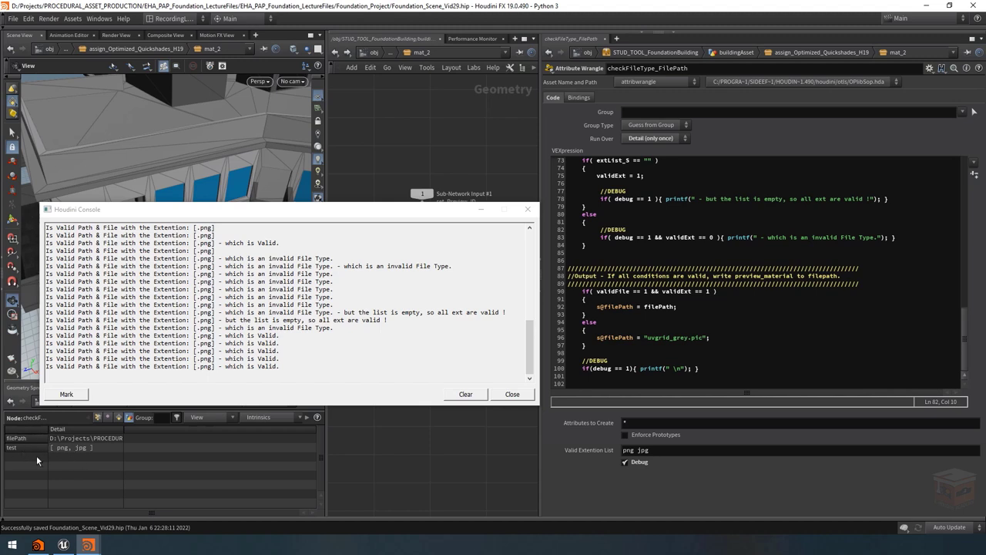
pyautogui.click(528, 209)
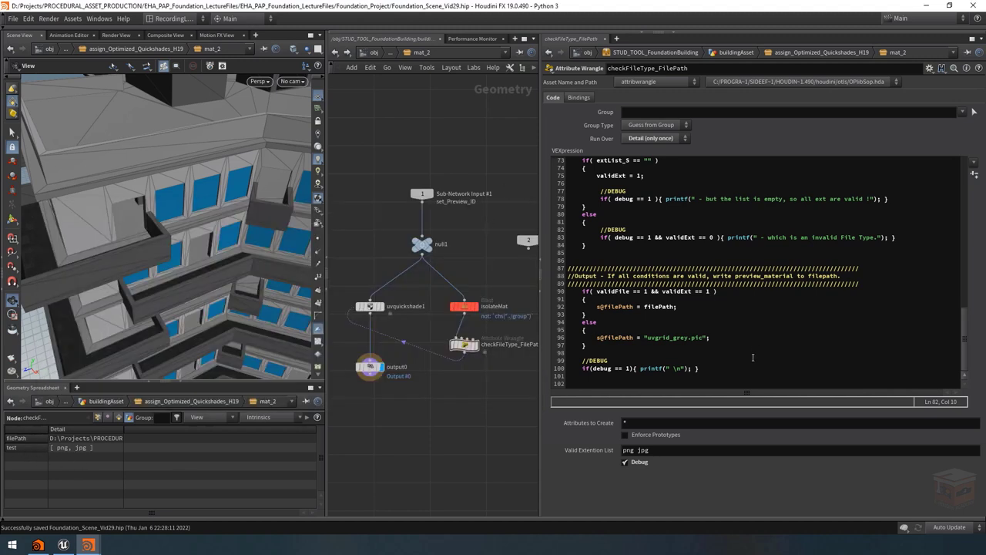
pyautogui.scroll(-3, 464, 401)
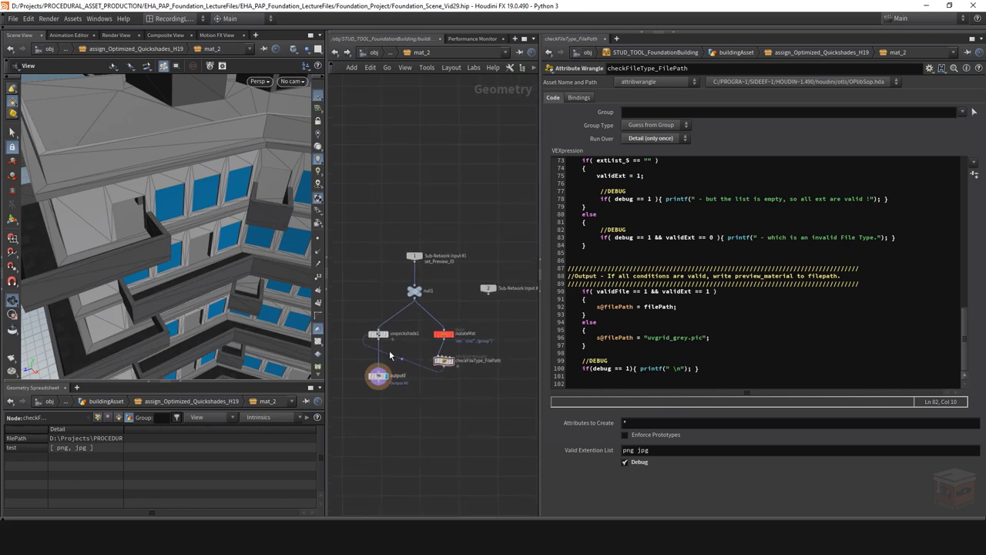
# Step: Turn off the wrangle's Debug option and close the console window
pyautogui.click(639, 462)
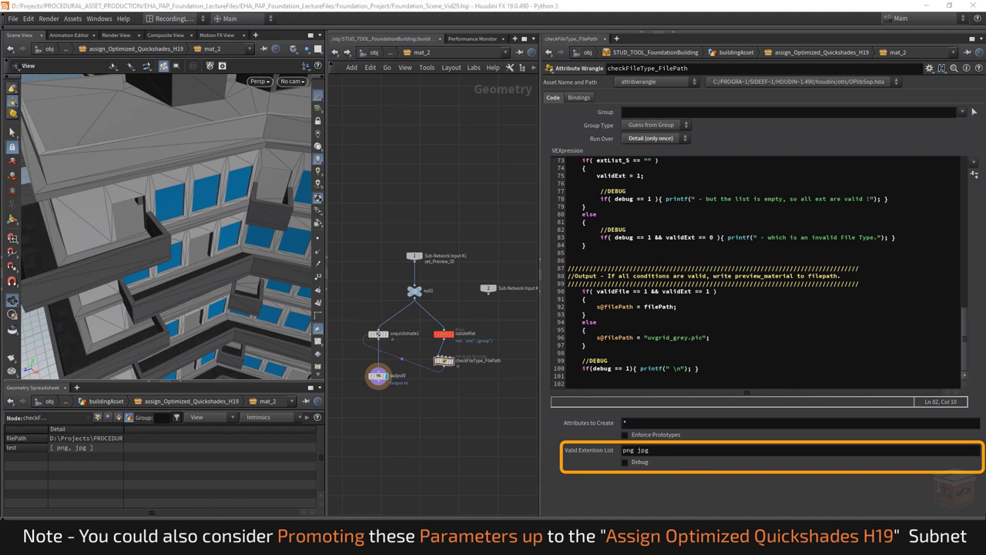
pyautogui.click(530, 206)
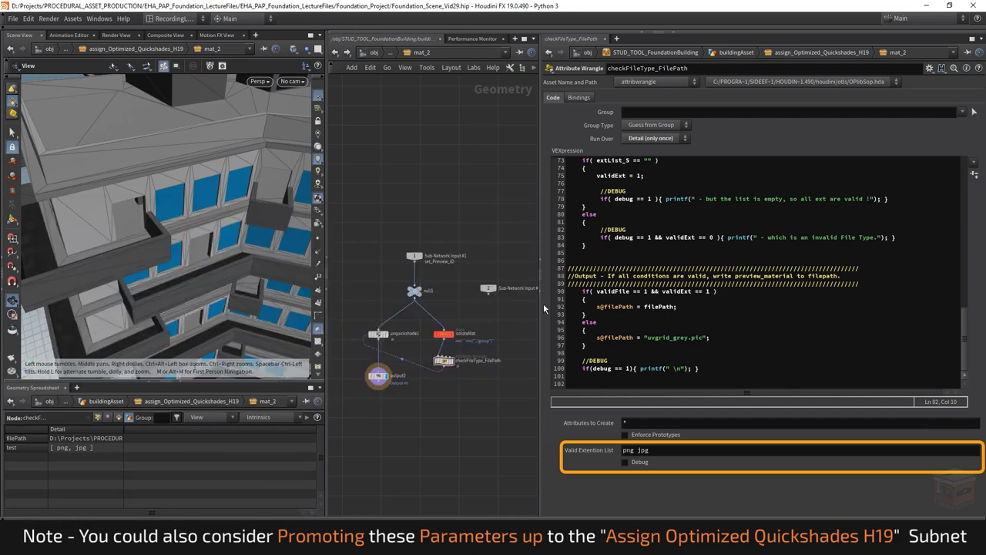
pyautogui.click(636, 464)
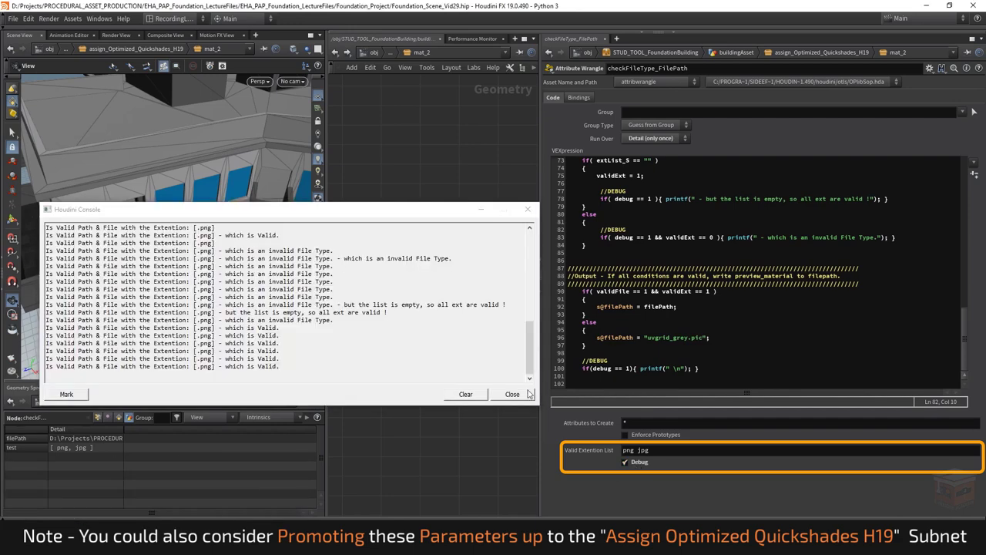
pyautogui.scroll(5, 405, 324)
pyautogui.click(528, 209)
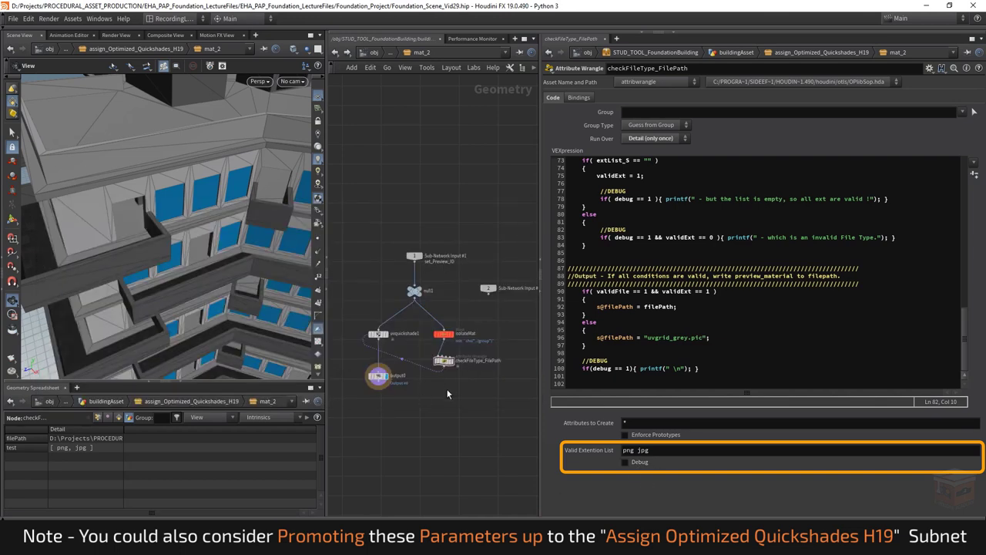
# Step: Go up to the assign_Optimized_Quickshades_H19 network and widen the network view
pyautogui.moveTo(454, 409); pyautogui.dragTo(478, 400, button='middle')
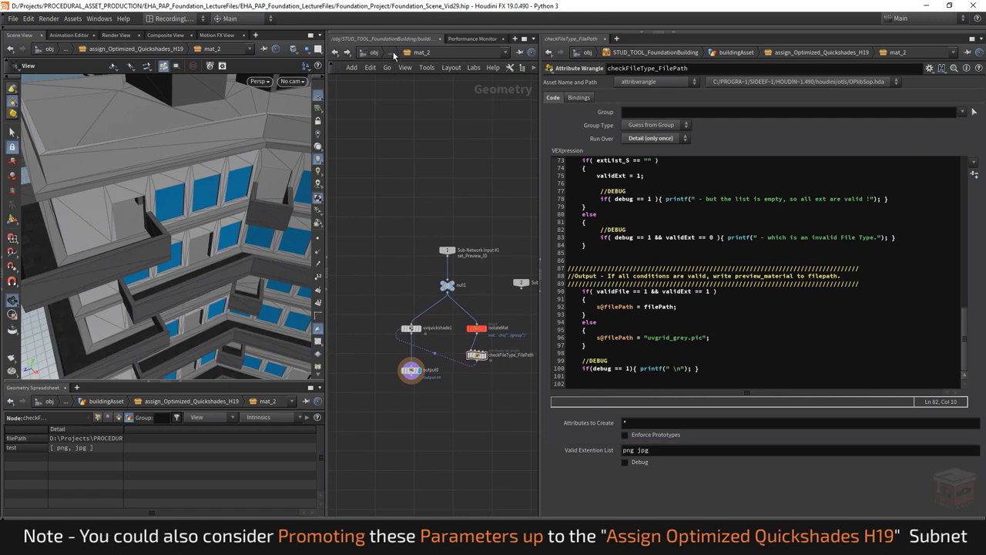
pyautogui.press('u')
pyautogui.scroll(-2, 516, 332)
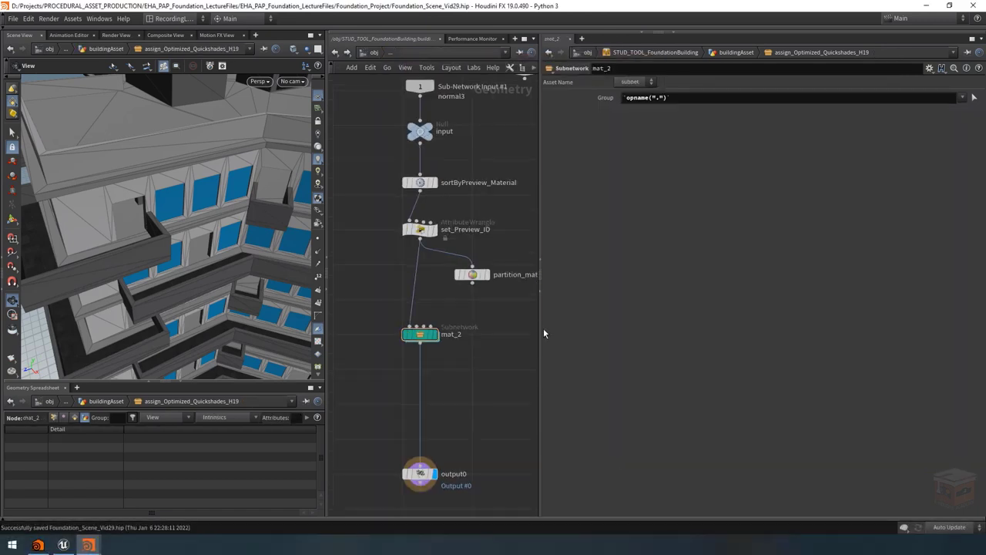
pyautogui.moveTo(539, 337); pyautogui.dragTo(730, 337)
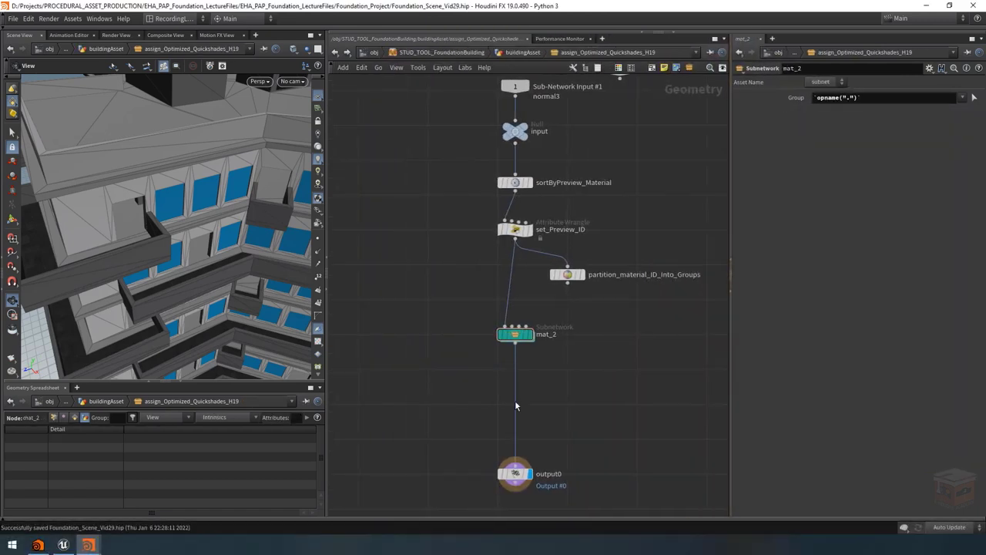
# Step: Rename the mat_2 subnet as mat_1
pyautogui.moveTo(583, 353); pyautogui.dragTo(523, 358, button='middle')
pyautogui.doubleClick(493, 337)
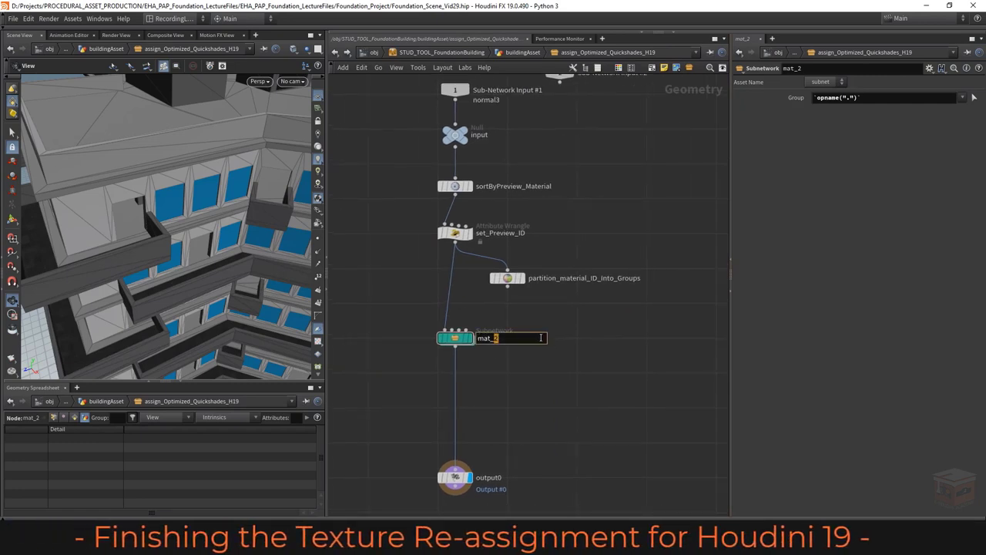
pyautogui.write('1')
pyautogui.press('Return')
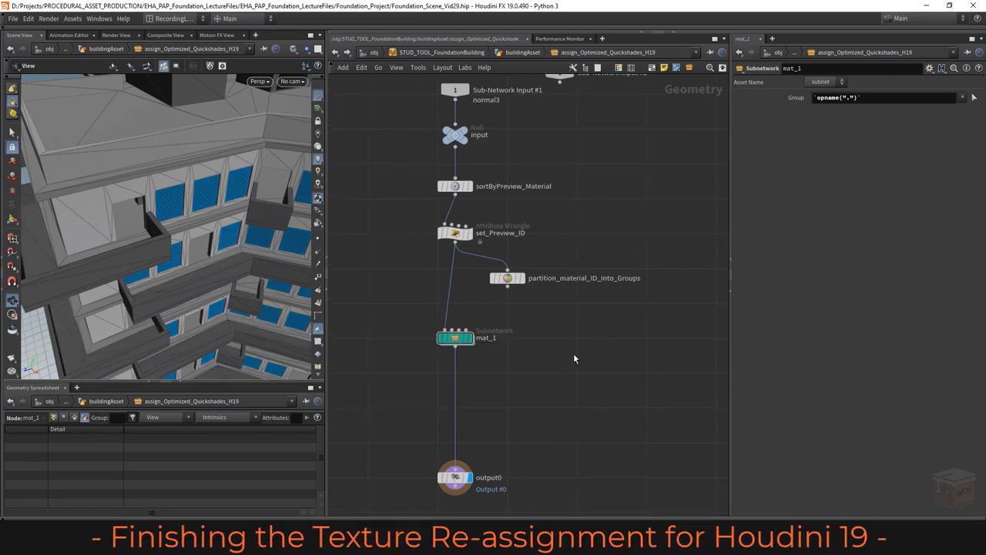
# Step: Duplicate the mat_1 subnet and insert the copy into the wire between mat_1 and output0
pyautogui.moveTo(167, 210); pyautogui.dragTo(168, 208)
pyautogui.scroll(-1, 416, 154)
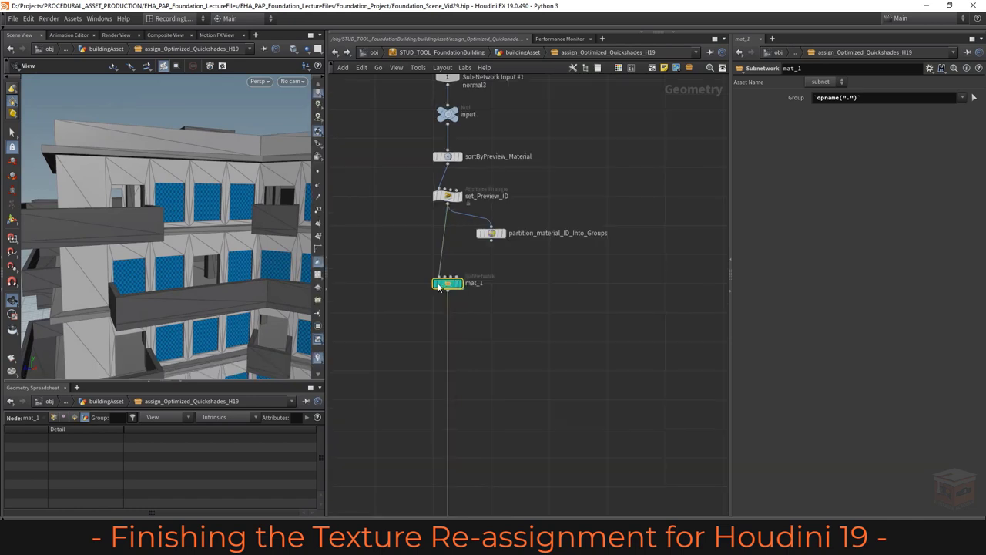
pyautogui.hotkey('ctrl', 'c')
pyautogui.hotkey('ctrl', 'v')
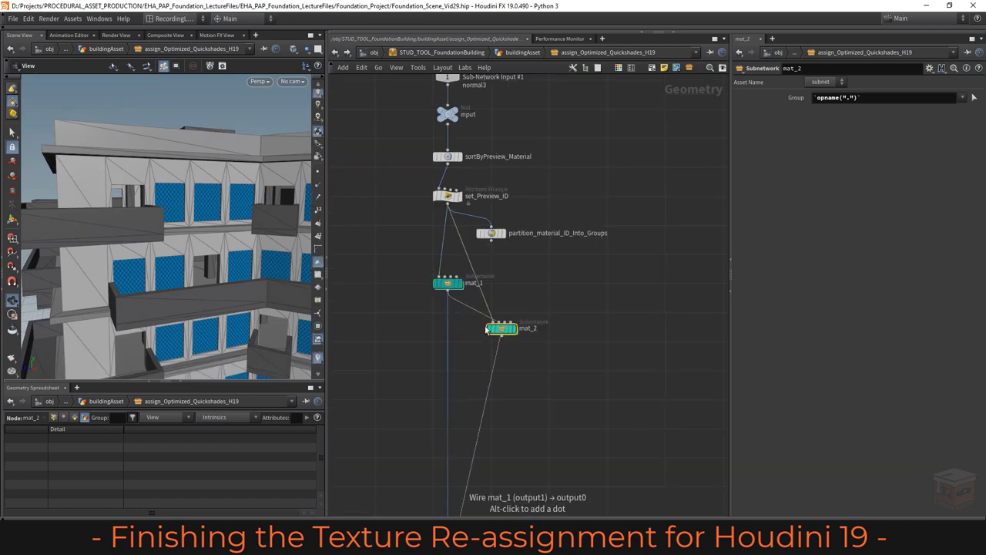
pyautogui.moveTo(502, 328); pyautogui.dragTo(457, 320)
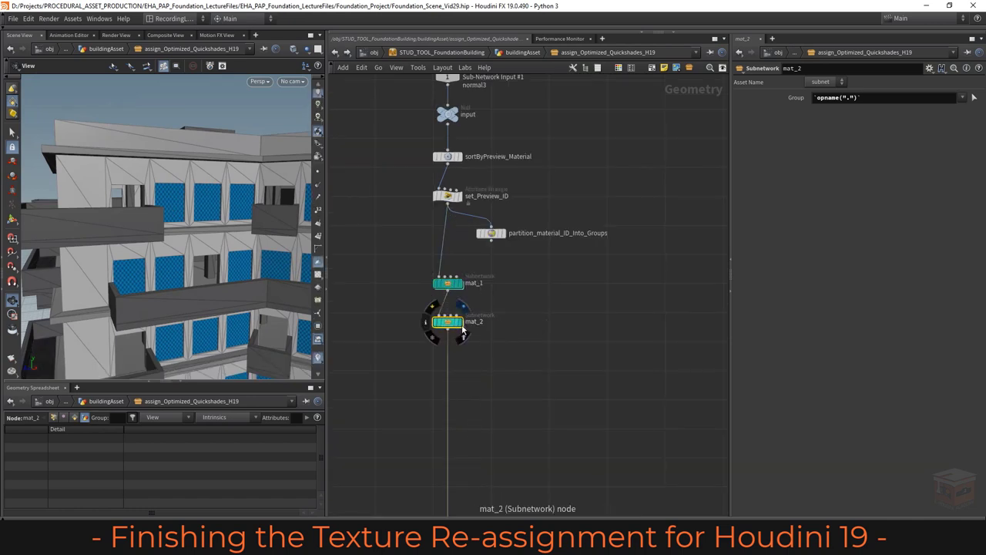
# Step: Display the primitive groups and their list in the viewport
pyautogui.moveTo(220, 307); pyautogui.dragTo(174, 308)
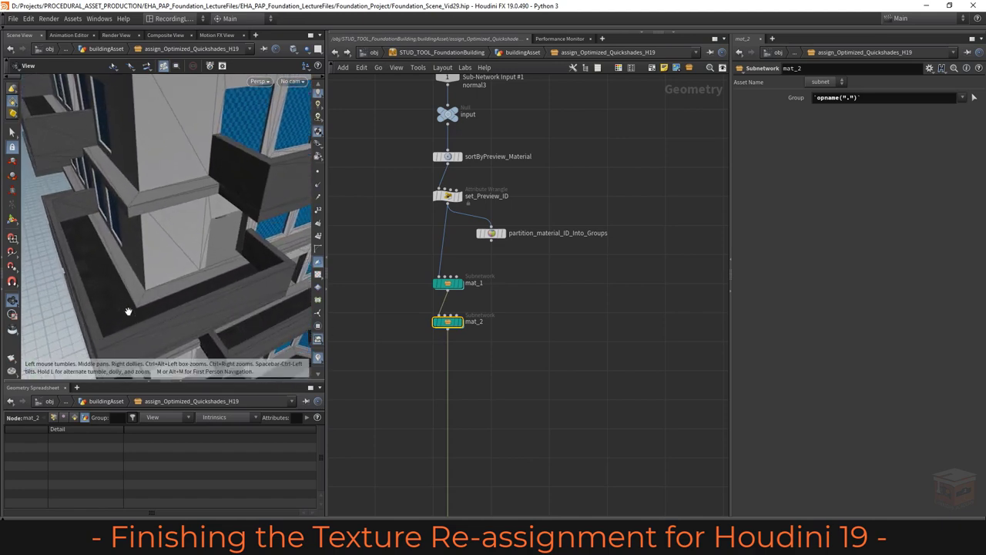
pyautogui.click(317, 327)
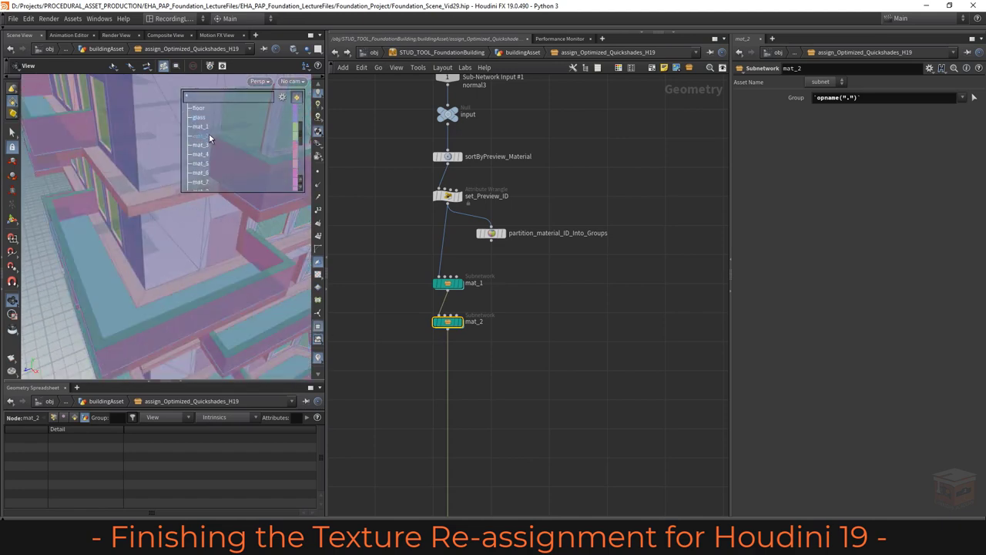
# Step: Duplicate the mat_1 and mat_2 subnets, and insert the wired copies between mat_2 and output0, aligned with the chain
pyautogui.moveTo(518, 361); pyautogui.dragTo(426, 275)
pyautogui.hotkey('ctrl', 'c')
pyautogui.hotkey('ctrl', 'v')
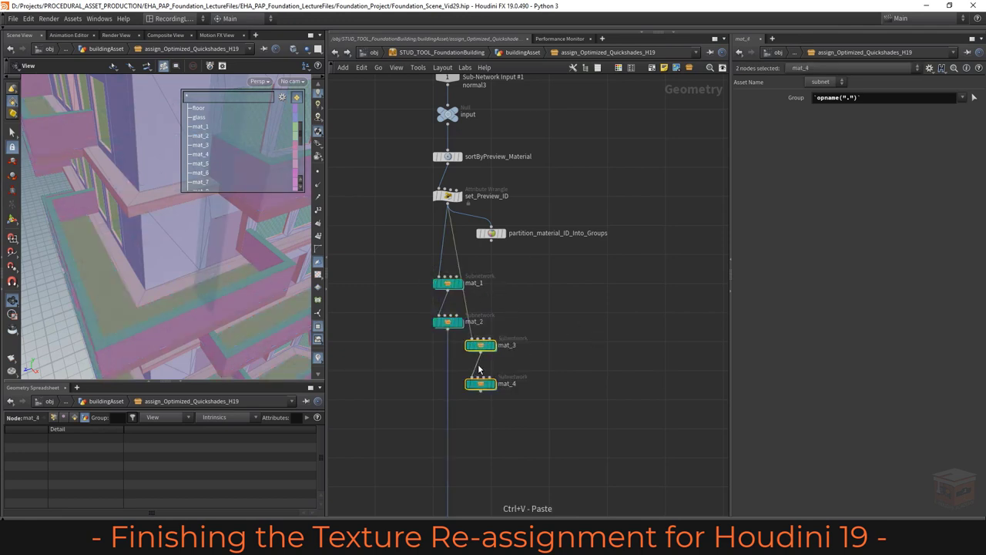
pyautogui.click(448, 330)
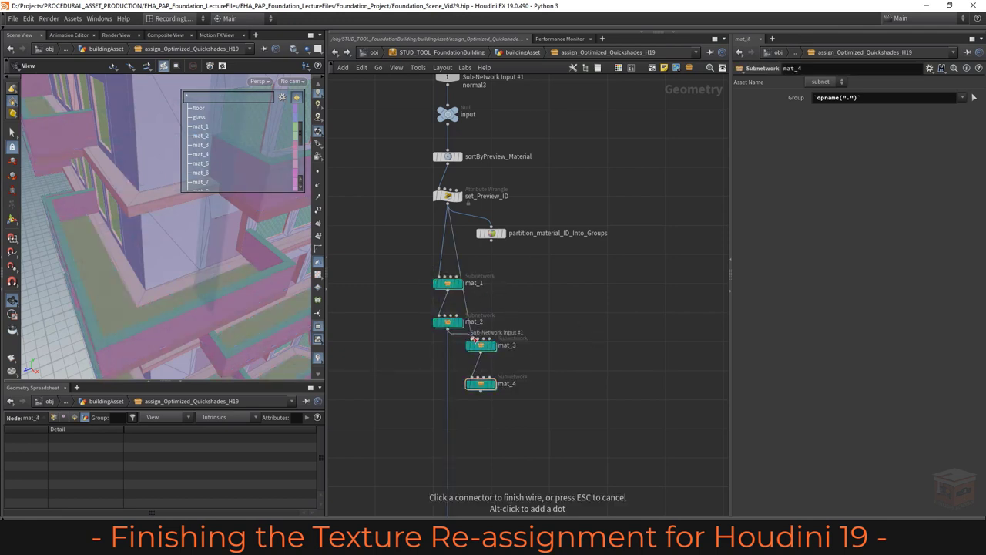
pyautogui.click(481, 339)
pyautogui.moveTo(449, 401); pyautogui.dragTo(481, 389)
pyautogui.moveTo(515, 403); pyautogui.dragTo(447, 357)
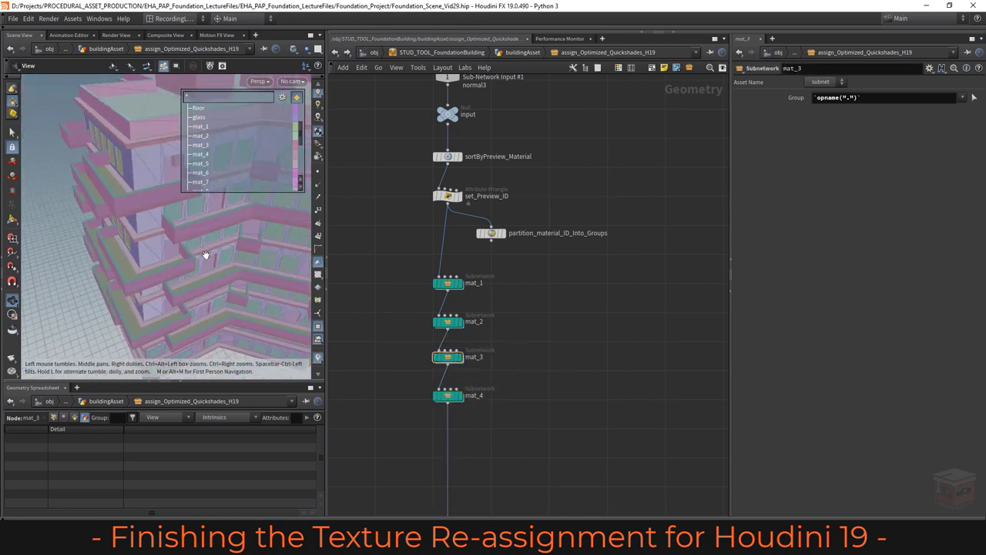
# Step: Duplicate the four mat subnets and connect the output of mat_4 to the first input of the copied chain
pyautogui.moveTo(540, 261); pyautogui.dragTo(399, 404)
pyautogui.scroll(-1, 528, 389)
pyautogui.moveTo(529, 389); pyautogui.dragTo(502, 326, button='middle')
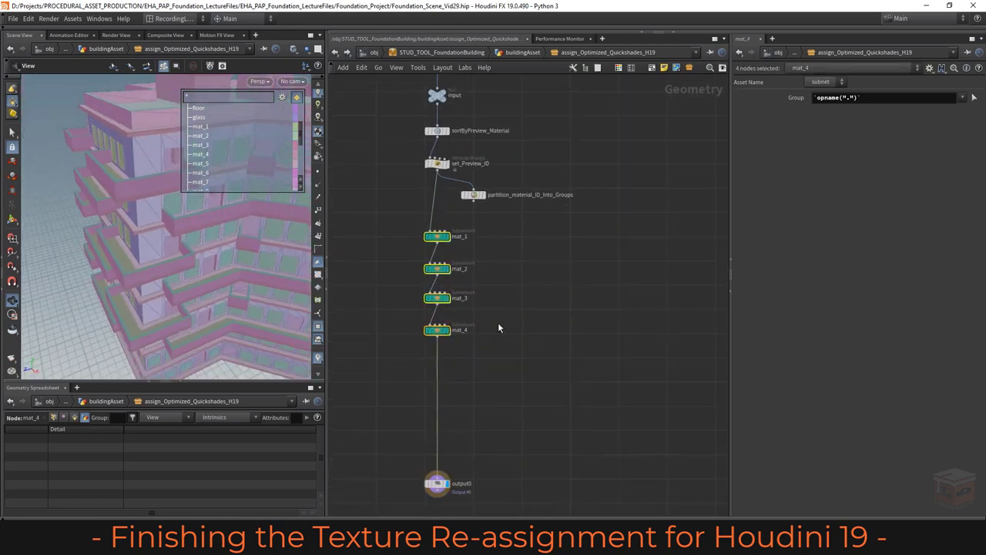
pyautogui.hotkey('ctrl', 'v')
pyautogui.click(521, 351)
pyautogui.click(444, 339)
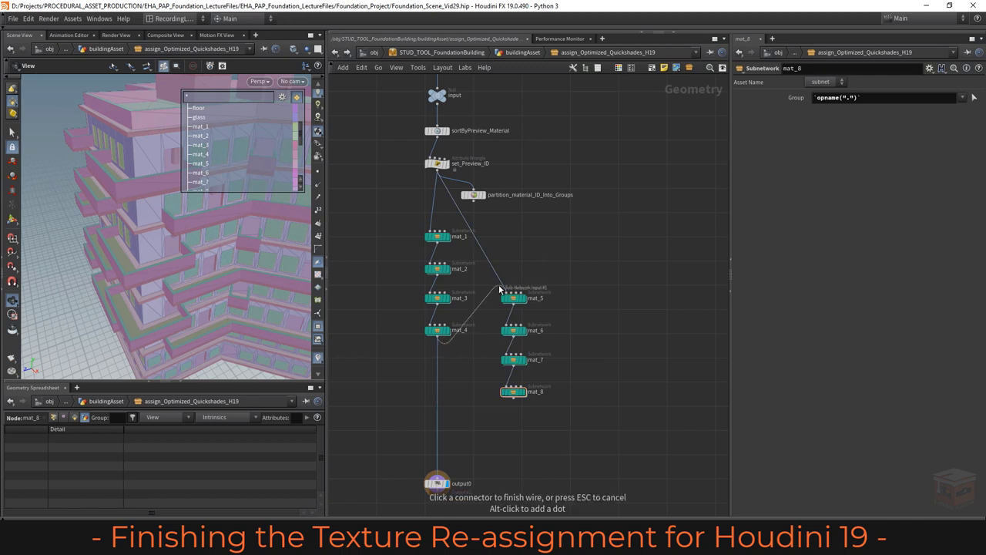
pyautogui.click(510, 293)
# Step: Connect the last copied subnet to output0 and align the four copies beneath mat_4
pyautogui.moveTo(560, 265); pyautogui.dragTo(495, 421)
pyautogui.moveTo(519, 303); pyautogui.dragTo(475, 362)
pyautogui.click(482, 479)
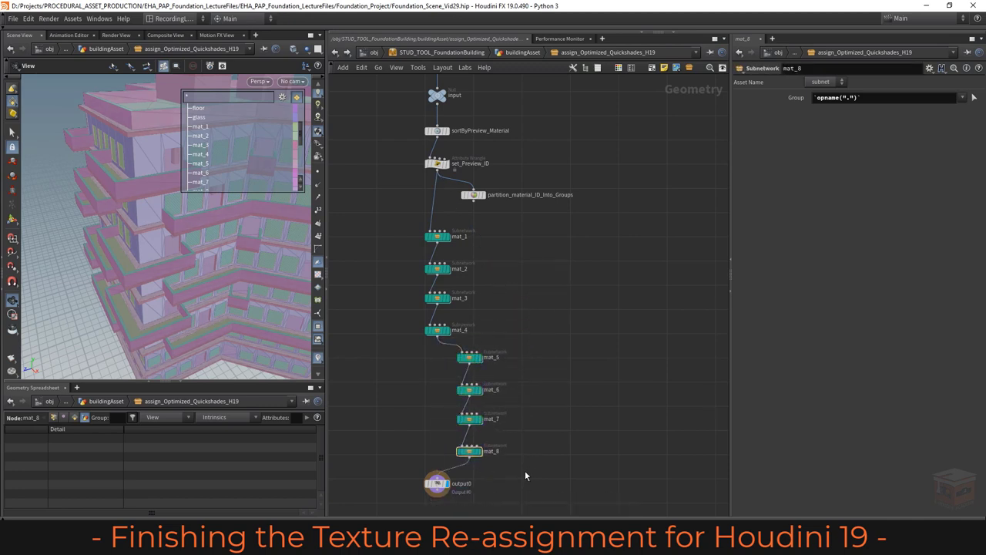
pyautogui.moveTo(462, 476); pyautogui.dragTo(437, 362)
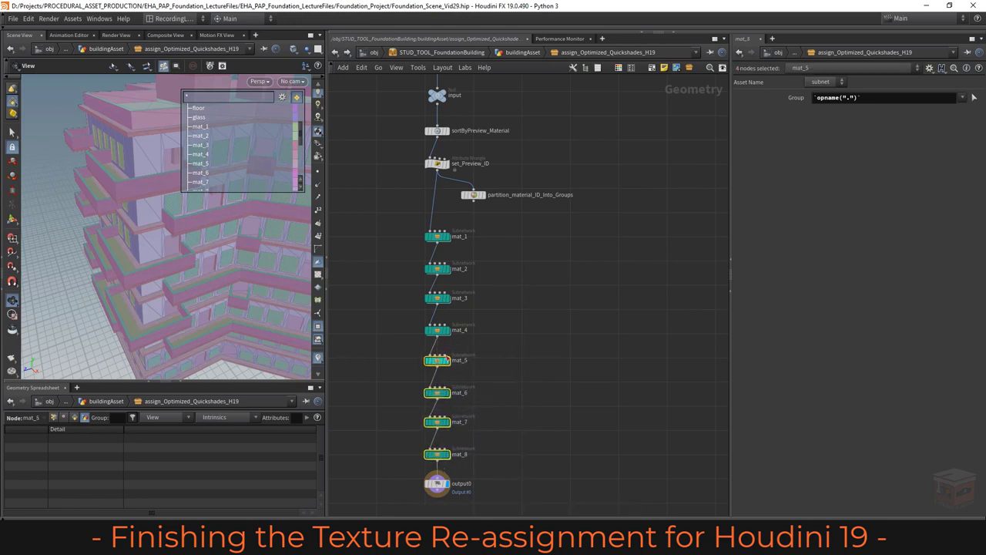
# Step: Duplicate the chain of eight mat subnets twice and place the copies as two columns beside the original
pyautogui.moveTo(517, 223); pyautogui.dragTo(422, 464)
pyautogui.hotkey('ctrl', 'c')
pyautogui.hotkey('ctrl', 'v')
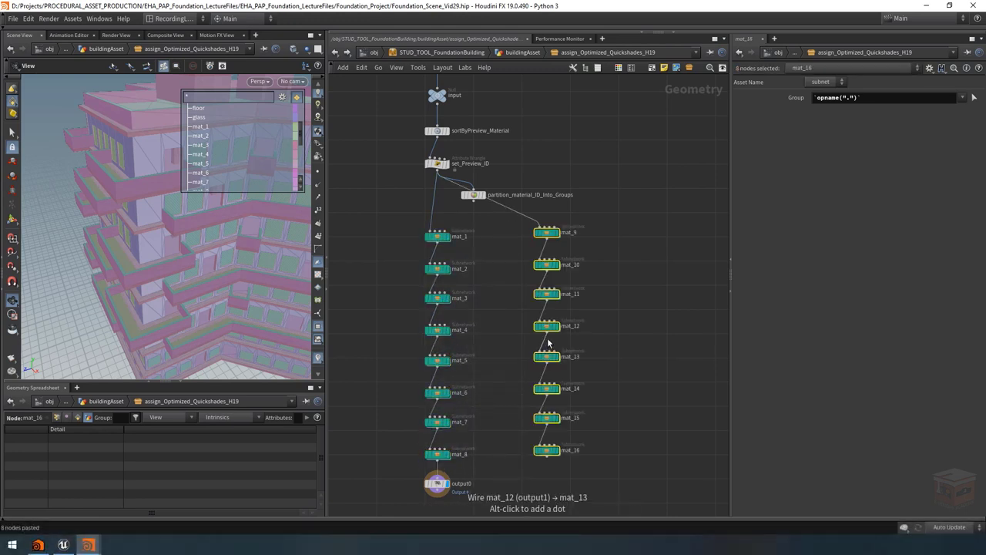
pyautogui.hotkey('ctrl', 'v')
pyautogui.moveTo(702, 112); pyautogui.dragTo(628, 449)
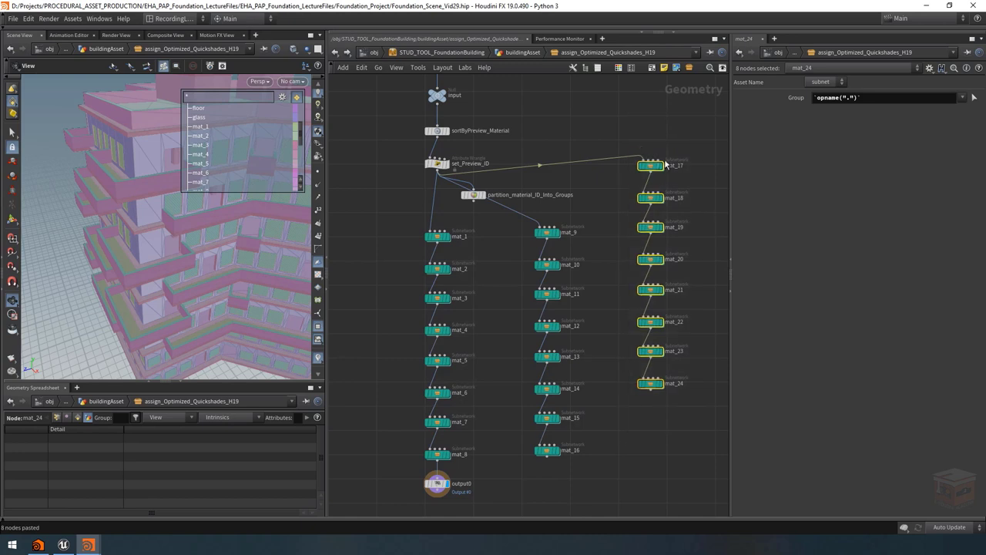
# Step: Align the two copied mat columns beside the mat_1 to mat_8 column, evenly spaced and level with it
pyautogui.moveTo(650, 383); pyautogui.dragTo(617, 453)
pyautogui.moveTo(664, 212)
pyautogui.mouseDown()
pyautogui.moveTo(548, 390)
pyautogui.moveTo(538, 464)
pyautogui.mouseUp()
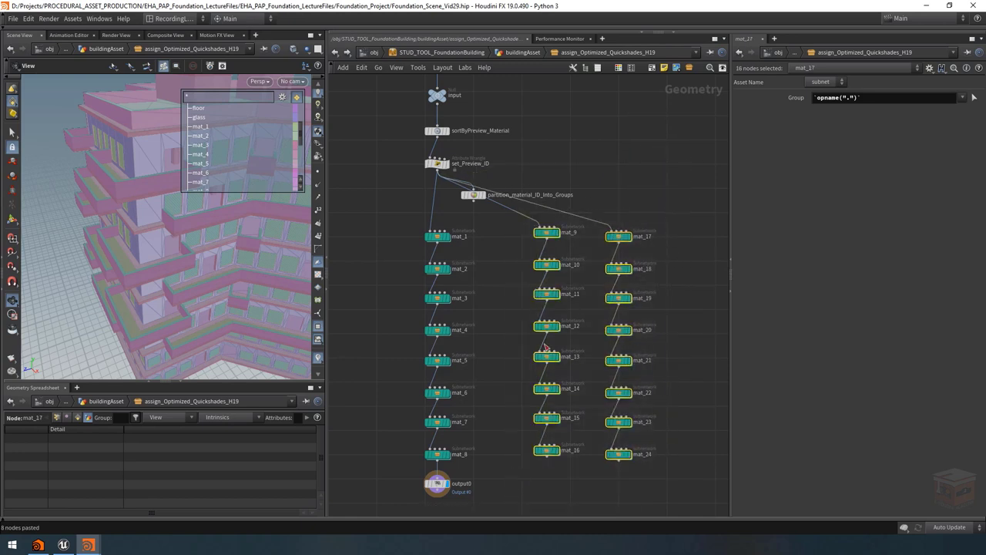
pyautogui.moveTo(543, 230); pyautogui.dragTo(512, 241)
pyautogui.moveTo(617, 205); pyautogui.dragTo(551, 484)
pyautogui.moveTo(581, 246); pyautogui.dragTo(585, 242)
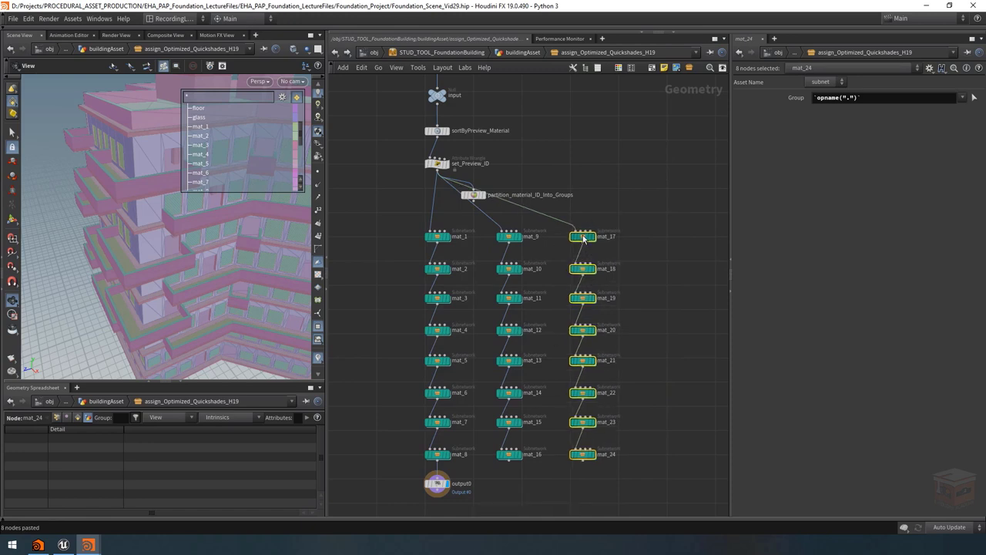
pyautogui.click(630, 213)
# Step: Connect the output of mat_8 to the first input of mat_9, and the output of mat_16 to mat_17
pyautogui.click(487, 218)
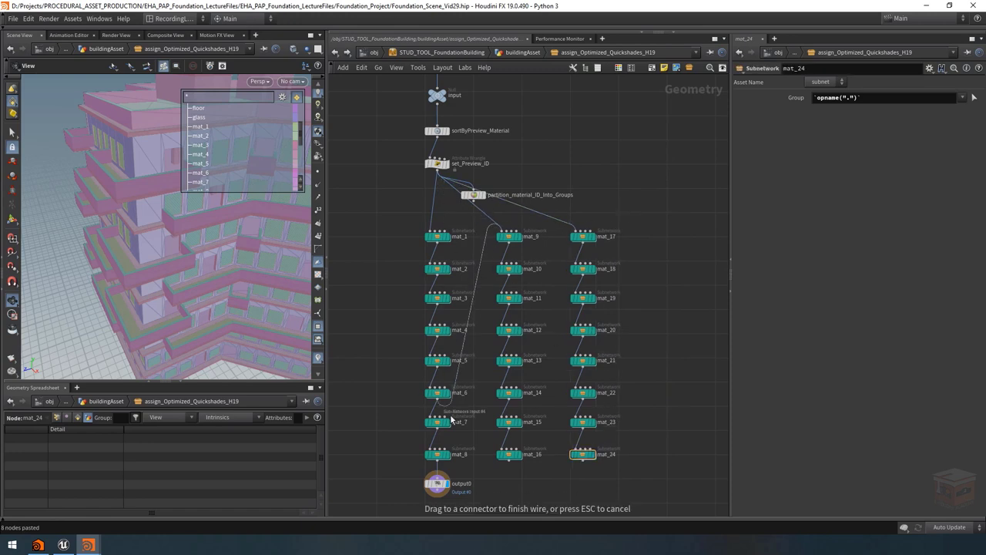
pyautogui.click(437, 460)
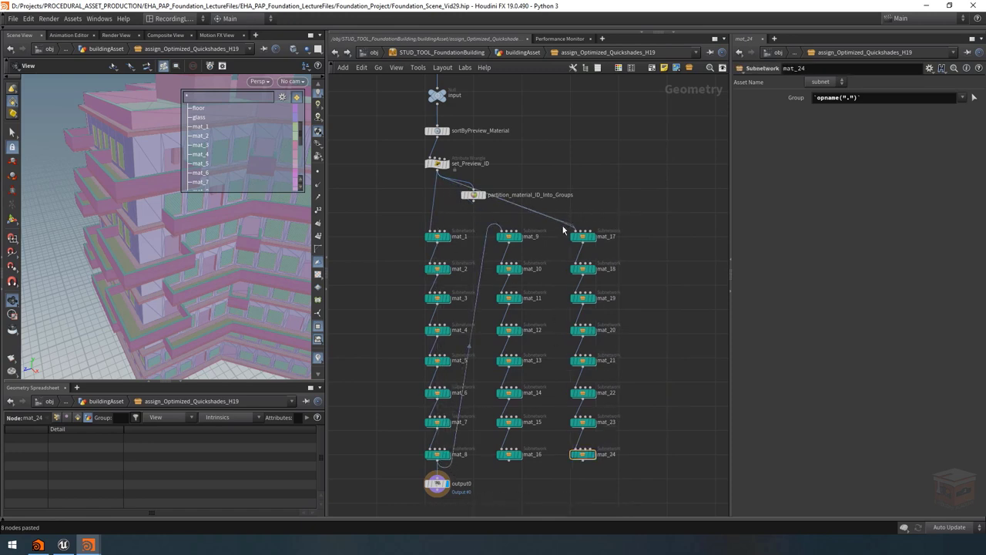
pyautogui.click(564, 224)
pyautogui.click(508, 461)
pyautogui.moveTo(654, 419); pyautogui.dragTo(660, 367, button='middle')
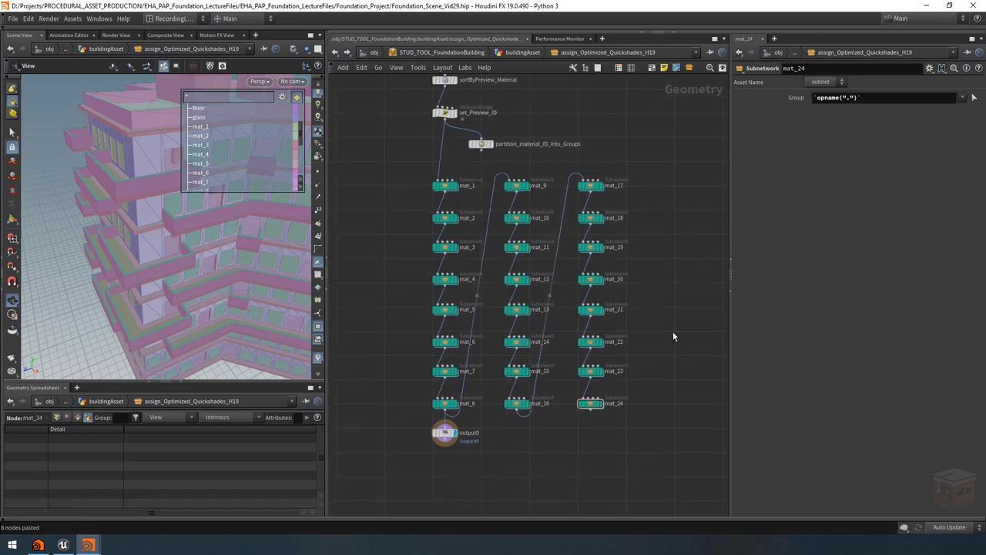
# Step: Inspect the isolateMat and uvquickshade1 results inside mat_24 and check which mat groups exist
pyautogui.doubleClick(590, 402)
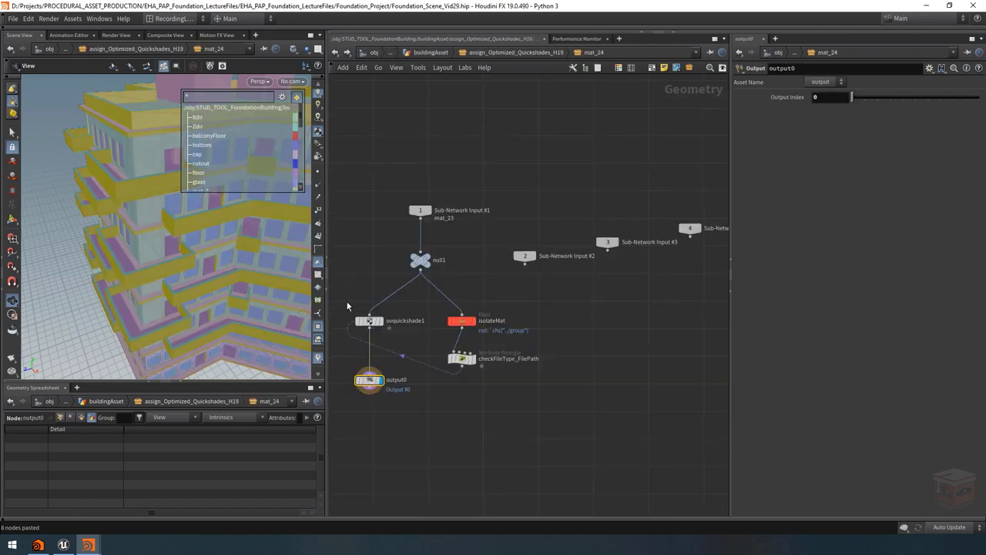
pyautogui.moveTo(467, 416); pyautogui.dragTo(555, 431, button='middle')
pyautogui.click(559, 335)
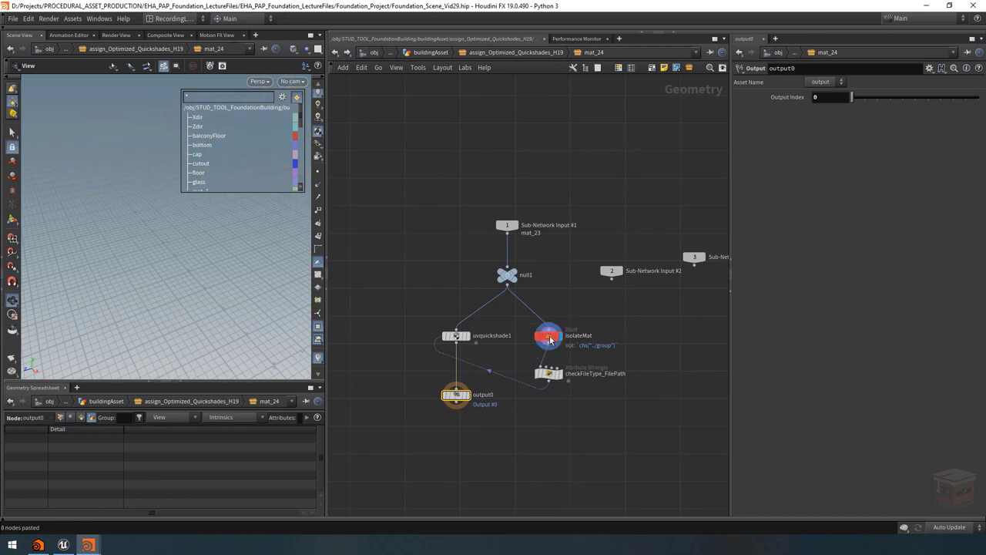
pyautogui.click(464, 336)
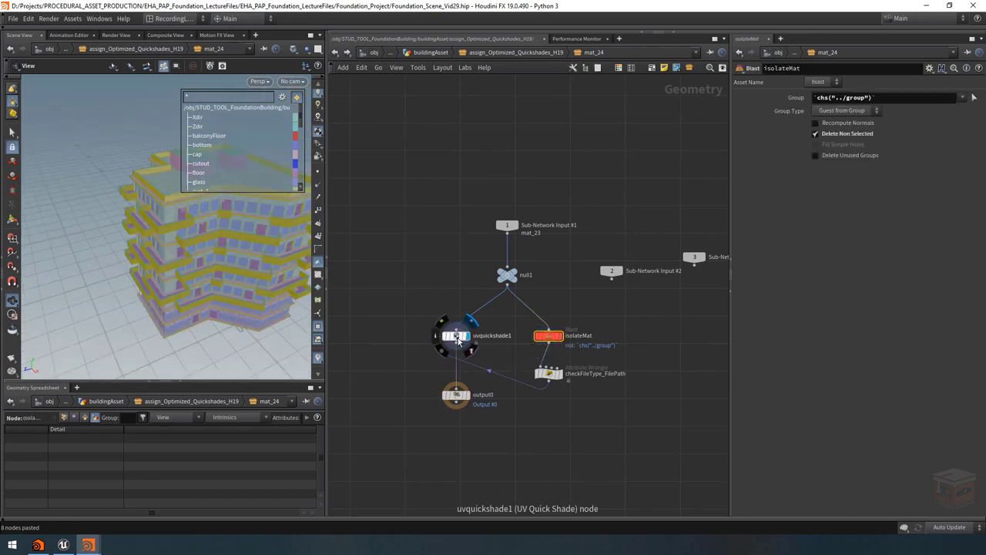
pyautogui.click(794, 98)
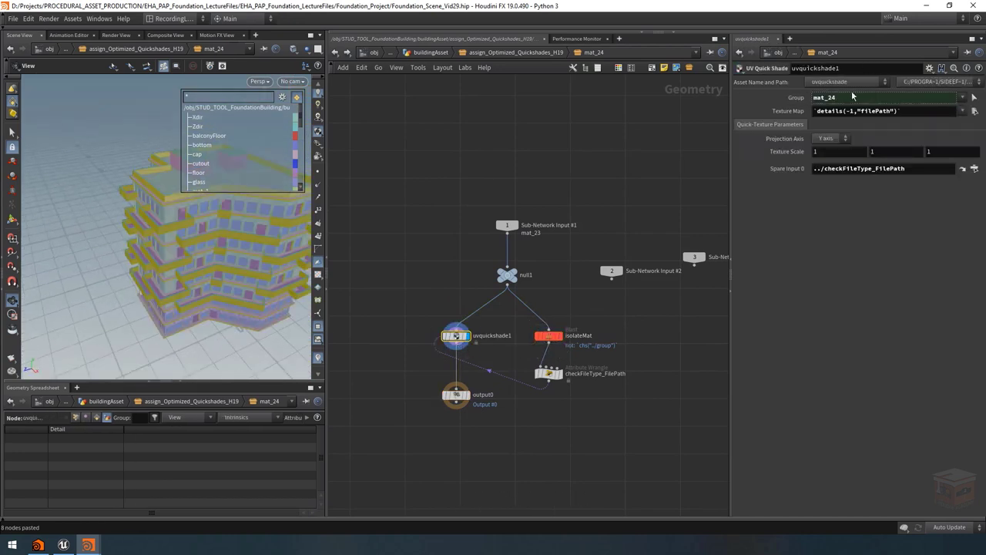
pyautogui.scroll(-5, 202, 139)
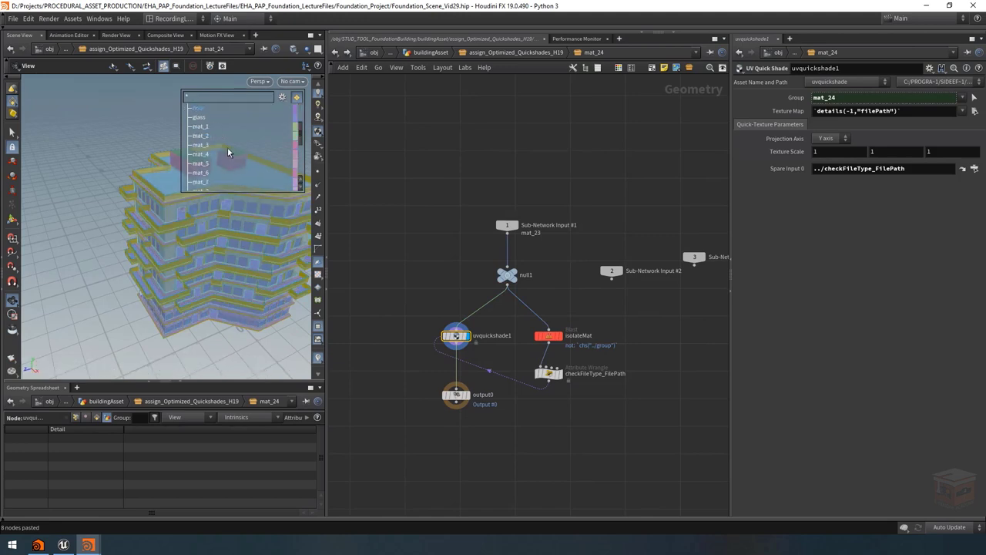
pyautogui.scroll(-3, 202, 137)
pyautogui.scroll(3, 464, 334)
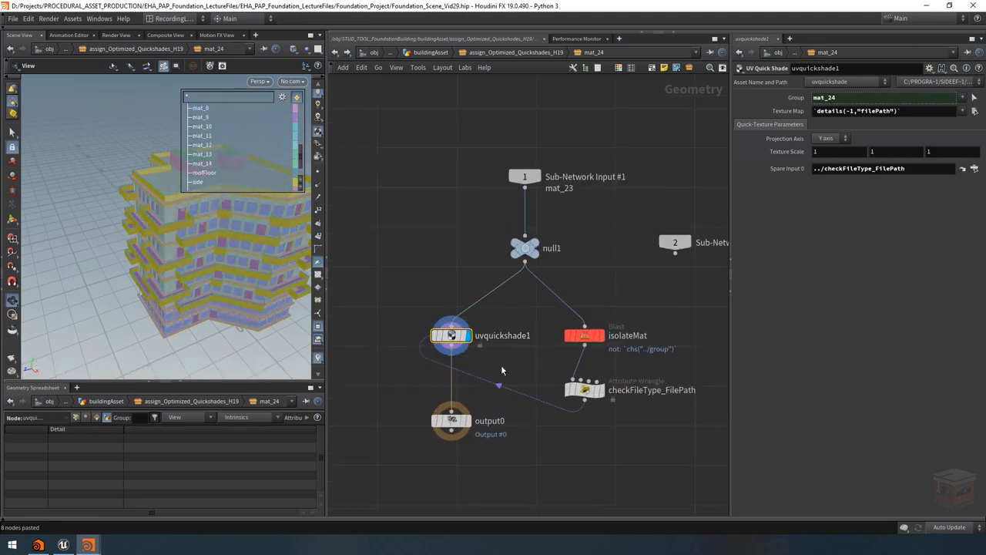
pyautogui.click(453, 420)
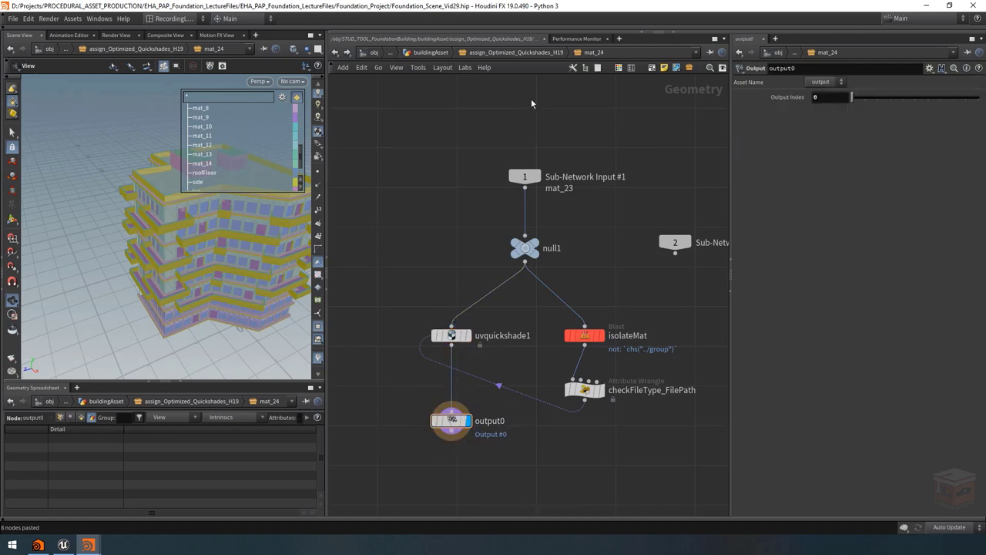
pyautogui.press('u')
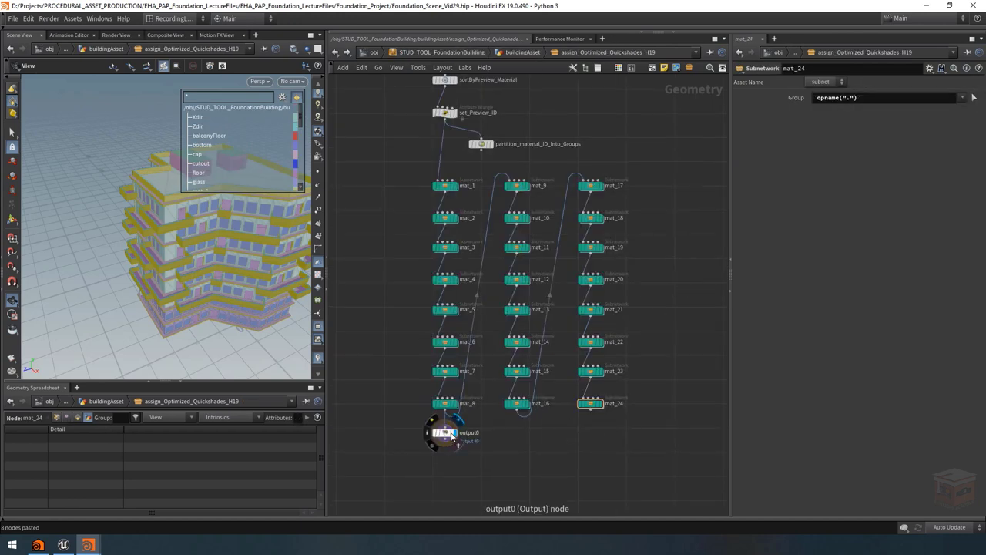
# Step: Feed the output of mat_24 into output0 and place output0 directly beneath it
pyautogui.moveTo(445, 432); pyautogui.dragTo(444, 465)
pyautogui.moveTo(536, 447); pyautogui.dragTo(590, 404)
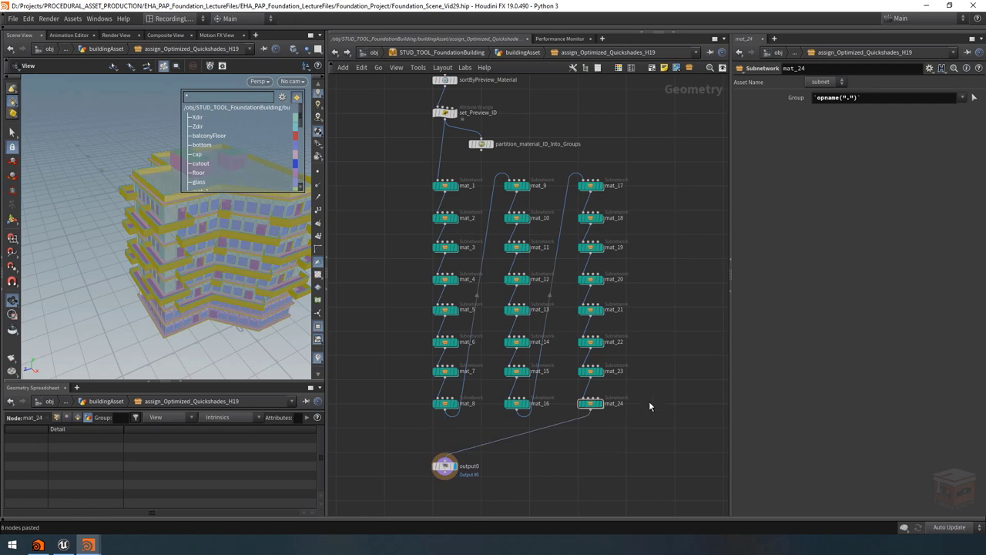
pyautogui.moveTo(436, 472); pyautogui.dragTo(580, 444)
pyautogui.press('h')
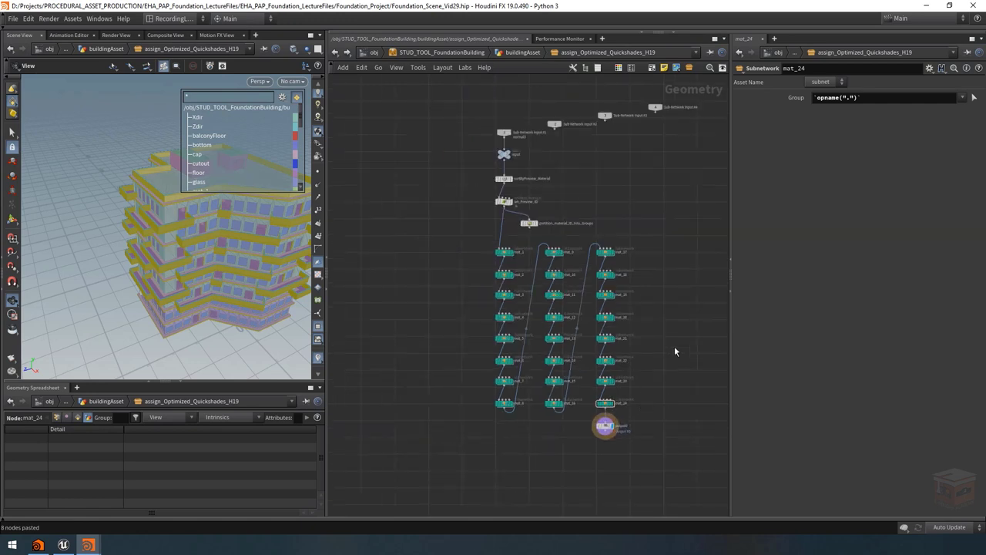
# Step: Hide the group list and group colouring in the viewport and view the textured building
pyautogui.click(319, 329)
pyautogui.moveTo(200, 254); pyautogui.dragTo(124, 245)
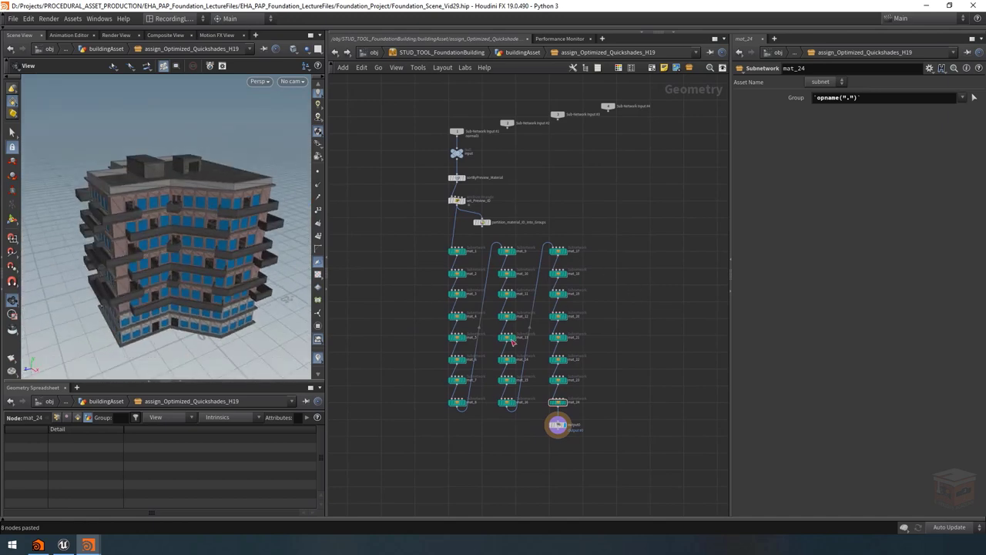
pyautogui.scroll(3, 493, 292)
pyautogui.moveTo(656, 263); pyautogui.dragTo(653, 238, button='middle')
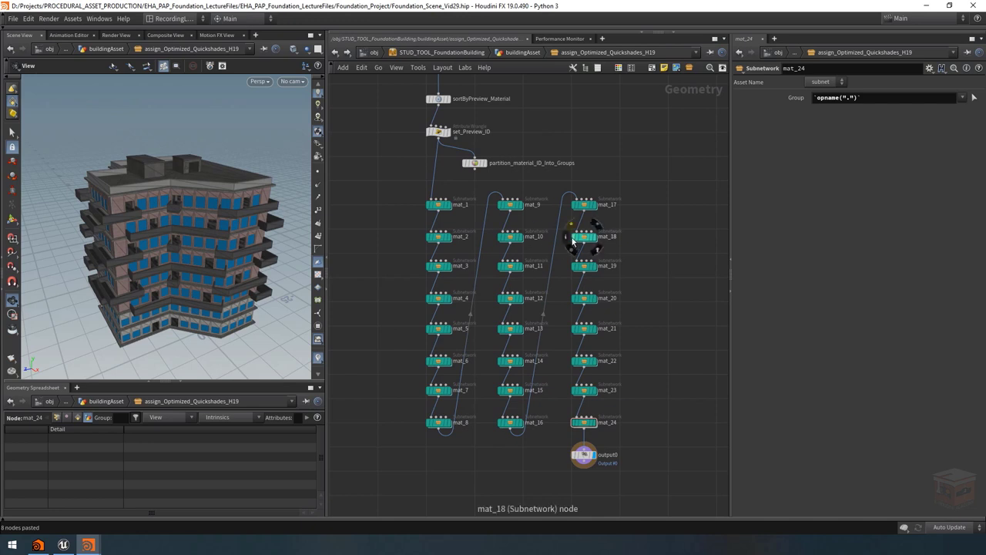
# Step: Check the uvquickshade1 group and texture map settings inside mat_24, and return to the subnet chain
pyautogui.moveTo(479, 185); pyautogui.dragTo(410, 222)
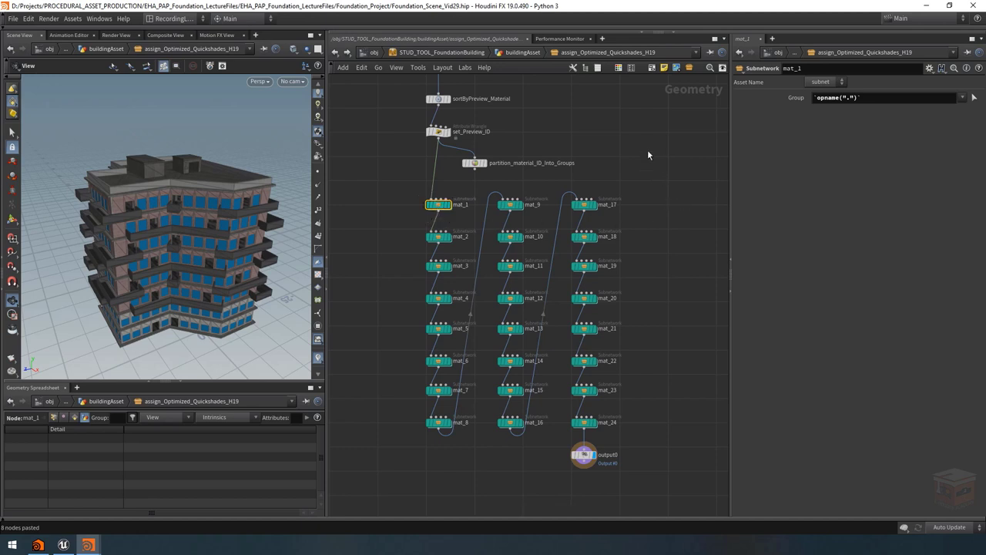
pyautogui.moveTo(647, 151); pyautogui.dragTo(631, 147, button='middle')
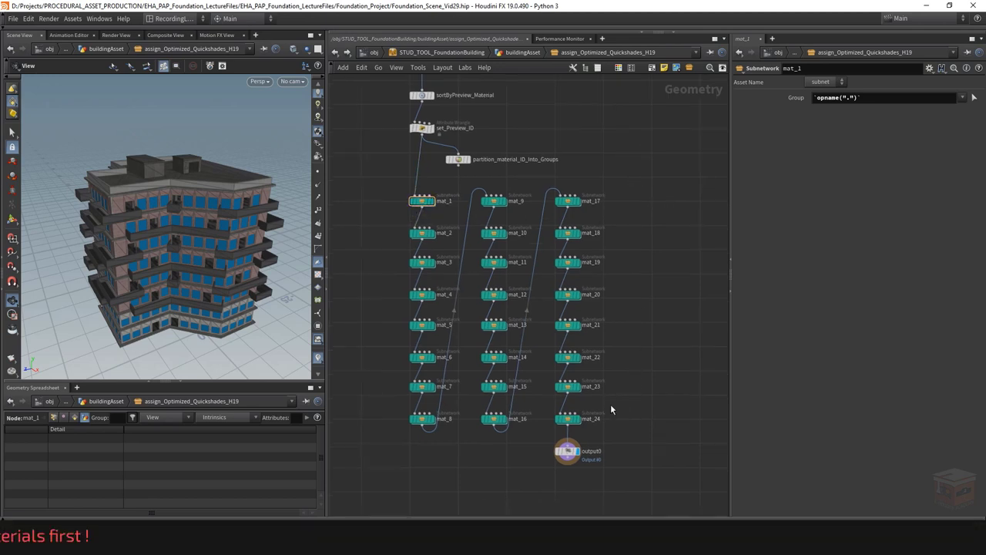
pyautogui.doubleClick(568, 422)
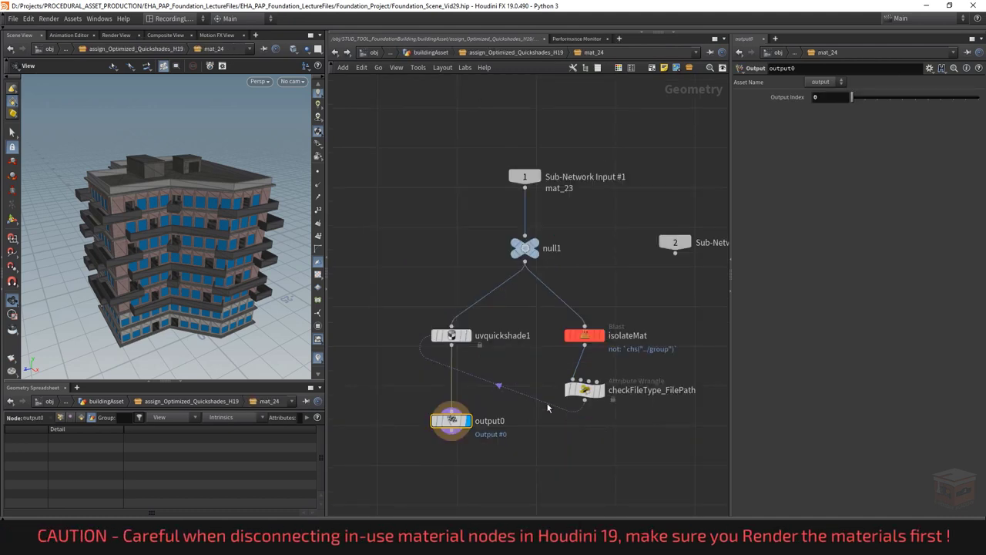
pyautogui.moveTo(540, 312); pyautogui.dragTo(420, 367)
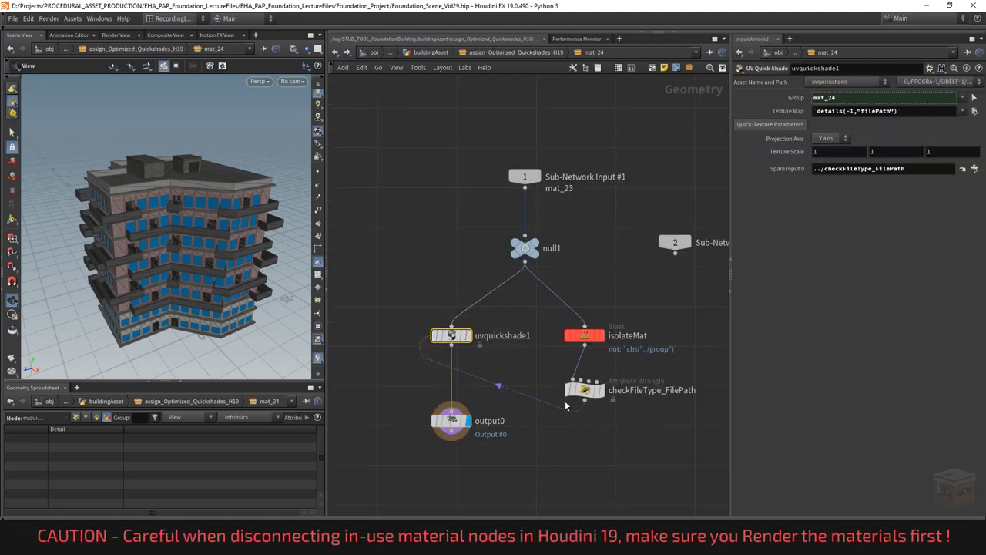
pyautogui.click(537, 53)
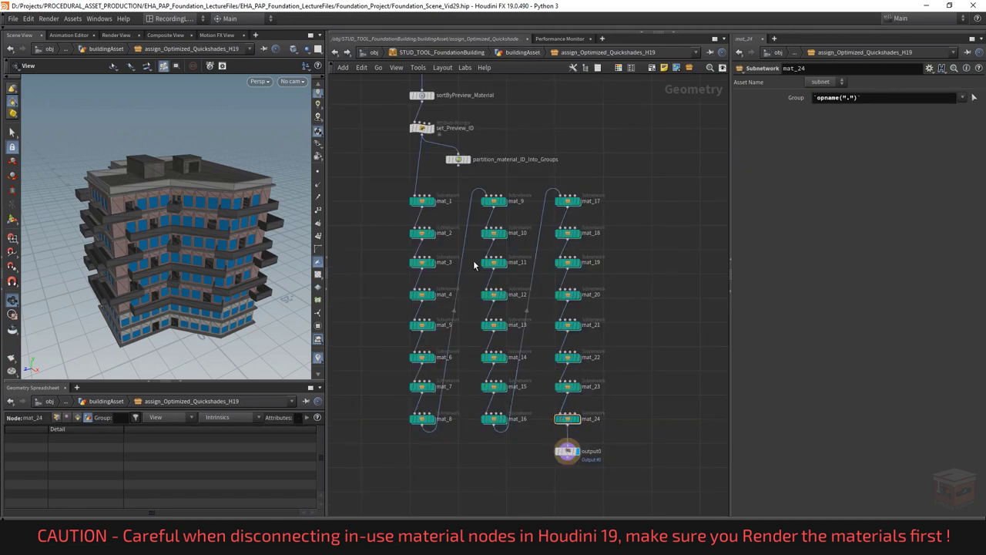
# Step: Wire set_Preview_ID straight into output0 to bypass the mat chain, and shift all 24 mat subnets aside
pyautogui.moveTo(567, 451); pyautogui.dragTo(389, 472)
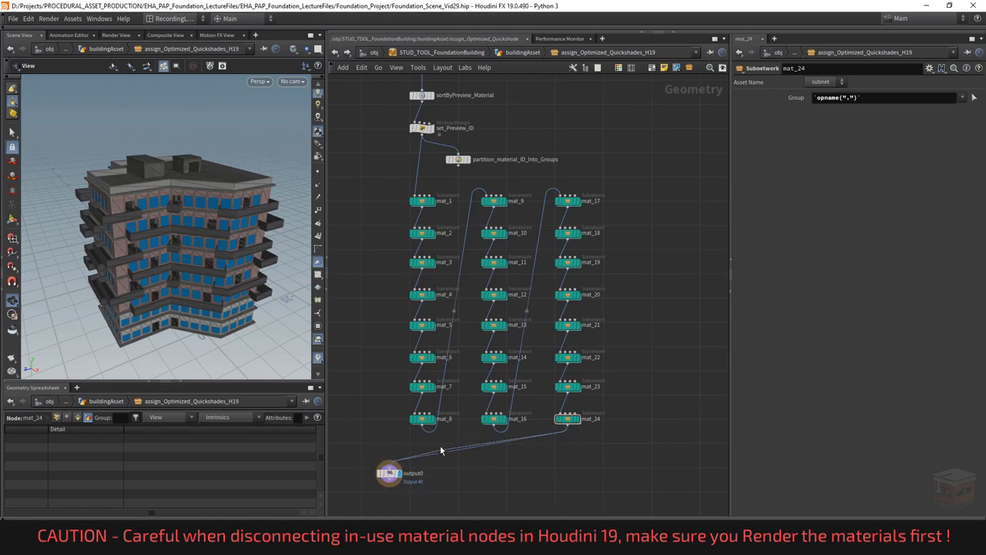
pyautogui.moveTo(440, 450); pyautogui.dragTo(418, 150)
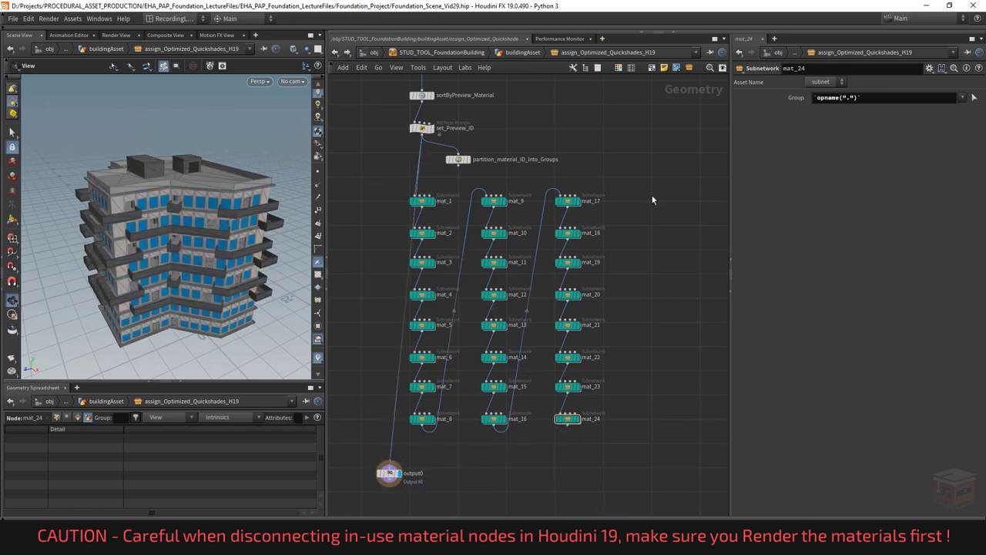
pyautogui.moveTo(651, 192); pyautogui.dragTo(395, 447)
pyautogui.moveTo(422, 201); pyautogui.dragTo(496, 202)
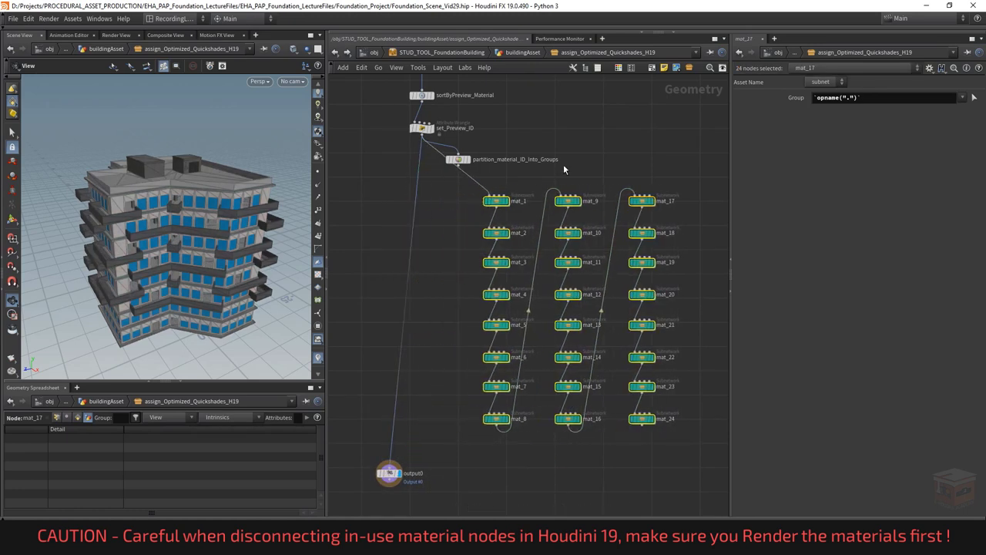
# Step: Display the result of mat_24 while the chain is disconnected from output0
pyautogui.click(564, 169)
pyautogui.press('y')
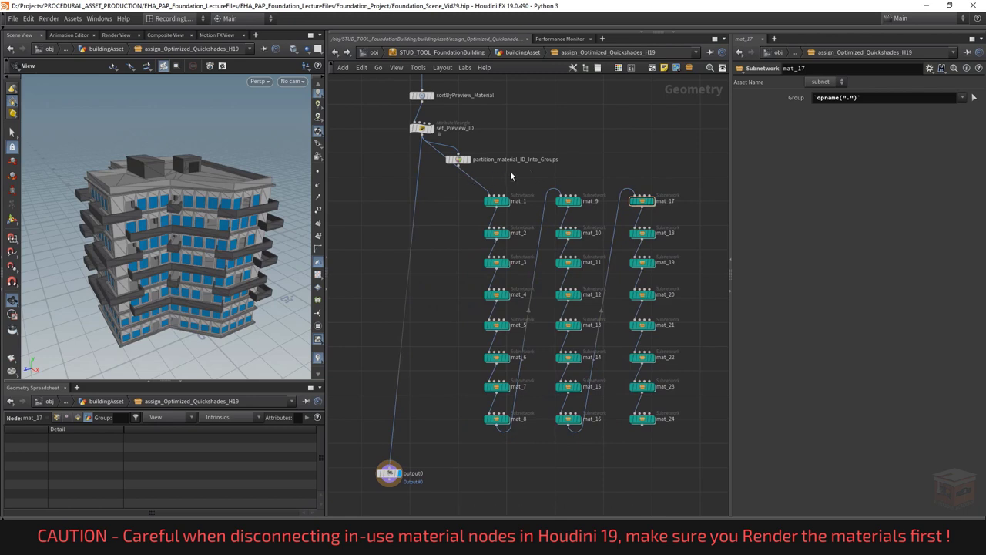
pyautogui.moveTo(627, 160); pyautogui.dragTo(613, 156, button='middle')
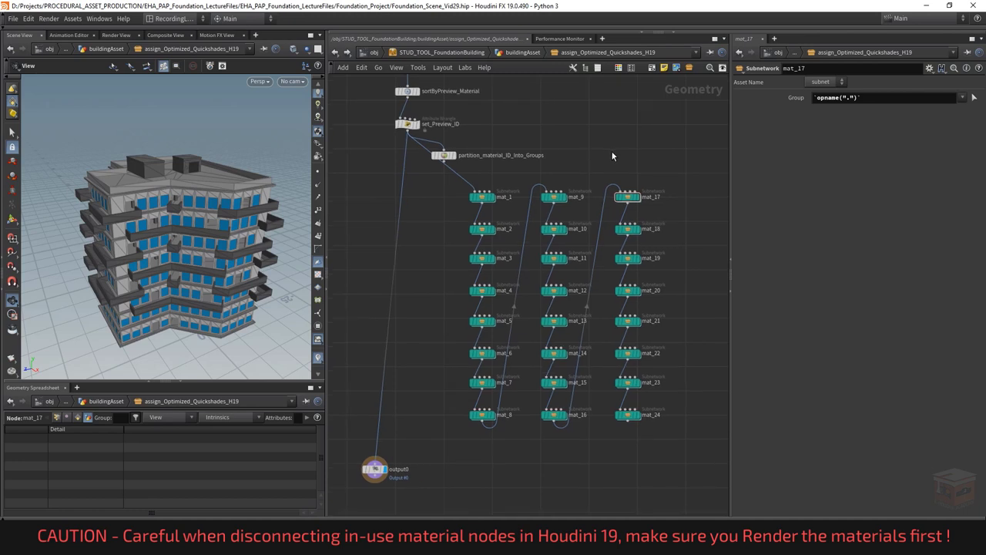
pyautogui.click(640, 419)
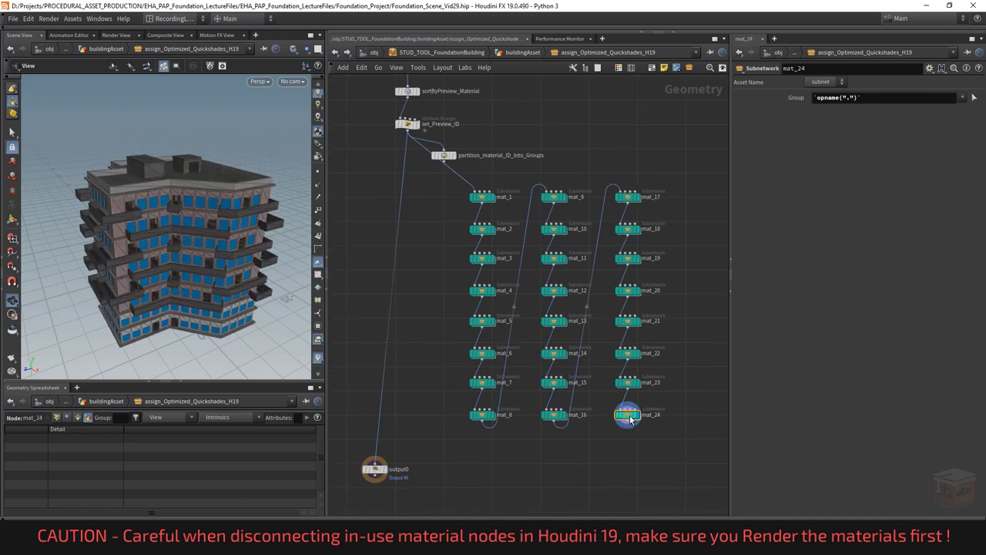
pyautogui.rightClick(459, 177)
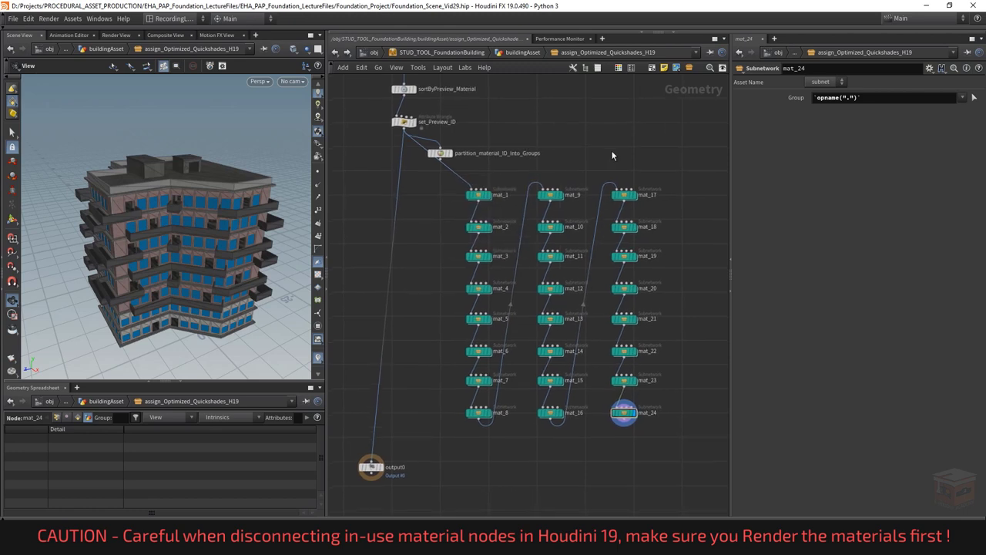
# Step: Undo the subnet move and the bypass wiring, and place output0 beneath mat_24
pyautogui.hotkey('ctrl', 'z')
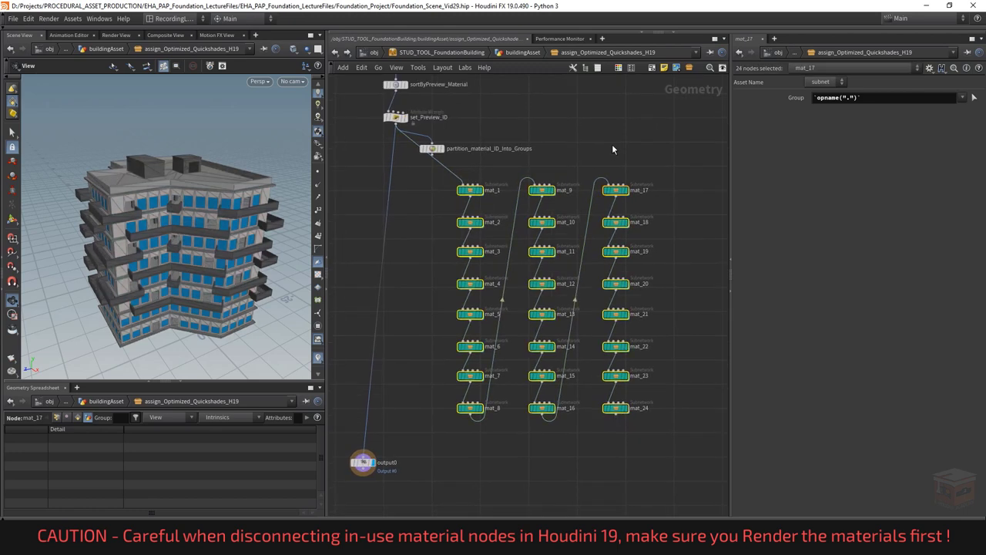
pyautogui.hotkey('ctrl', 'z')
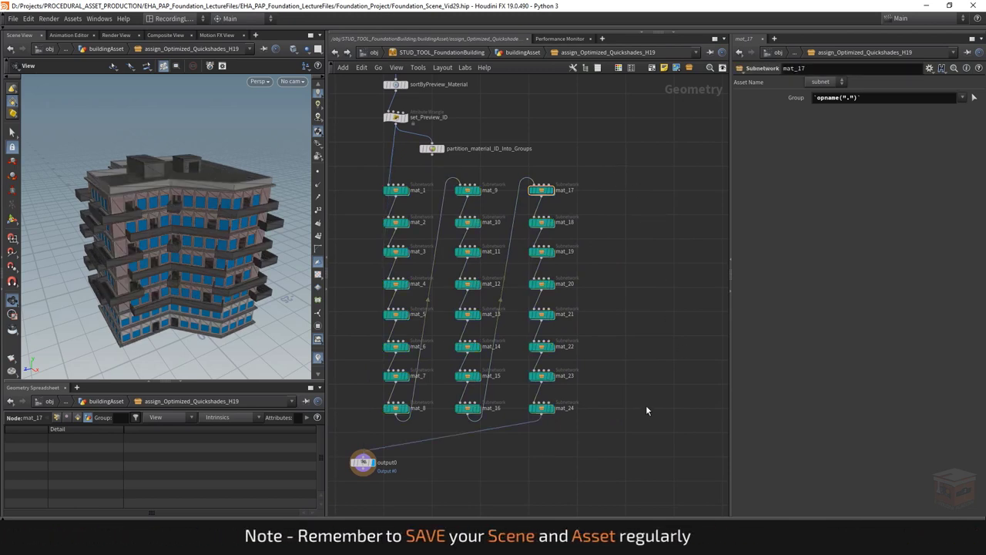
pyautogui.moveTo(363, 462); pyautogui.dragTo(542, 444)
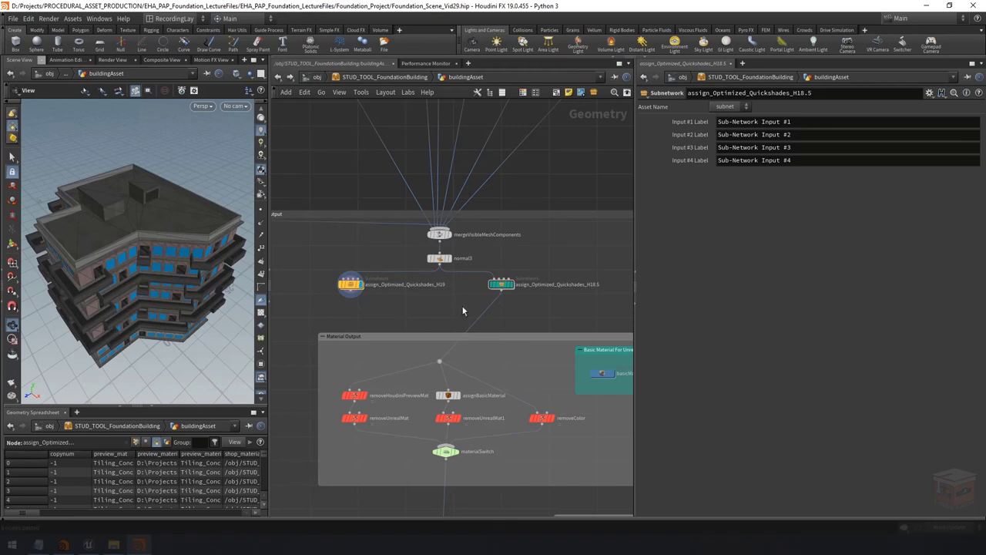
# Step: Add a Switch node between the two assign_Optimized_Quickshades subnets and the Material Output box
pyautogui.click(432, 311)
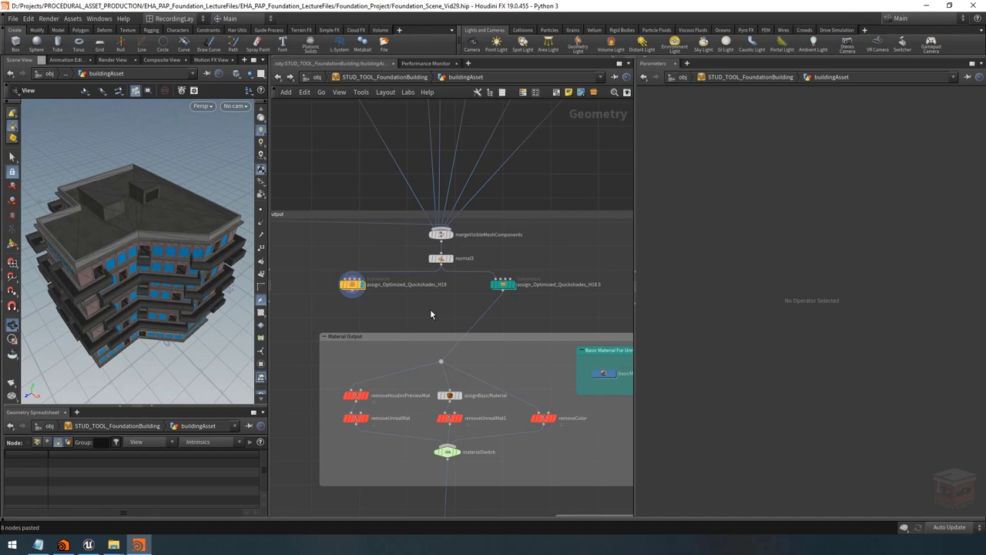
pyautogui.press('Tab')
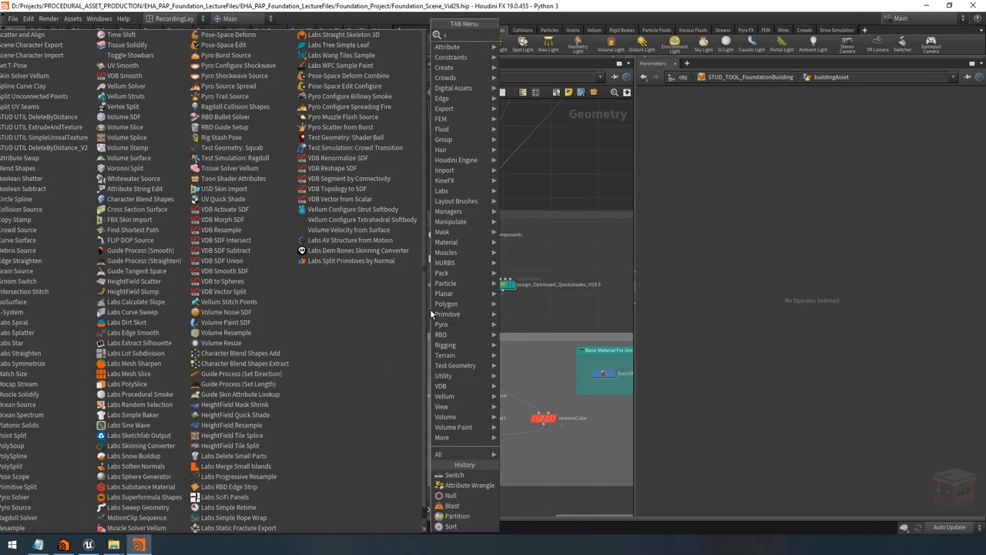
pyautogui.click(430, 308)
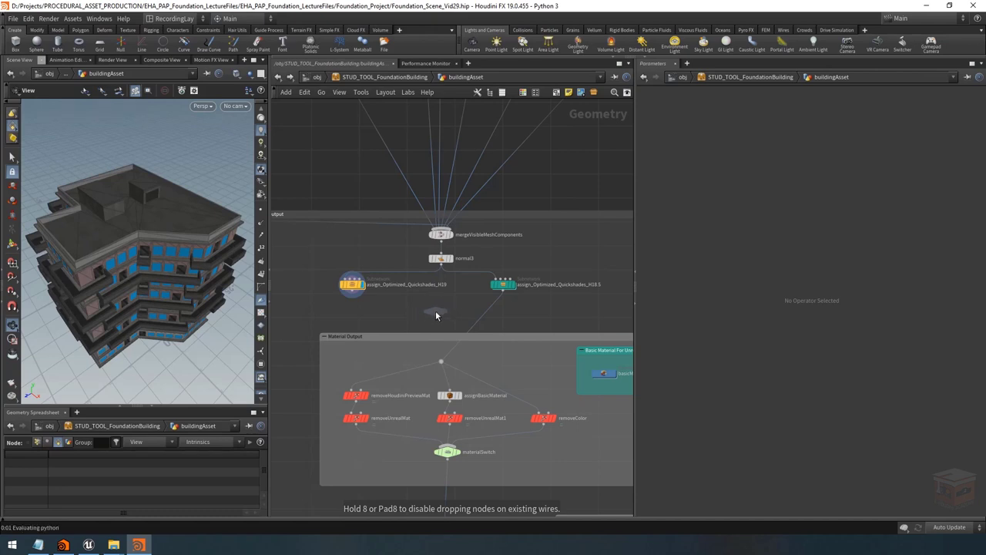
pyautogui.click(441, 312)
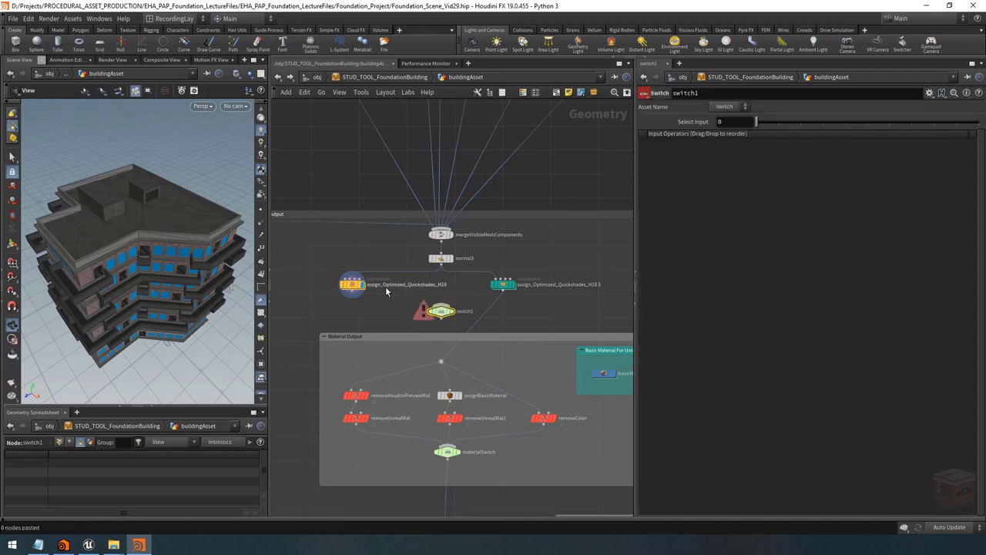
pyautogui.scroll(3, 457, 286)
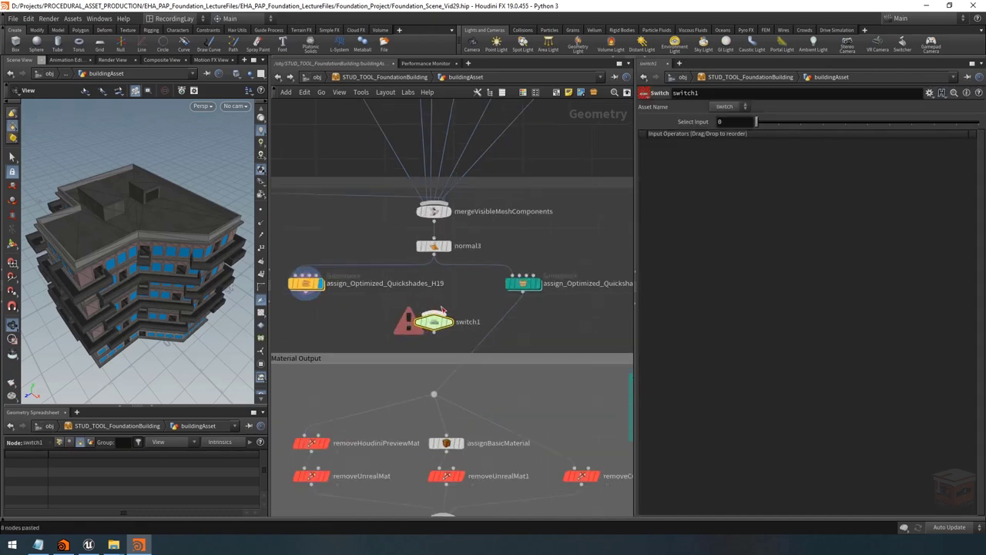
# Step: Wire assign_Optimized_Quickshades_H18.5 and then assign_Optimized_Quickshades_H19 into the switch, and connect the switch to the Material Output's entry dot
pyautogui.click(434, 311)
pyautogui.click(523, 291)
pyautogui.click(434, 311)
pyautogui.click(307, 291)
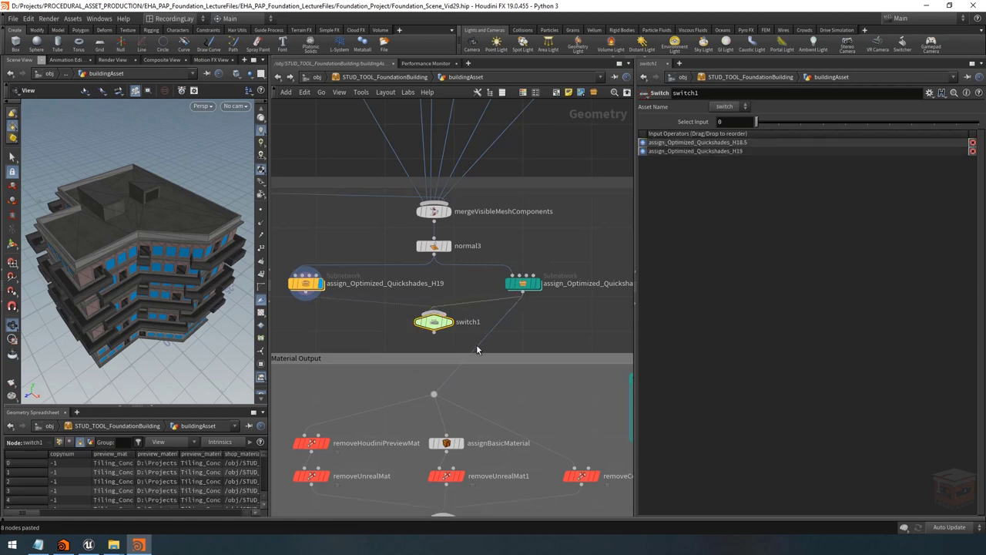
pyautogui.moveTo(436, 327)
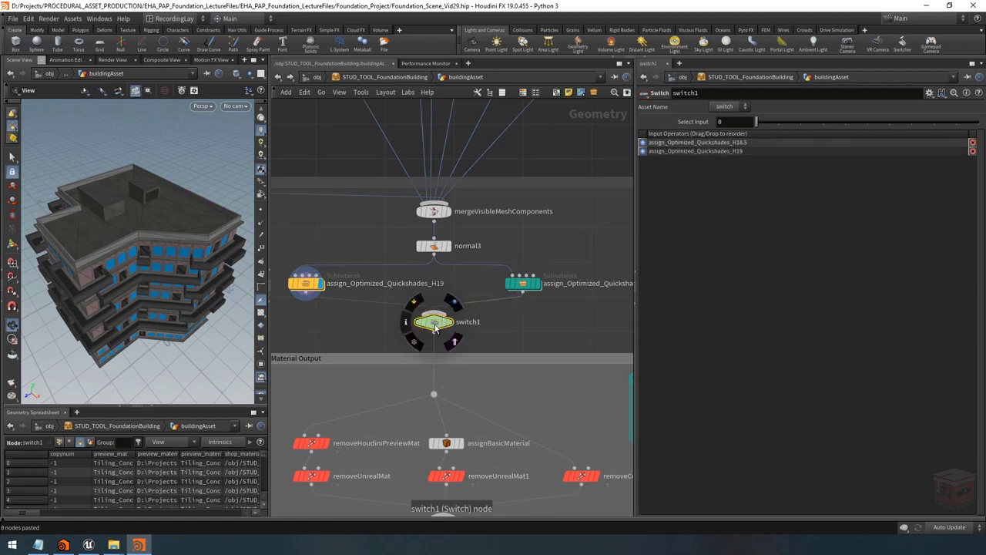
# Step: Arrange the H19 and H18.5 subnets evenly on either side above the switch
pyautogui.press('l')
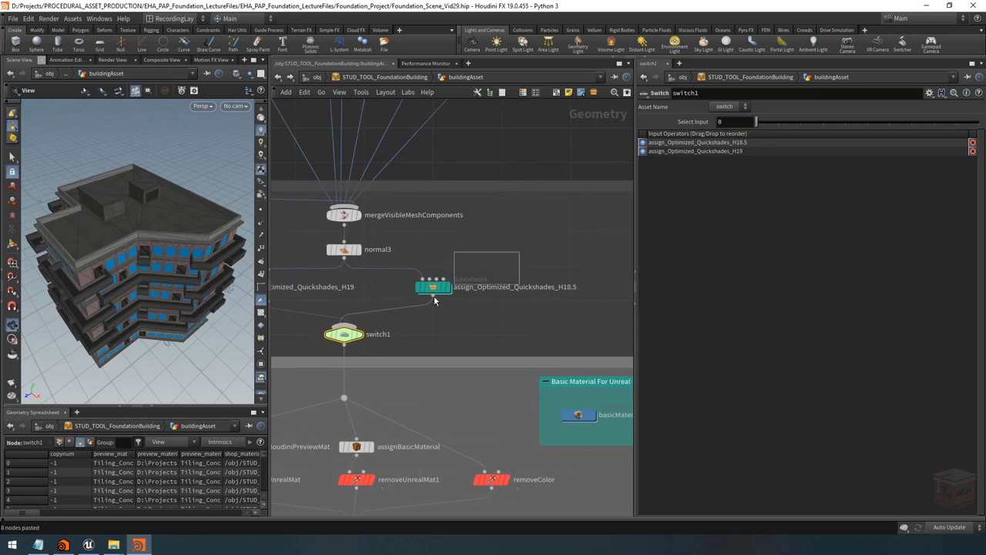
pyautogui.click(434, 297)
pyautogui.press('l')
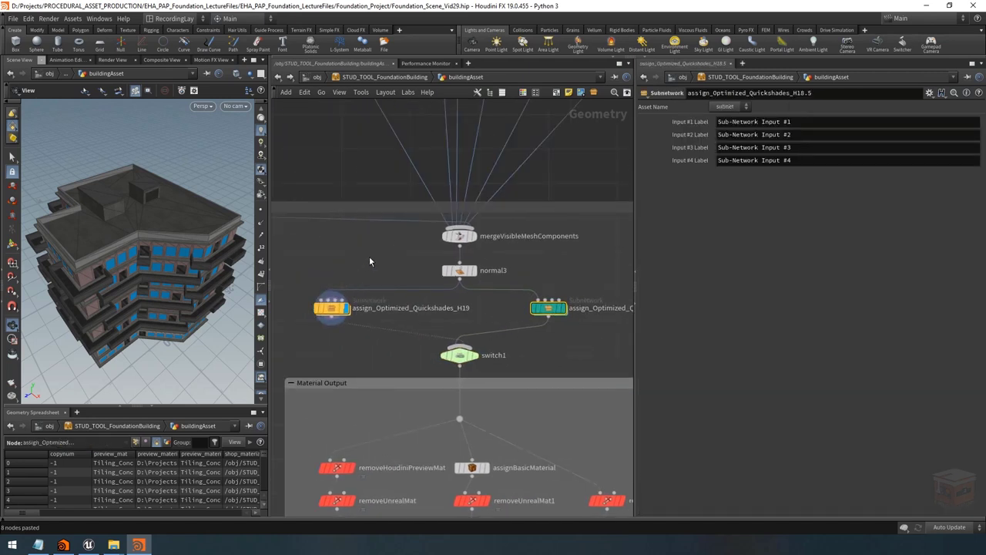
pyautogui.click(332, 308)
pyautogui.moveTo(331, 307); pyautogui.dragTo(349, 307)
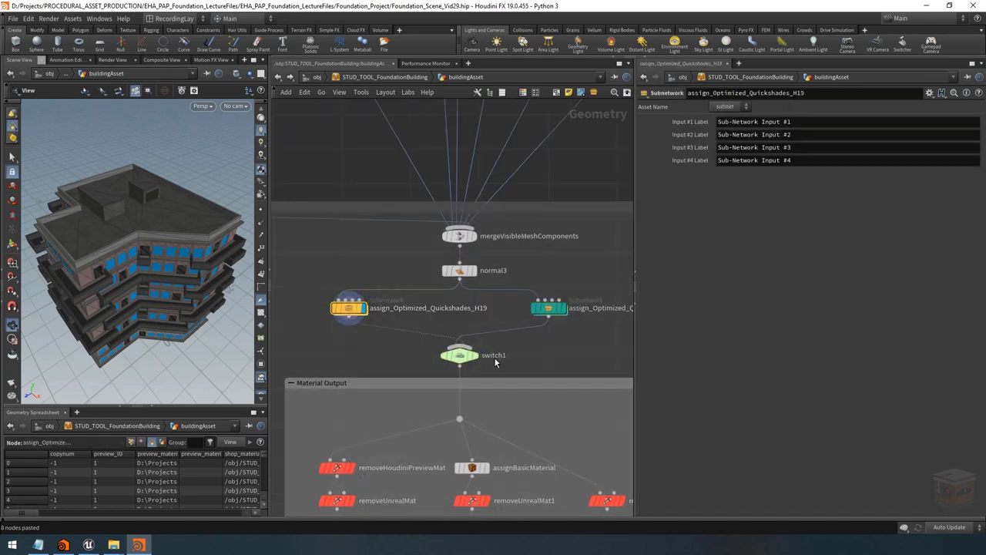
pyautogui.press('l')
# Step: Rename the switch node as TextureCompatabilityMode
pyautogui.click(408, 332)
pyautogui.doubleClick(436, 333)
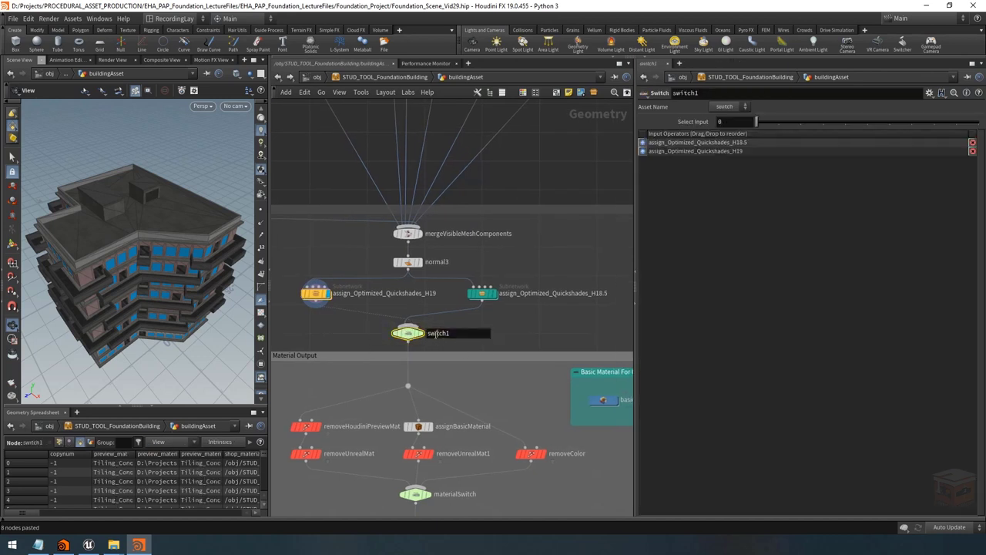
pyautogui.doubleClick(436, 333)
pyautogui.press('BackSpace')
pyautogui.write('TextureCompatability')
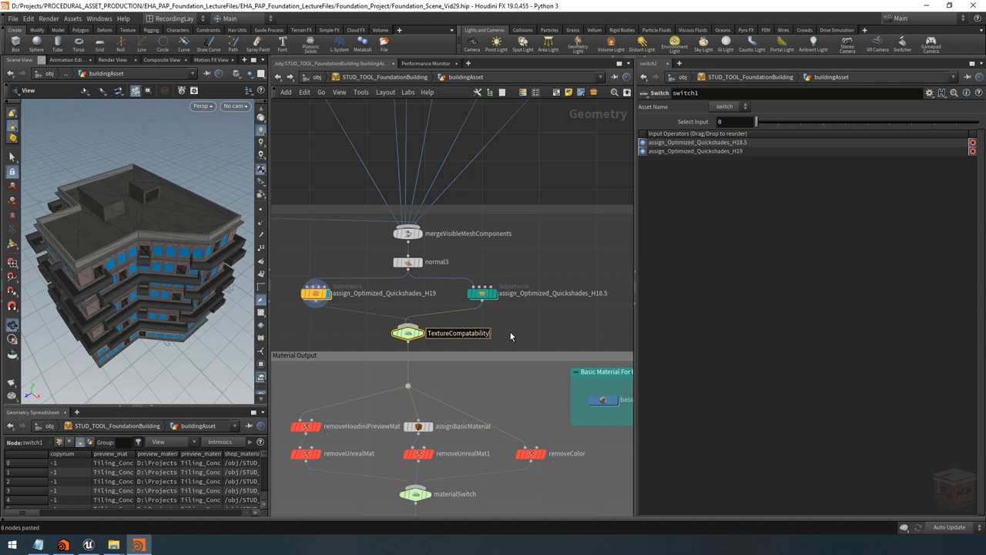
pyautogui.write('Mode')
pyautogui.press('Return')
# Step: Open the type properties of STUD_TOOL_FoundationBuilding and display the result of the TextureCompatabilityMode switch
pyautogui.click(315, 294)
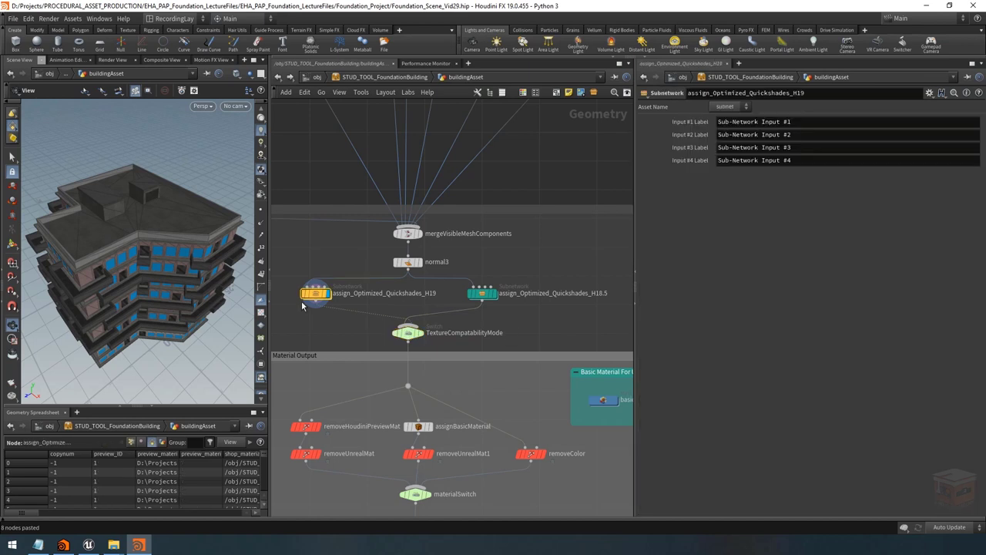
pyautogui.moveTo(529, 321); pyautogui.dragTo(379, 348)
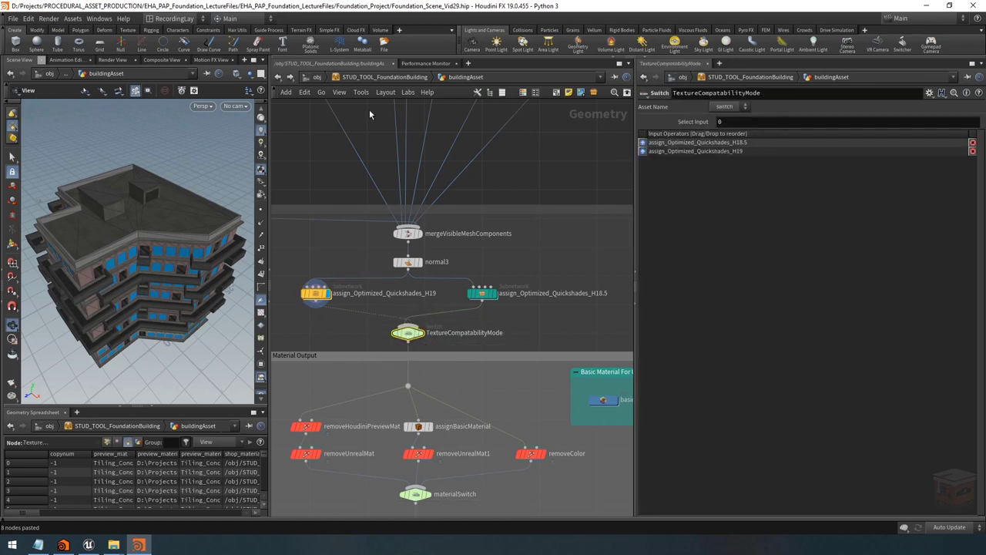
pyautogui.rightClick(375, 82)
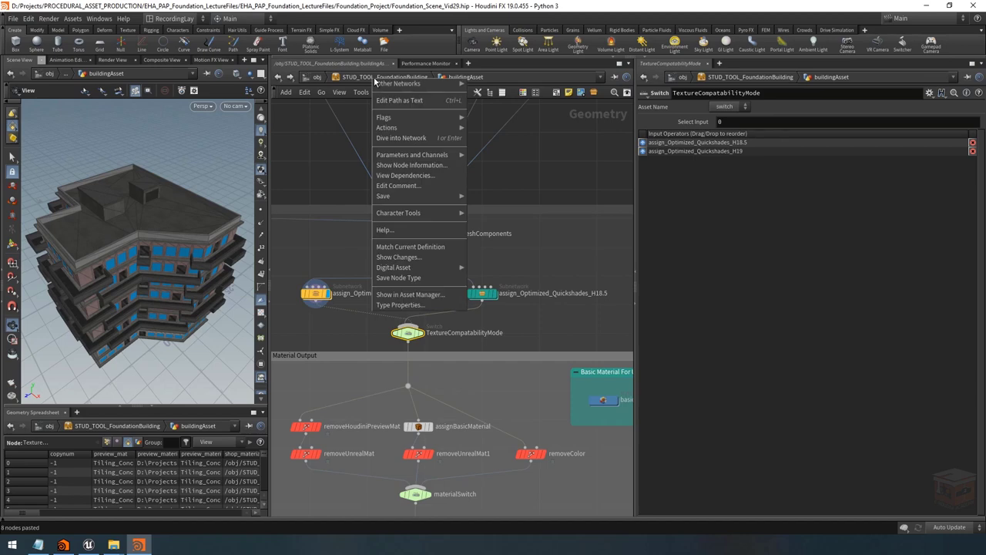
pyautogui.click(444, 306)
pyautogui.moveTo(433, 114); pyautogui.dragTo(228, 169)
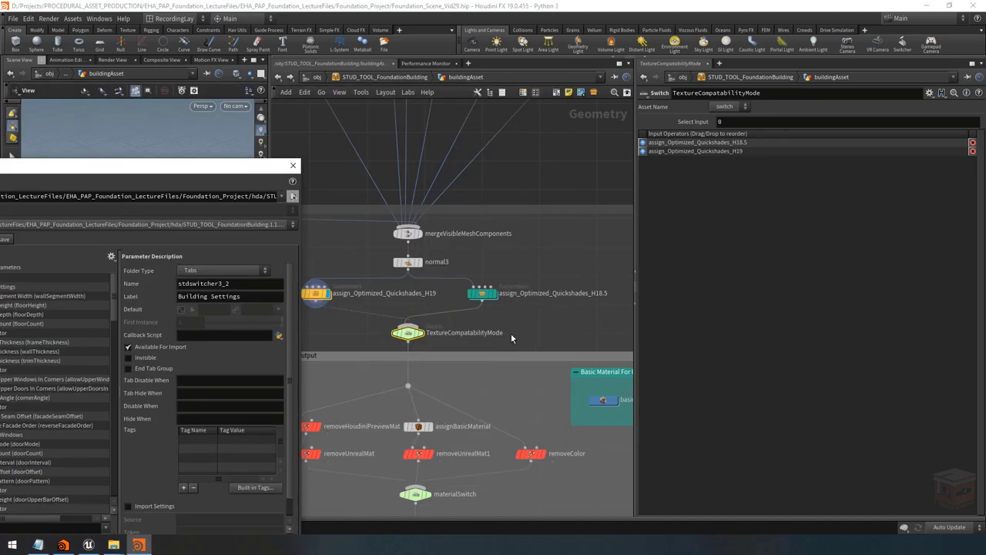
pyautogui.moveTo(422, 337)
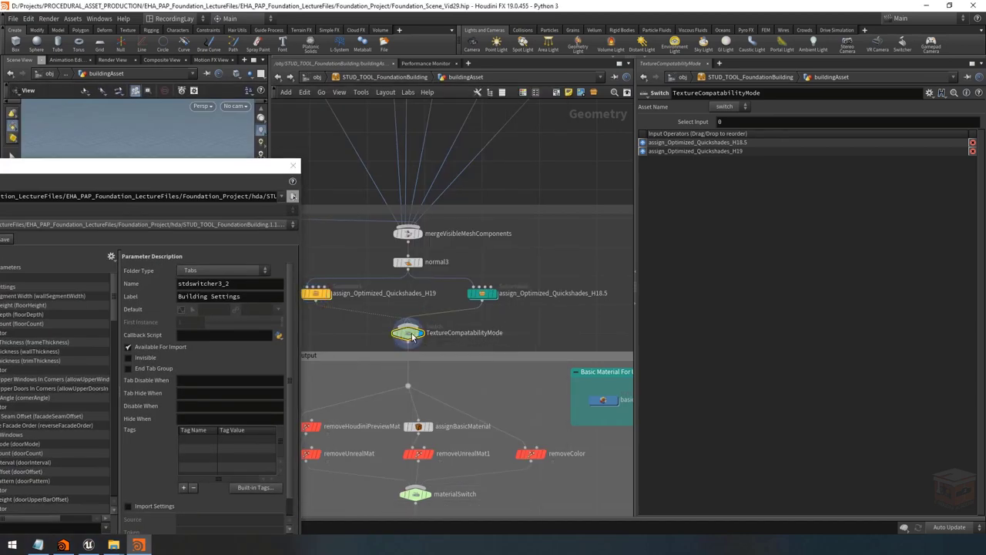
# Step: Promote the switch's Select Input to the asset's Setup folder, directly above Material Mode
pyautogui.moveTo(205, 168); pyautogui.dragTo(534, 80)
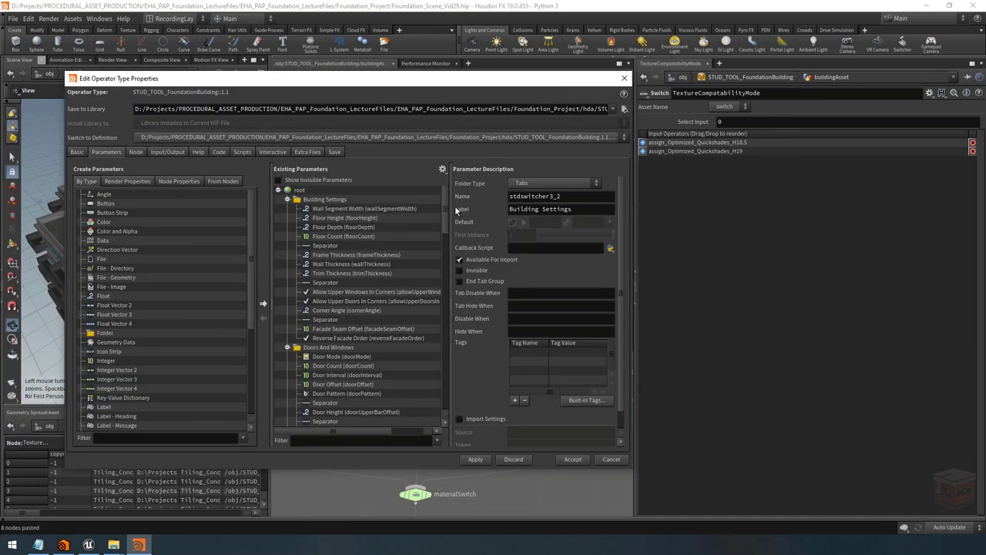
pyautogui.moveTo(445, 199); pyautogui.dragTo(438, 339)
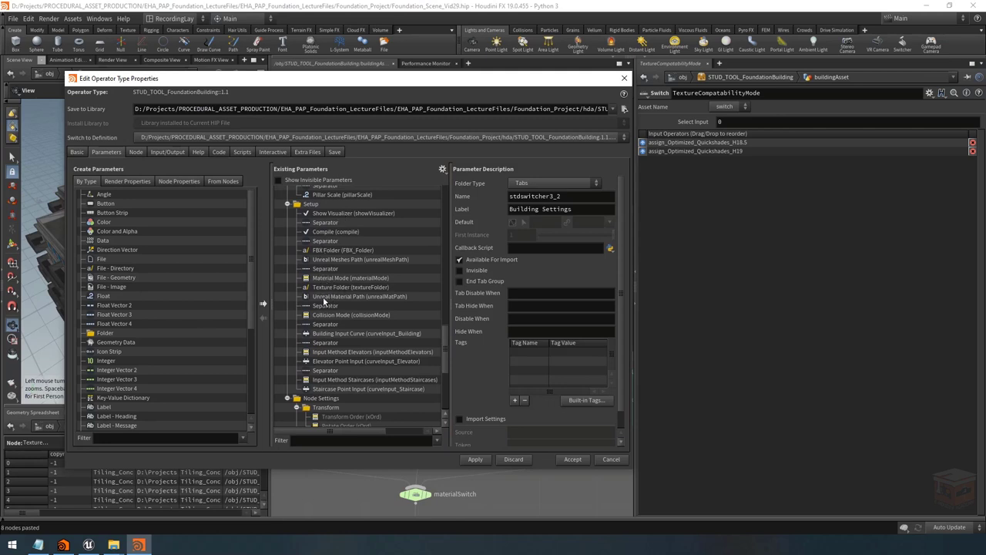
pyautogui.moveTo(692, 122); pyautogui.dragTo(330, 270)
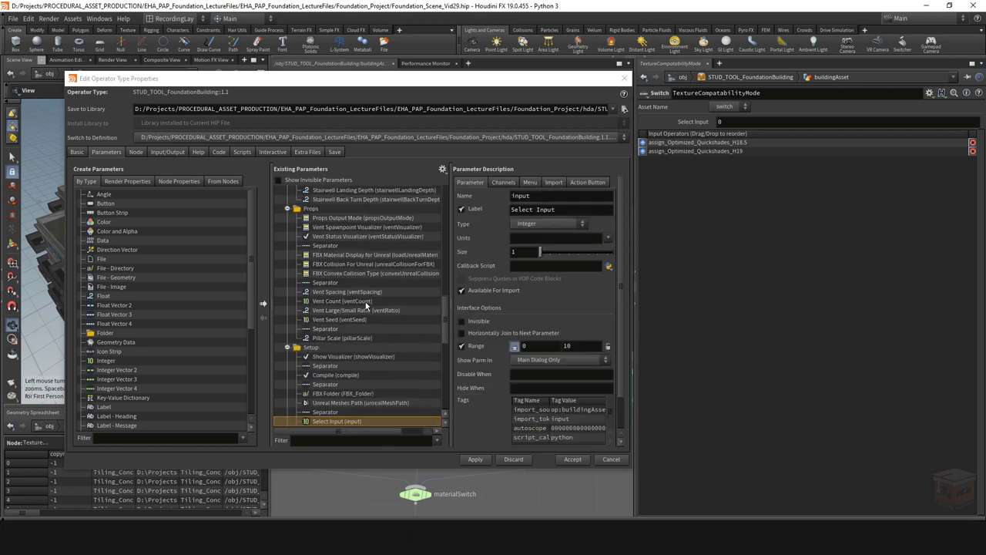
pyautogui.scroll(-1, 362, 262)
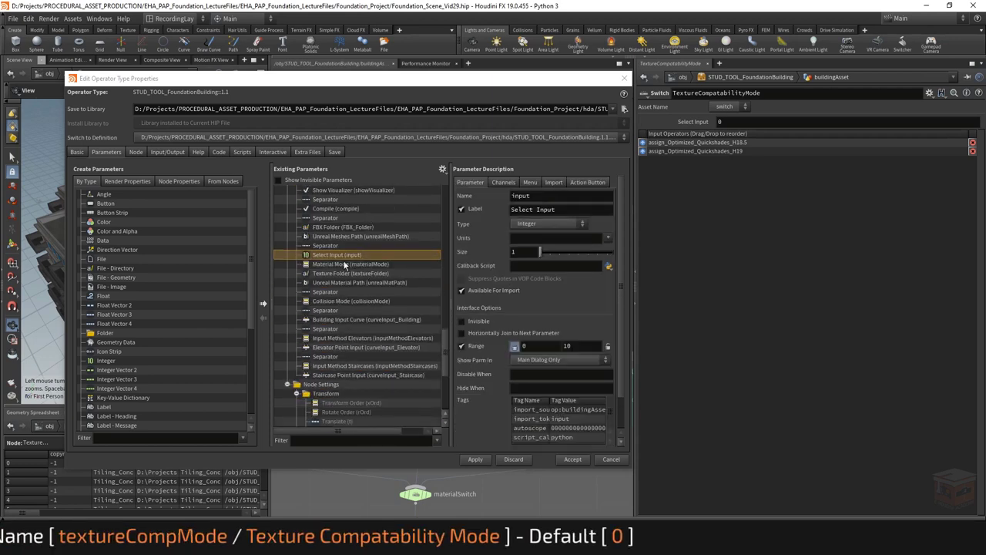
# Step: Make the promoted parameter an Ordered Menu with the name textureCompMode and the label Texture Compatability Mode
pyautogui.click(539, 224)
pyautogui.scroll(-2, 548, 323)
pyautogui.click(543, 348)
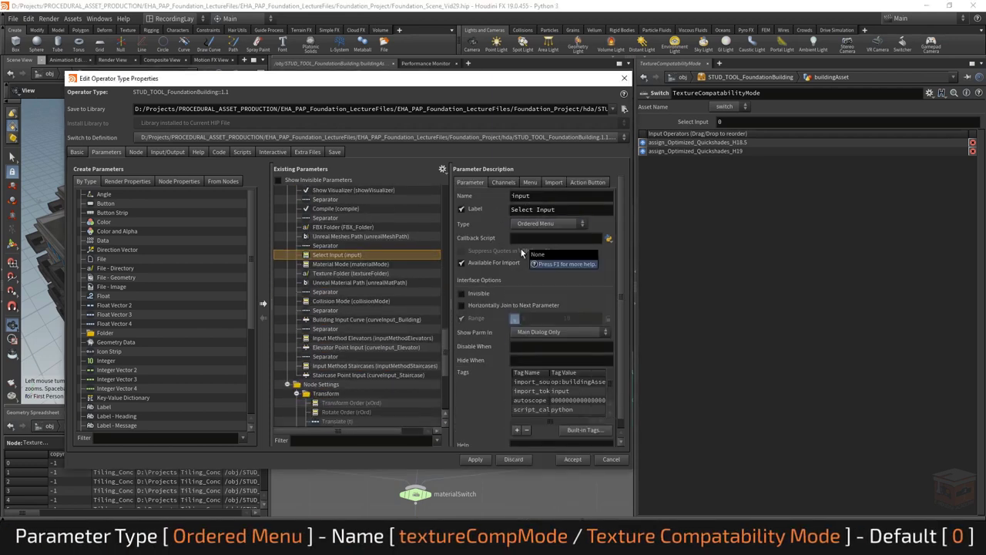
pyautogui.doubleClick(542, 195)
pyautogui.write('textureComp')
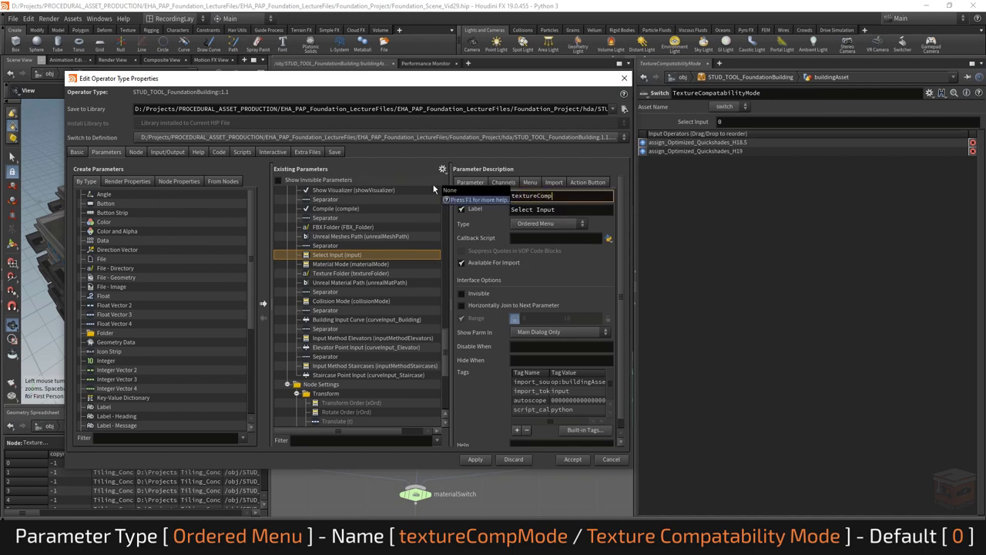
pyautogui.write('Mode')
pyautogui.press('Tab')
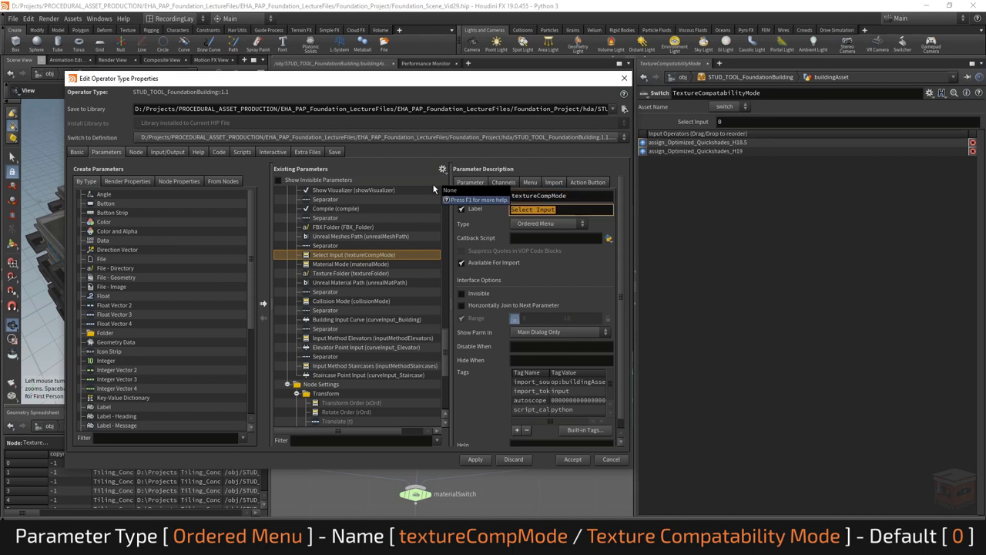
pyautogui.write('Texture Compatabiliyt')
pyautogui.press('BackSpace')
pyautogui.press('BackSpace')
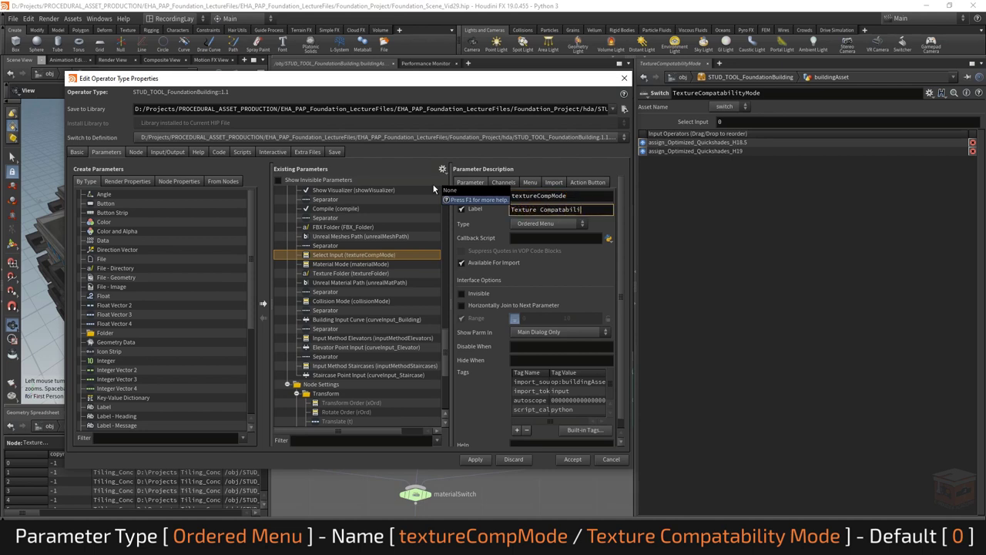
pyautogui.write('ty Mode')
pyautogui.press('Return')
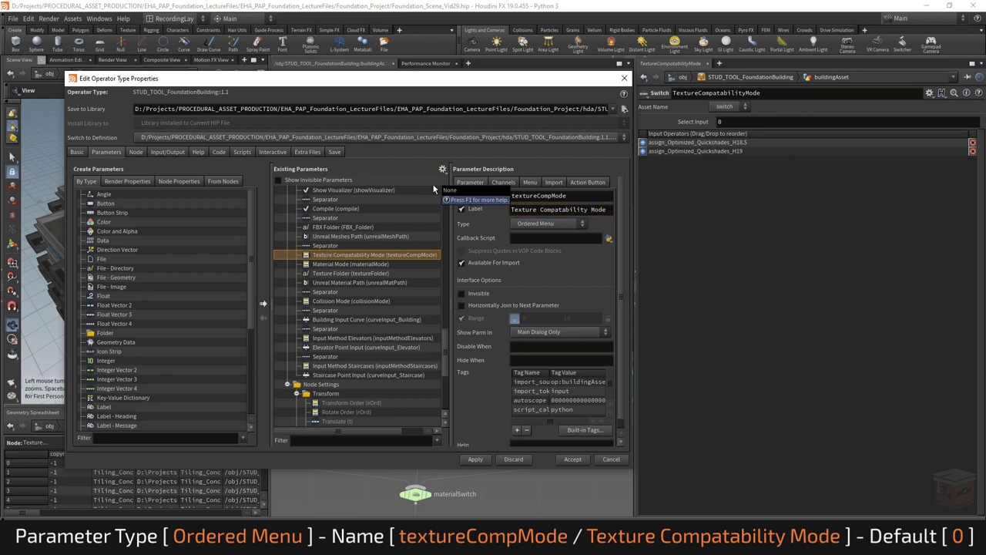
# Step: Define the menu entries of Texture Compatability Mode as token 0 for Houdini 18.5 and token 1 for Houdini 19
pyautogui.click(529, 182)
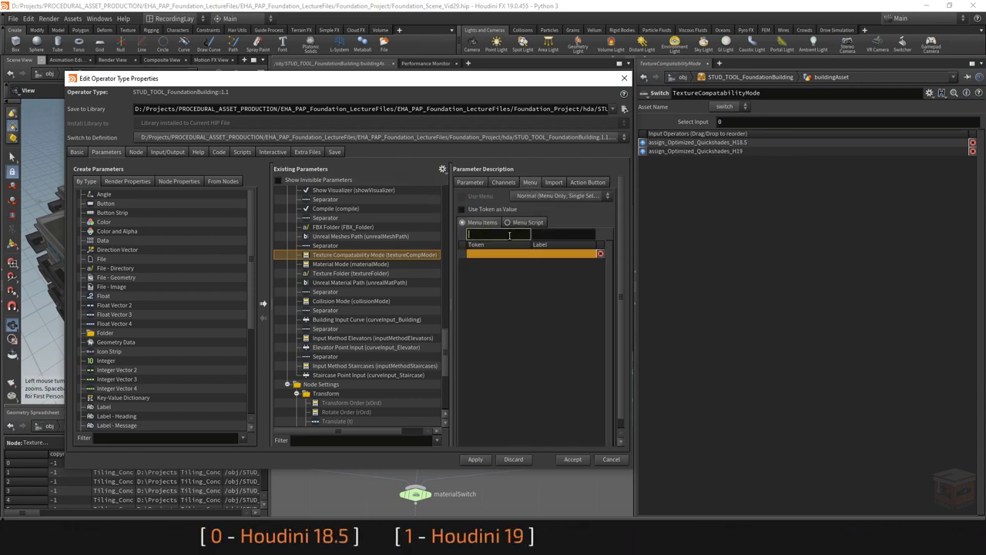
pyautogui.write('0')
pyautogui.press('Tab')
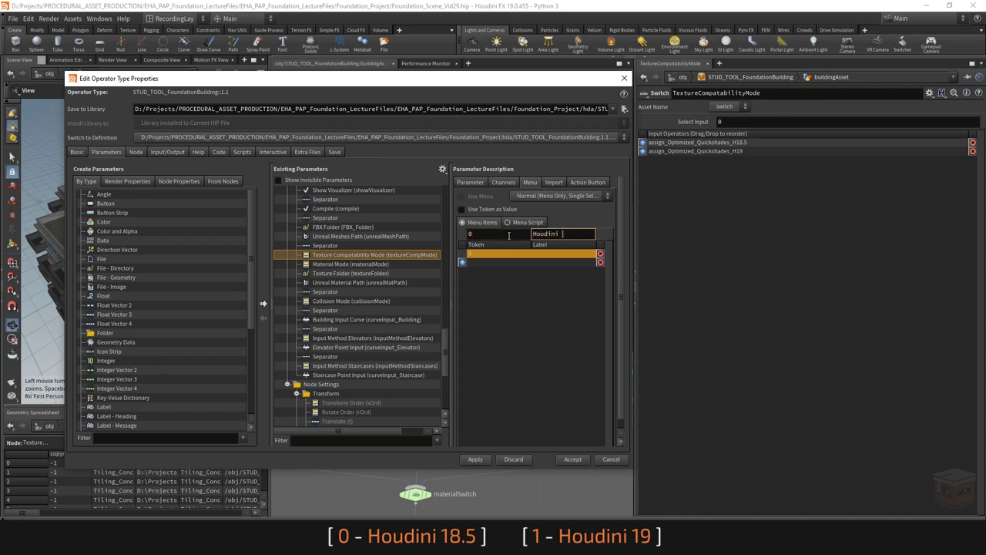
pyautogui.press('Return')
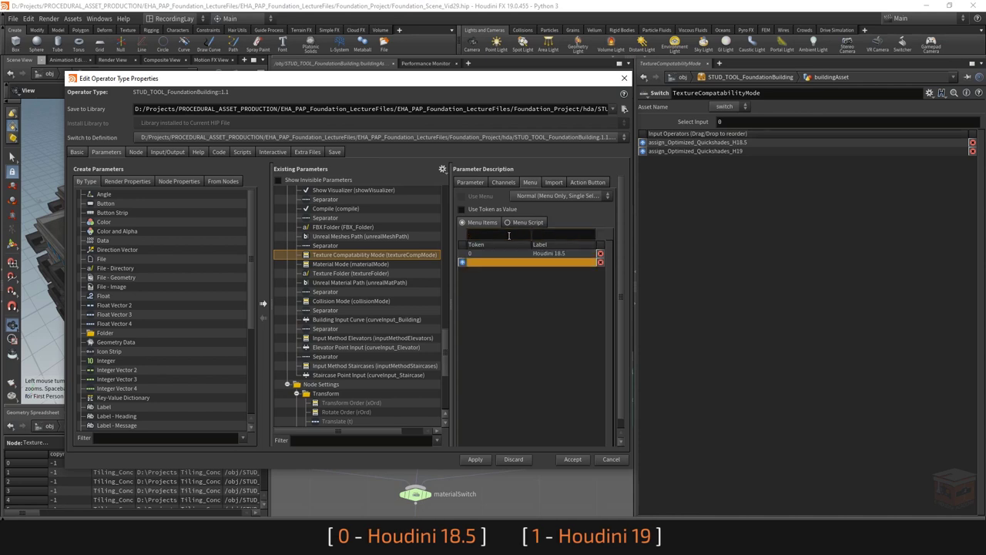
pyautogui.click(508, 235)
pyautogui.write('1')
pyautogui.press('Tab')
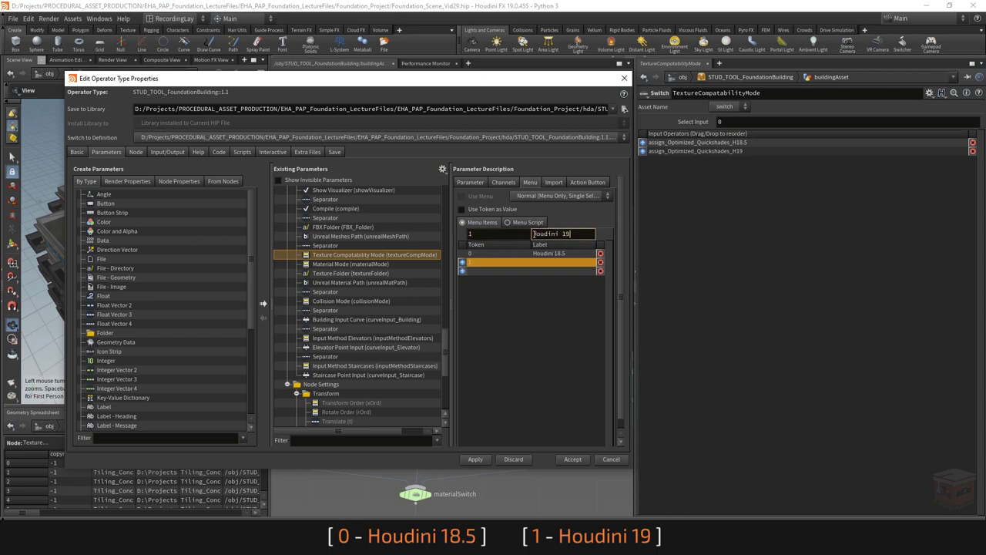
pyautogui.write('Houdini 19')
pyautogui.press('Return')
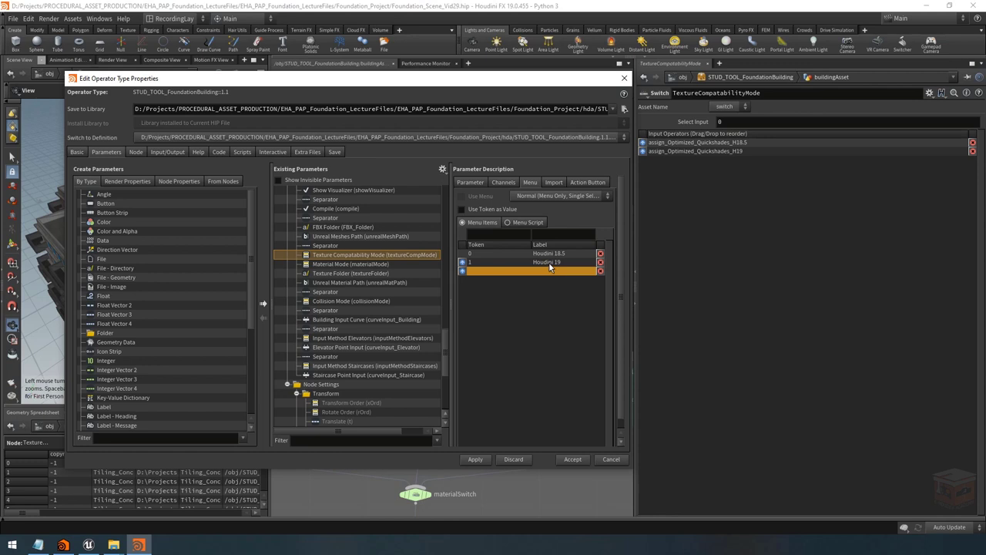
# Step: Check the default and linked channel of Texture Compatability Mode, and accept the changes to the asset's type properties
pyautogui.click(503, 183)
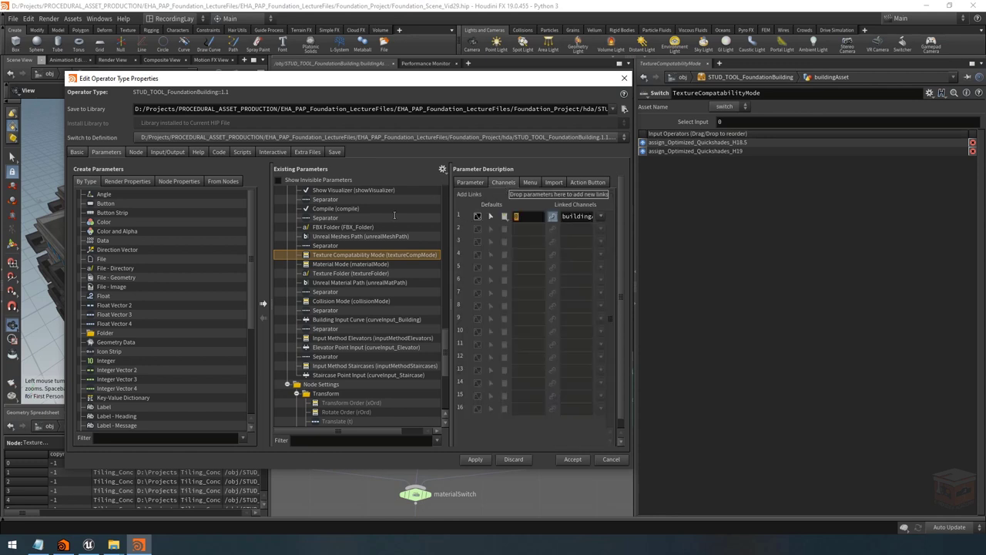
pyautogui.click(530, 433)
pyautogui.click(573, 458)
# Step: Display the result of output0 at the end of the buildingAsset network
pyautogui.scroll(-3, 535, 402)
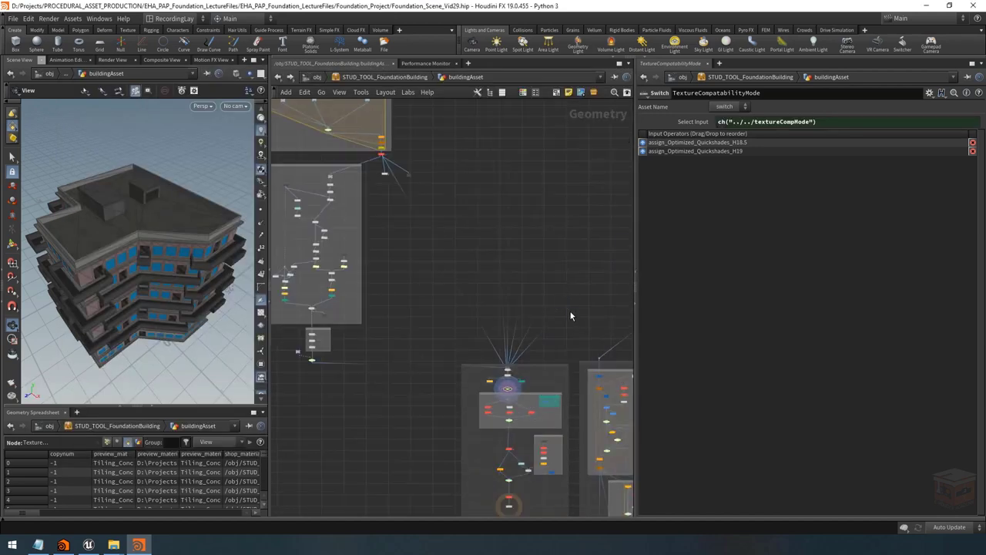
pyautogui.moveTo(570, 316); pyautogui.dragTo(542, 168, button='middle')
pyautogui.doubleClick(494, 356)
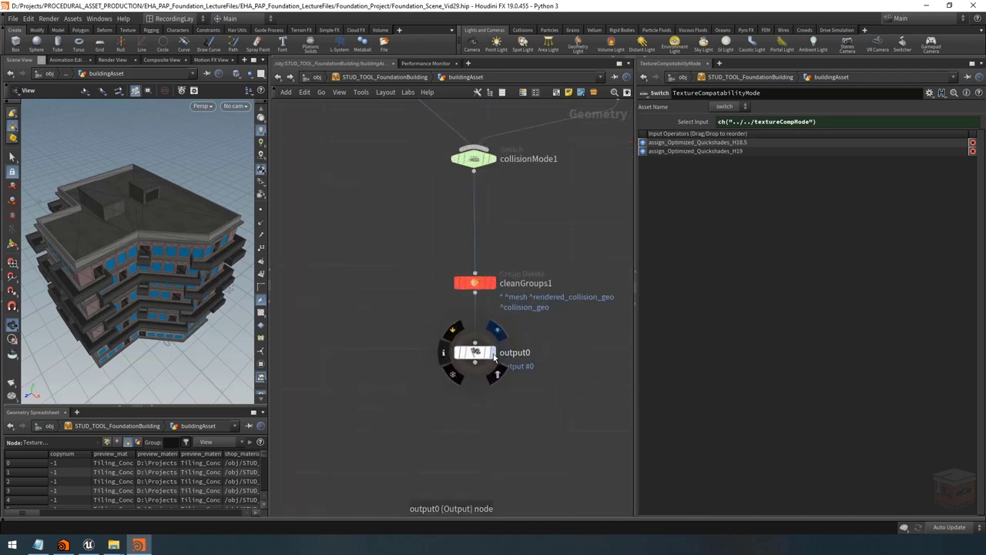
pyautogui.click(494, 354)
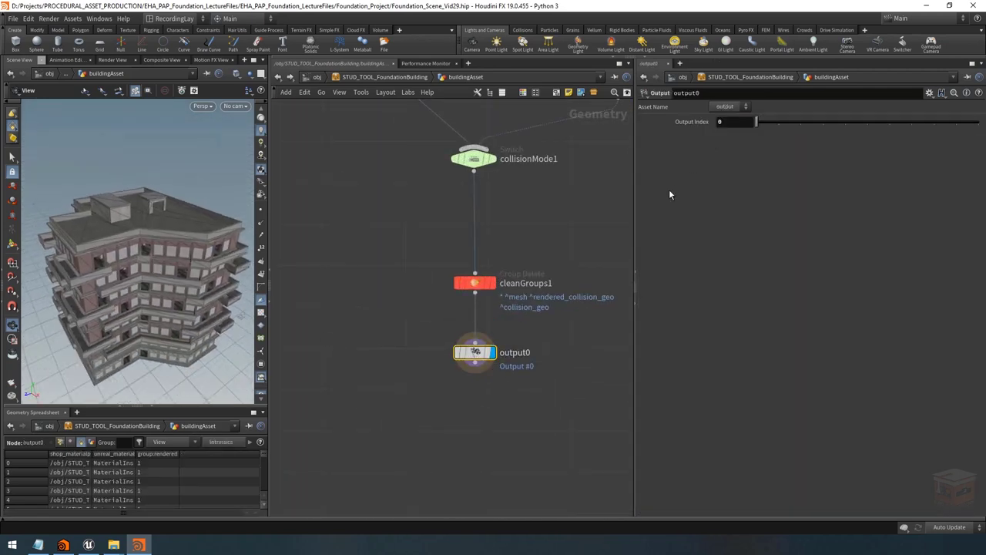
# Step: Set Texture Compatability Mode to Houdini 19 on the STUD_TOOL_FoundationBuilding asset and inspect the building's windows
pyautogui.click(684, 77)
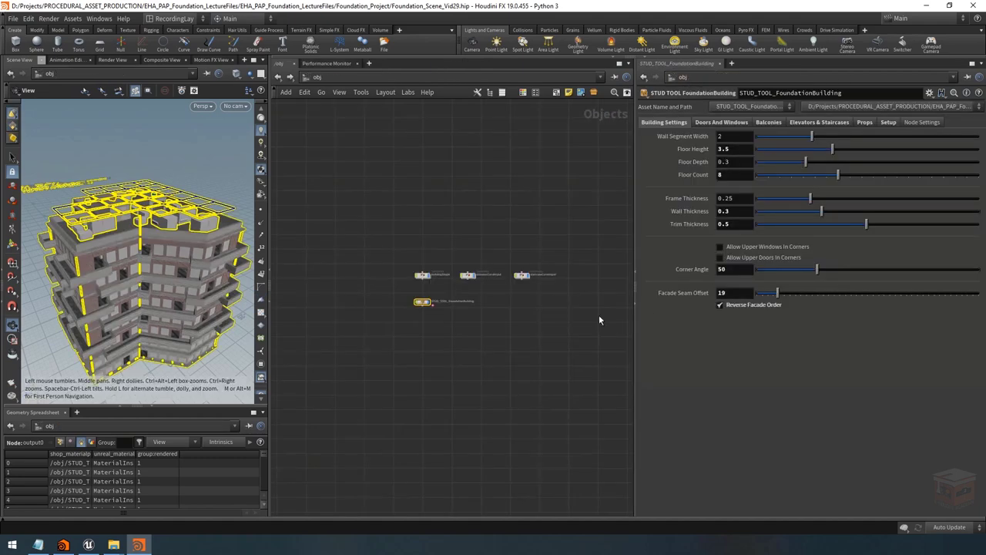
pyautogui.click(888, 122)
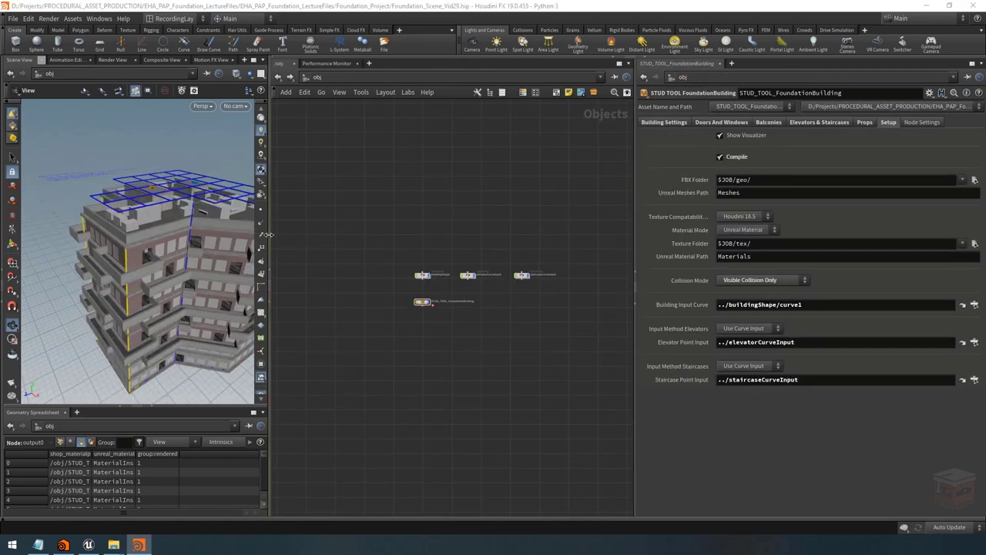
pyautogui.moveTo(269, 235); pyautogui.dragTo(474, 237)
pyautogui.scroll(-3, 220, 242)
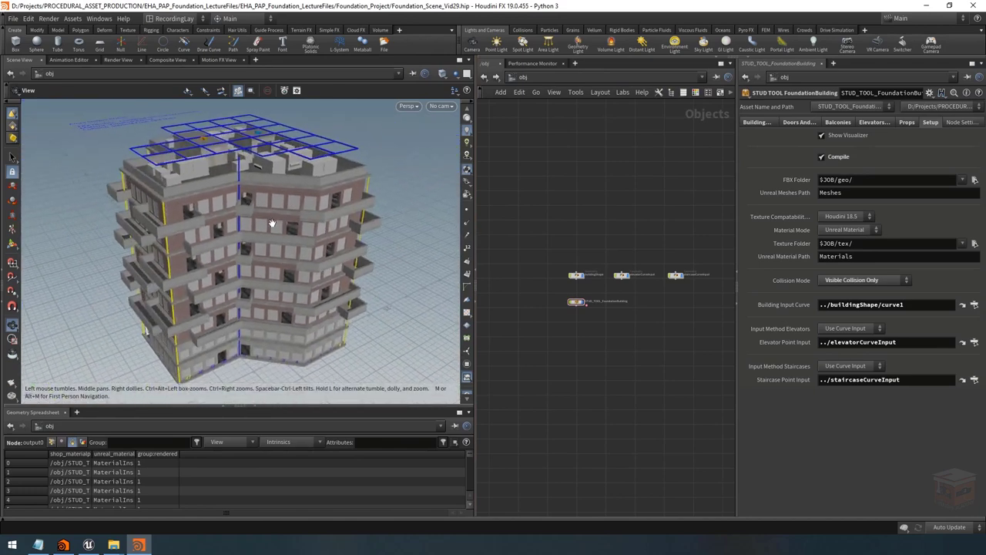
pyautogui.moveTo(220, 242); pyautogui.dragTo(263, 231)
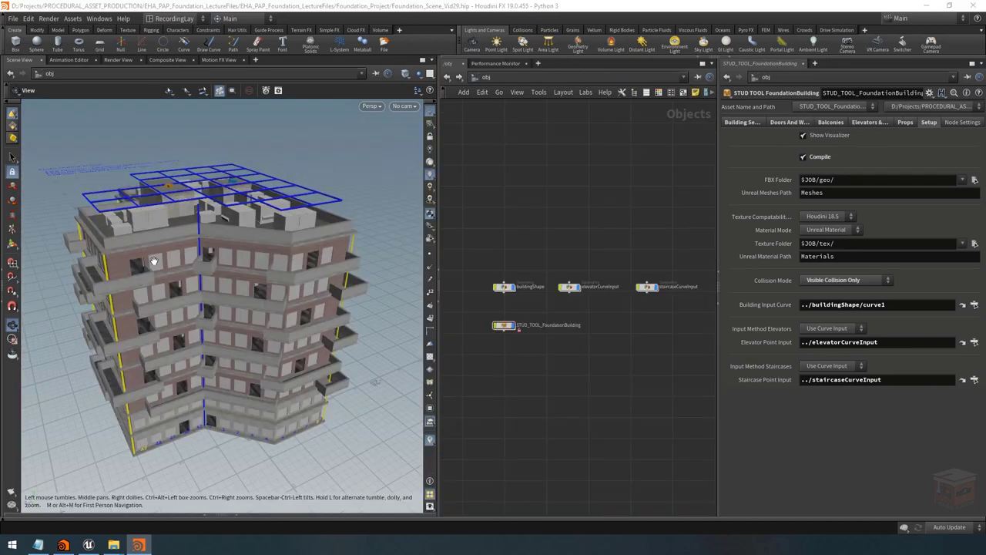
pyautogui.scroll(10, 146, 259)
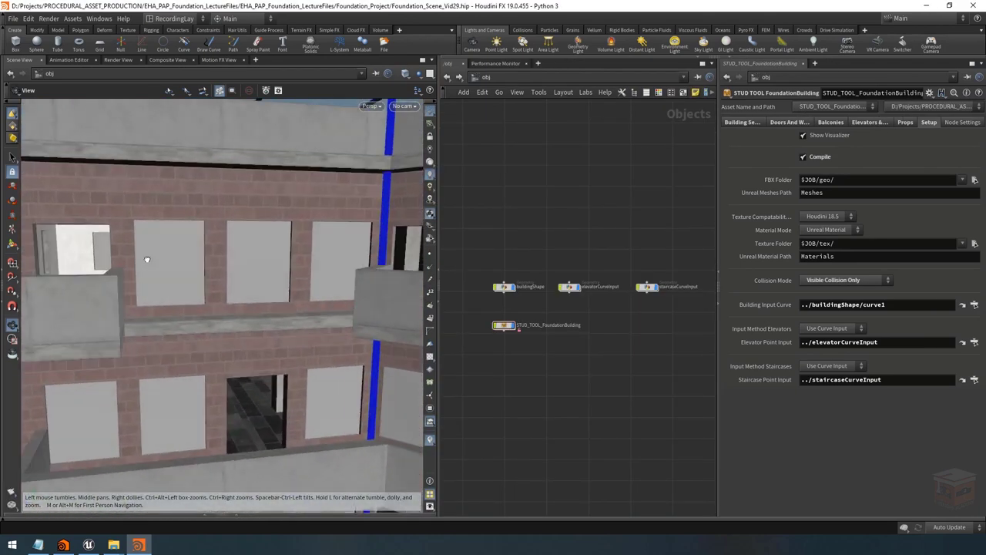
pyautogui.click(826, 217)
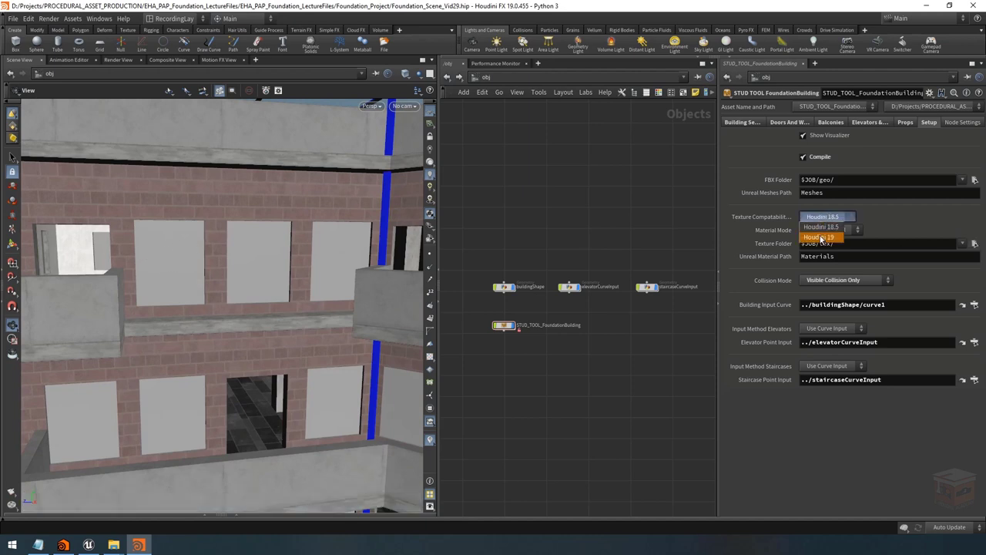
pyautogui.click(821, 238)
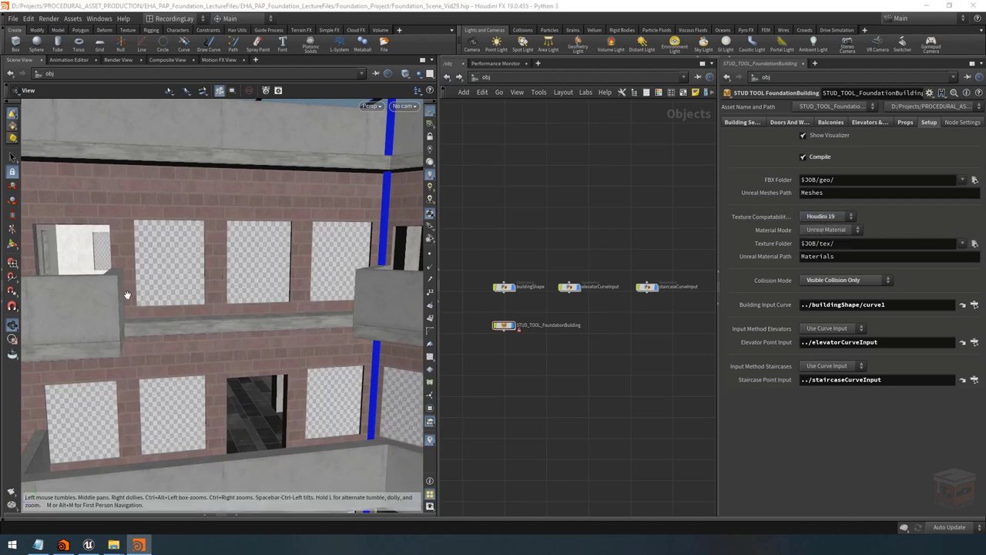
pyautogui.moveTo(161, 258); pyautogui.dragTo(185, 255)
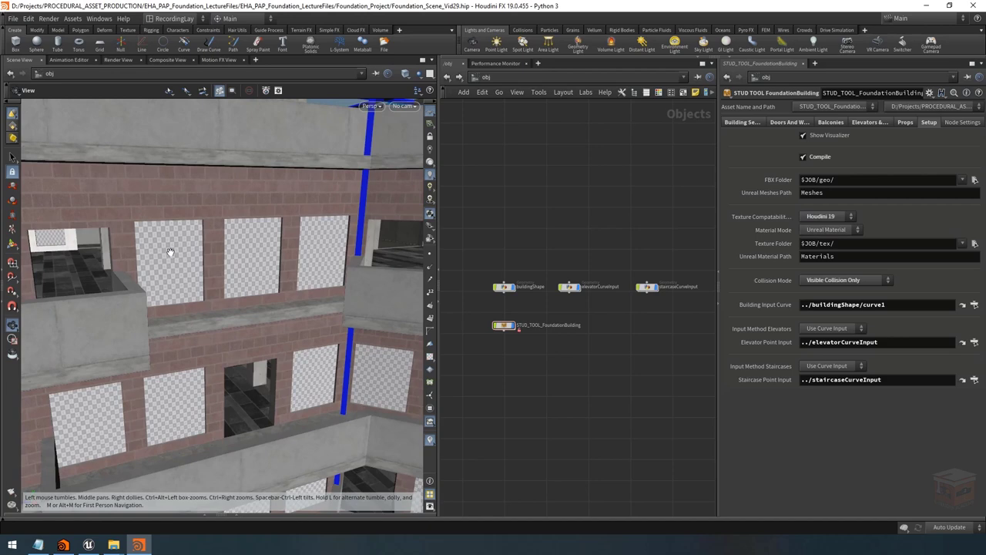
pyautogui.scroll(-6, 177, 260)
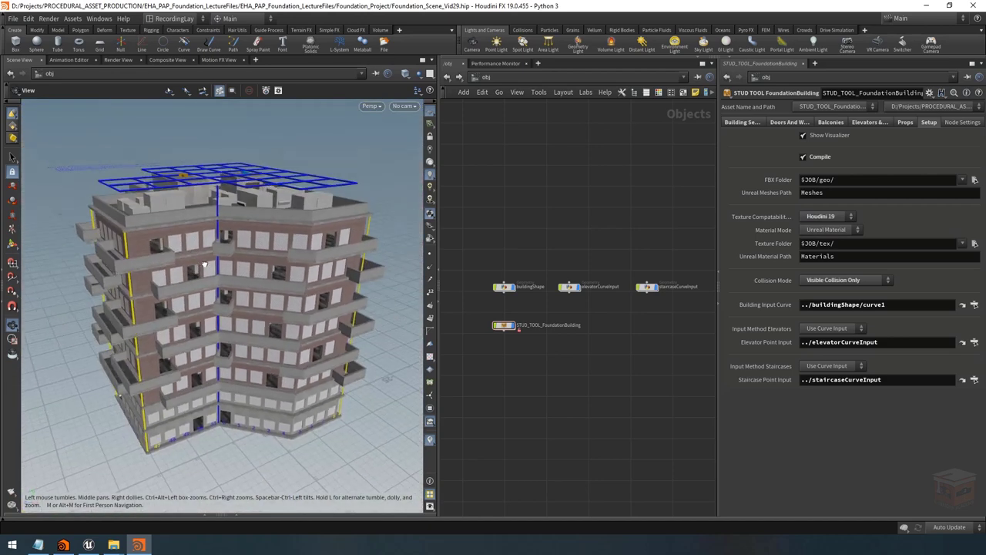
pyautogui.moveTo(204, 266); pyautogui.dragTo(231, 261)
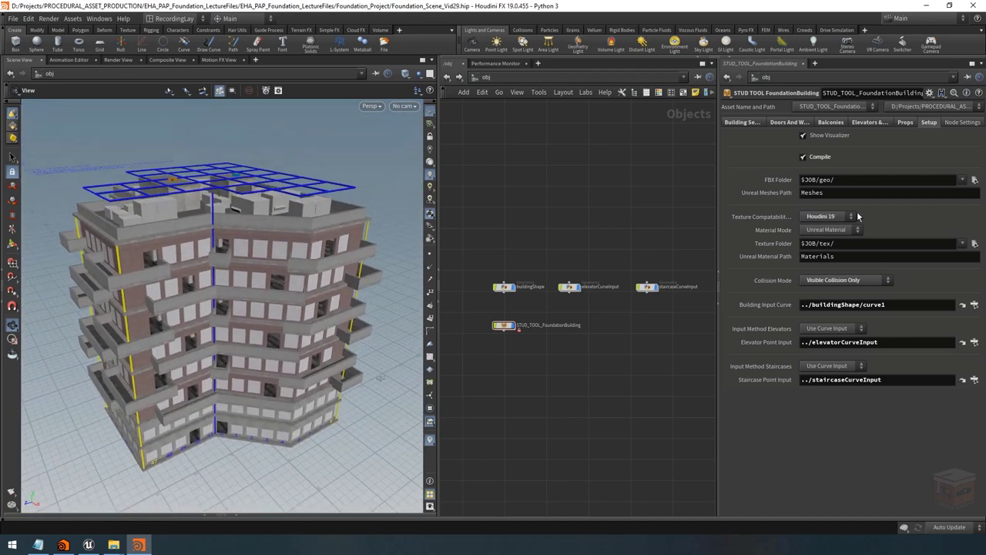
# Step: Switch Texture Compatability Mode to Houdini 18.5 and back to Houdini 19 to compare the building's materials
pyautogui.click(850, 217)
pyautogui.click(828, 230)
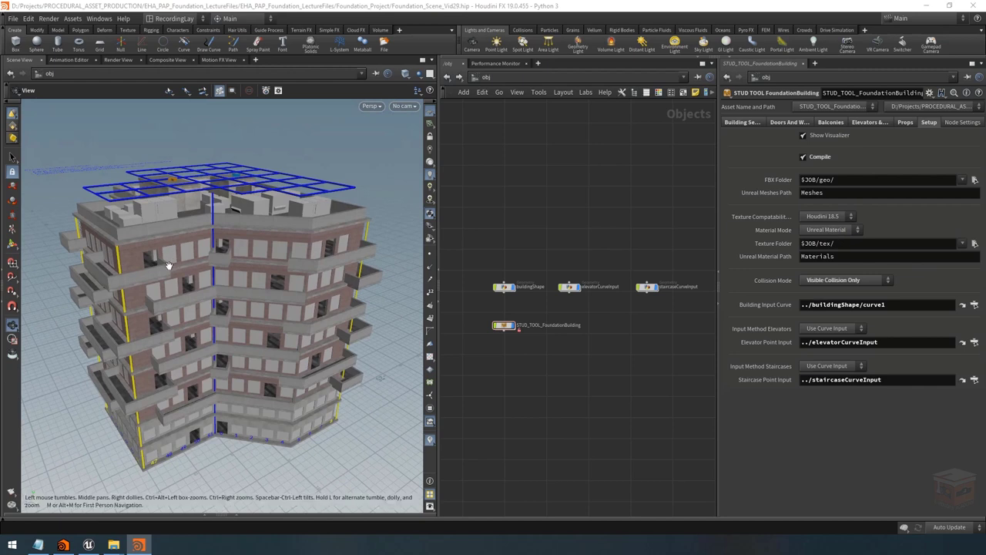
pyautogui.click(831, 217)
pyautogui.click(826, 241)
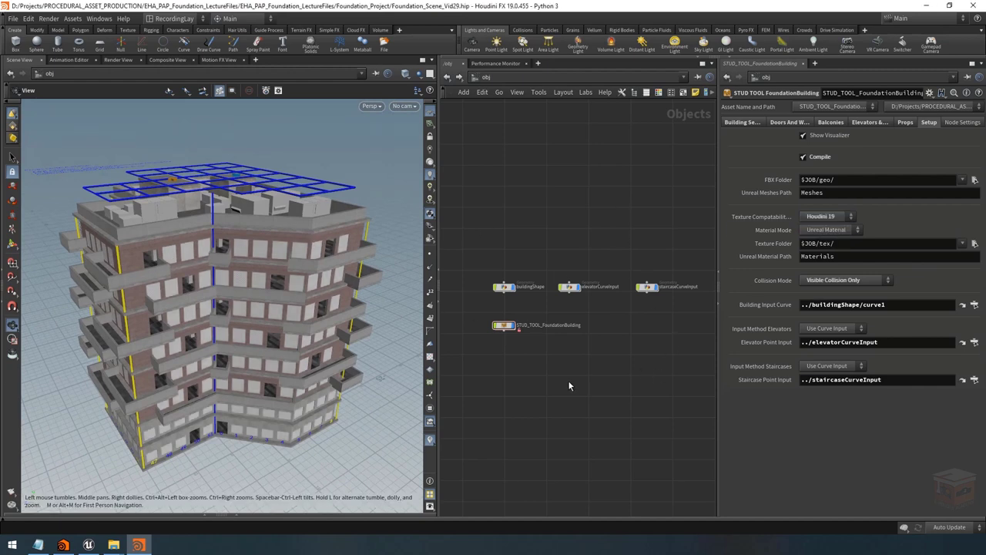
pyautogui.moveTo(243, 270); pyautogui.dragTo(202, 240)
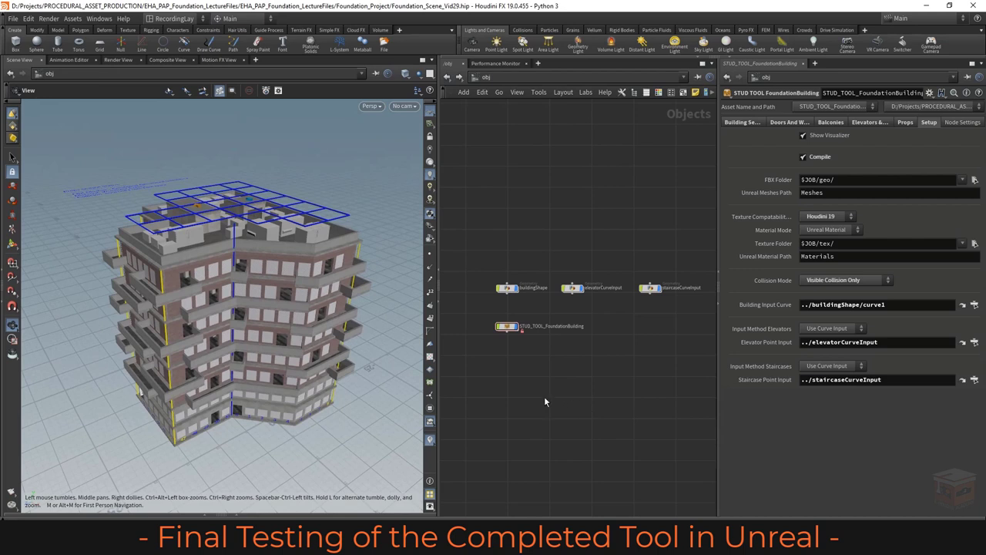
# Step: Look over the complete buildingAsset network inside the STUD_TOOL_FoundationBuilding asset
pyautogui.doubleClick(507, 327)
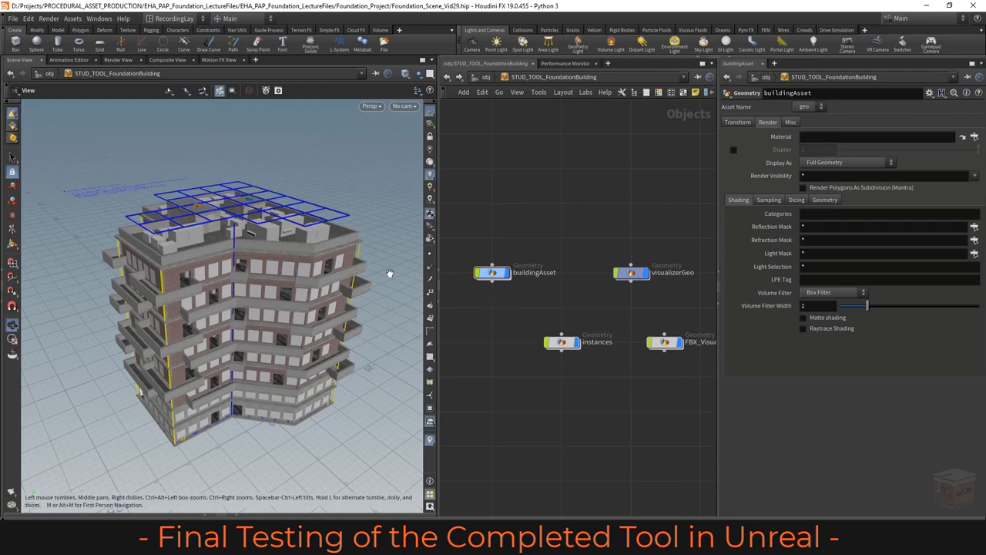
pyautogui.doubleClick(492, 273)
pyautogui.press('h')
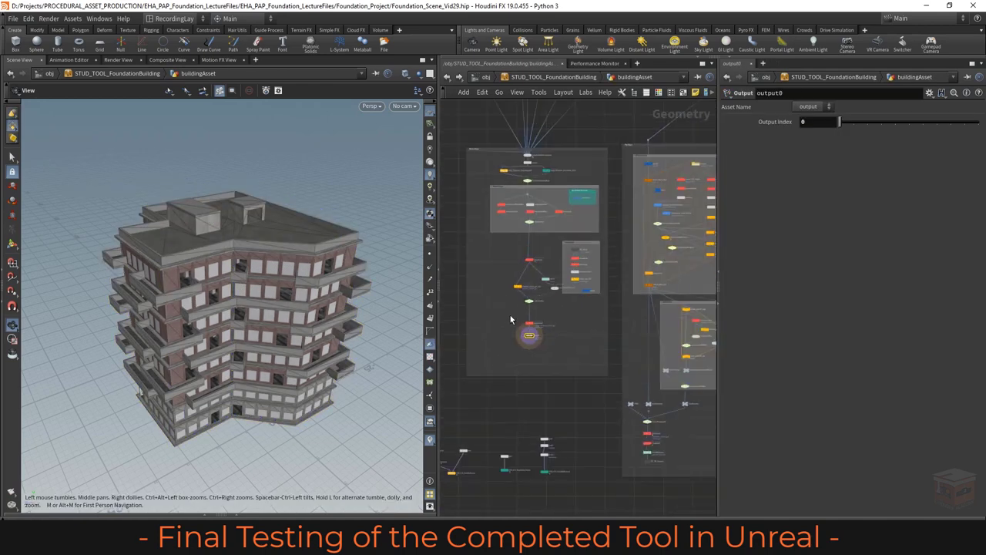
pyautogui.scroll(5, 539, 334)
pyautogui.moveTo(504, 339)
pyautogui.scroll(-6, 509, 344)
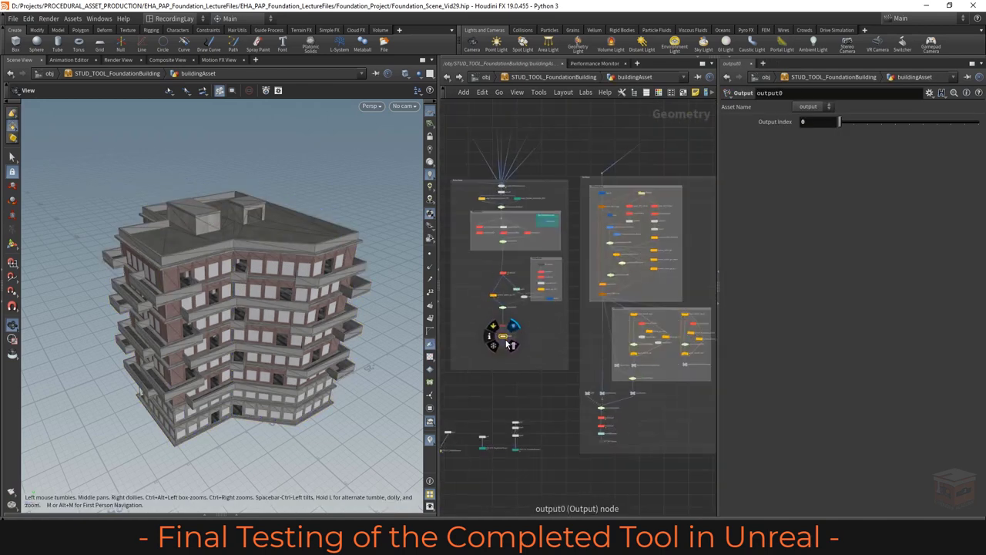
pyautogui.scroll(-8, 510, 344)
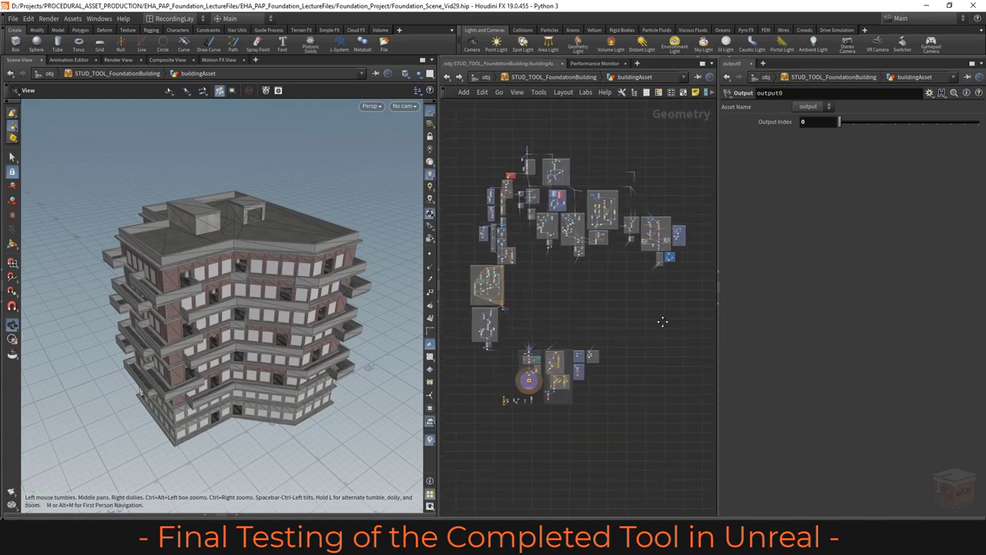
pyautogui.moveTo(436, 315); pyautogui.dragTo(376, 318)
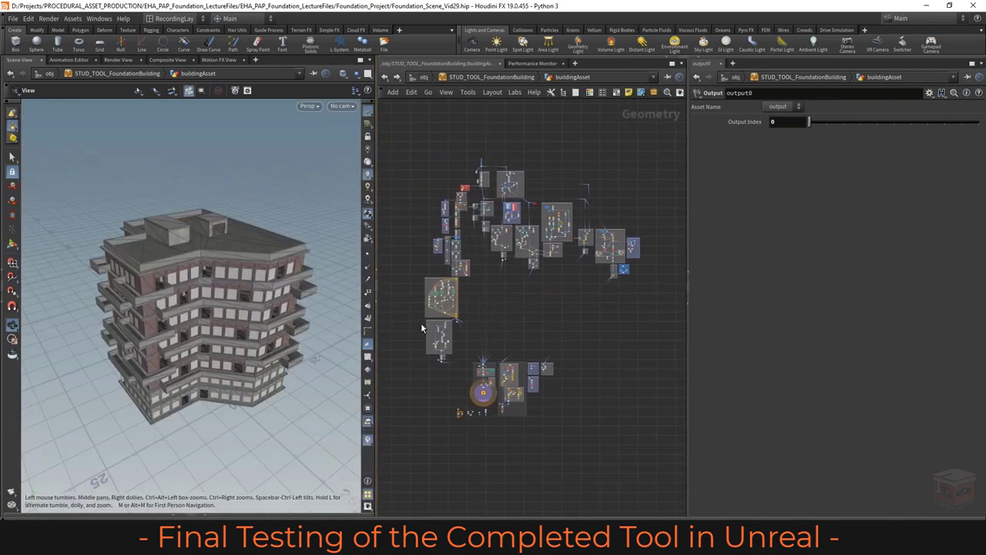
# Step: Save the STUD_TOOL_FoundationBuilding node type, and switch to Unreal Editor to reimport the STUD_TOOL_FoundationBuilding_1_1 Houdini asset
pyautogui.rightClick(497, 74)
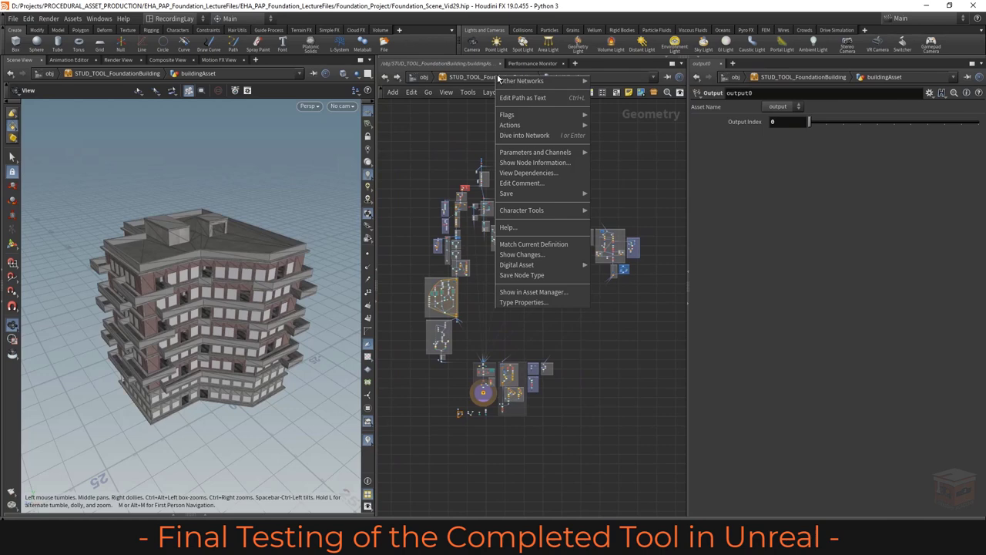
pyautogui.click(543, 276)
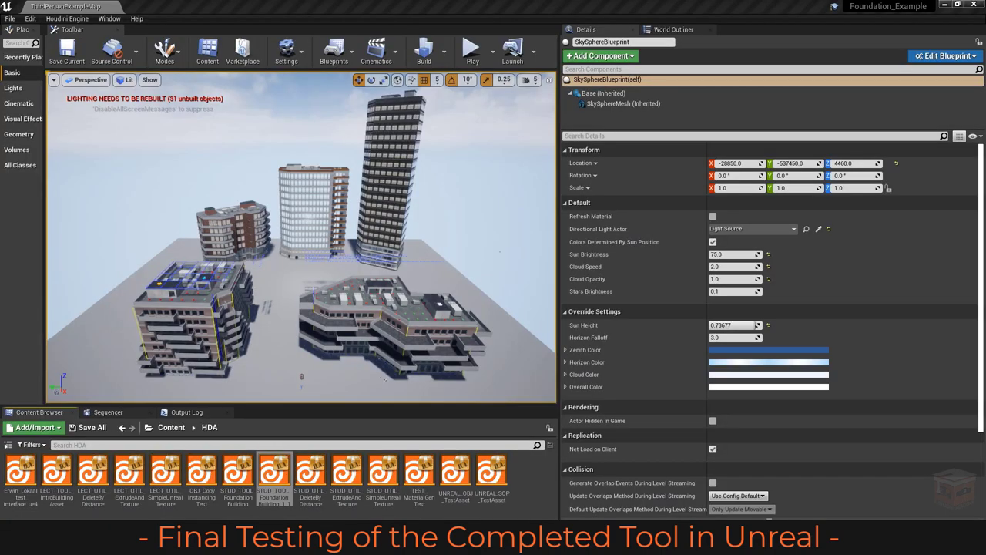
pyautogui.rightClick(279, 467)
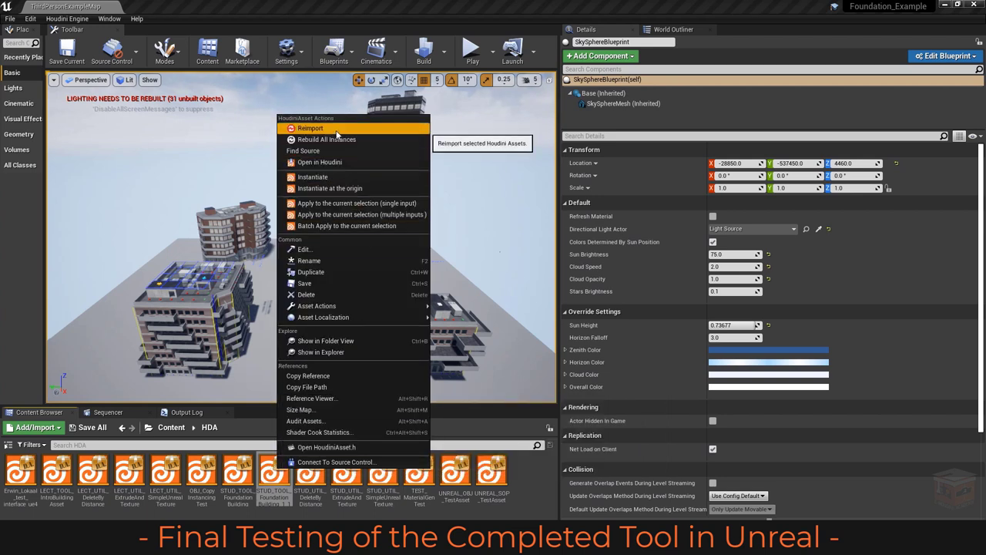
pyautogui.click(310, 127)
# Step: Place an instance of STUD_TOOL_FoundationBuilding_1_1 on the open ground in front of the existing buildings and focus on it
pyautogui.moveTo(434, 247); pyautogui.dragTo(428, 169)
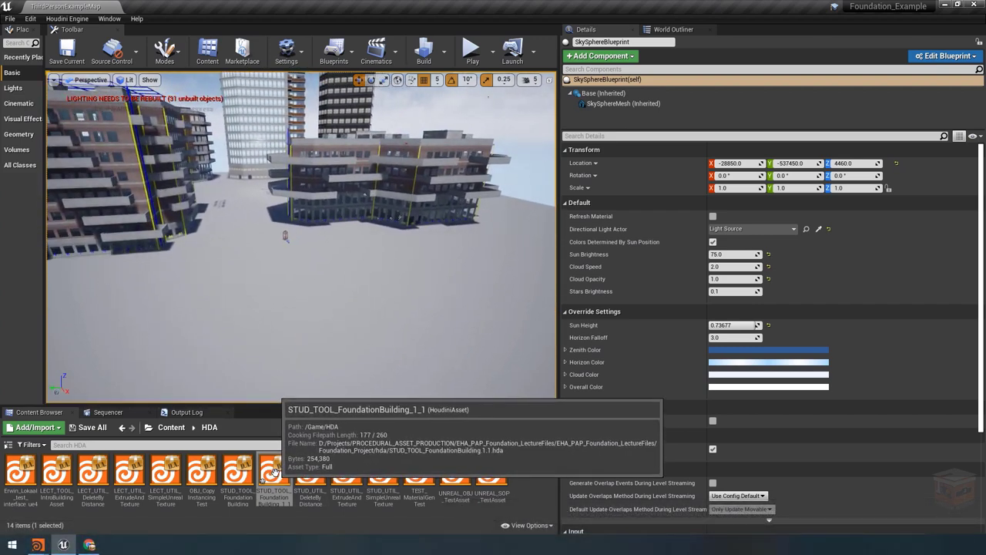
pyautogui.moveTo(269, 472); pyautogui.dragTo(331, 324)
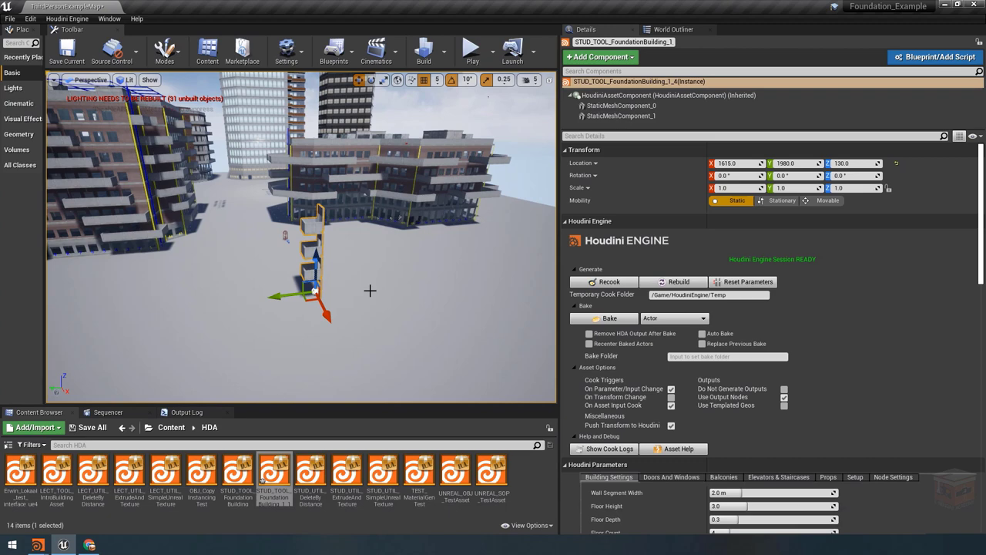
pyautogui.moveTo(301, 231); pyautogui.dragTo(312, 251, button='right')
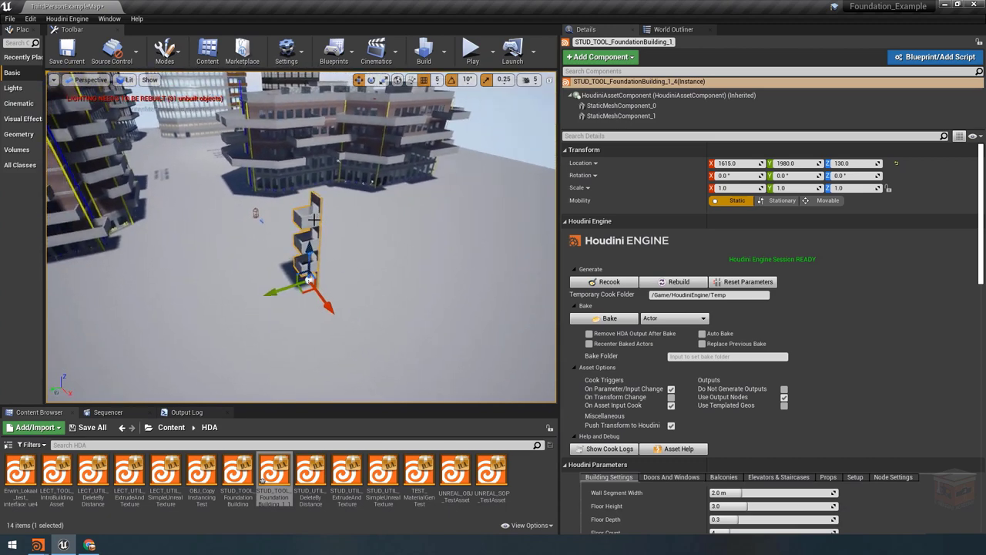
pyautogui.press('f')
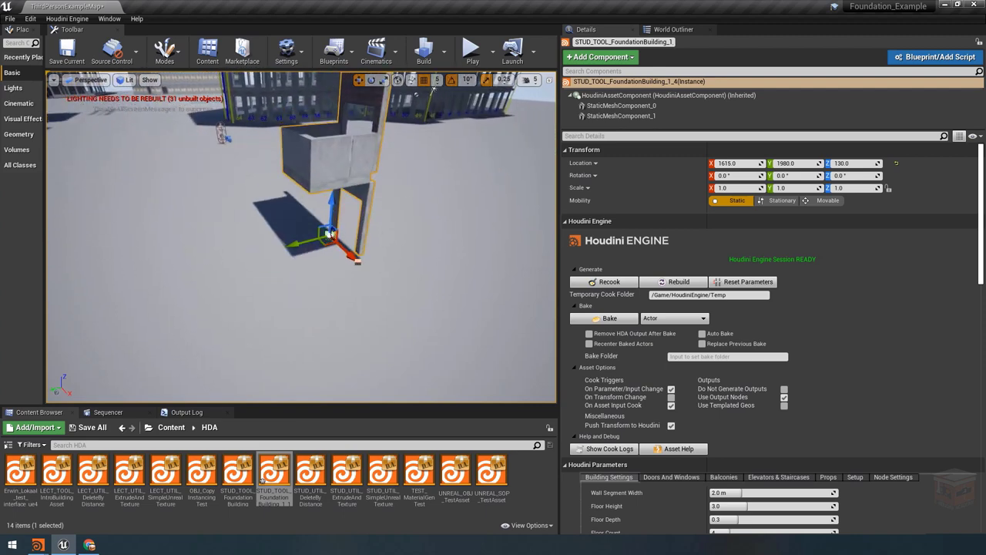
# Step: Extend the placed building's input curve with successive points pulled outward across the ground to form a wide footprint
pyautogui.moveTo(414, 242); pyautogui.dragTo(413, 227, button='right')
pyautogui.moveTo(342, 312); pyautogui.dragTo(341, 315, button='right')
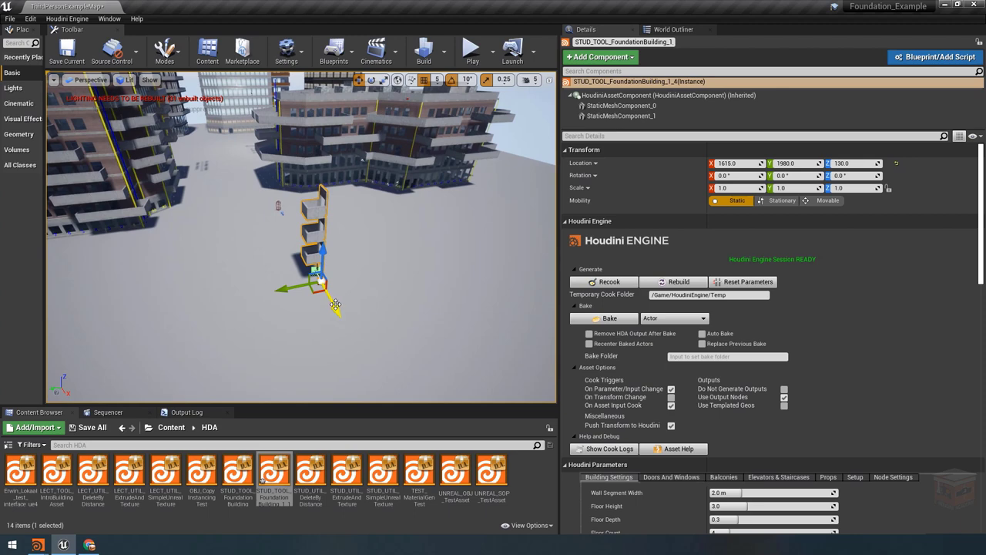
pyautogui.moveTo(336, 304); pyautogui.dragTo(382, 375)
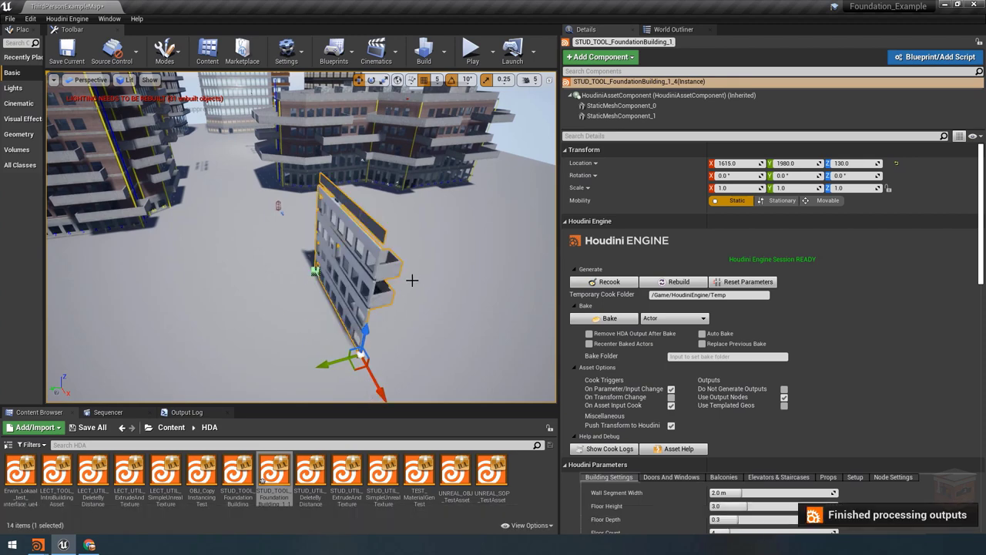
pyautogui.moveTo(411, 281); pyautogui.dragTo(402, 277, button='right')
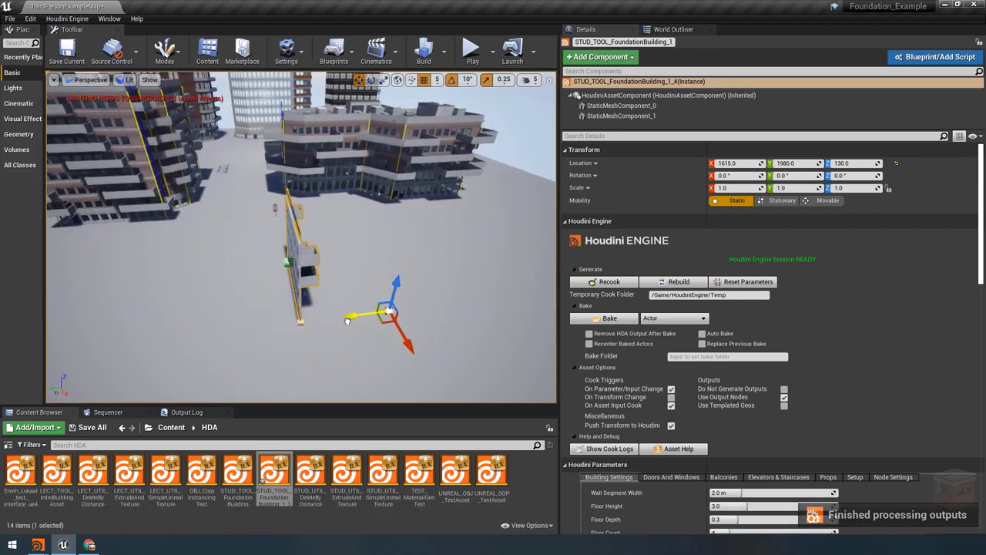
pyautogui.moveTo(383, 324); pyautogui.dragTo(469, 344)
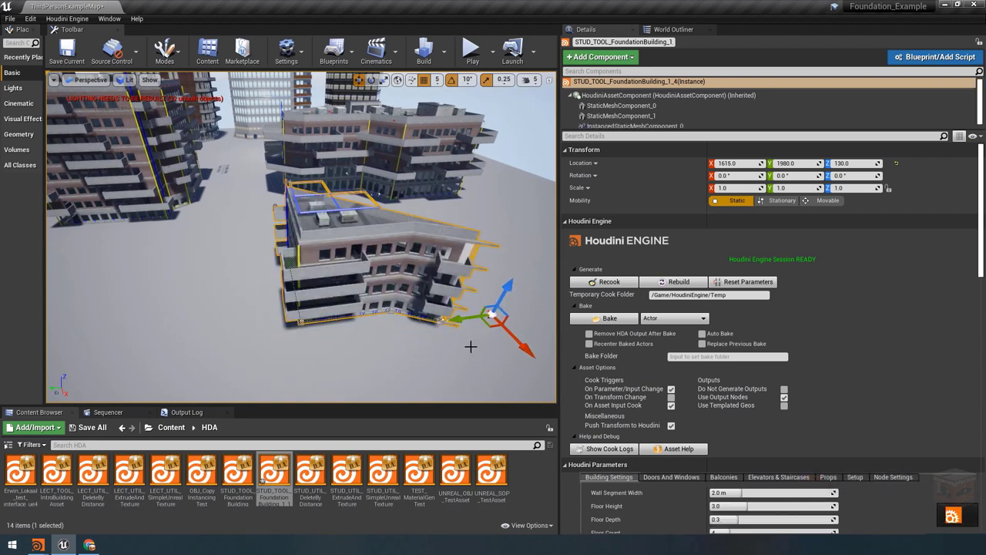
pyautogui.moveTo(392, 353); pyautogui.dragTo(456, 385, button='right')
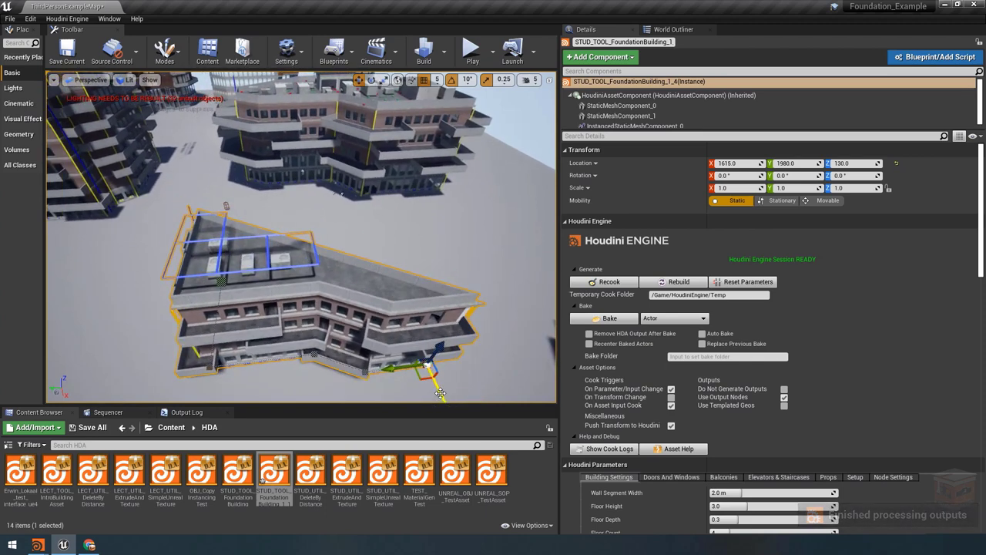
pyautogui.moveTo(437, 386); pyautogui.dragTo(376, 248)
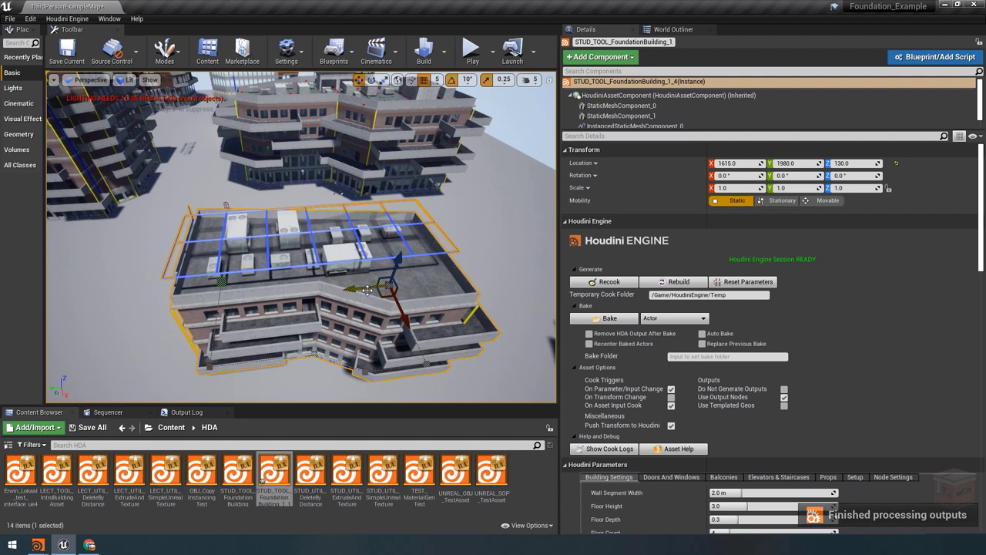
# Step: Show the asset's Setup parameters and extend the building's footprint curve with two more points towards its starting side
pyautogui.scroll(-4, 924, 331)
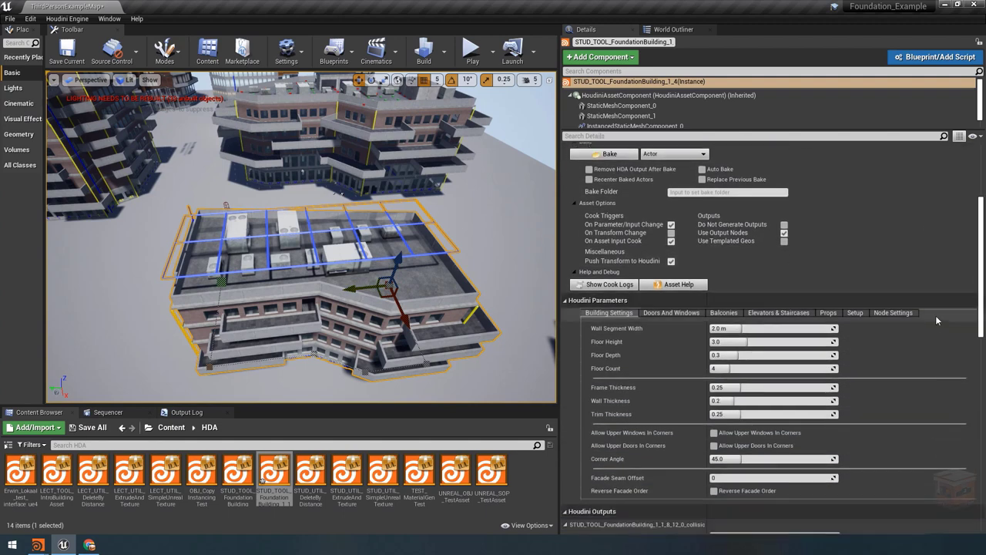
pyautogui.click(854, 313)
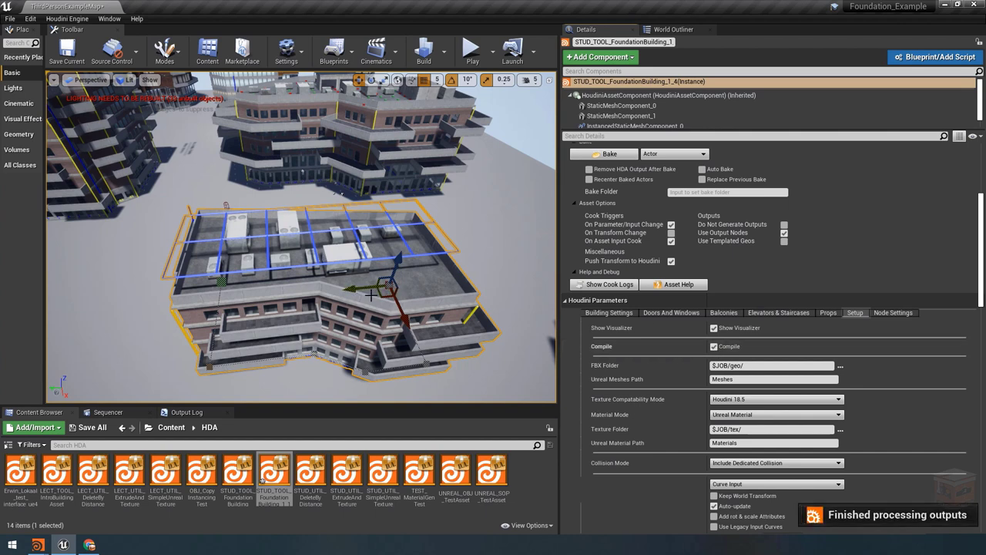
pyautogui.moveTo(382, 297); pyautogui.dragTo(245, 278)
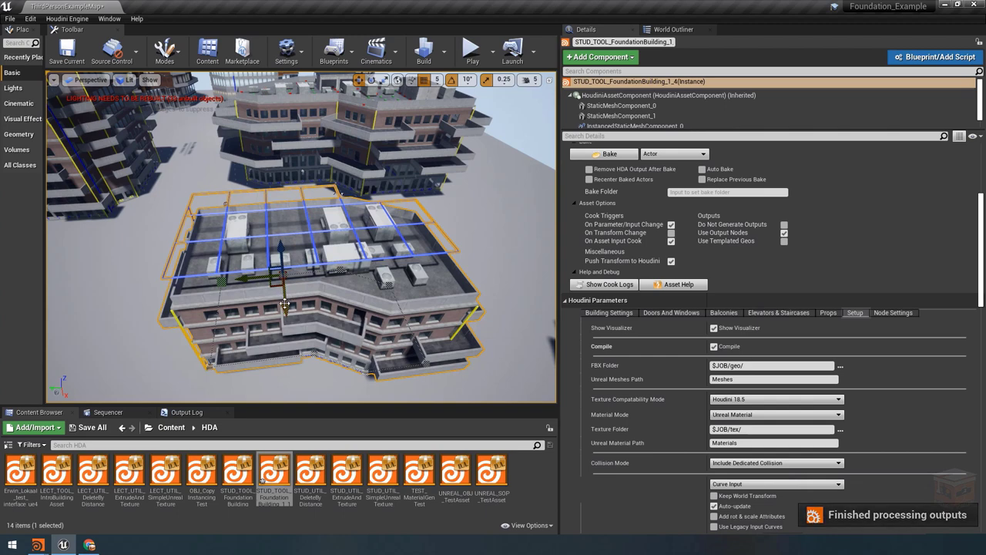
pyautogui.moveTo(275, 275); pyautogui.dragTo(198, 254)
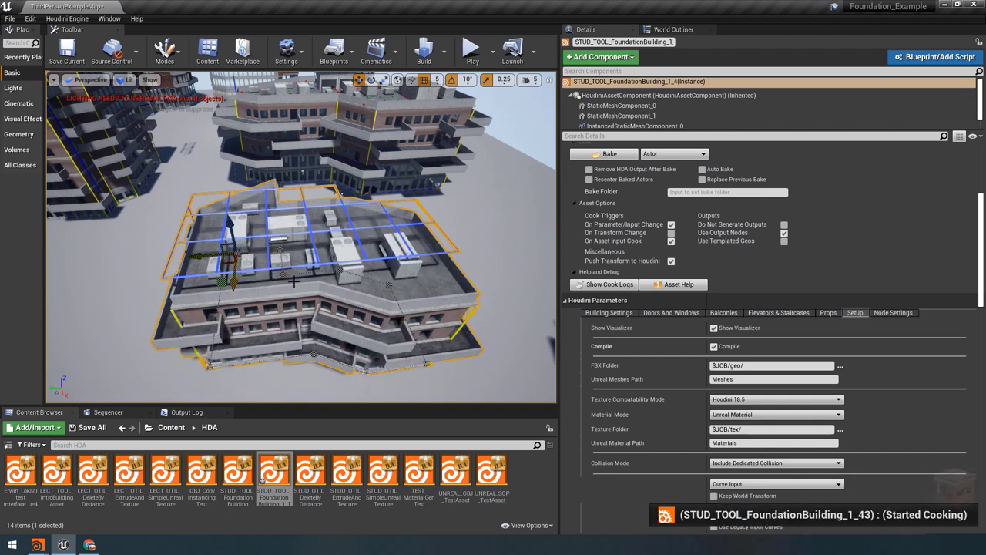
# Step: Set the Elevator Point Input to Curve Input and move its spline point to the recessed section at the rear of the building
pyautogui.click(535, 137)
pyautogui.moveTo(536, 136); pyautogui.dragTo(197, 223, button='right')
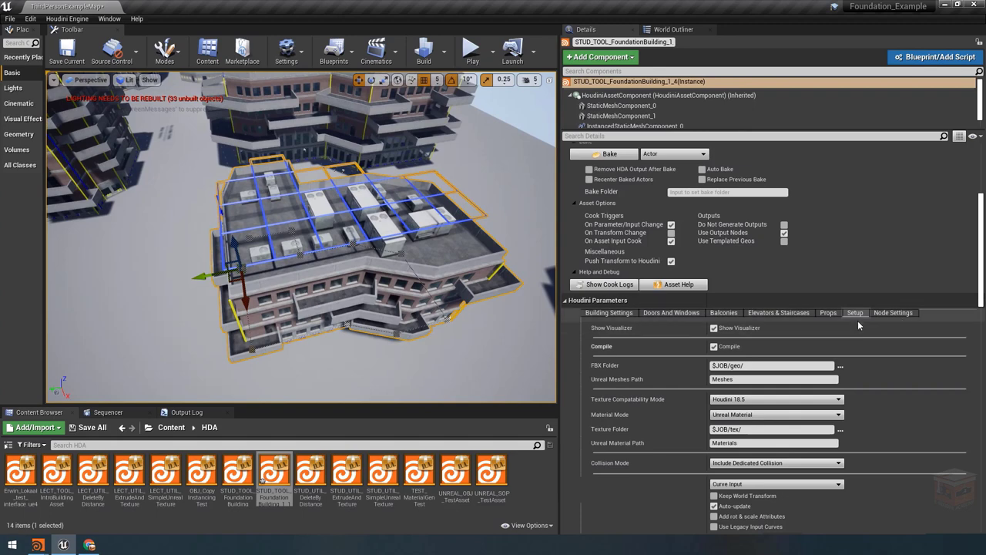
pyautogui.scroll(-5, 904, 363)
pyautogui.scroll(-3, 903, 356)
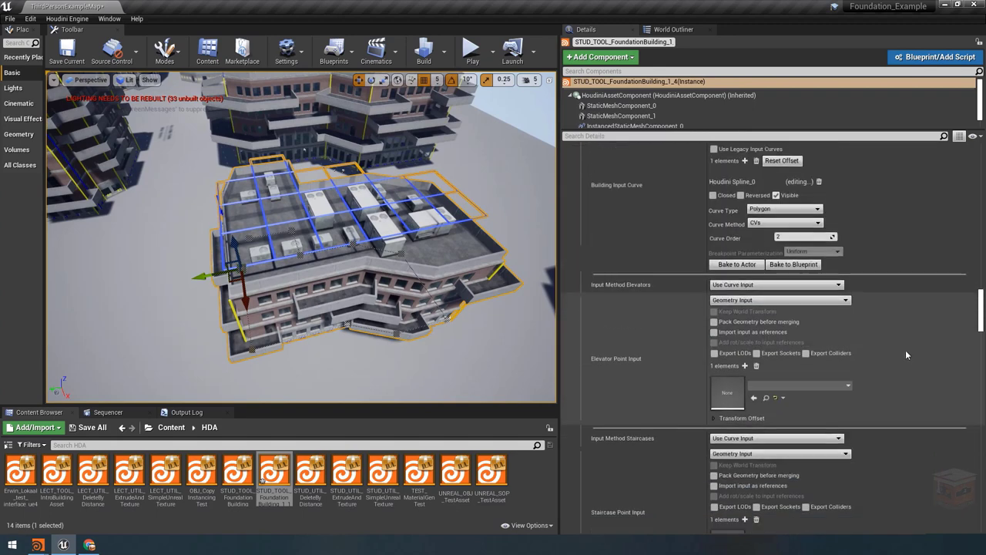
pyautogui.click(758, 300)
pyautogui.click(728, 315)
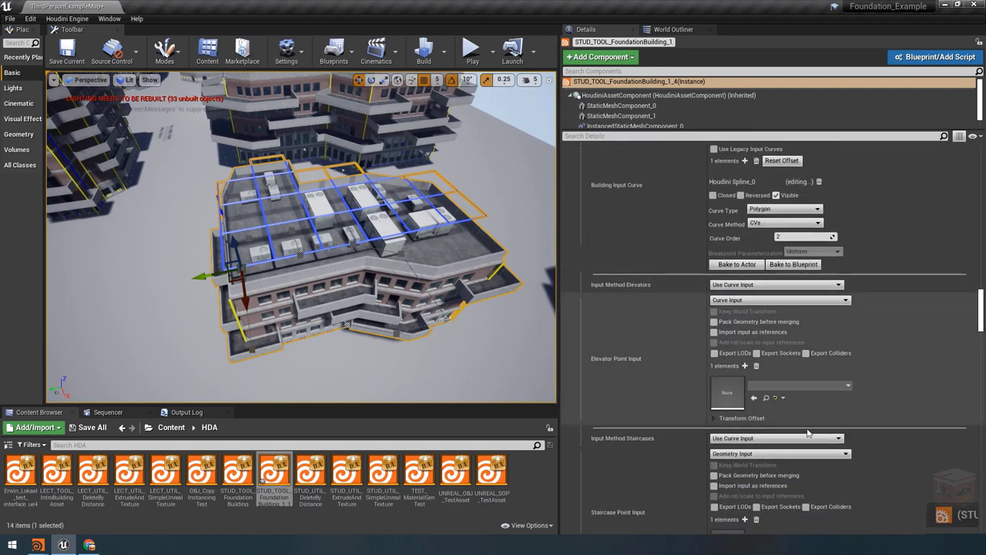
pyautogui.moveTo(452, 272); pyautogui.dragTo(452, 272, button='right')
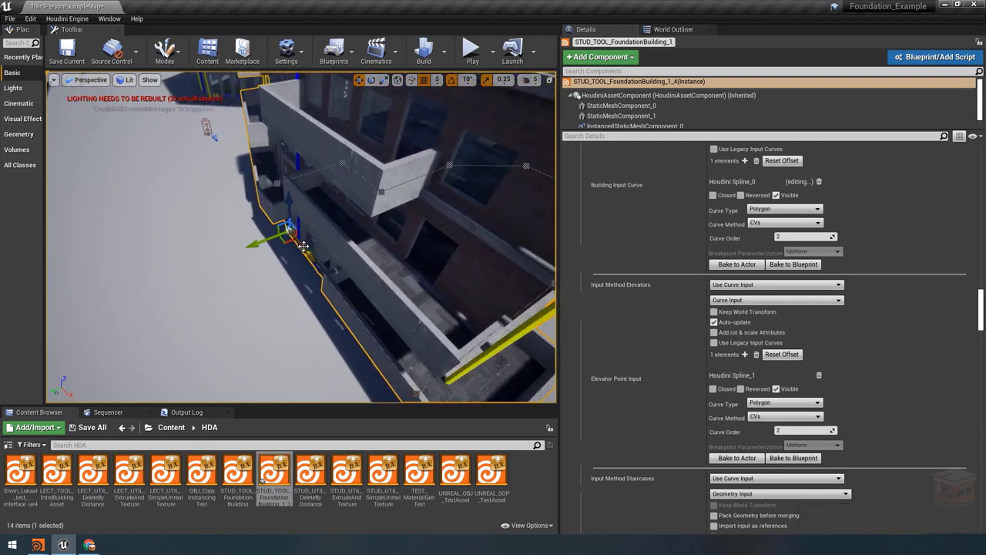
pyautogui.moveTo(371, 234); pyautogui.dragTo(340, 235, button='right')
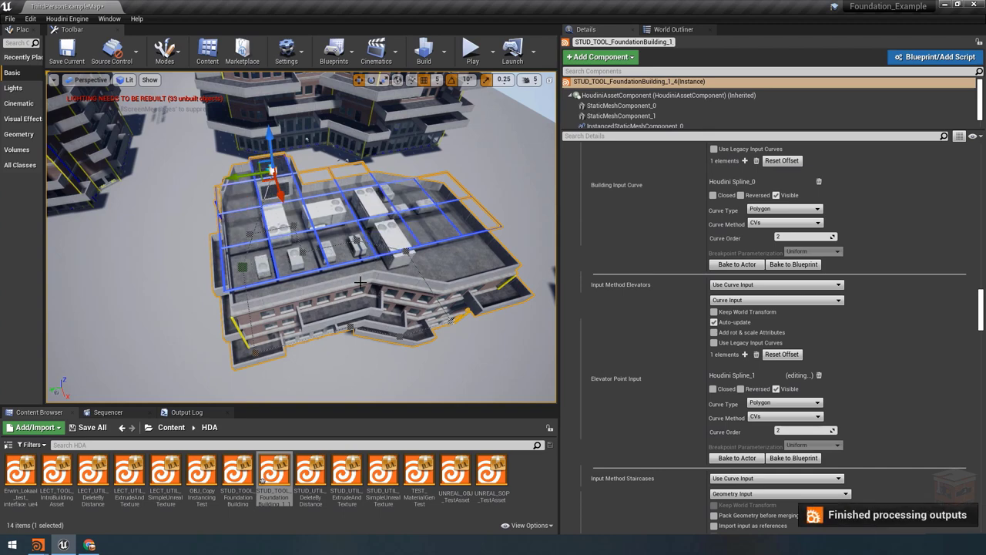
# Step: Set the Staircase Point Input to Curve Input and move its spline point to the opposite side of the building from the elevator
pyautogui.scroll(-3, 771, 385)
pyautogui.click(759, 362)
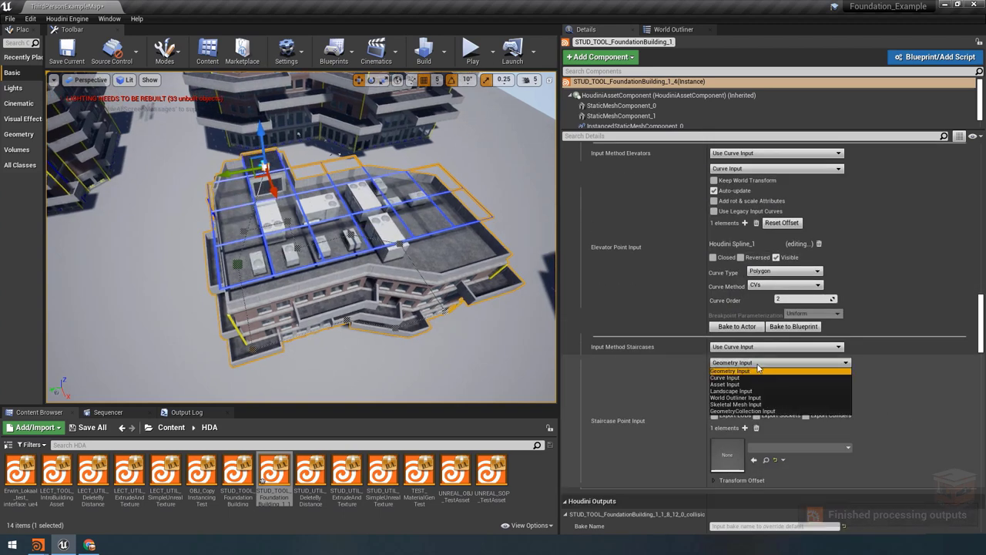
pyautogui.click(753, 377)
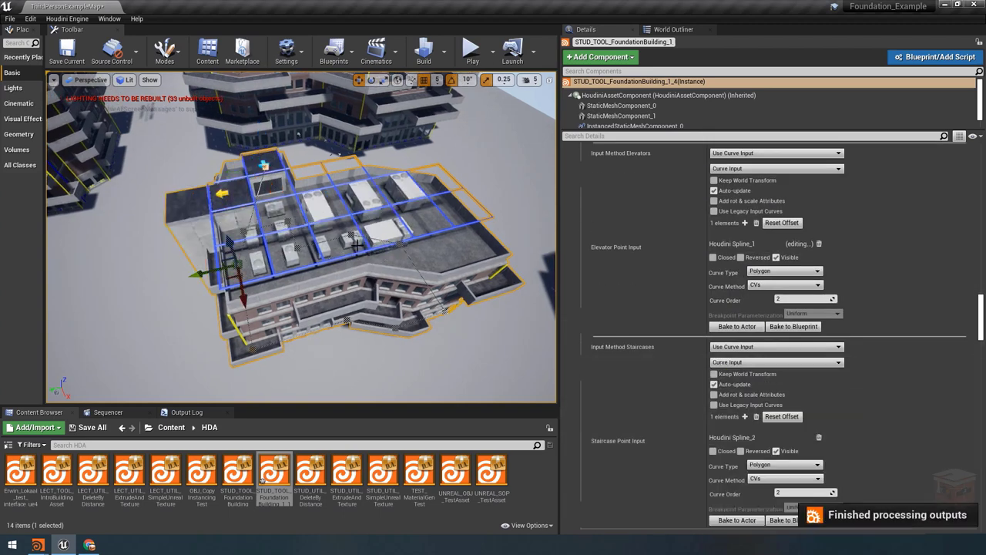
pyautogui.press('Up')
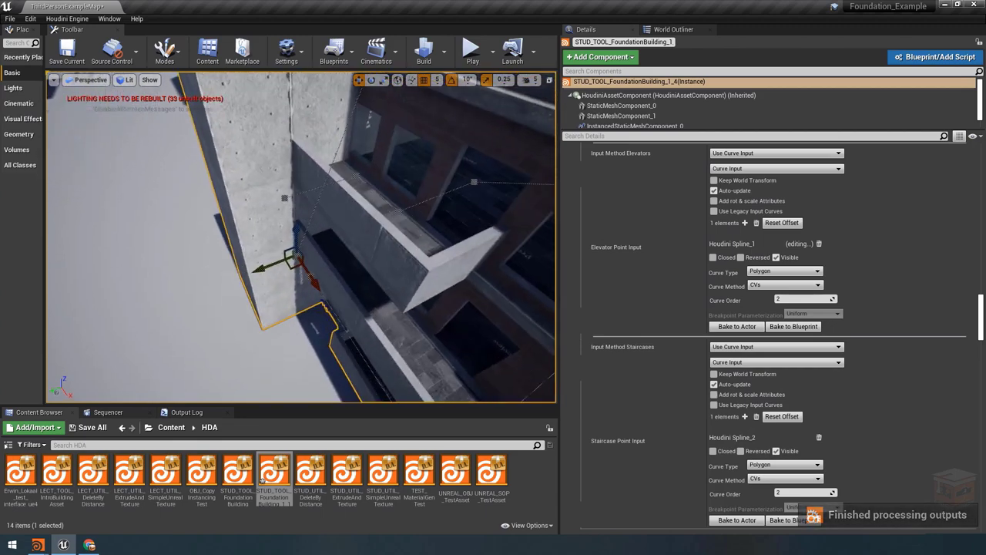
pyautogui.press('f')
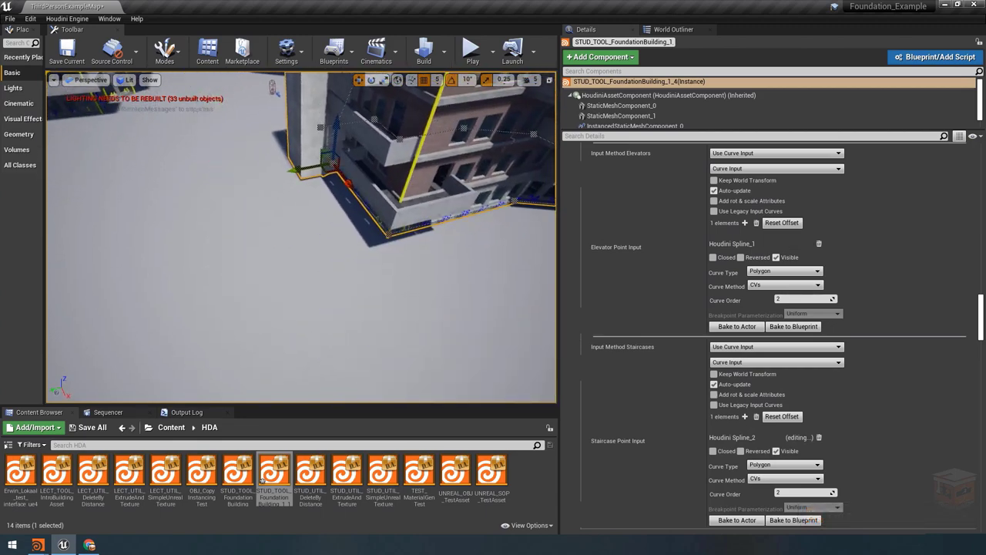
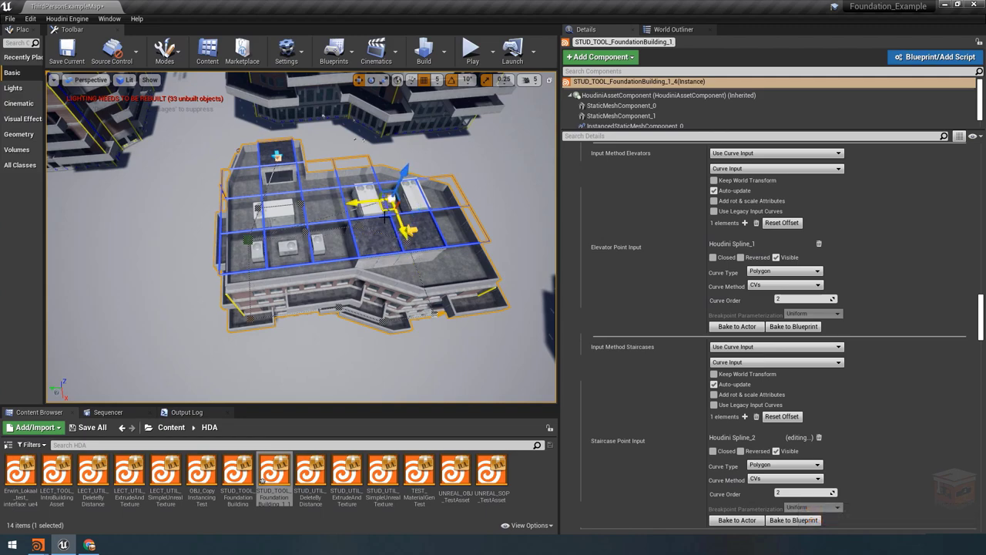
pyautogui.moveTo(385, 218); pyautogui.dragTo(370, 256)
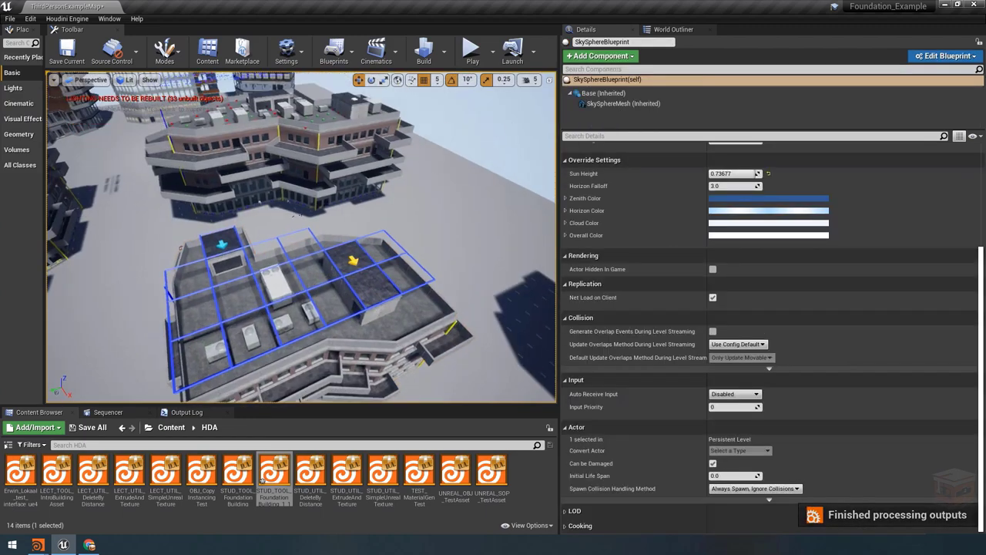
# Step: Reselect the new building and set its Floor Count to 7 in the building settings
pyautogui.press('Up')
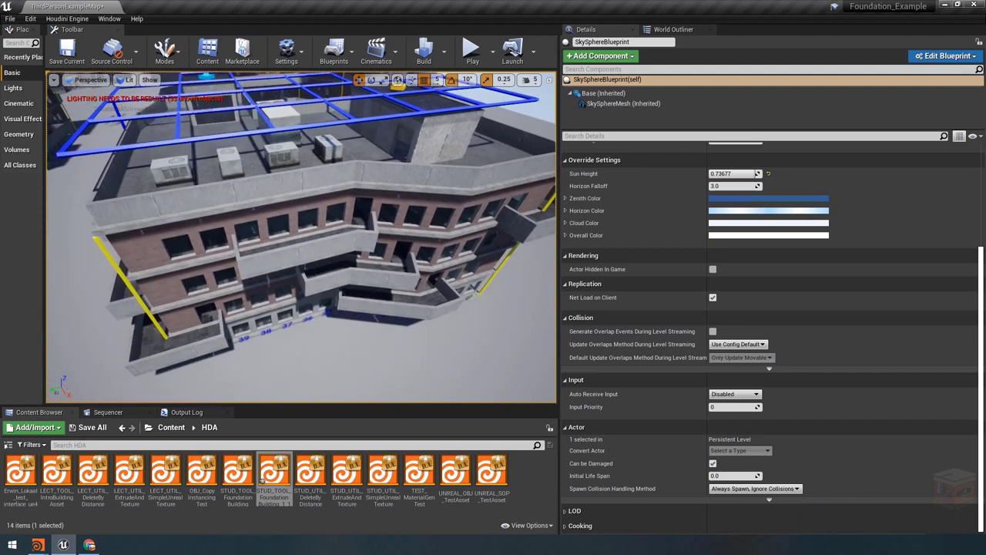
pyautogui.press('Down')
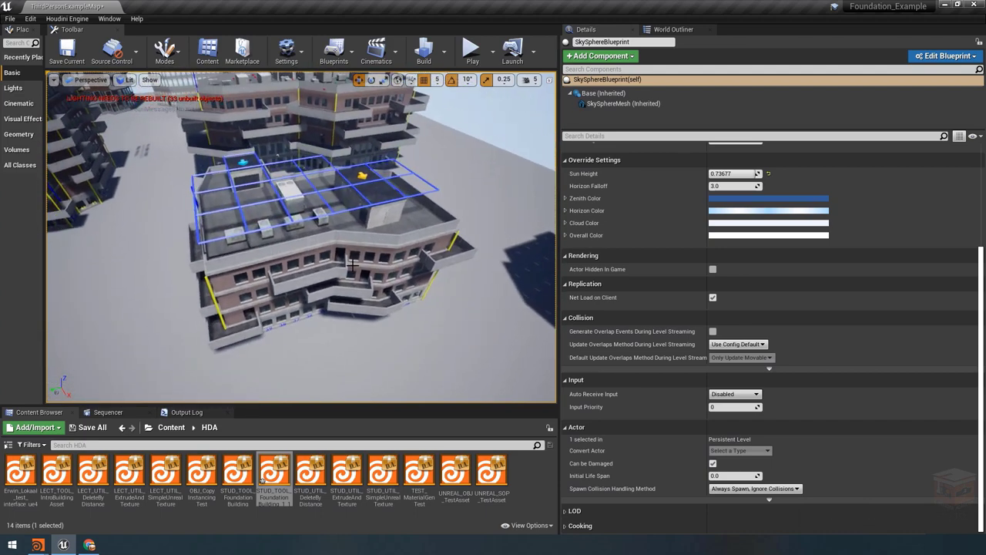
pyautogui.click(308, 255)
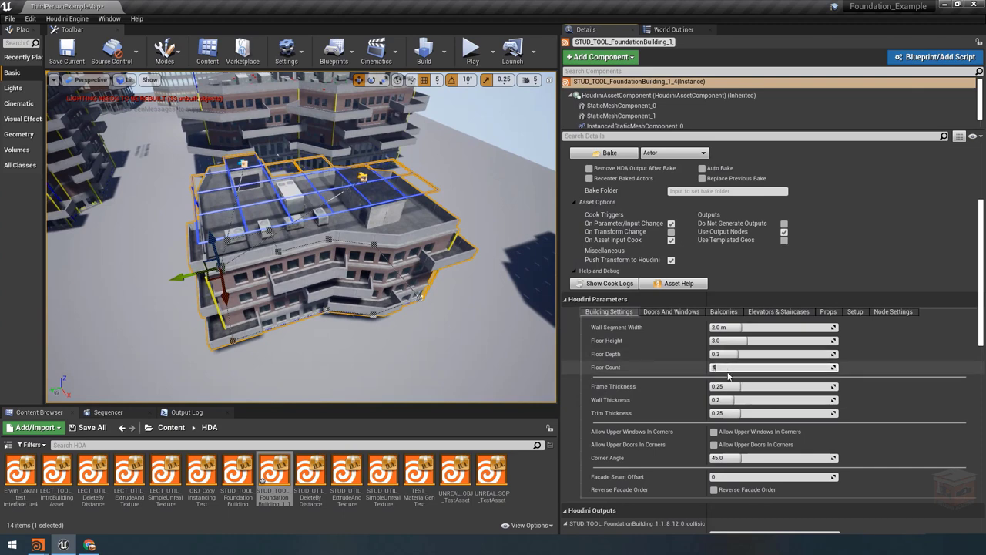
pyautogui.press('Return')
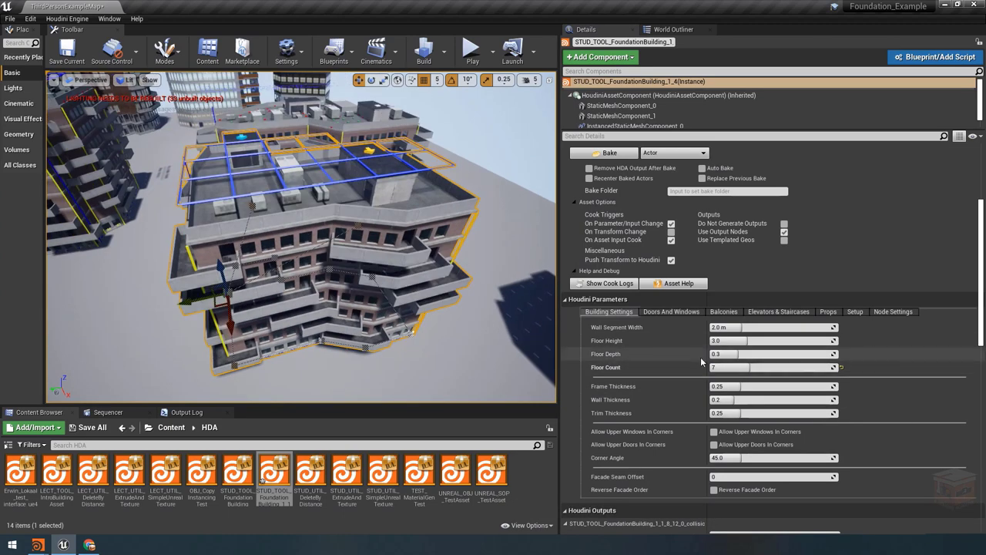
# Step: Set the building's Balcony Interval to 12
pyautogui.click(724, 311)
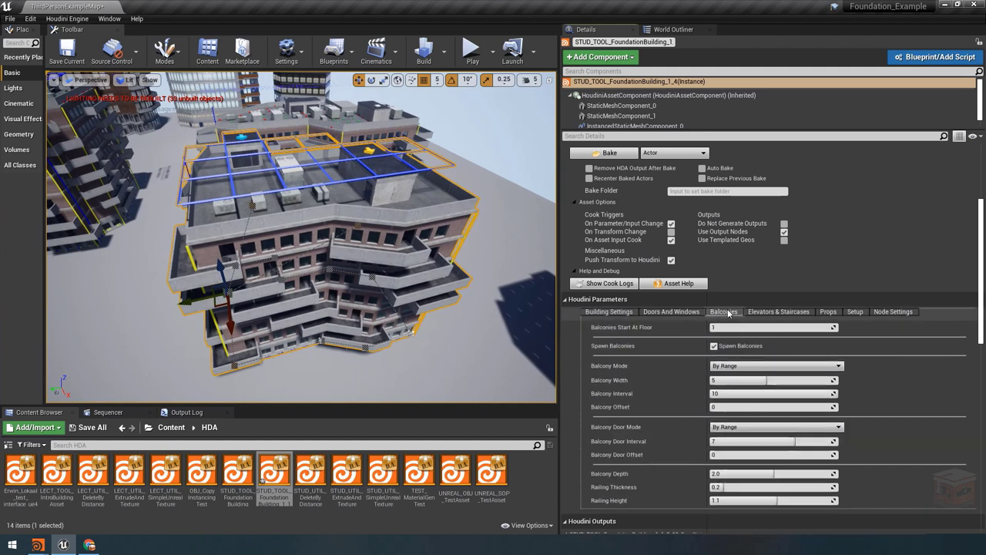
pyautogui.click(743, 393)
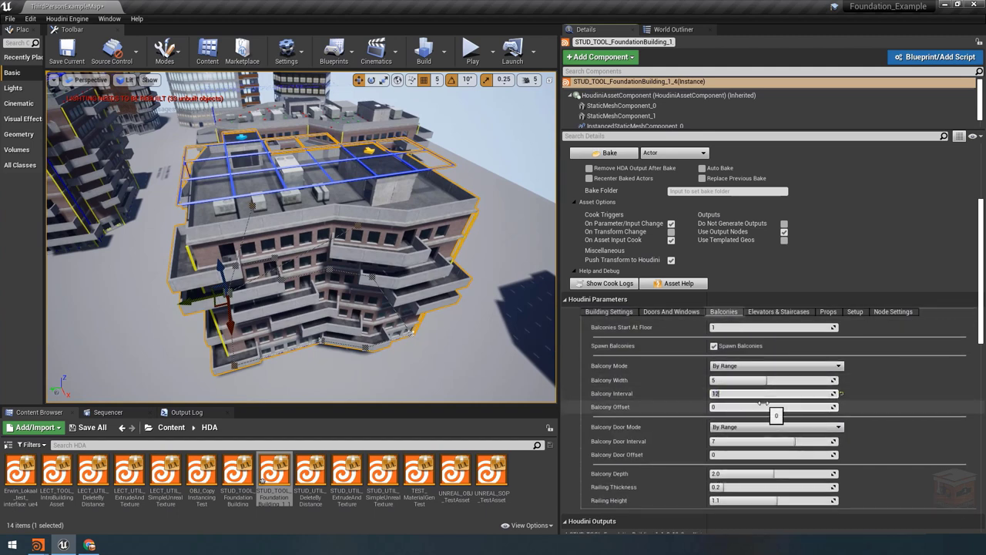
pyautogui.press('Return')
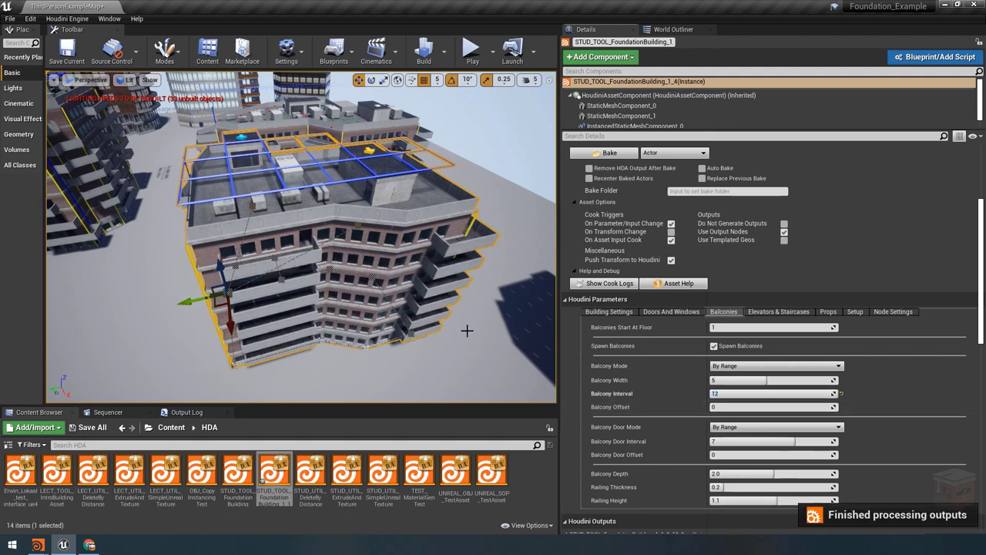
pyautogui.moveTo(421, 350); pyautogui.dragTo(241, 287)
pyautogui.moveTo(450, 270)
pyautogui.mouseDown()
pyautogui.moveTo(301, 287)
pyautogui.moveTo(445, 276)
pyautogui.mouseUp()
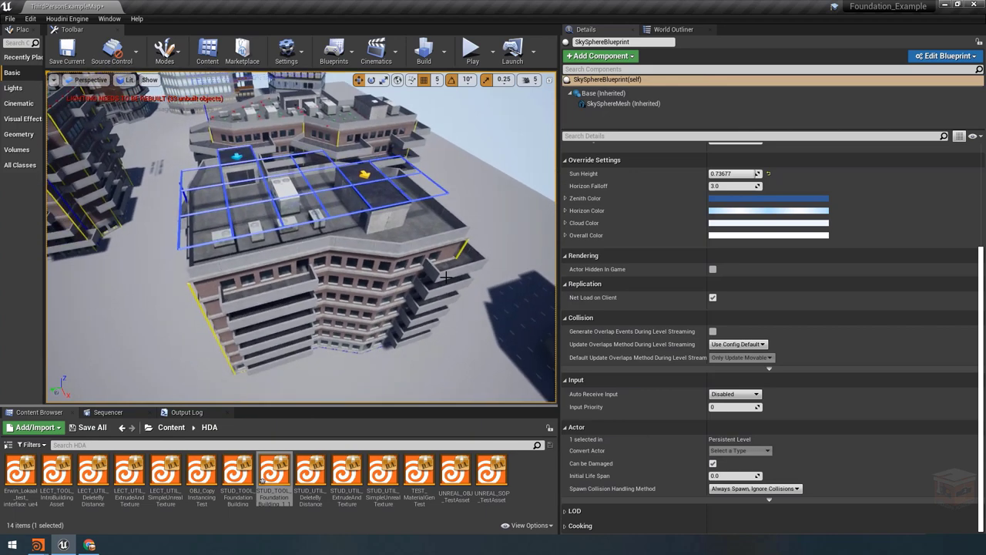
# Step: Move the new building across the open ground to leave more space between it and the building behind
pyautogui.moveTo(353, 267); pyautogui.dragTo(357, 248)
pyautogui.click(307, 259)
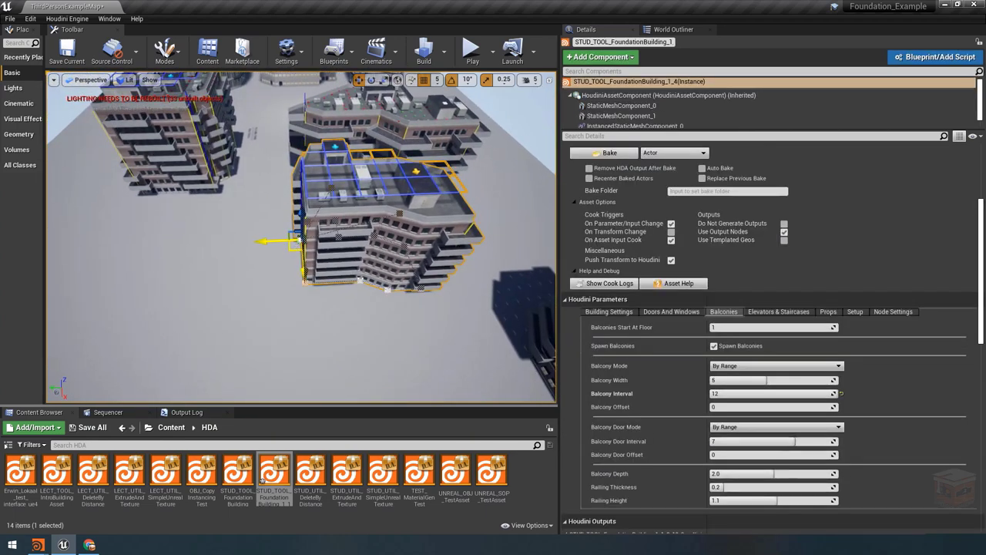
pyautogui.press('f')
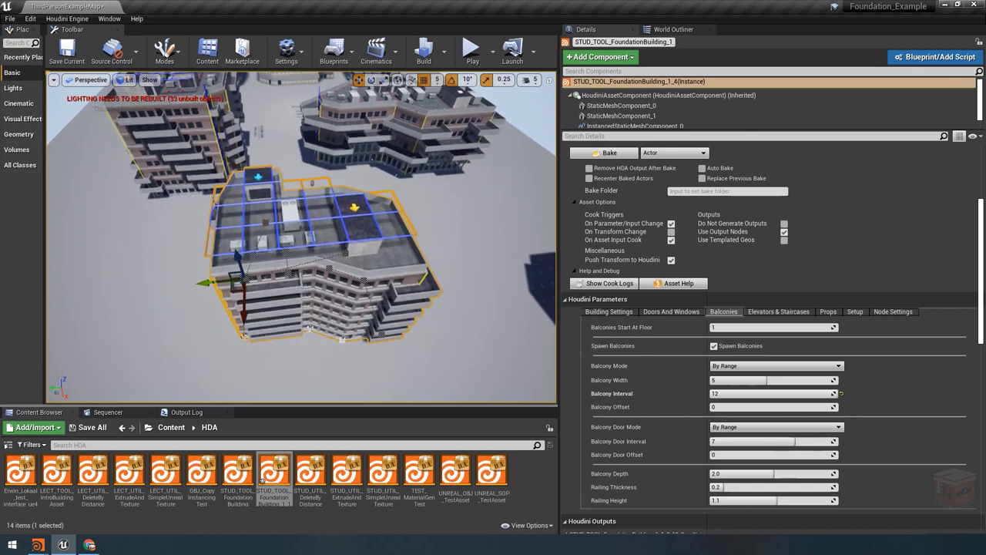
pyautogui.moveTo(309, 259); pyautogui.dragTo(280, 215)
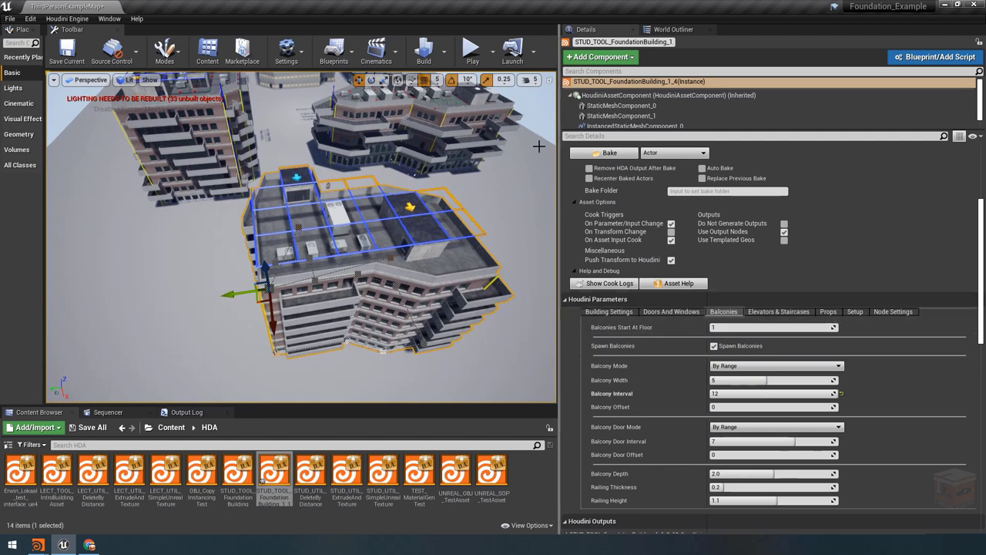
pyautogui.click(540, 117)
pyautogui.moveTo(344, 254); pyautogui.dragTo(339, 248)
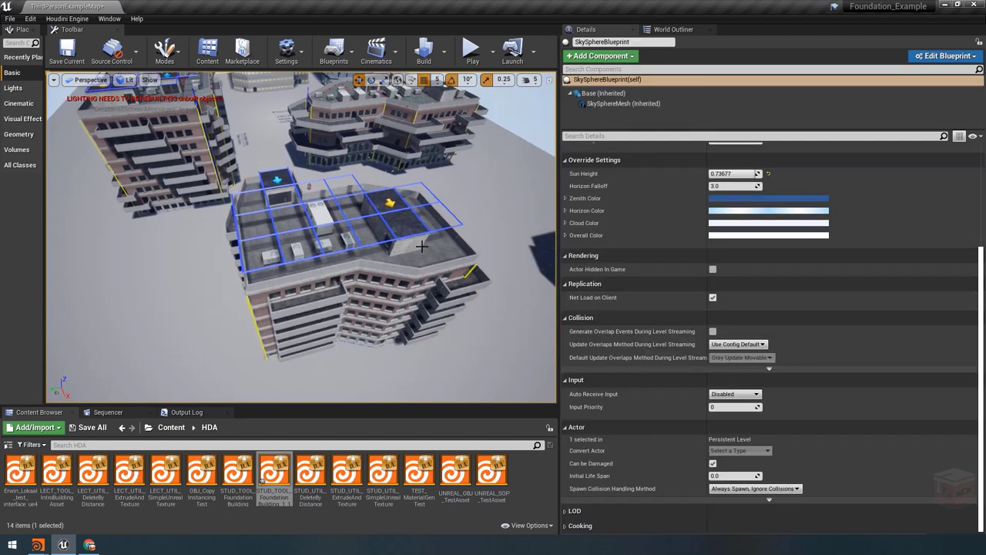
# Step: Turn off Show Visualizer for the new building and bake it as an Actor
pyautogui.click(367, 259)
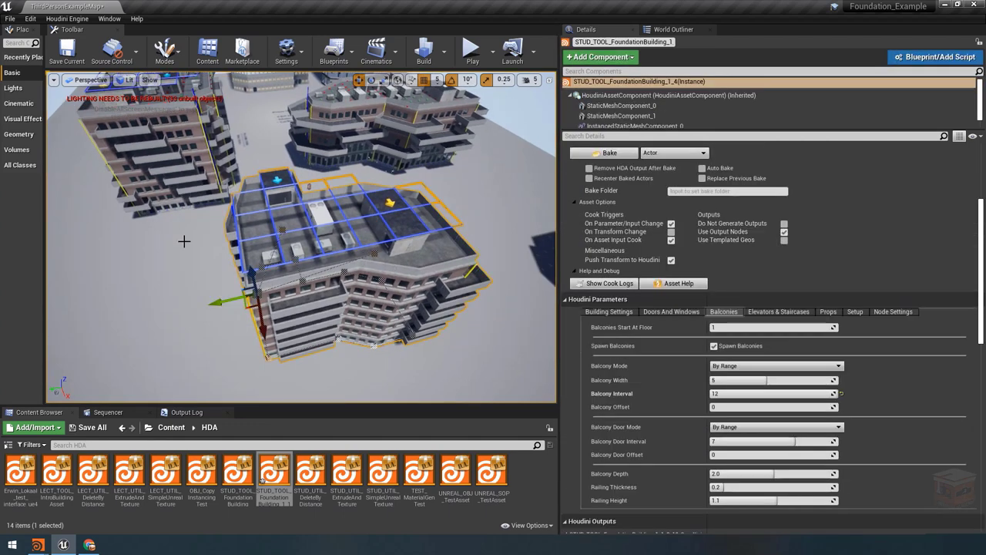
pyautogui.click(854, 312)
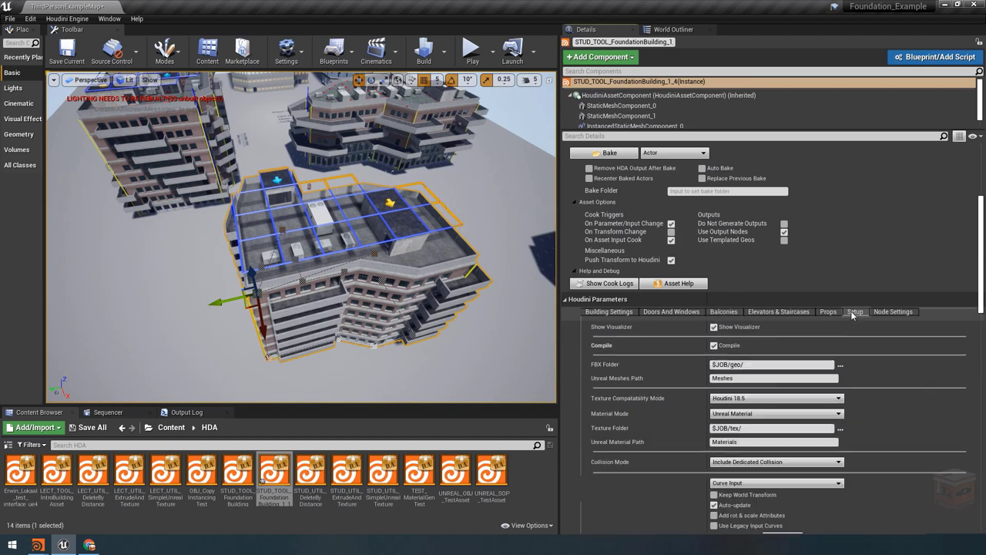
pyautogui.click(732, 330)
pyautogui.scroll(3, 661, 202)
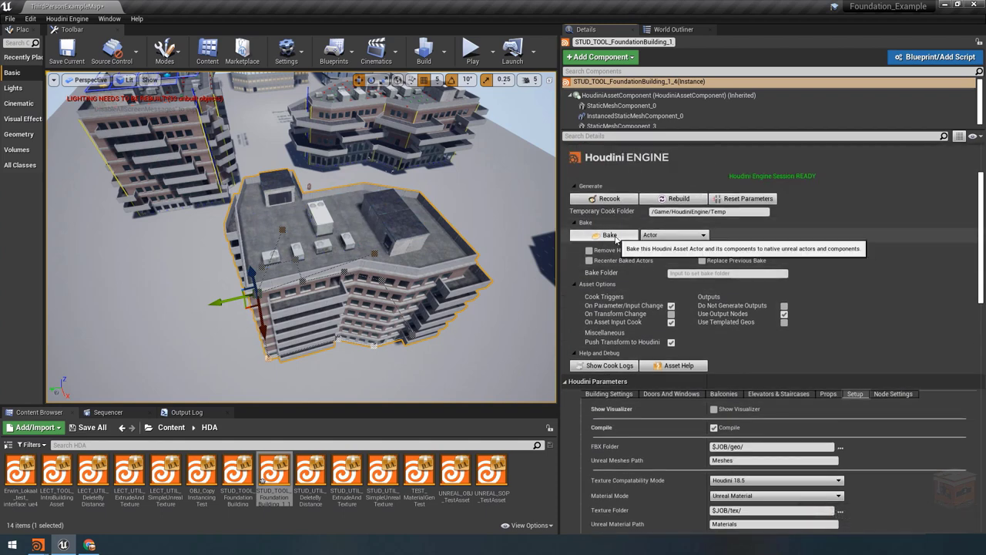
pyautogui.click(615, 239)
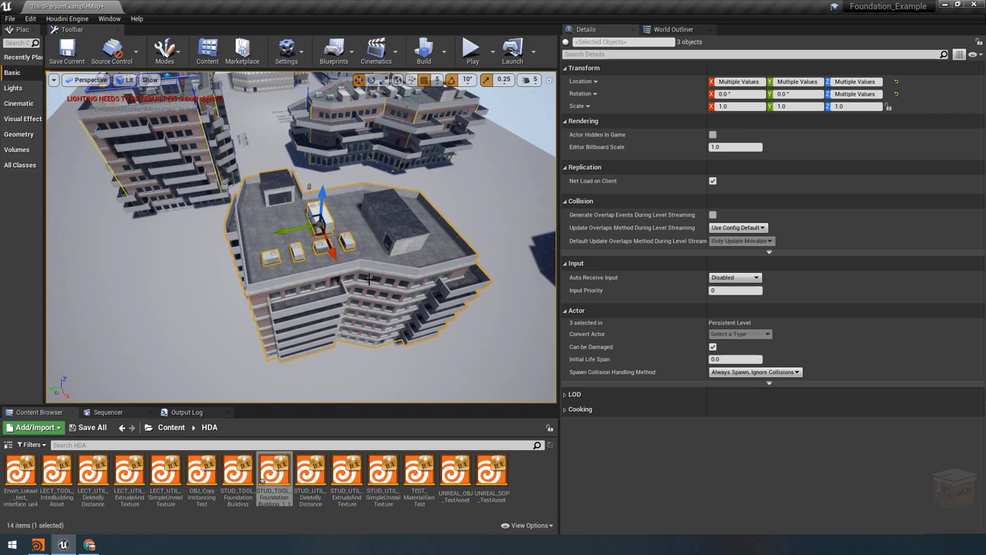
# Step: Move the baked actors sideways clear of the original Houdini building and select the baked main building
pyautogui.moveTo(373, 268); pyautogui.dragTo(48, 215)
pyautogui.moveTo(288, 233); pyautogui.dragTo(346, 235)
pyautogui.click(228, 224)
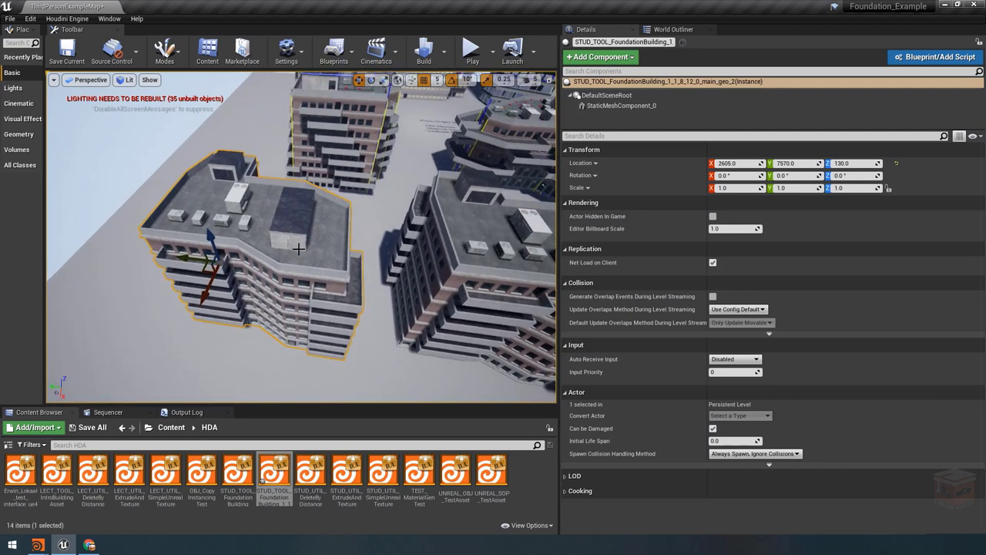
# Step: Open the baked building's static mesh from StaticMeshComponent_0 and examine its collision settings, including the Complex Collision Mesh
pyautogui.click(621, 106)
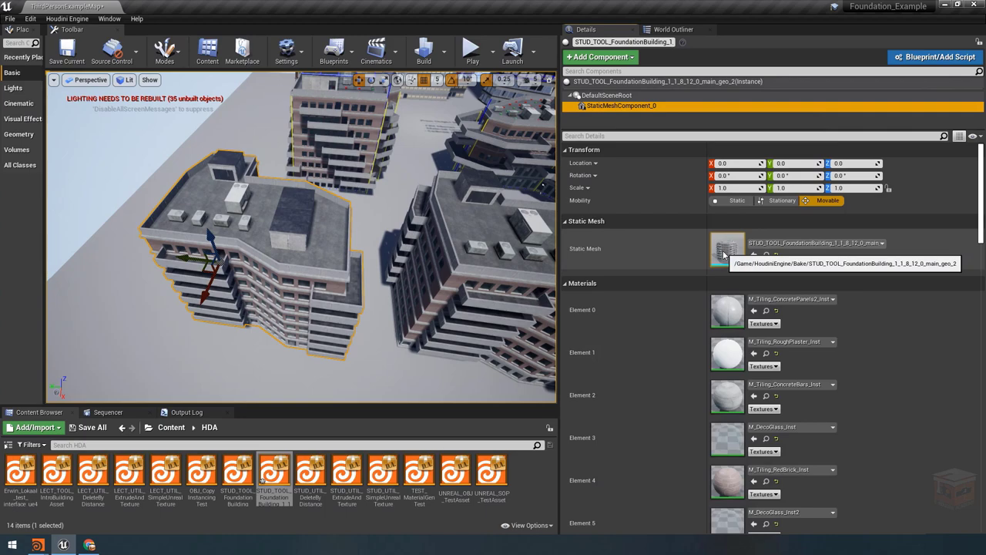
pyautogui.doubleClick(724, 253)
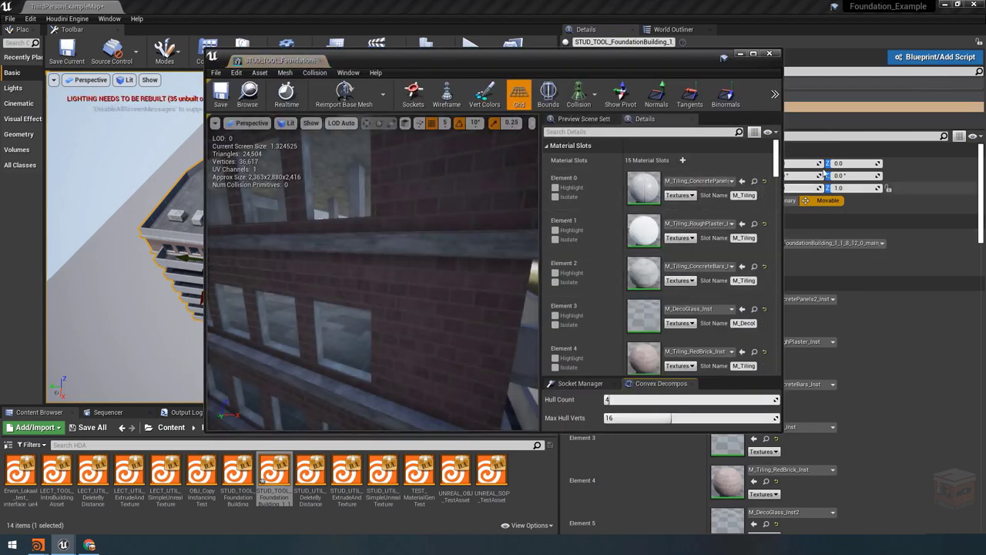
pyautogui.scroll(-10, 764, 264)
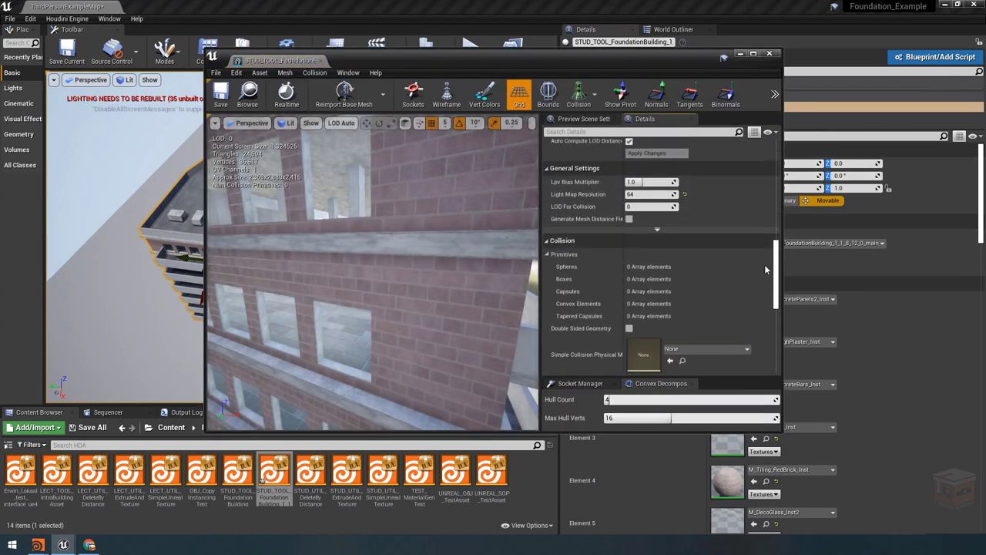
pyautogui.scroll(-5, 764, 264)
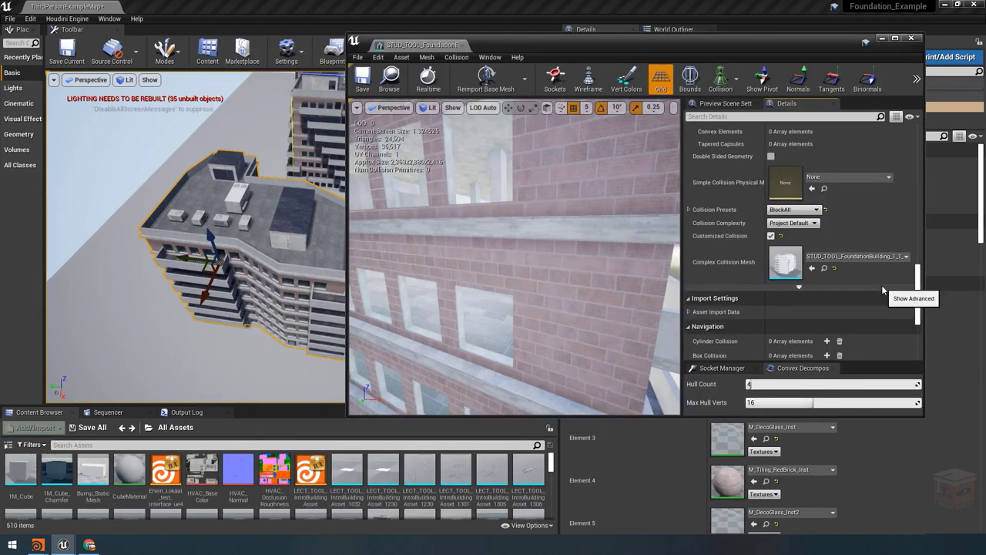
# Step: Locate the baked building mesh in the Content Browser and set its Collision Complexity to Use Complex Collision As Simple
pyautogui.moveTo(773, 45); pyautogui.dragTo(394, 365)
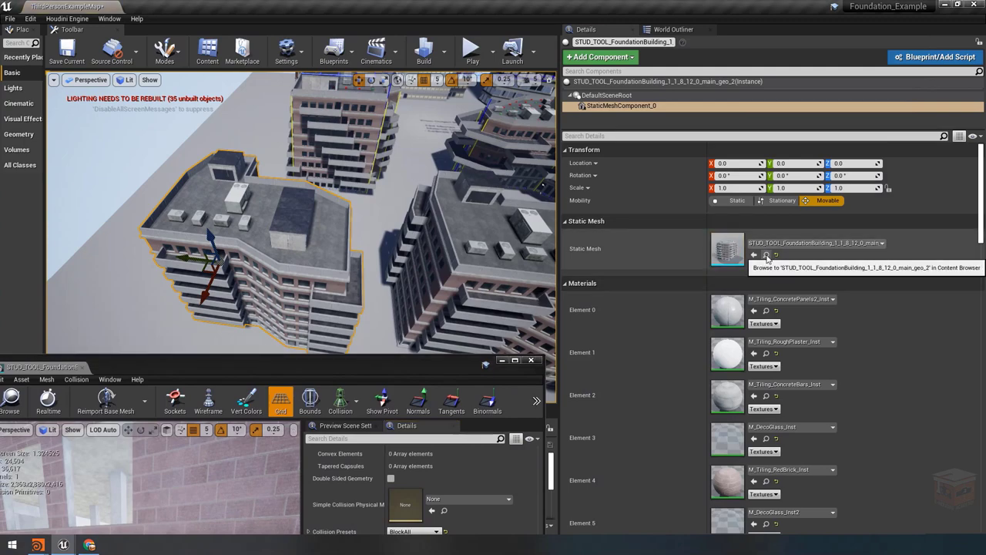
pyautogui.moveTo(281, 365); pyautogui.dragTo(676, 35)
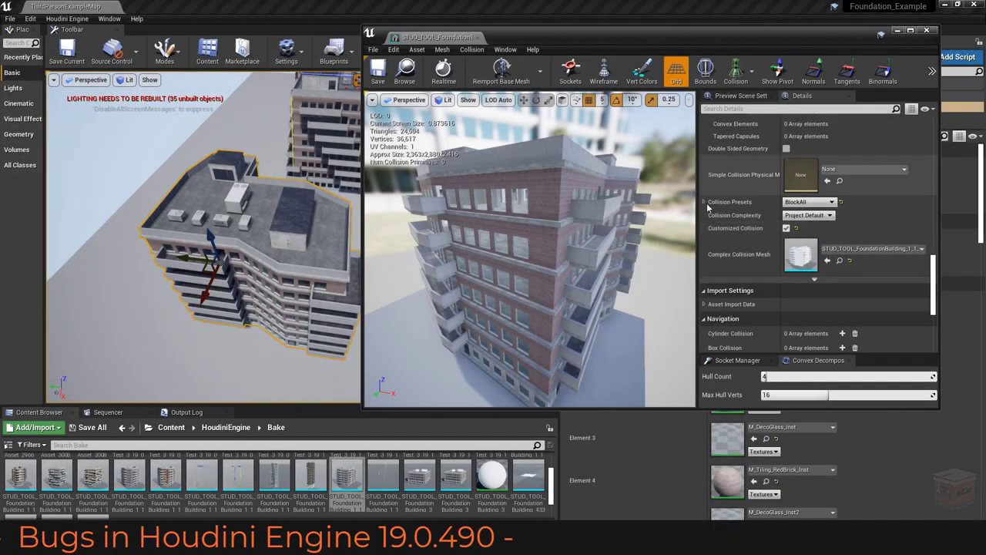
pyautogui.click(802, 216)
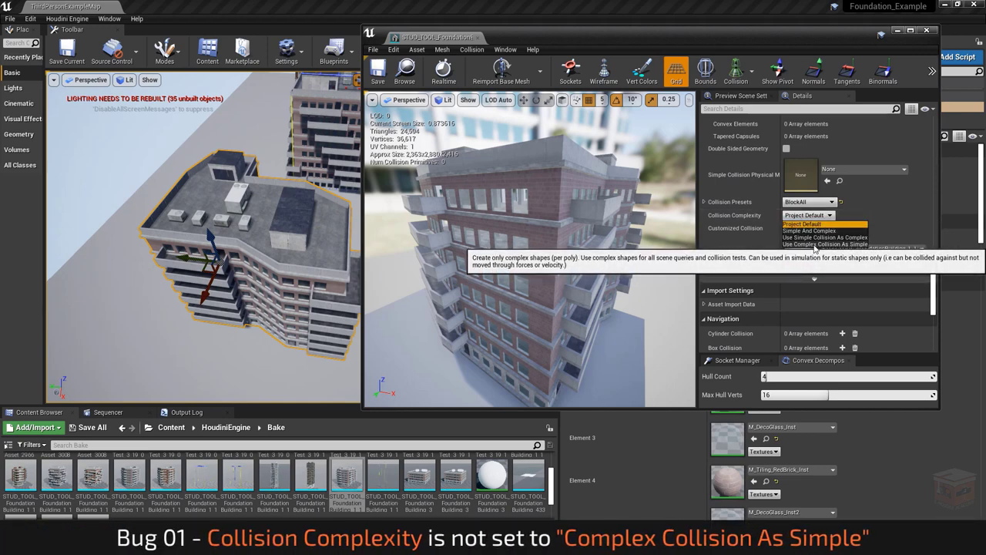
pyautogui.click(814, 245)
# Step: Inspect the mesh with the Complex Collision overlay shown and hidden again, and locate its Complex Collision Mesh asset in the Content Browser
pyautogui.click(751, 71)
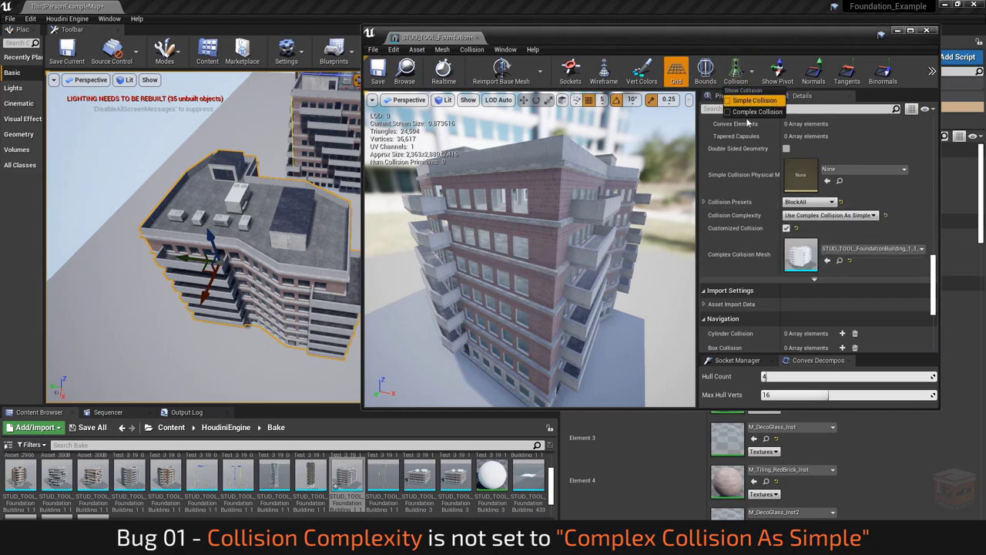
pyautogui.click(754, 112)
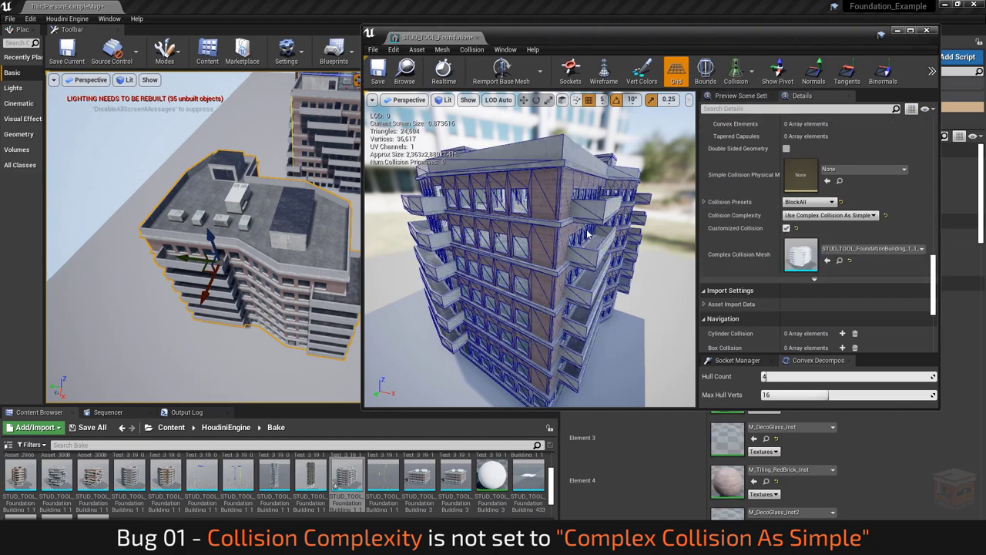
pyautogui.moveTo(587, 233)
pyautogui.mouseDown()
pyautogui.moveTo(539, 232)
pyautogui.moveTo(586, 234)
pyautogui.mouseUp()
pyautogui.click(742, 80)
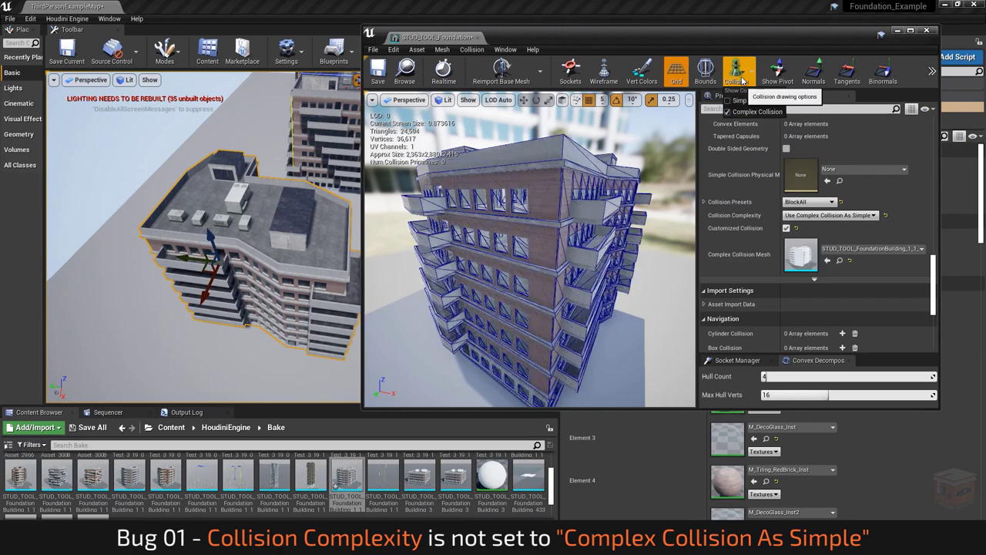
pyautogui.click(757, 112)
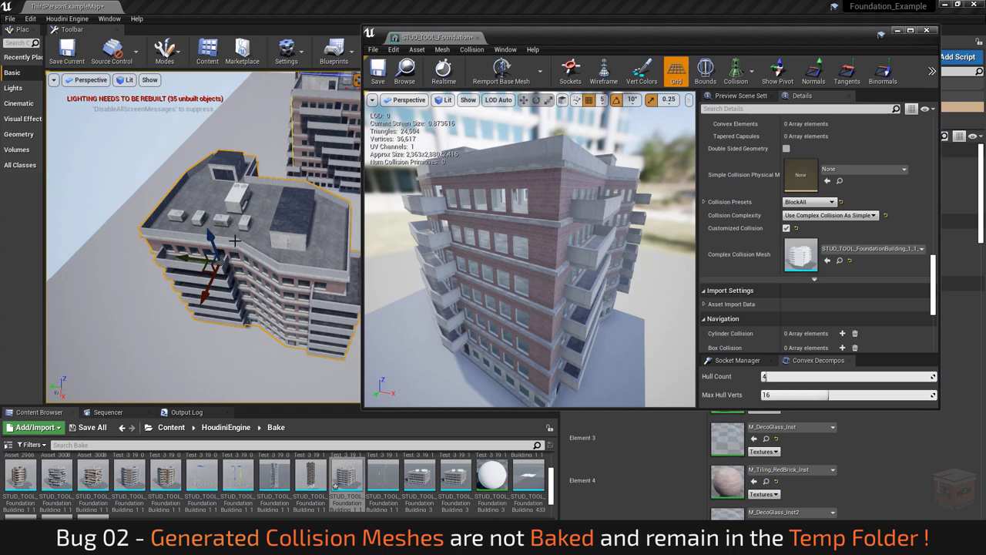
pyautogui.click(839, 261)
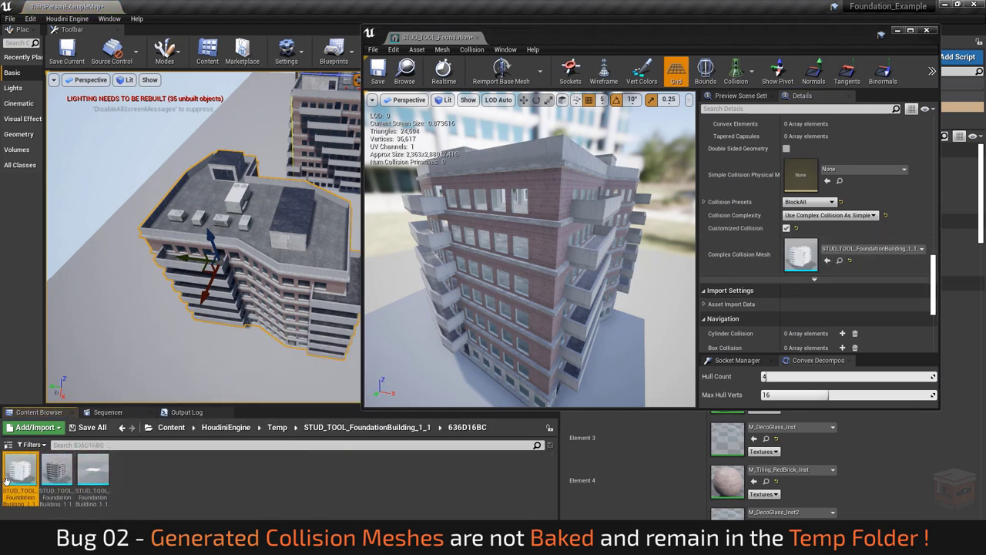
pyautogui.moveTo(23, 471)
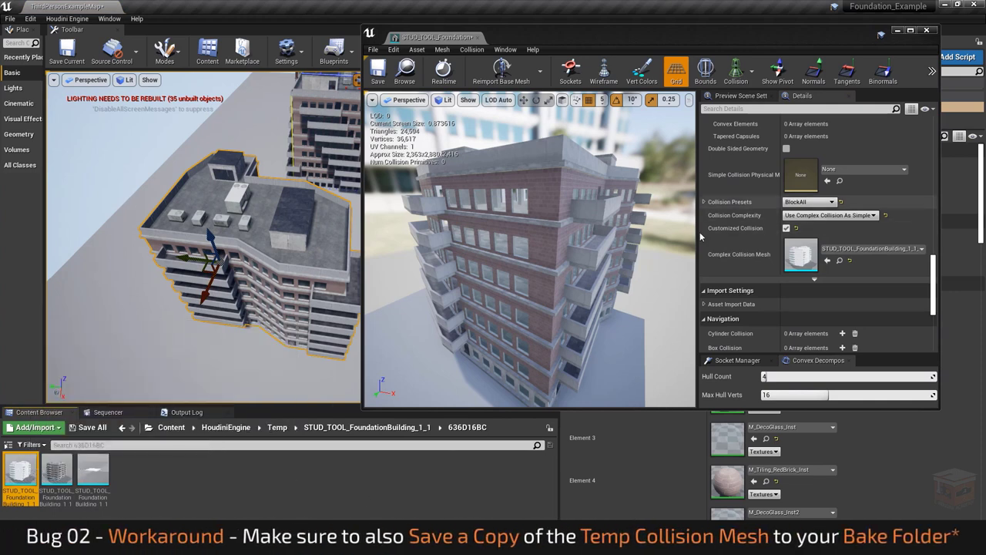
# Step: Bring the baked mesh's material slots into view and open the Content Materials folder in an enlarged Content Browser
pyautogui.scroll(5, 741, 255)
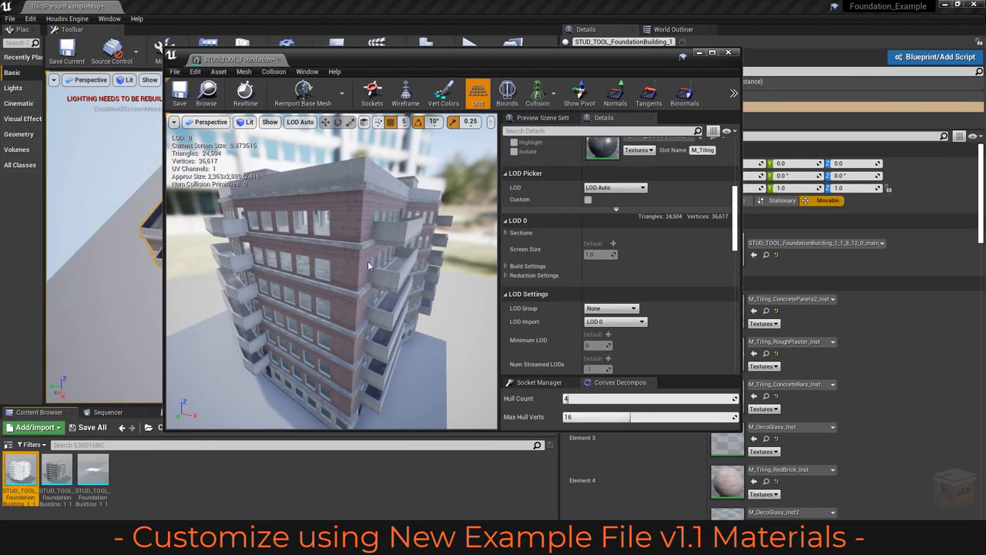
pyautogui.moveTo(368, 266); pyautogui.dragTo(337, 400)
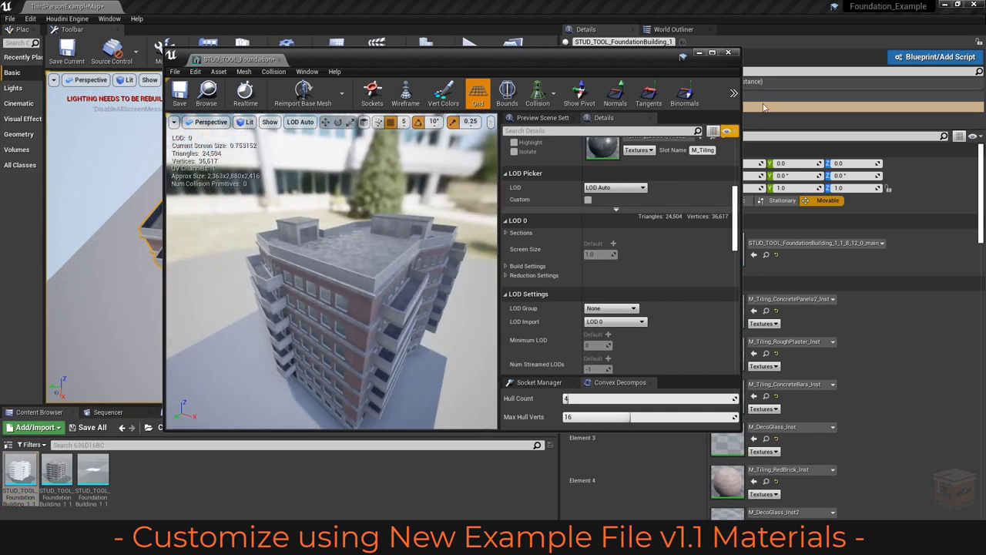
pyautogui.moveTo(735, 225); pyautogui.dragTo(735, 167)
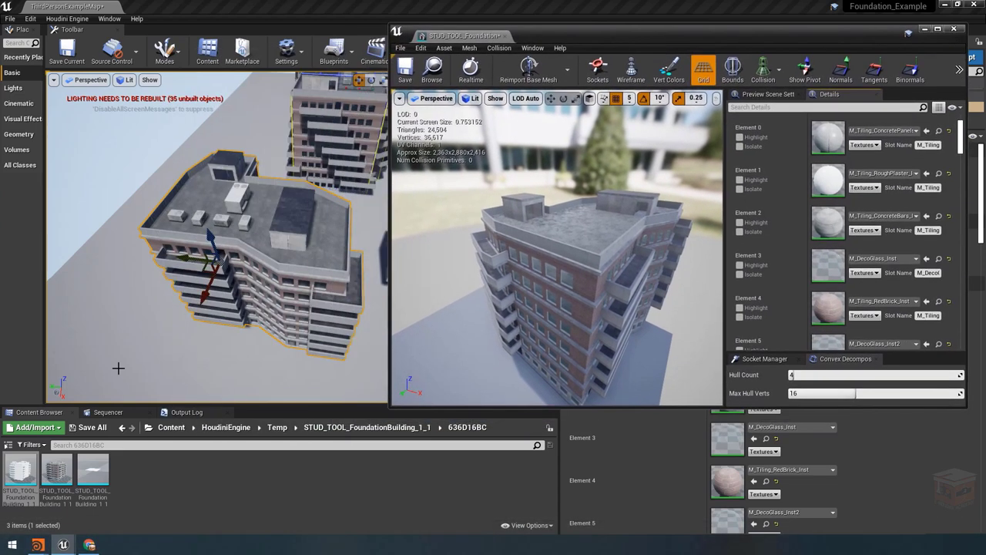
pyautogui.click(171, 427)
pyautogui.doubleClick(170, 469)
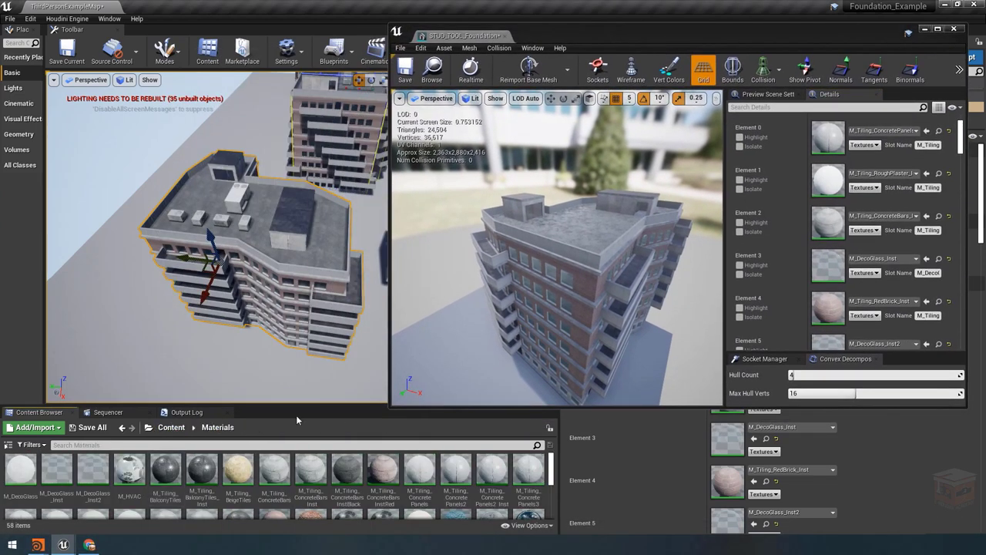
pyautogui.moveTo(305, 406); pyautogui.dragTo(336, 345)
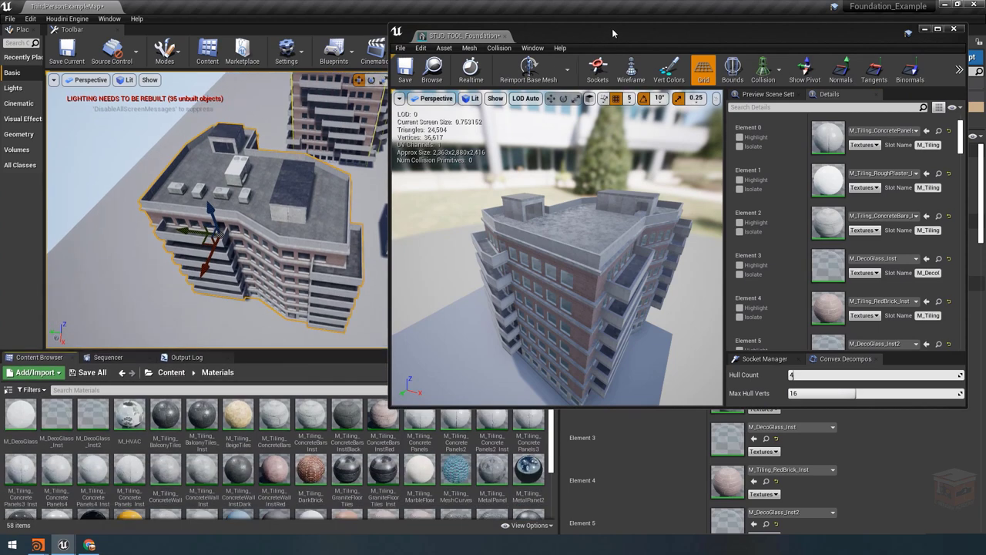
pyautogui.moveTo(612, 33); pyautogui.dragTo(556, 23)
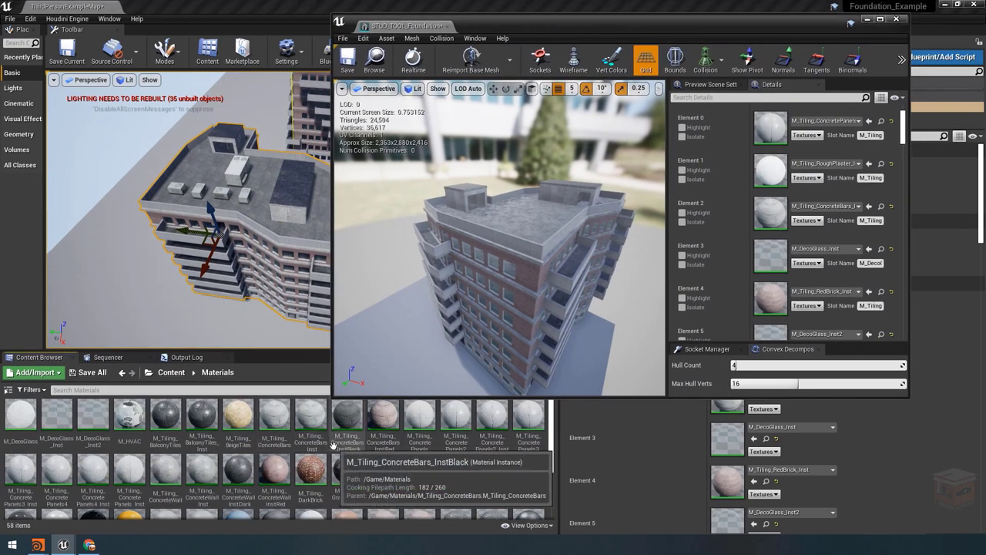
# Step: Assign M_Tiling_DarkBrick to Element 4 of the baked mesh and inspect the facade in the level
pyautogui.scroll(-2, 431, 462)
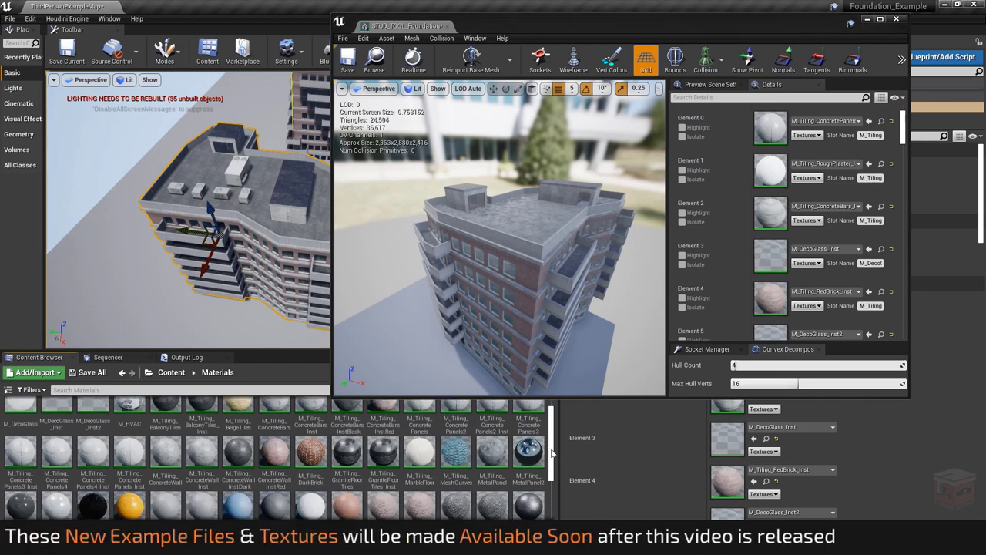
pyautogui.scroll(2, 314, 473)
pyautogui.moveTo(312, 471)
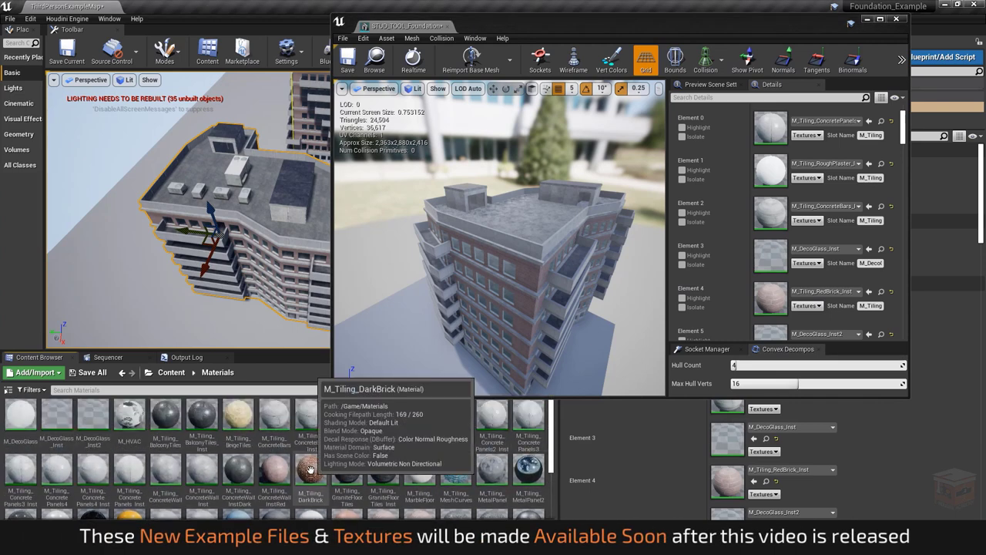
pyautogui.moveTo(308, 470); pyautogui.dragTo(772, 300)
pyautogui.moveTo(266, 224); pyautogui.dragTo(266, 223, button='right')
pyautogui.moveTo(286, 121); pyautogui.dragTo(287, 121, button='right')
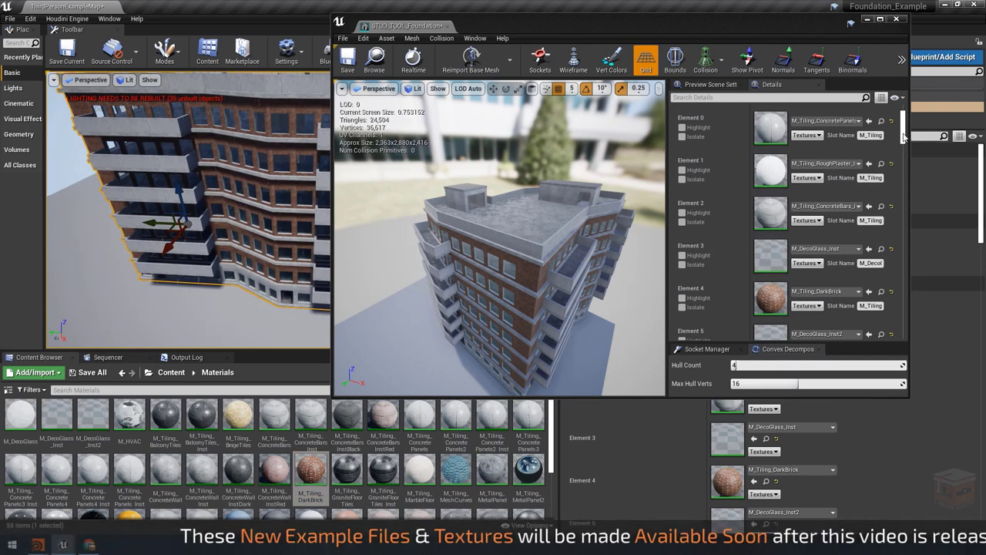
# Step: Assign M_Tiling_WindowFacade5_Inst to Element 3 and M_Tiling_WindowFacade3_Inst to Element 5 of the baked mesh
pyautogui.scroll(-3, 907, 143)
pyautogui.scroll(1, 907, 143)
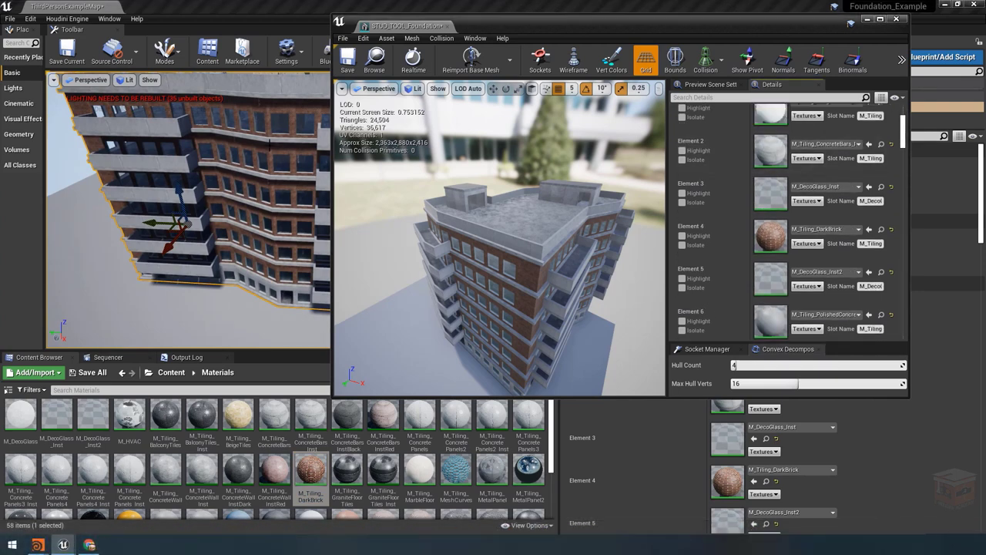
pyautogui.scroll(-3, 312, 471)
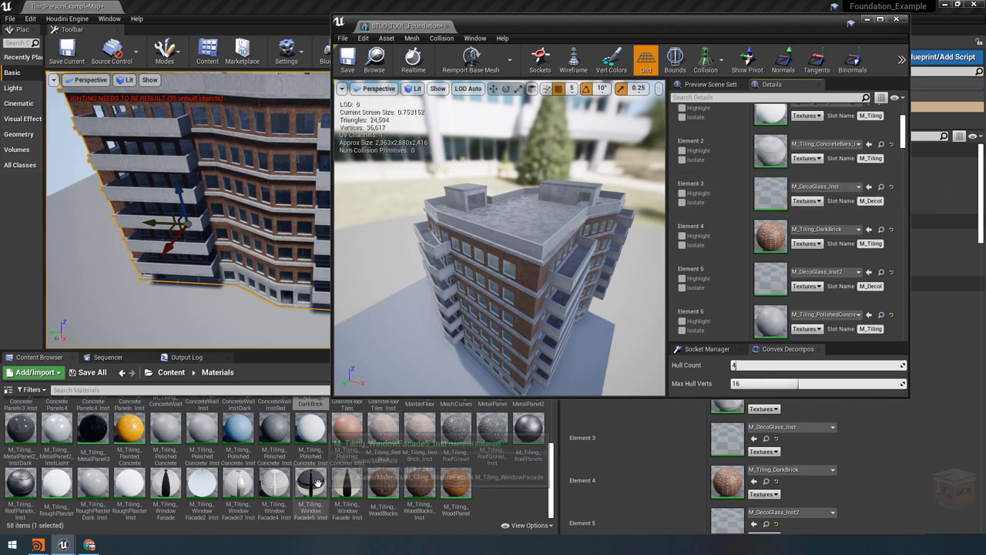
pyautogui.moveTo(316, 483); pyautogui.dragTo(770, 193)
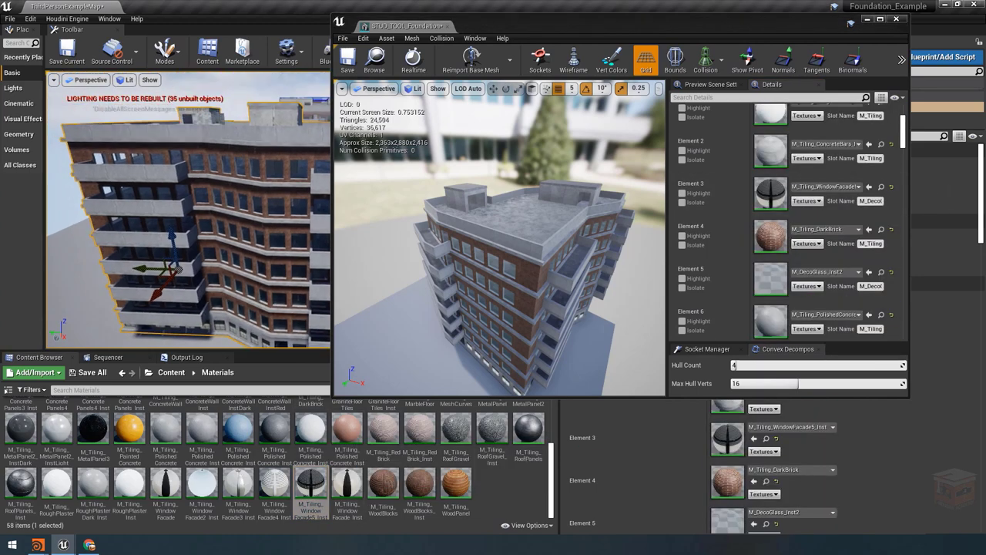
pyautogui.moveTo(189, 208); pyautogui.dragTo(188, 208, button='right')
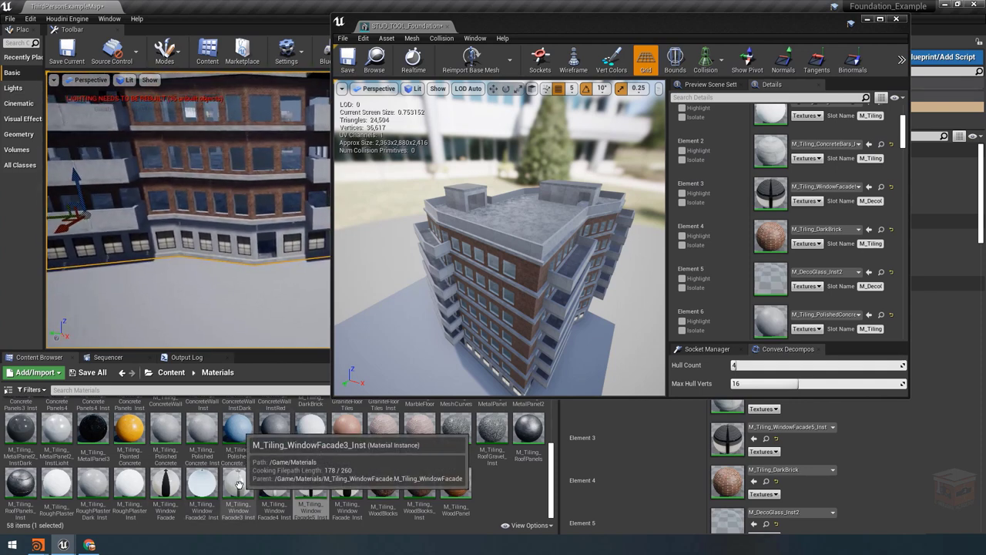
pyautogui.moveTo(238, 484); pyautogui.dragTo(766, 279)
pyautogui.moveTo(189, 208); pyautogui.dragTo(189, 208, button='right')
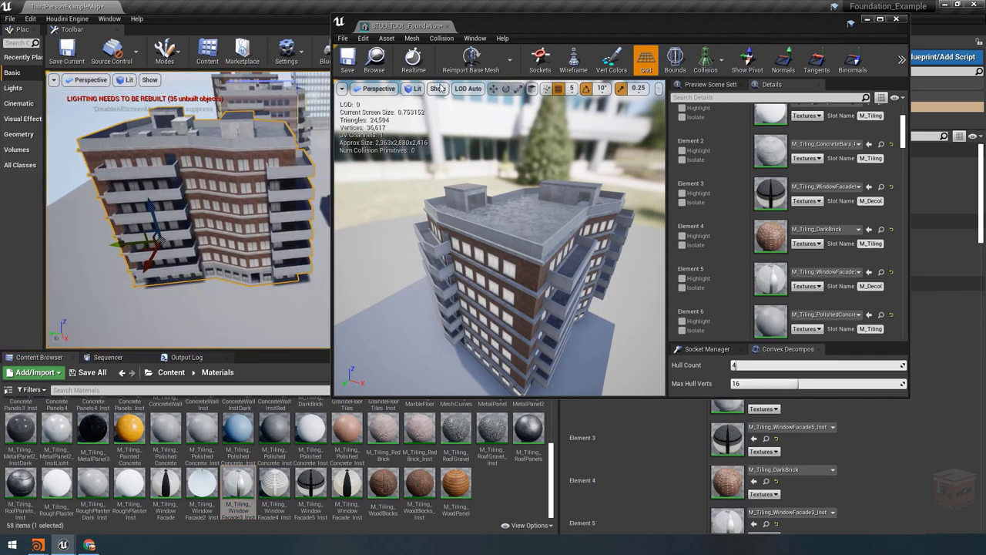
# Step: Examine the re-textured building and the other generated buildings and towers in the level from several viewpoints
pyautogui.moveTo(535, 26); pyautogui.dragTo(642, 34)
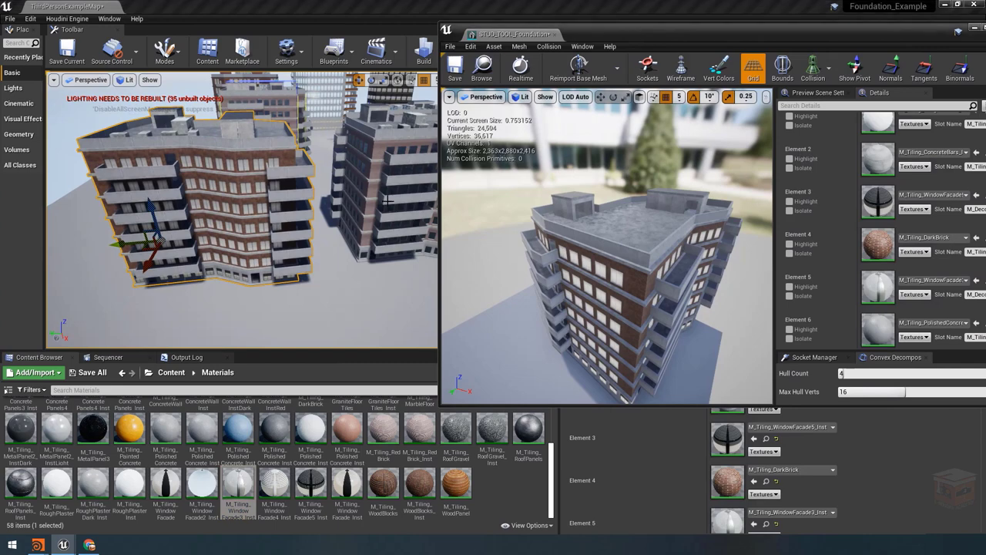
pyautogui.moveTo(386, 200); pyautogui.dragTo(357, 196, button='right')
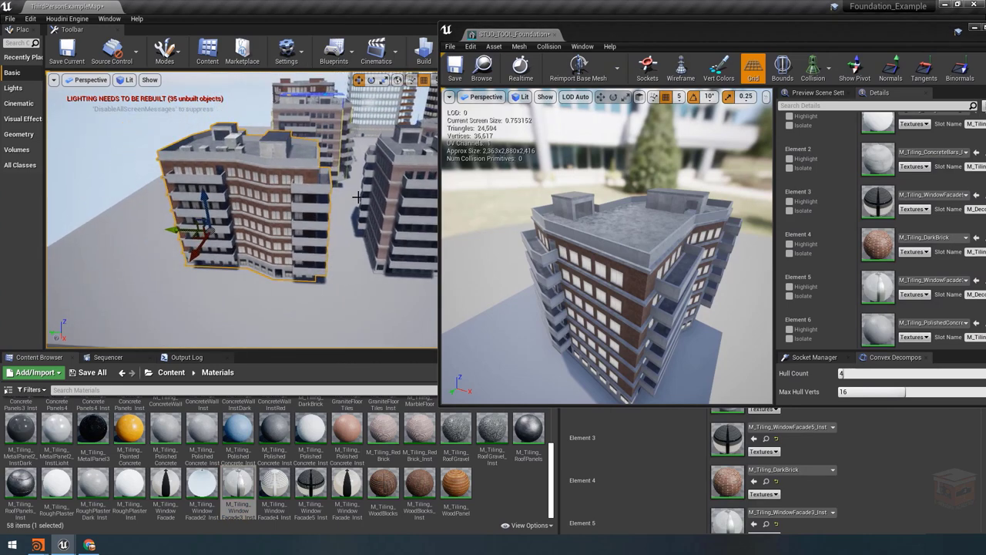
pyautogui.moveTo(276, 221); pyautogui.dragTo(300, 221, button='right')
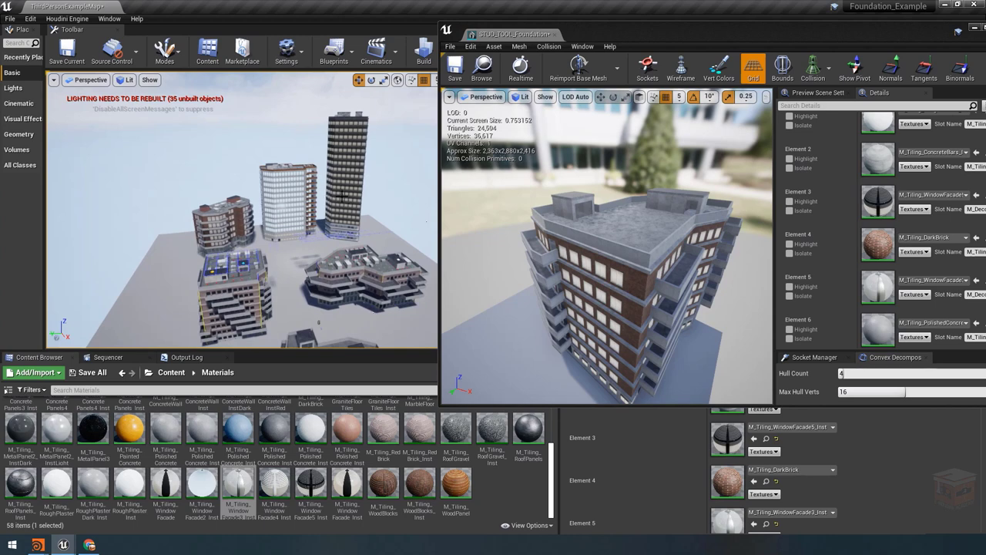
pyautogui.moveTo(341, 195); pyautogui.dragTo(323, 191, button='right')
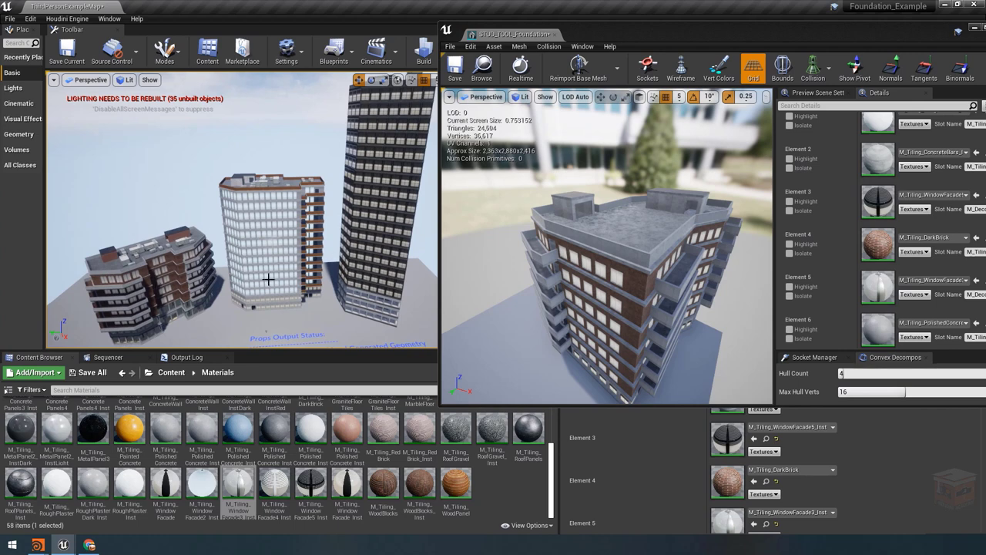
pyautogui.moveTo(268, 279); pyautogui.dragTo(341, 274, button='right')
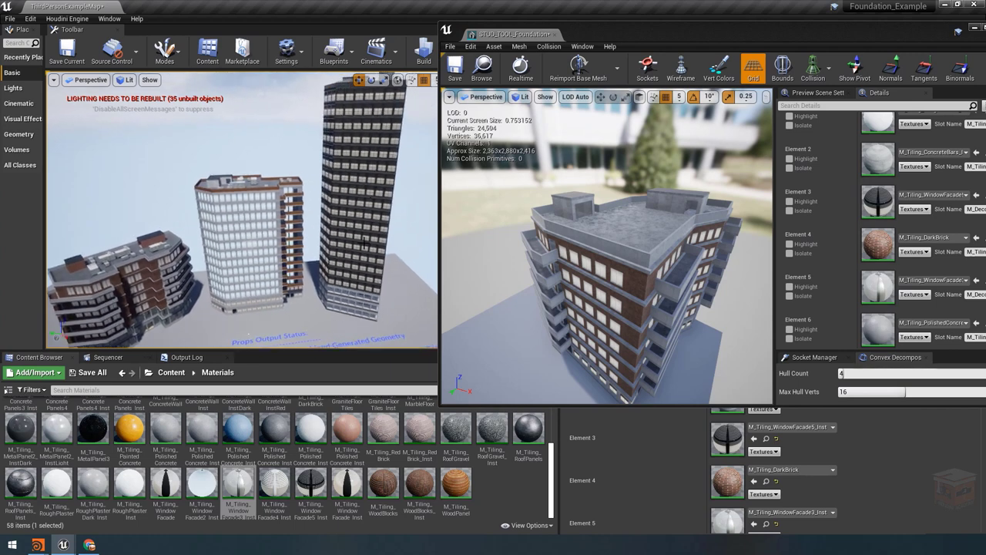
pyautogui.moveTo(325, 158); pyautogui.dragTo(242, 97, button='right')
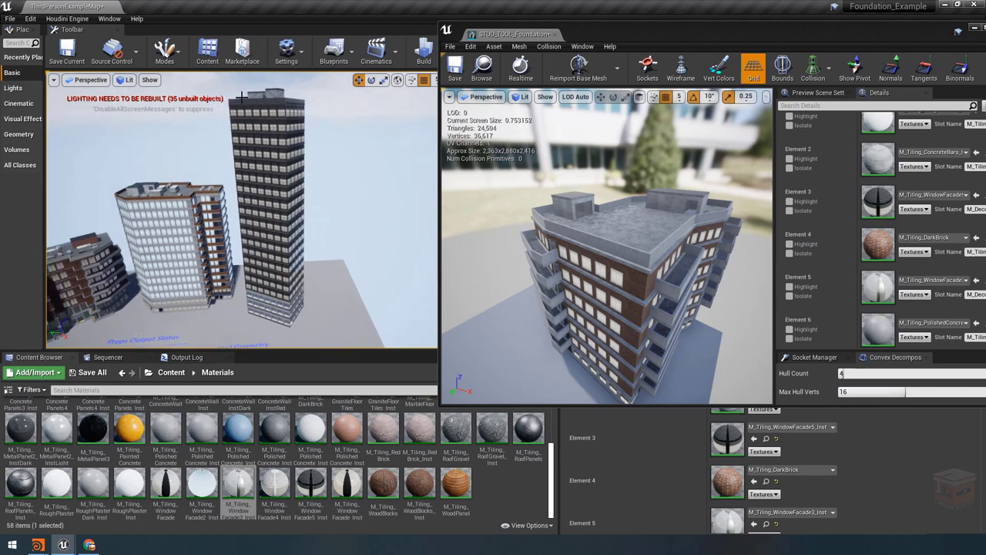
pyautogui.moveTo(286, 154)
pyautogui.mouseDown(button='right')
pyautogui.moveTo(255, 170)
pyautogui.moveTo(281, 188)
pyautogui.moveTo(296, 153)
pyautogui.mouseUp(button='right')
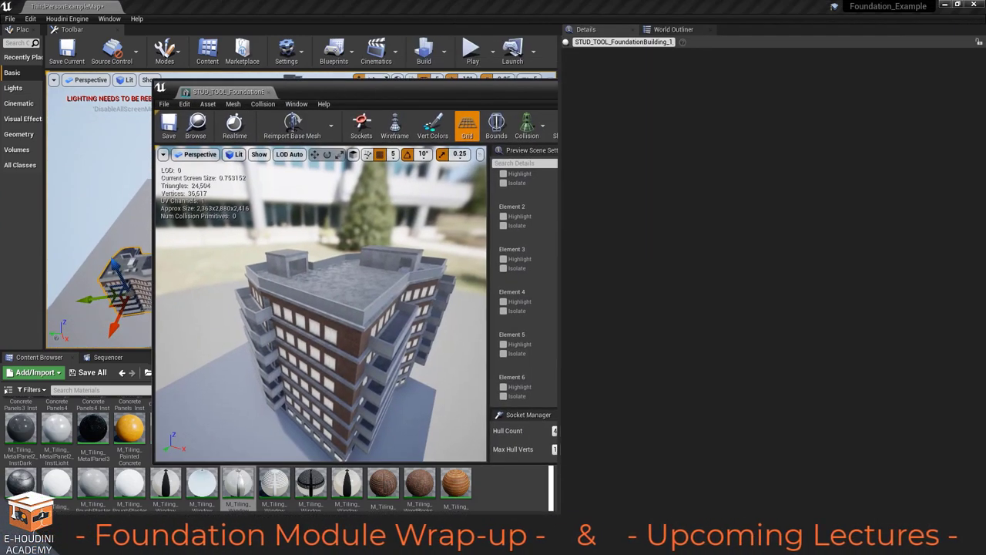
pyautogui.moveTo(300, 208); pyautogui.dragTo(293, 201, button='right')
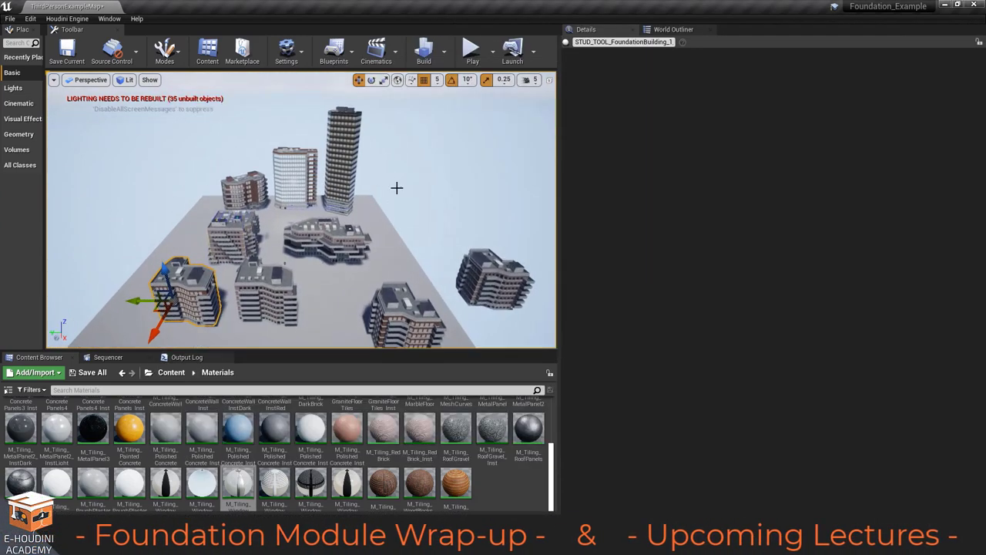
pyautogui.moveTo(359, 215)
pyautogui.mouseDown(button='right')
pyautogui.moveTo(352, 209)
pyautogui.moveTo(371, 211)
pyautogui.mouseUp(button='right')
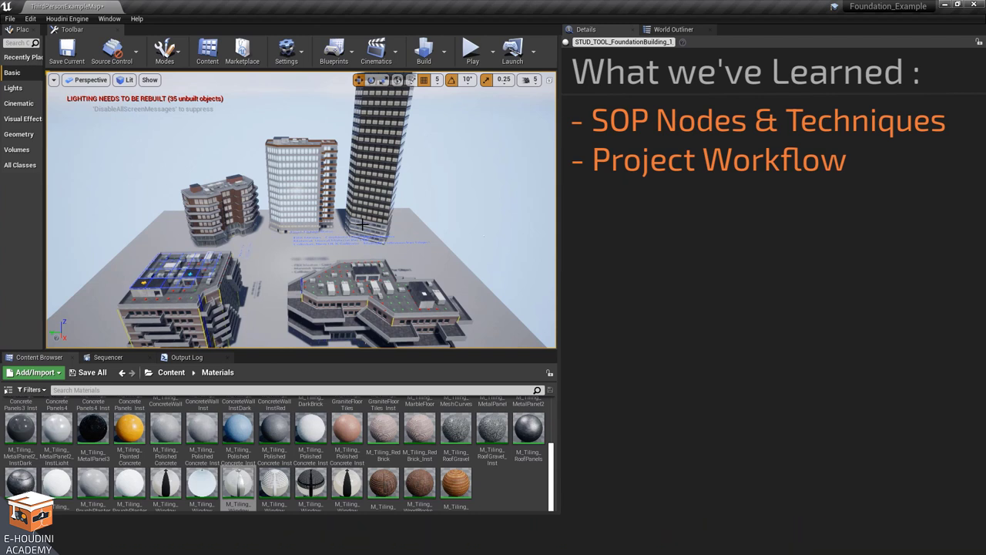
# Step: Enlarge the level viewport over the Content Browser and deselect the baked building for a clean overview of all buildings
pyautogui.moveTo(334, 350); pyautogui.dragTo(331, 483)
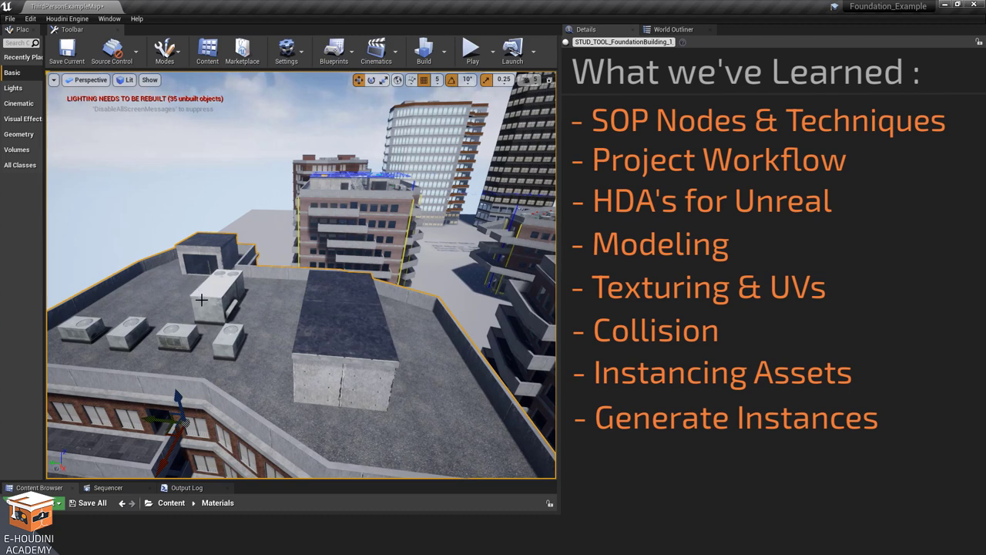
pyautogui.moveTo(282, 280); pyautogui.dragTo(282, 281, button='right')
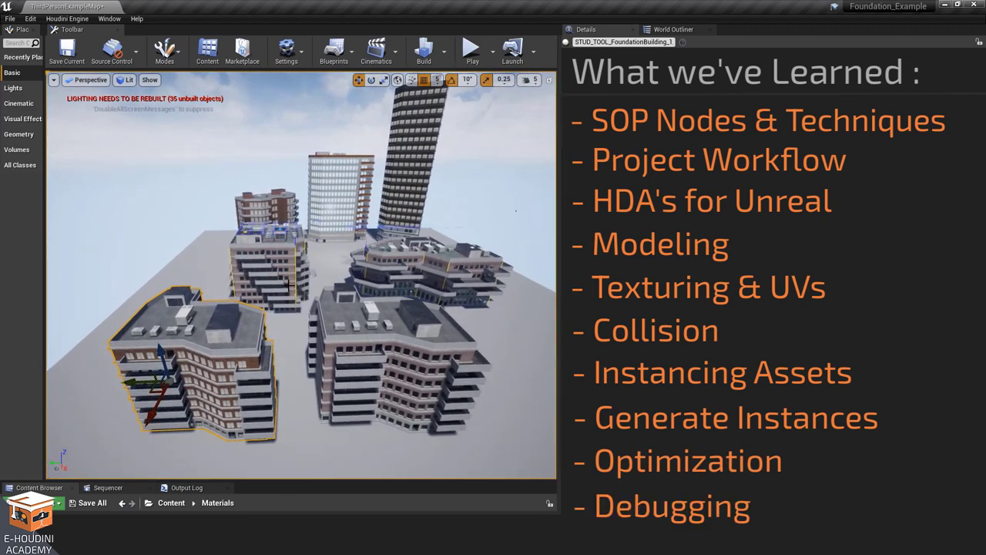
pyautogui.click(460, 179)
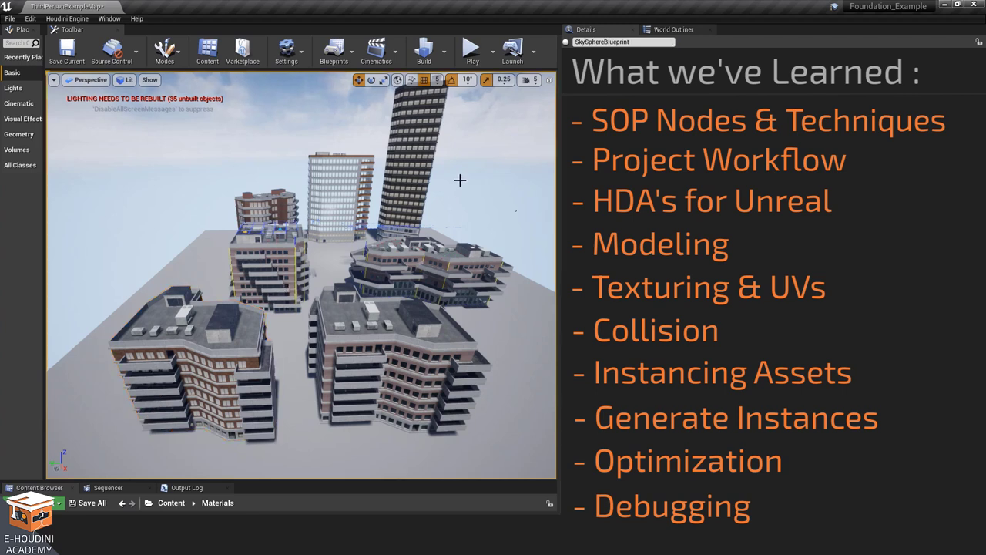
pyautogui.moveTo(281, 281); pyautogui.dragTo(282, 280, button='right')
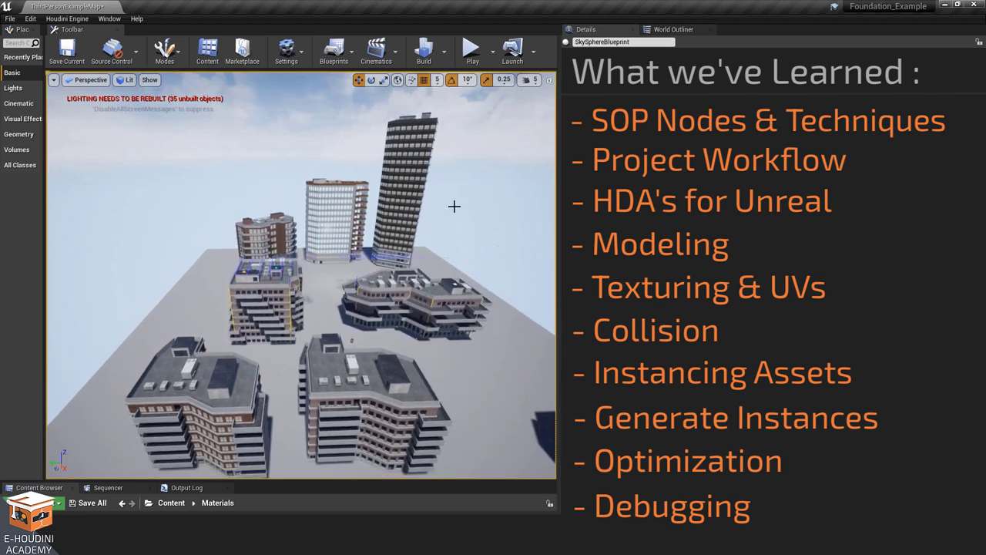